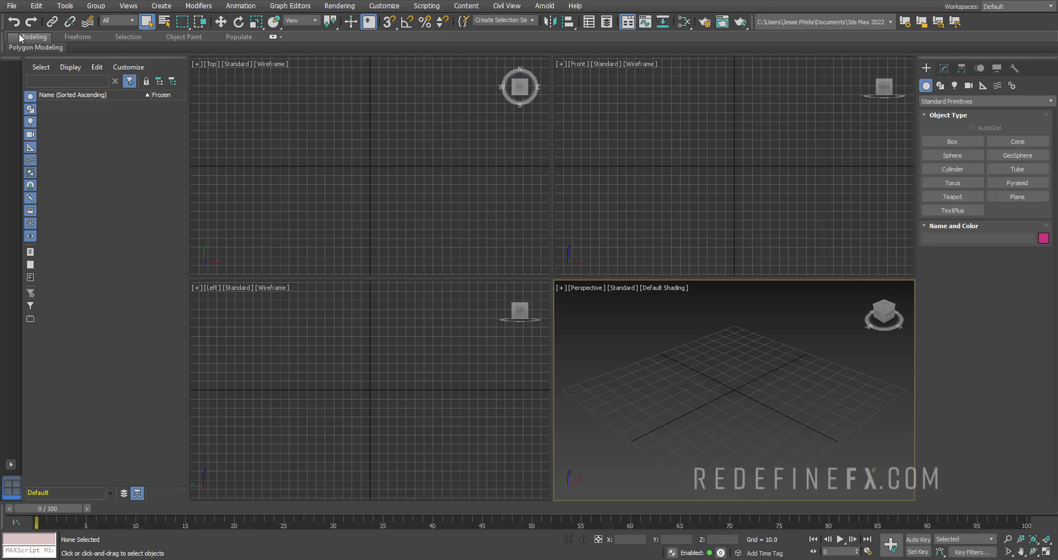
click(127, 8)
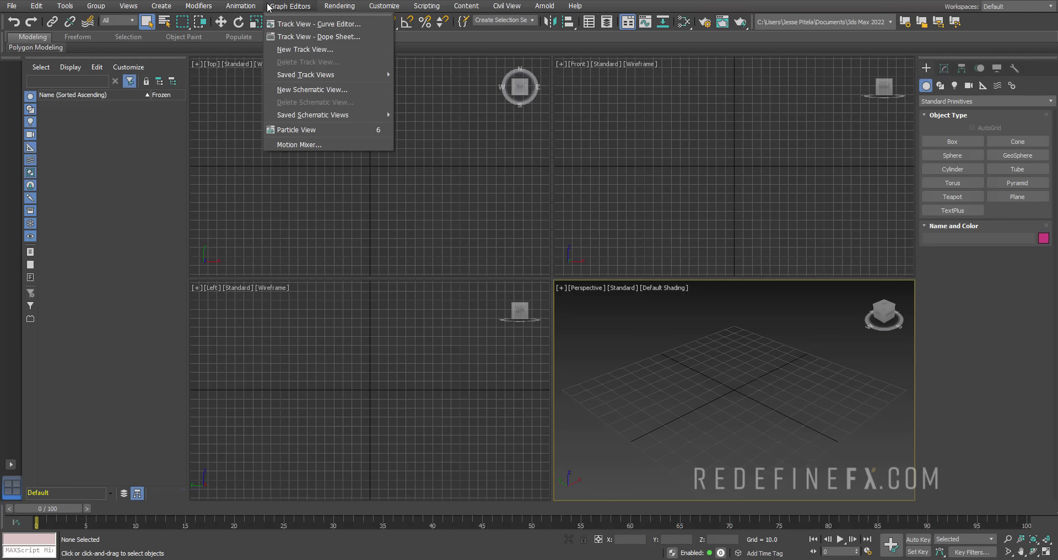
mouse_move(351, 8)
mouse_move(483, 16)
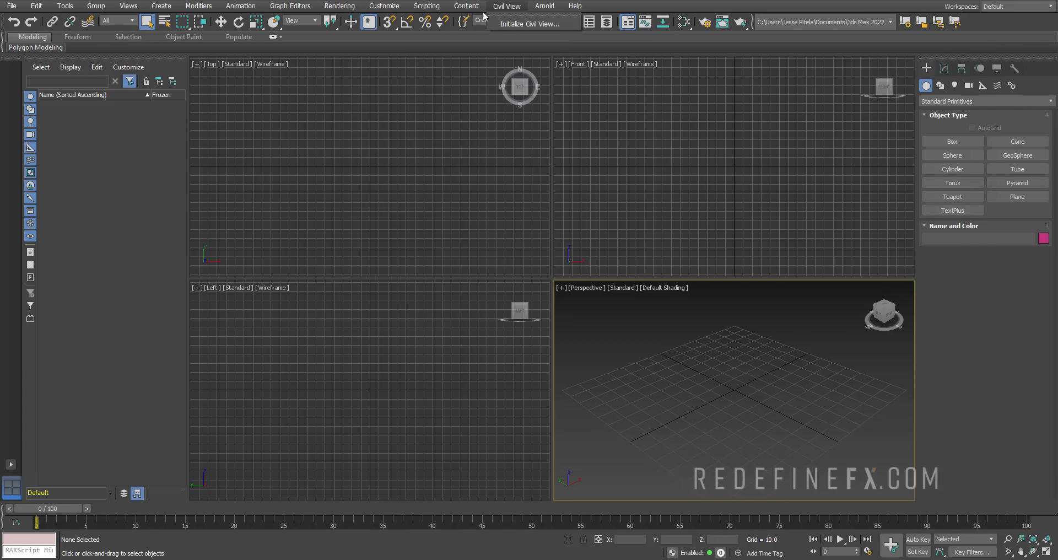
click(223, 172)
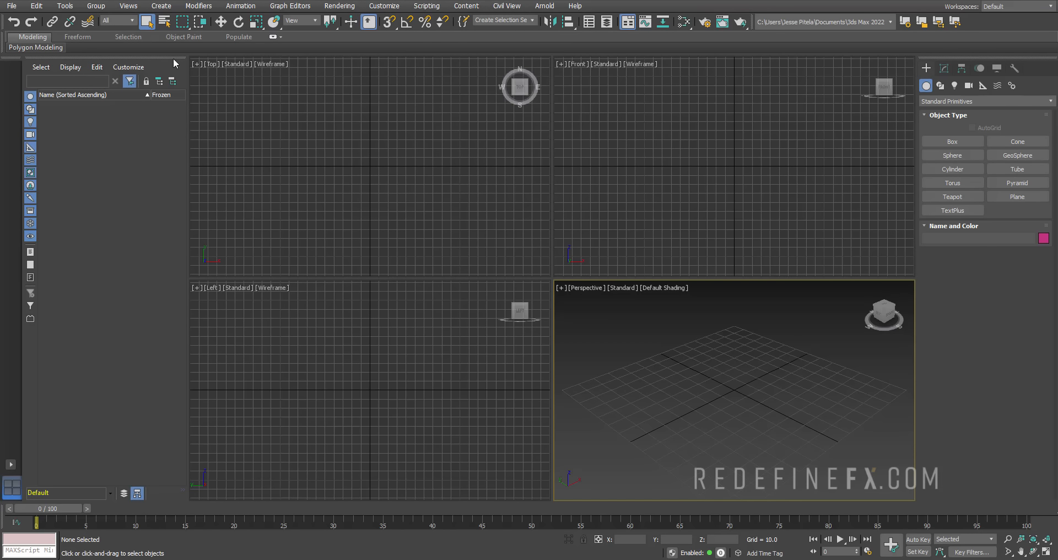
Undock the Viewport Layout Tabs bar and close it.
drag(131, 62, 48, 78)
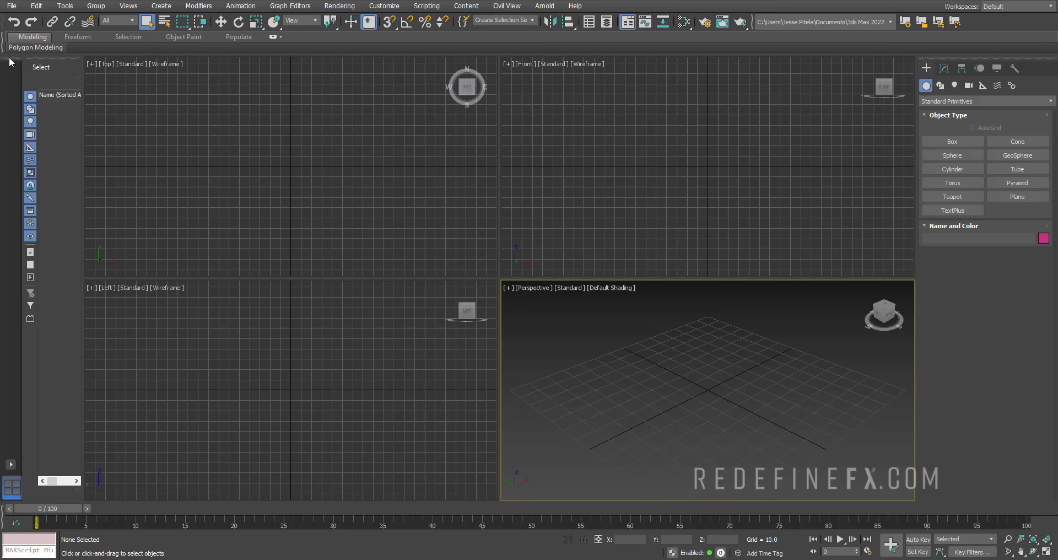
drag(10, 62, 343, 140)
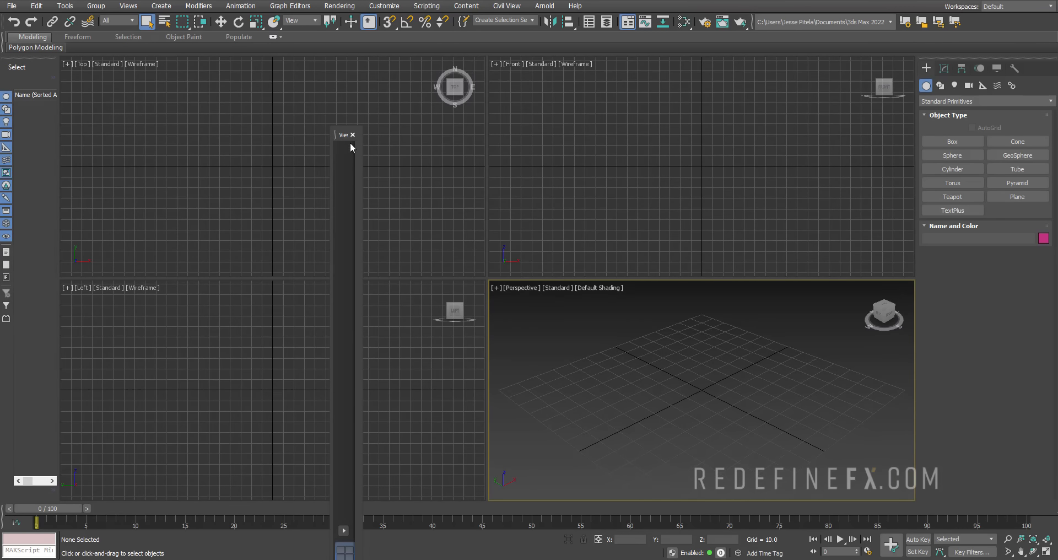
click(352, 135)
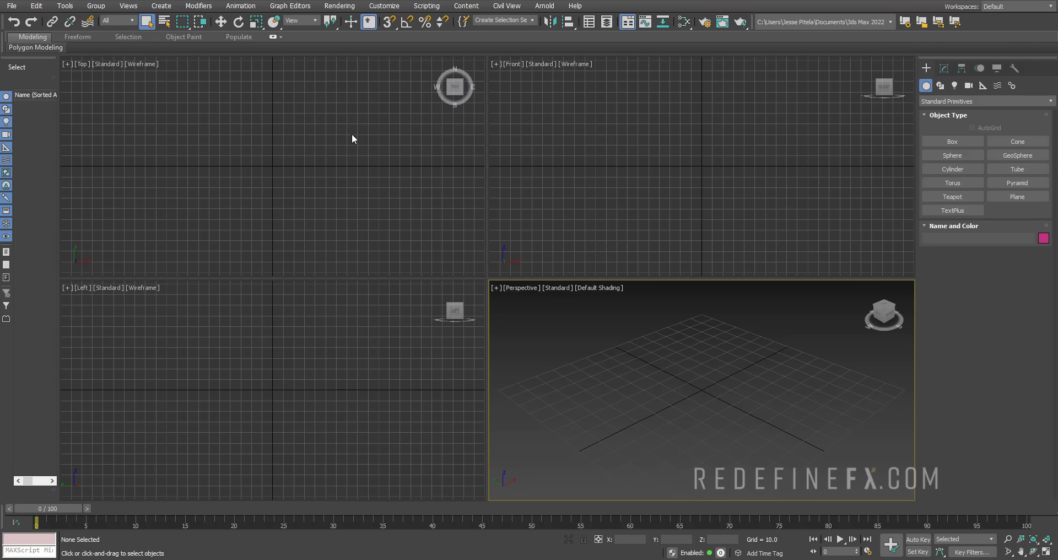
Float the command panel, dock it back in its original place, and widen the Scene Explorer.
drag(936, 57, 331, 117)
drag(418, 124, 1047, 87)
drag(58, 147, 153, 153)
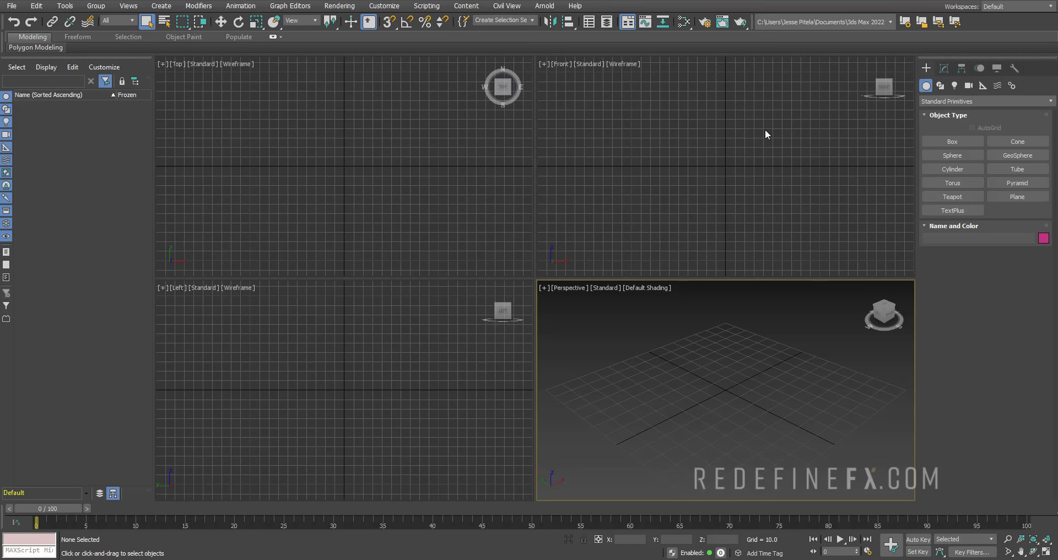
Hide the docked default Scene Explorer and check which interface elements can be shown again.
right_click(635, 4)
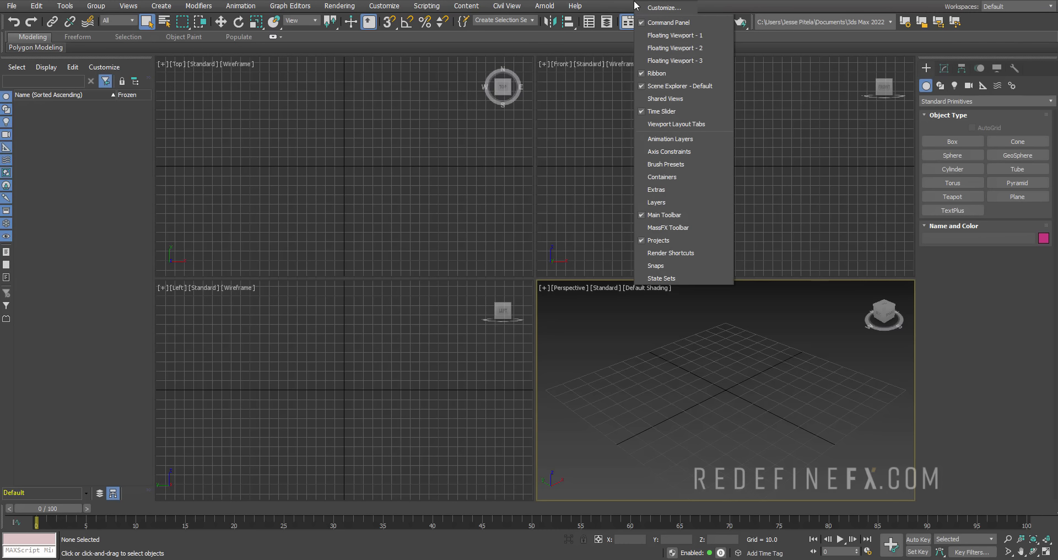
click(686, 85)
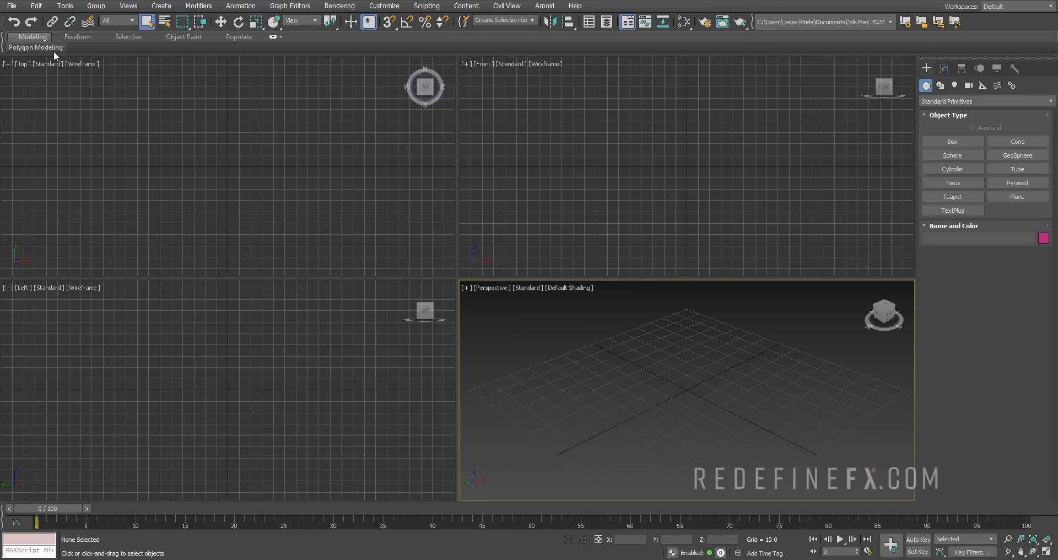
right_click(616, 9)
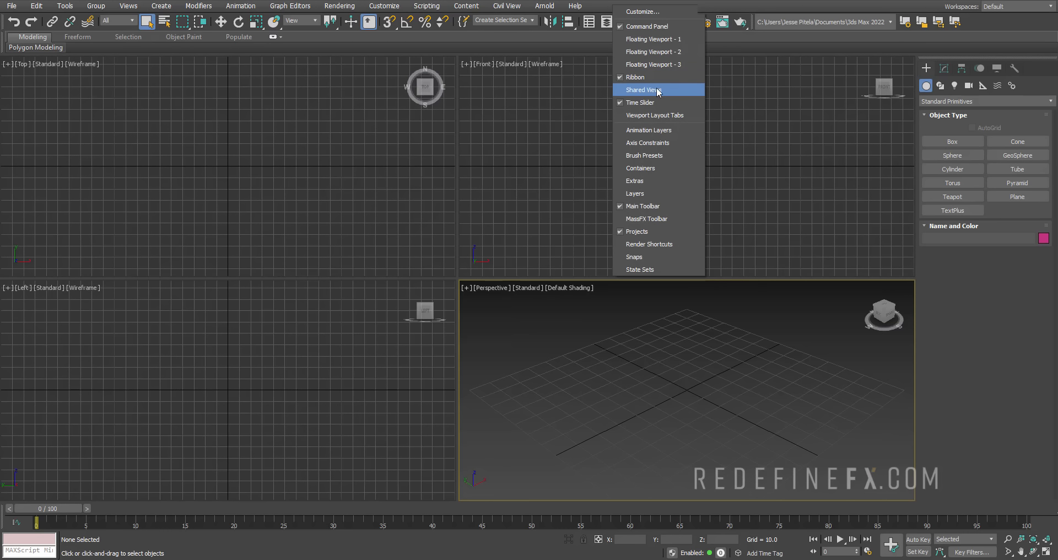
right_click(628, 6)
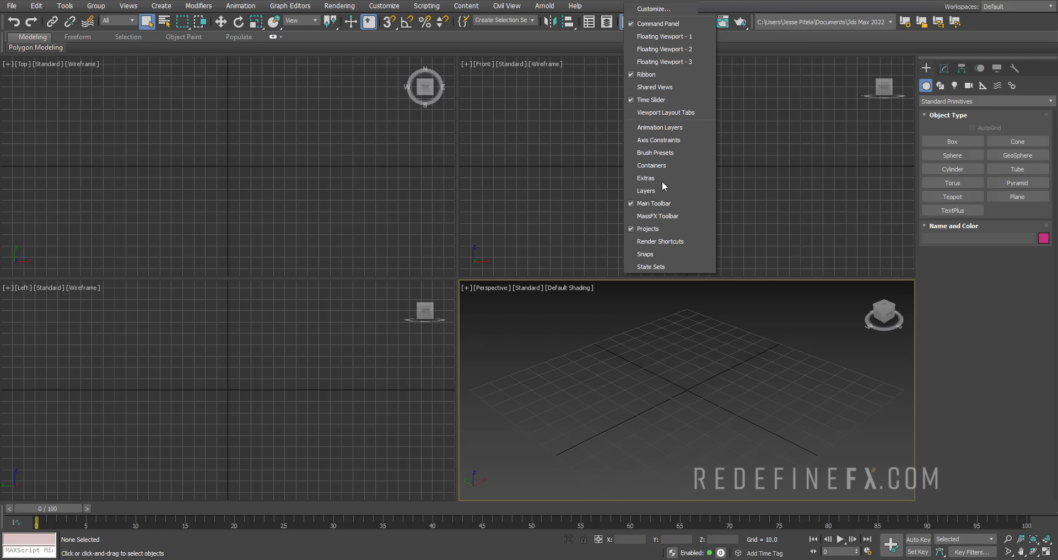
Show the Scene Explorer again and dock it beside the viewports.
click(380, 9)
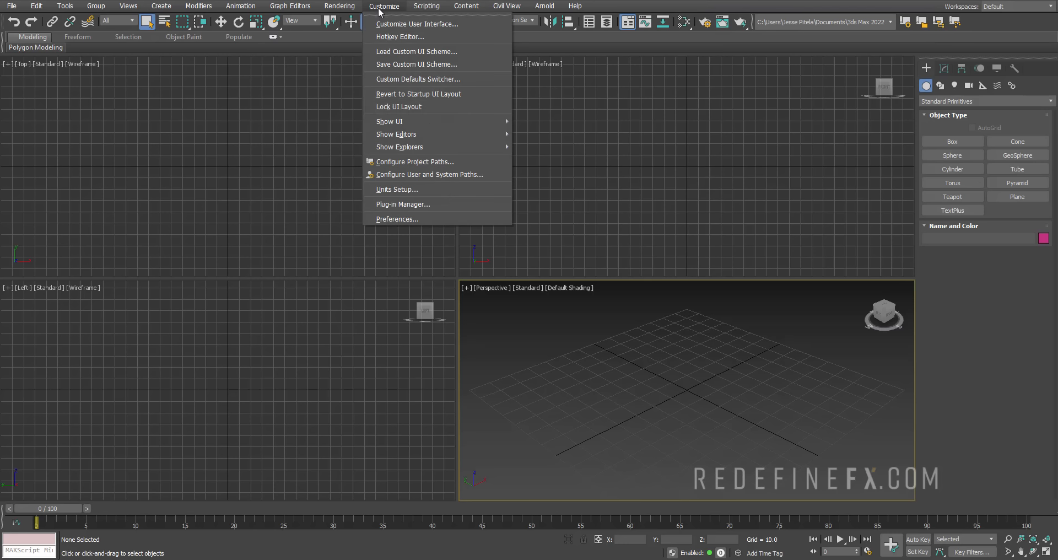
mouse_move(418, 147)
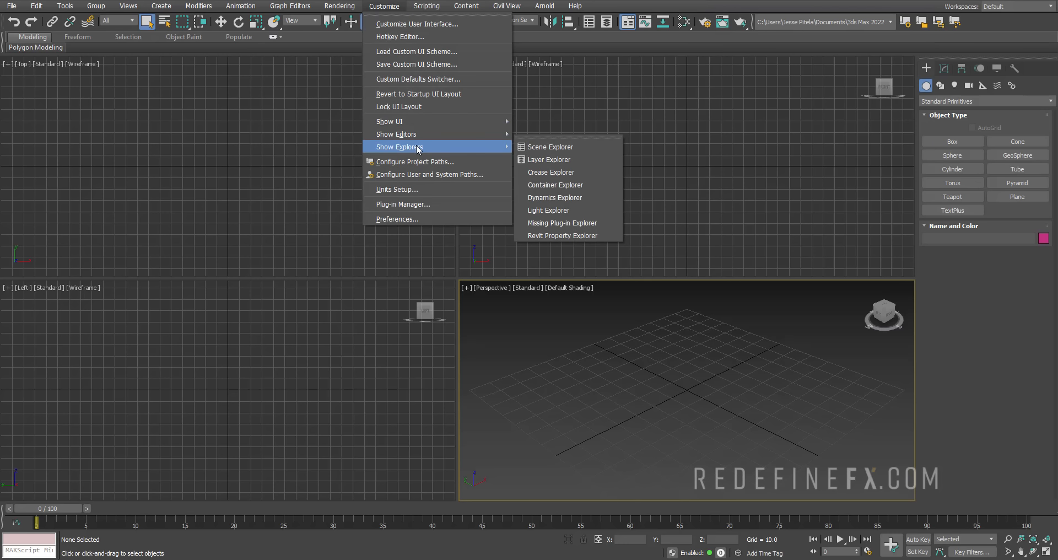
click(559, 147)
drag(113, 17, 223, 95)
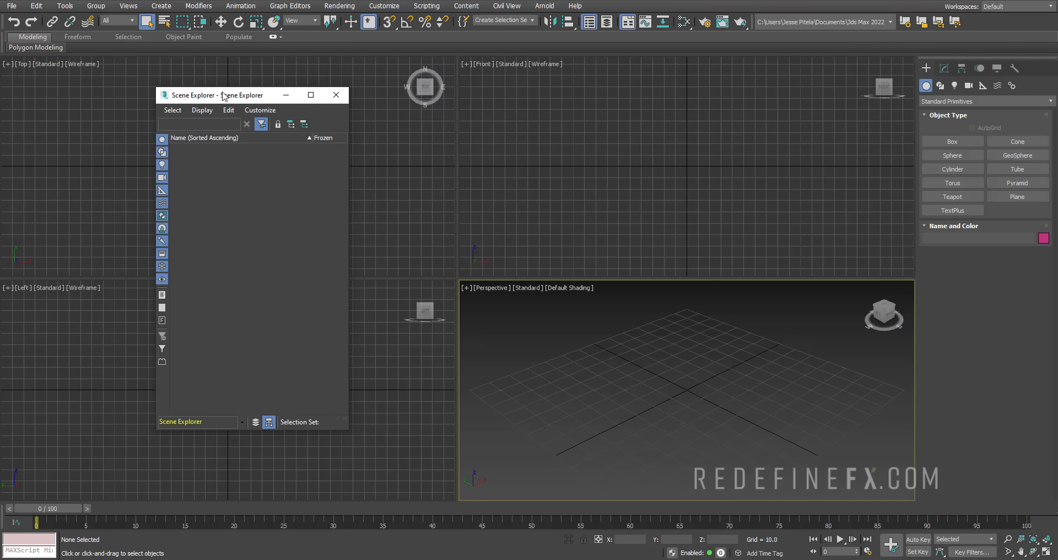
double_click(270, 96)
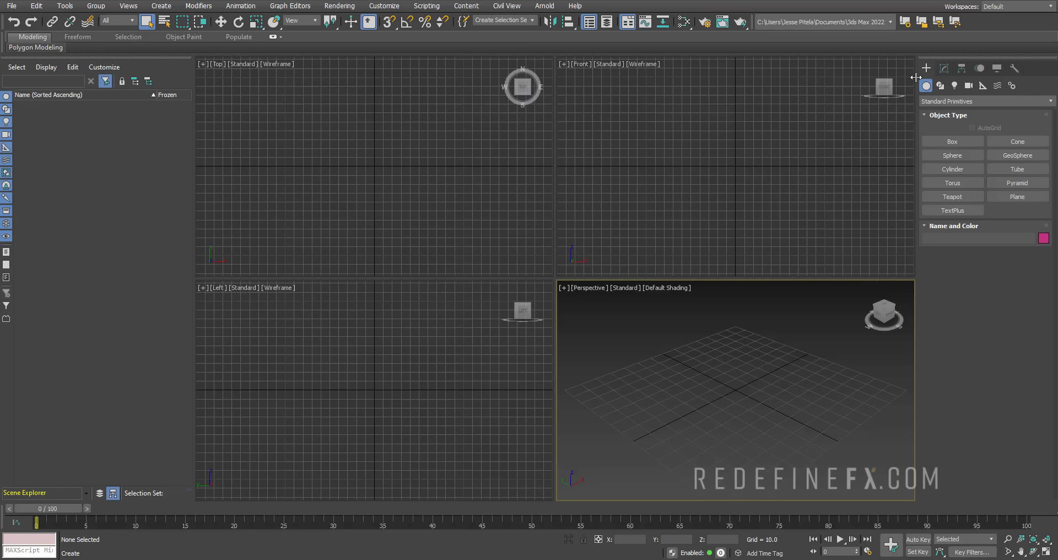
Draw a box with AutoGrid at the center of the Perspective grid, about 27.4 long, 26.8 wide and 37.3 high.
click(954, 142)
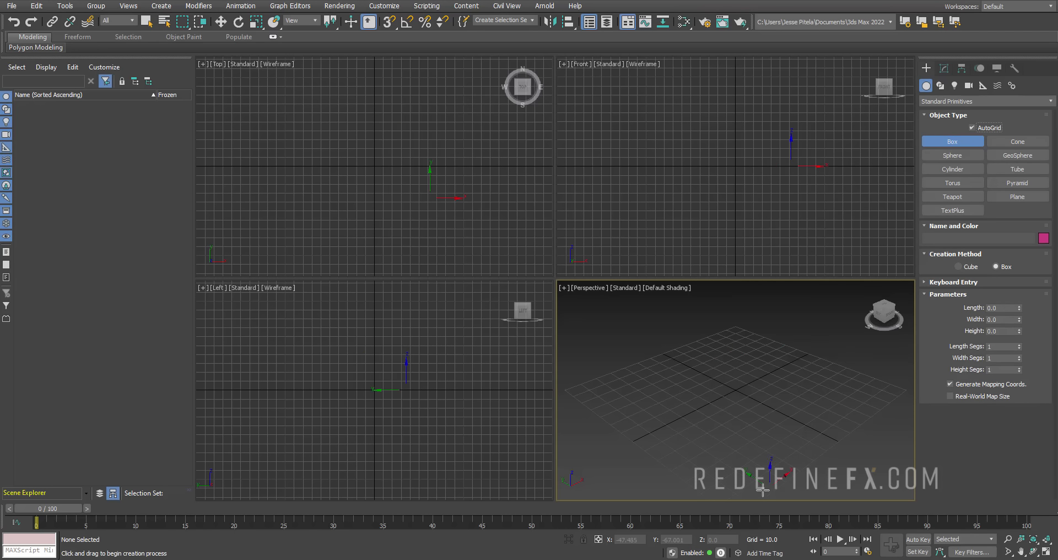
drag(735, 371, 734, 410)
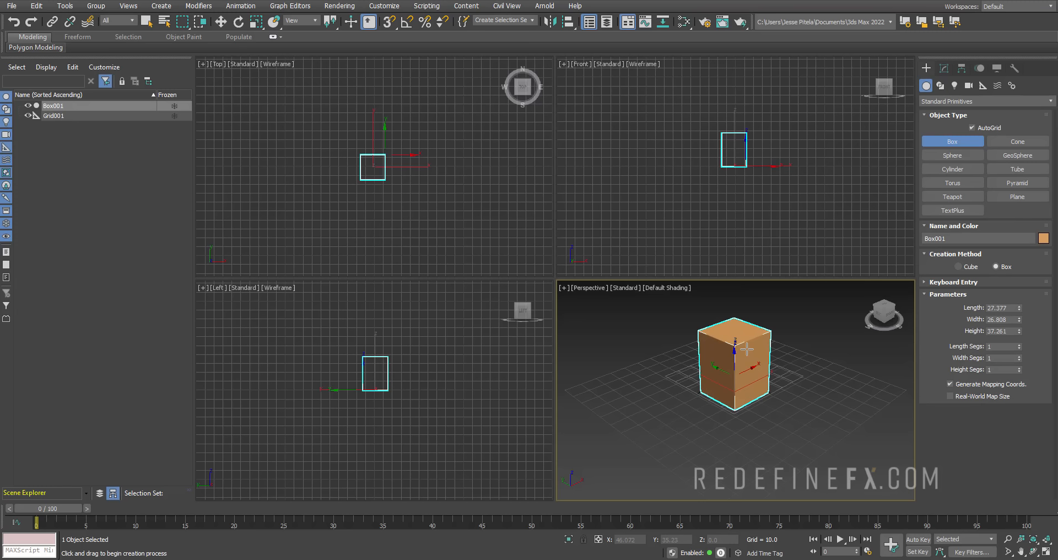
click(747, 349)
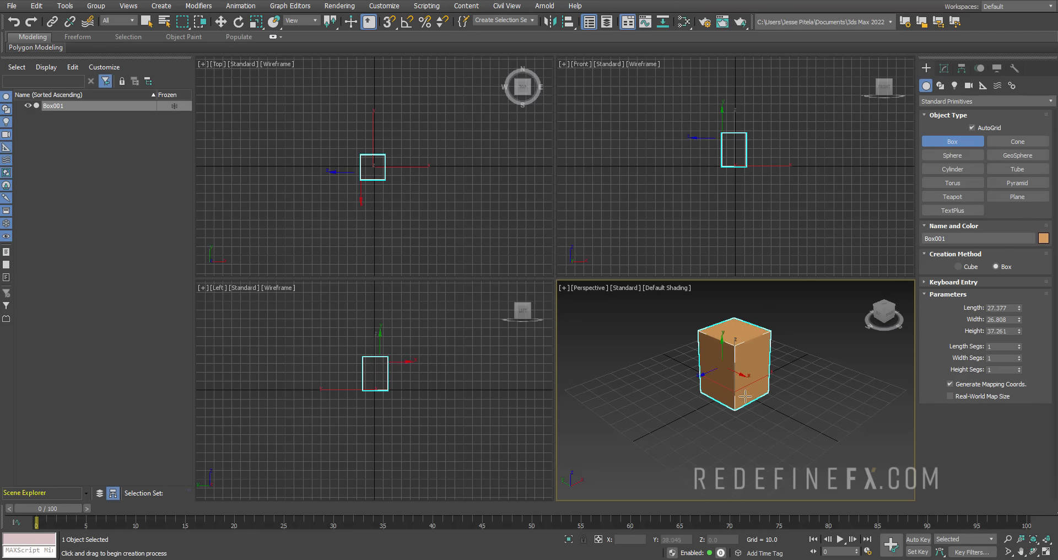
right_click(803, 368)
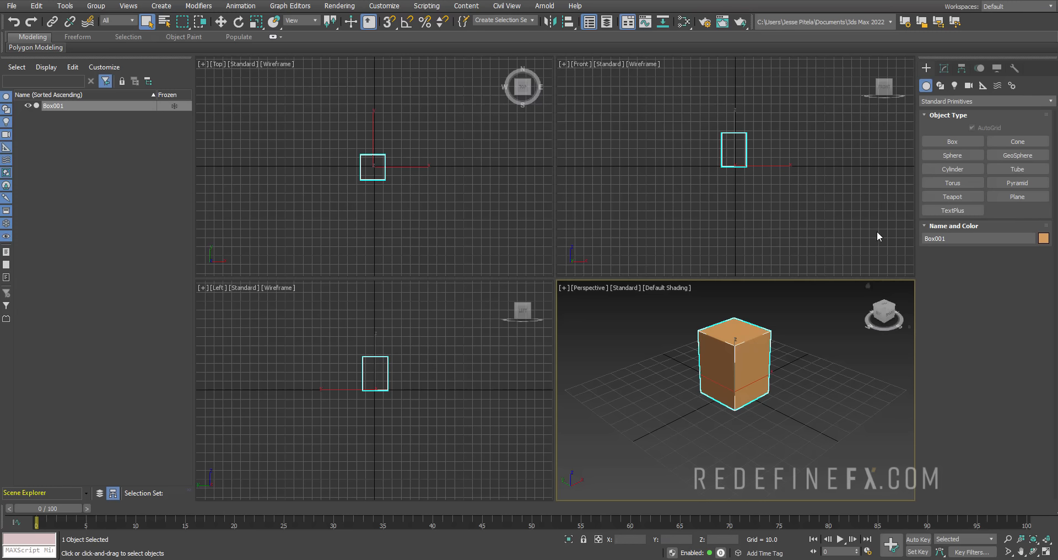
Draw two more boxes on either side of the first, with bases about 30.6 by 46.9 and 17.2 by 19.3.
click(936, 144)
drag(827, 376, 821, 427)
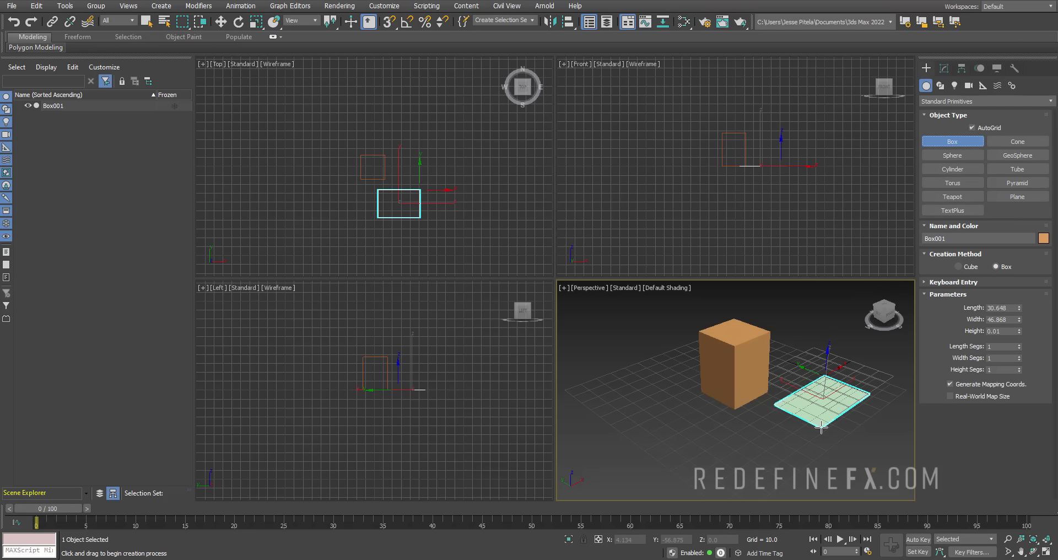
click(823, 371)
right_click(687, 428)
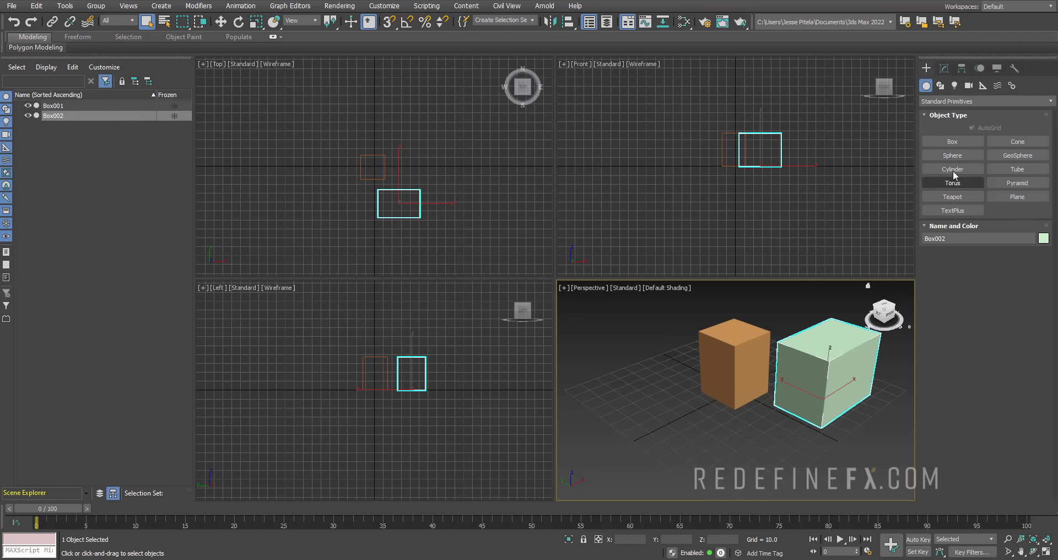
drag(665, 406, 654, 433)
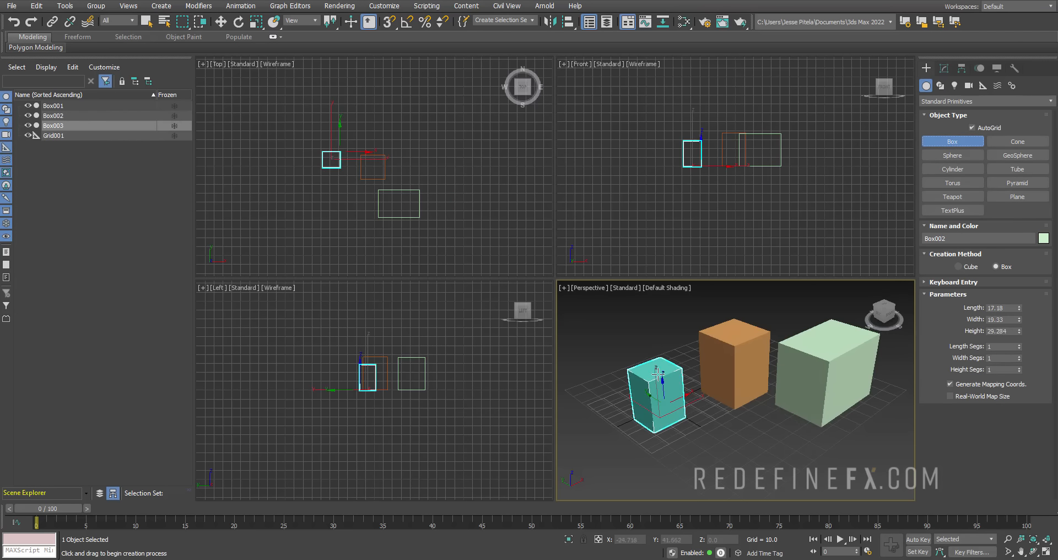
click(654, 373)
right_click(691, 395)
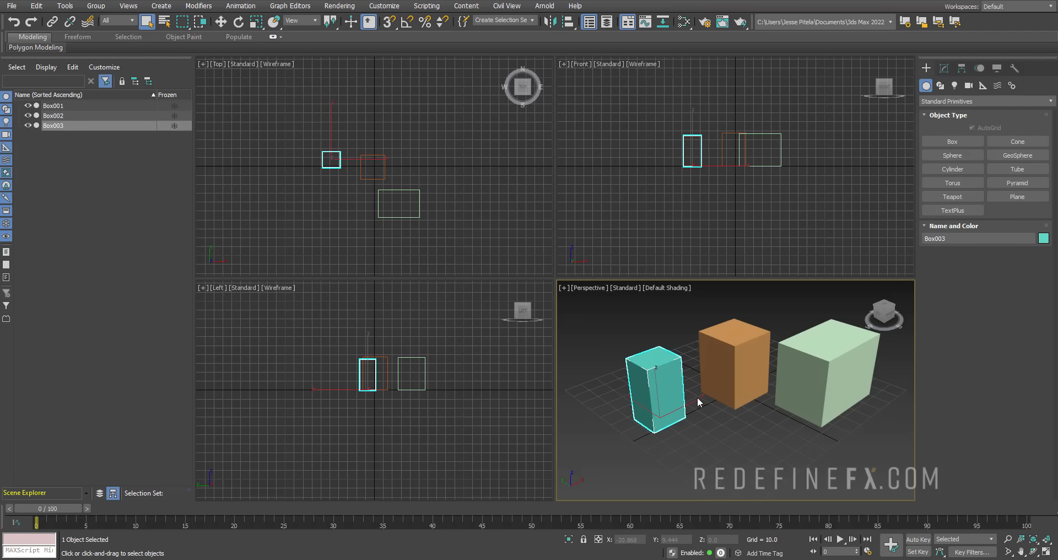
Delete the two extra boxes, keeping only the orange one in the middle.
key(Delete)
click(810, 423)
key(Delete)
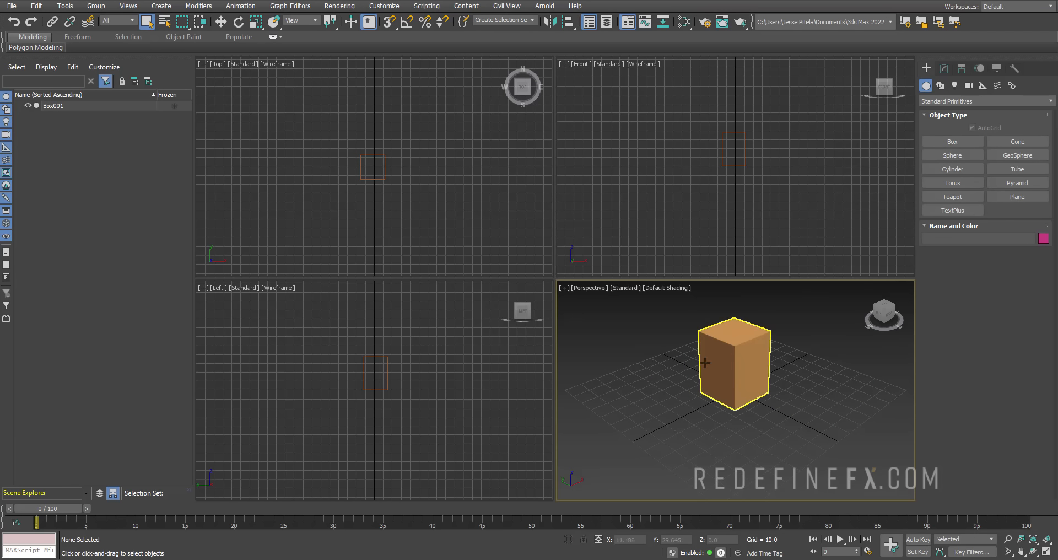
Toggle the Perspective viewport between full size and the four-view layout, leaving it maximized.
key(alt+w)
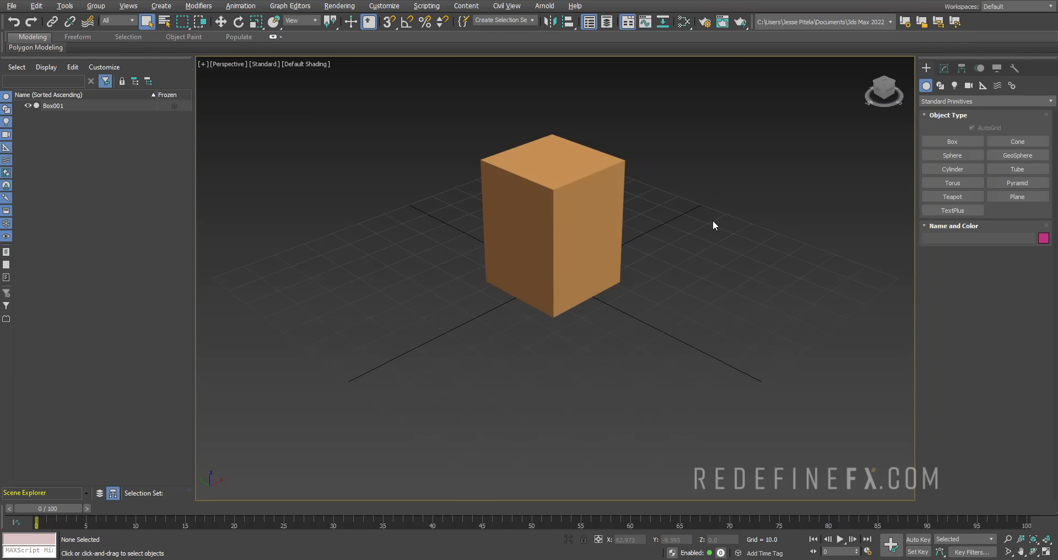
key(alt+w)
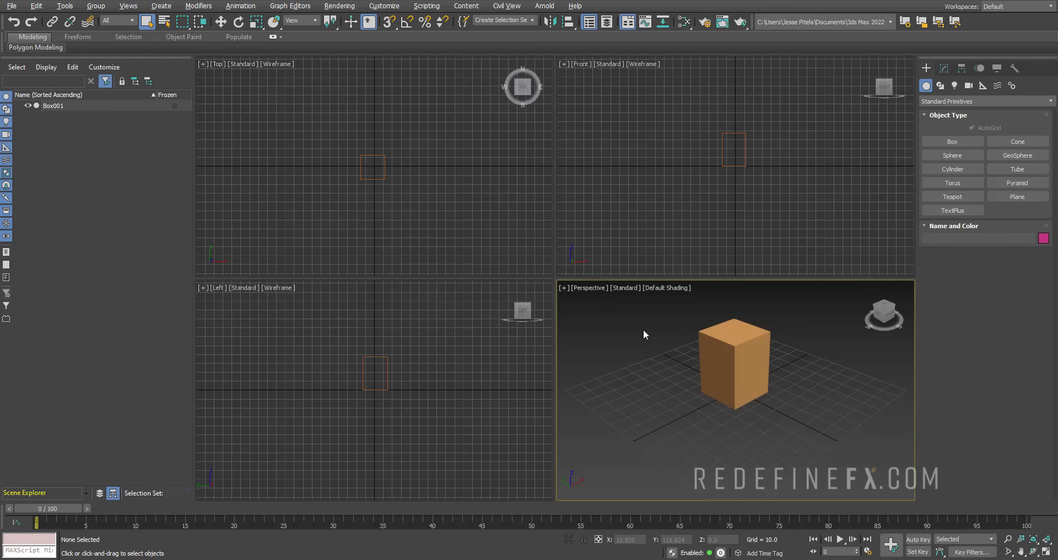
key(alt+w)
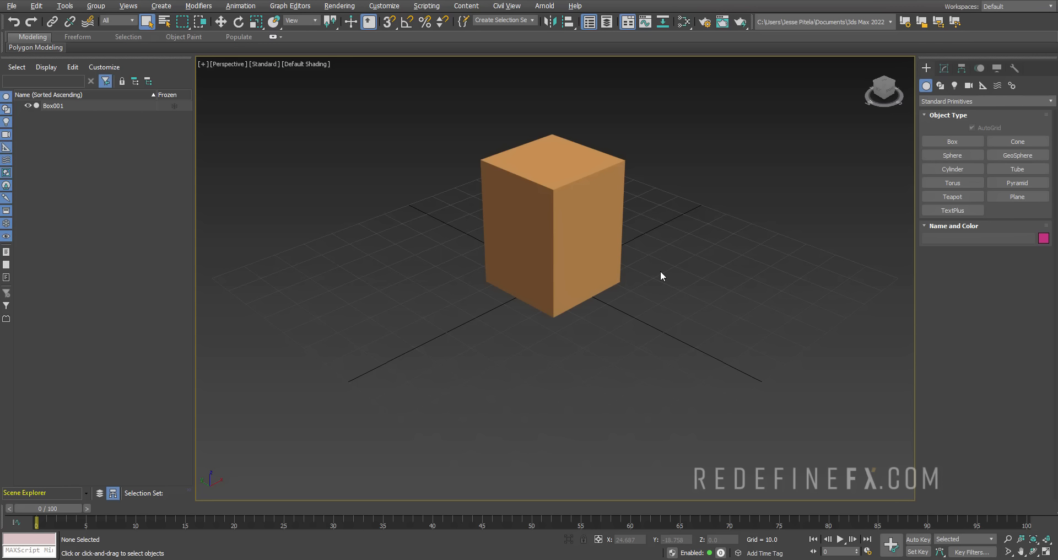
Examine the orange box in the Perspective view from different positions, angles and distances.
middle_drag(661, 273, 547, 345)
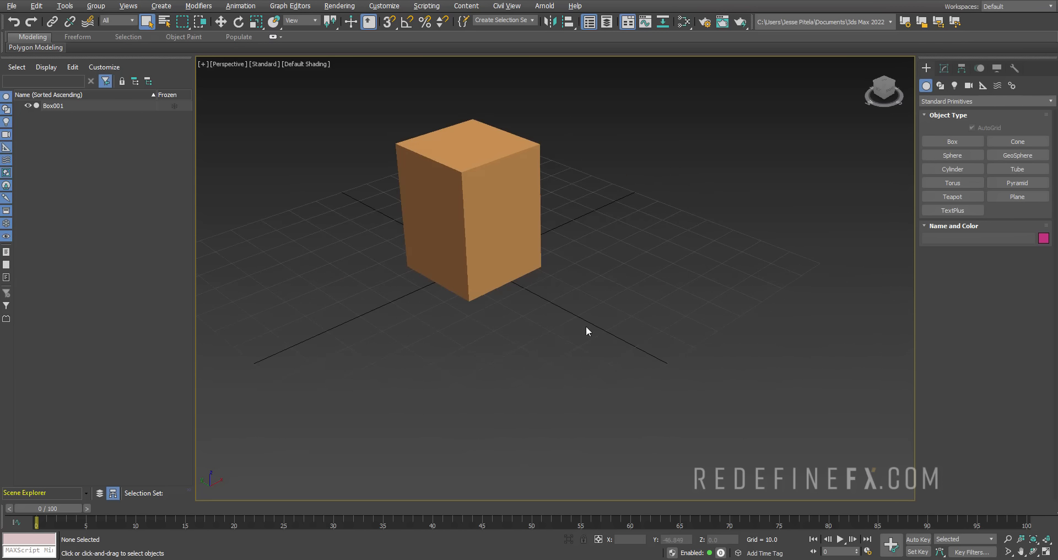
middle_drag(533, 278, 582, 289)
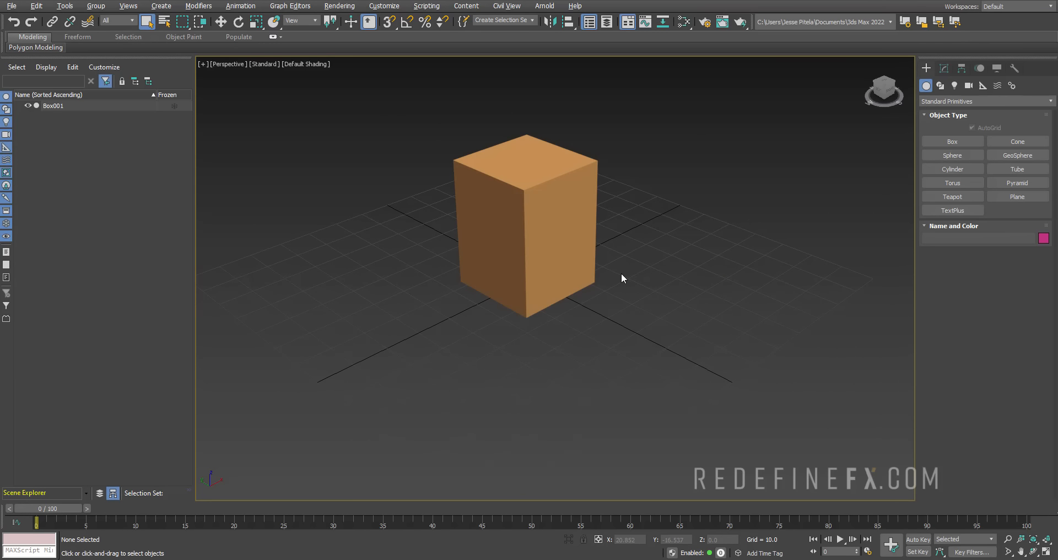
alt+middle_drag(633, 279, 601, 298)
mouse_move(649, 273)
alt+middle_down()
mouse_move(588, 257)
mouse_move(654, 253)
mouse_move(567, 276)
mouse_move(634, 277)
alt+middle_up()
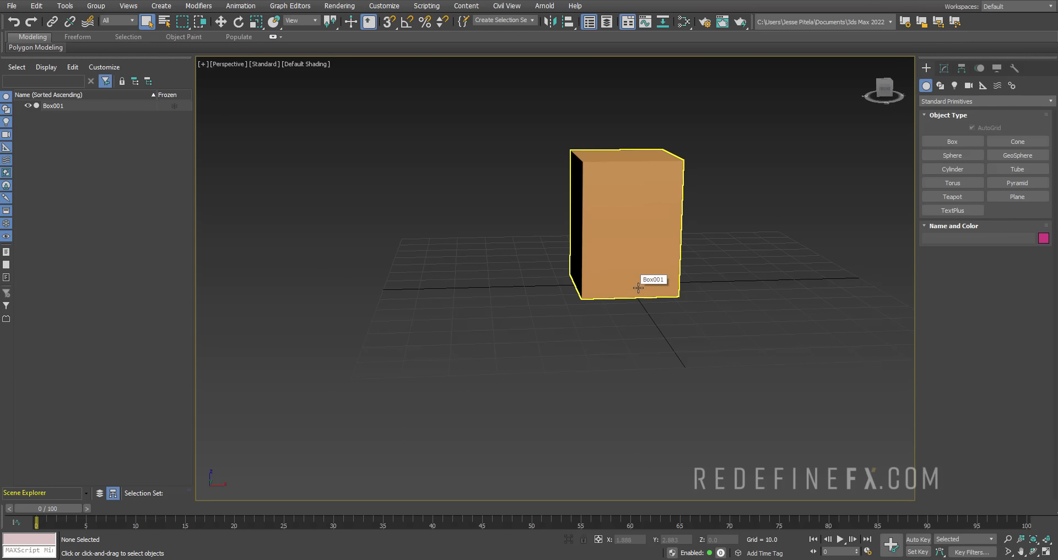
scroll(687, 307, up, 4)
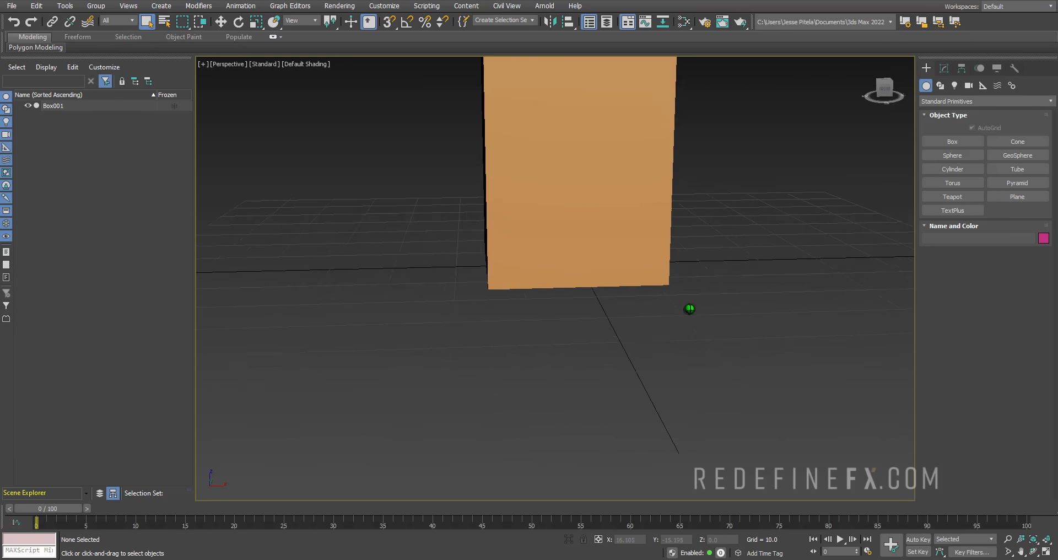
scroll(690, 309, down, 4)
scroll(689, 309, up, 3)
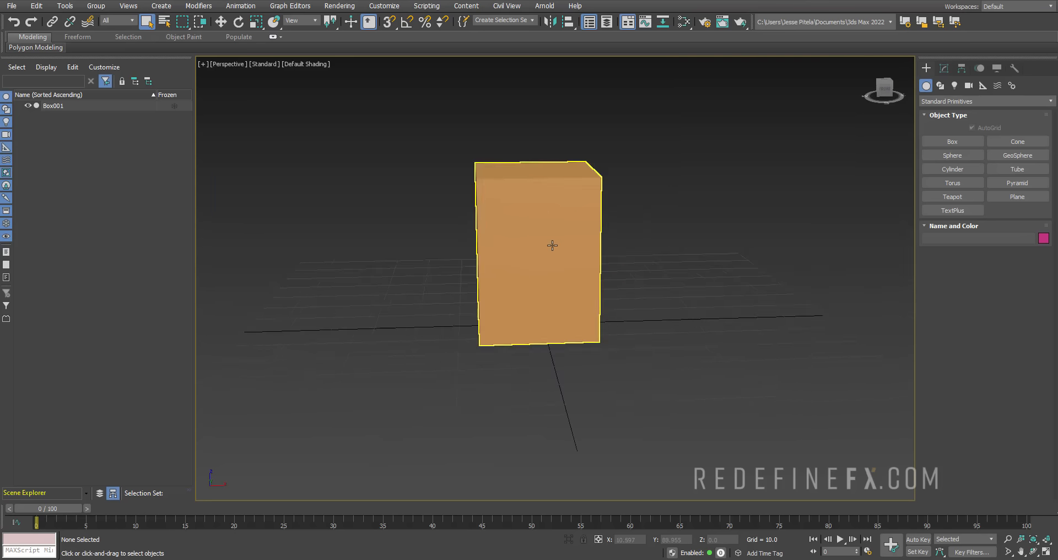
scroll(553, 245, down, 8)
scroll(555, 258, up, 15)
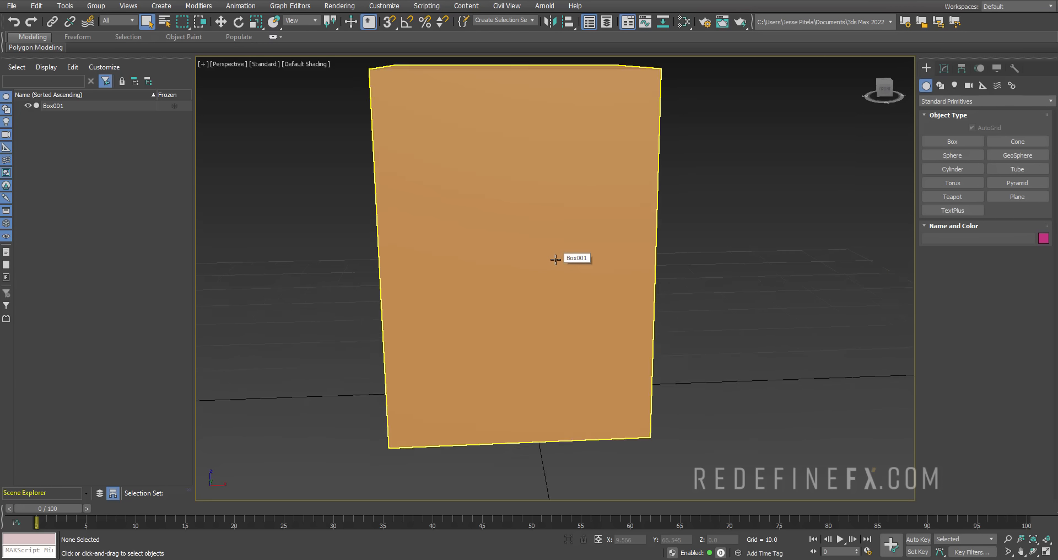
scroll(555, 259, down, 10)
scroll(555, 259, up, 3)
scroll(556, 259, down, 1)
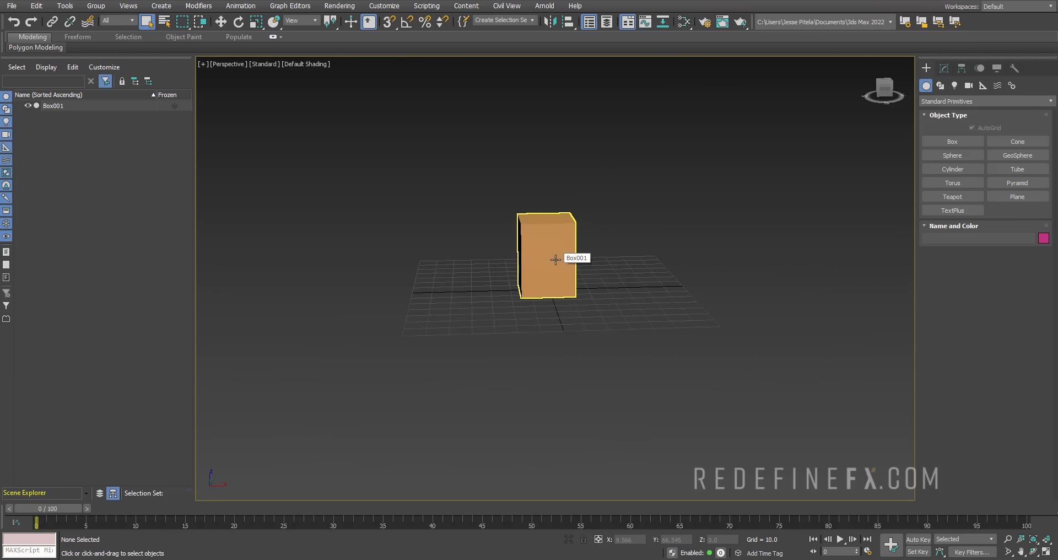
scroll(556, 259, up, 3)
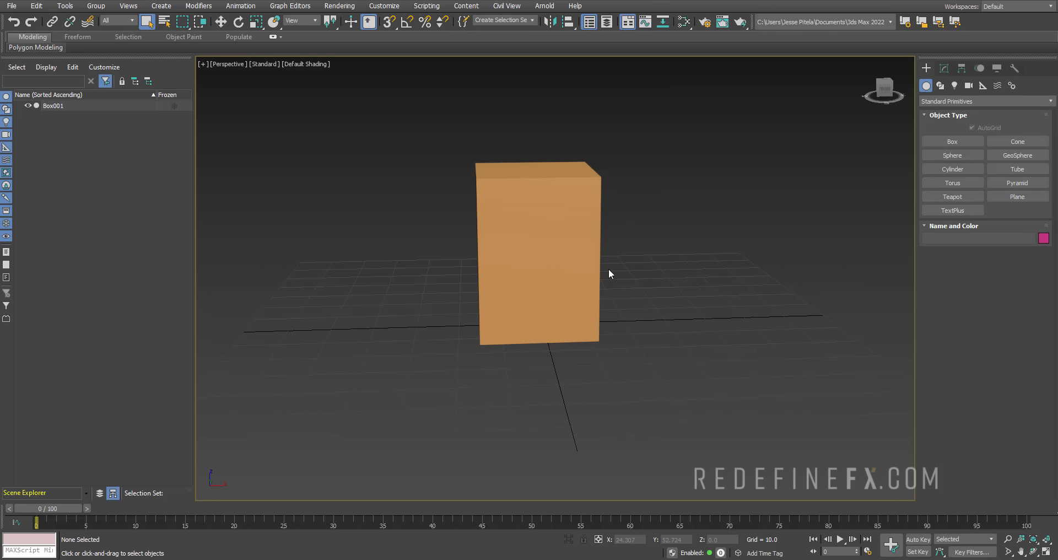
Examine the orange box from near and far, shifting the view sideways and orbiting to look down on its top.
scroll(609, 270, down, 8)
scroll(608, 270, up, 8)
scroll(609, 270, down, 8)
scroll(609, 270, up, 6)
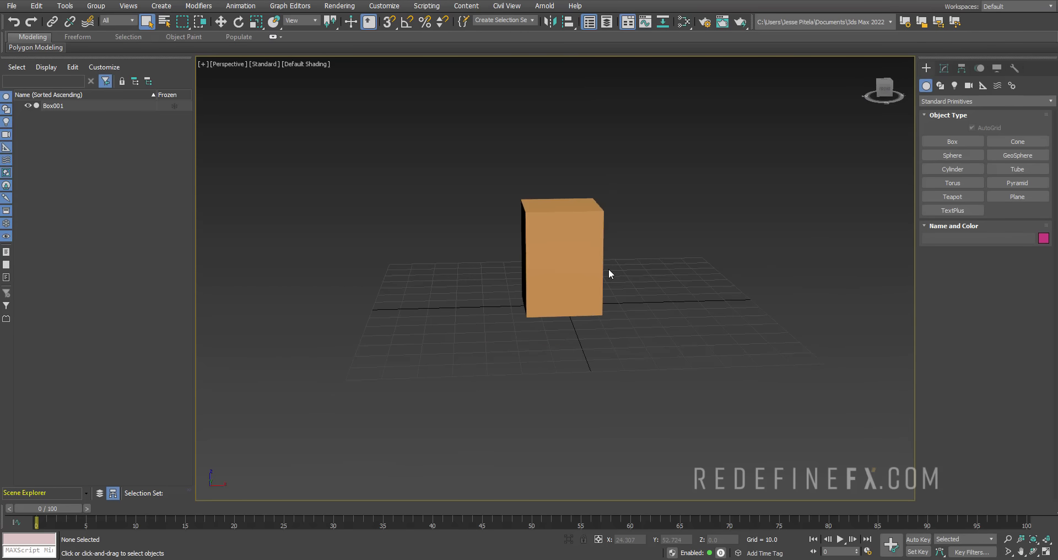
middle_drag(614, 289, 581, 287)
middle_drag(654, 312, 654, 282)
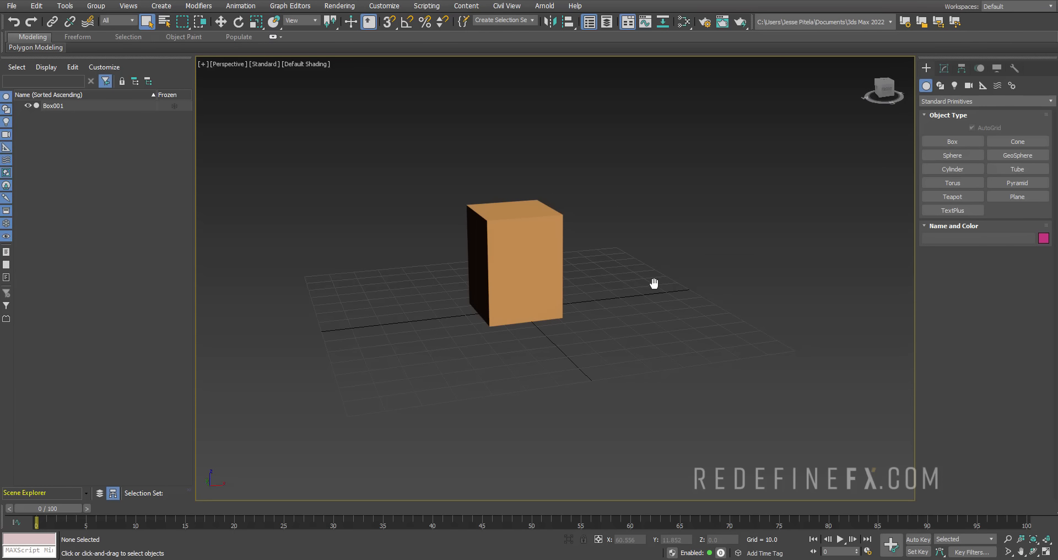
scroll(643, 289, down, 4)
scroll(643, 289, up, 8)
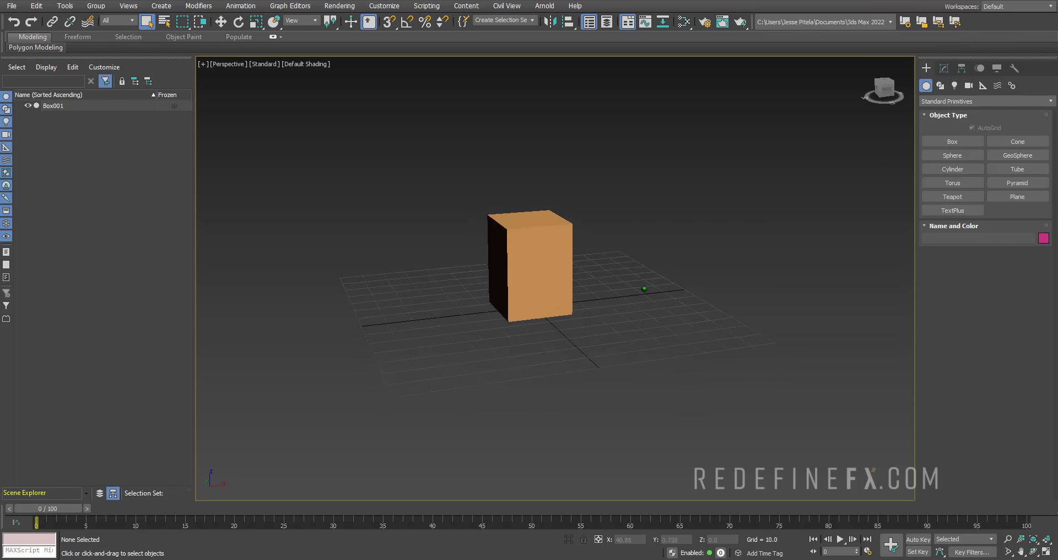
scroll(644, 289, up, 5)
scroll(643, 288, down, 6)
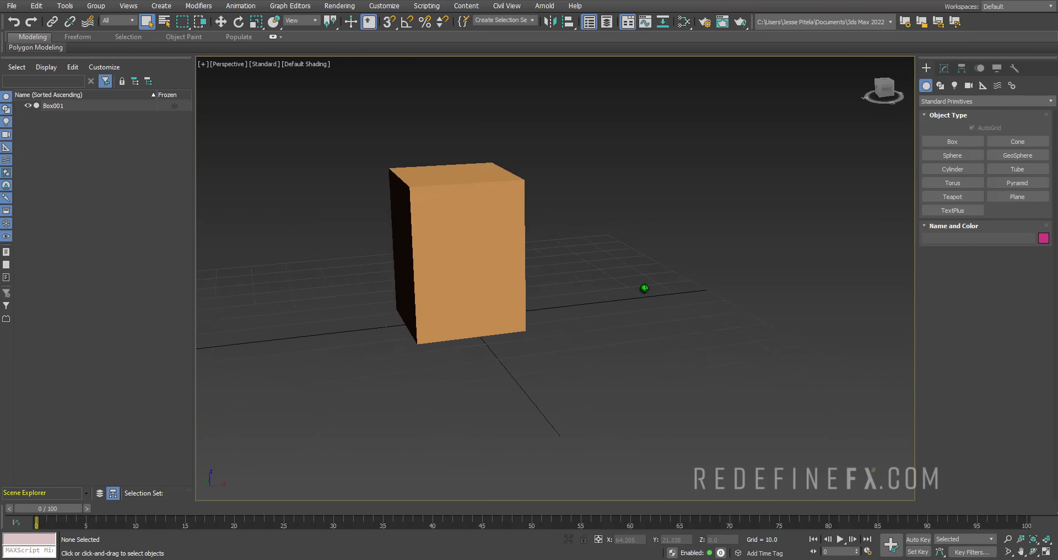
scroll(644, 289, up, 1)
alt+middle_drag(597, 255, 556, 206)
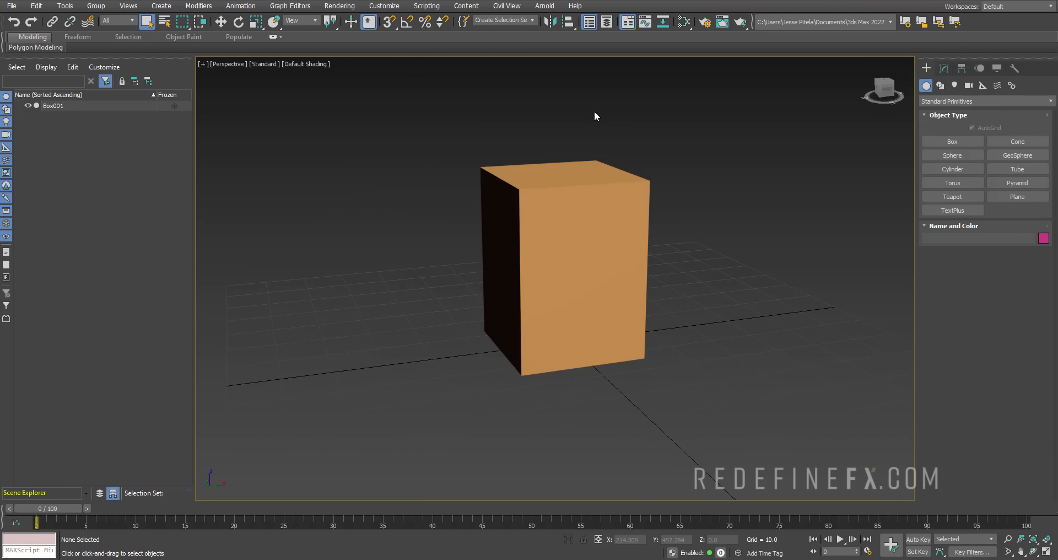
alt+middle_drag(683, 239, 579, 326)
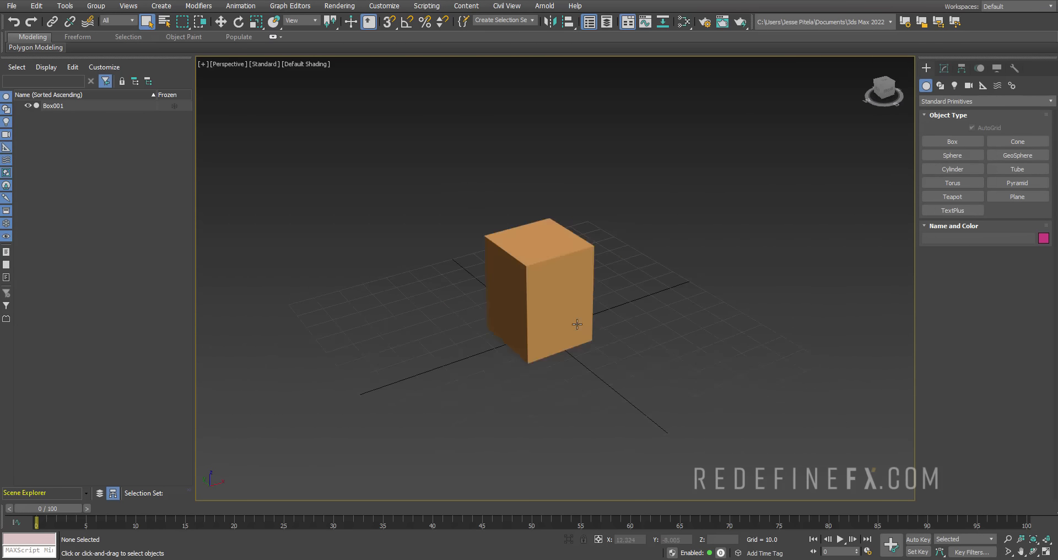
Select the orange box and move it freely around the grid with the Move tool.
click(535, 267)
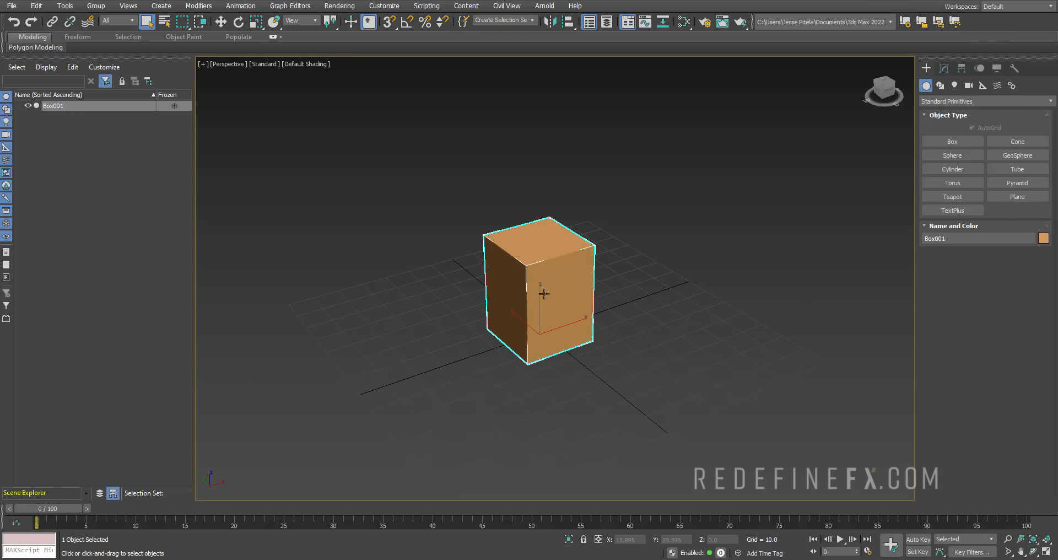
key(w)
drag(570, 324, 559, 278)
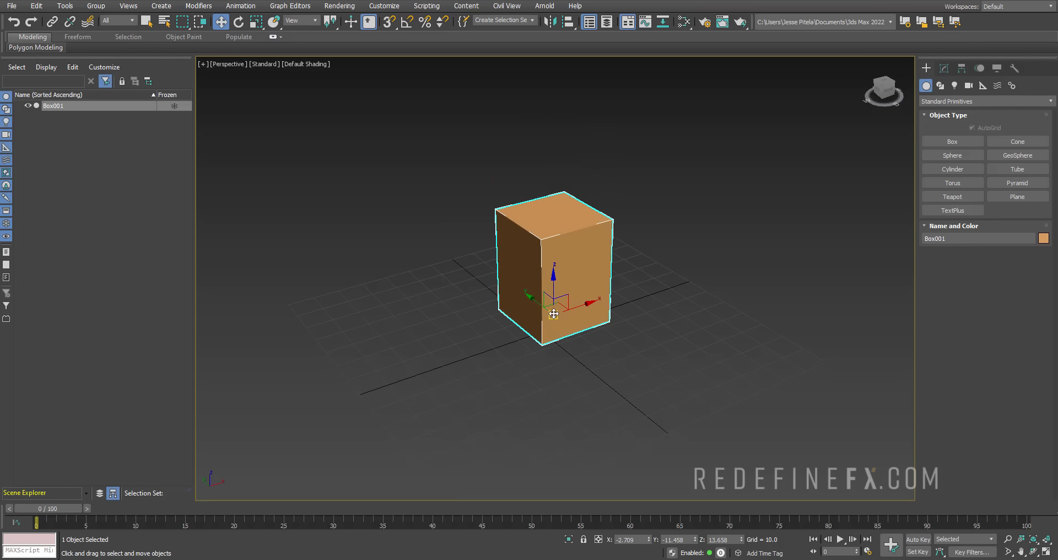
drag(554, 315, 527, 291)
Try rotating and uniformly scaling the orange box, undoing the scale changes.
key(e)
key(r)
key(ctrl+z)
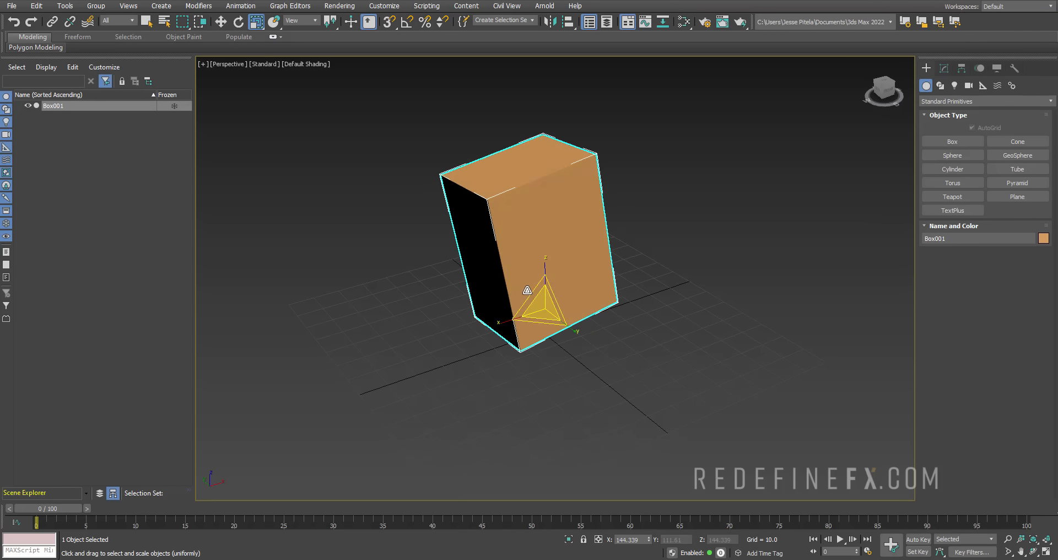
key(ctrl+z)
drag(548, 323, 553, 292)
key(ctrl+z)
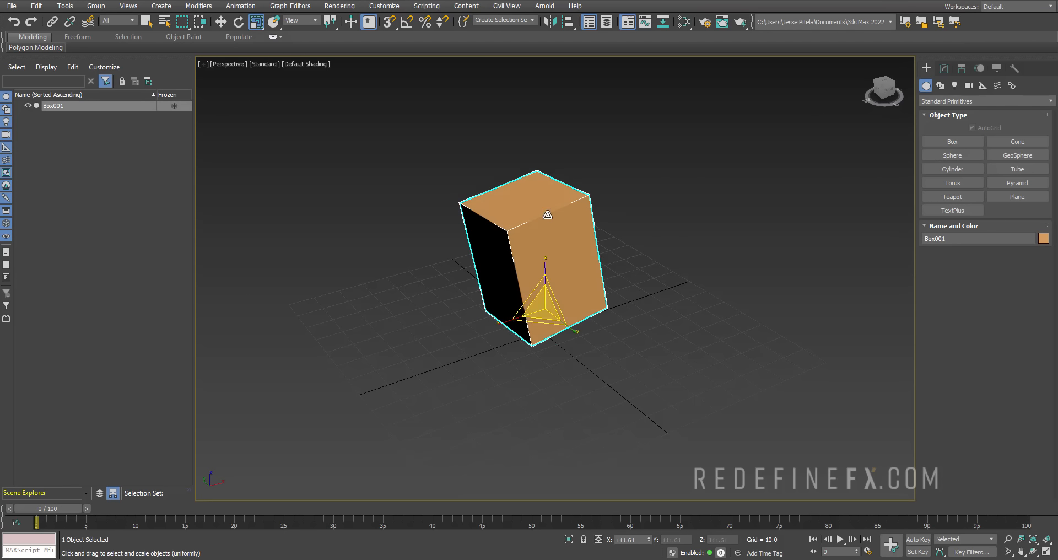
Delete the orange box to empty the scene.
click(639, 313)
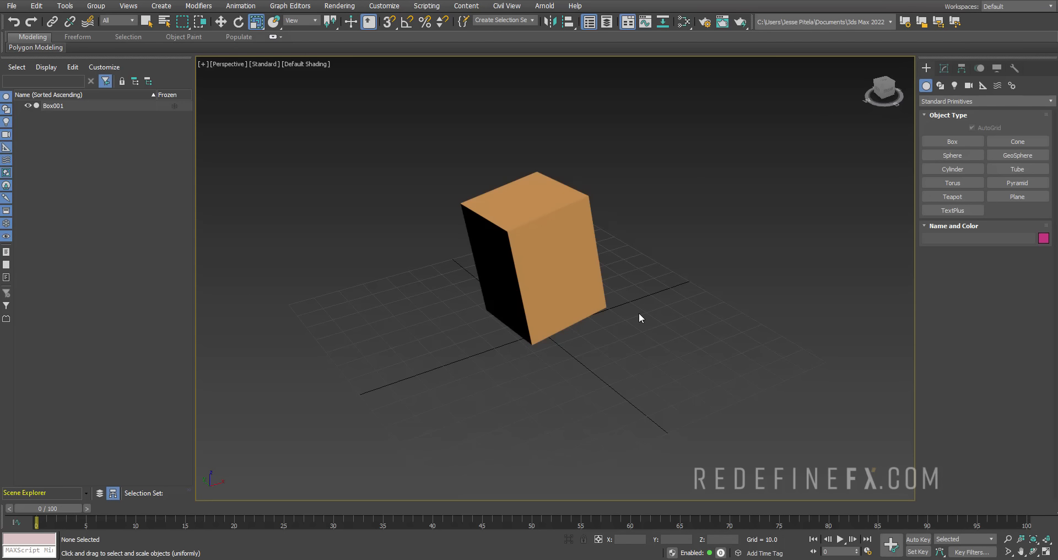
key(w)
click(546, 288)
drag(677, 130, 423, 382)
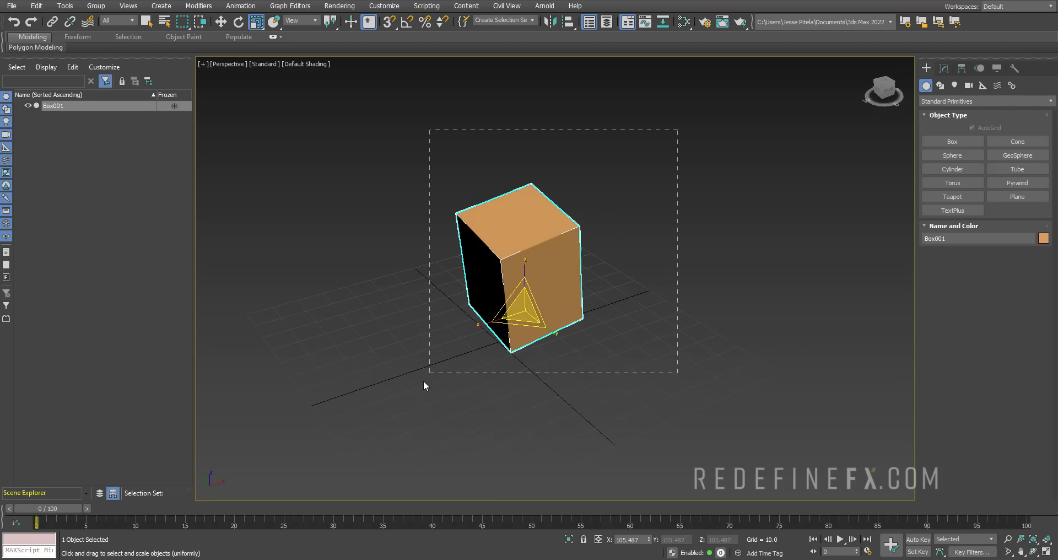
key(Delete)
Draw a new upright box primitive near the centre of the grid.
click(949, 141)
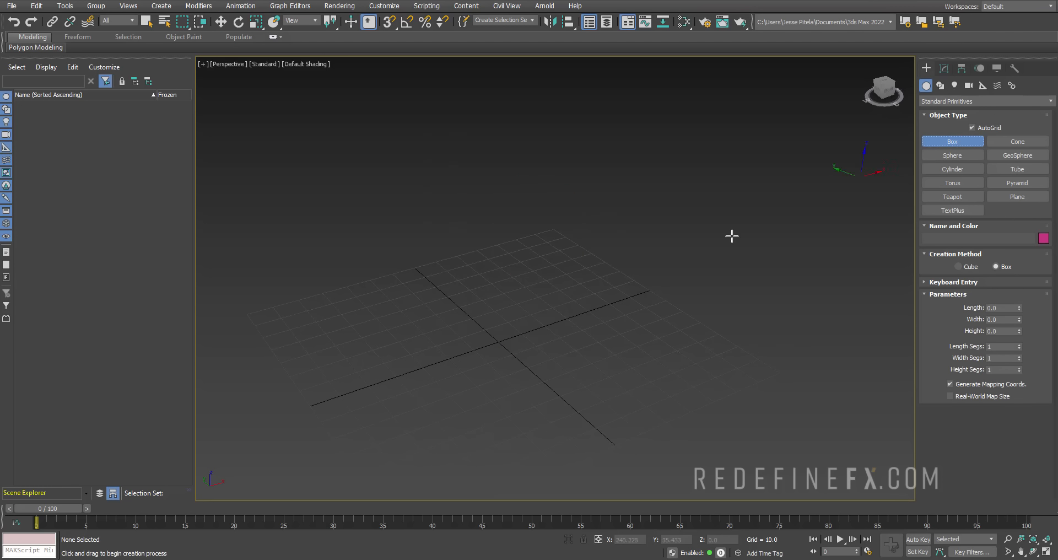
mouse_move(473, 329)
mouse_down()
mouse_move(535, 373)
mouse_move(559, 345)
mouse_up()
click(564, 302)
key(r)
mouse_move(573, 325)
middle_down()
mouse_move(550, 312)
mouse_move(585, 292)
mouse_move(644, 285)
mouse_move(546, 280)
middle_up()
key(space)
click(545, 280)
Clone the green box once along the X axis, placing the clone at about X 36.
key(w)
click(478, 306)
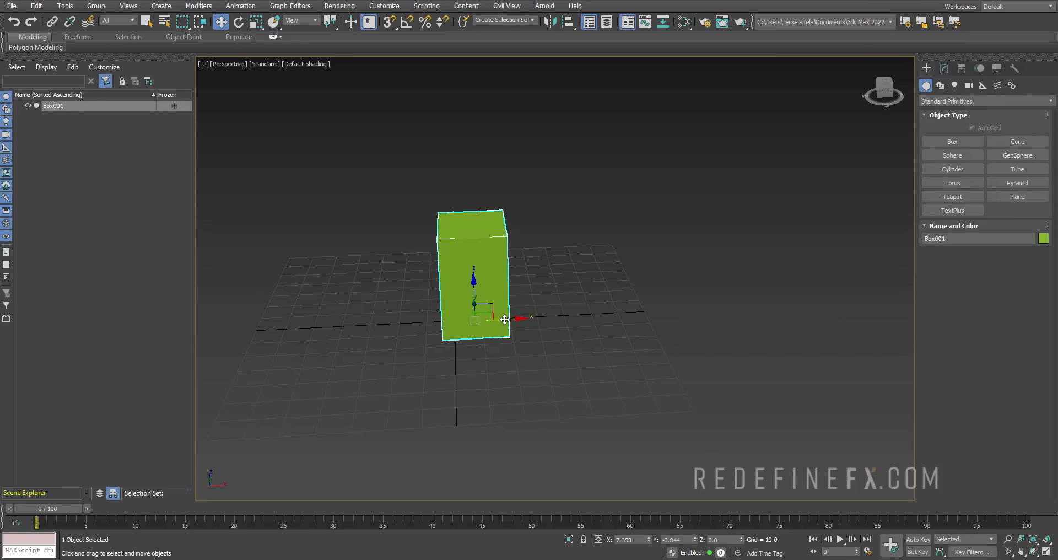
shift+drag(503, 320, 593, 315)
click(532, 326)
middle_drag(580, 364, 513, 351)
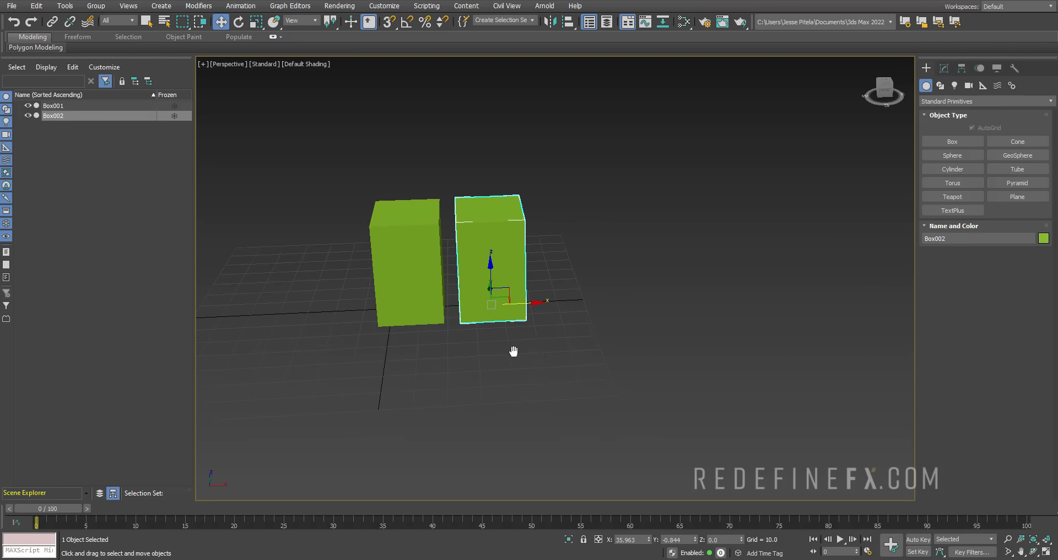
Clone the second box farther along the X axis, placing the third box at about X 68.
click(514, 352)
click(504, 288)
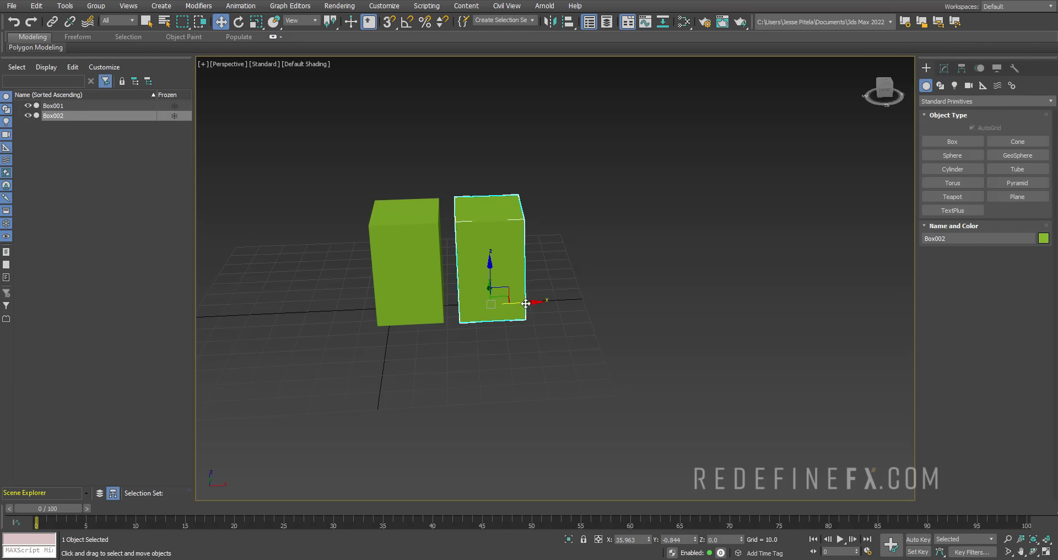
shift+drag(526, 303, 617, 300)
click(533, 326)
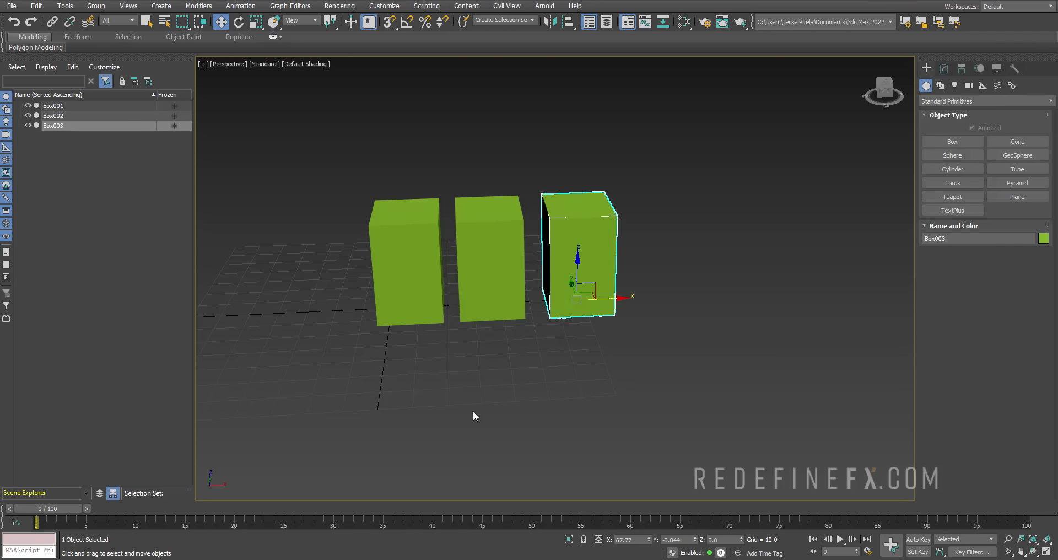
Clone the third box along the X axis as five instances spaced about 32 units apart.
middle_drag(607, 292, 516, 302)
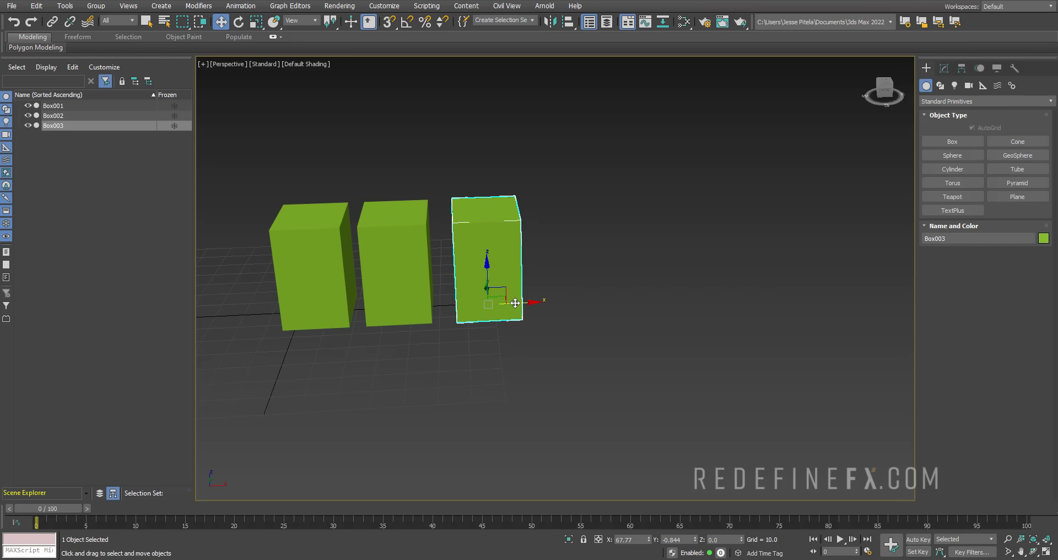
shift+drag(515, 303, 604, 300)
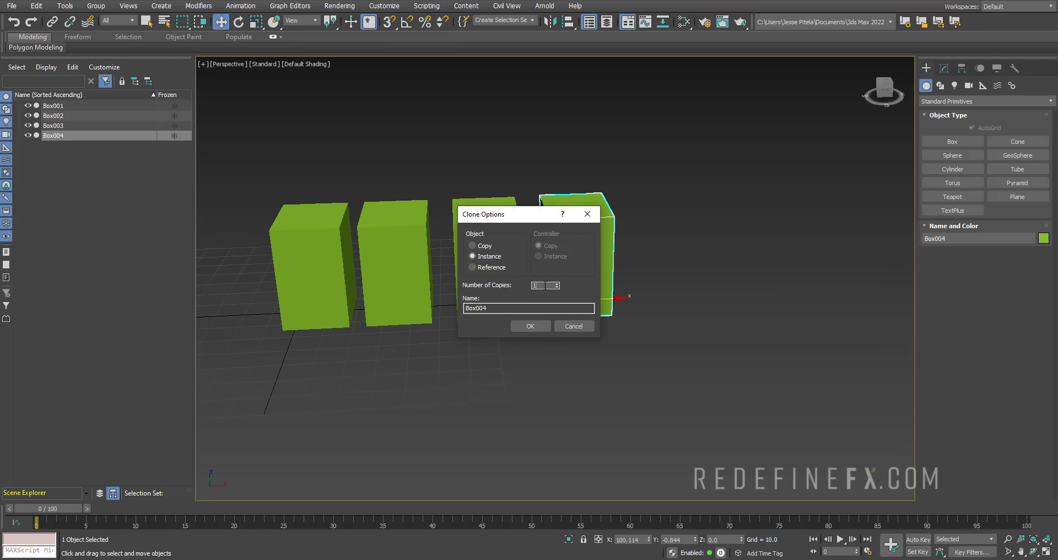
click(524, 327)
Examine the row of eight boxes from above, from the front and at an angle, leaving nothing selected.
scroll(579, 220, down, 4)
alt+middle_drag(679, 221, 669, 254)
scroll(728, 202, up, 5)
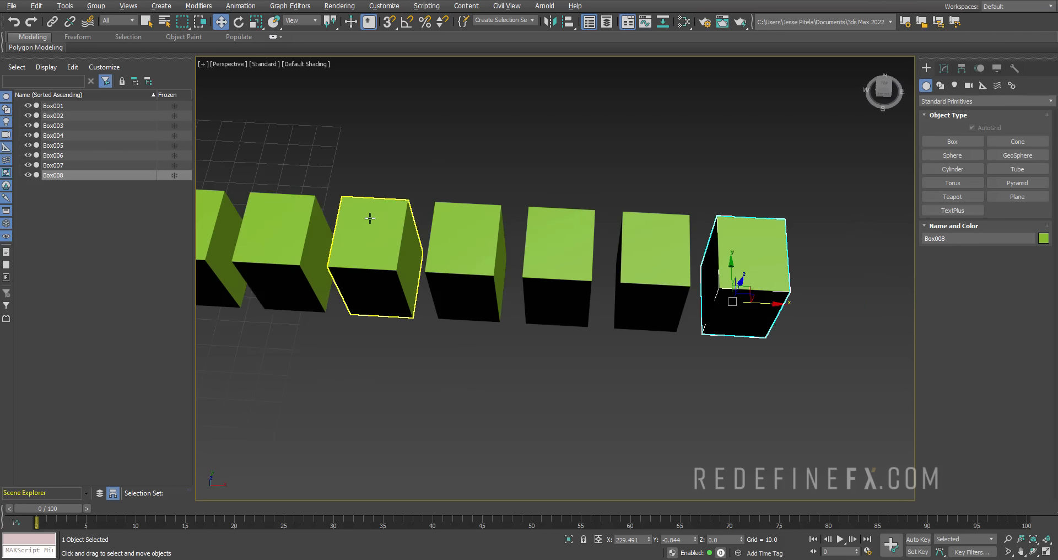
alt+middle_drag(369, 219, 570, 192)
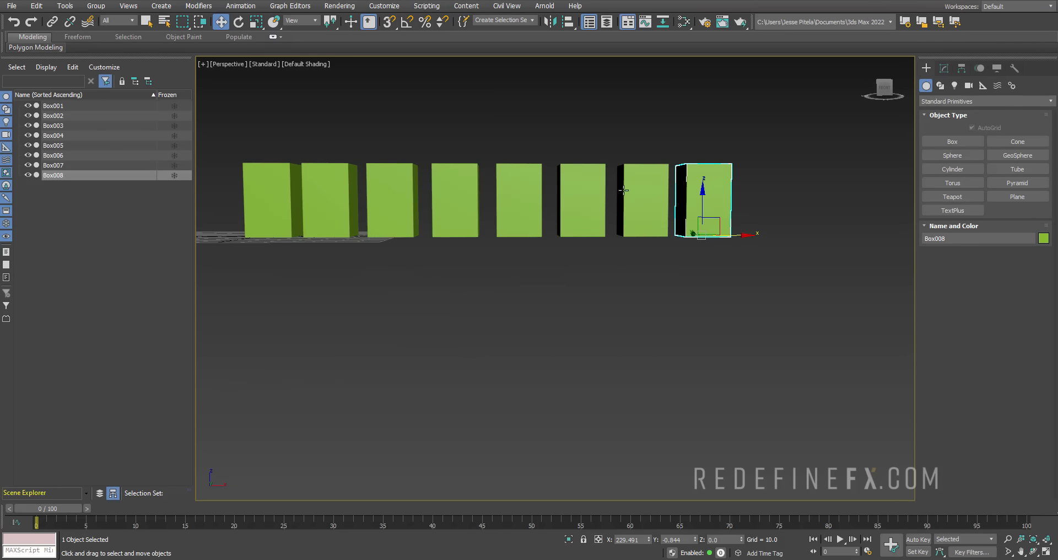
alt+middle_drag(501, 180, 613, 249)
scroll(612, 248, up, 3)
click(710, 255)
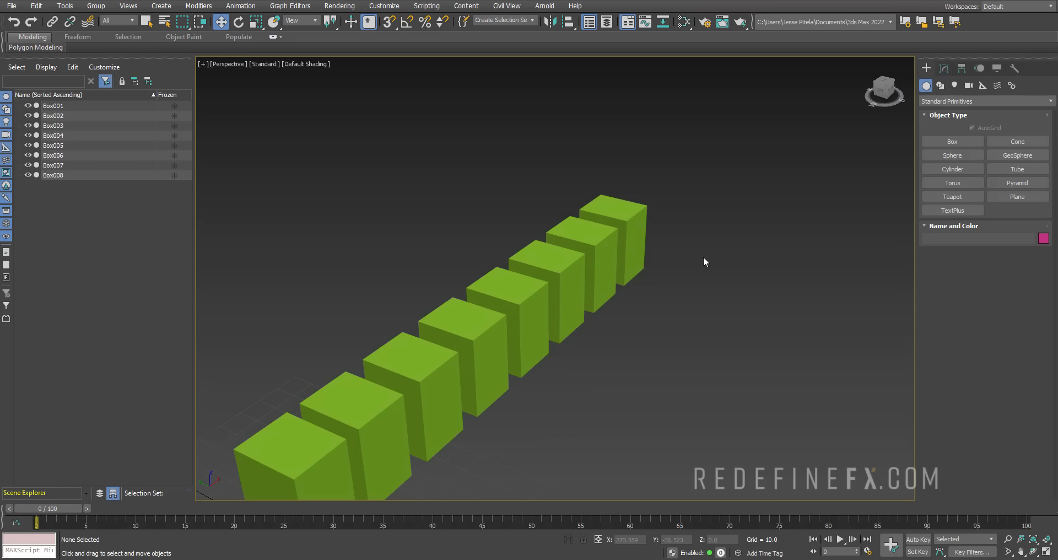
Clone the far end box of the row as five instances, each rotated about 50 degrees further around the X axis.
click(623, 226)
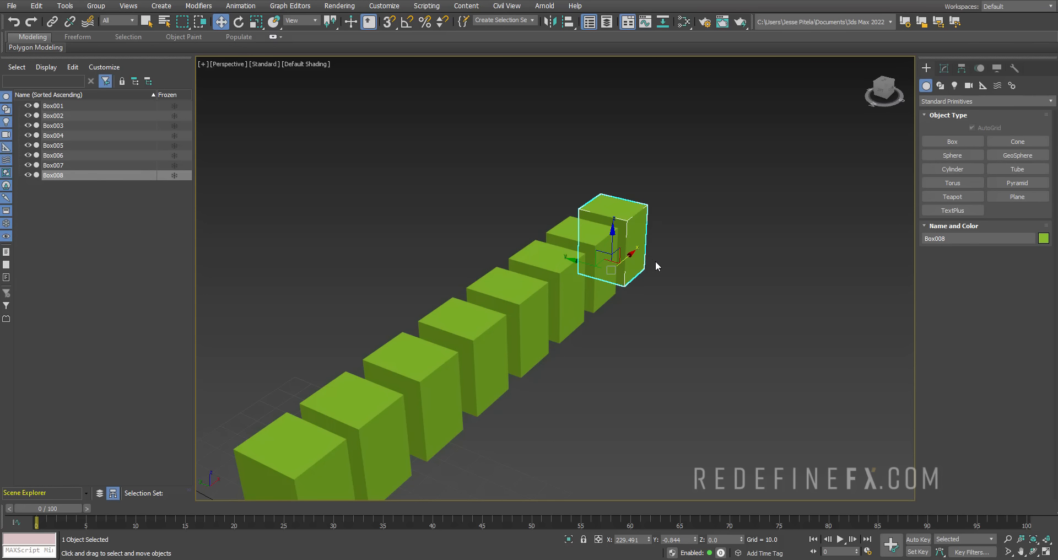
key(e)
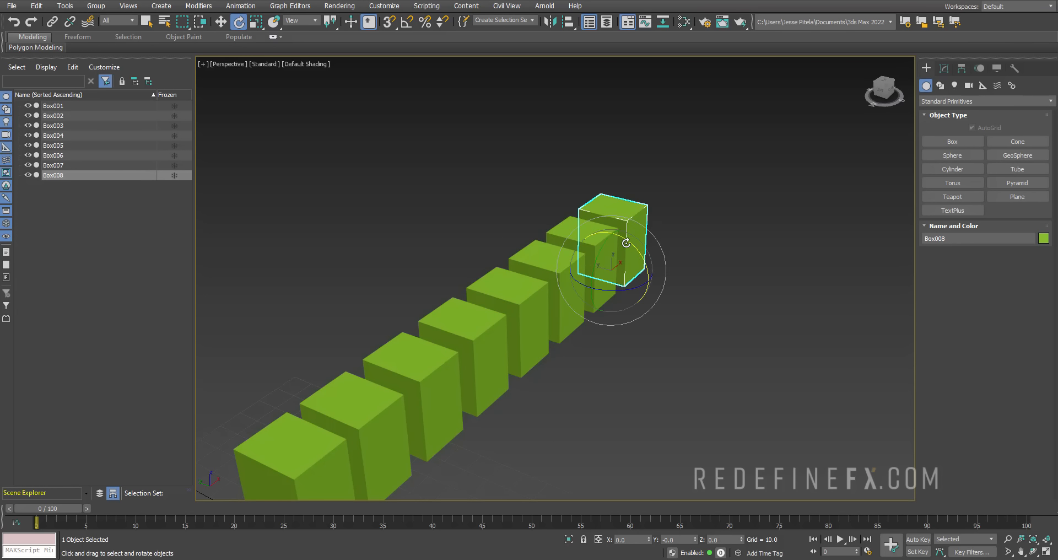
shift+drag(627, 243, 661, 336)
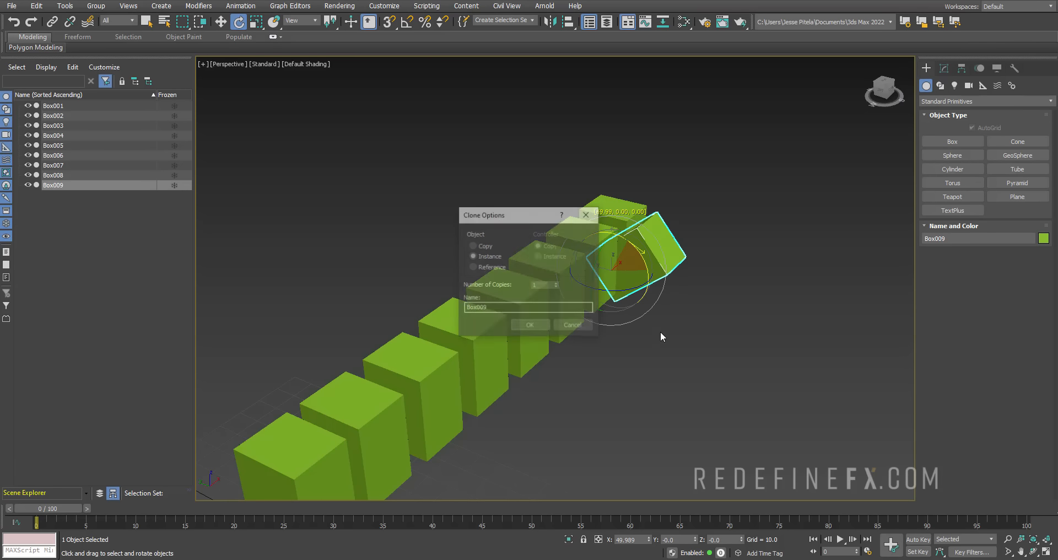
click(555, 284)
double_click(550, 285)
text(5)
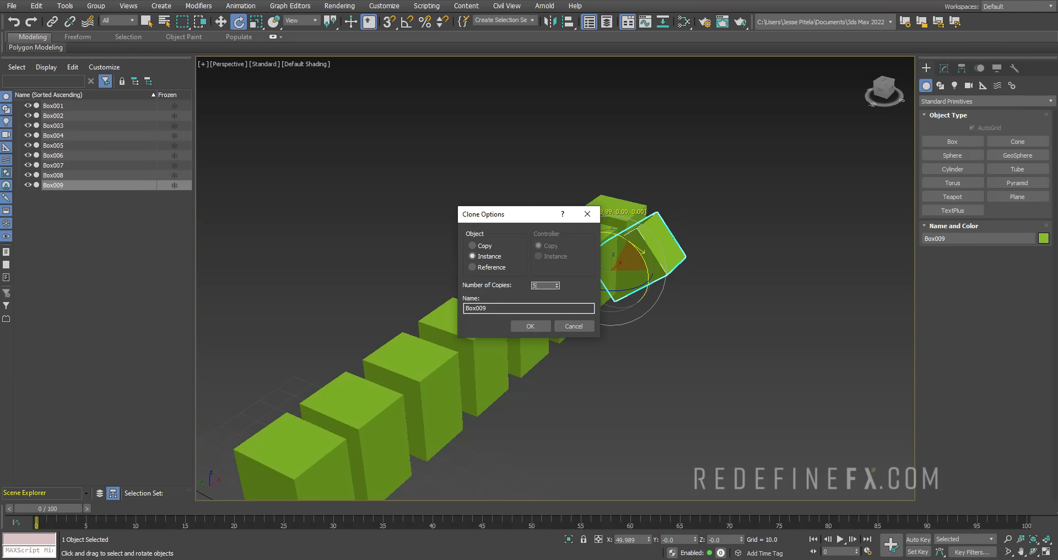
click(543, 325)
Make a smaller scaled clone of the first box in the row.
alt+middle_drag(717, 258, 537, 238)
scroll(537, 238, up, 3)
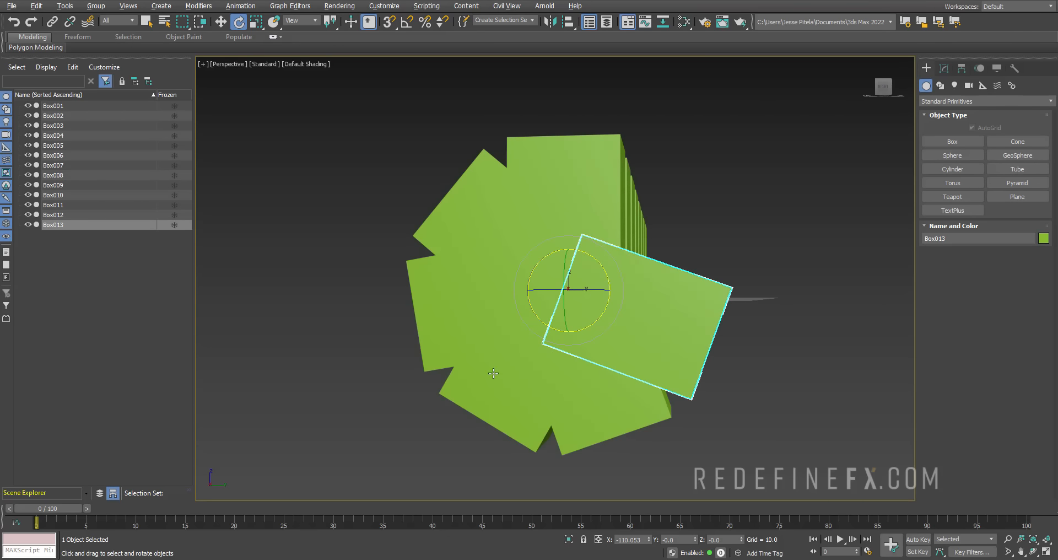
alt+middle_drag(641, 353, 686, 320)
scroll(717, 321, down, 4)
scroll(683, 320, down, 3)
middle_drag(502, 325, 703, 280)
click(444, 252)
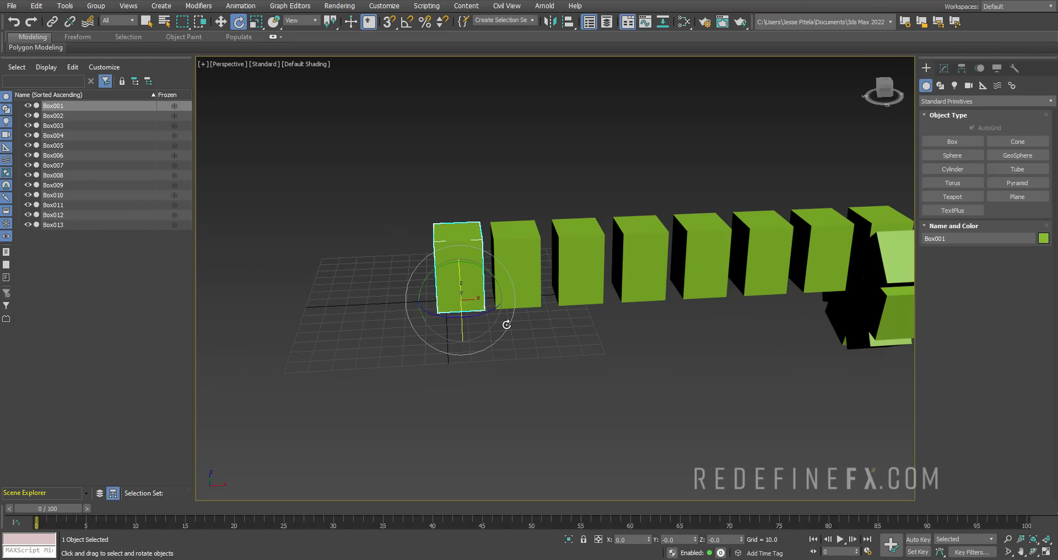
key(r)
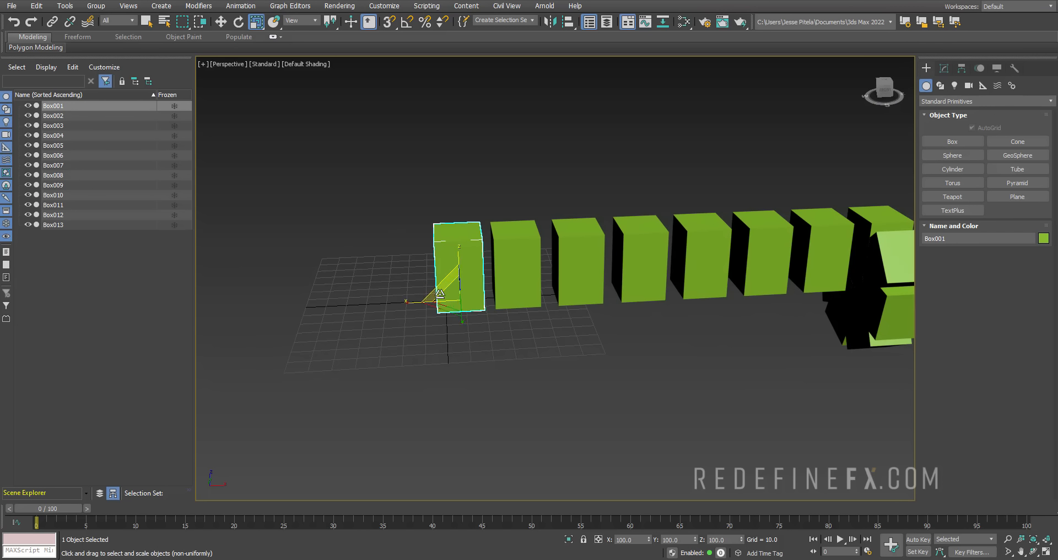
shift+drag(455, 299, 469, 341)
click(528, 327)
Move the small clone out along the X axis to about -20, beside the start of the row, and deselect it.
key(w)
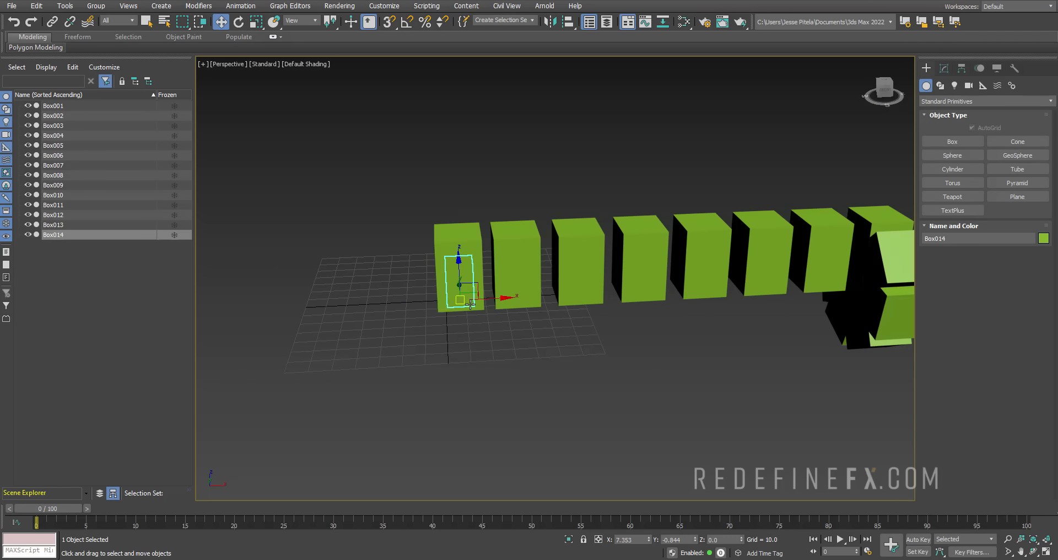
mouse_move(449, 300)
alt+middle_down()
mouse_move(488, 275)
mouse_move(462, 305)
alt+middle_up()
click(458, 361)
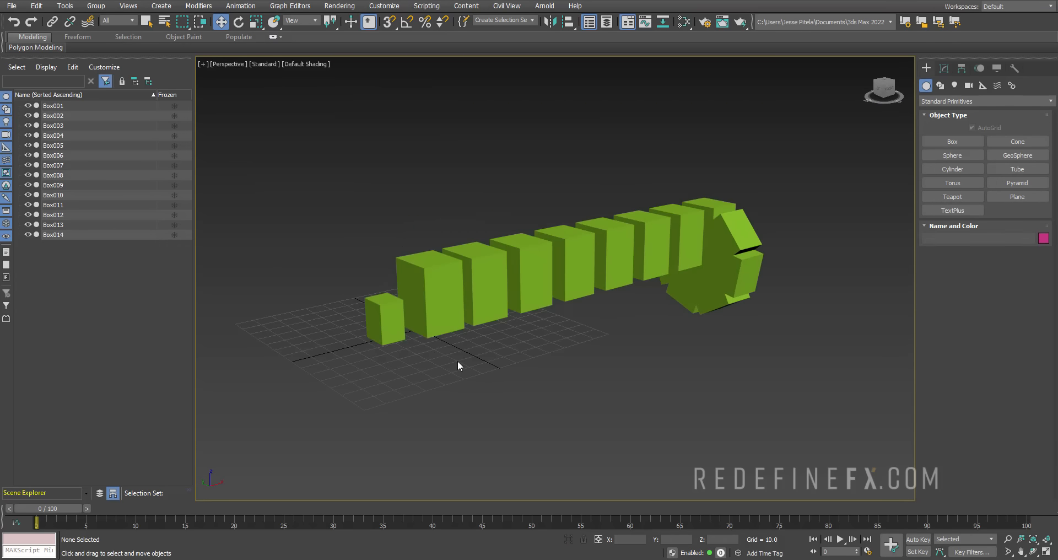
click(395, 323)
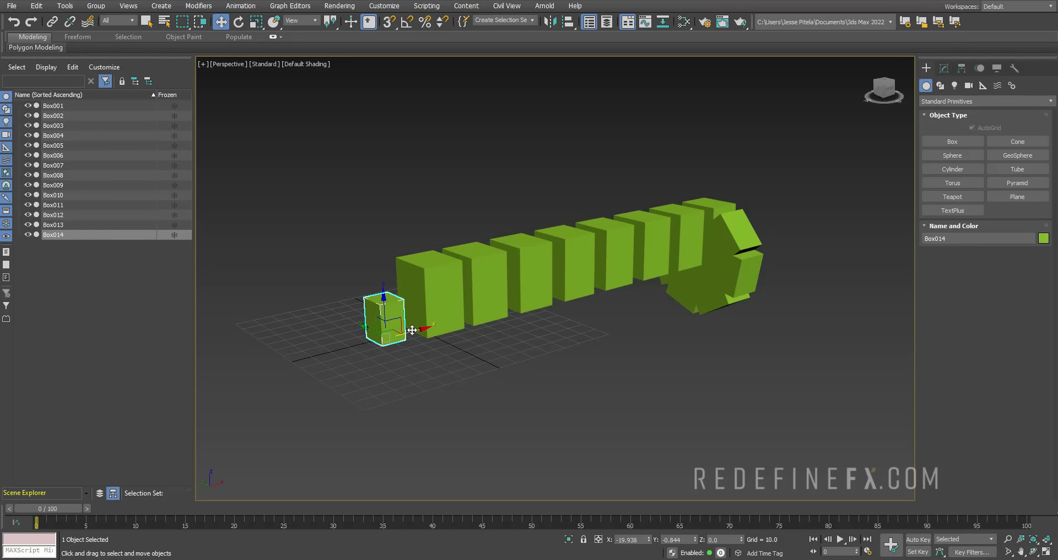
shift+drag(415, 329, 381, 337)
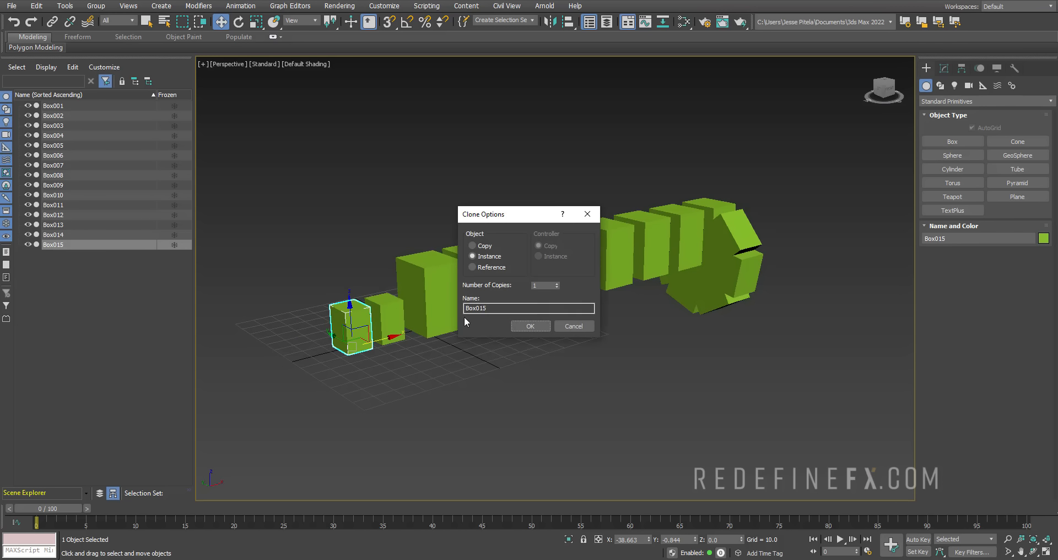
click(472, 246)
double_click(545, 284)
drag(557, 286, 558, 261)
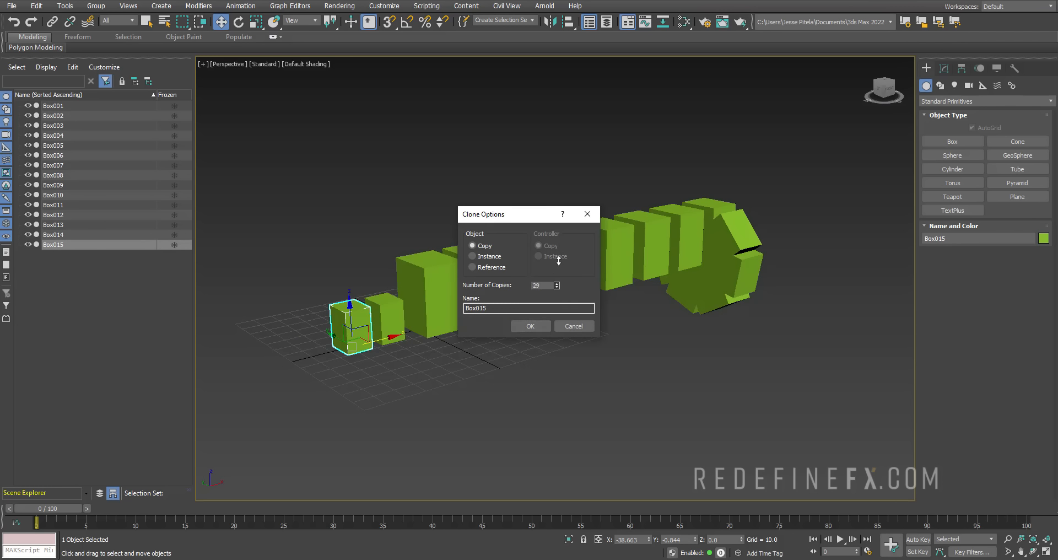
click(574, 326)
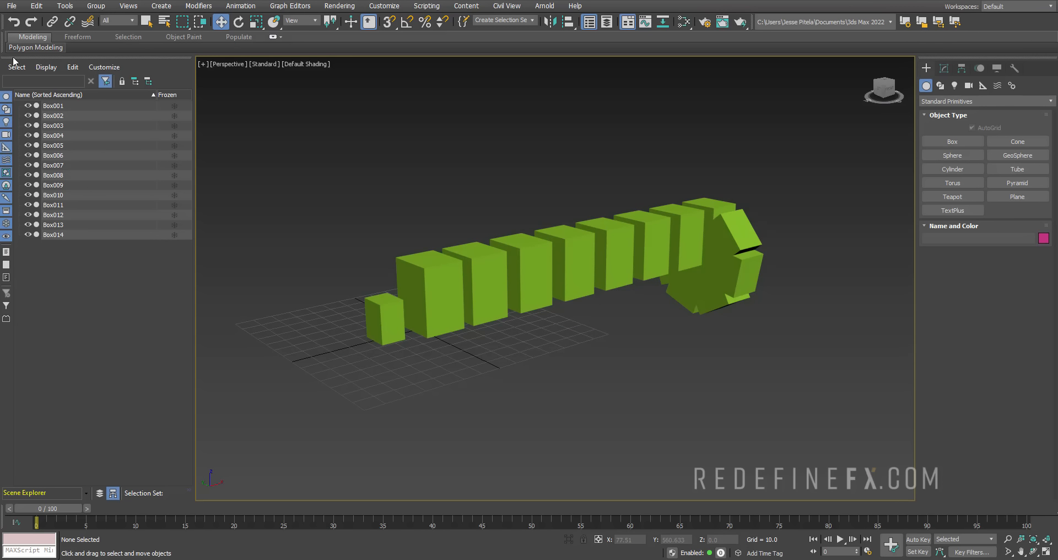
Select the boxes one after another by name in the object list to see which box each name refers to.
click(51, 106)
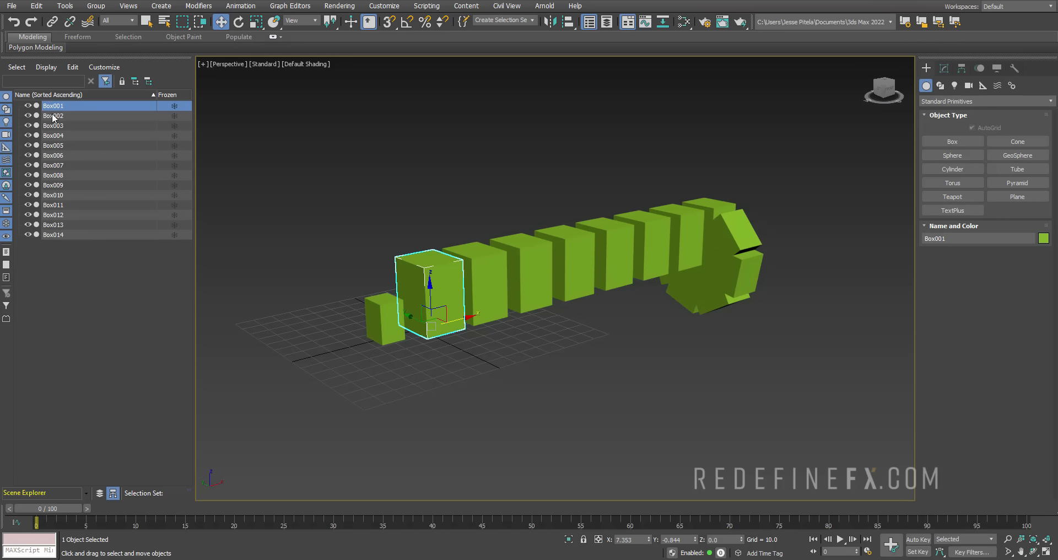
click(54, 116)
click(55, 126)
click(58, 136)
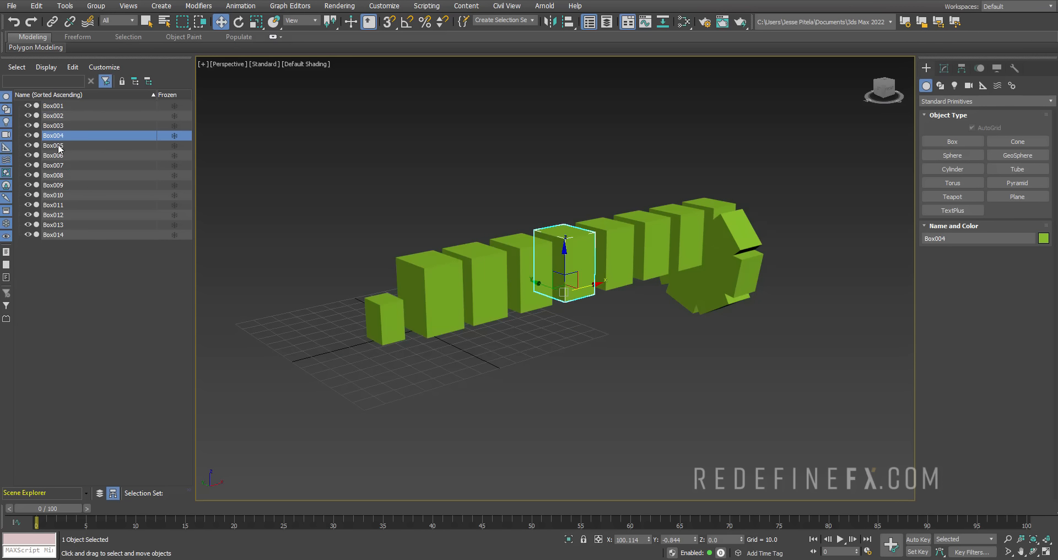
click(58, 145)
click(58, 156)
click(57, 165)
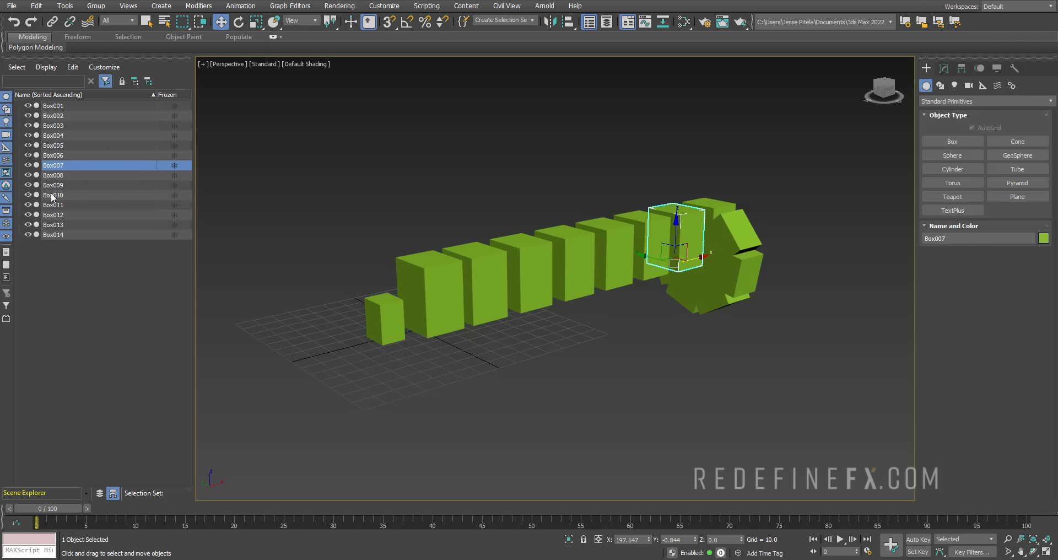
click(53, 205)
click(54, 194)
click(56, 176)
click(60, 165)
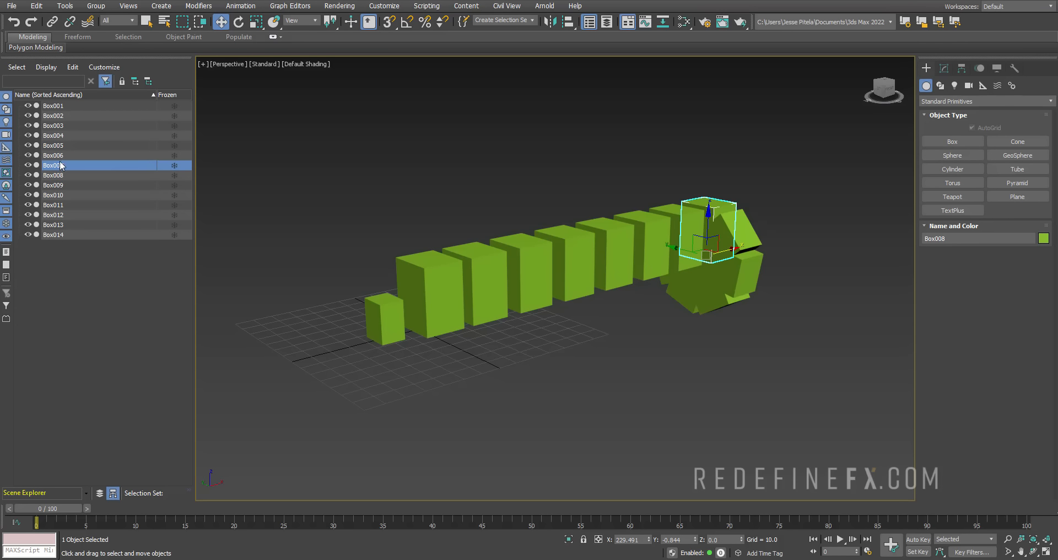
Freeze Box006 from the object list and clear the selection.
click(58, 156)
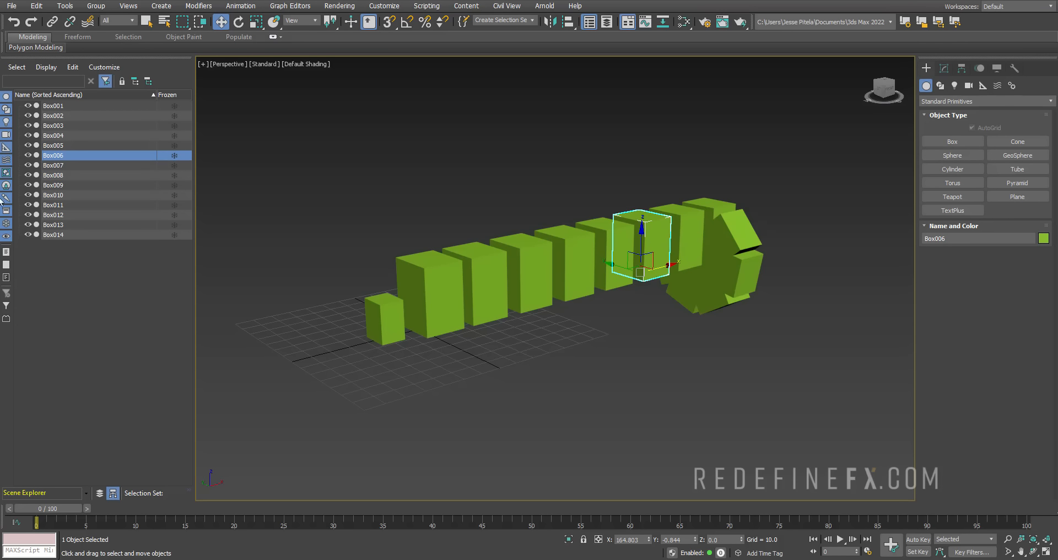
click(175, 154)
click(719, 163)
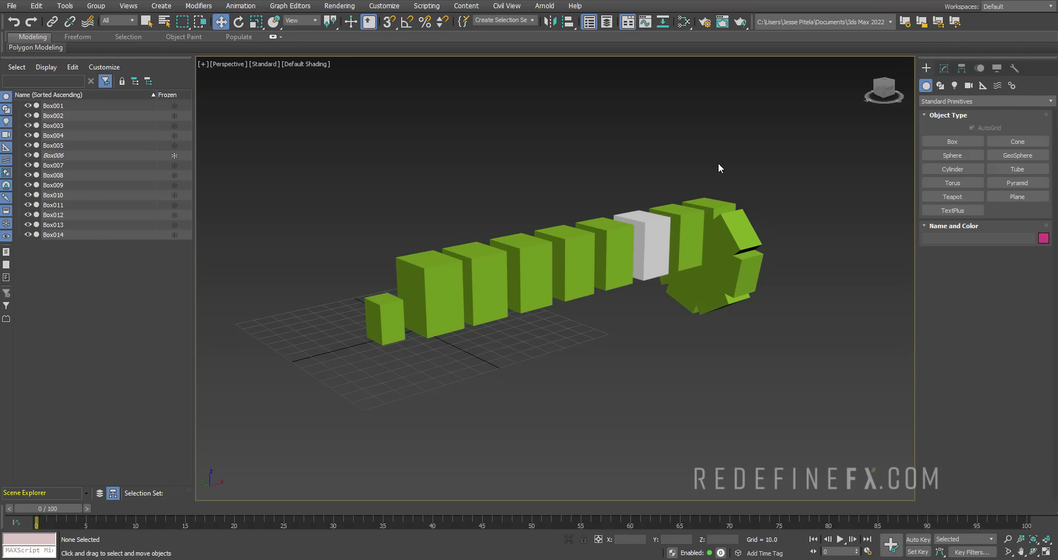
Select all the unfrozen boxes together and move them across the ground plane away from frozen Box006.
drag(291, 394, 294, 395)
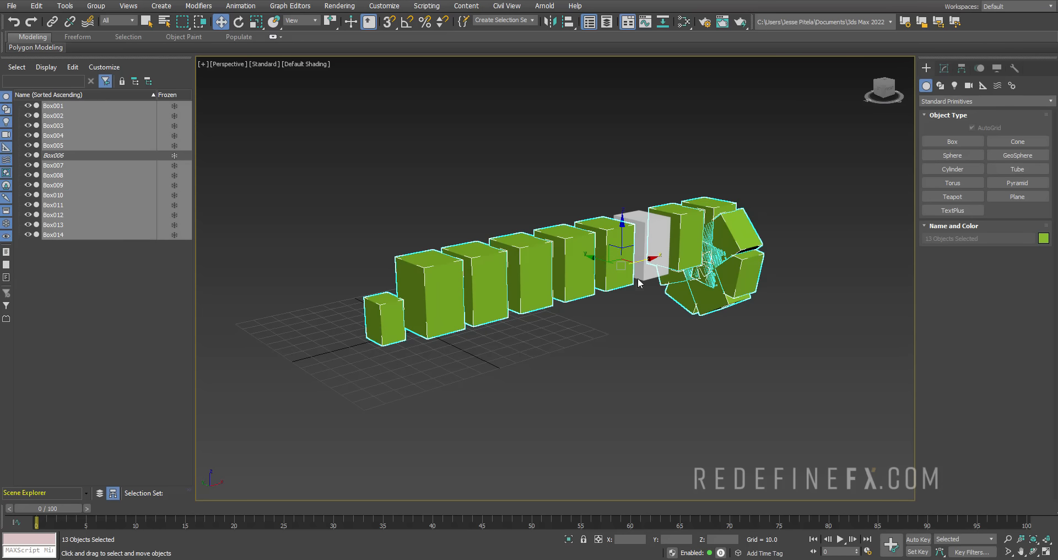
drag(639, 282, 425, 323)
scroll(573, 221, down, 2)
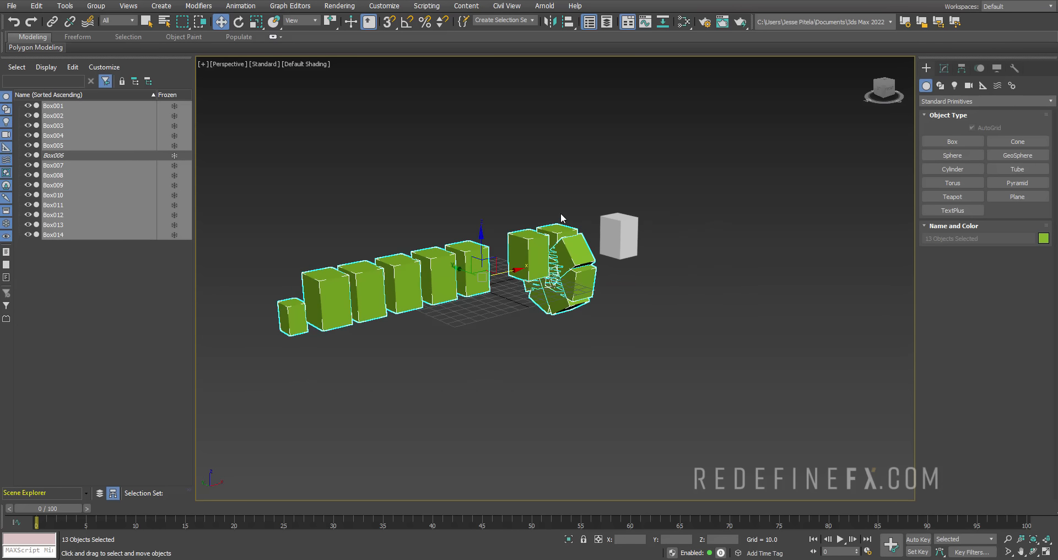
scroll(560, 213, down, 2)
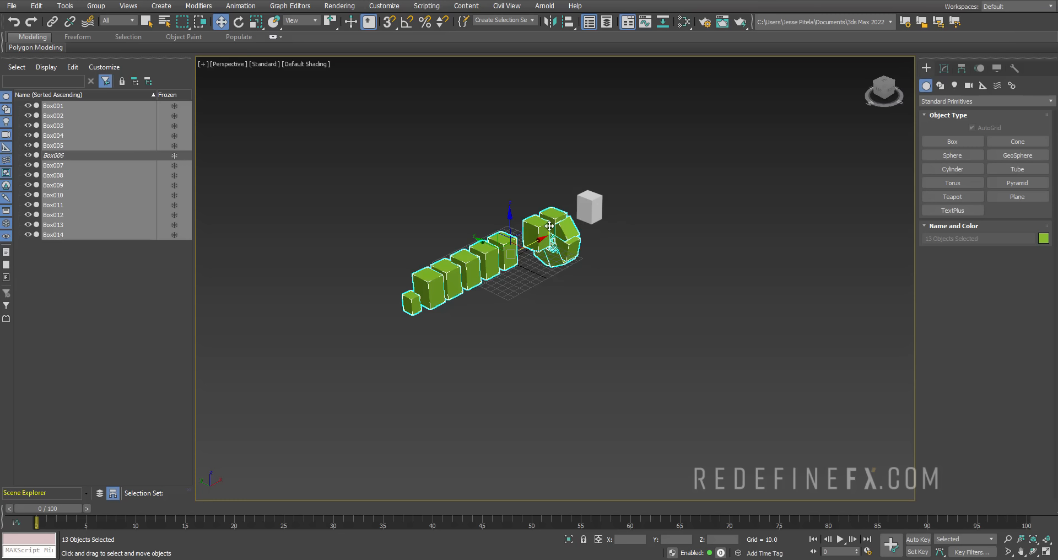
Undo the move of the boxes, then unfreeze Box006 and leave nothing selected.
key(ctrl+z)
scroll(600, 199, up, 6)
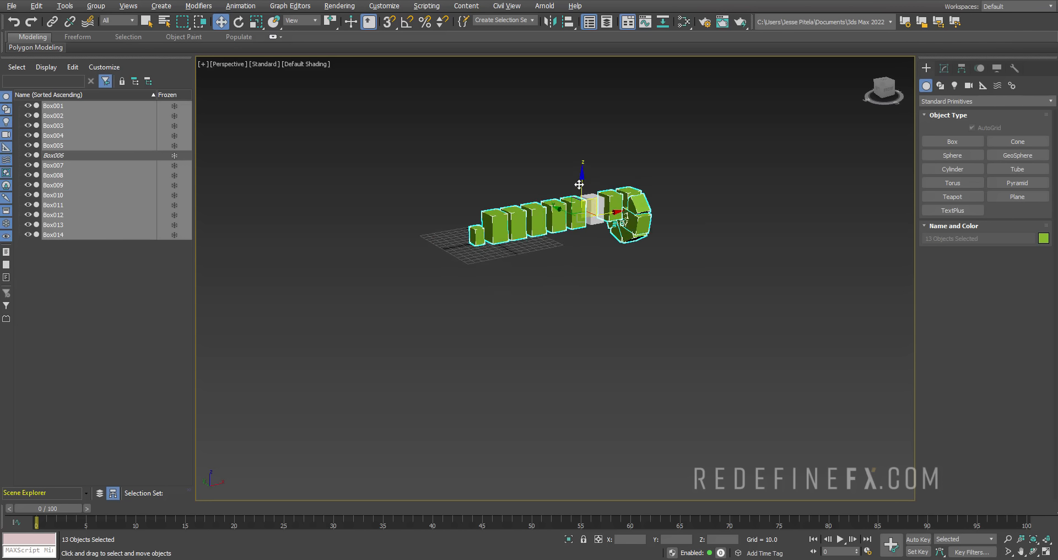
alt+middle_drag(600, 199, 607, 201)
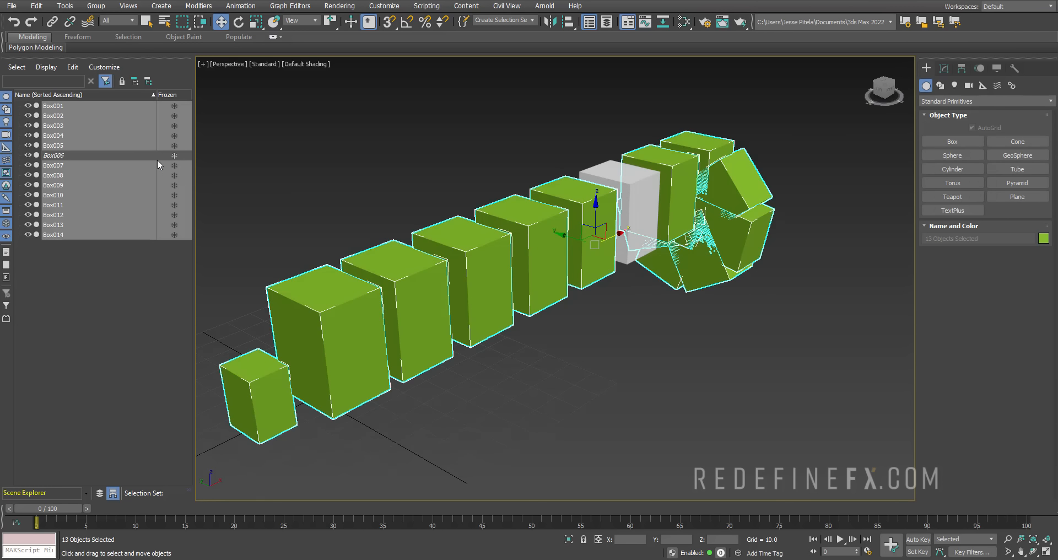
click(174, 156)
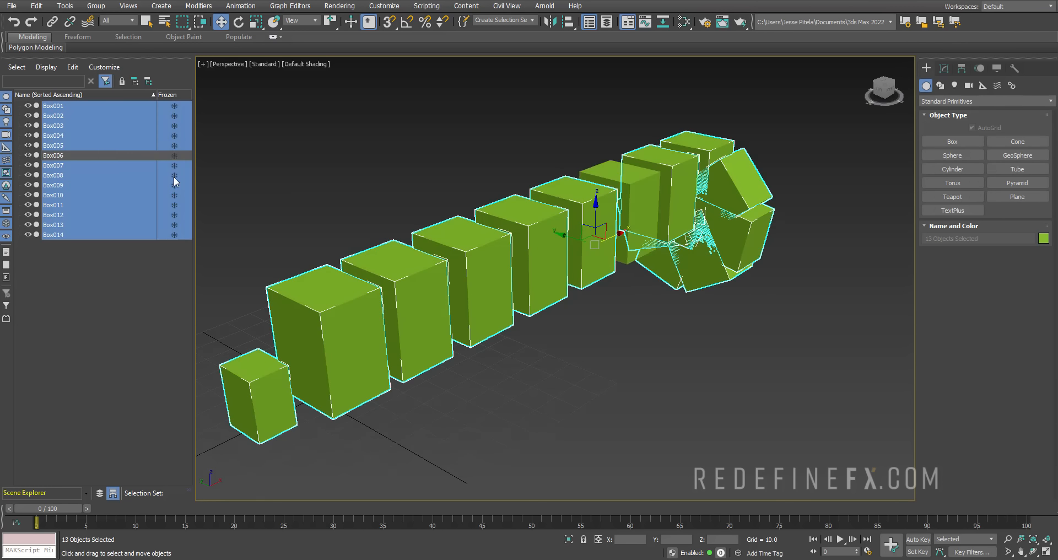
click(99, 263)
Select Box011 through Box014, freeze Box011 and unfreeze it again, leaving nothing selected.
click(65, 206)
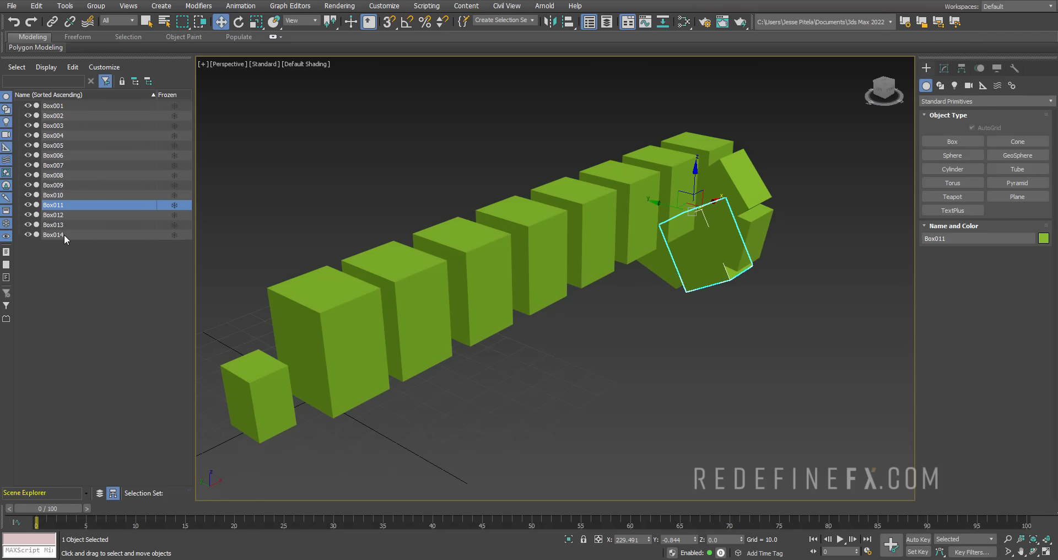
shift+click(64, 233)
click(174, 205)
mouse_move(639, 219)
alt+middle_down()
mouse_move(652, 198)
mouse_move(614, 175)
mouse_move(626, 205)
alt+middle_up()
click(170, 207)
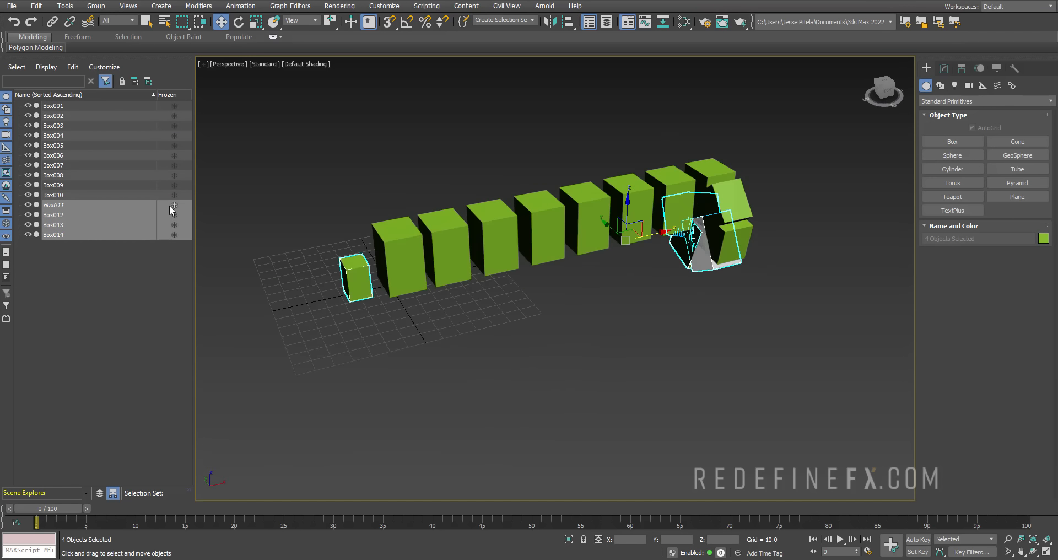
click(175, 203)
click(120, 284)
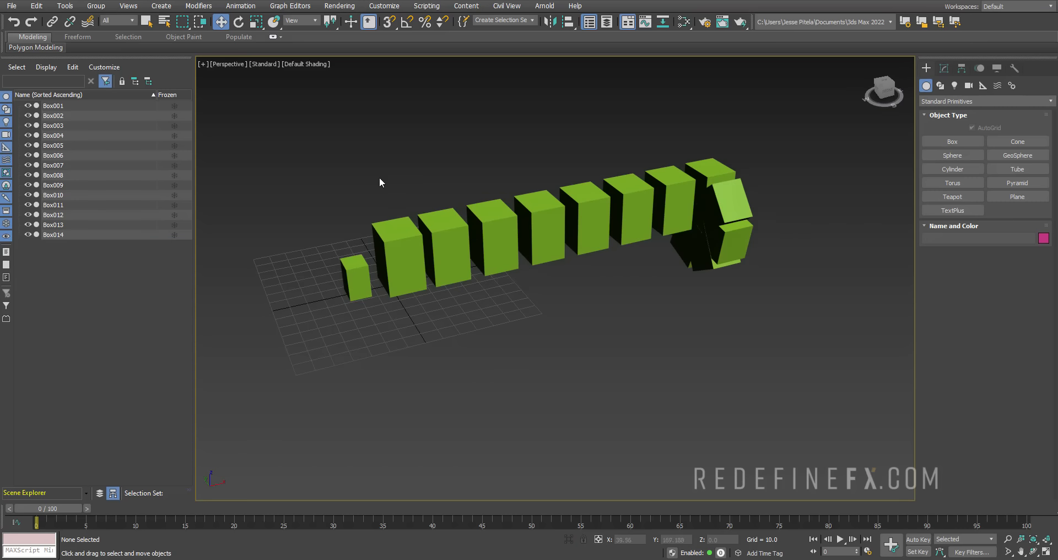
Select the fourth large box of the row, Box004, in the viewport and freeze it with Freeze Selection.
click(551, 242)
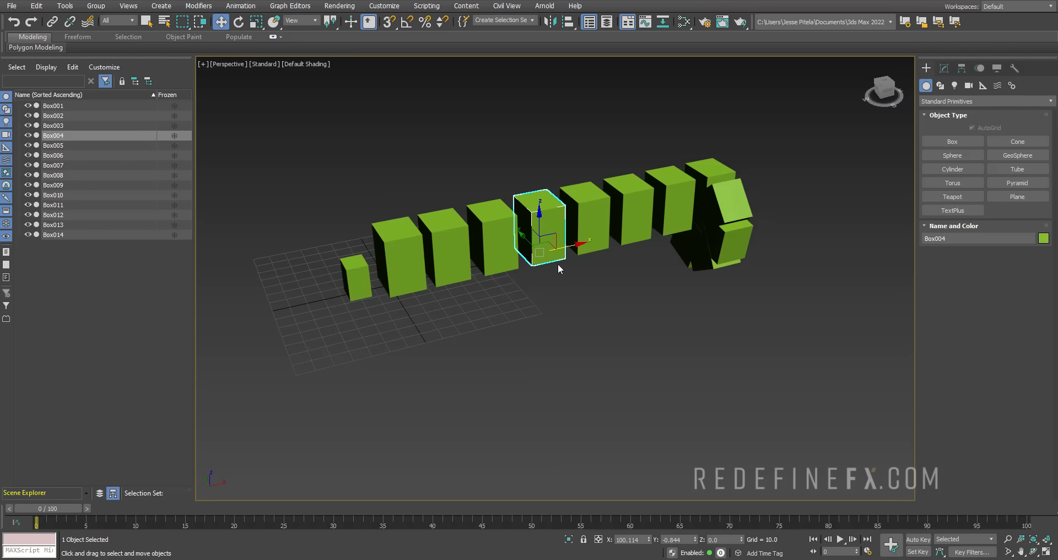
right_click(539, 229)
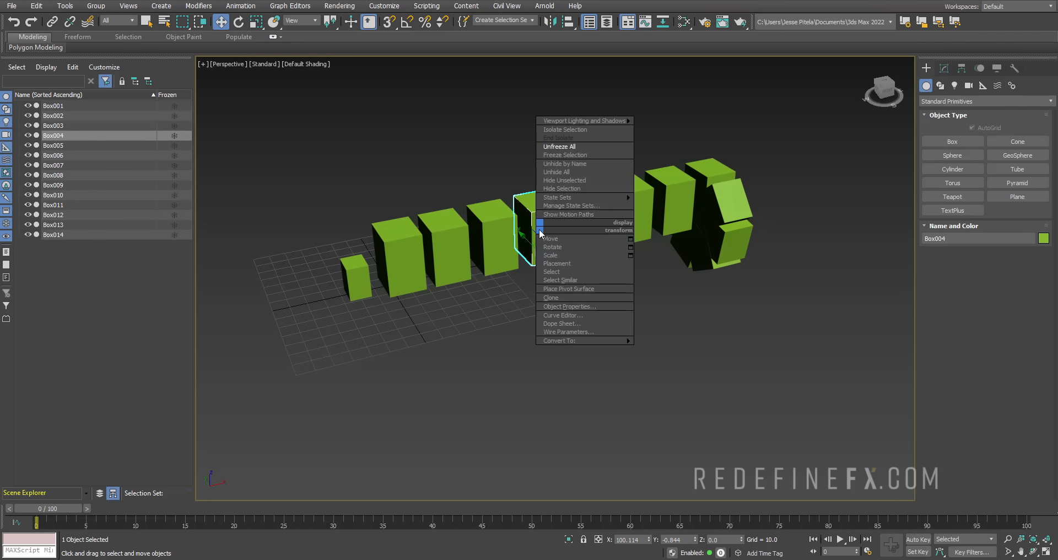
click(556, 156)
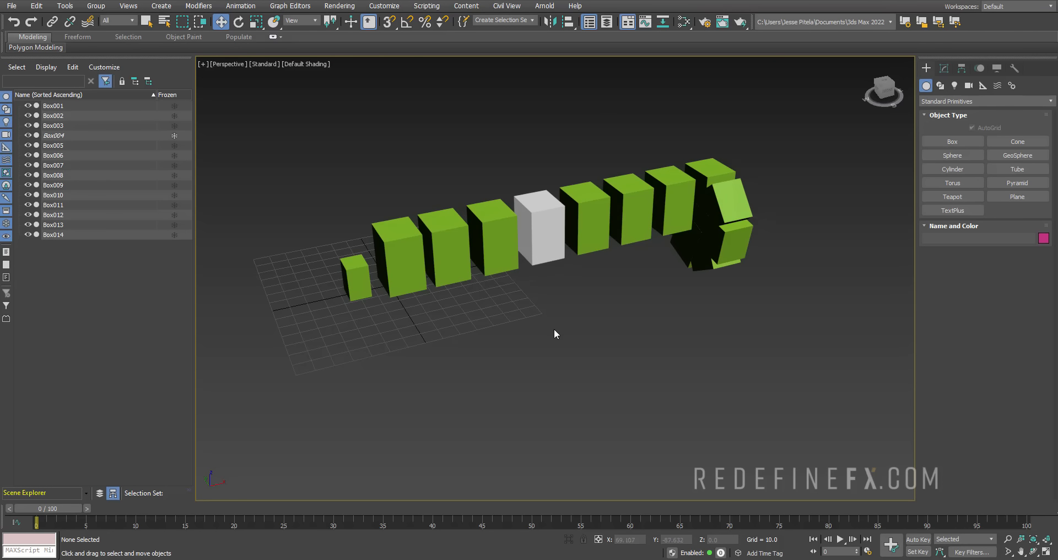
Unfreeze all objects, check that Box004 can be selected again, and deselect it.
right_click(572, 332)
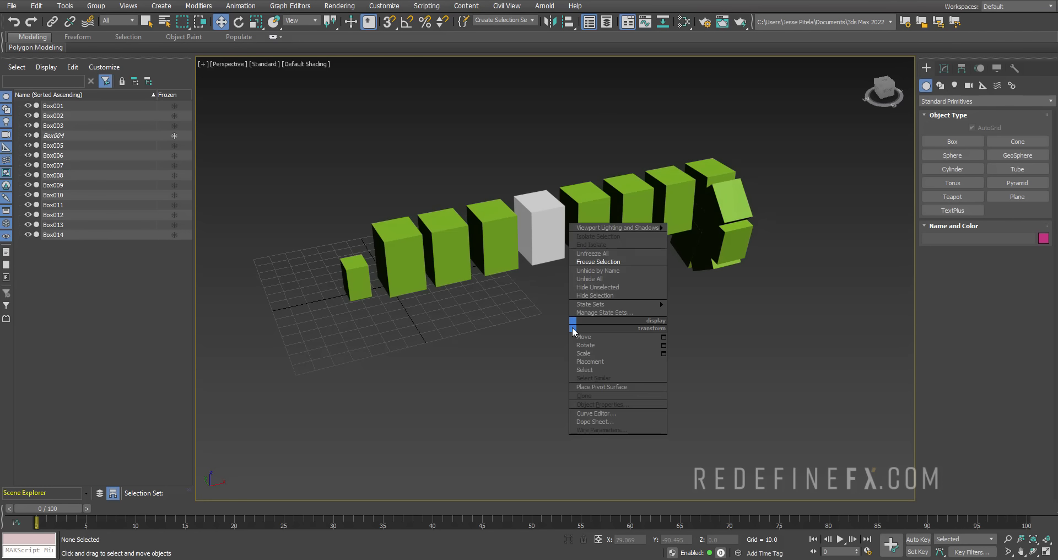
click(586, 256)
click(539, 238)
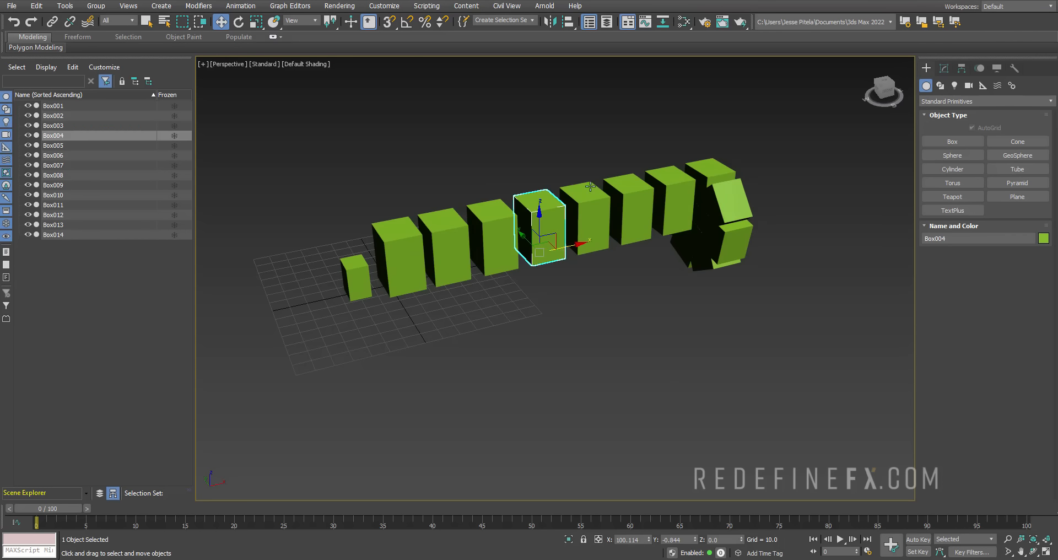
click(593, 349)
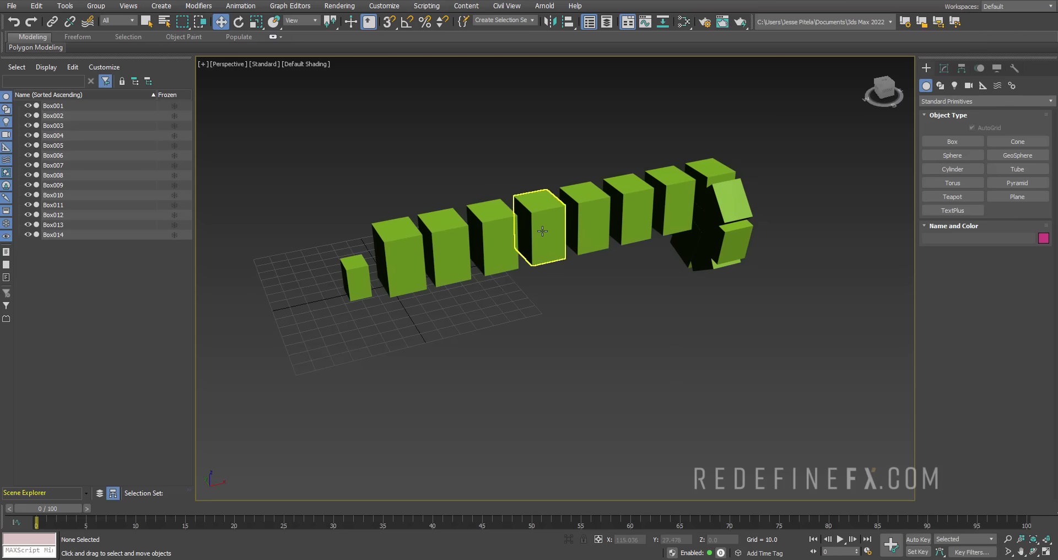
Select Box003, Box004 and Box005 together in the middle of the row and hide them with Hide Selection.
right_click(543, 235)
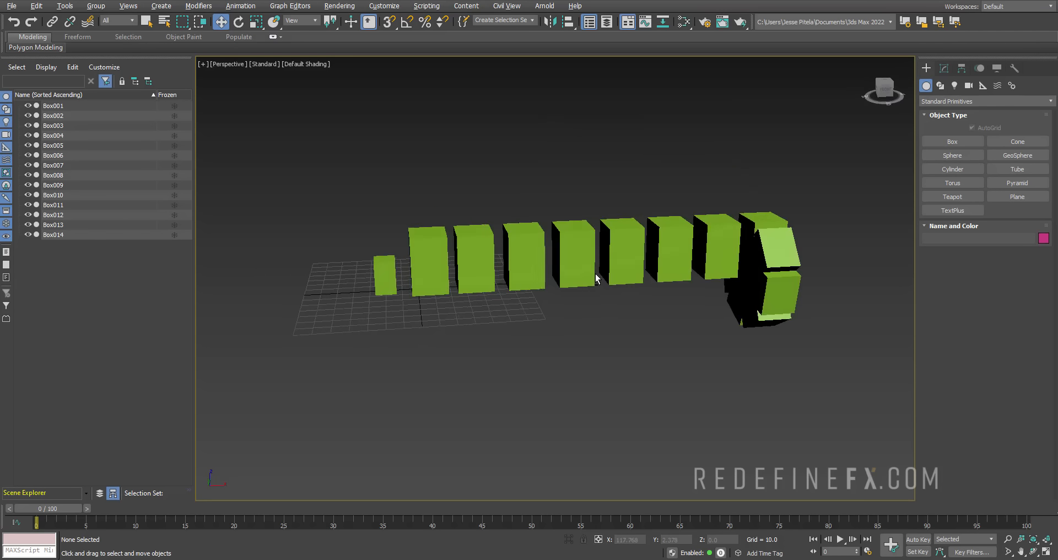
alt+middle_drag(596, 274, 533, 207)
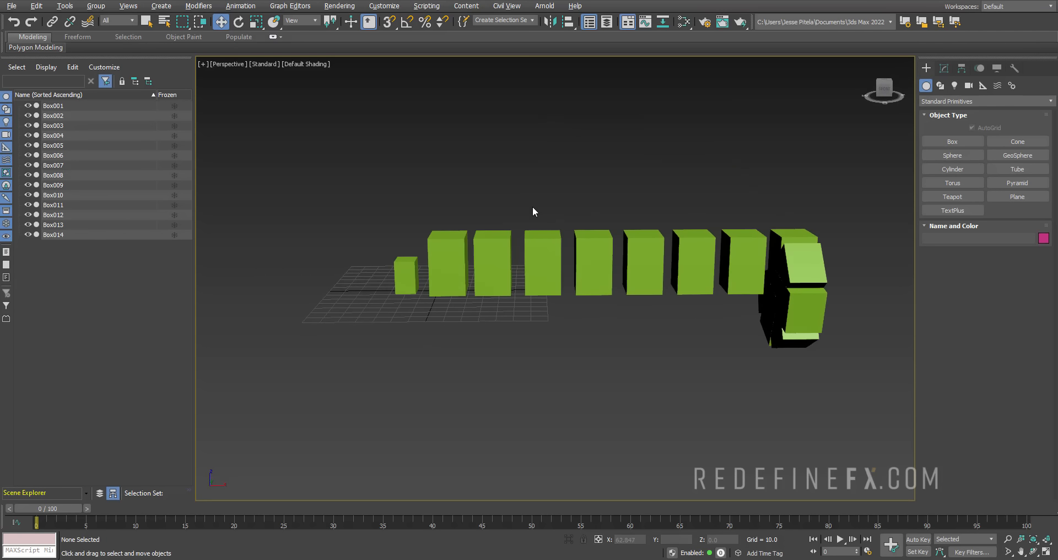
drag(627, 284, 642, 309)
right_click(636, 282)
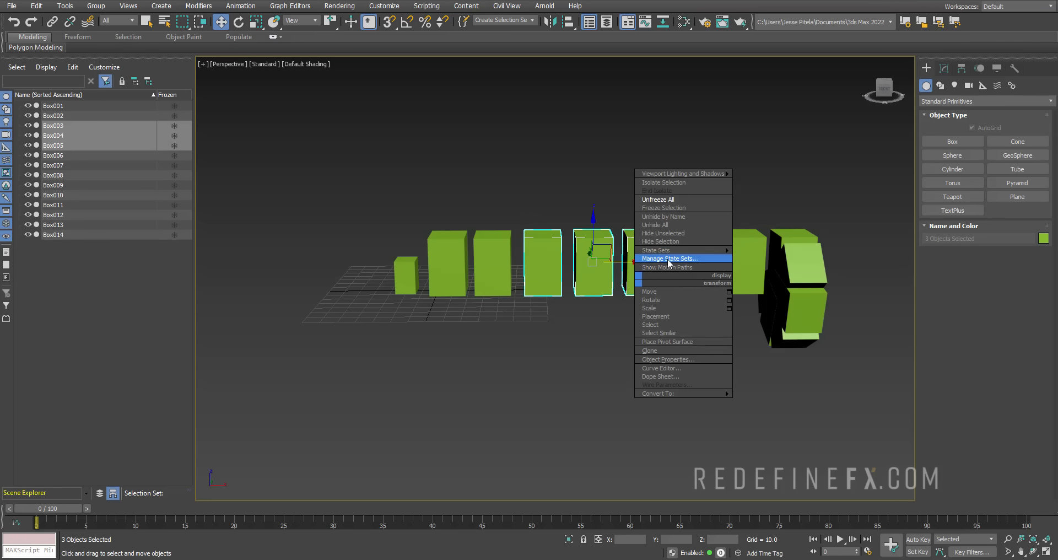
click(664, 242)
alt+middle_drag(524, 390, 500, 269)
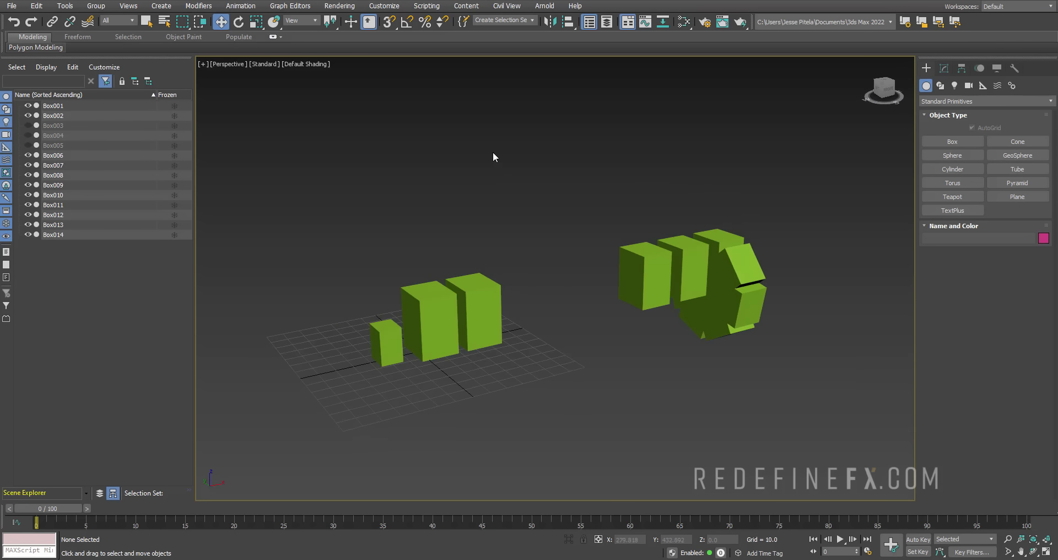
Make Box003, Box004 and Box005 visible again one by one from the object list.
click(48, 125)
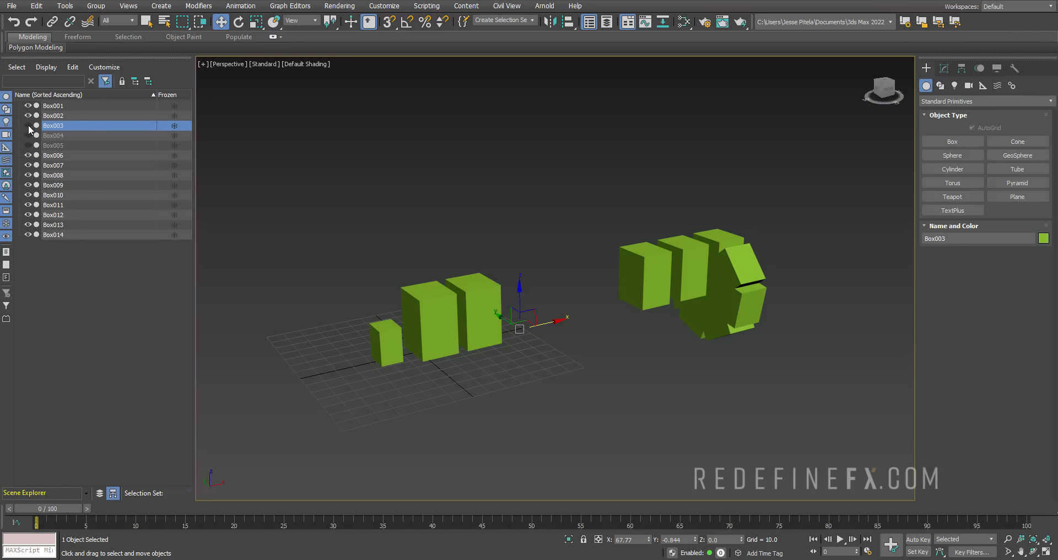
click(28, 125)
click(28, 135)
click(28, 145)
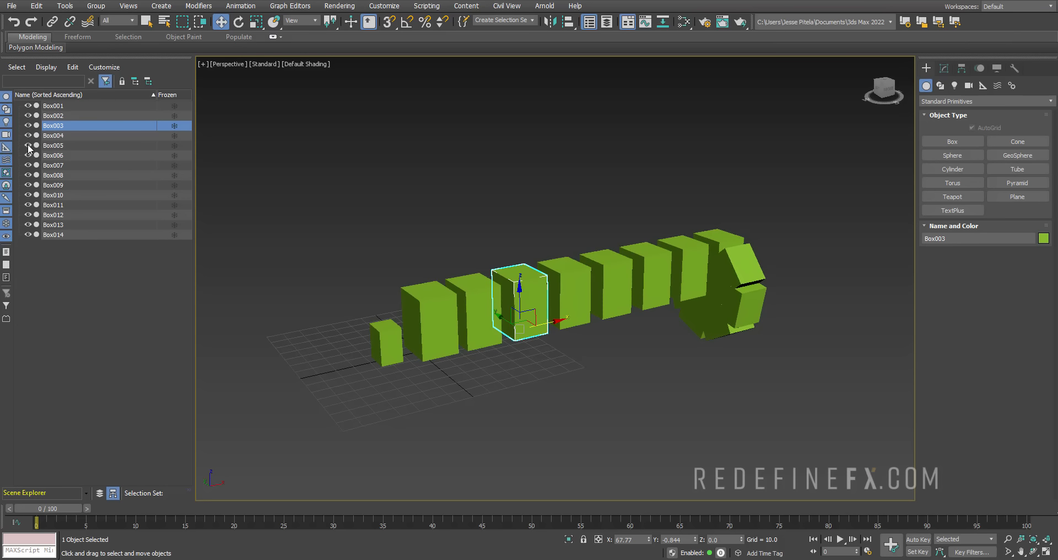
Switch the visibility of Box003 and Box004 off again, and return all boxes to view with nothing selected.
click(28, 126)
click(27, 135)
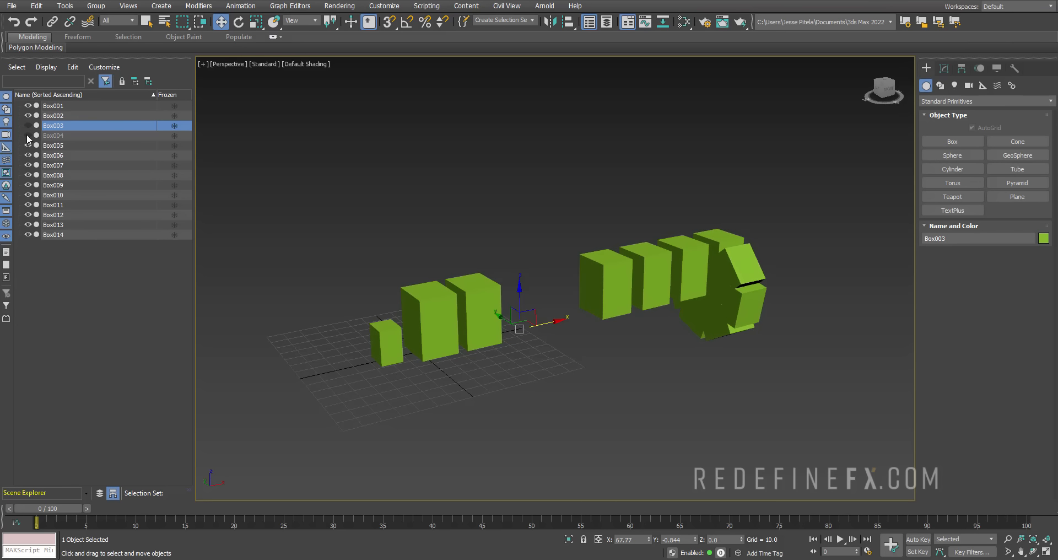
click(28, 145)
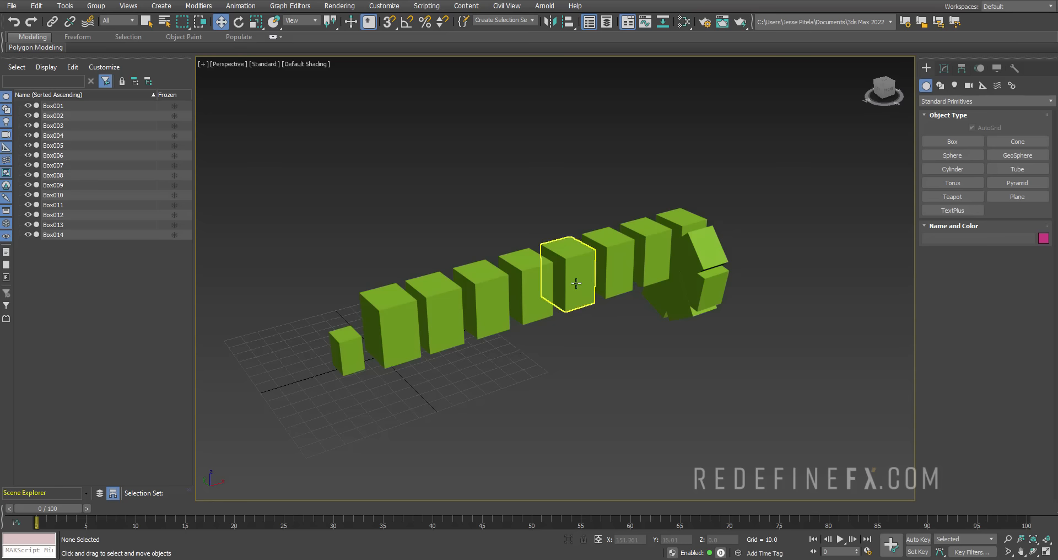
Select Box007 near the far end of the row and isolate it.
alt+middle_drag(568, 276, 546, 268)
scroll(546, 268, up, 3)
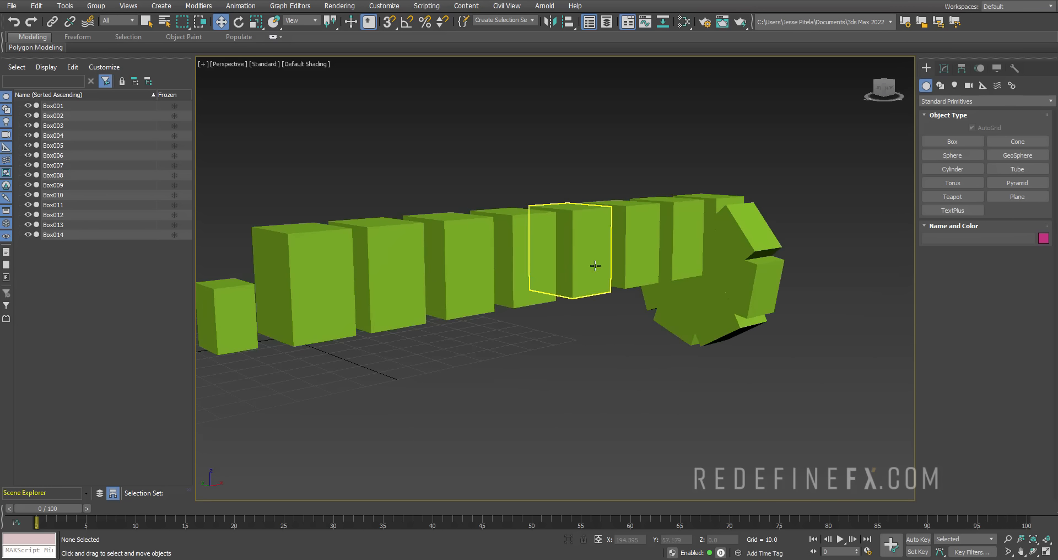
click(682, 241)
alt+middle_drag(700, 247, 696, 245)
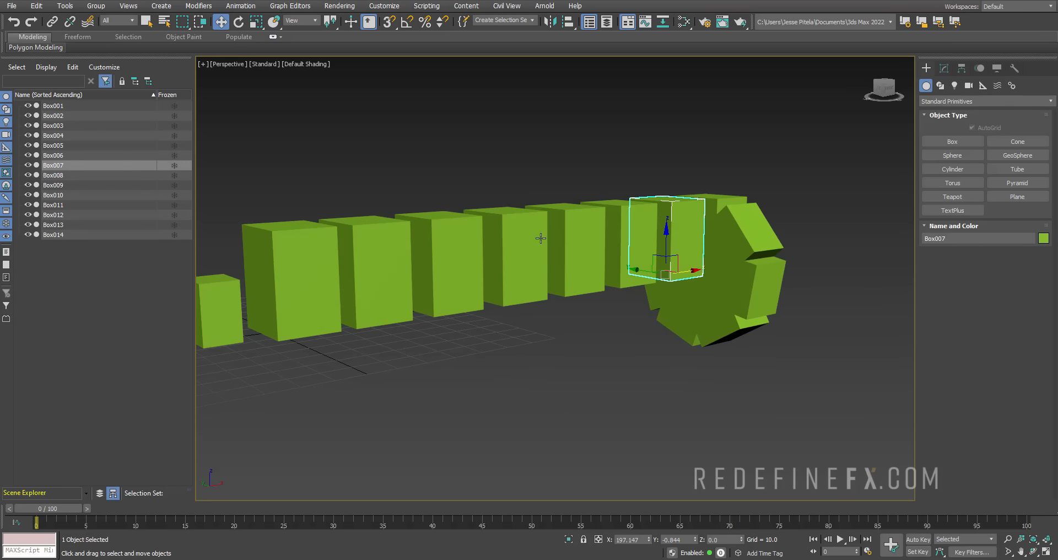
middle_drag(692, 190, 616, 223)
key(alt+q)
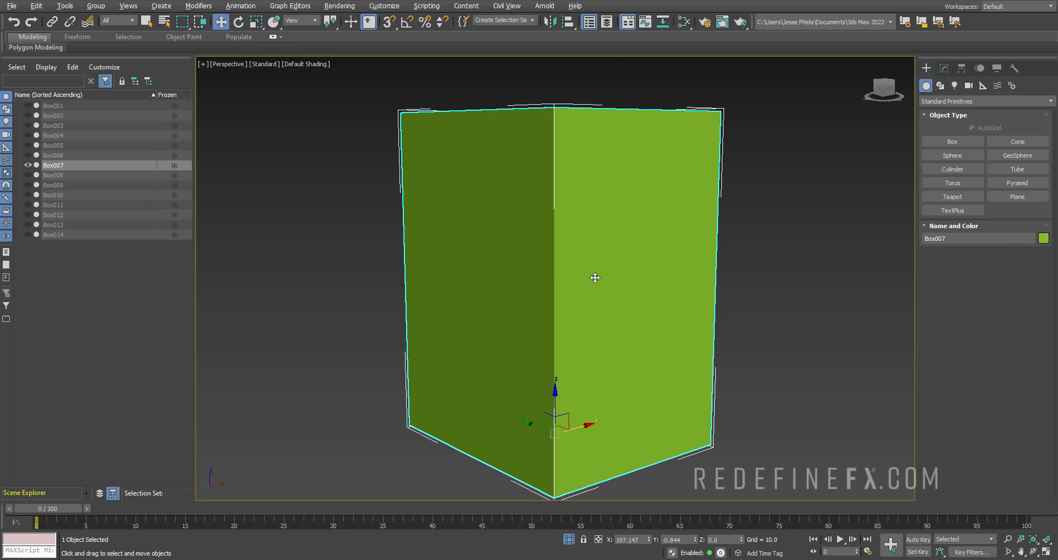
Examine the isolated Box007 from several angles and exit isolation to show all boxes again.
alt+middle_drag(595, 277, 587, 191)
alt+middle_drag(514, 181, 590, 240)
scroll(590, 240, up, 3)
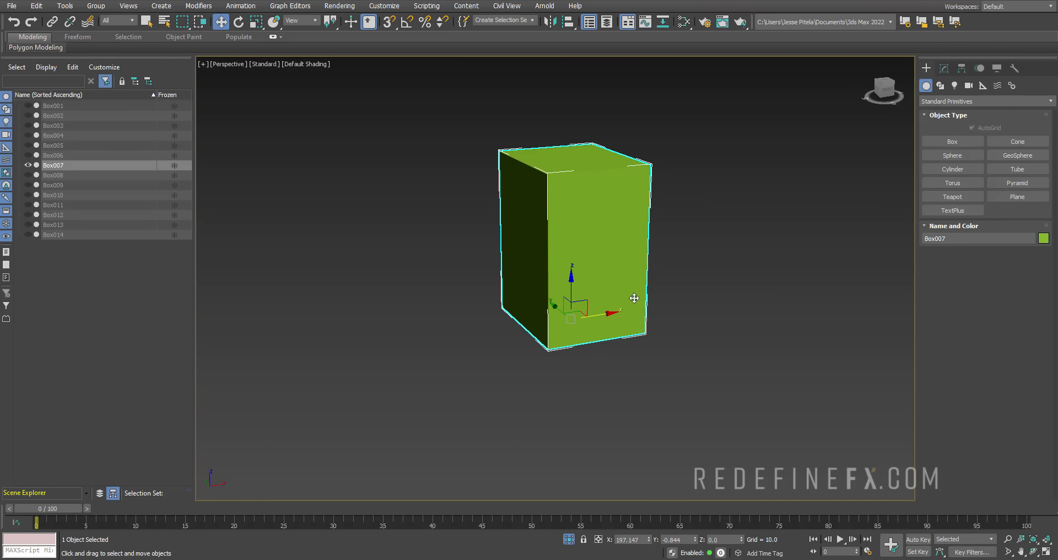
alt+middle_drag(498, 226, 570, 146)
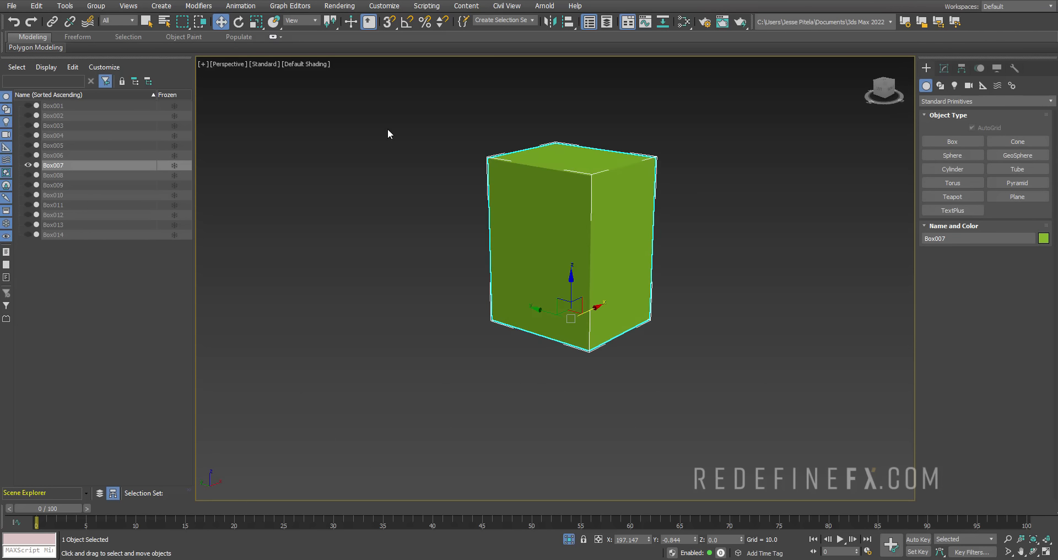
click(570, 542)
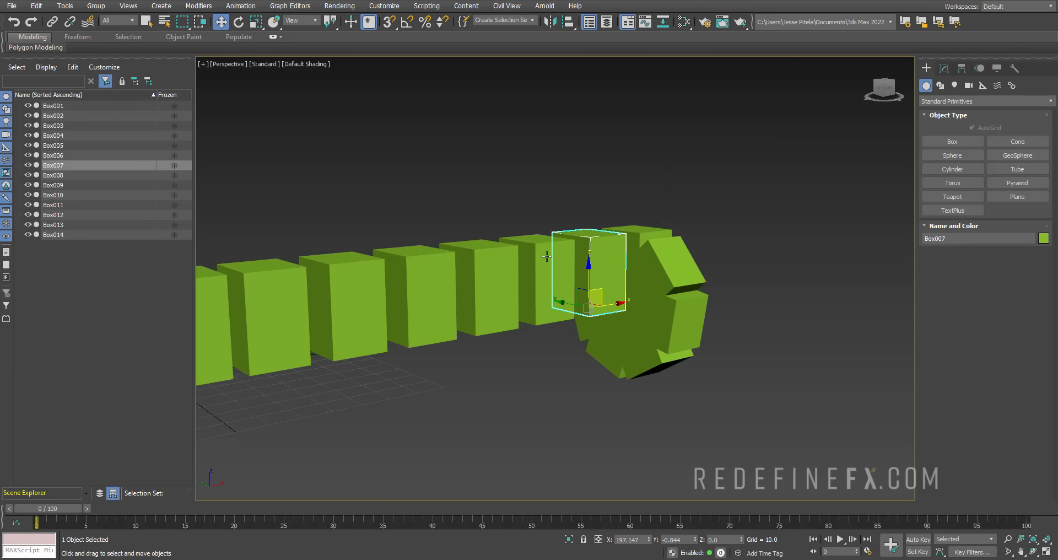
Isolate the selected Box007 and exit isolation again to bring back all the boxes.
click(570, 542)
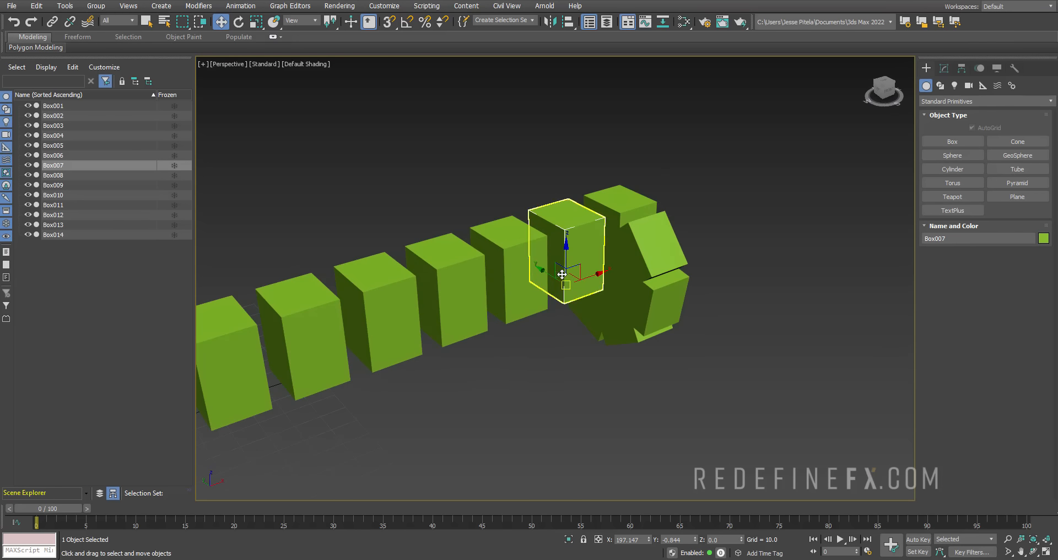
click(570, 541)
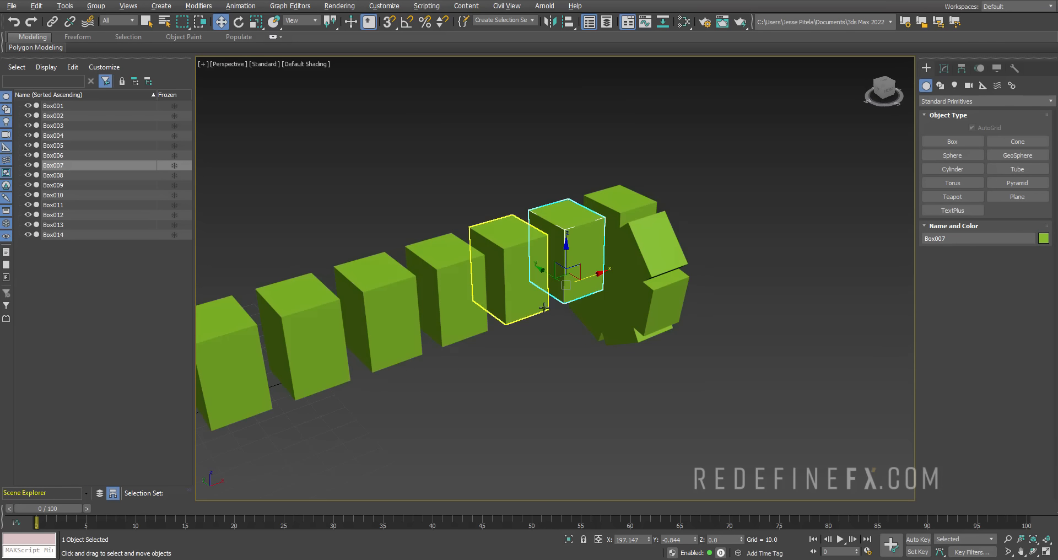
key(alt+q)
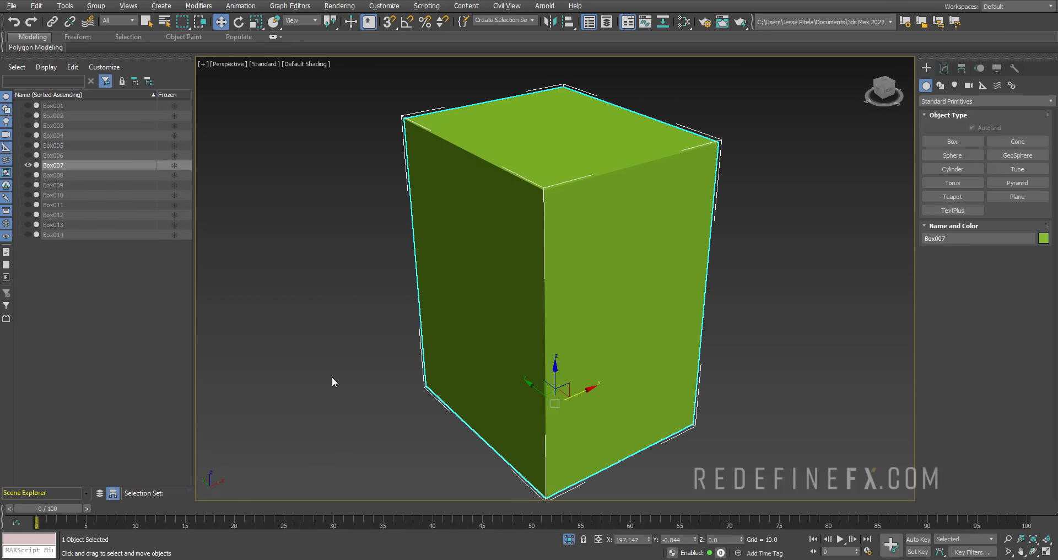
click(570, 540)
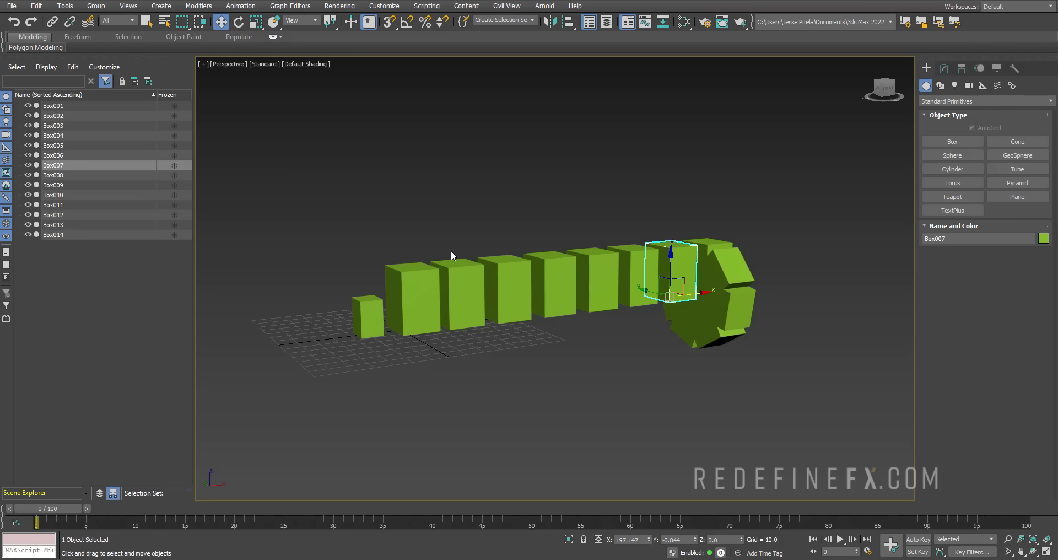
Select Box004 in the middle of the row and look through its hide, freeze and isolate commands without applying any.
alt+middle_drag(450, 250, 549, 248)
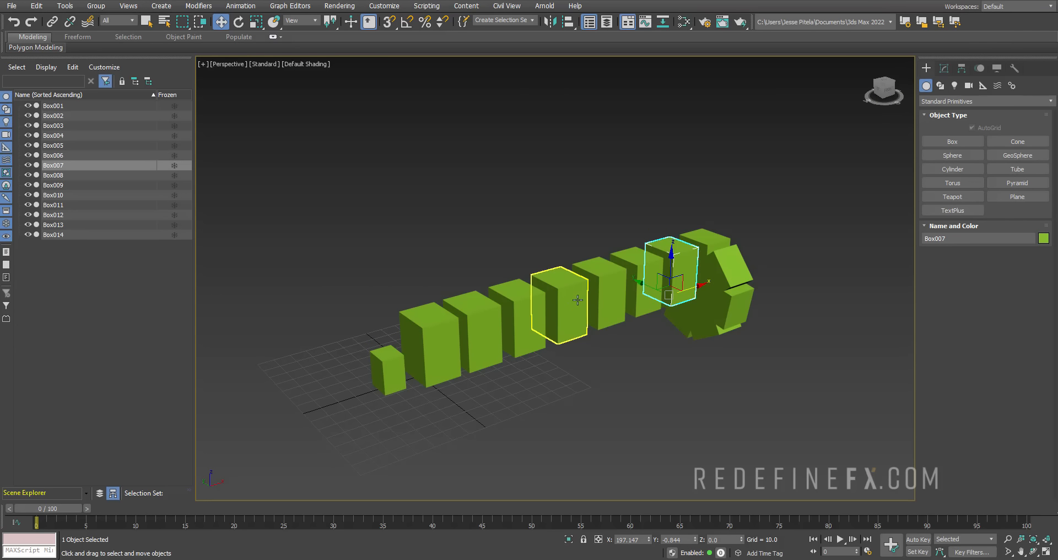
click(562, 307)
mouse_move(558, 335)
mouse_down()
mouse_move(570, 333)
mouse_move(549, 331)
mouse_up()
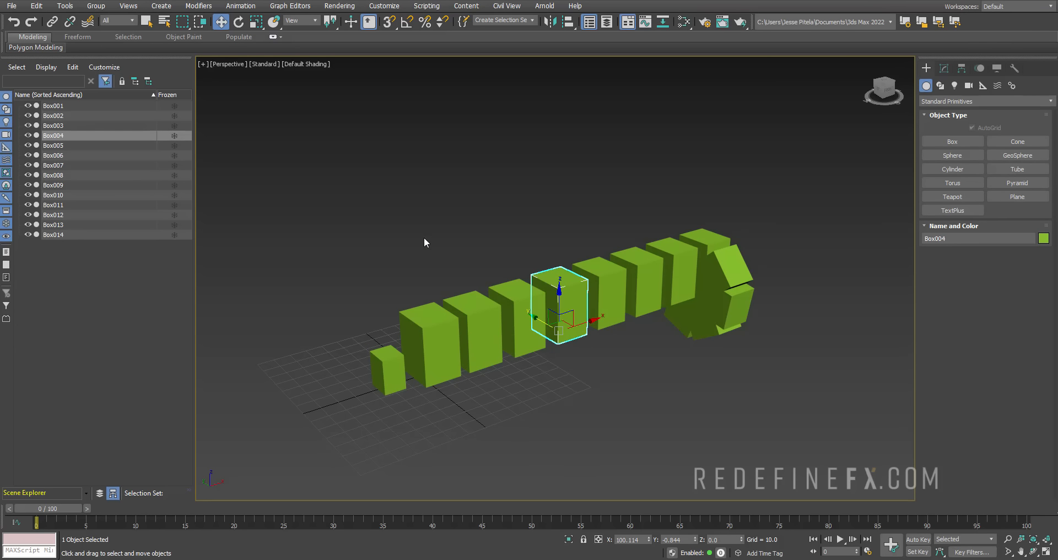
scroll(551, 268, up, 4)
right_click(563, 273)
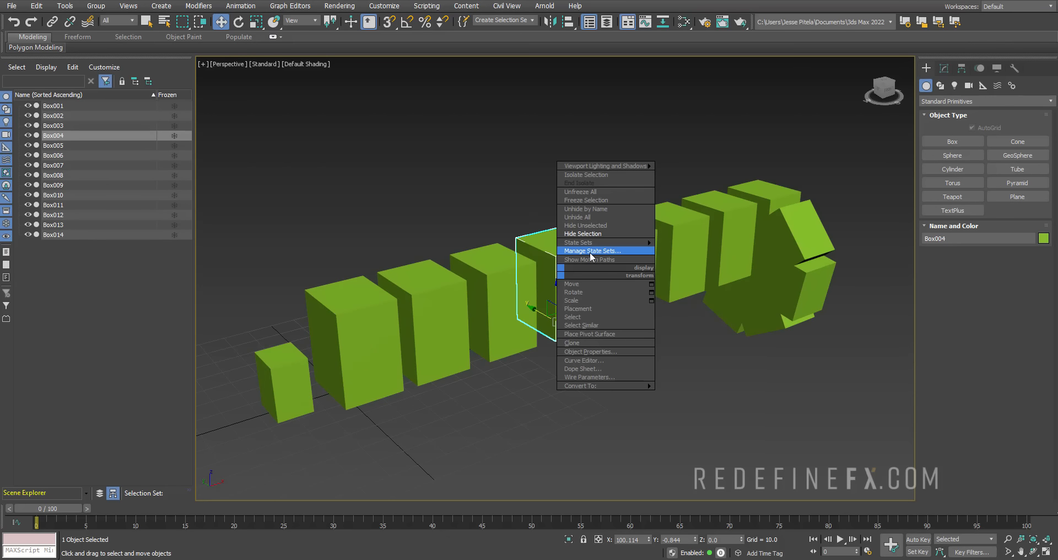
click(534, 396)
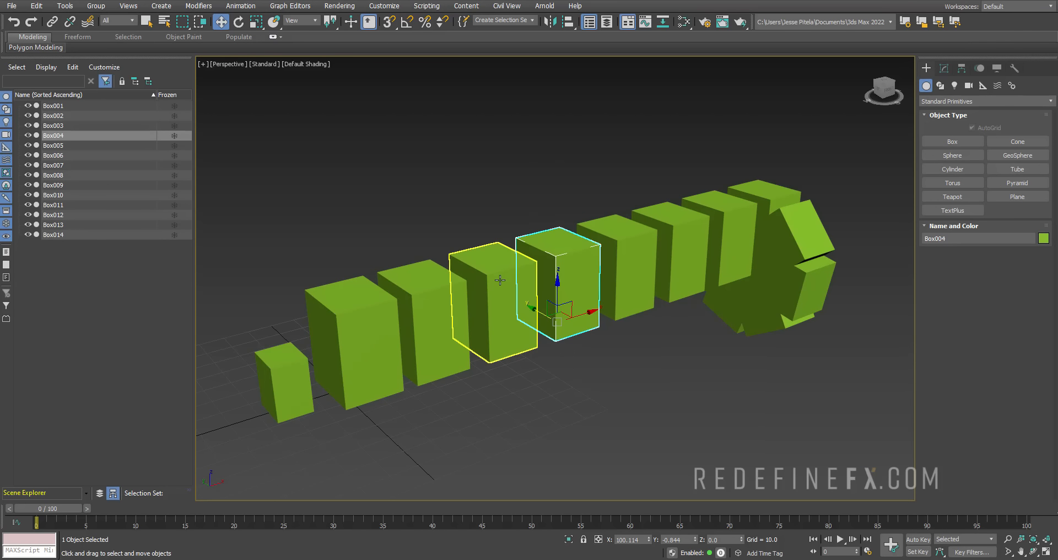
Select Box003, freeze it from the object list and unfreeze it again.
click(487, 314)
click(174, 126)
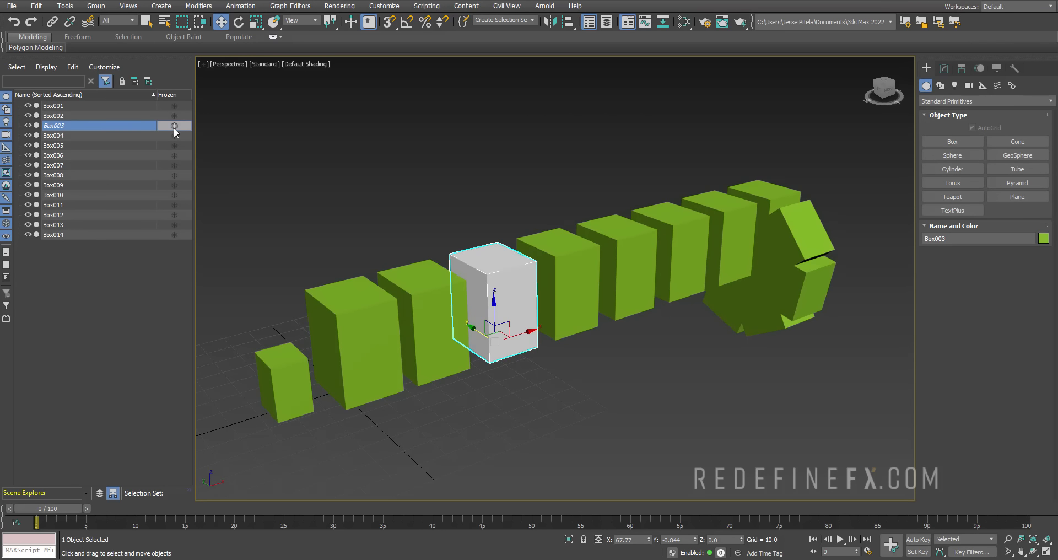
click(174, 126)
Clone Box003 as a single instance in front of the row, at about Y -55.
drag(476, 330, 558, 386)
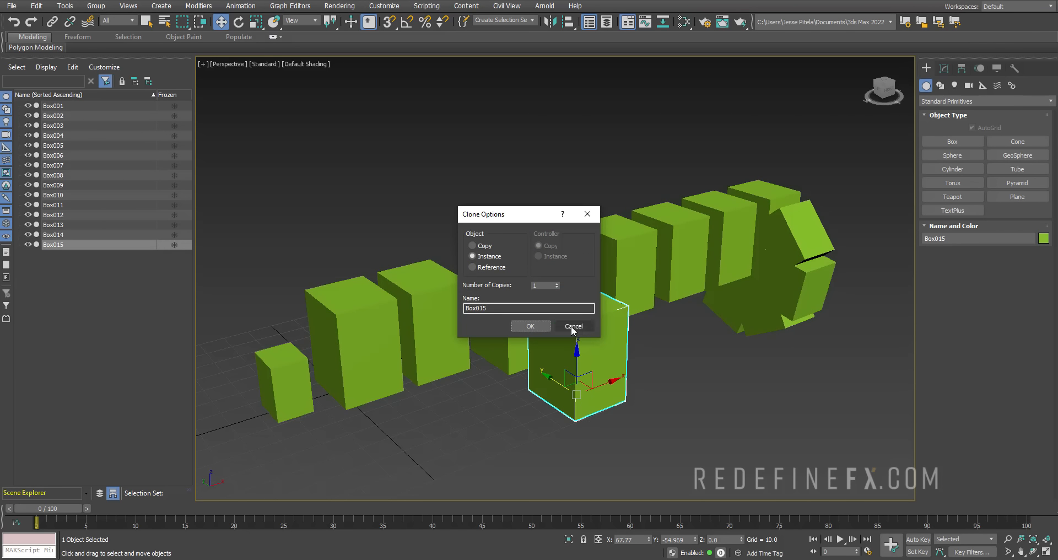
click(530, 325)
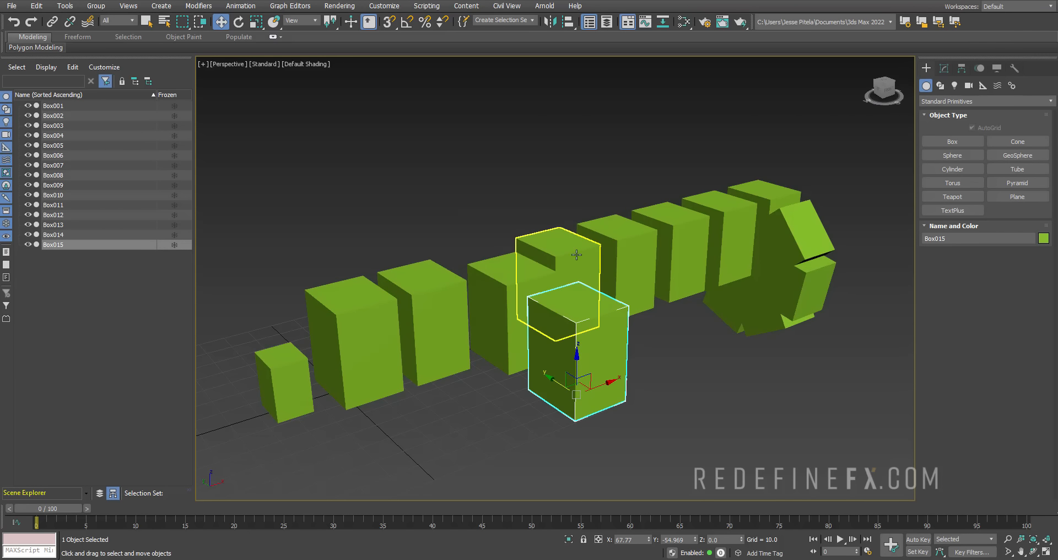
Clear all boxes from the scene and switch to the four-viewport layout.
scroll(577, 255, down, 3)
alt+middle_drag(616, 245, 583, 251)
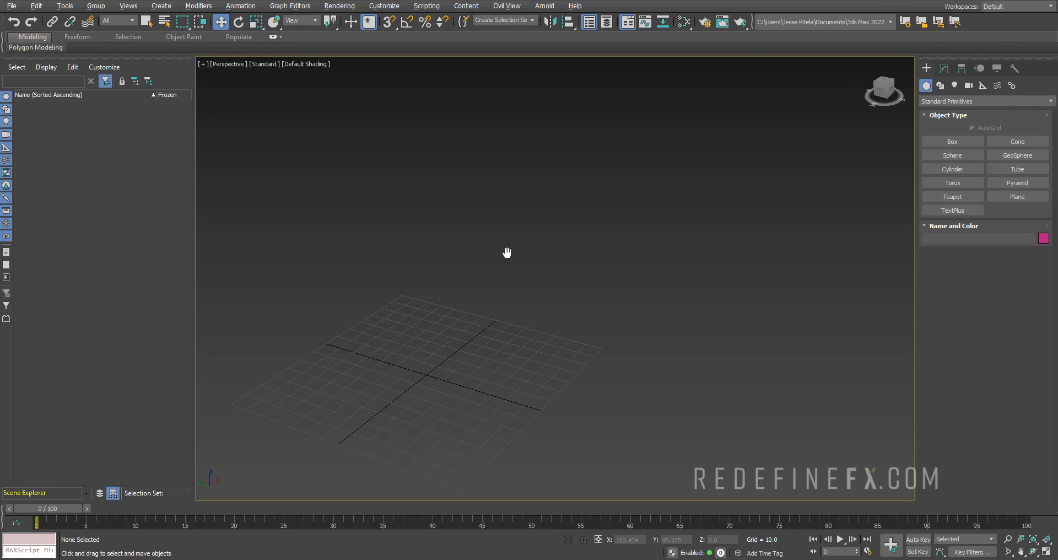
middle_drag(507, 253, 609, 190)
key(alt+w)
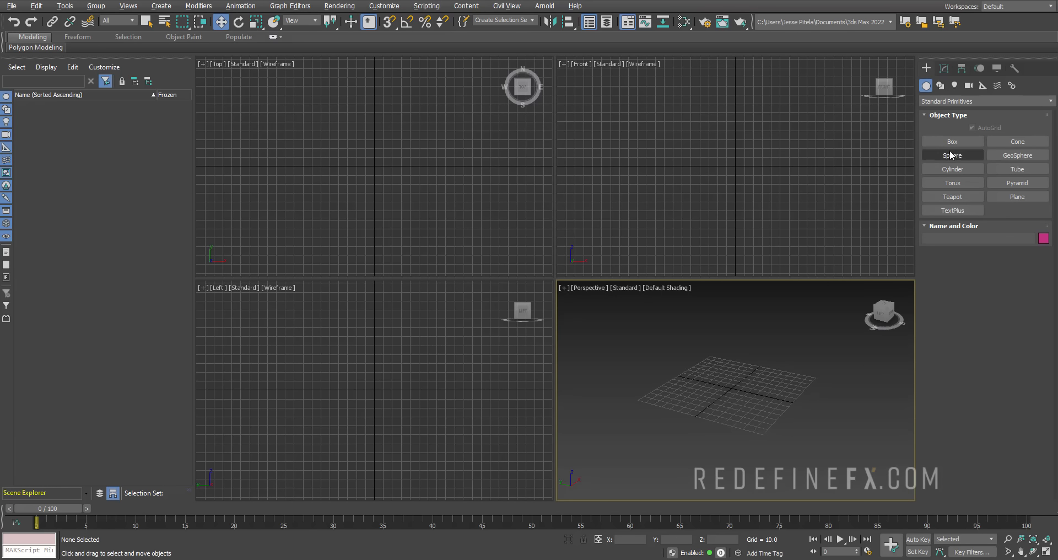
Create a torus near the grid centre in the Perspective viewport and finish creation with the Move tool active.
click(952, 183)
drag(716, 393, 764, 386)
click(733, 406)
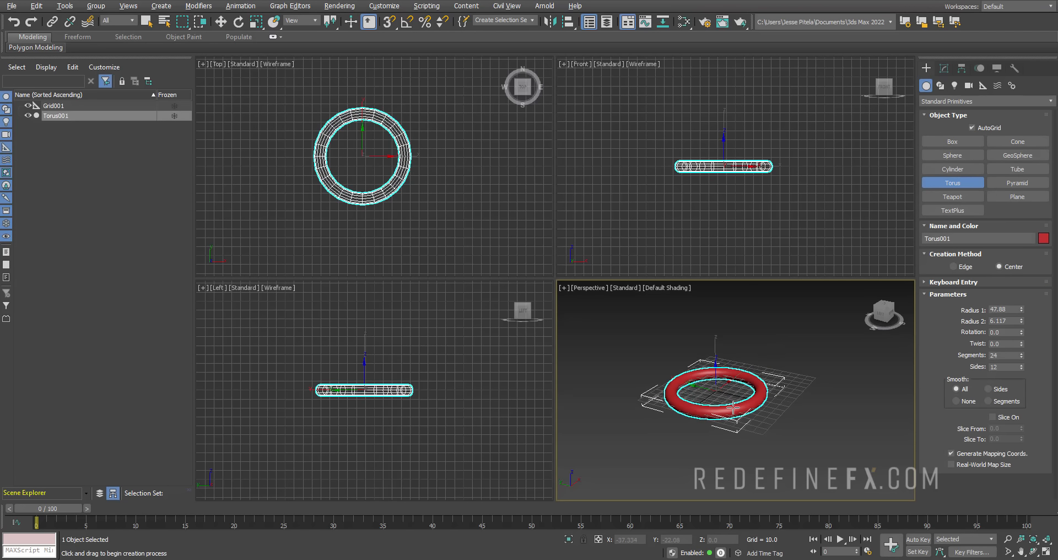
key(w)
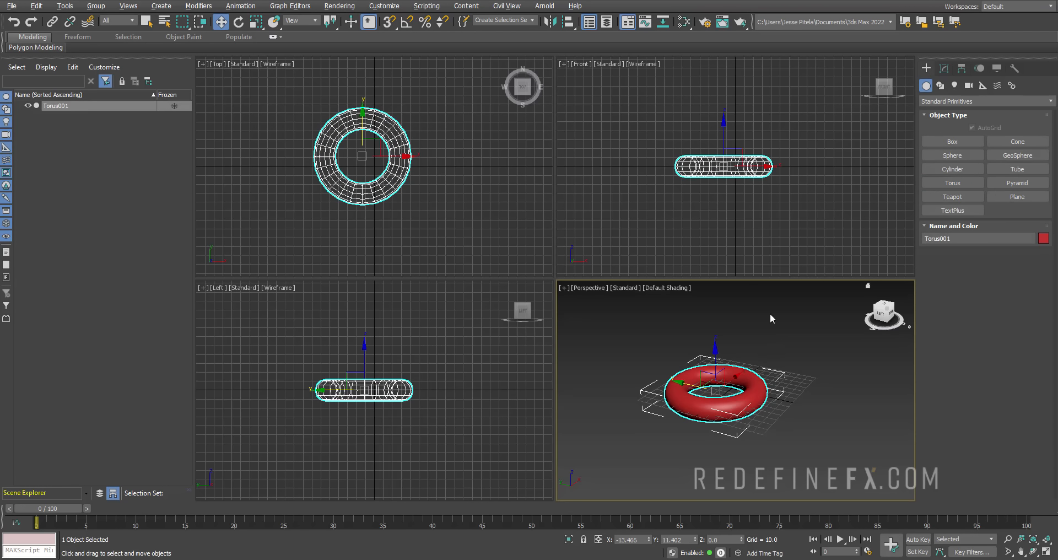
Change the geometry category to Extended Primitives and delete the torus from the scene.
click(931, 101)
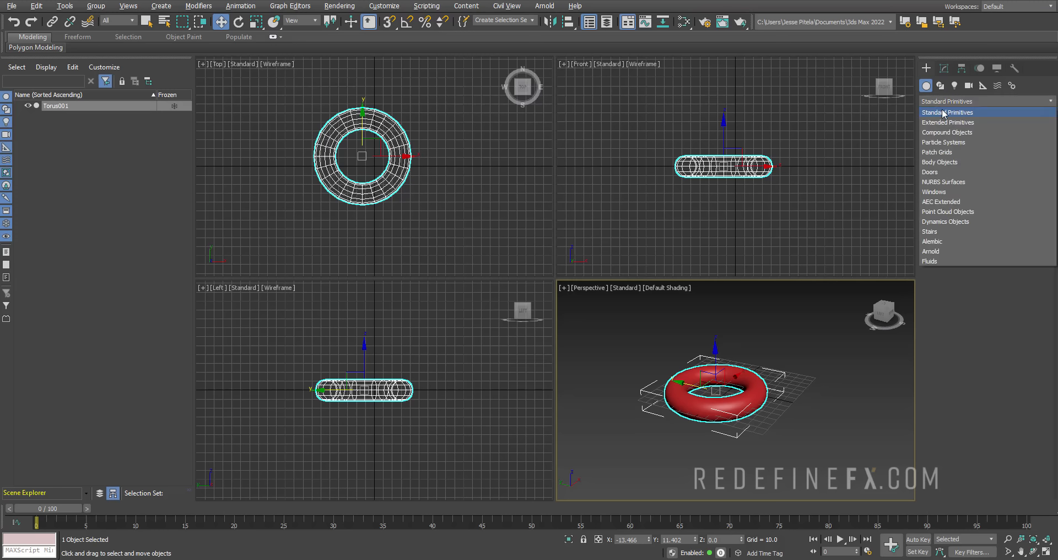
click(945, 111)
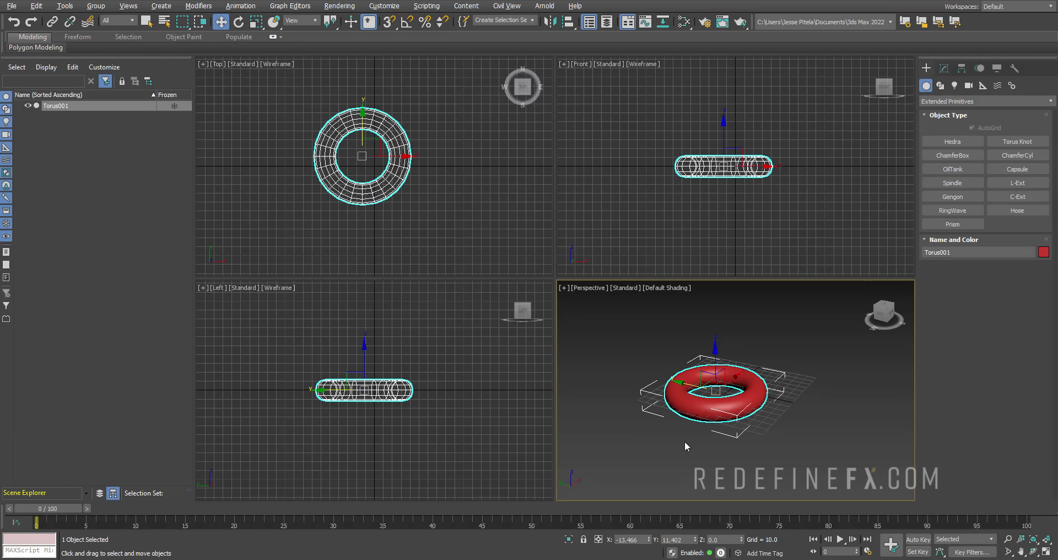
key(Delete)
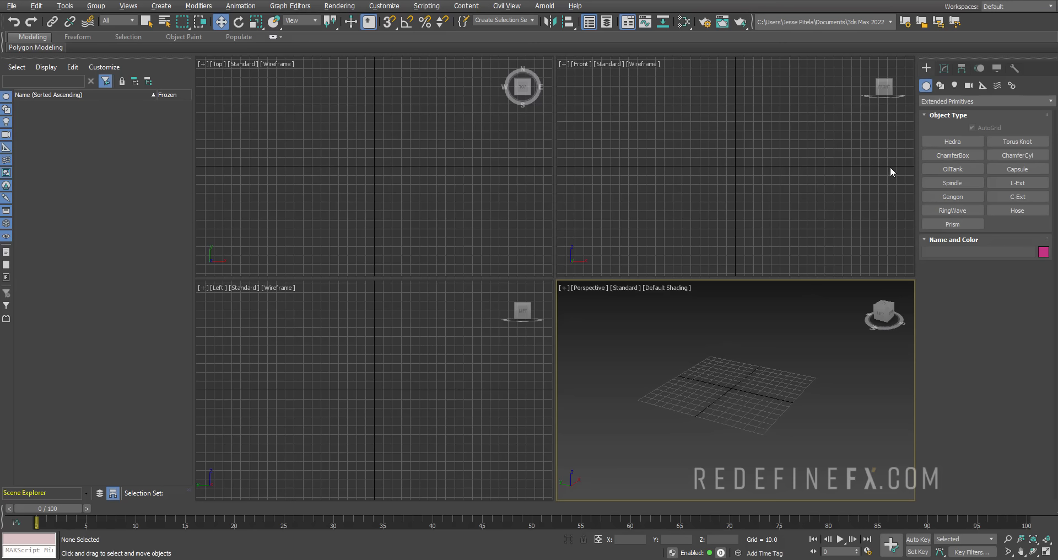
Create a torus knot near the grid centre in the Perspective viewport, with a radius of about 34 and a cross-section radius of about 9.
click(1014, 143)
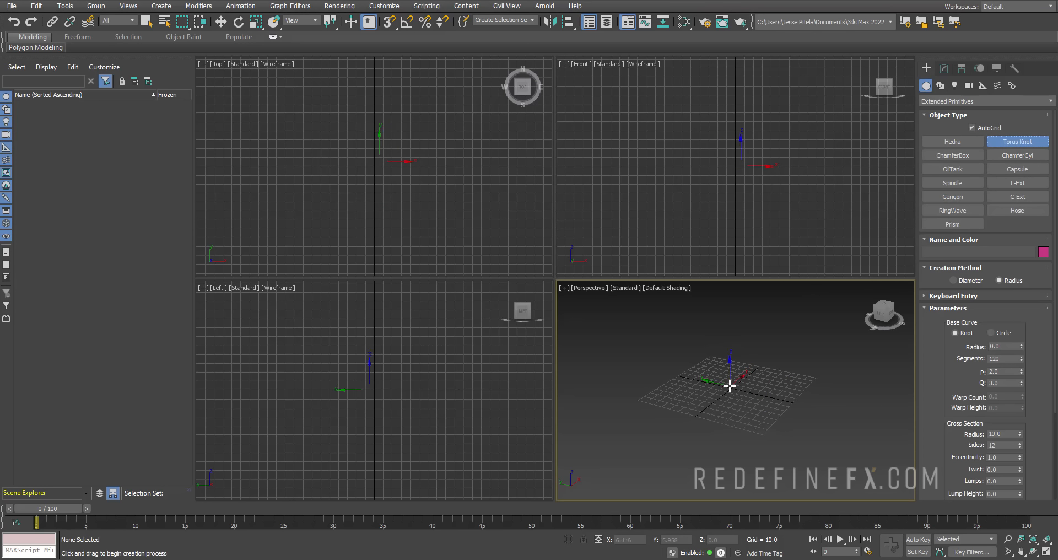
drag(732, 385, 748, 400)
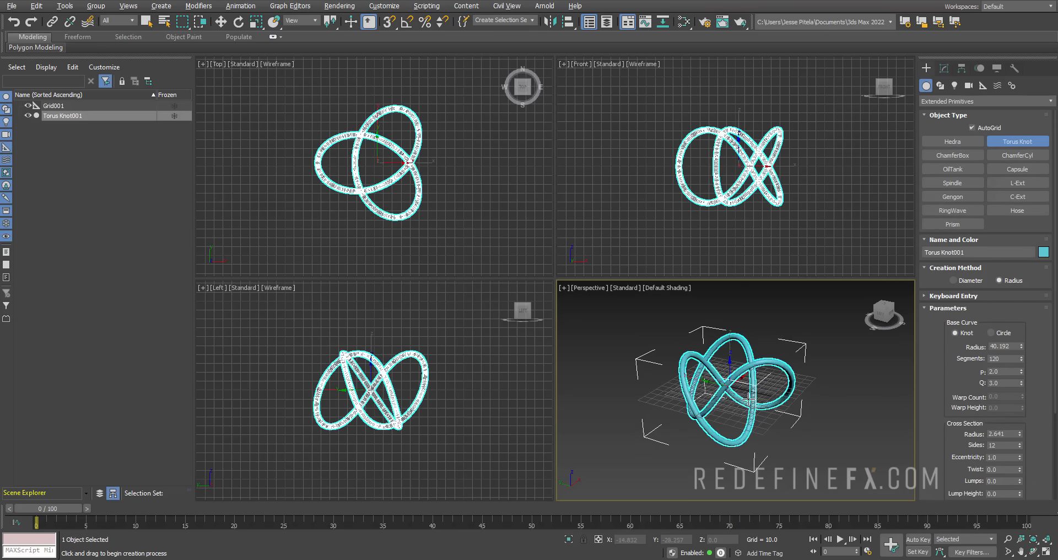
click(745, 395)
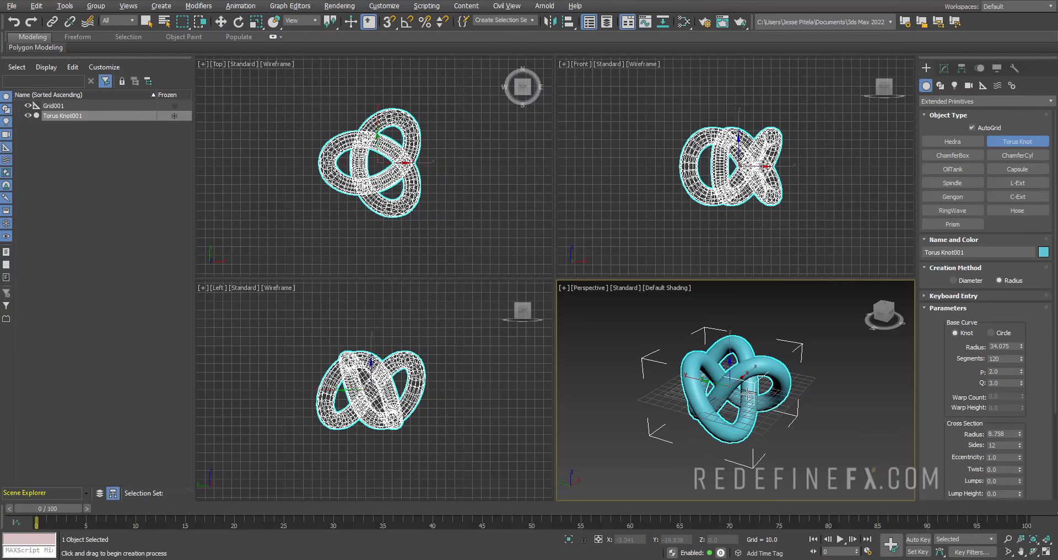
click(746, 391)
Move the torus knot straight up to about Z 41 so it sits above the grid.
key(w)
alt+middle_drag(746, 391, 722, 378)
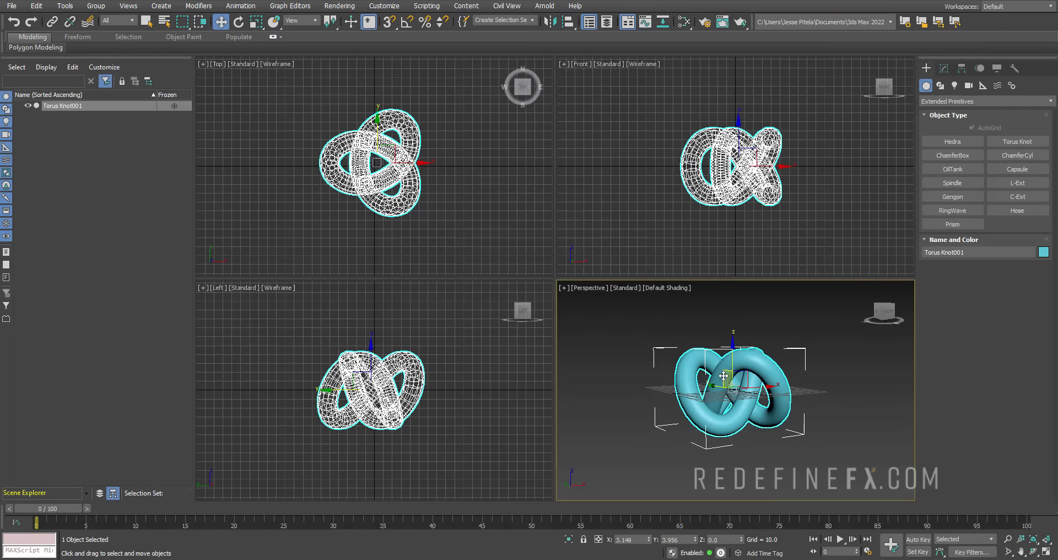
drag(732, 369, 730, 331)
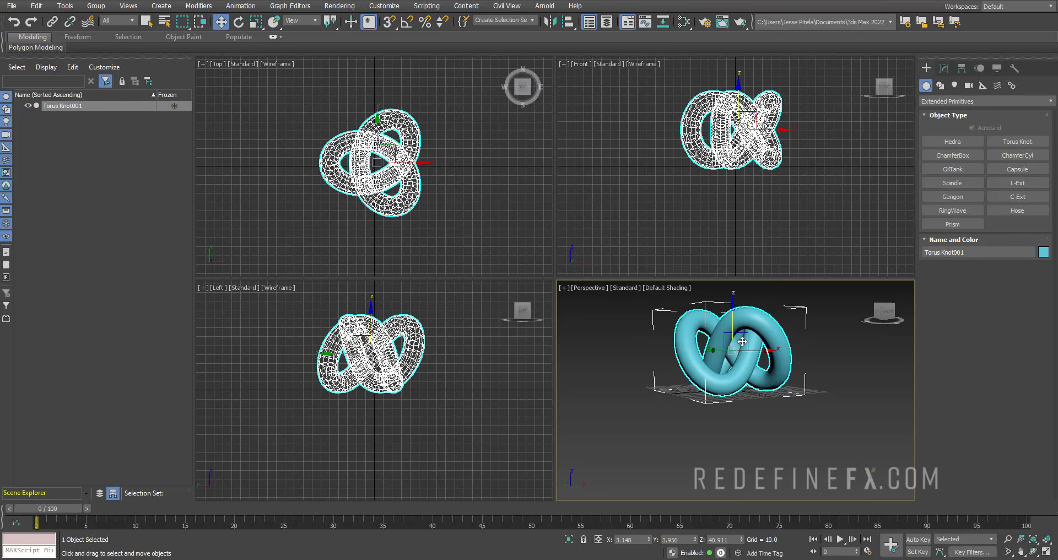
middle_drag(743, 341, 723, 385)
scroll(723, 385, up, 3)
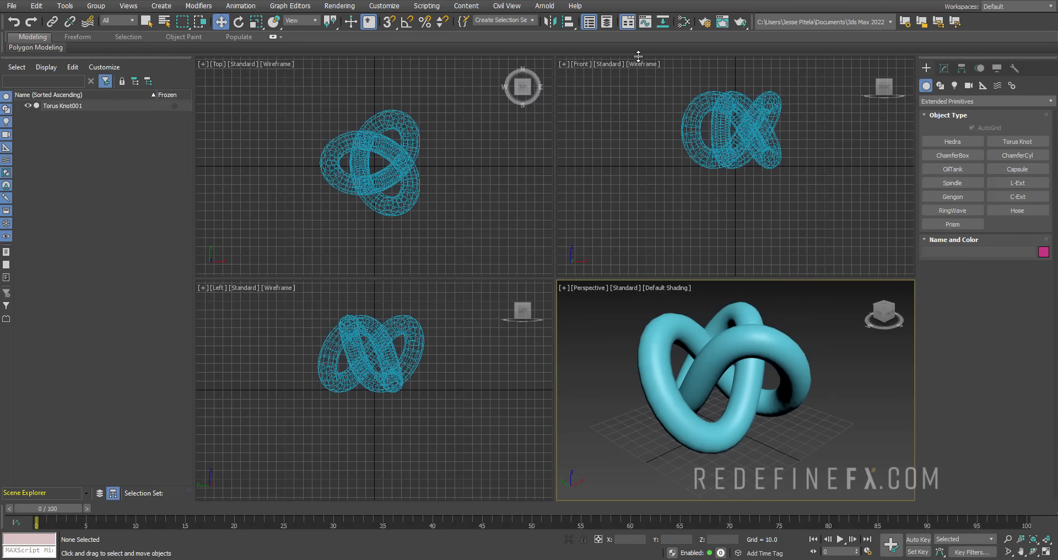
Deselect the torus knot and select it again in the Perspective viewport.
click(504, 130)
click(634, 139)
click(690, 426)
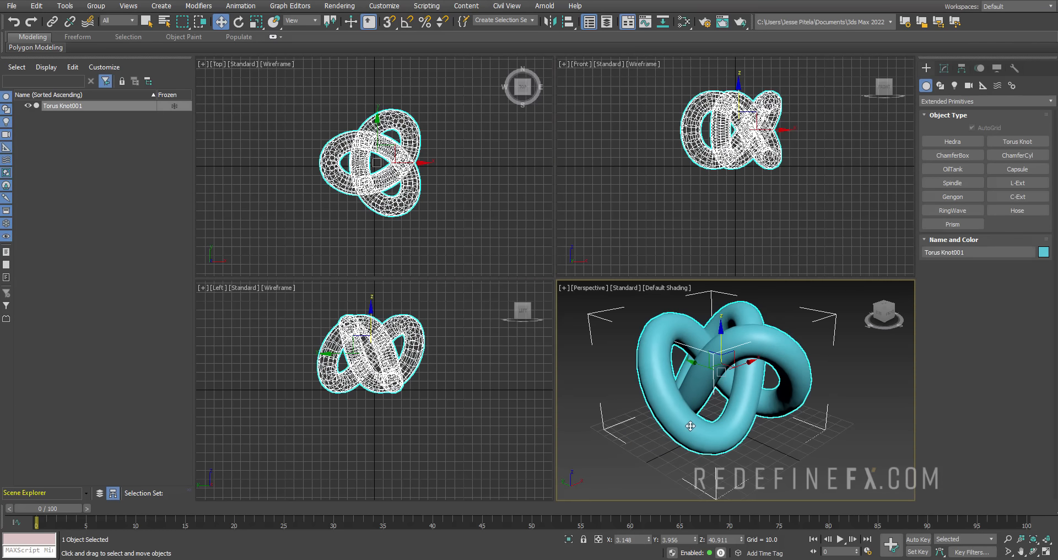
Examine the torus knot's wireframe up close and from farther away in the Front viewport.
middle_drag(749, 365, 730, 348)
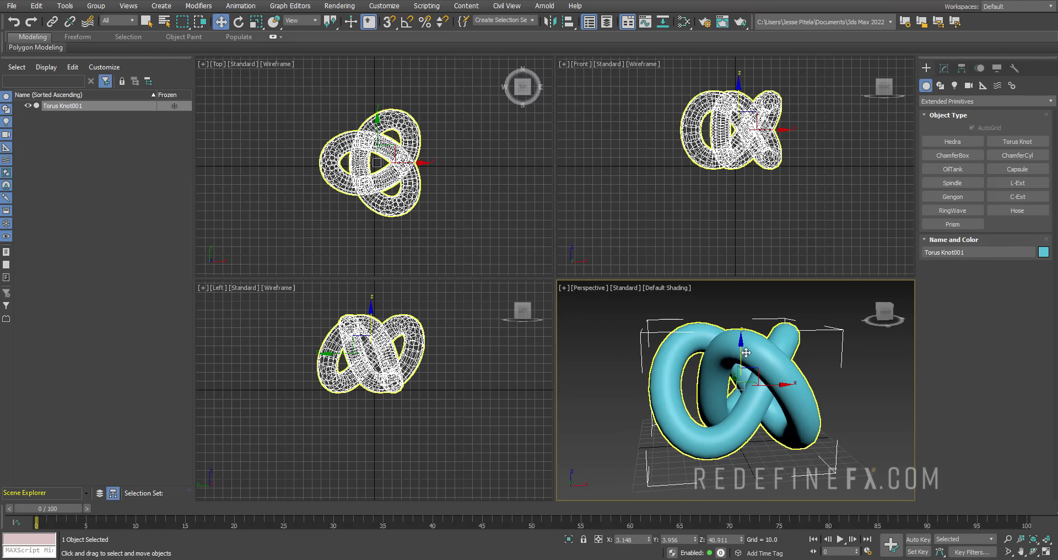
middle_drag(701, 126, 735, 104)
scroll(714, 144, up, 5)
scroll(729, 107, up, 3)
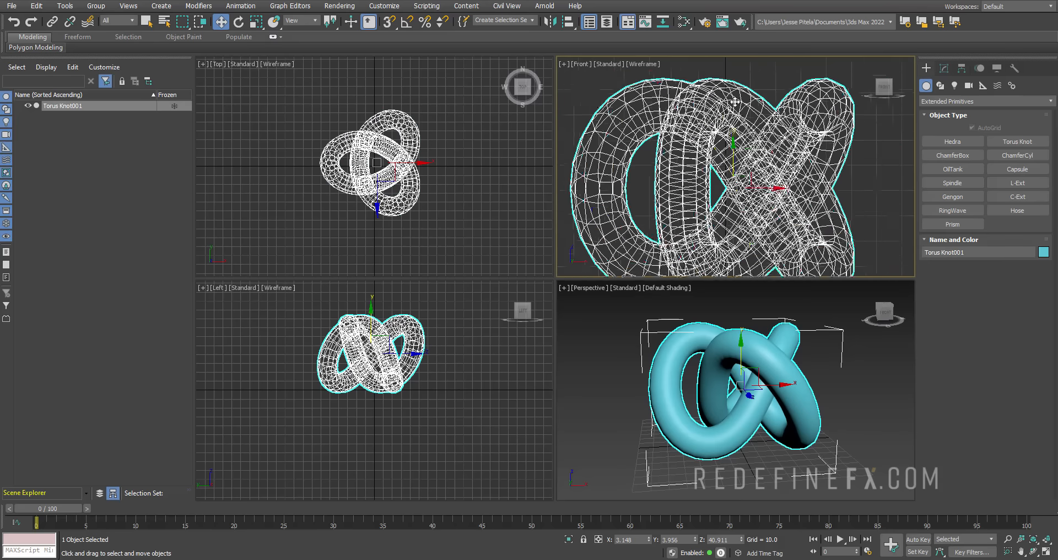
scroll(723, 109, down, 3)
scroll(723, 109, down, 5)
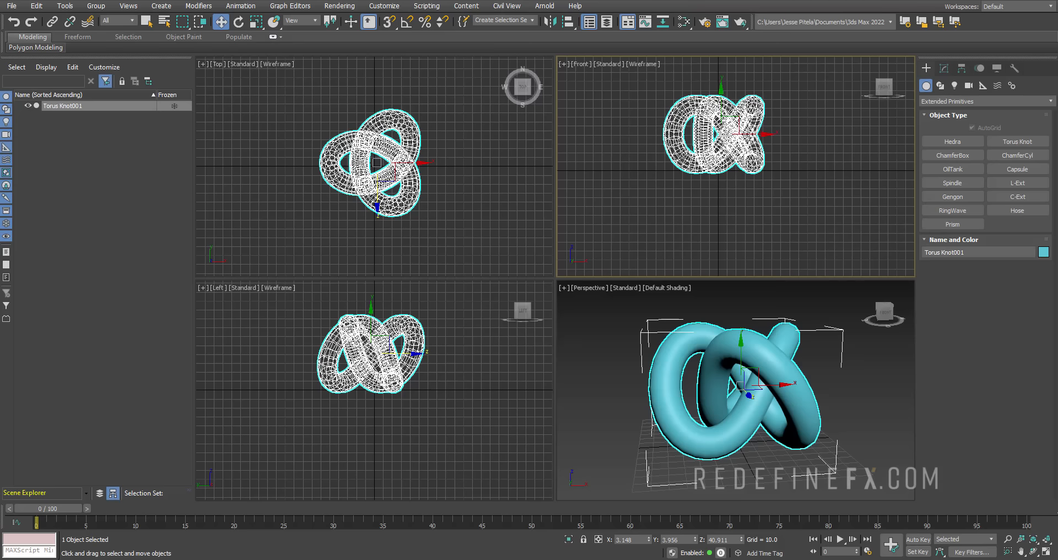
middle_drag(723, 110, 727, 144)
scroll(727, 145, up, 2)
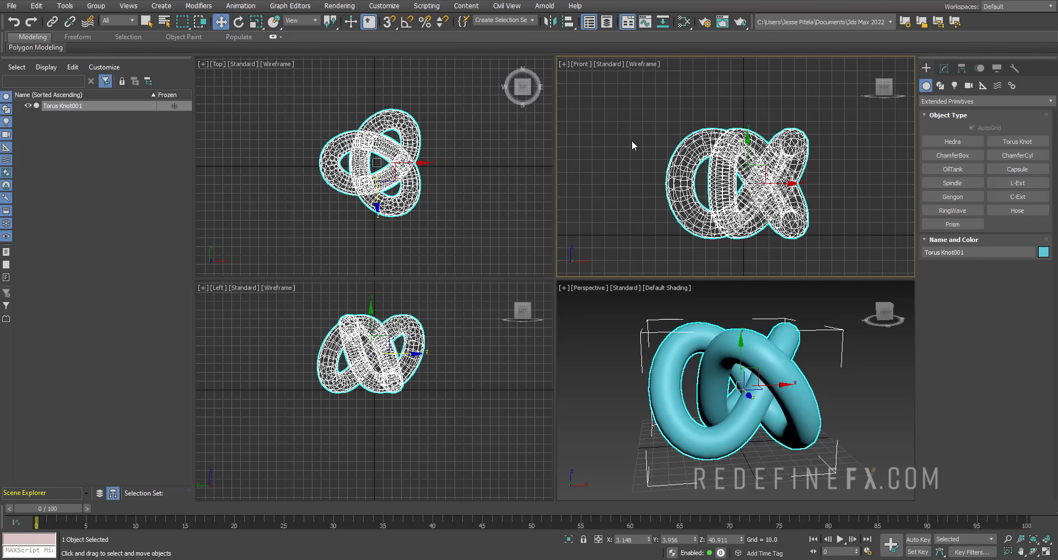
scroll(746, 252, up, 2)
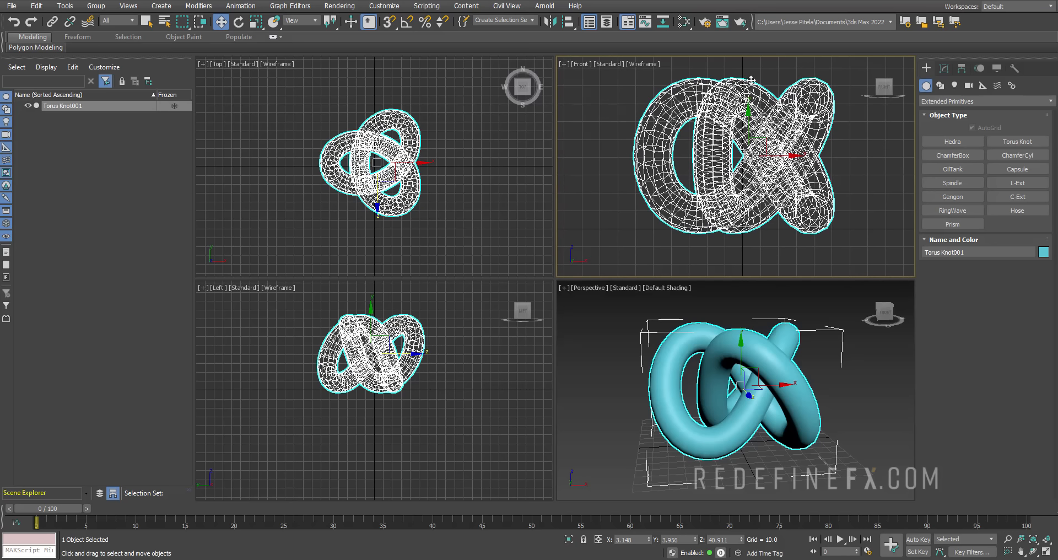
Inspect the torus knot up close in the Top, Left and Perspective viewports.
scroll(426, 148, up, 4)
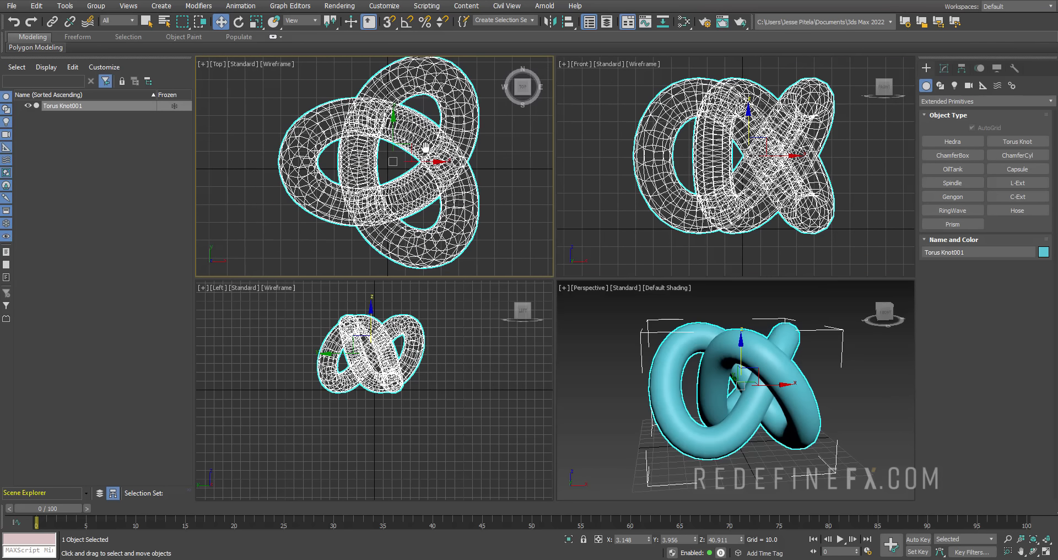
scroll(415, 385, up, 5)
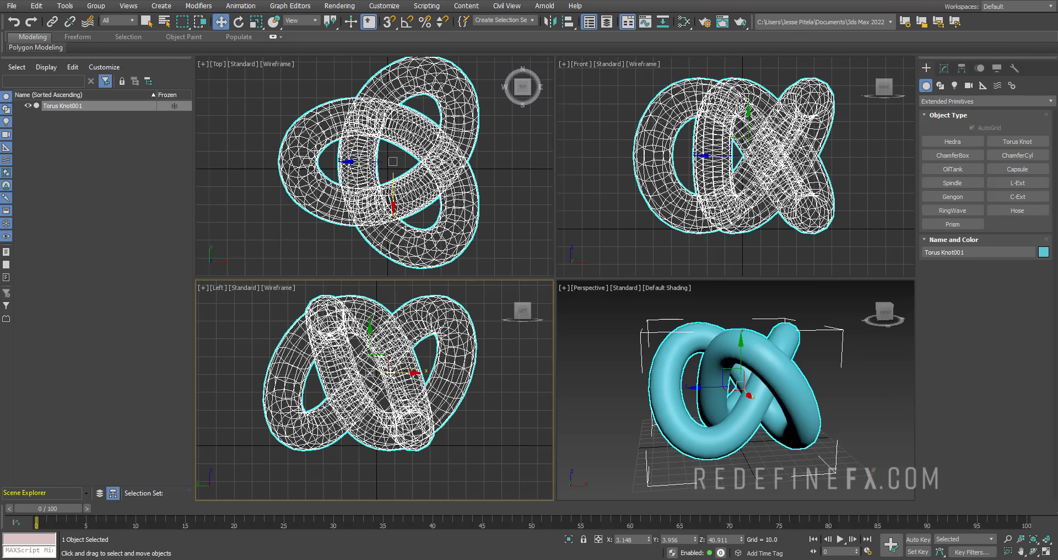
alt+middle_drag(710, 347, 770, 318)
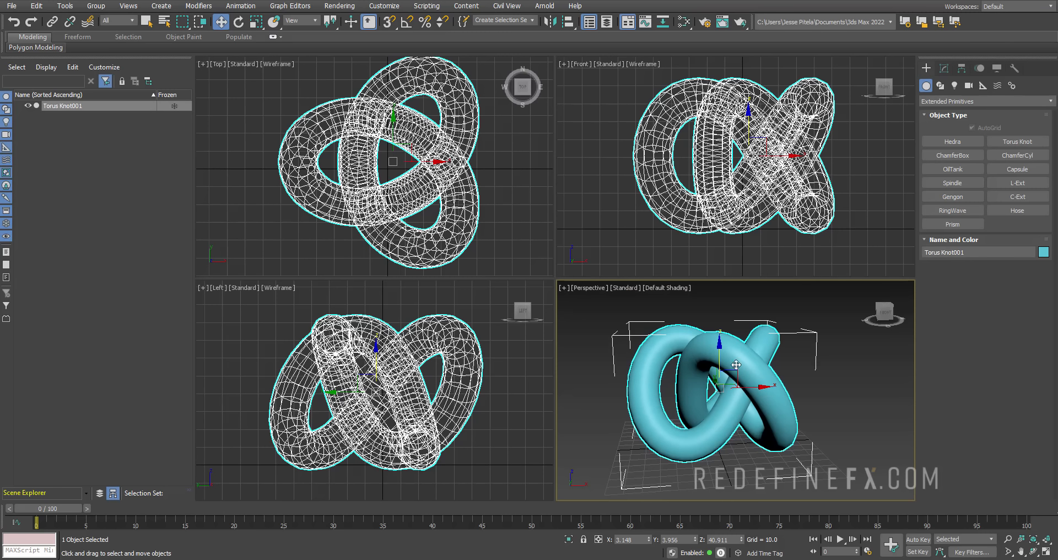
scroll(737, 365, up, 3)
scroll(737, 365, down, 2)
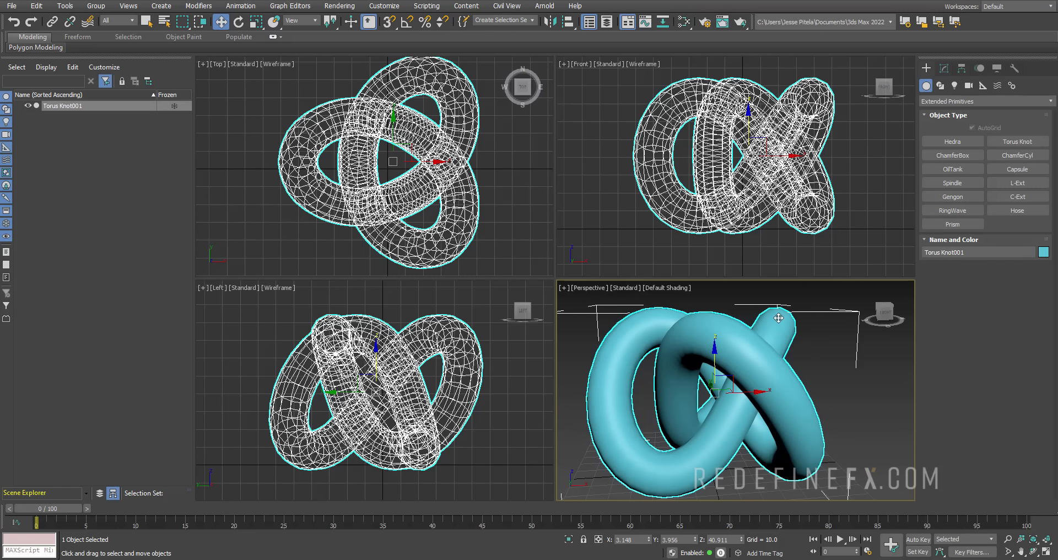
middle_drag(778, 318, 777, 317)
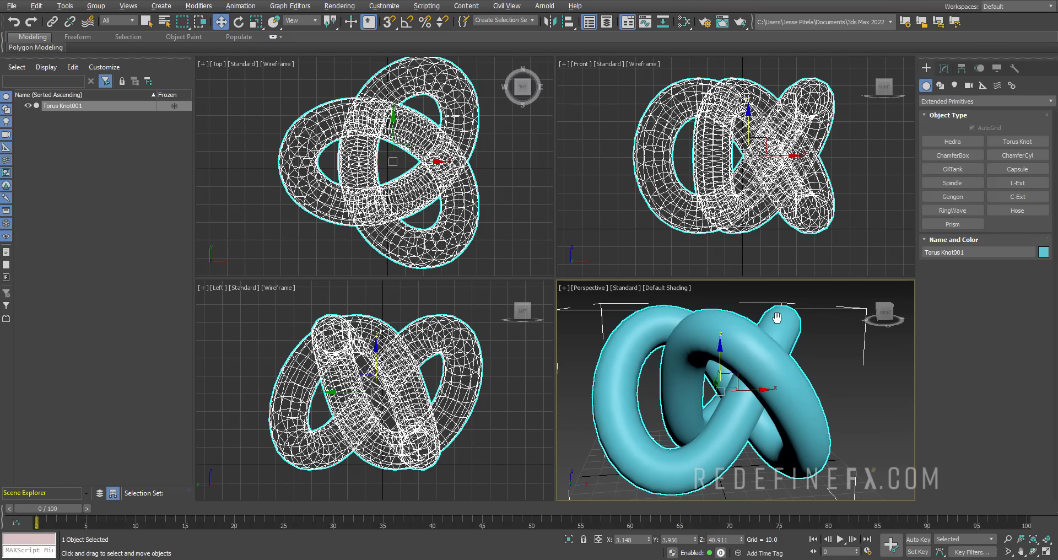
Maximize the Perspective viewport, deselect the torus knot and display the view with Wireframe Override.
key(alt+w)
click(331, 82)
click(305, 64)
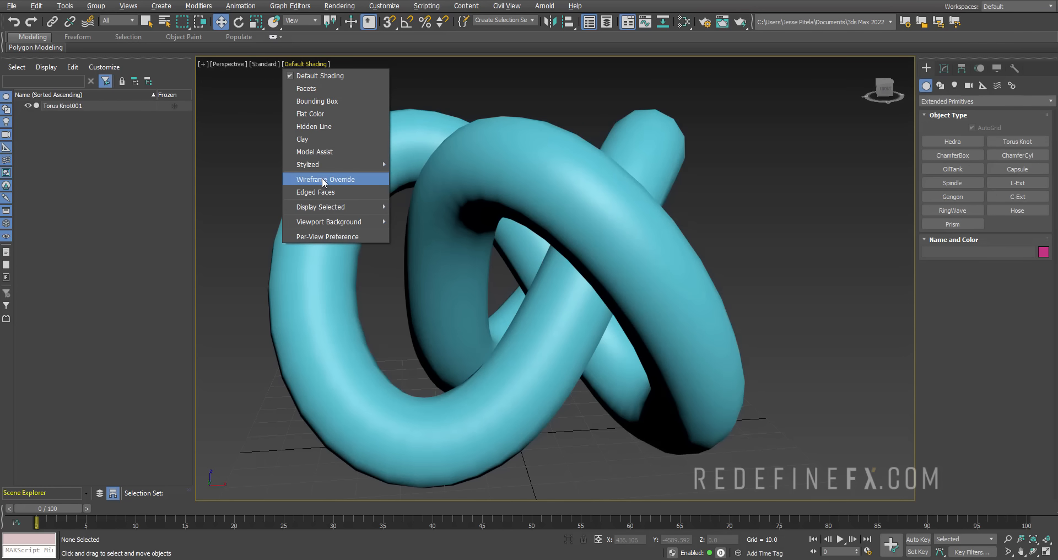
click(324, 179)
scroll(562, 183, down, 5)
mouse_move(562, 183)
alt+middle_down()
mouse_move(415, 160)
mouse_move(556, 211)
mouse_move(543, 213)
mouse_move(512, 181)
alt+middle_up()
Return the Perspective viewport to Default Shading and turn on Edged Faces.
click(309, 64)
click(325, 78)
click(303, 64)
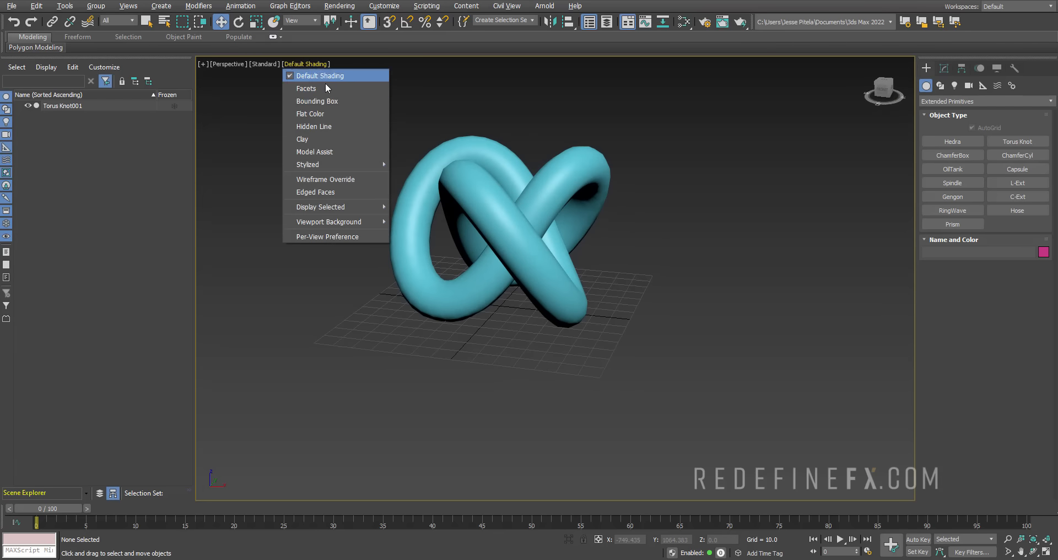
click(315, 192)
mouse_move(411, 186)
alt+middle_down()
mouse_move(532, 169)
mouse_move(518, 154)
alt+middle_up()
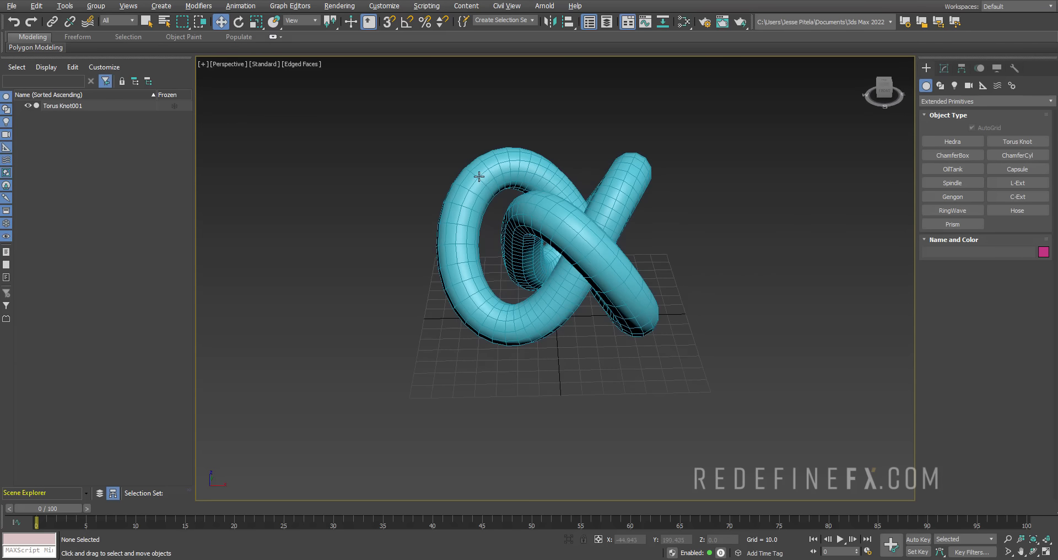
scroll(503, 141, up, 5)
scroll(689, 189, down, 4)
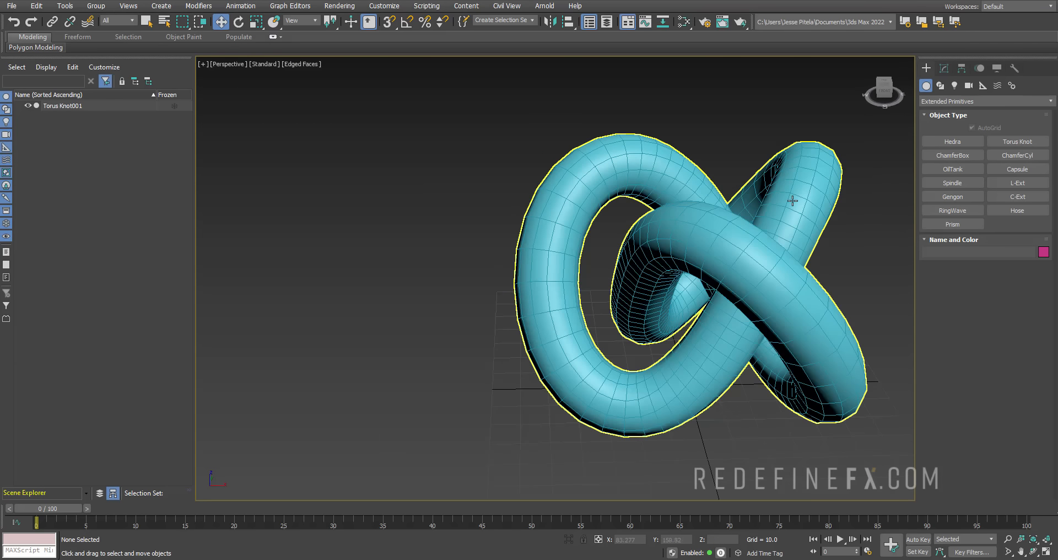
alt+middle_drag(689, 189, 689, 211)
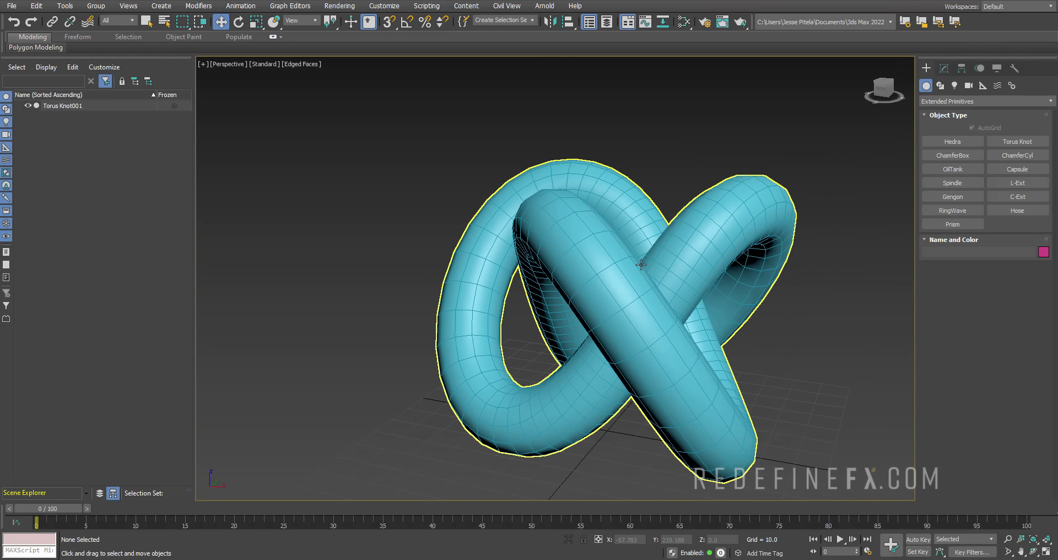
Toggle Edged Faces off and on repeatedly to compare the torus knot with and without its polygon edges.
key(F4)
key(F4)
key(F4)
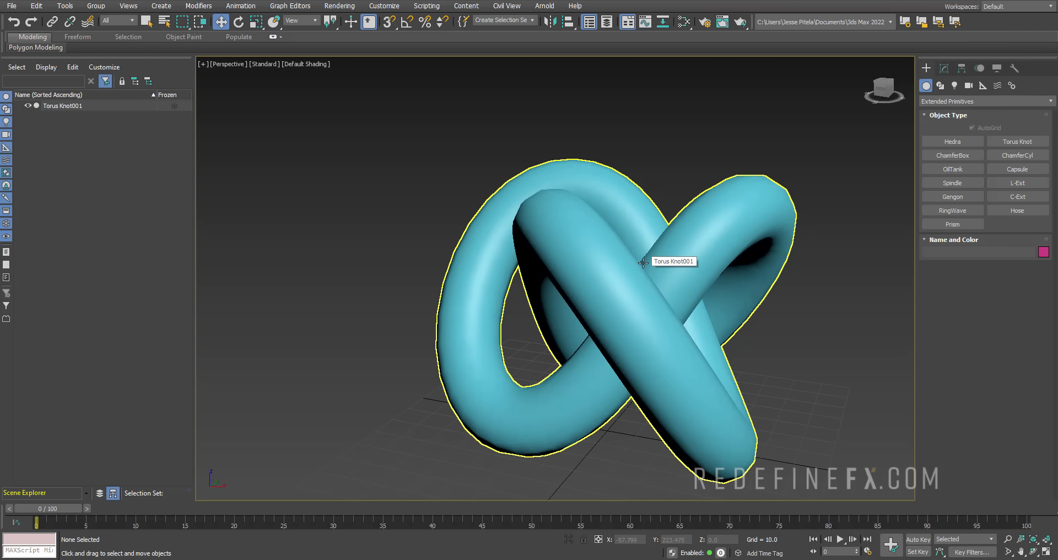
key(F4)
key(F4)
key(F4)
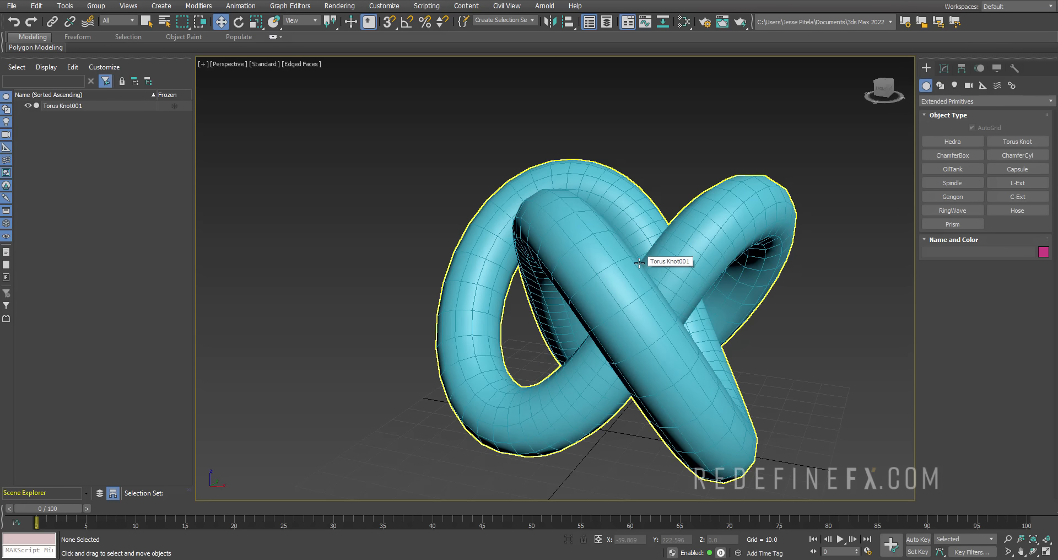
key(F4)
key(F4)
Create a standard primitive box about 61 by 61 and 56 high on the grid plane beside the torus knot.
scroll(580, 223, down, 4)
alt+middle_drag(580, 224, 855, 239)
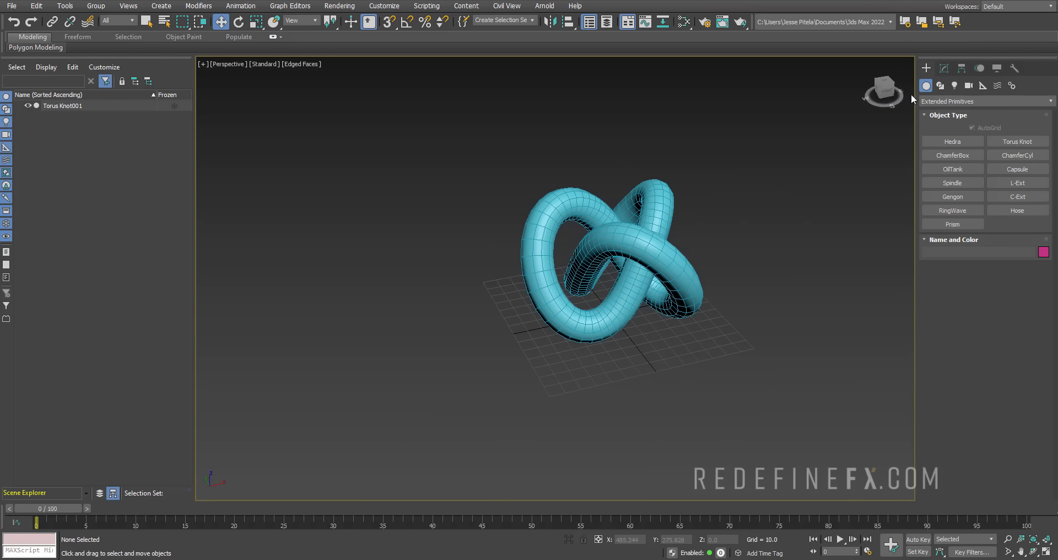
click(941, 101)
click(950, 109)
click(953, 140)
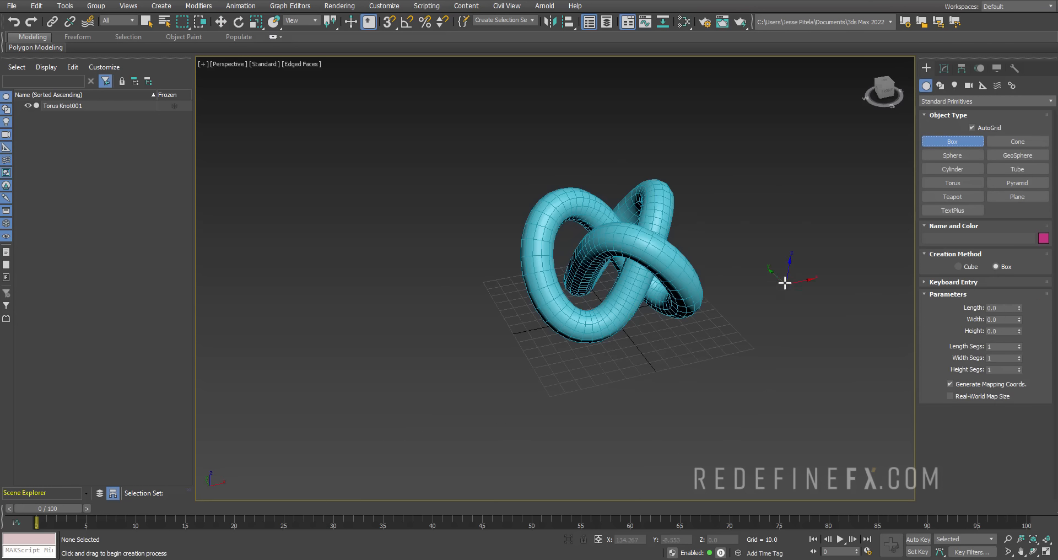
drag(778, 287, 755, 351)
click(786, 270)
key(w)
middle_drag(788, 299, 722, 312)
scroll(721, 312, up, 4)
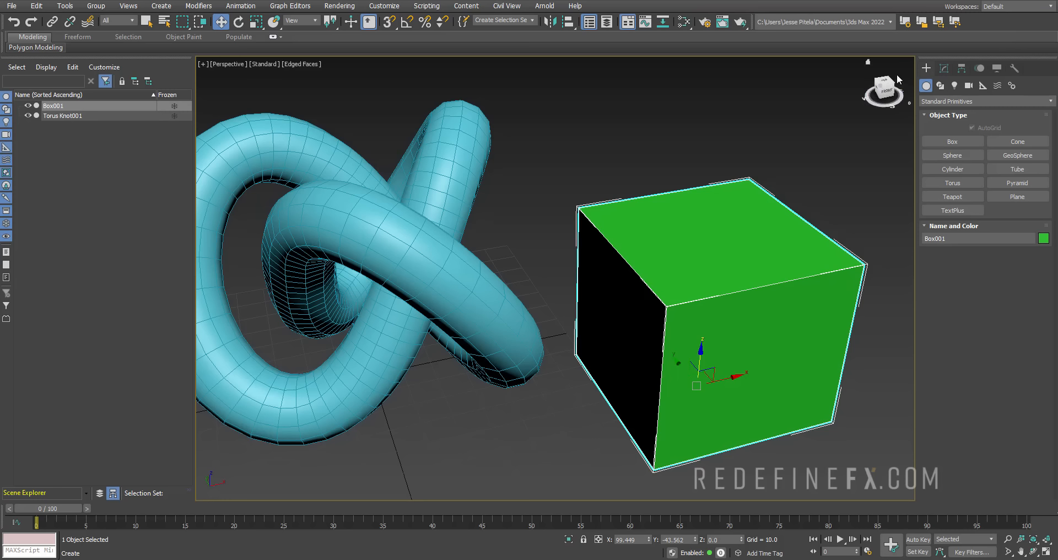
Set the box's length, width and height segments to 10 each.
click(792, 157)
click(678, 283)
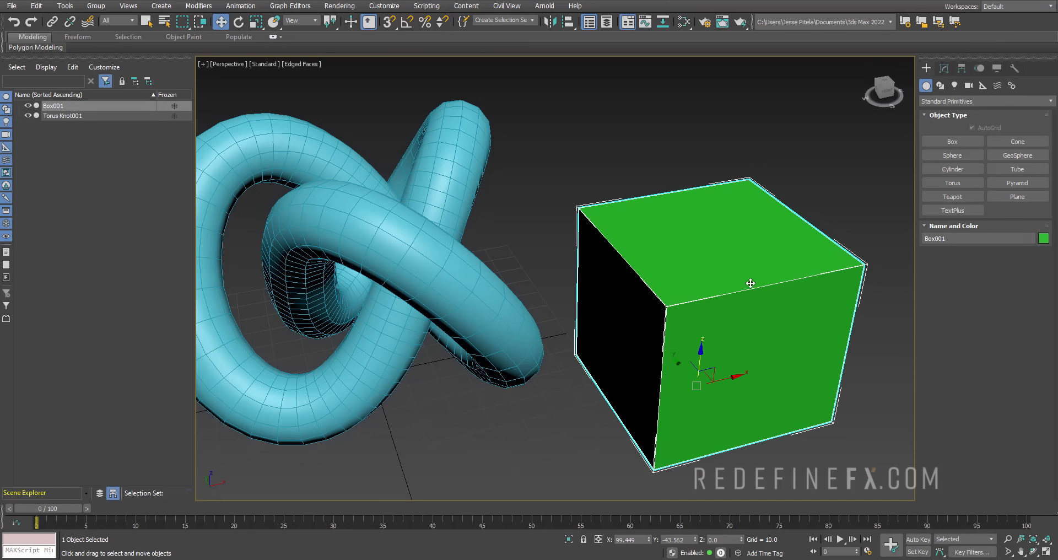
click(944, 69)
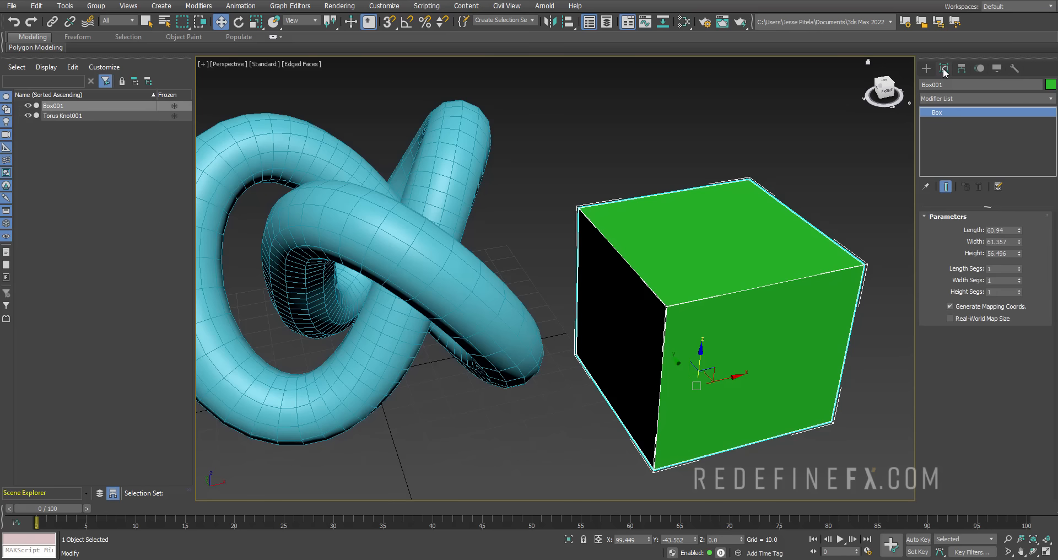
click(997, 269)
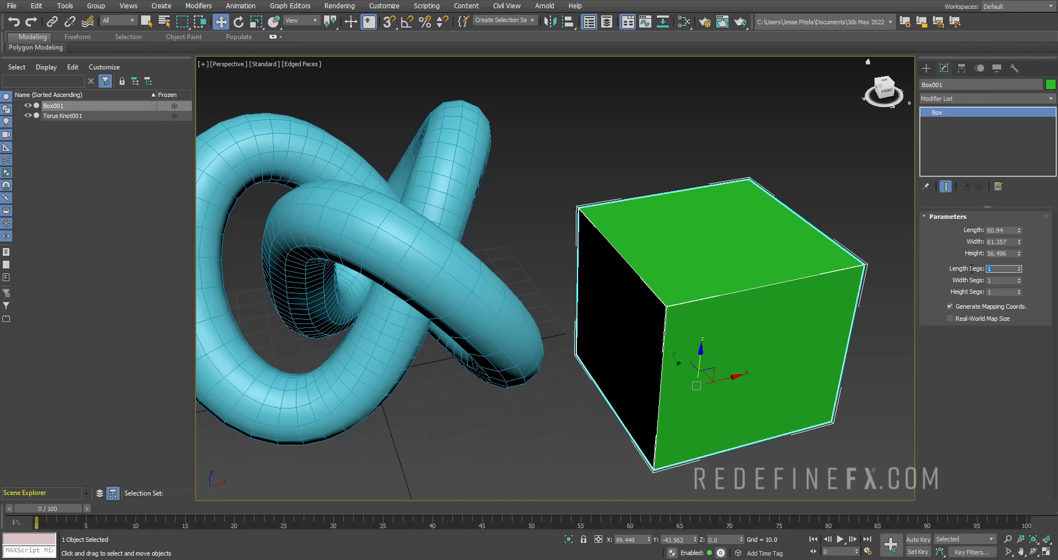
click(1002, 281)
text(10)
click(995, 292)
text(10)
key(Return)
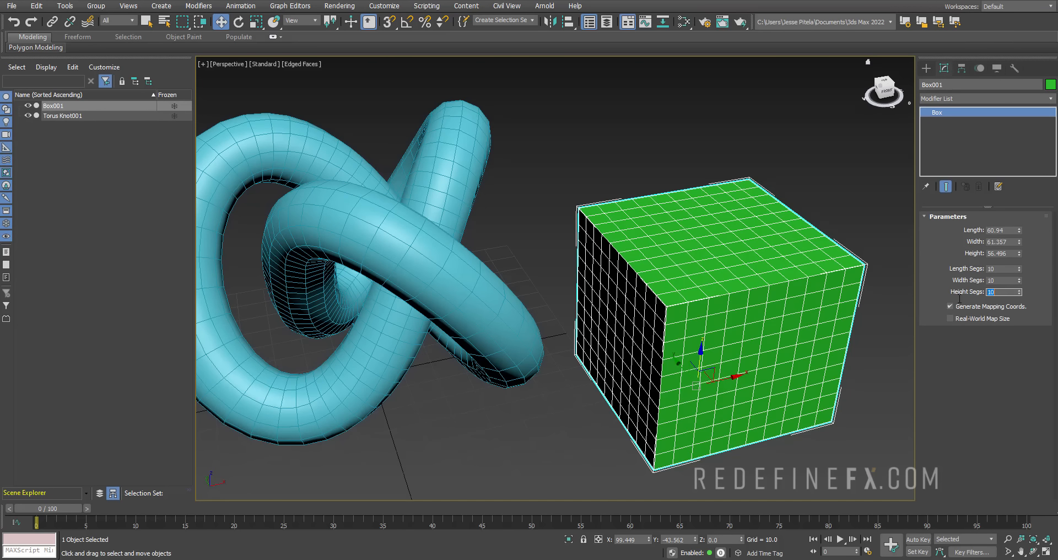
Compare the segmented box and the torus knot with Edged Faces off and on from different angles.
scroll(717, 281, down, 3)
alt+middle_drag(803, 270, 755, 271)
key(F4)
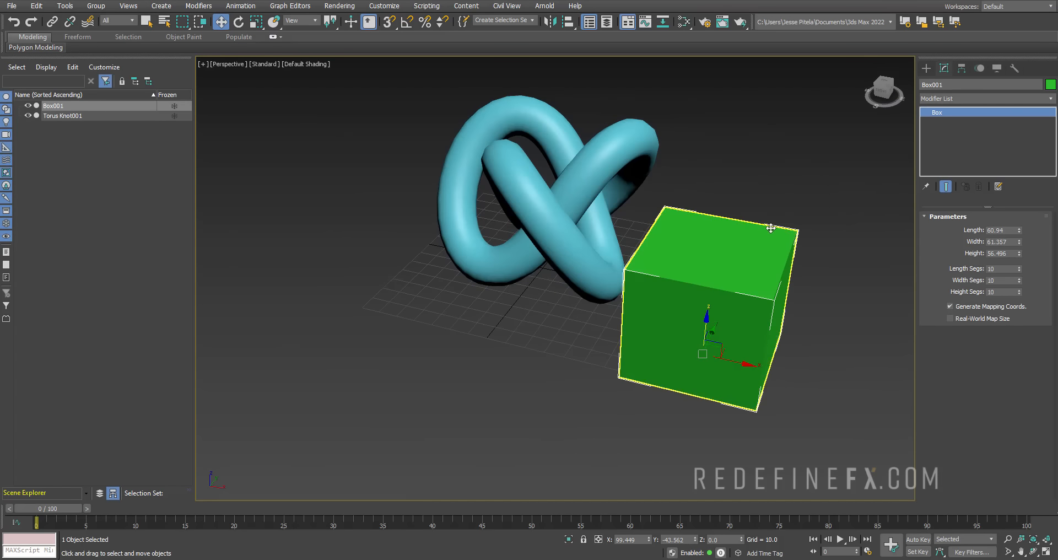
click(821, 272)
key(F4)
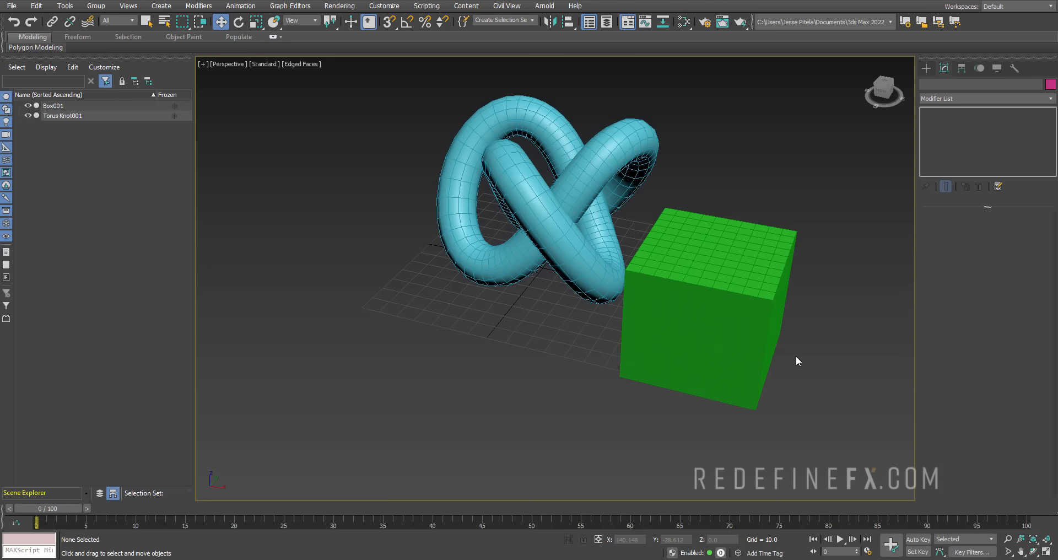
click(730, 331)
alt+middle_drag(730, 331, 534, 258)
click(551, 276)
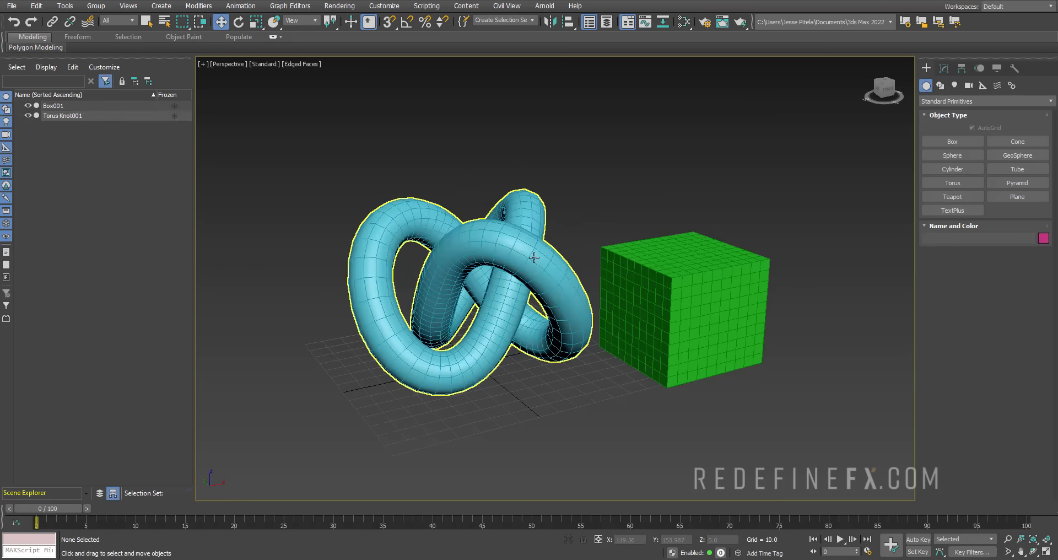
Set the torus knot's base curve radius to 35.982 and its segments to 156.
click(534, 258)
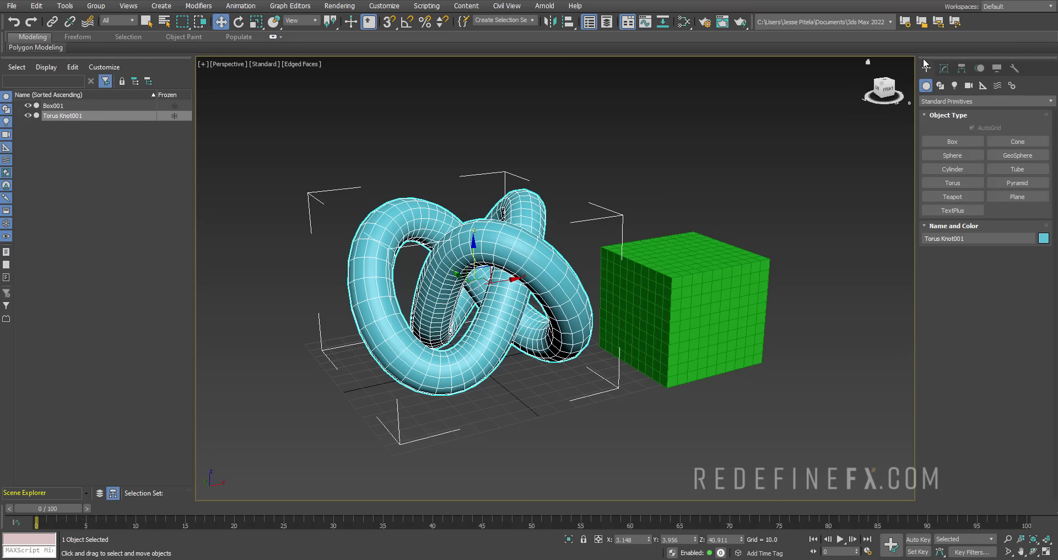
click(944, 69)
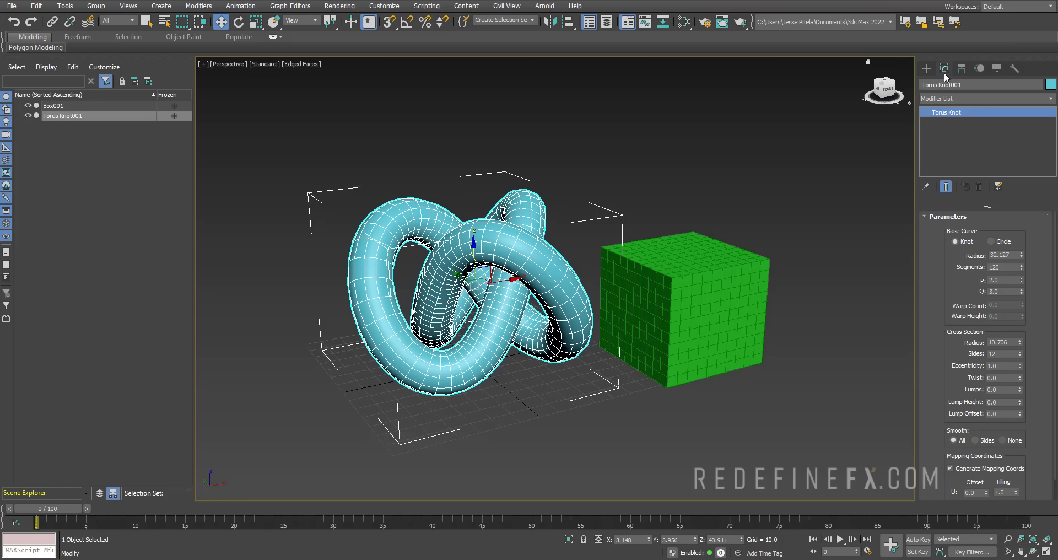
scroll(944, 302, down, 1)
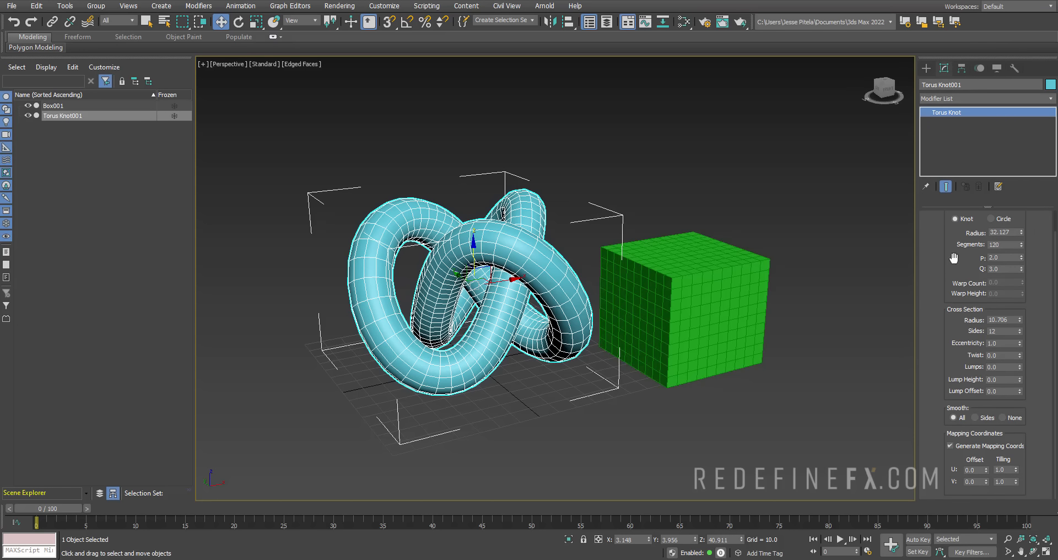
scroll(954, 259, up, 1)
drag(1023, 255, 1020, 245)
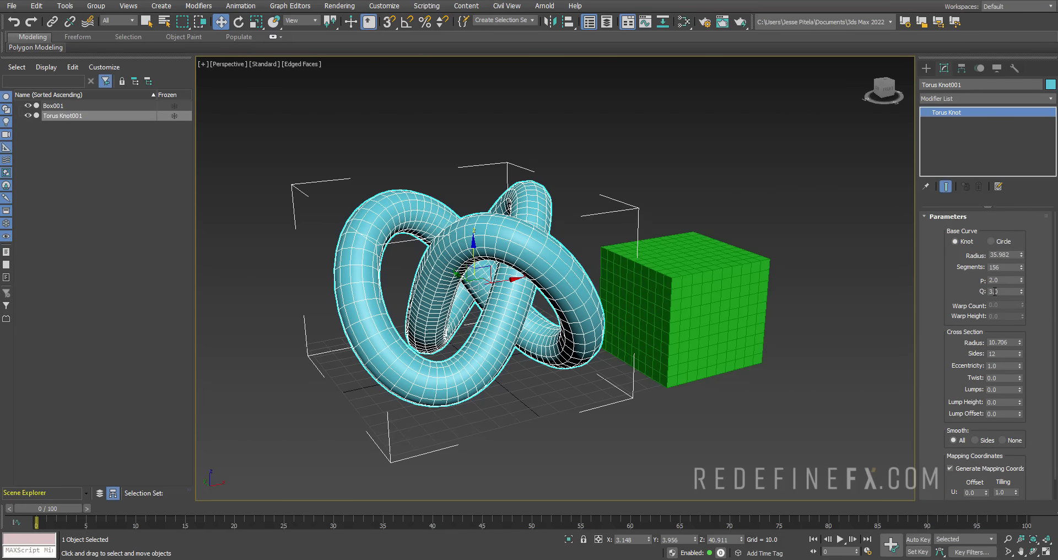
Set the torus knot's cross section radius to 12.74 and its sides to 30.
scroll(980, 311, down, 1)
mouse_move(1020, 319)
mouse_down()
mouse_move(1026, 308)
mouse_move(1020, 317)
mouse_up()
scroll(960, 265, up, 1)
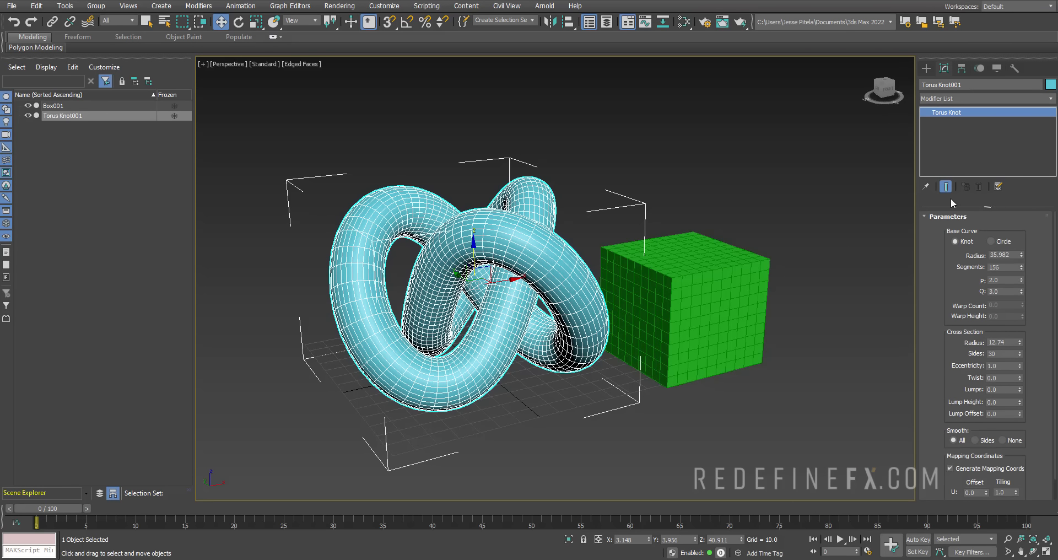
Create a standard primitive sphere on the grid plane in front of the box.
click(868, 81)
click(927, 68)
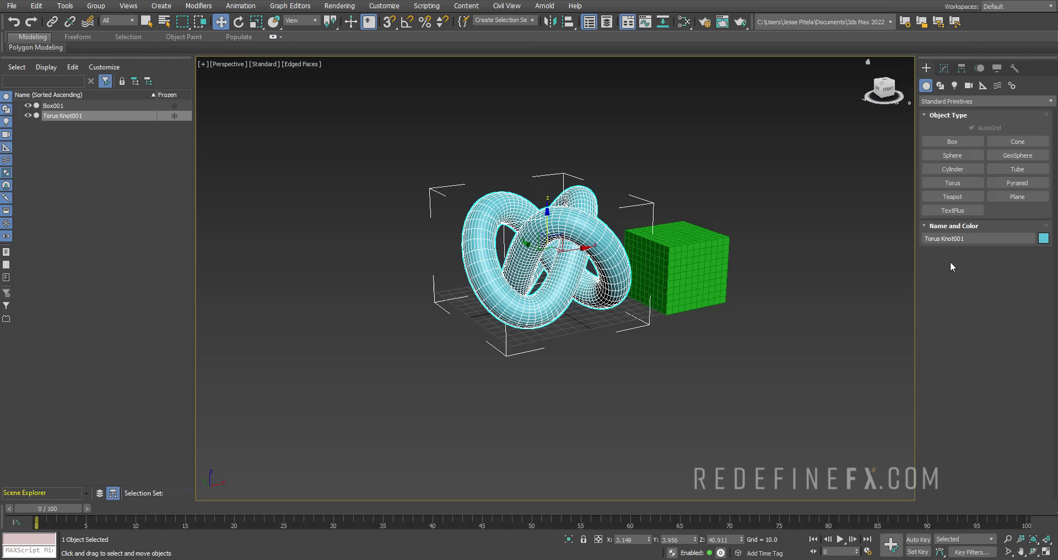
click(948, 155)
drag(791, 330, 868, 300)
right_click(870, 302)
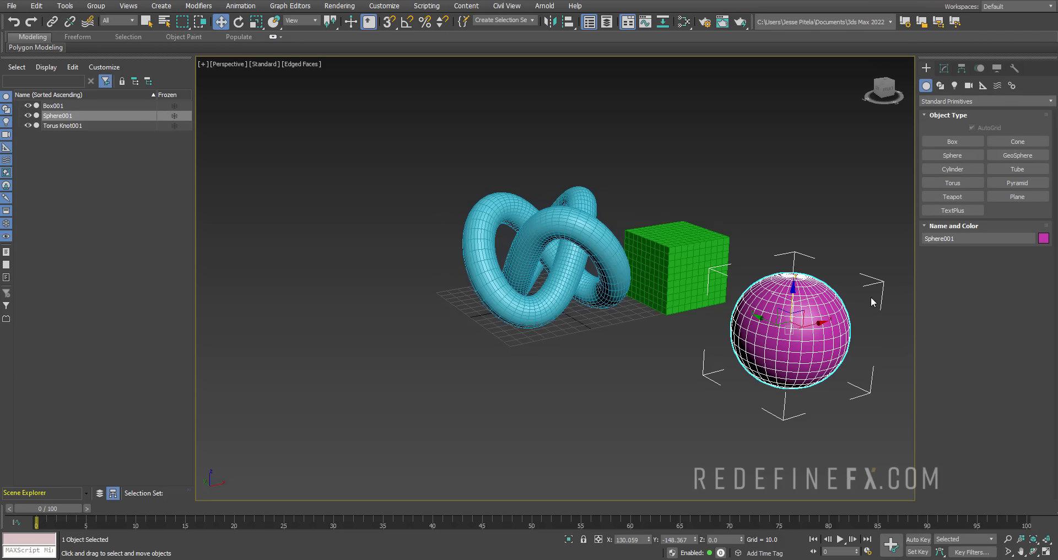
click(944, 67)
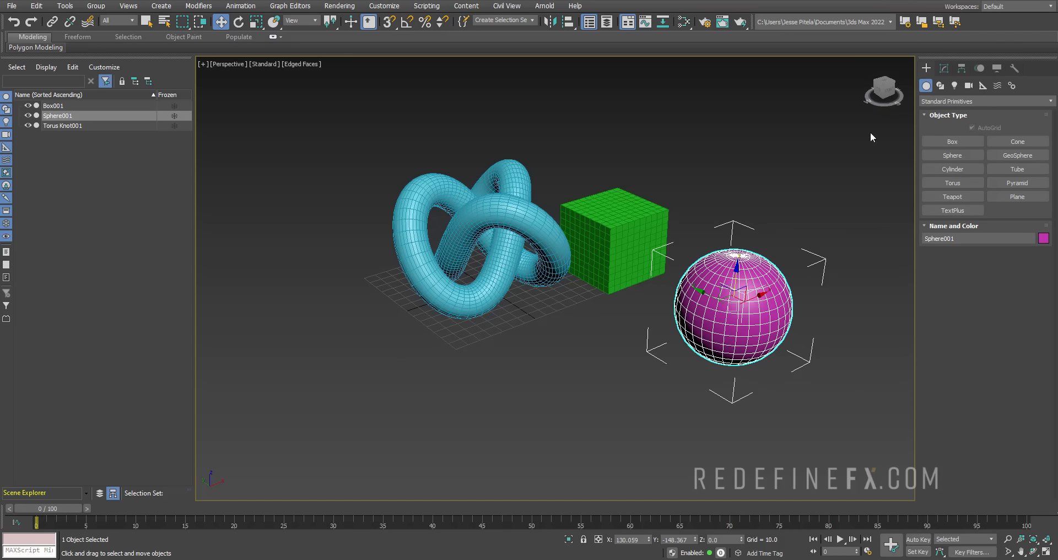
Draw a circle spline on the grid plane in front of the torus knot.
click(940, 86)
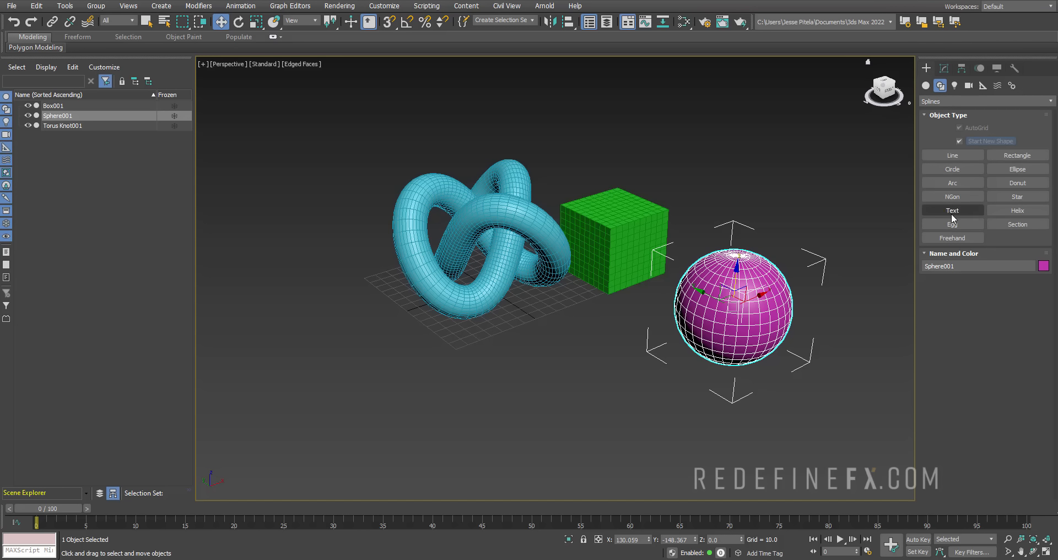
click(950, 169)
drag(395, 348, 441, 386)
right_click(863, 163)
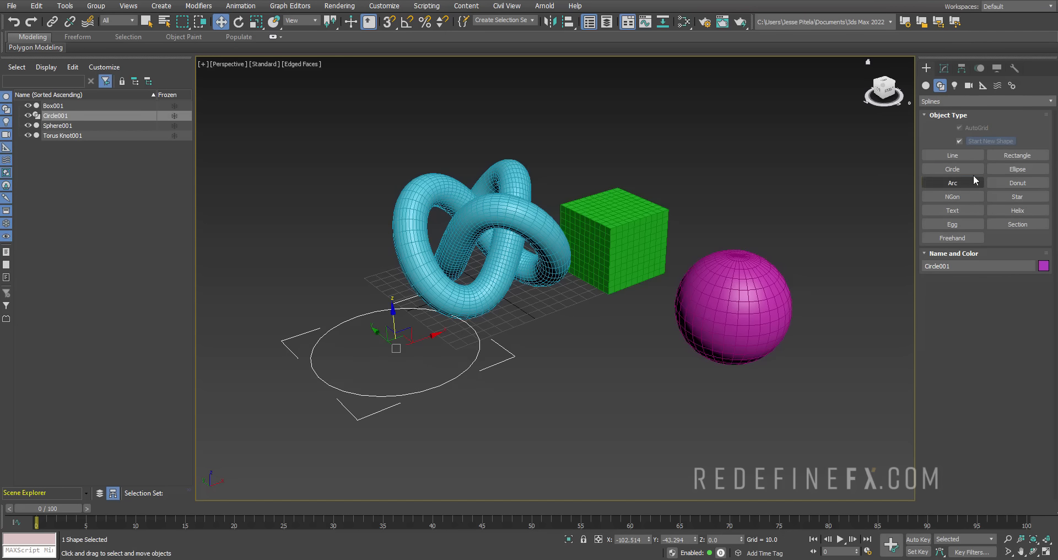
Draw a rectangle spline about 60 long and 62 wide on the grid plane near the circle.
click(1017, 155)
drag(507, 405, 498, 475)
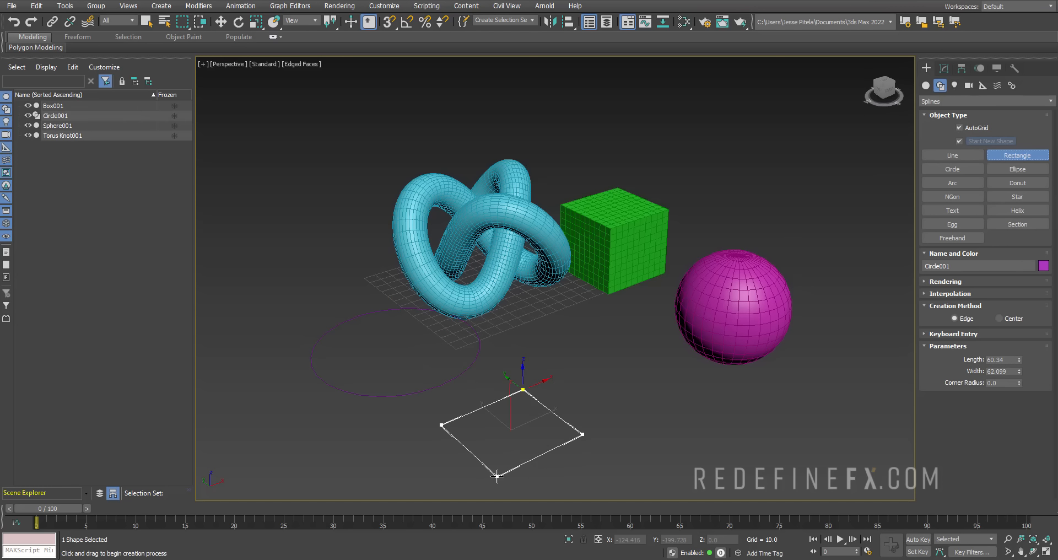
right_click(543, 374)
scroll(553, 304, down, 2)
alt+middle_drag(553, 303, 577, 310)
Examine the object types and renderer categories offered for lights, cameras, helpers, space warps and systems.
click(954, 85)
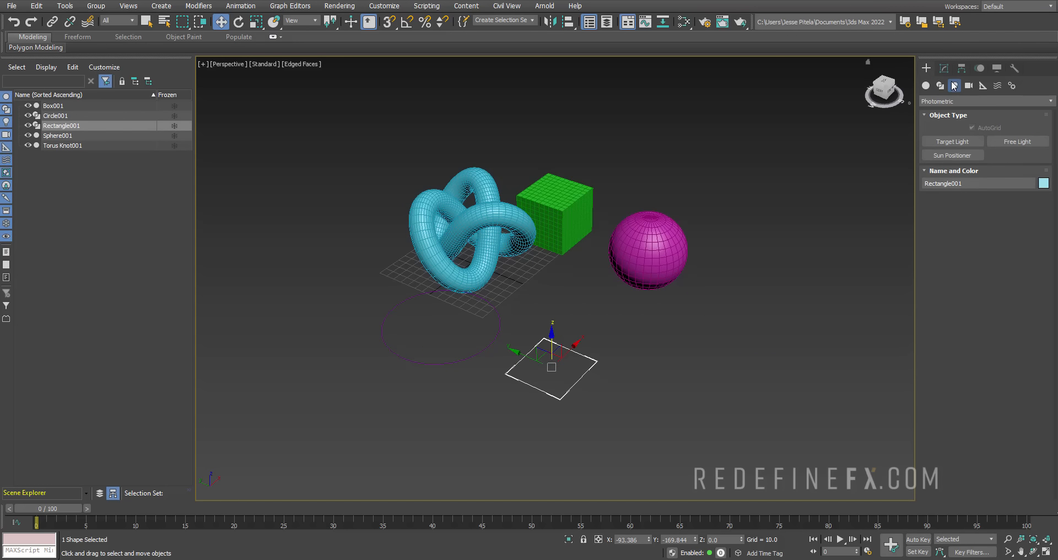
click(944, 102)
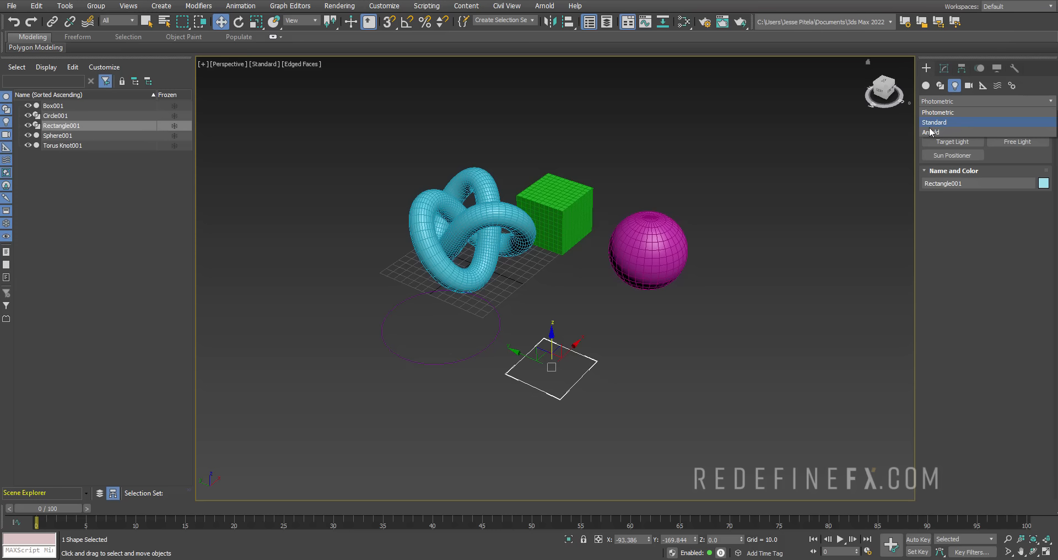
click(954, 85)
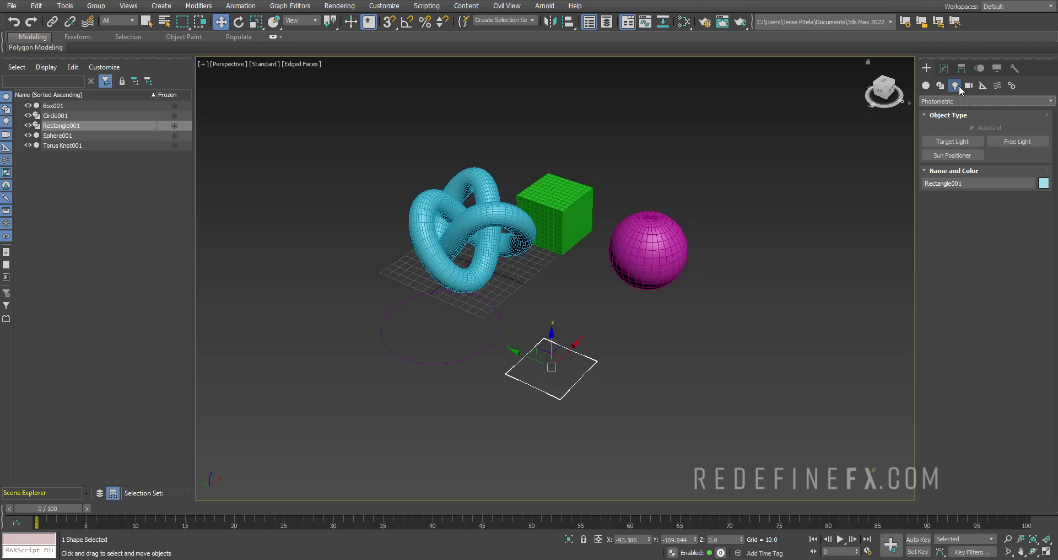
click(950, 102)
click(950, 131)
click(969, 85)
click(947, 102)
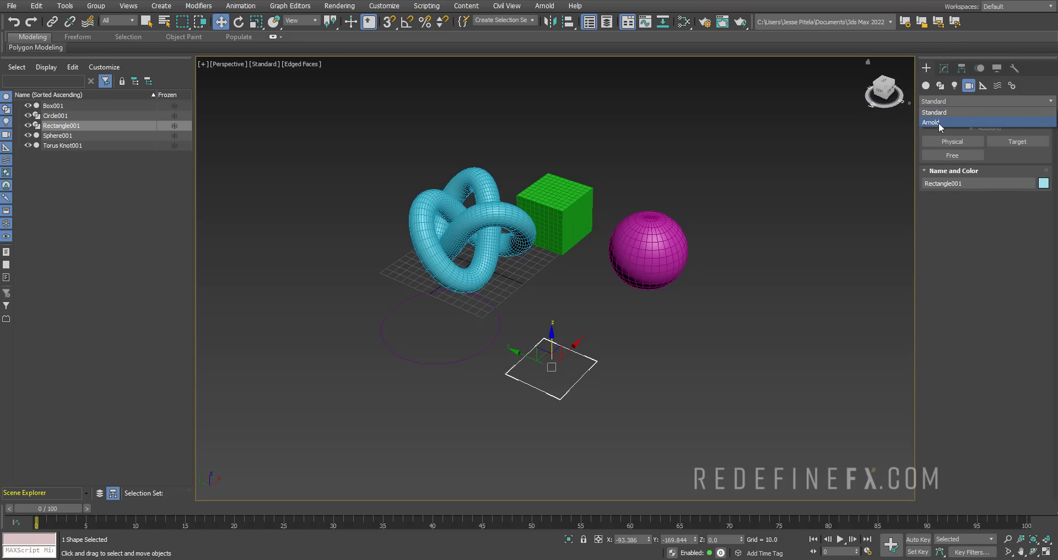
click(945, 103)
click(983, 86)
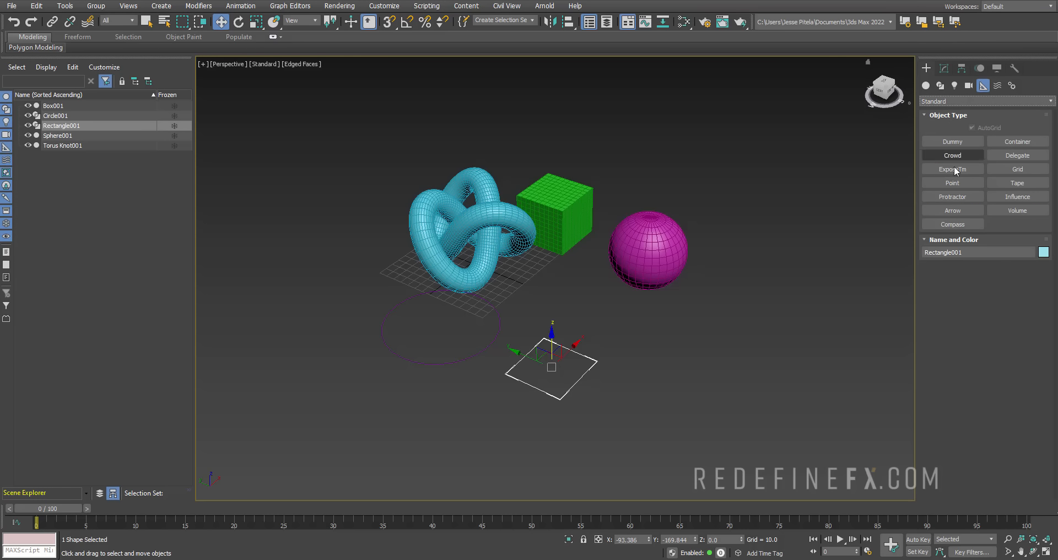
click(998, 85)
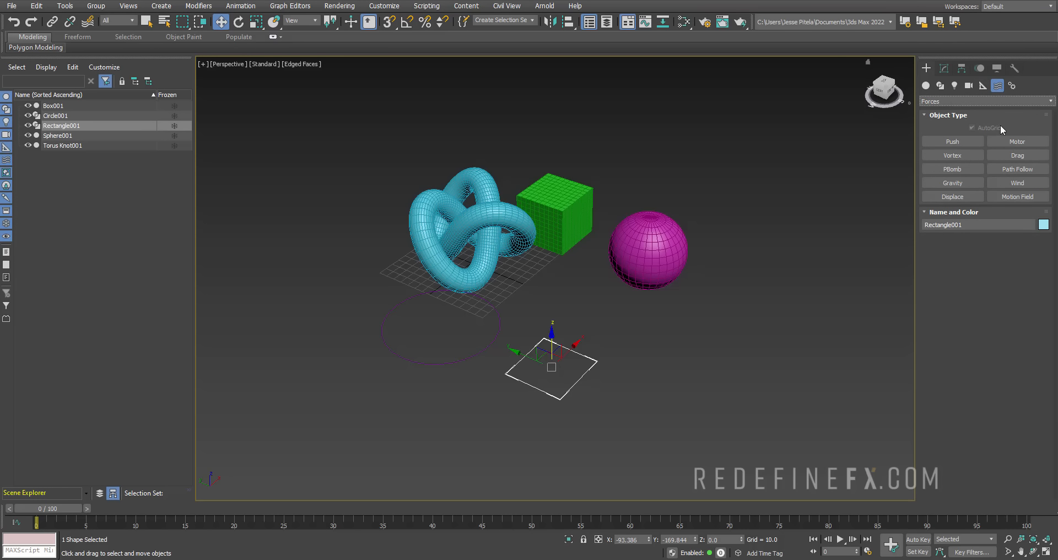
click(1012, 86)
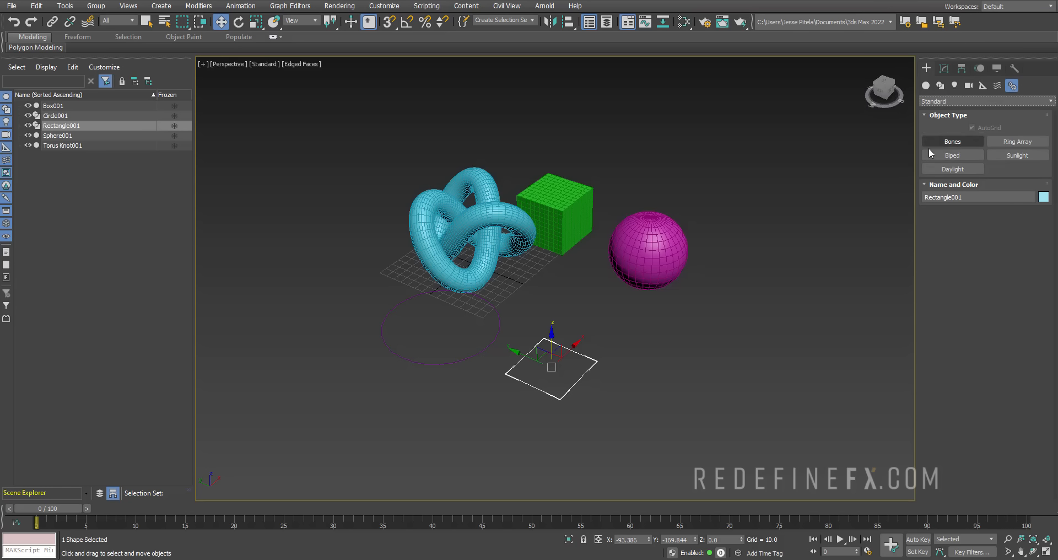
Examine the editable parameters of the sphere, box, torus knot and rectangle by selecting each object in turn.
click(926, 85)
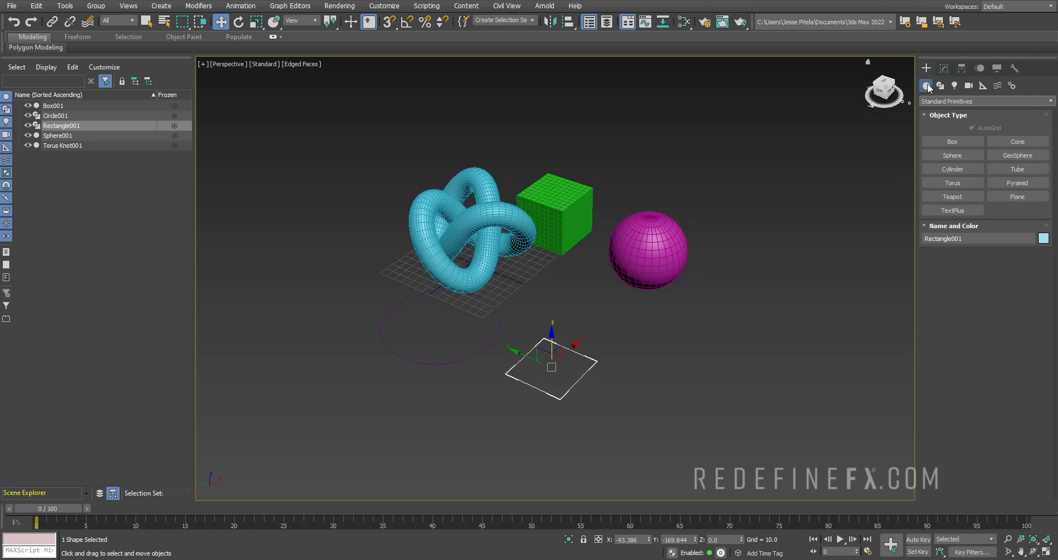
click(942, 70)
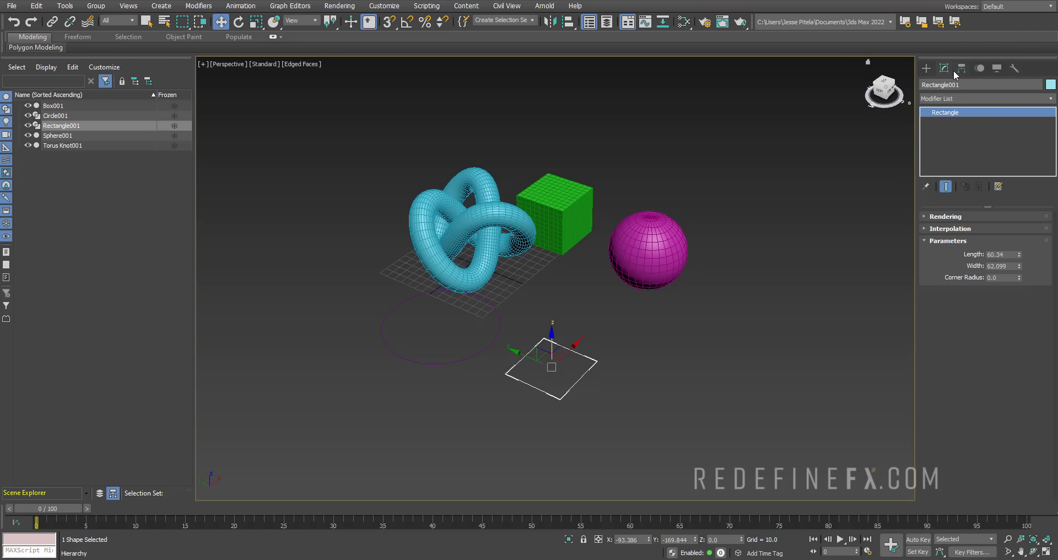
click(664, 256)
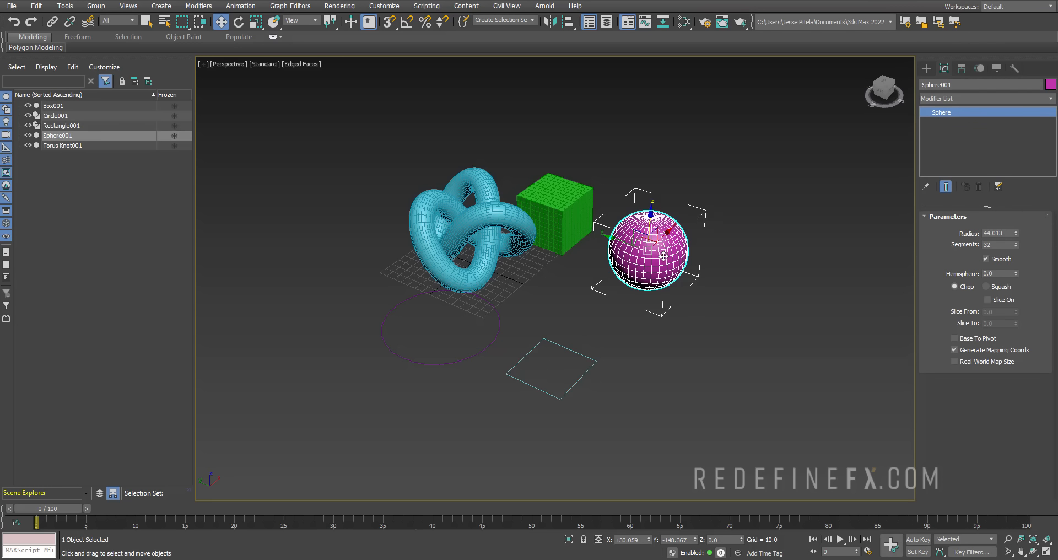
click(583, 216)
click(456, 218)
click(558, 347)
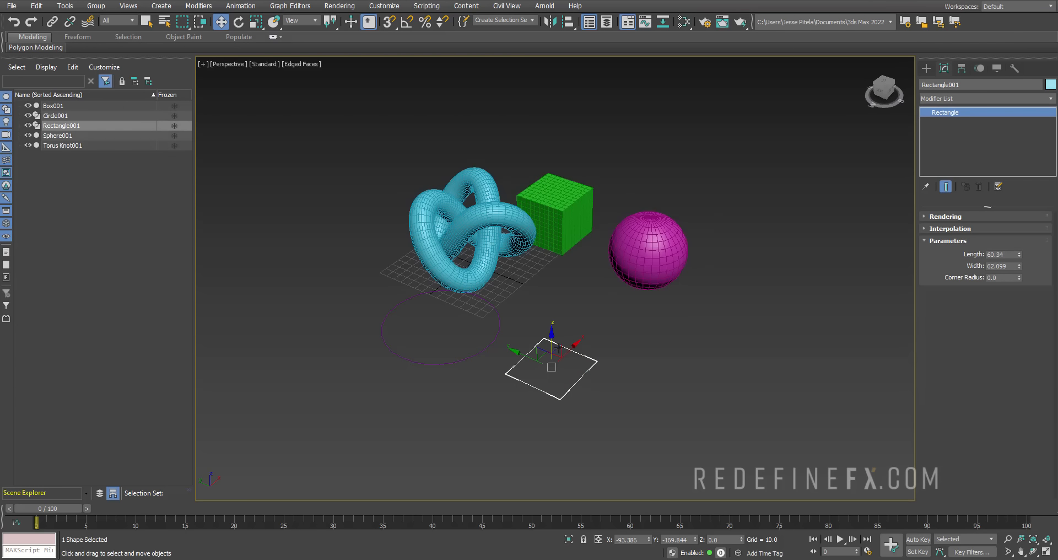
Delete the box, circle, rectangle and sphere, keeping only the torus knot in the scene.
click(480, 344)
key(Delete)
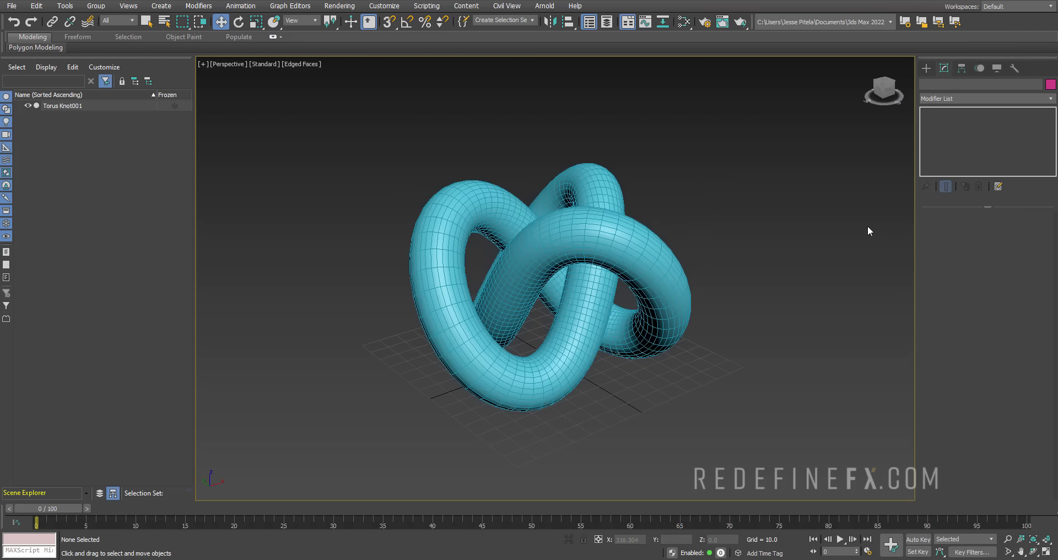
Switch from the maximized Perspective view to the four-viewport layout and activate the Front view.
key(alt+w)
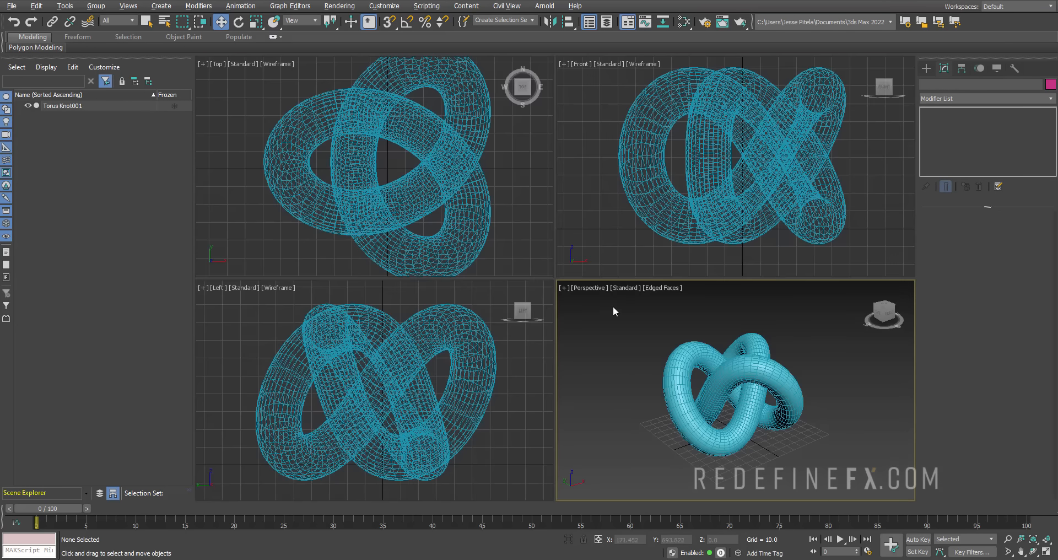
click(490, 130)
click(608, 144)
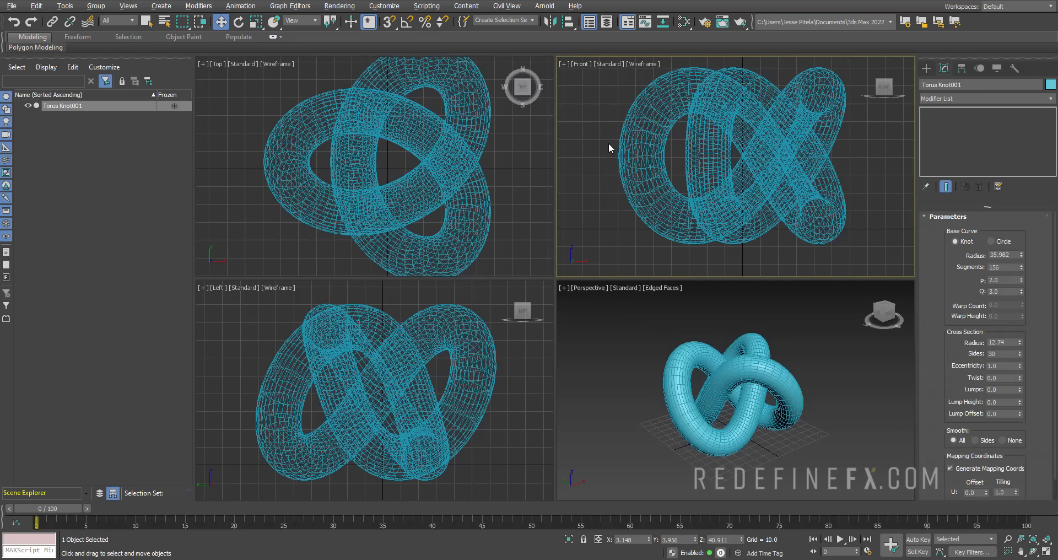
Enable the 12-Field Grid in the viewport's safe frame settings and show safe frames in the Perspective view.
click(564, 287)
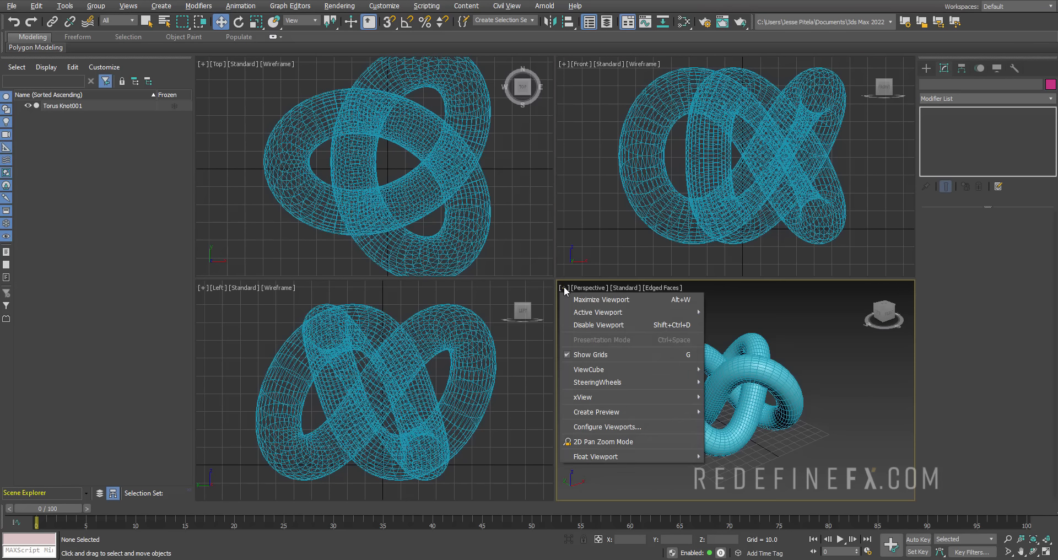
click(598, 422)
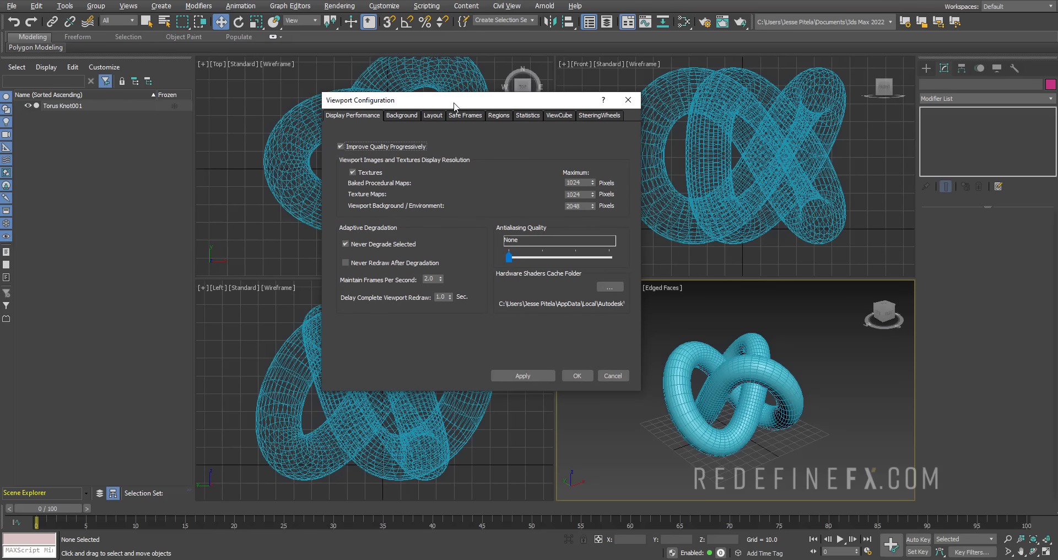
click(458, 112)
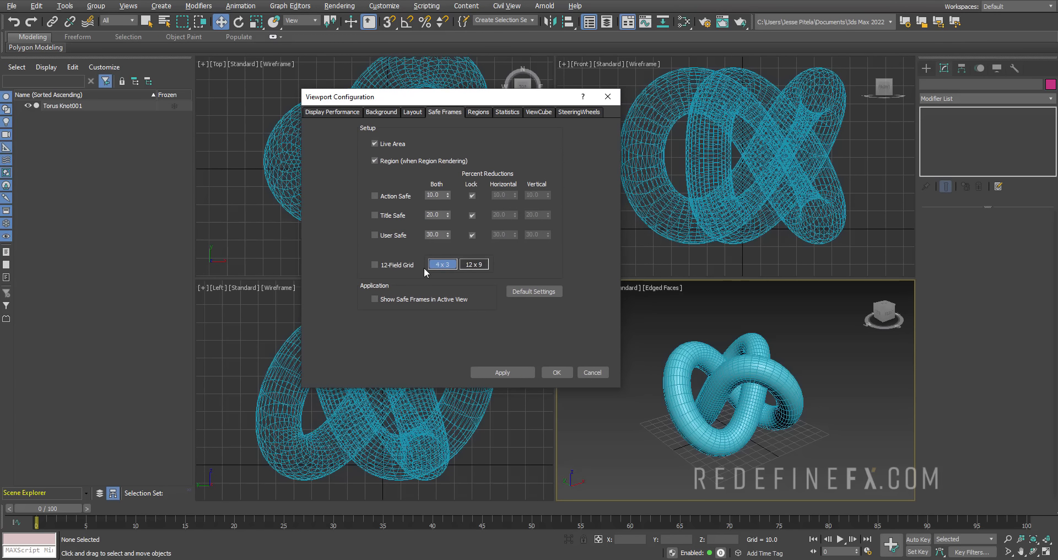
click(376, 262)
click(553, 372)
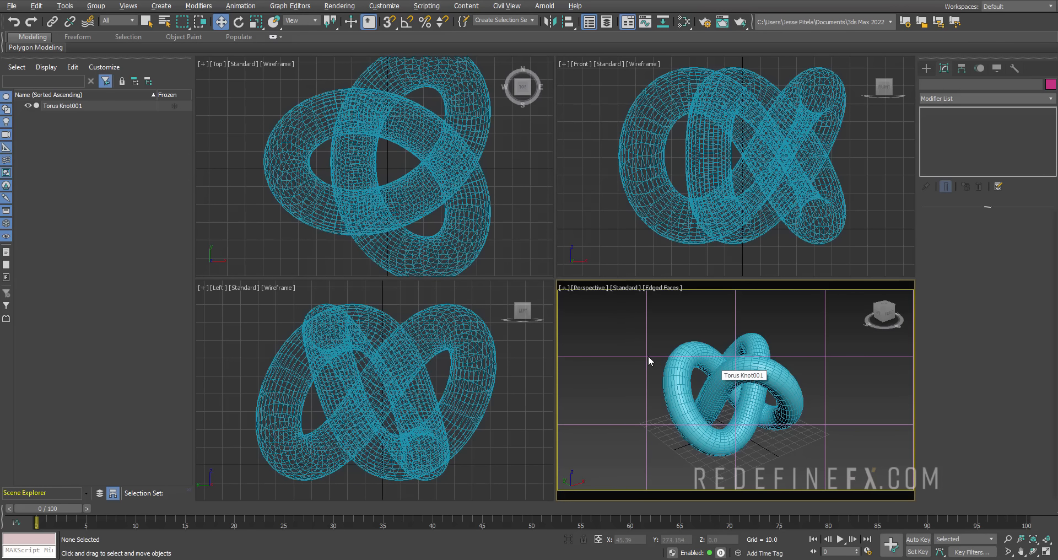
Hide the safe frames in the Perspective viewport and show them again.
click(563, 288)
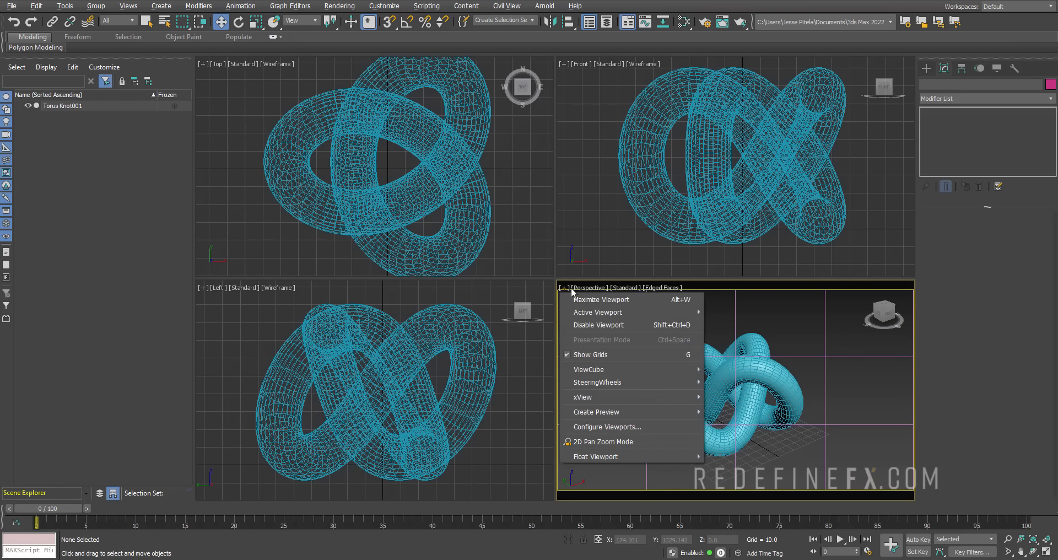
click(583, 286)
click(583, 287)
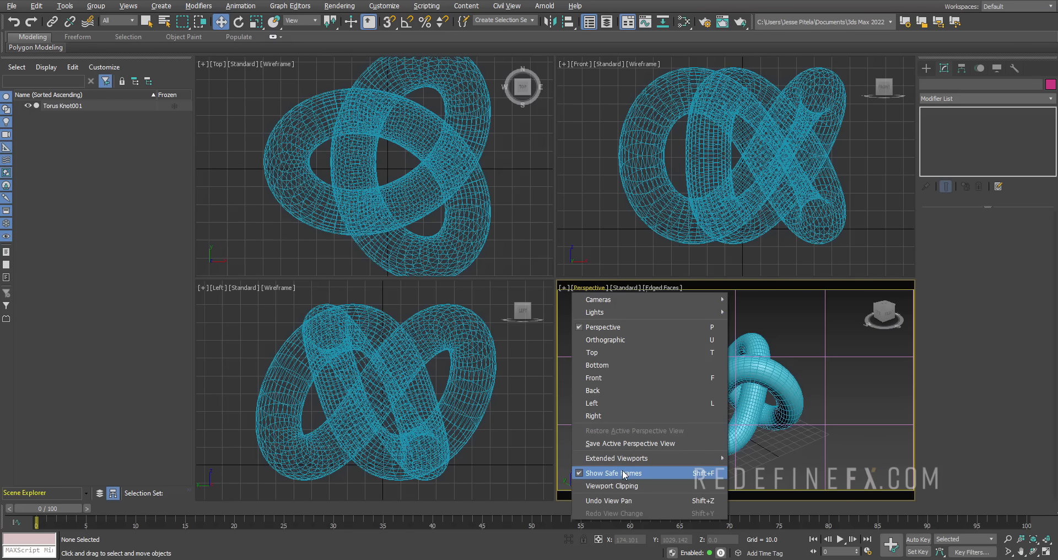
click(623, 473)
click(584, 289)
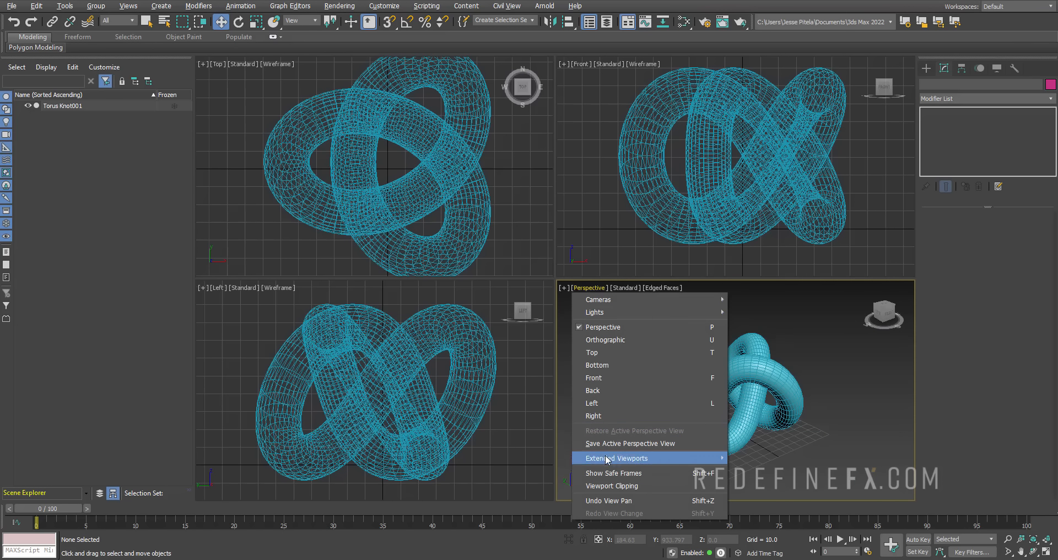
click(620, 472)
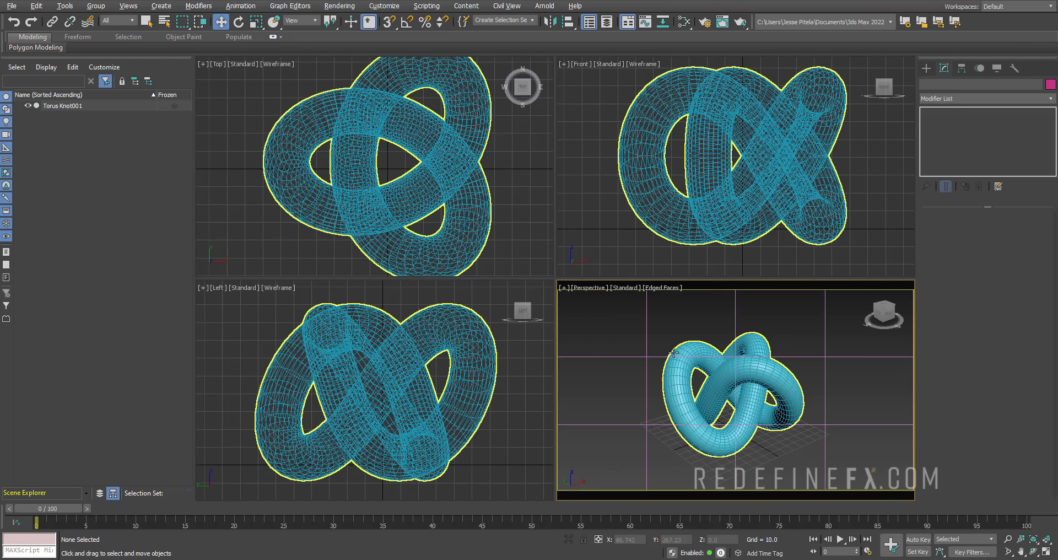
Maximize the Perspective viewport and check the torus knot's framing against the safe frame grid, toggling the frames off and on.
key(alt+w)
middle_drag(570, 242, 579, 241)
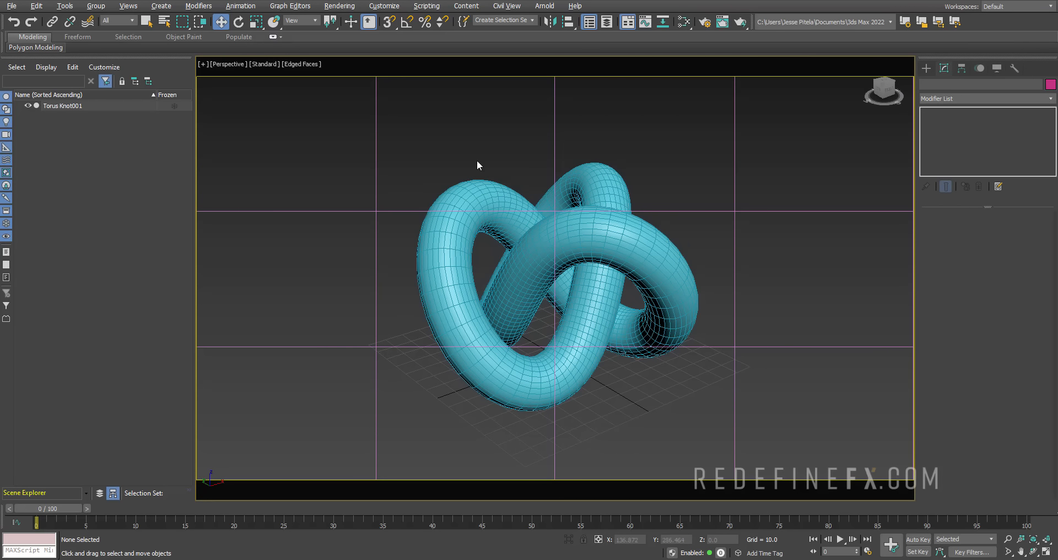
middle_drag(646, 215, 819, 172)
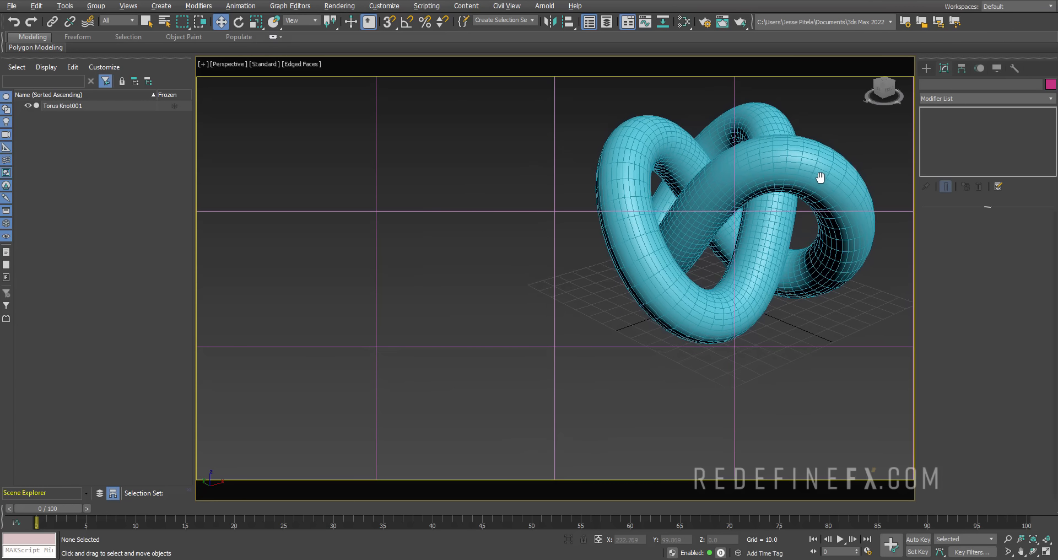
middle_drag(762, 195, 585, 254)
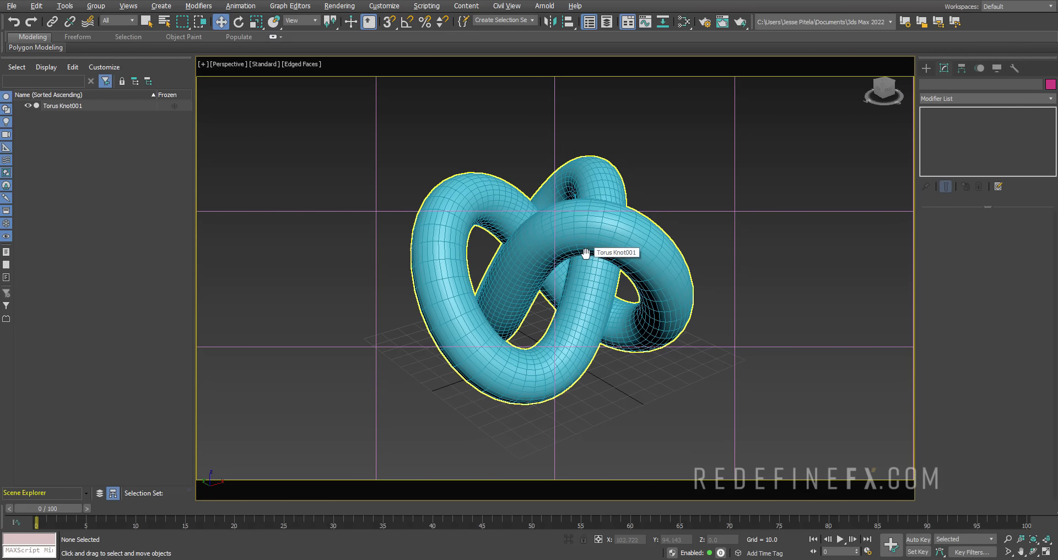
key(shift+f)
key(shift+f)
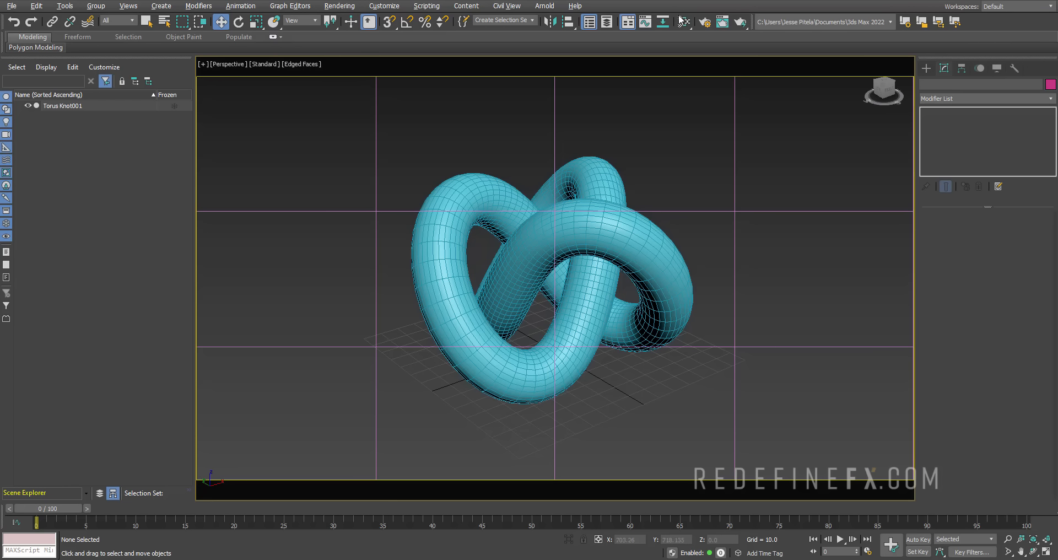
Review the output width and height in the Render Setup dialog, moving it clear of the view, and close it.
click(703, 22)
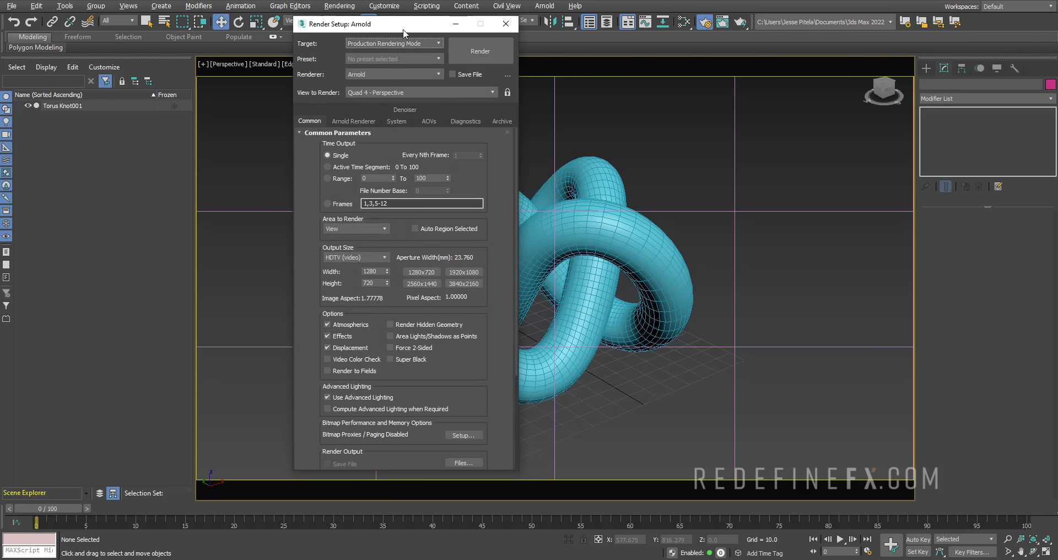
drag(404, 31, 391, 24)
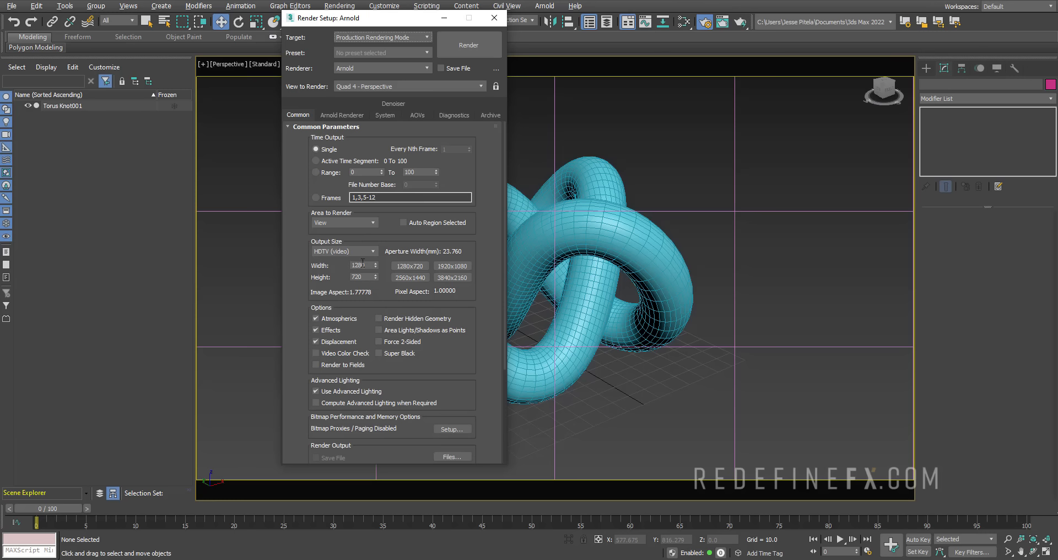
drag(364, 24, 202, 37)
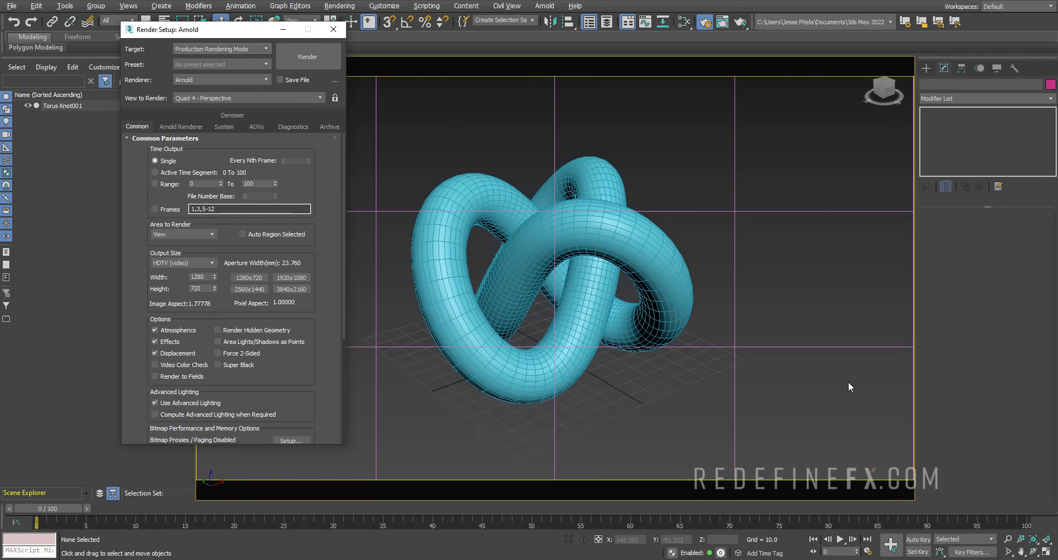
drag(309, 29, 429, 106)
click(454, 108)
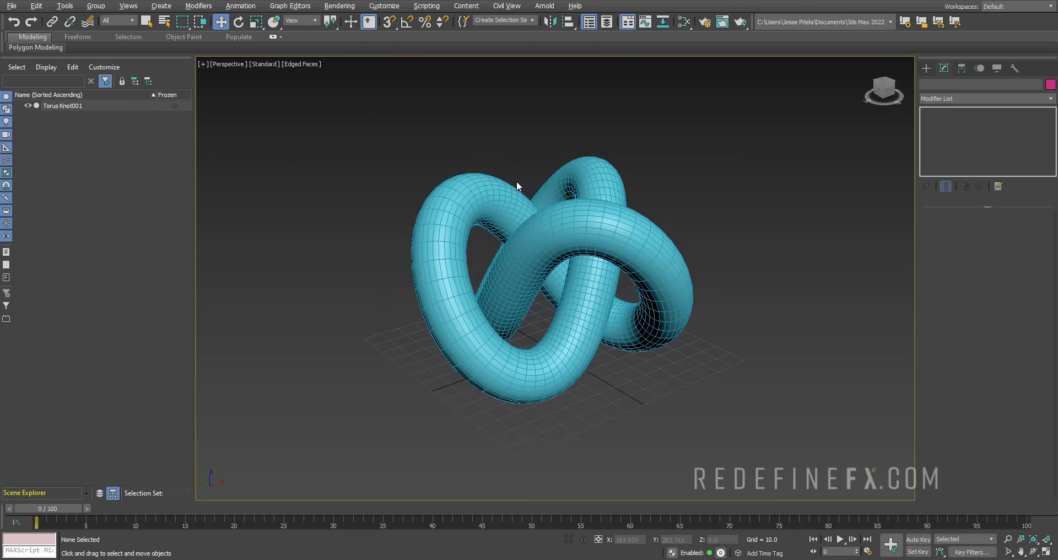
Turn off the Perspective view's safe frames, return to the four-viewport layout and activate the individual views in turn.
key(shift+f)
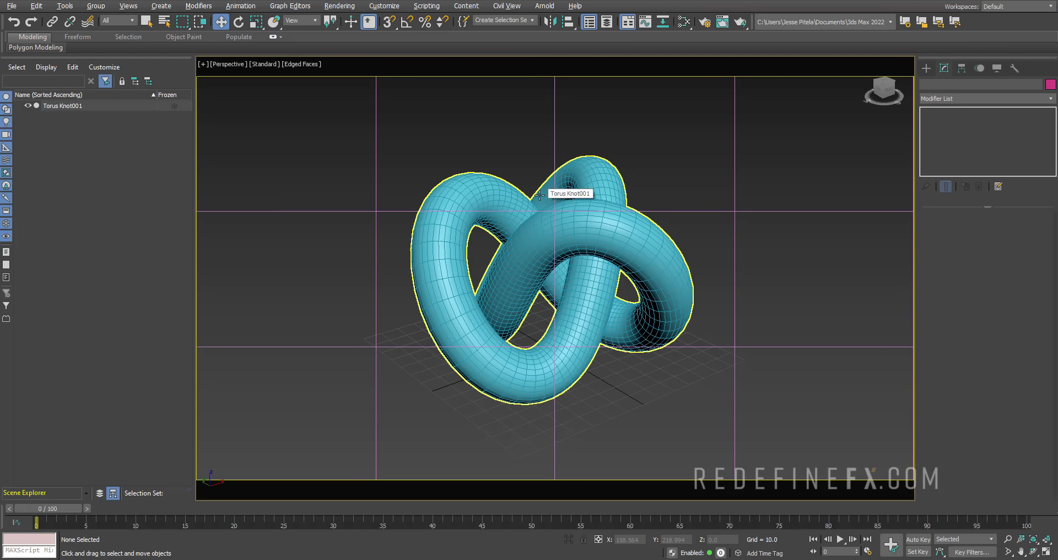
key(alt+w)
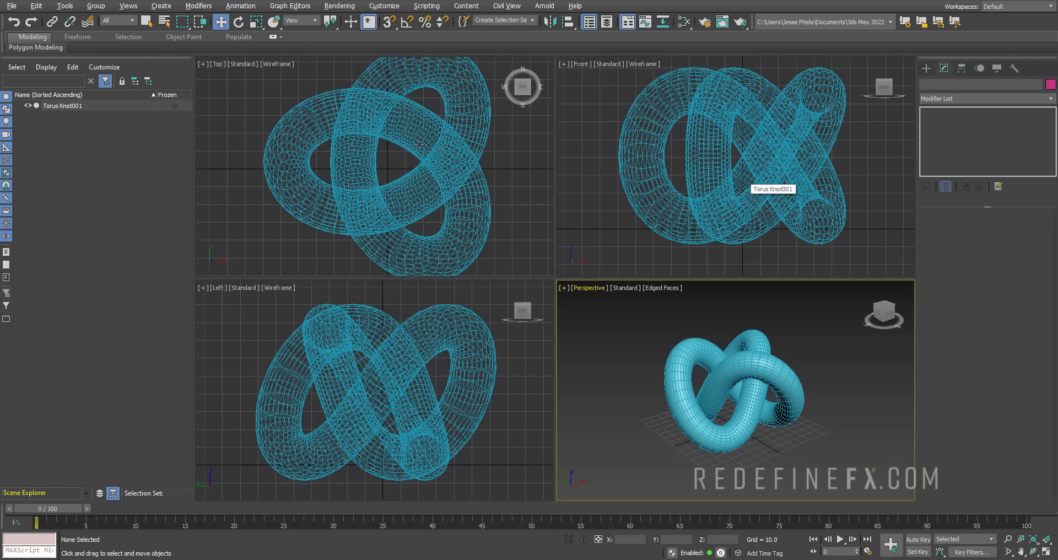
click(504, 139)
click(584, 129)
click(659, 348)
click(476, 329)
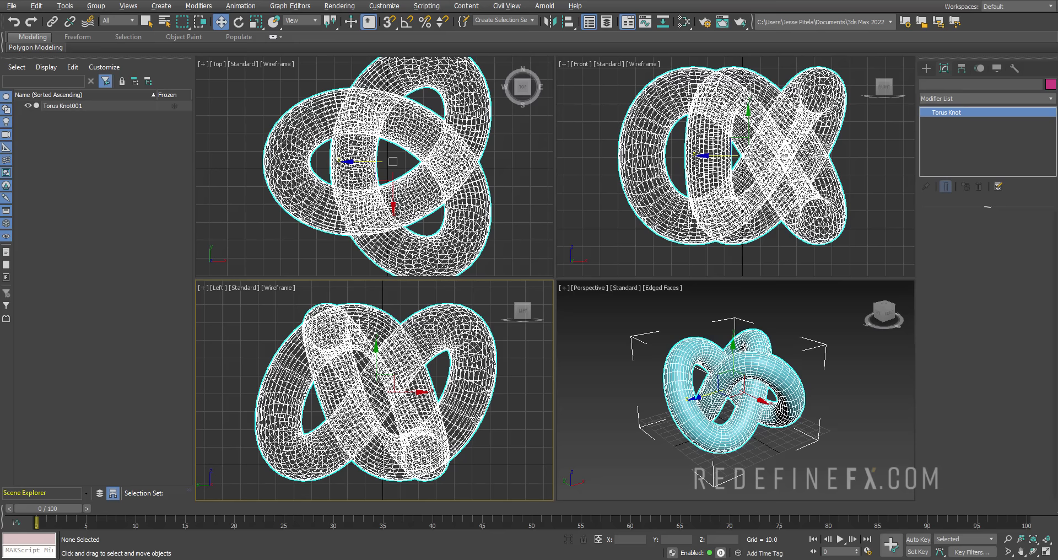
click(601, 212)
click(567, 297)
Change the viewport layout to stacked Top, Front and Left views beside one large Perspective view.
click(563, 287)
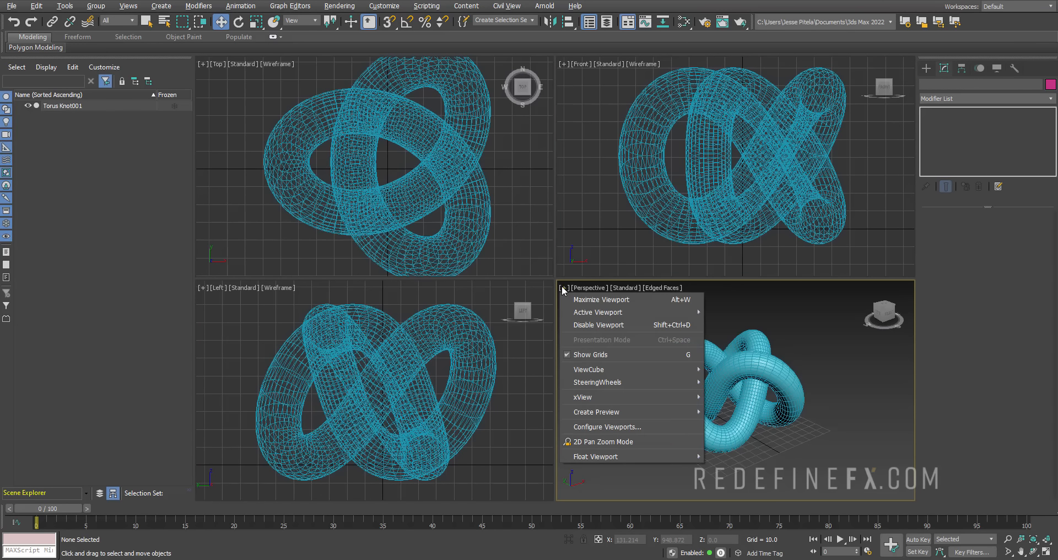
click(596, 427)
drag(500, 134, 398, 82)
click(450, 141)
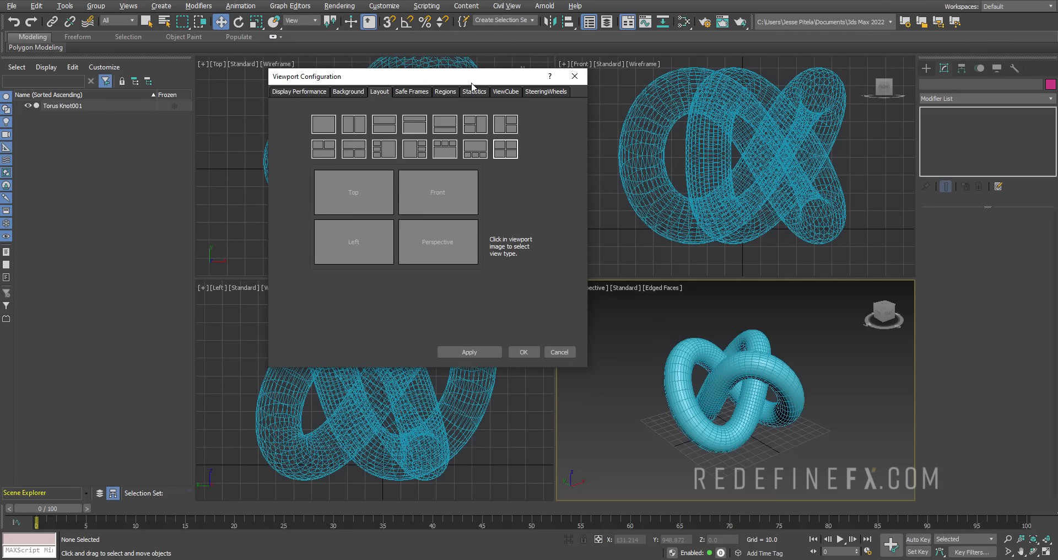
drag(471, 84, 452, 83)
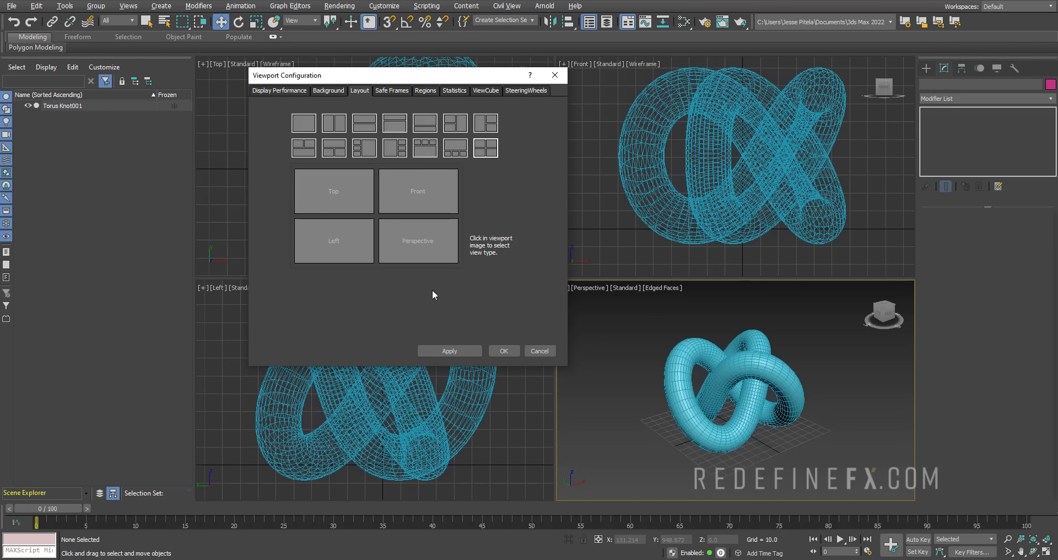
click(365, 153)
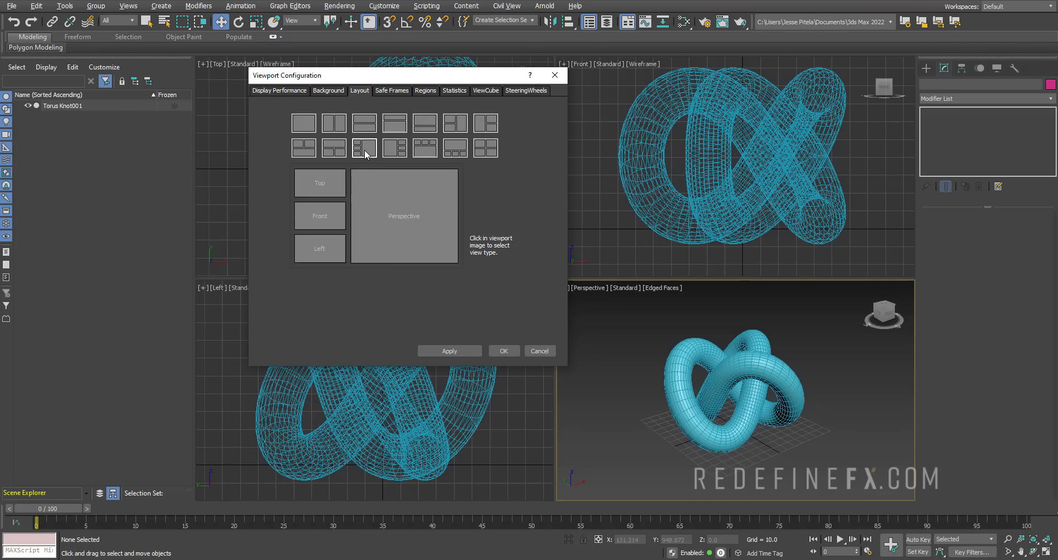
click(496, 351)
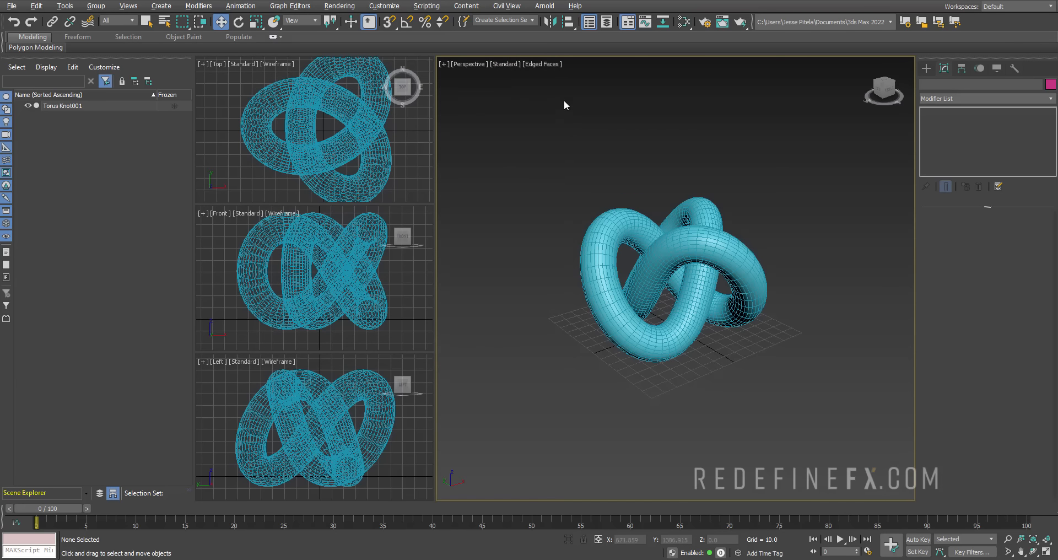
Try out the new layout by panning and zooming the Perspective view and activating the Top, Front and Left views.
middle_drag(663, 197, 654, 205)
scroll(640, 236, up, 3)
middle_drag(639, 238, 656, 226)
scroll(657, 226, down, 3)
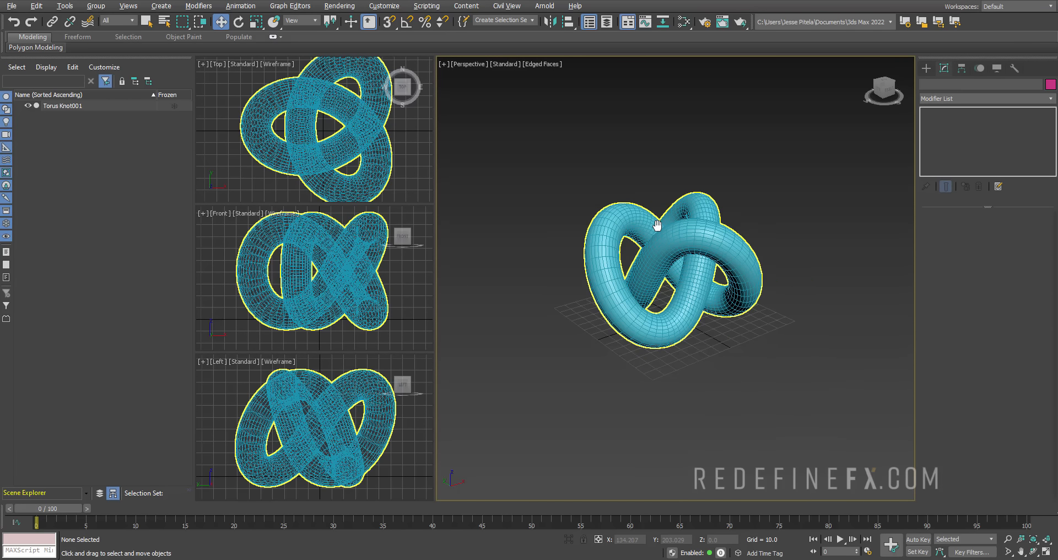
click(287, 124)
click(225, 253)
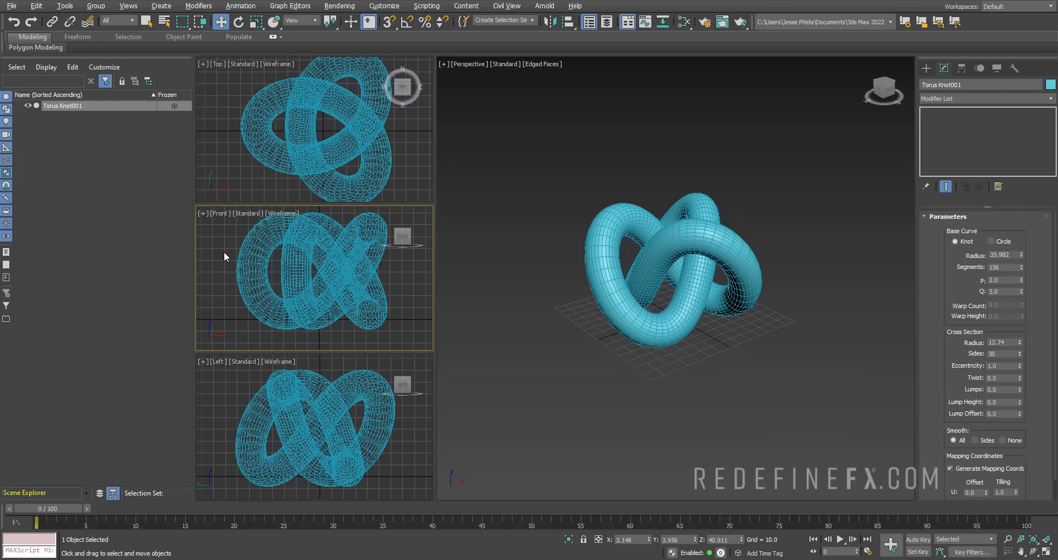
click(220, 369)
click(216, 301)
click(213, 183)
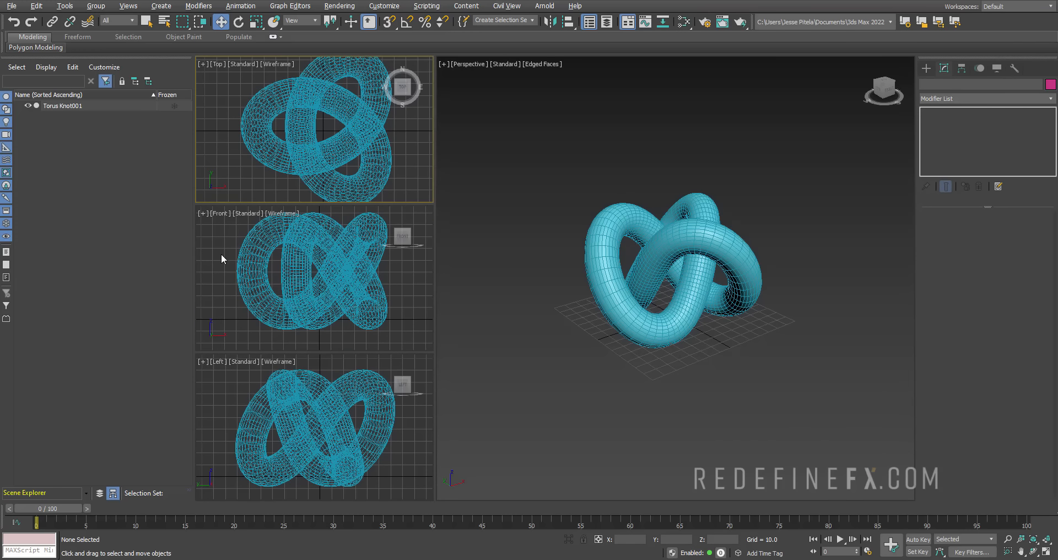
click(223, 257)
click(217, 368)
click(564, 256)
middle_drag(538, 201, 529, 165)
scroll(633, 210, up, 4)
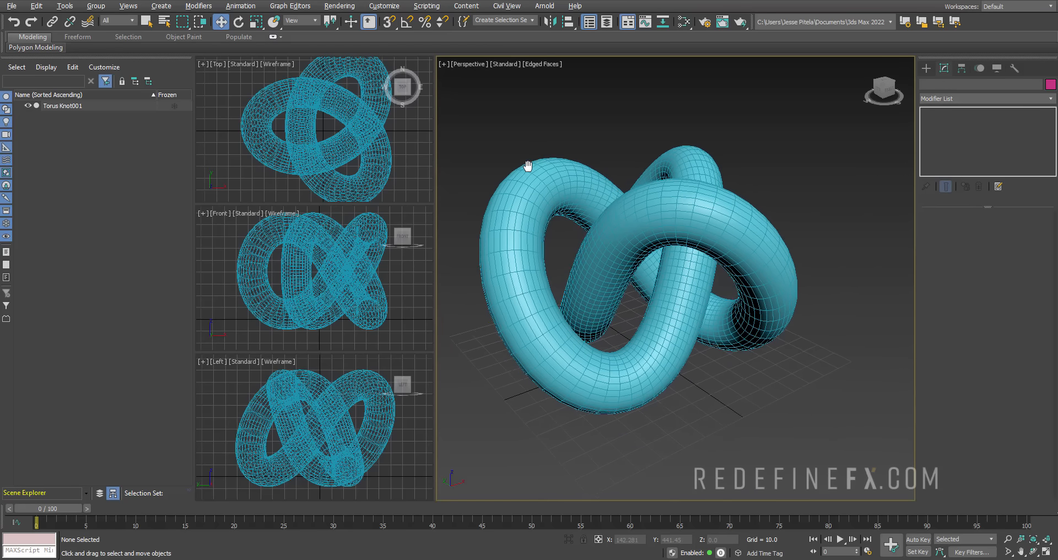
middle_drag(680, 187, 690, 184)
click(691, 178)
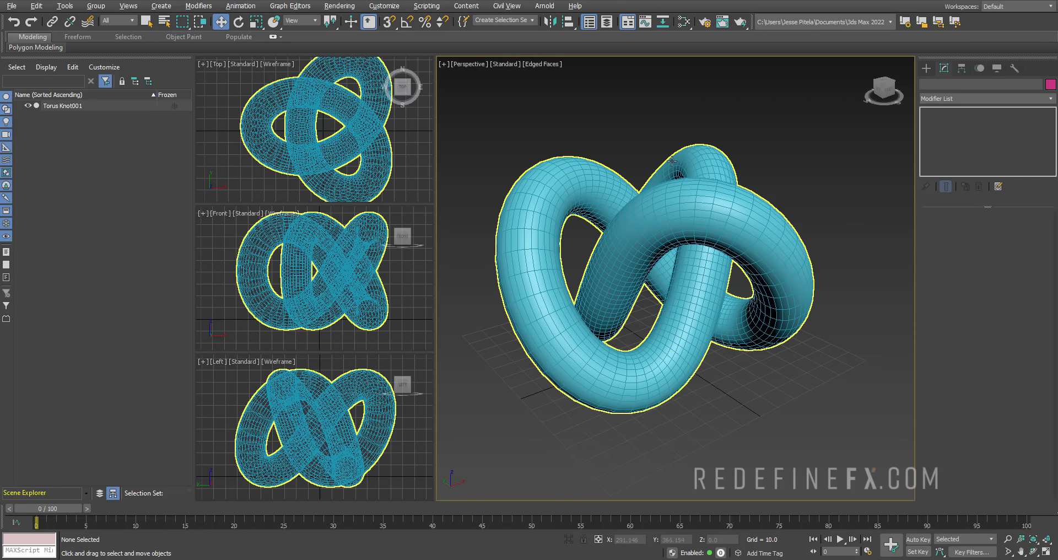
scroll(685, 181, up, 3)
scroll(706, 172, down, 3)
scroll(706, 172, up, 3)
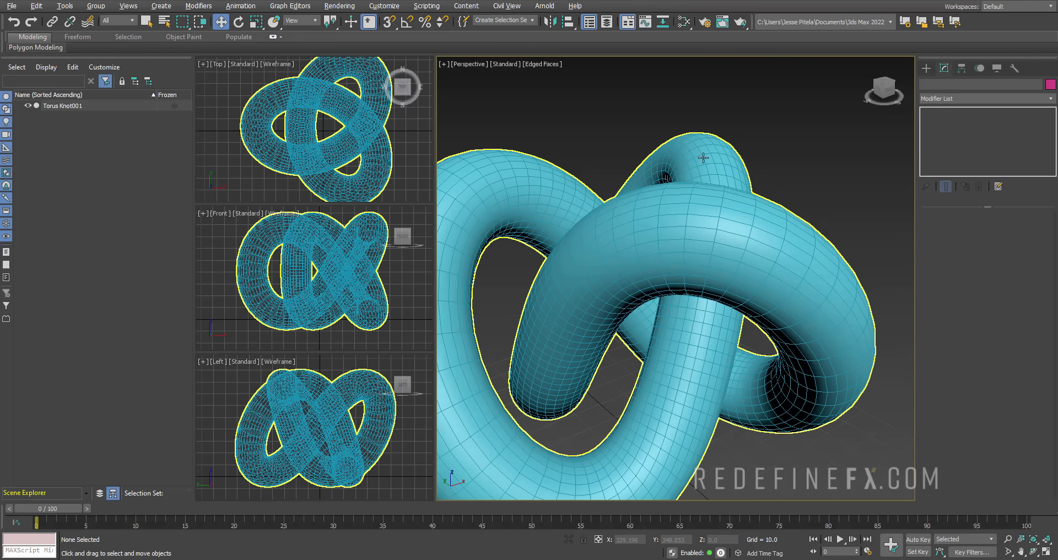
scroll(740, 155, down, 3)
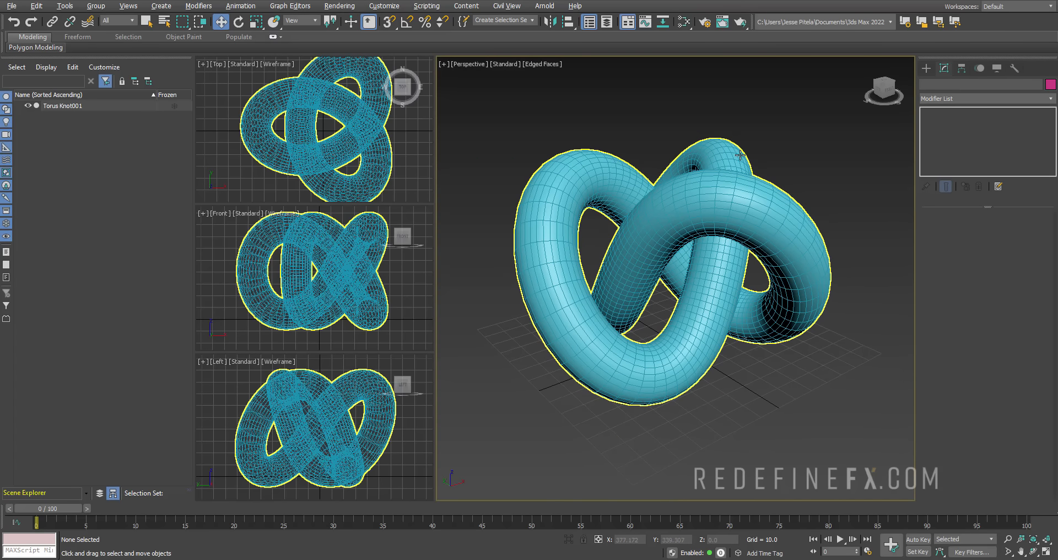
Preview several viewport layouts and apply the arrangement of four equal Top, Front, Left and Perspective views.
click(443, 64)
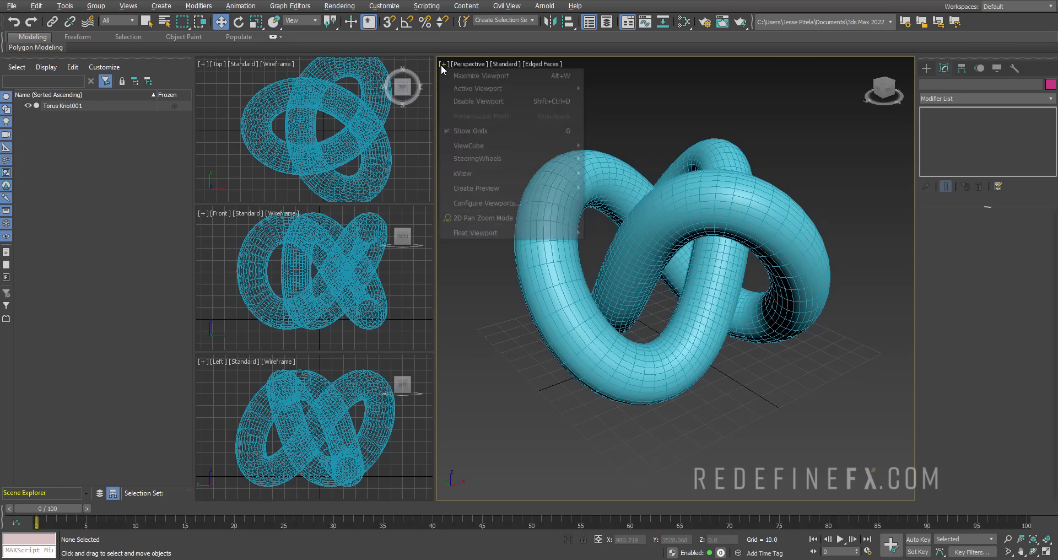
click(488, 203)
drag(477, 131, 459, 130)
click(467, 178)
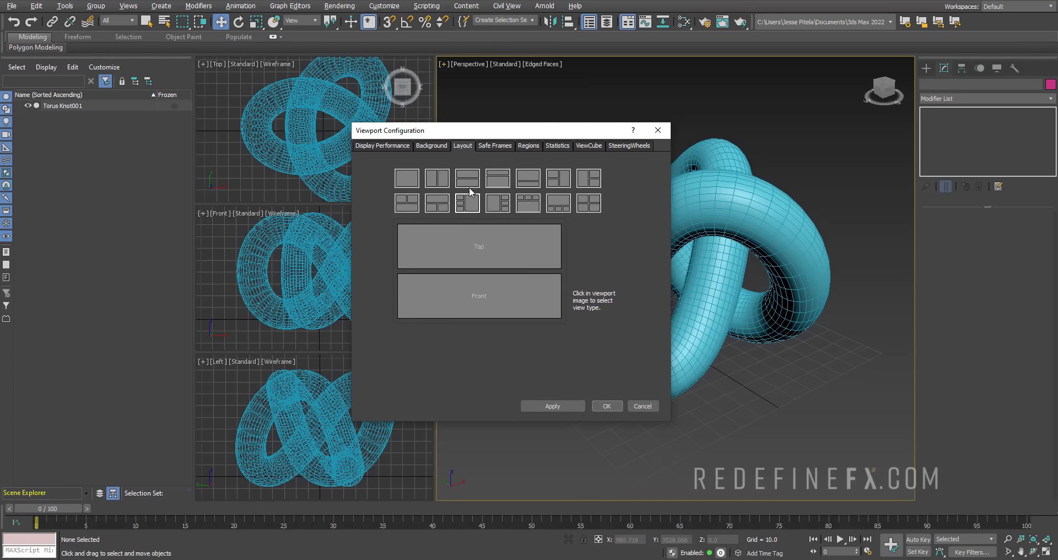
click(498, 178)
click(528, 178)
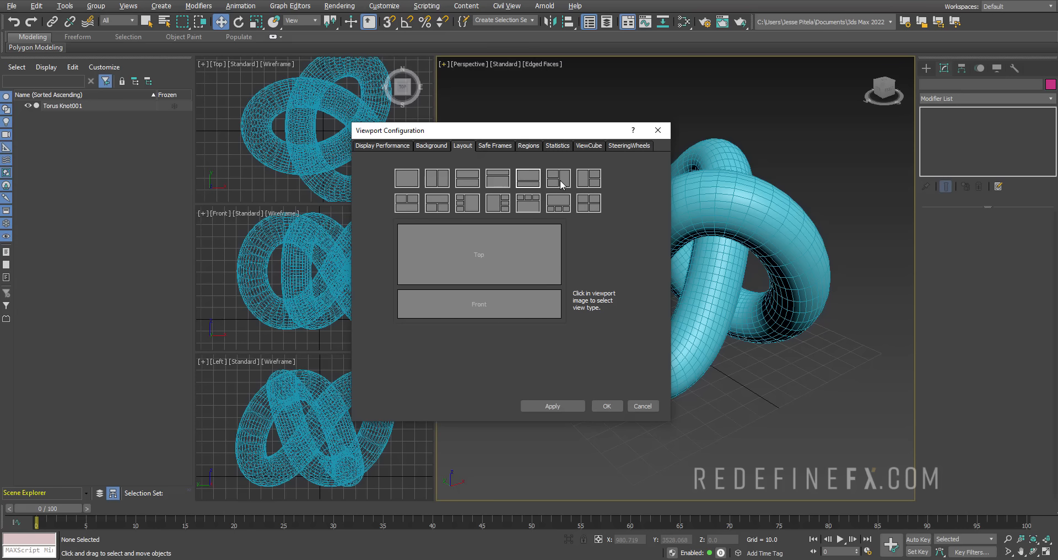
click(557, 210)
click(524, 205)
click(436, 202)
click(588, 204)
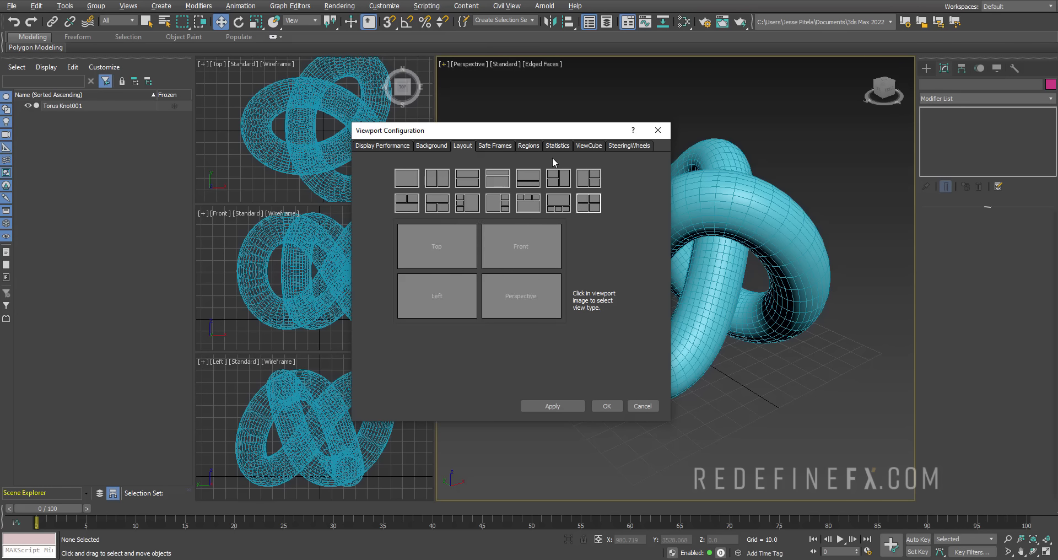
drag(557, 136, 579, 136)
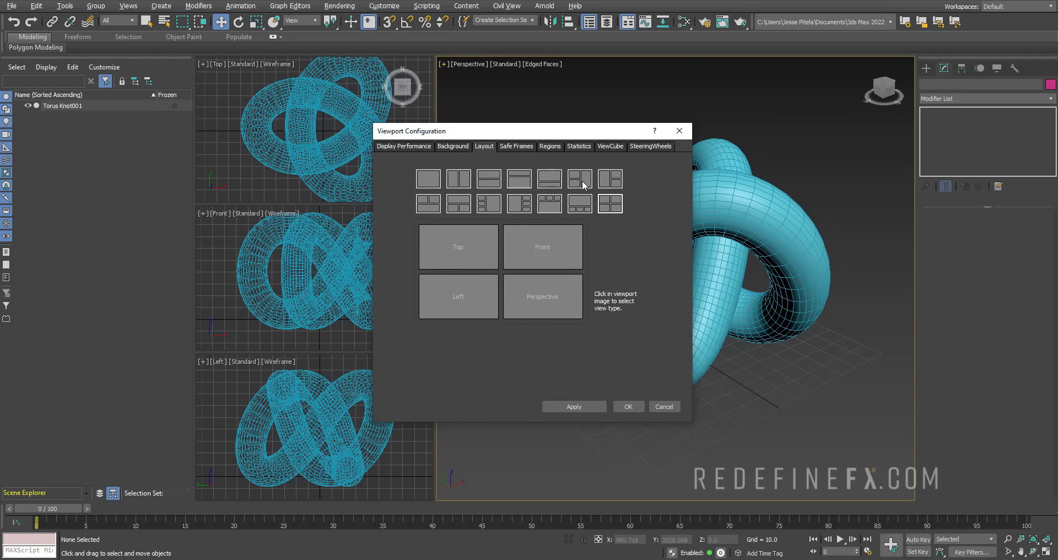
click(628, 406)
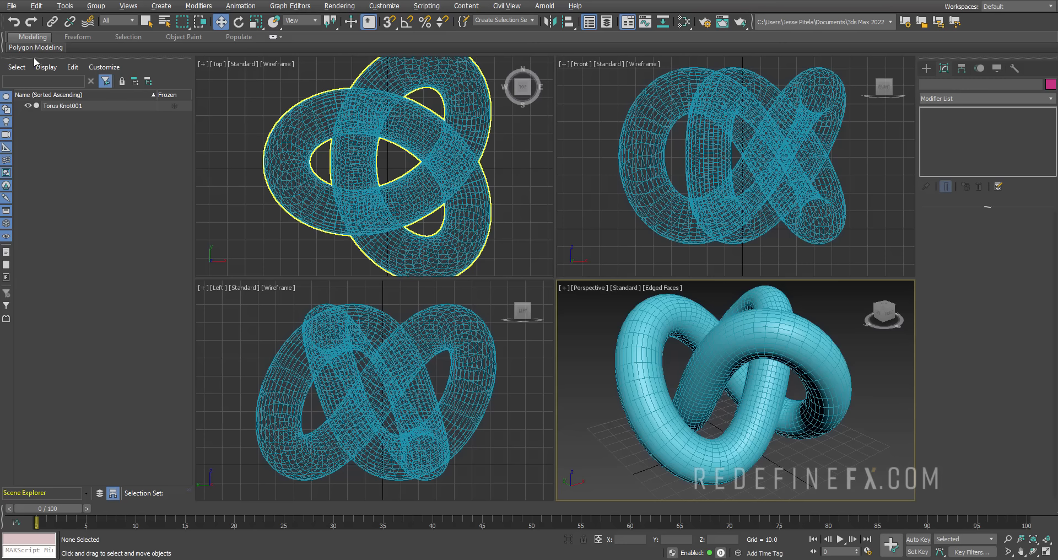
Undock and close the Scene Explorer, and narrow the command panel to give the viewports more room.
drag(19, 60, 176, 88)
click(335, 89)
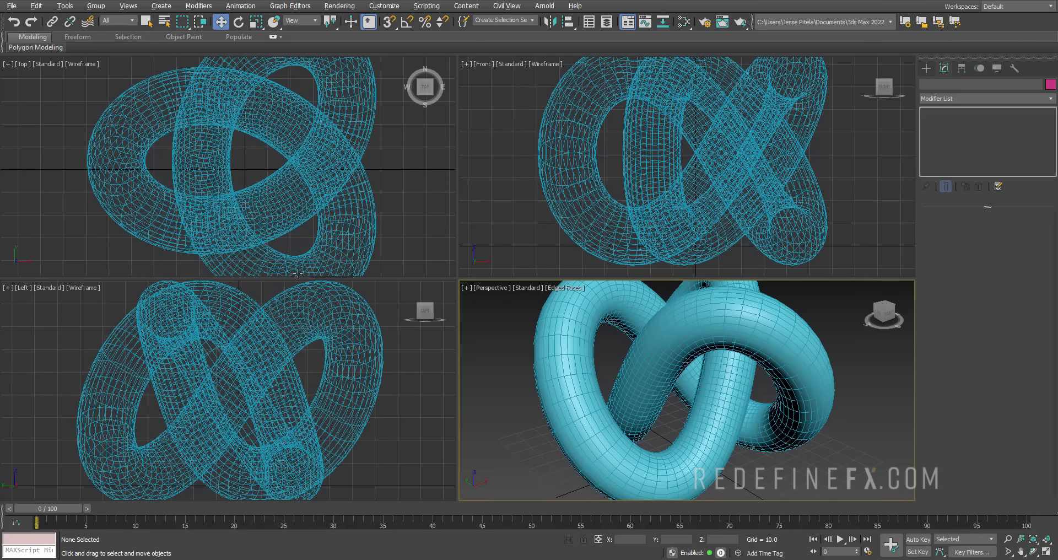
drag(918, 266, 955, 267)
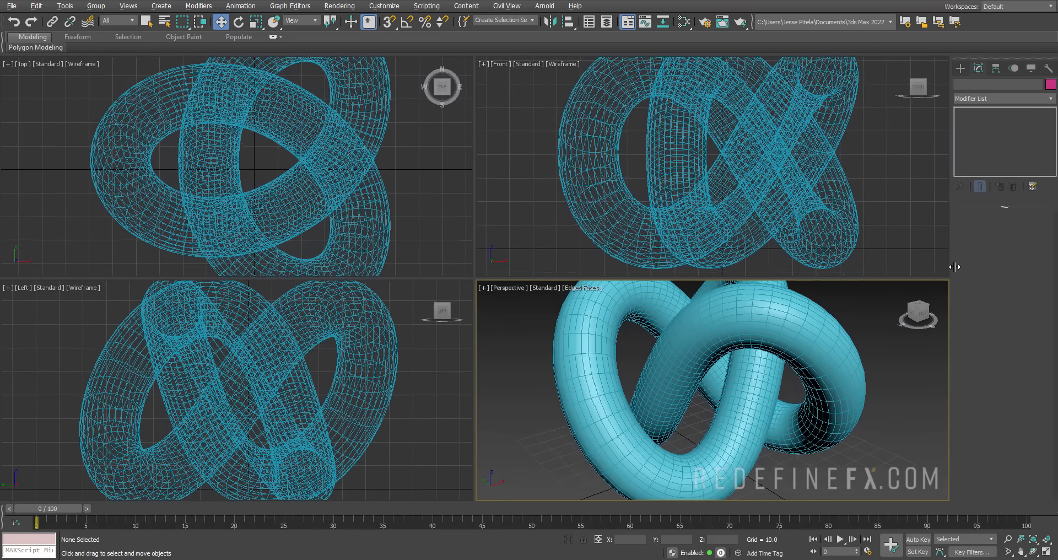
Maximize the Perspective view, then select the torus knot and clear the selection again.
click(755, 326)
scroll(703, 354, down, 3)
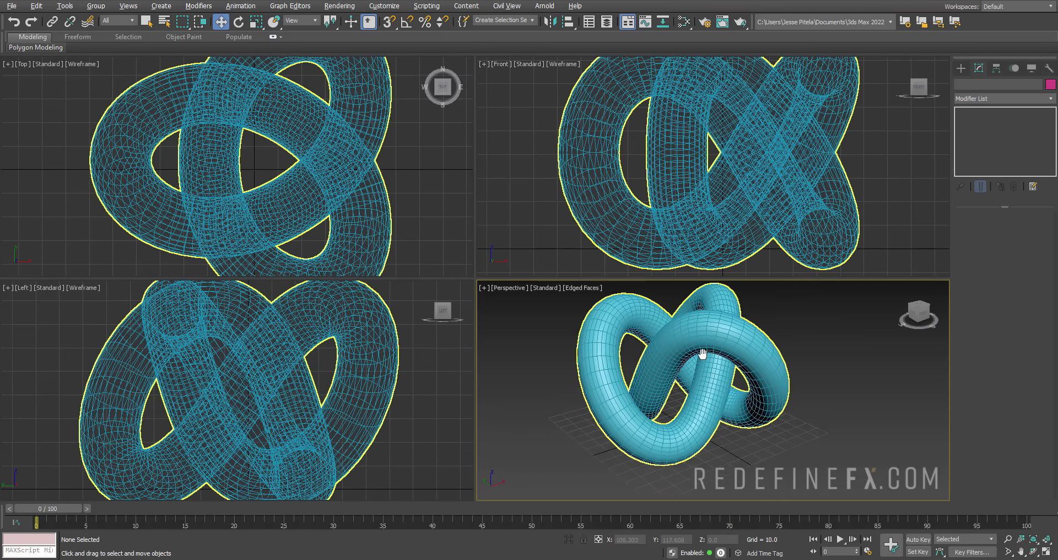
scroll(703, 354, up, 1)
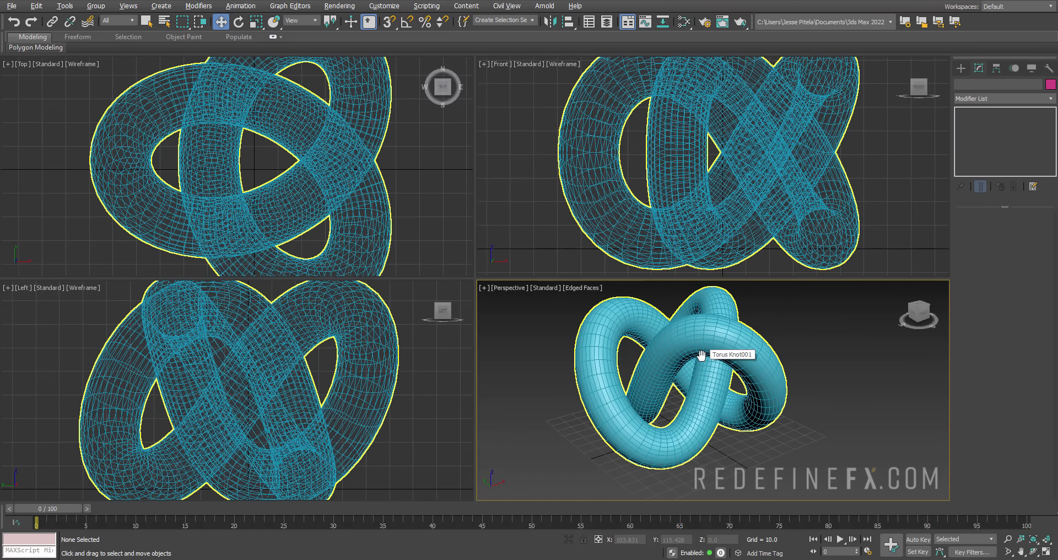
key(alt+w)
scroll(474, 204, down, 4)
middle_drag(474, 204, 506, 256)
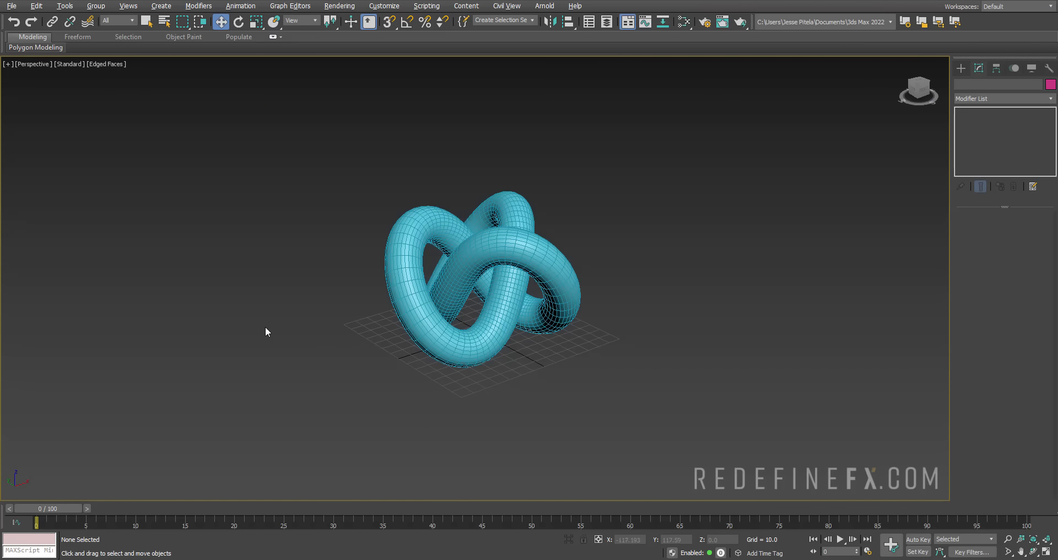
click(407, 266)
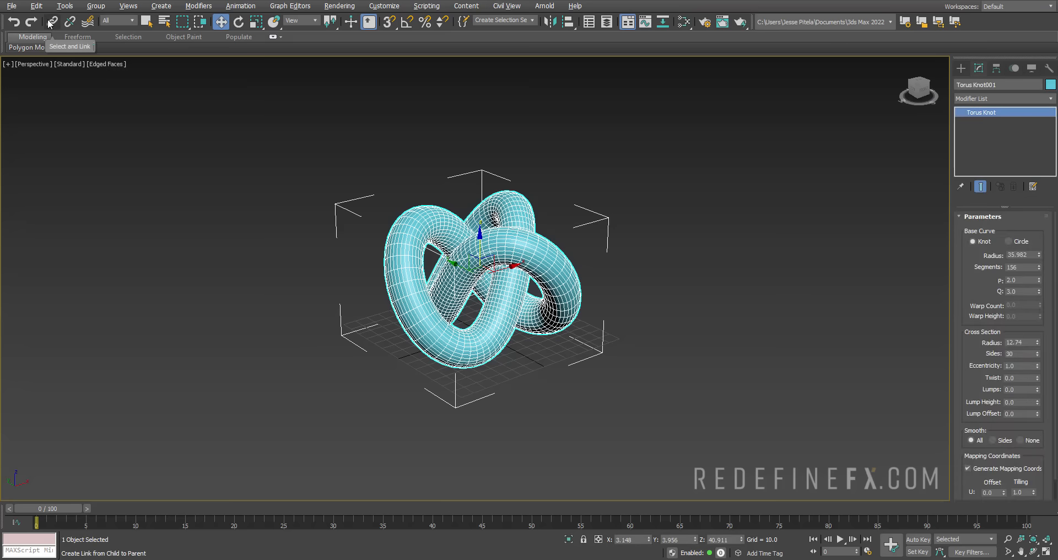
click(606, 241)
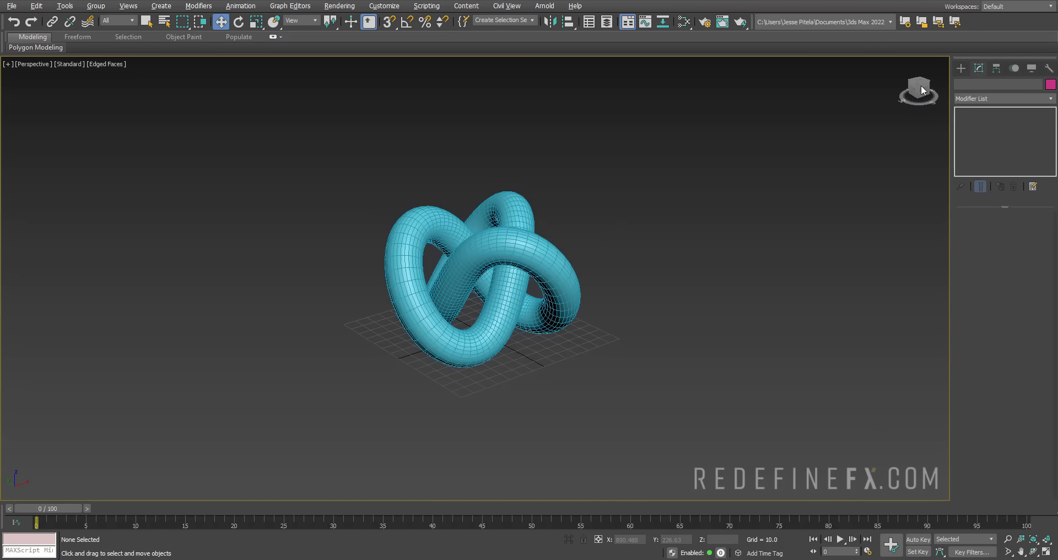
Create a sphere with a radius of about 21.1 beside the torus knot and end the creation command.
click(961, 68)
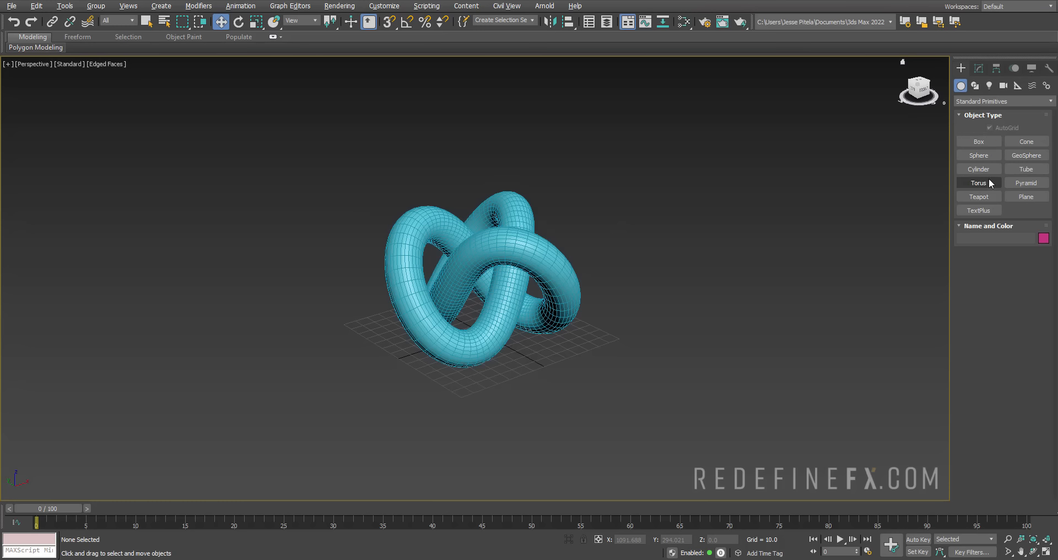
click(979, 155)
drag(653, 365, 686, 364)
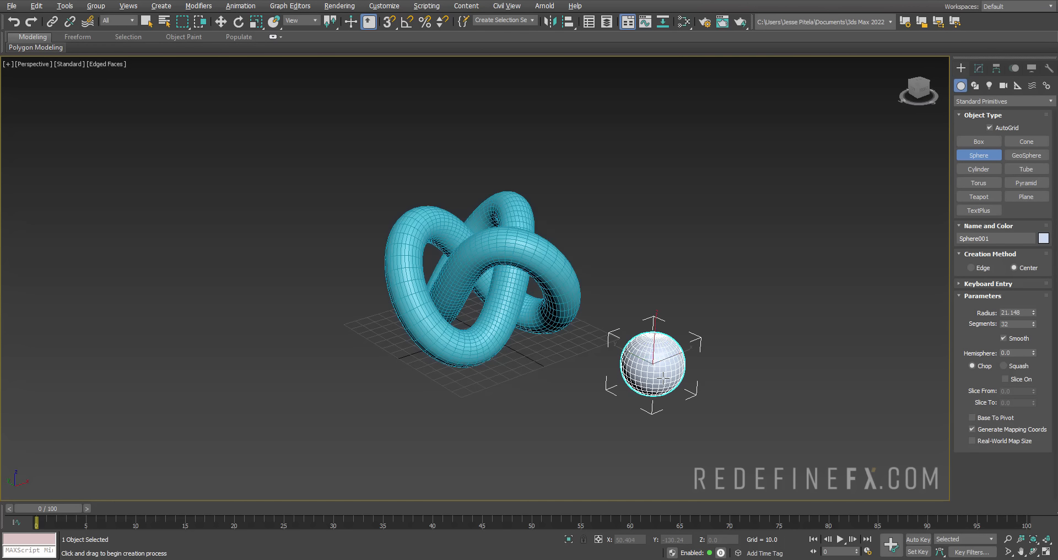
right_click(656, 345)
scroll(633, 308, down, 3)
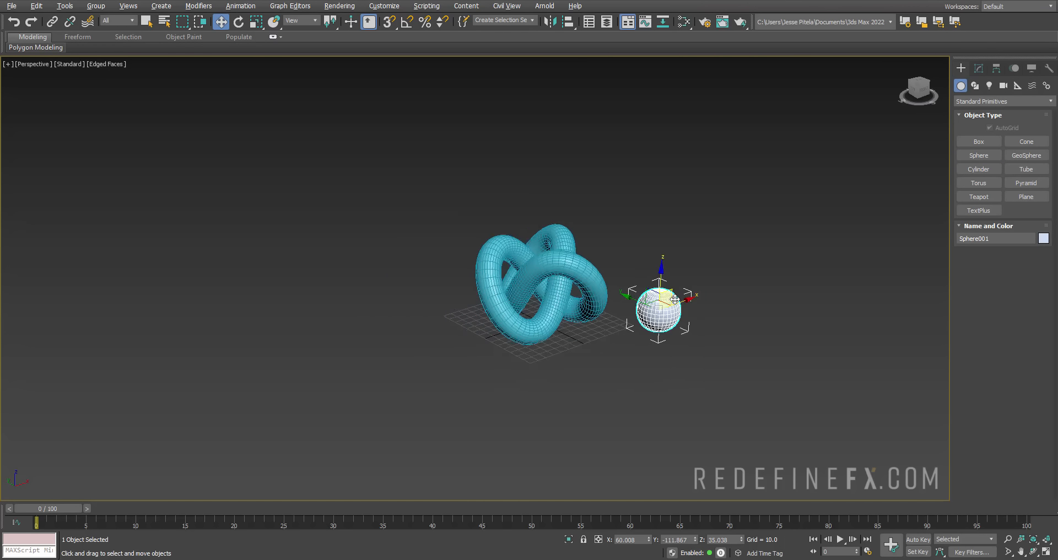
Select the sphere and the torus knot in turn, then clear the selection.
click(561, 304)
click(668, 294)
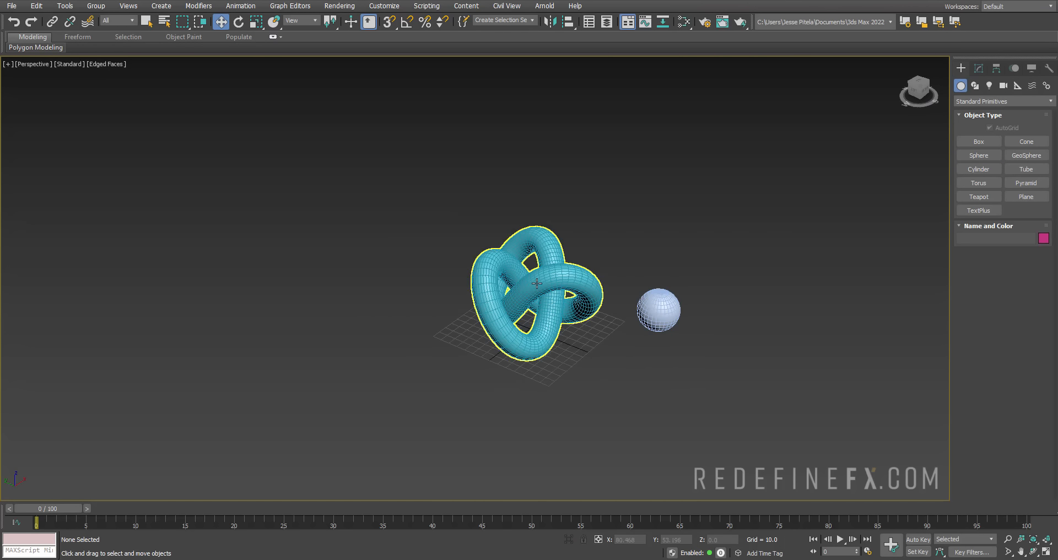
scroll(708, 314, up, 3)
click(699, 314)
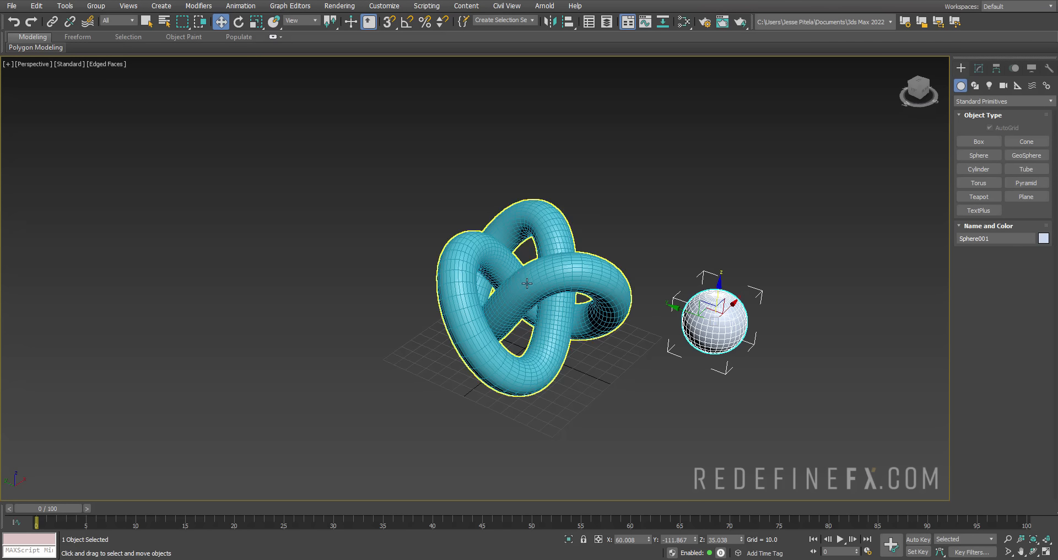
click(533, 255)
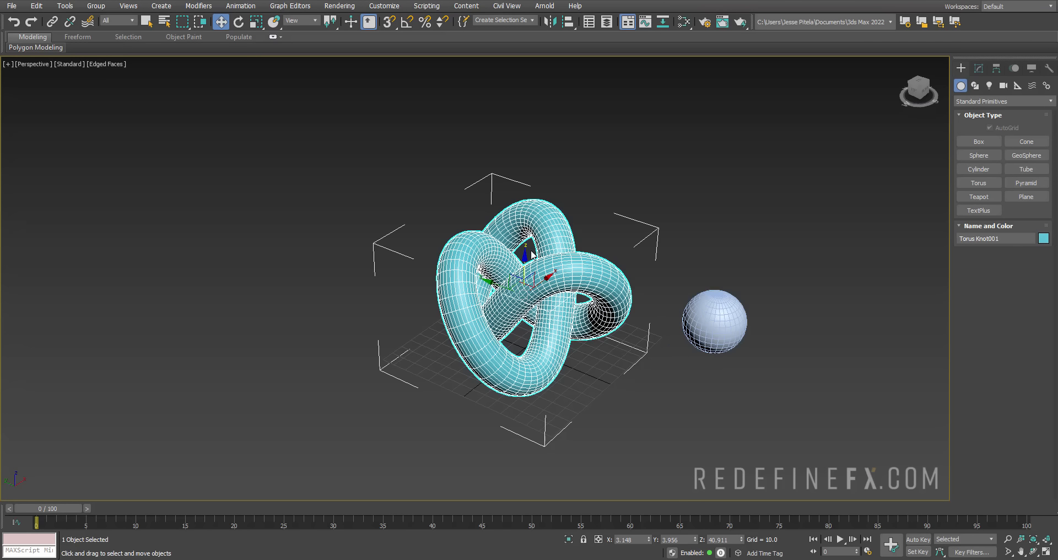
click(192, 175)
Link the torus knot as a child to the sphere with Select and Link.
click(52, 21)
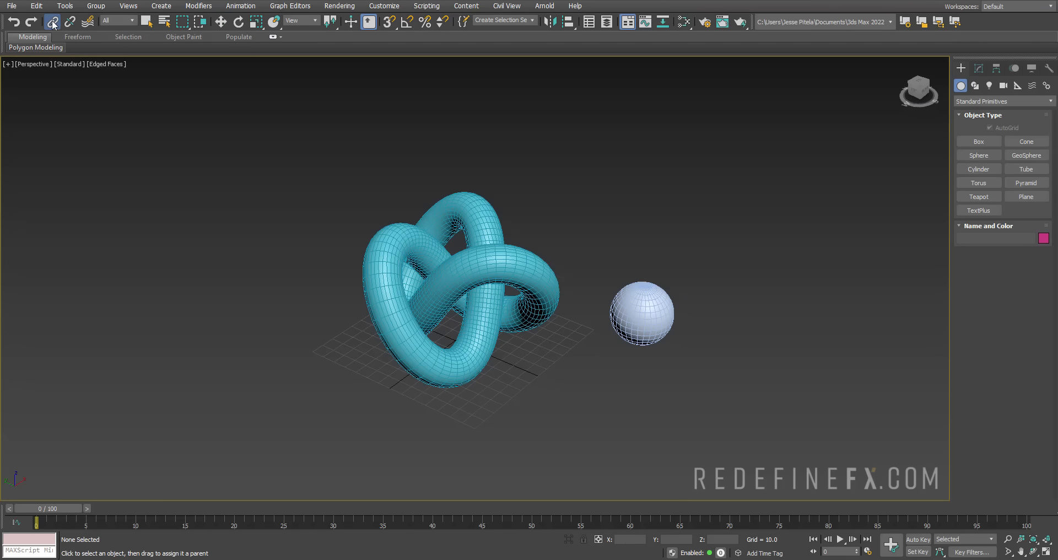
click(480, 330)
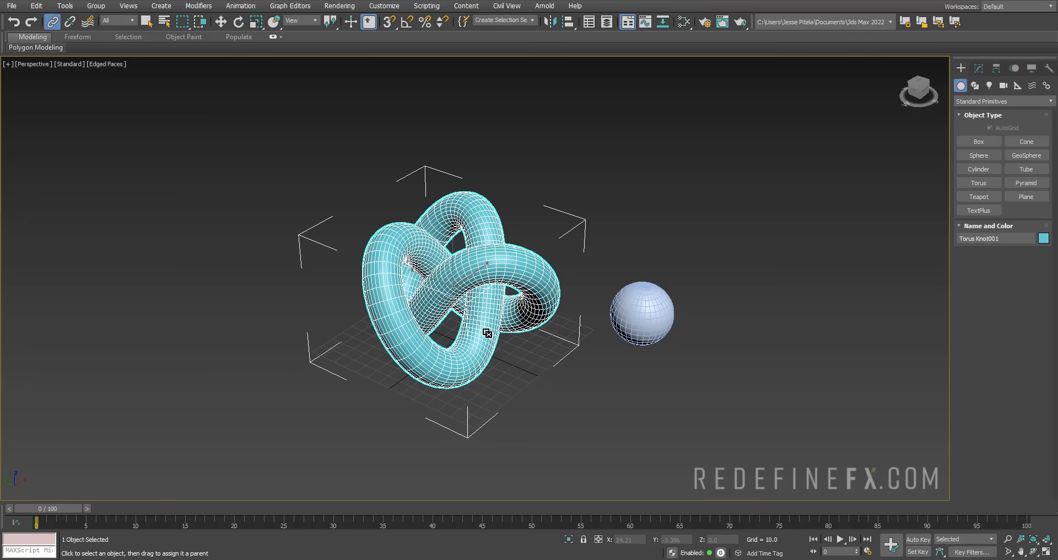
drag(480, 351, 426, 385)
drag(556, 380, 640, 325)
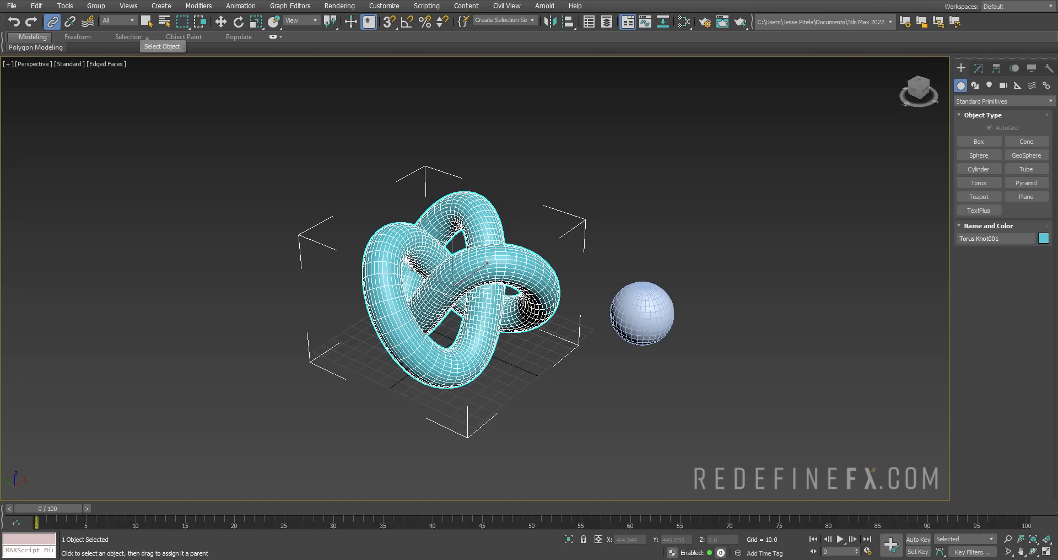
Test the link by moving the sphere, undo the move and clear the selection.
click(147, 22)
middle_drag(584, 322, 552, 327)
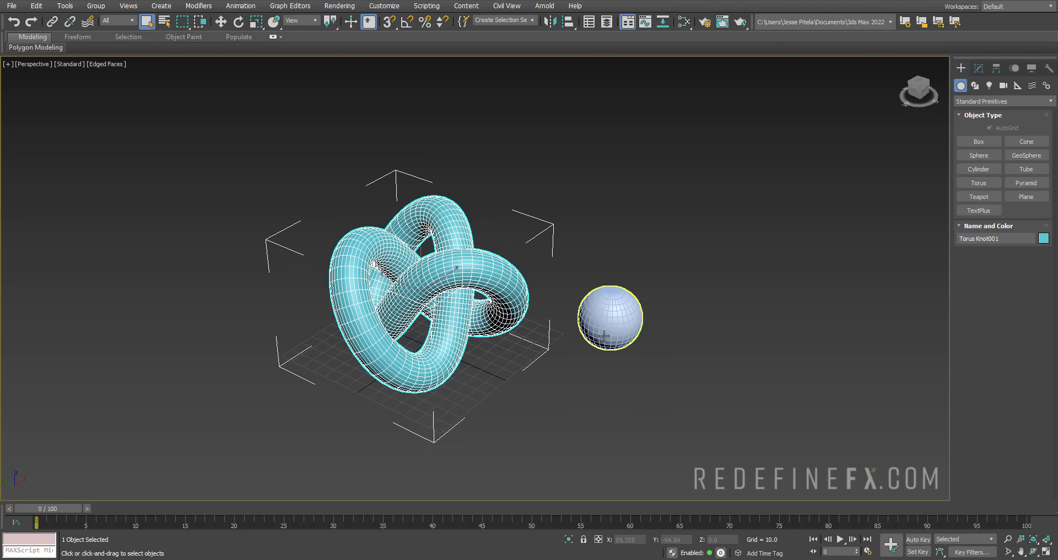
click(605, 326)
key(w)
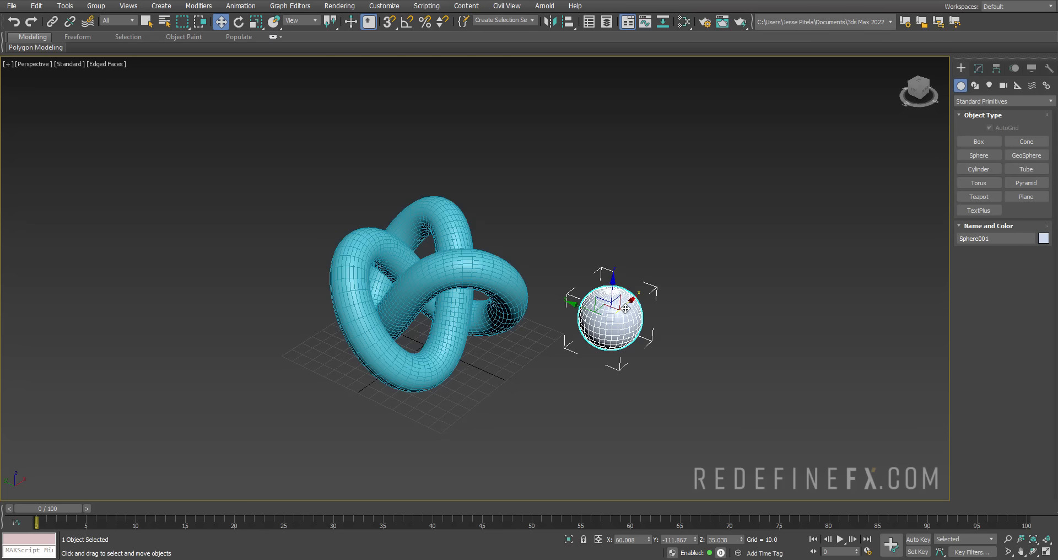
drag(625, 304, 595, 328)
key(ctrl+z)
click(618, 215)
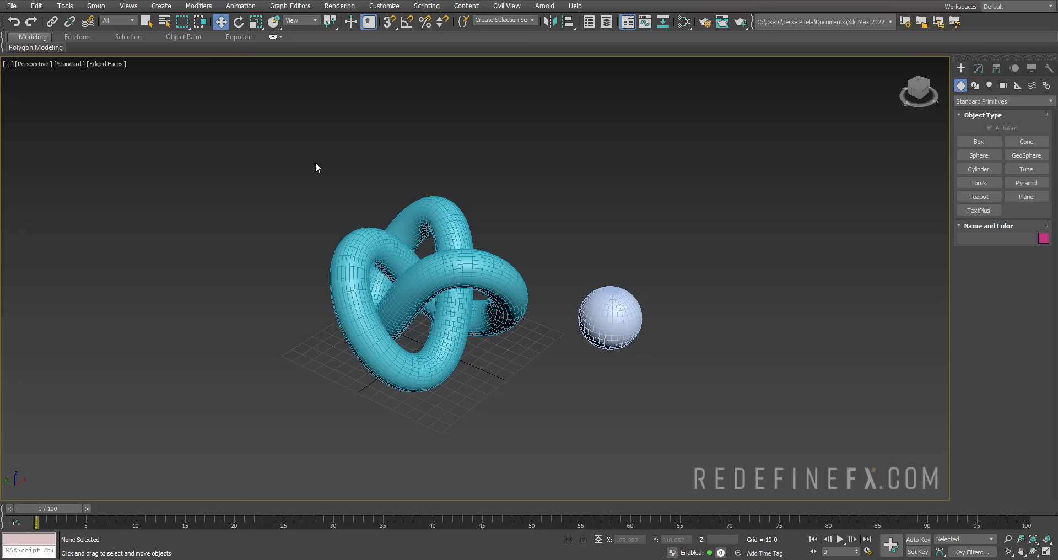
Select both the torus knot and the sphere, unlink them and clear the selection.
drag(705, 415, 705, 417)
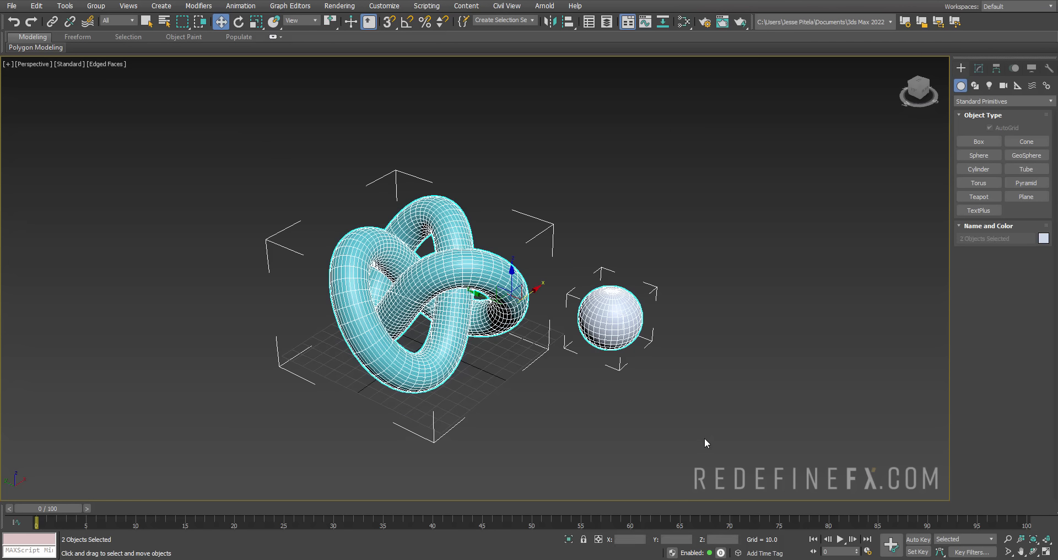
click(69, 23)
click(544, 300)
click(515, 306)
Test the unlinked objects by moving the sphere and the torus knot separately, cancelling each move.
click(617, 313)
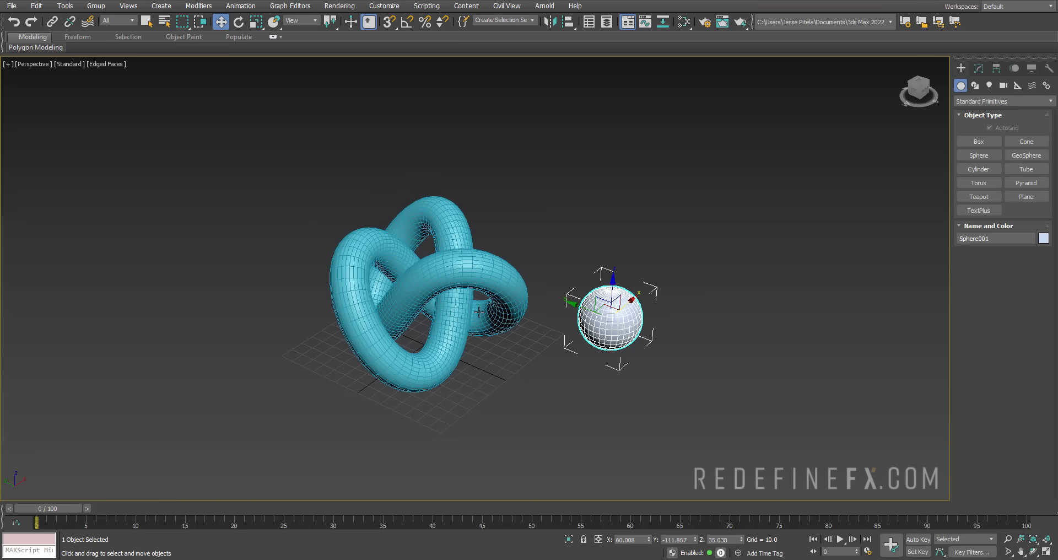
drag(627, 305, 628, 329)
right_click(628, 330)
click(507, 290)
drag(451, 274, 518, 249)
right_click(518, 249)
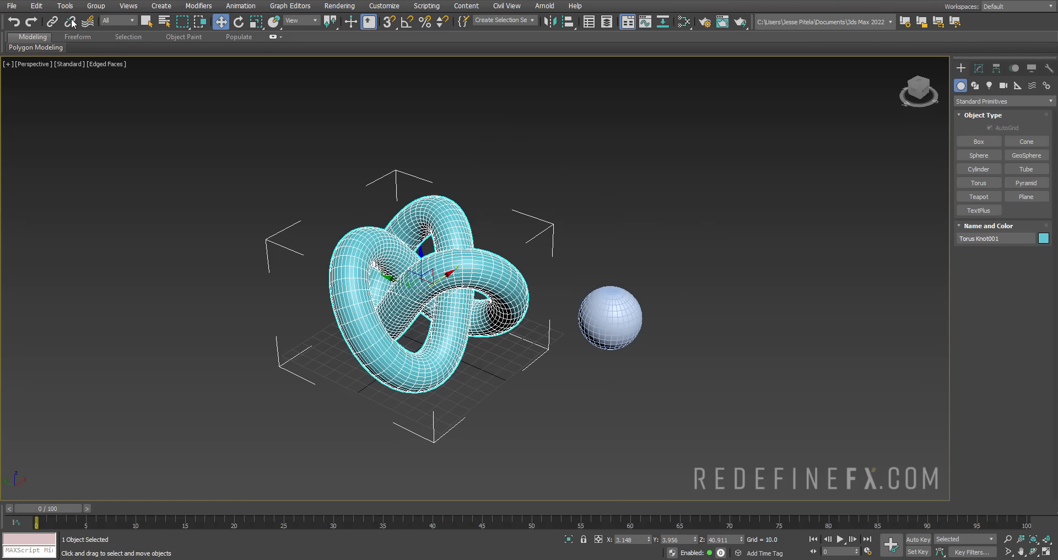
Delete the torus knot and the sphere so the scene is empty.
key(ctrl+d)
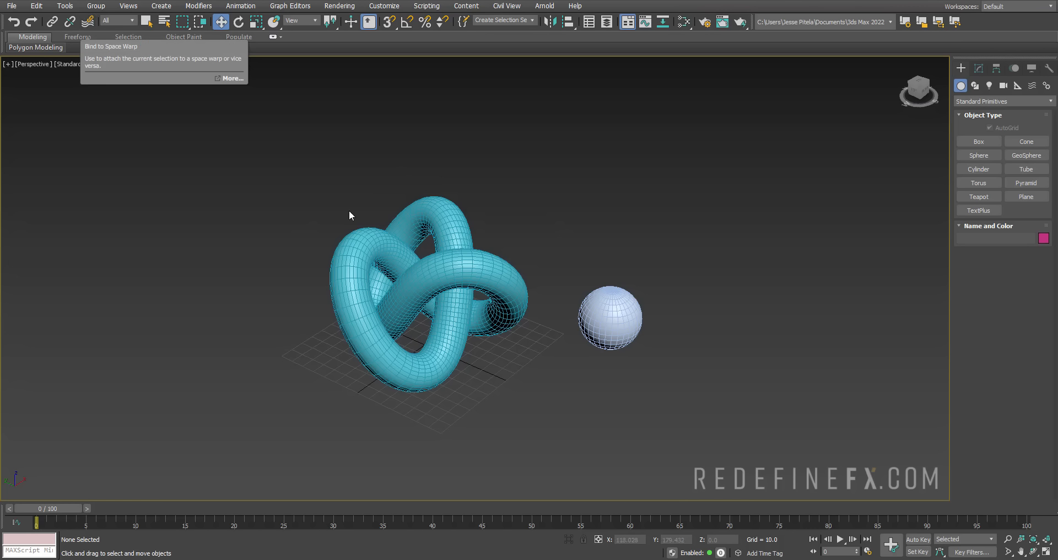
drag(717, 422, 703, 418)
key(Delete)
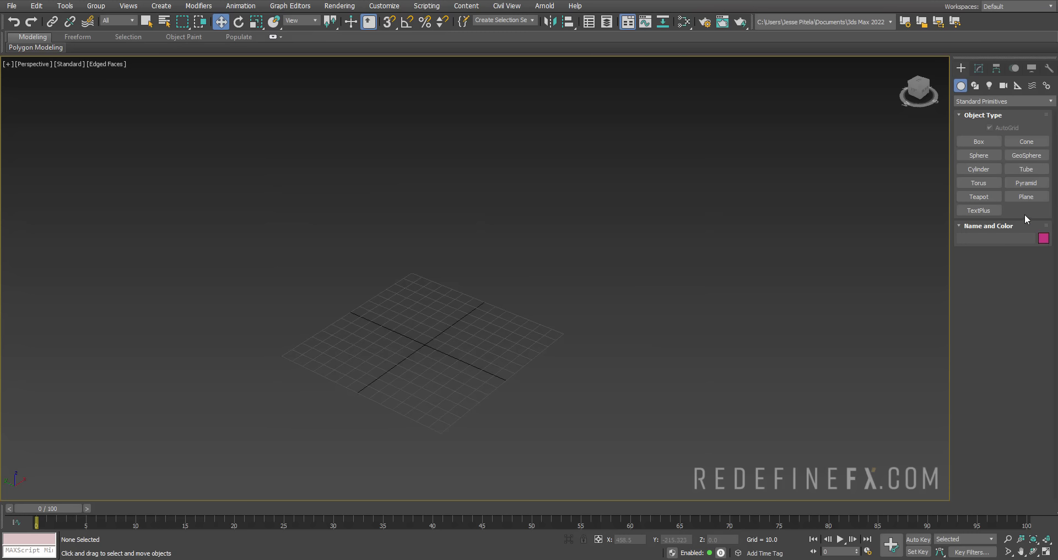
Create a plane about 142 by 142 units covering the home grid.
click(1026, 198)
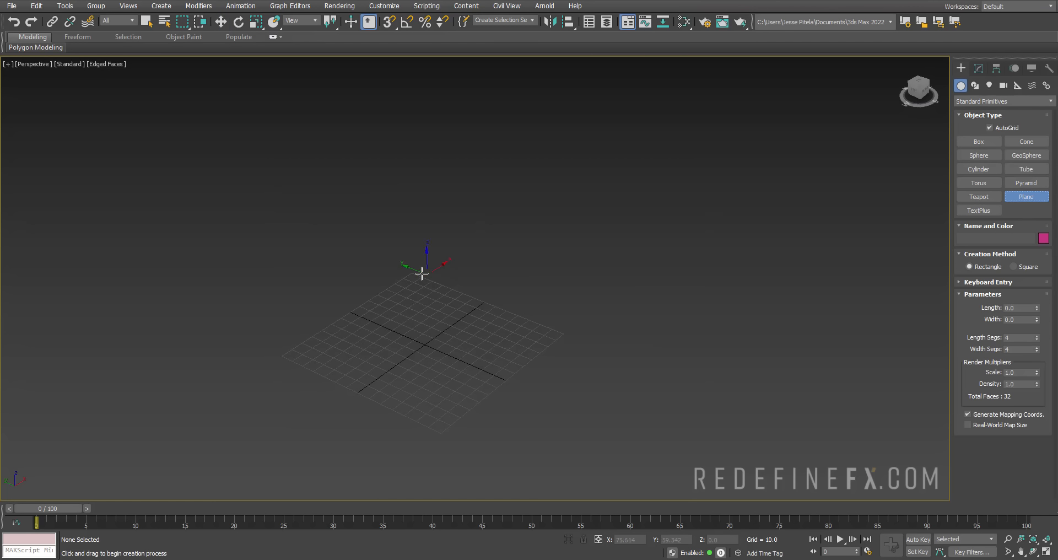
drag(422, 273, 444, 436)
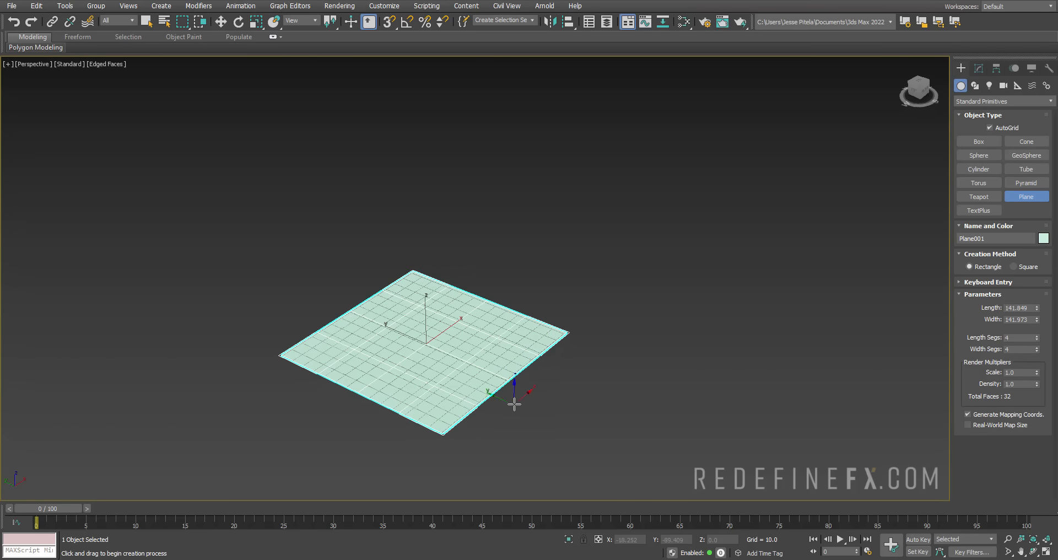
Set the plane's length segments and width segments to 100 each.
key(w)
click(978, 68)
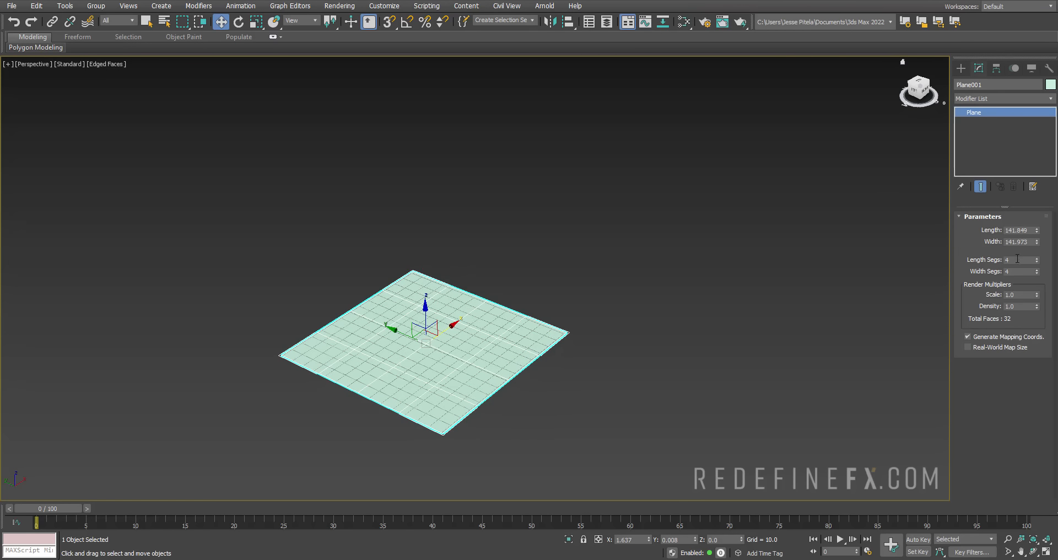
text(100)
key(Tab)
text(10)
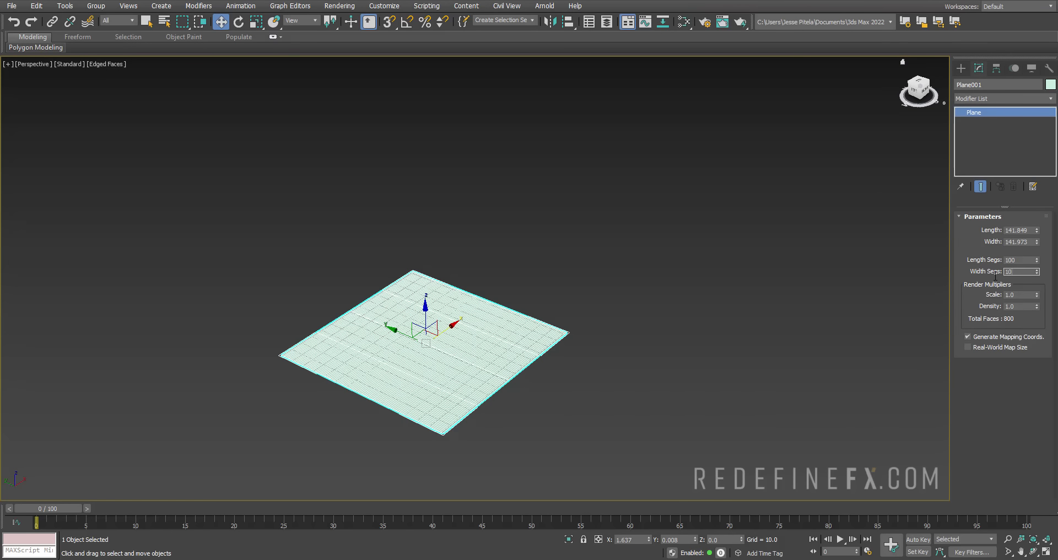
text(0)
key(Return)
Examine the plane's dense subdivision up close and from several angles.
scroll(502, 307, up, 10)
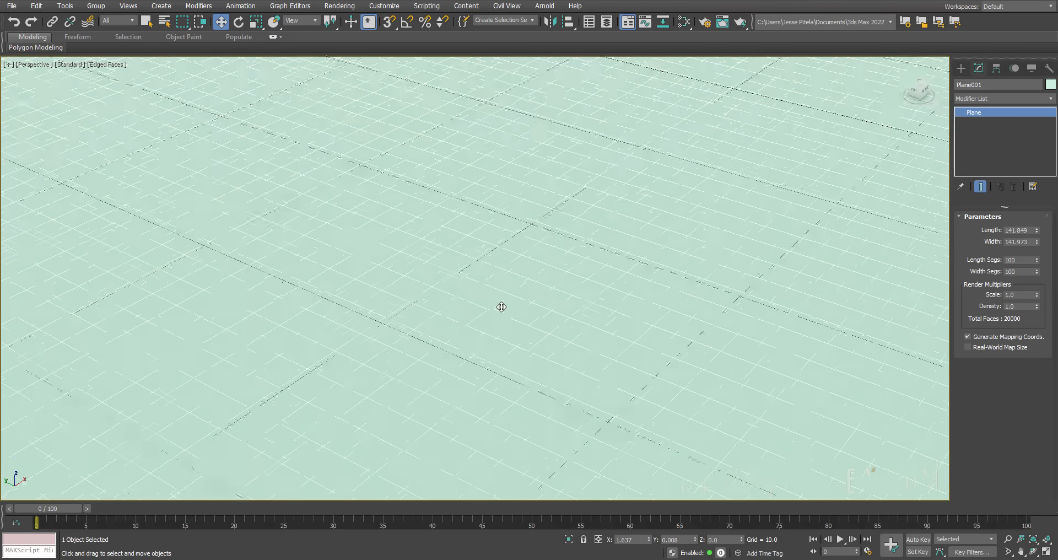
scroll(502, 307, down, 15)
alt+middle_drag(515, 253, 541, 285)
scroll(468, 222, down, 4)
scroll(468, 222, up, 4)
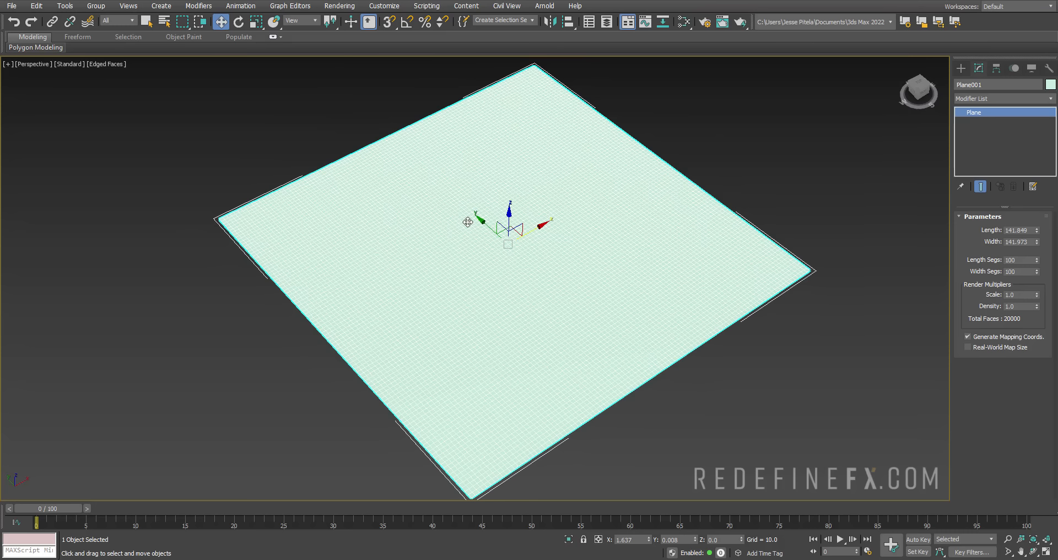
scroll(458, 236, down, 2)
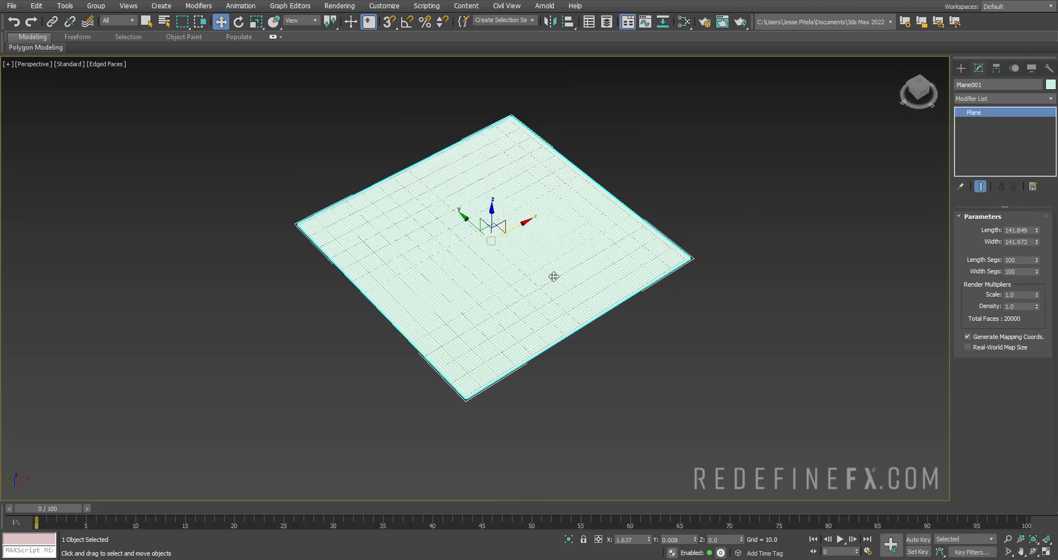
alt+middle_drag(533, 247, 550, 221)
scroll(550, 221, up, 3)
Create a Ripple space warp at the plane's centre with both amplitudes about 5 and a wave length of about 31.
click(961, 69)
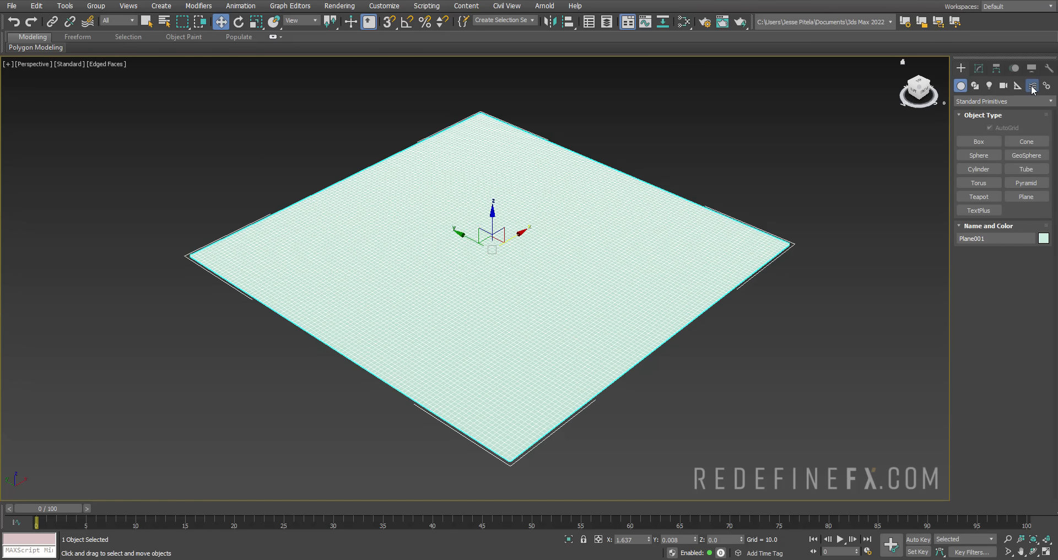
click(1033, 86)
click(1016, 101)
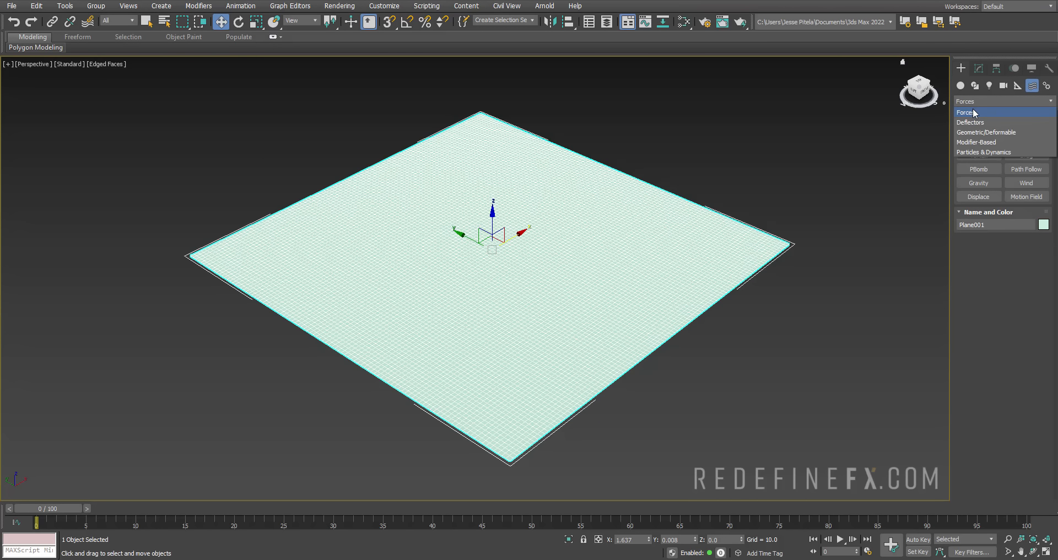
click(974, 133)
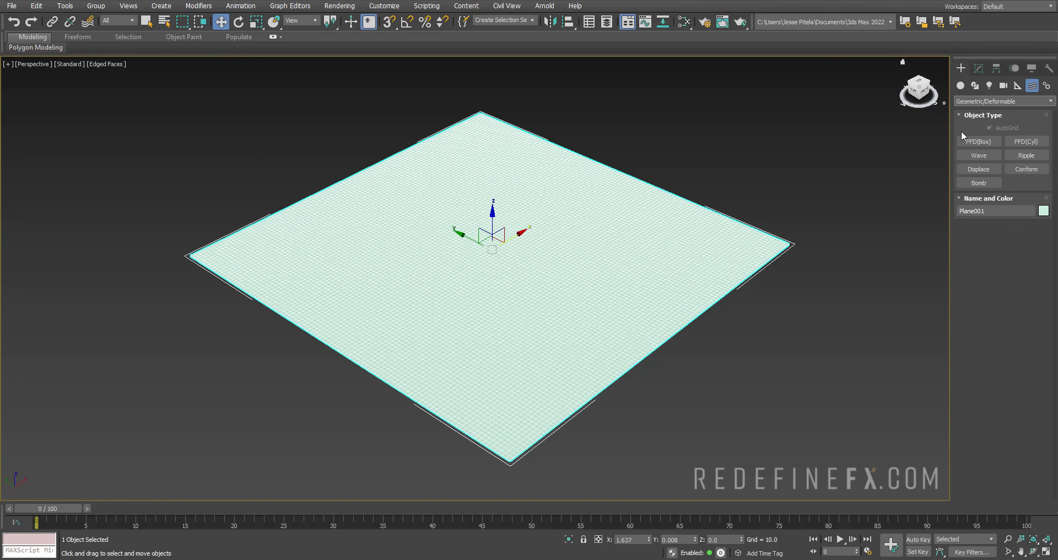
click(1026, 155)
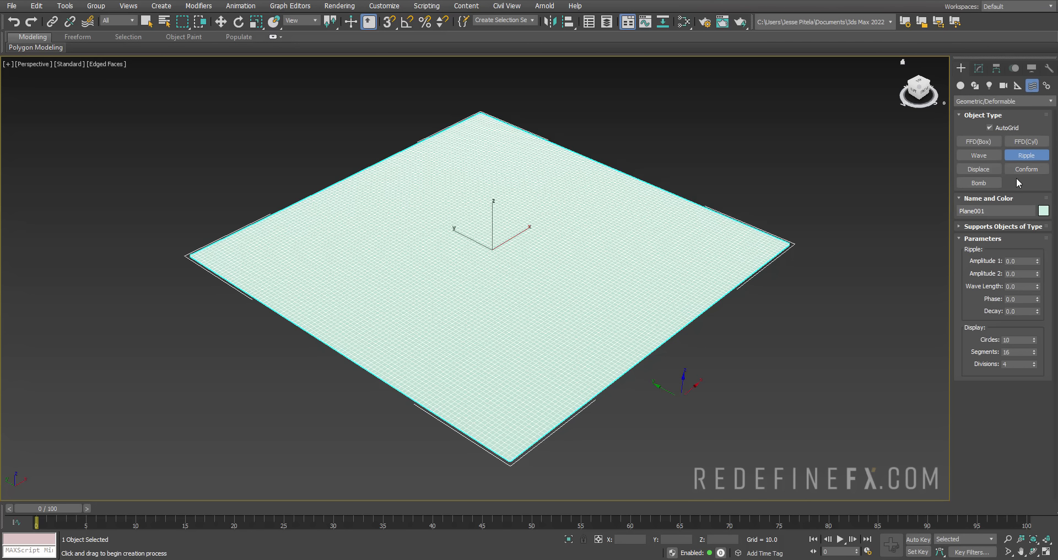
click(990, 127)
drag(493, 249, 607, 389)
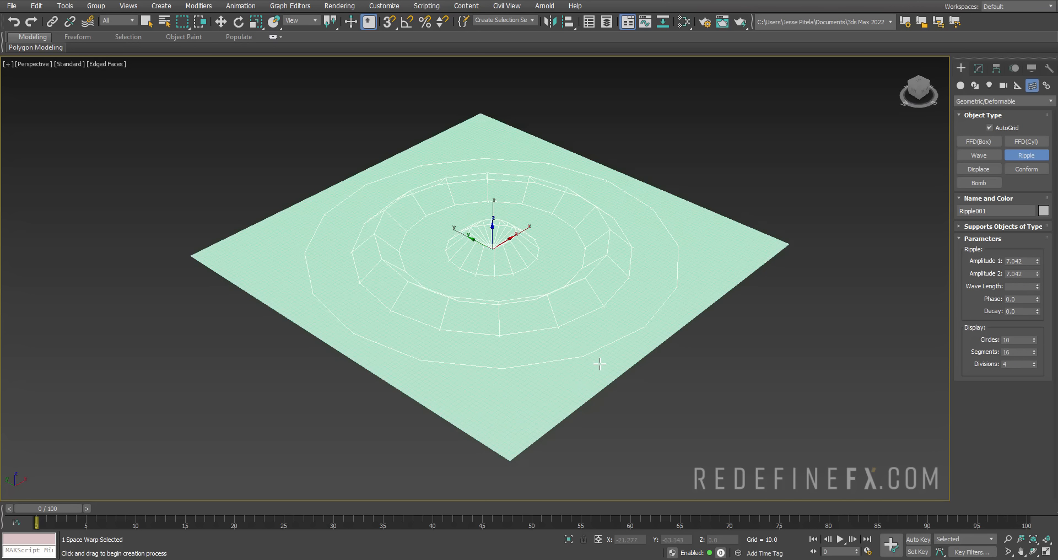
click(604, 371)
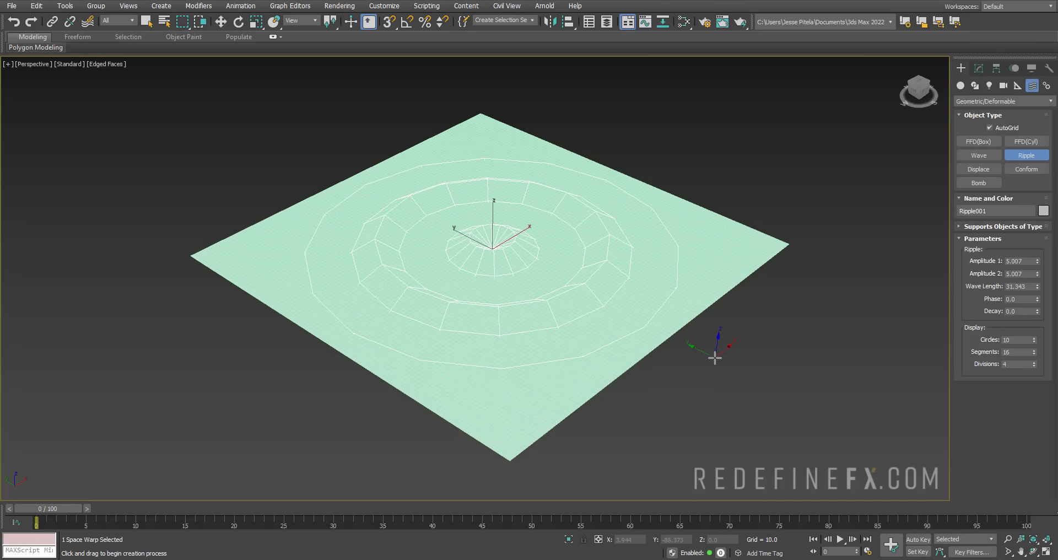
key(w)
Bind the plane to the ripple space warp.
alt+middle_drag(553, 236, 538, 210)
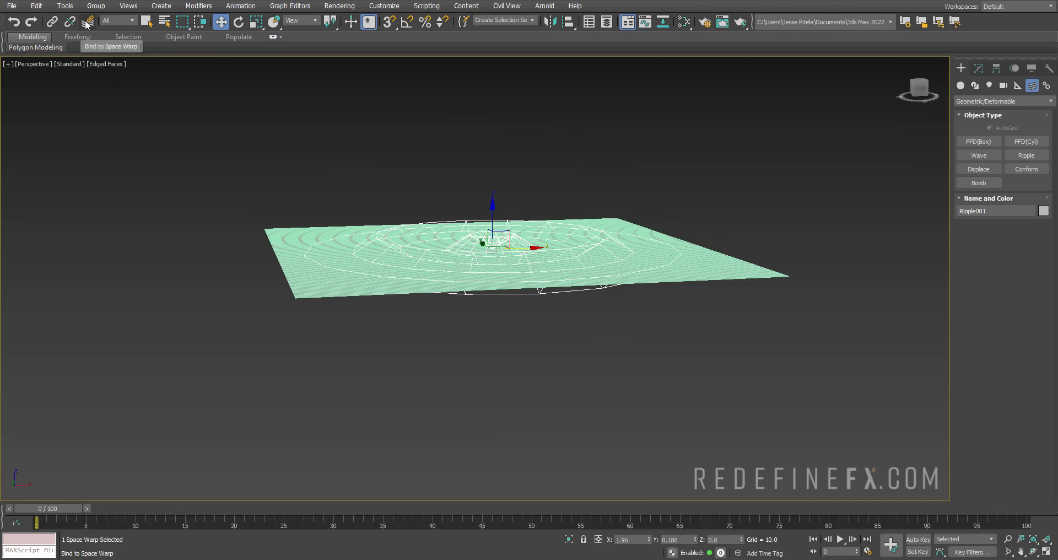
click(88, 22)
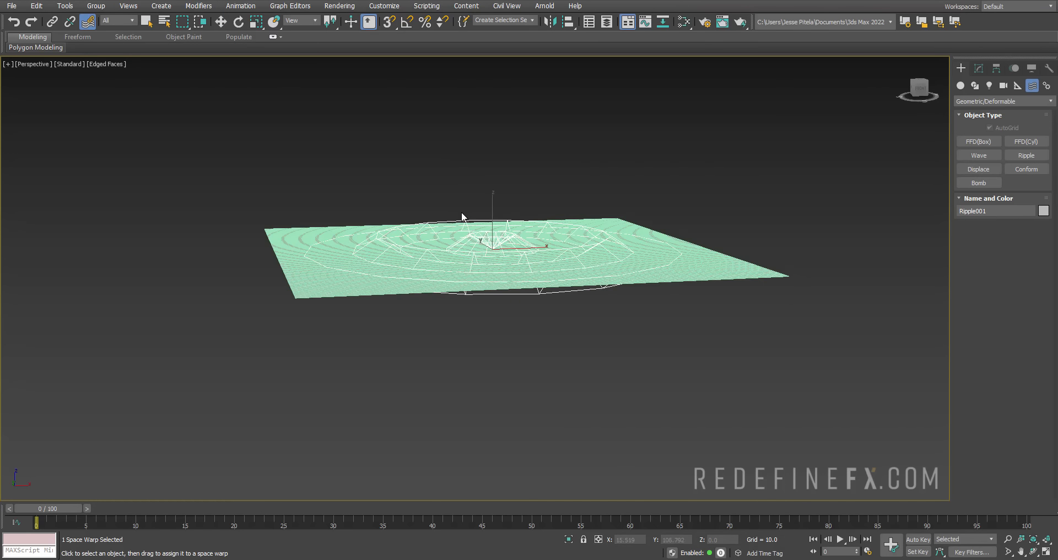
scroll(463, 218, up, 3)
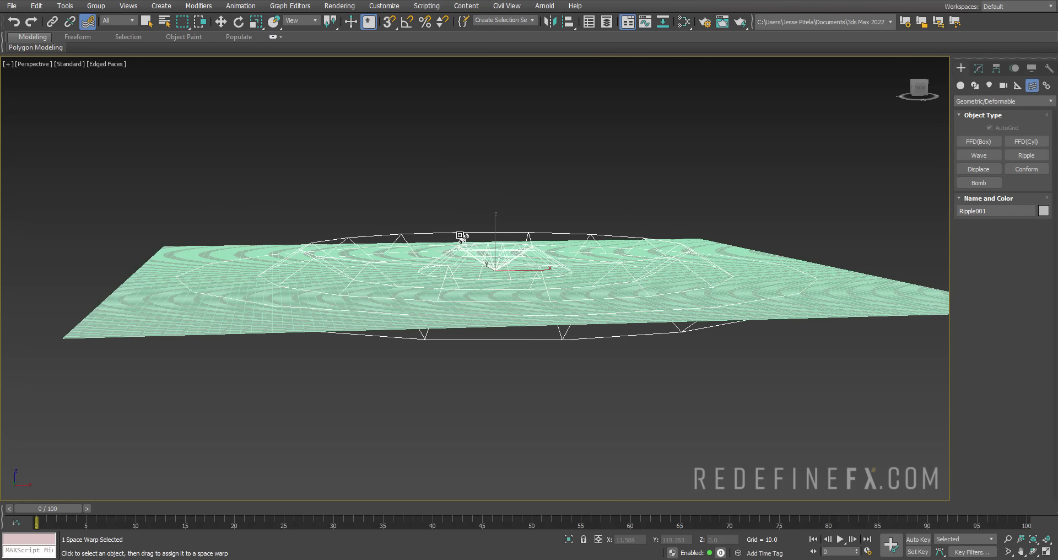
drag(640, 221, 843, 295)
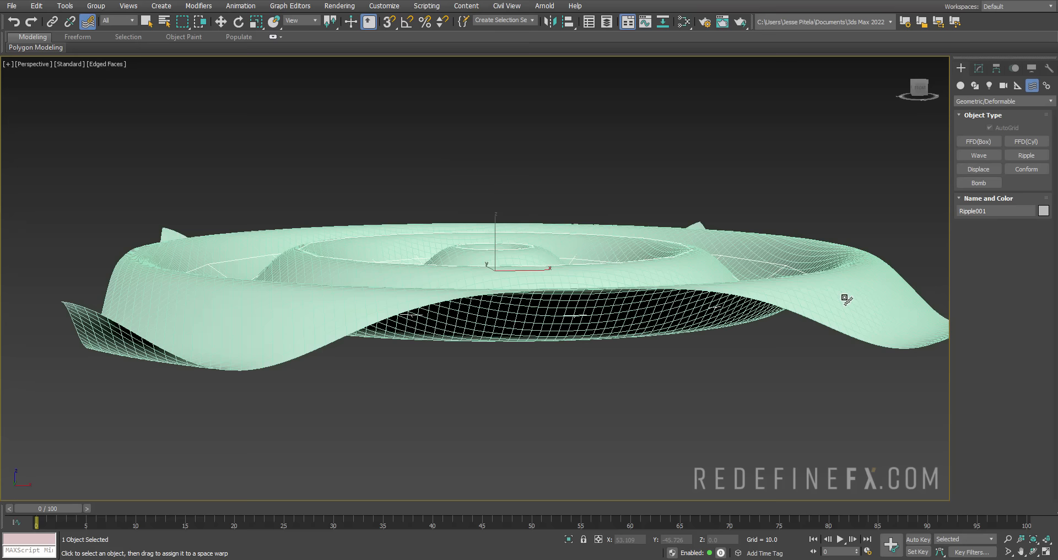
Set the ripple's Amplitude 1 to about 4.56, Amplitude 2 to about 5.81 and Phase to 0.2.
alt+middle_drag(513, 212, 534, 239)
scroll(618, 295, down, 2)
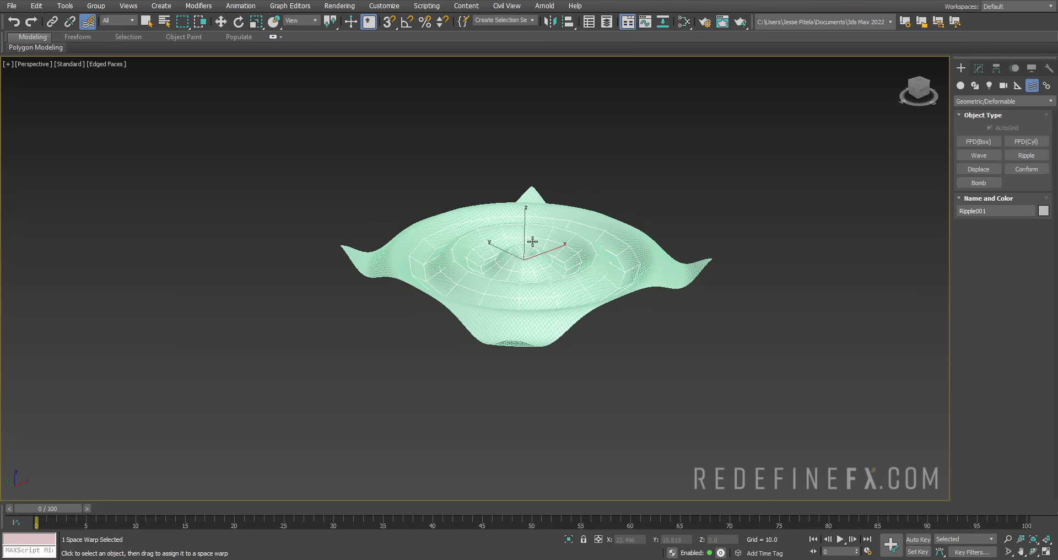
scroll(534, 239, up, 2)
click(979, 68)
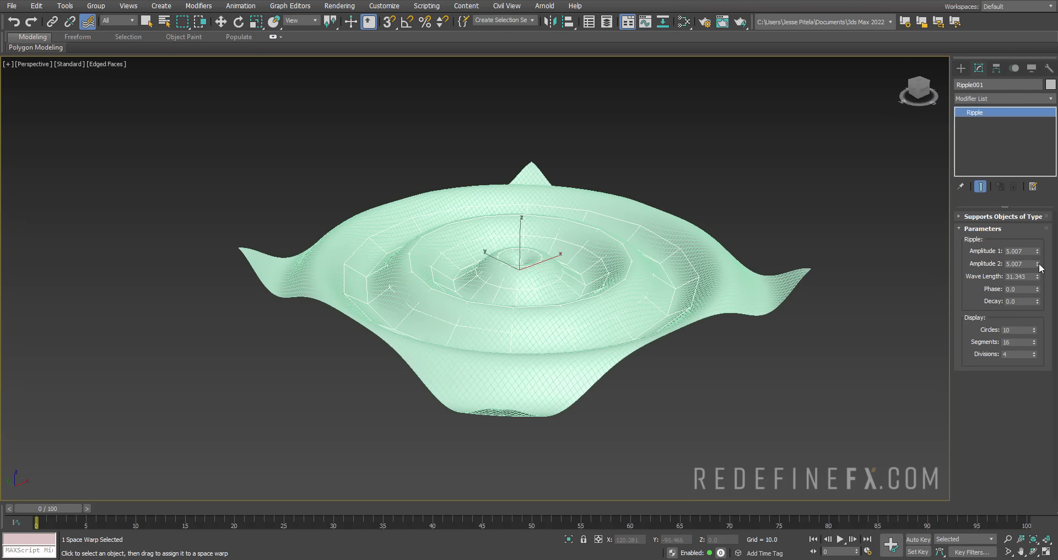
drag(1038, 264, 1043, 288)
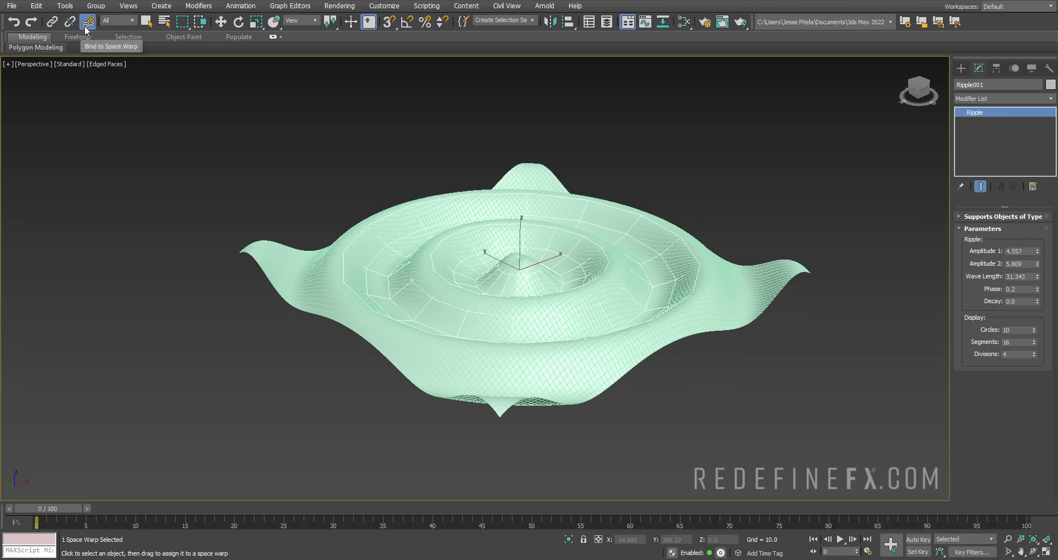
Delete the plane and the ripple space warp and show the home grid.
click(148, 21)
drag(736, 441, 735, 441)
key(Delete)
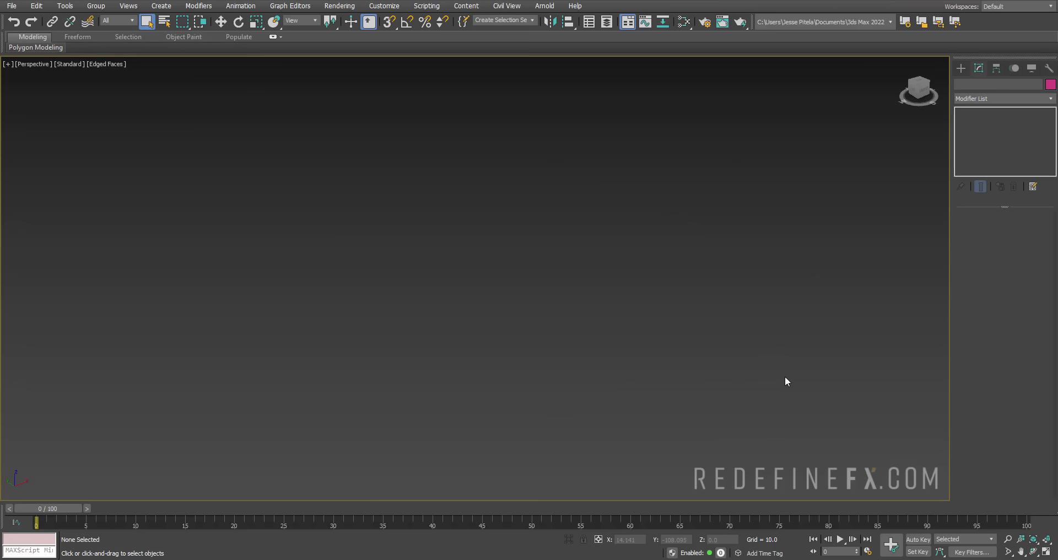
key(g)
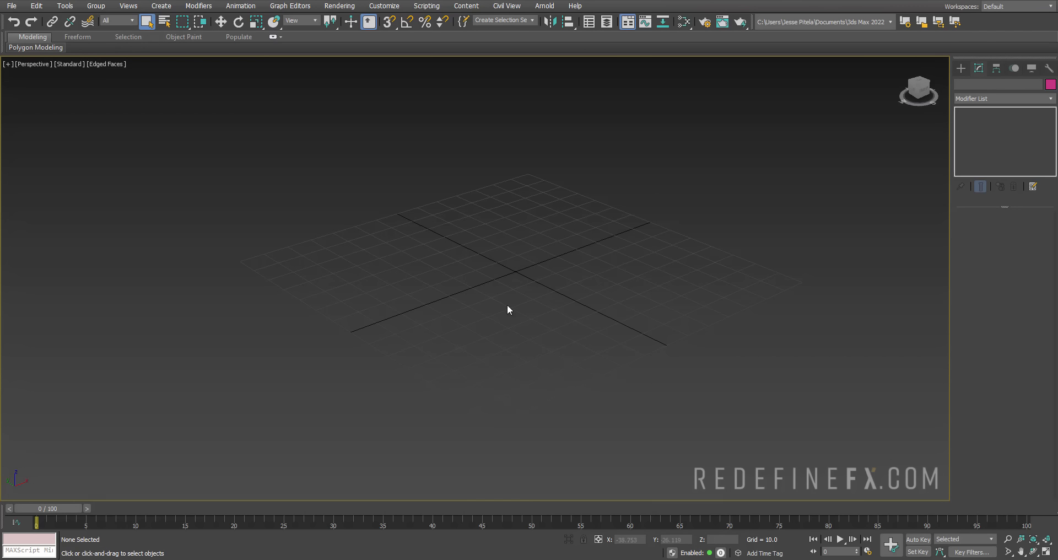
Create a torus knot from the extended primitives at the grid's centre and return to the standard primitives.
click(960, 68)
click(961, 85)
click(1003, 102)
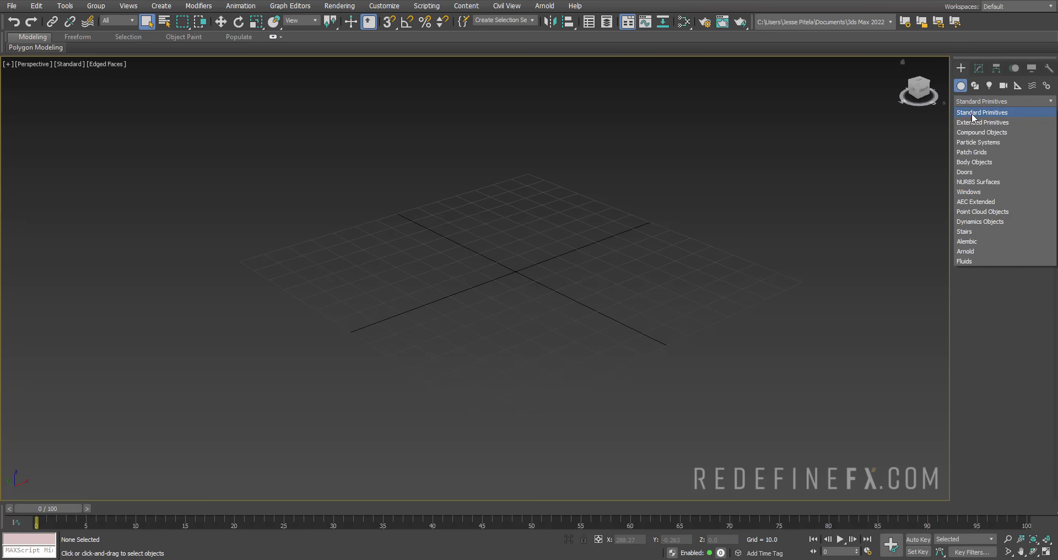
click(981, 115)
click(1026, 141)
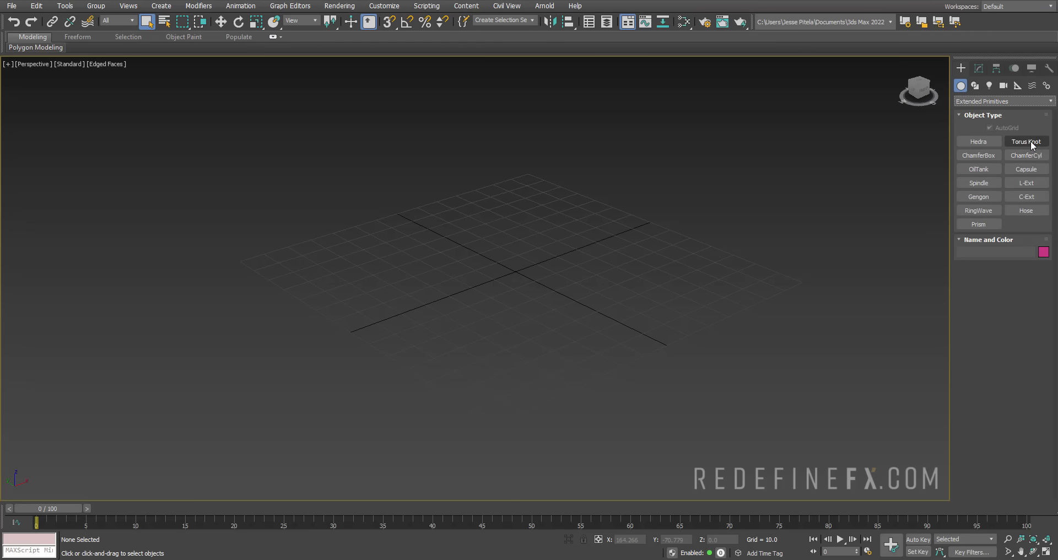
drag(515, 268, 538, 298)
right_click(543, 293)
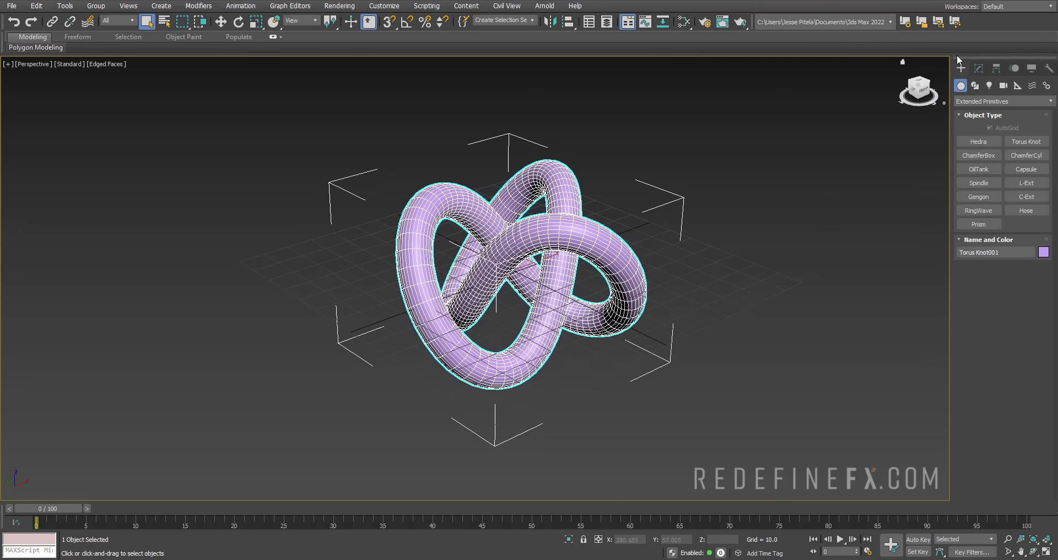
click(970, 103)
click(971, 112)
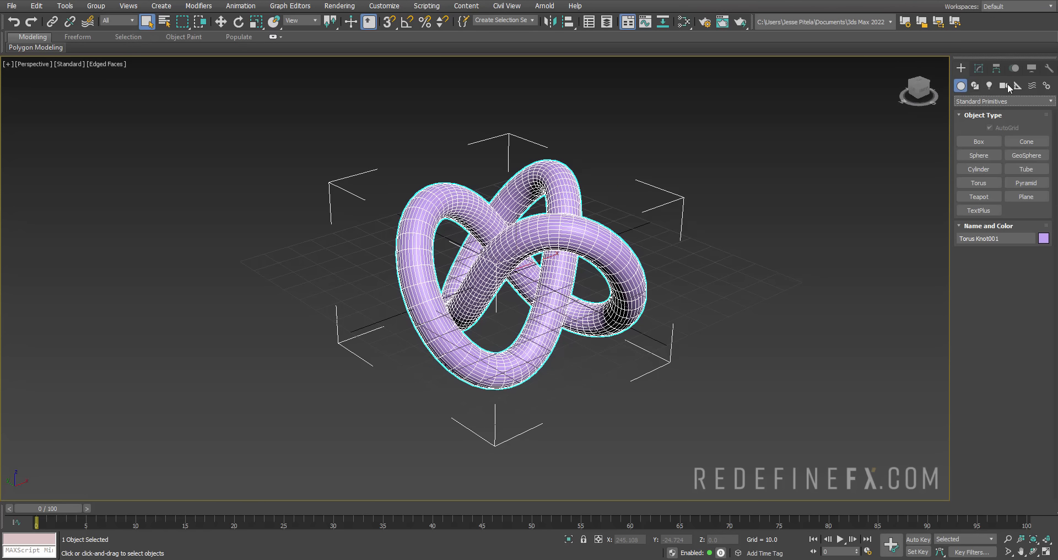
Raise the torus knot above the home grid and clear the selection.
alt+middle_drag(529, 290, 473, 243)
middle_drag(474, 243, 506, 331)
key(w)
drag(522, 319, 505, 241)
alt+middle_drag(527, 249, 531, 295)
middle_drag(725, 276, 653, 276)
click(740, 273)
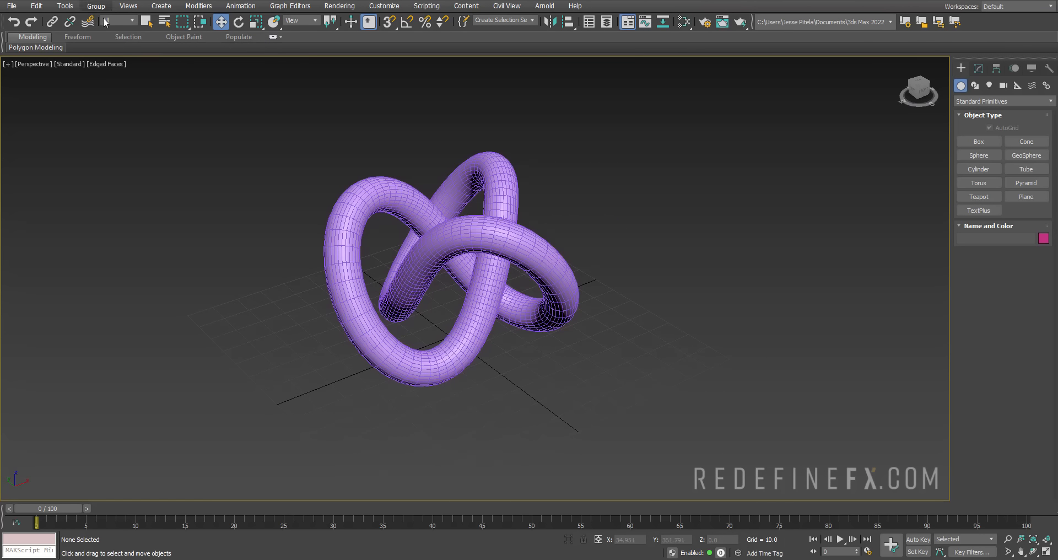
Review the object categories offered by the selection filter.
click(122, 21)
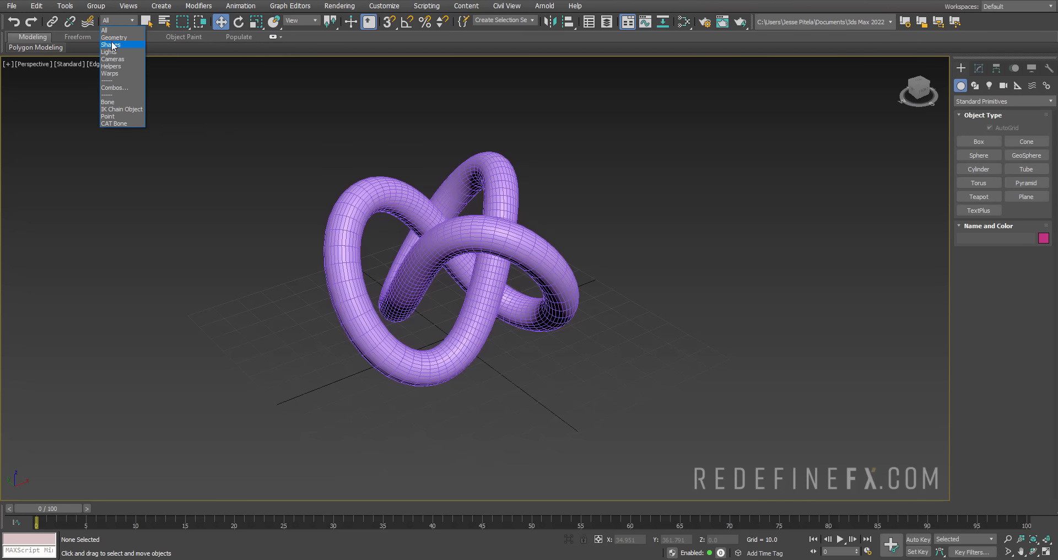
click(271, 182)
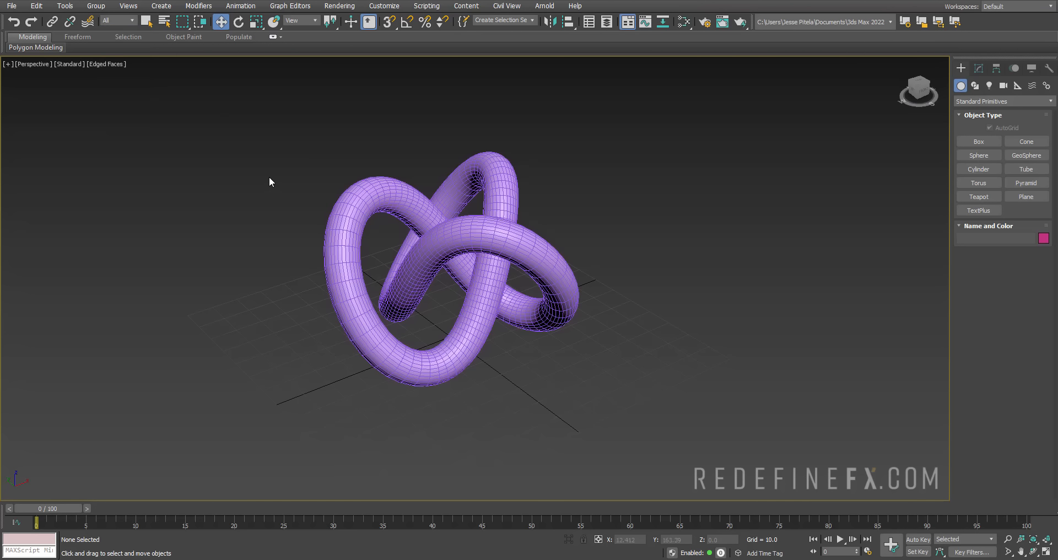
Draw two circle splines on the grid, one in front of the torus knot and one beside it.
click(975, 85)
click(985, 172)
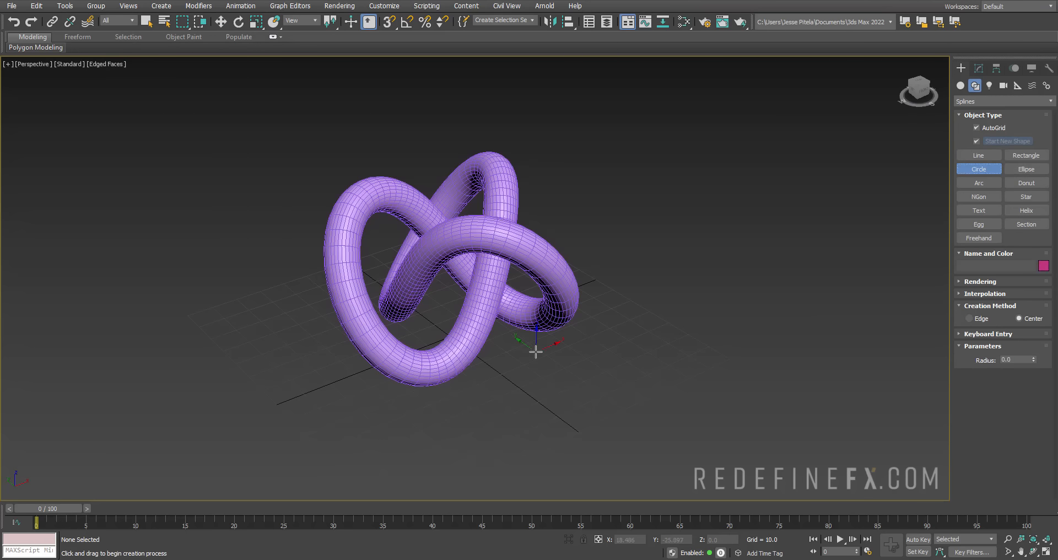
drag(539, 354, 571, 384)
drag(634, 302, 657, 329)
key(w)
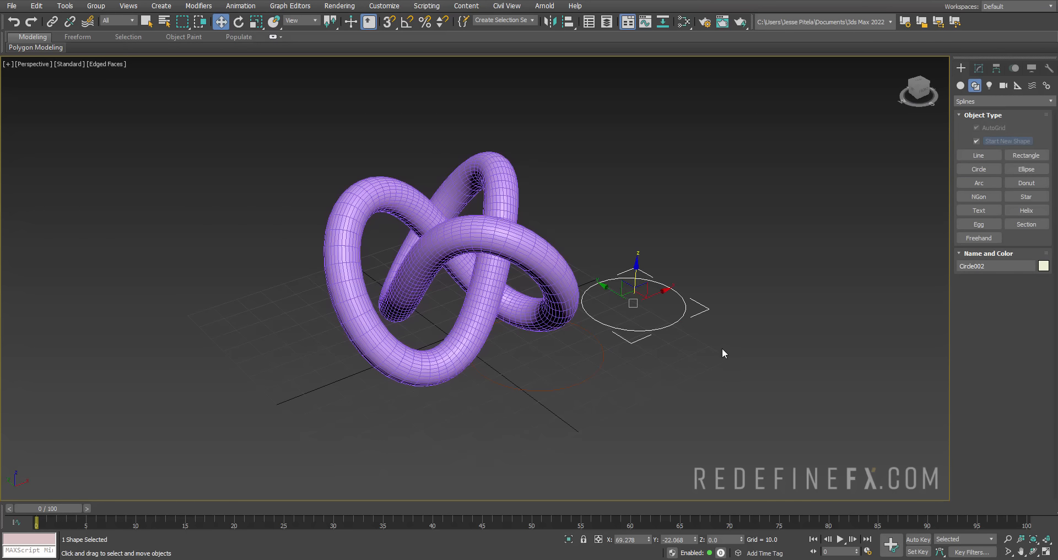
Create a box about 23 by 18 units and 30 units high beside the torus knot, opposite the circle.
click(961, 85)
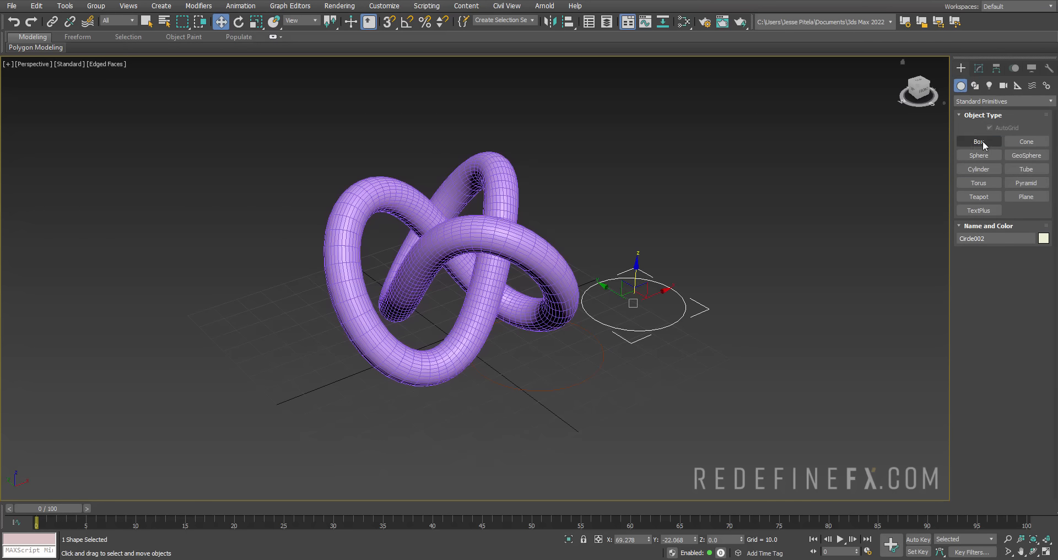
click(979, 141)
drag(281, 332, 309, 363)
click(275, 284)
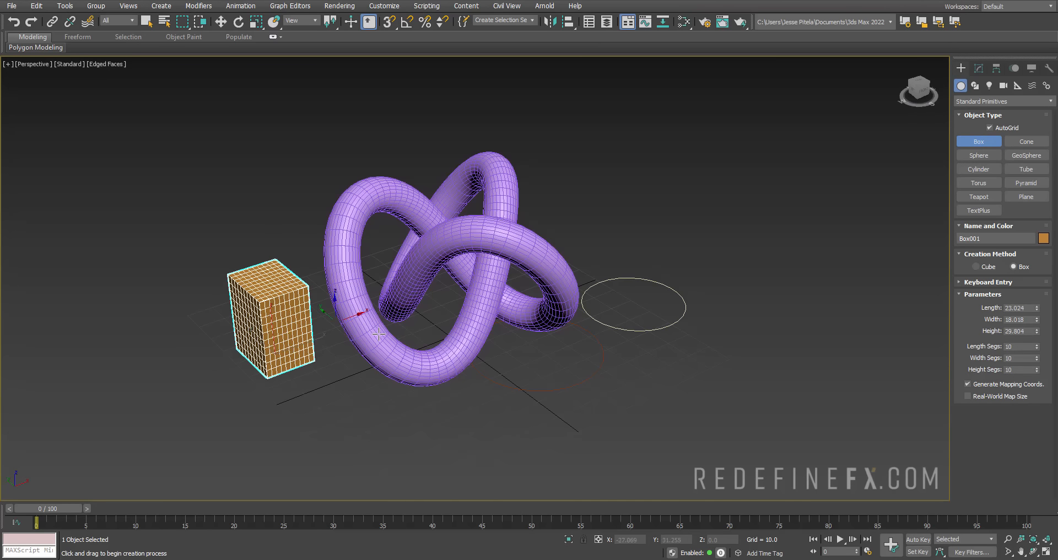
key(w)
scroll(375, 302, down, 3)
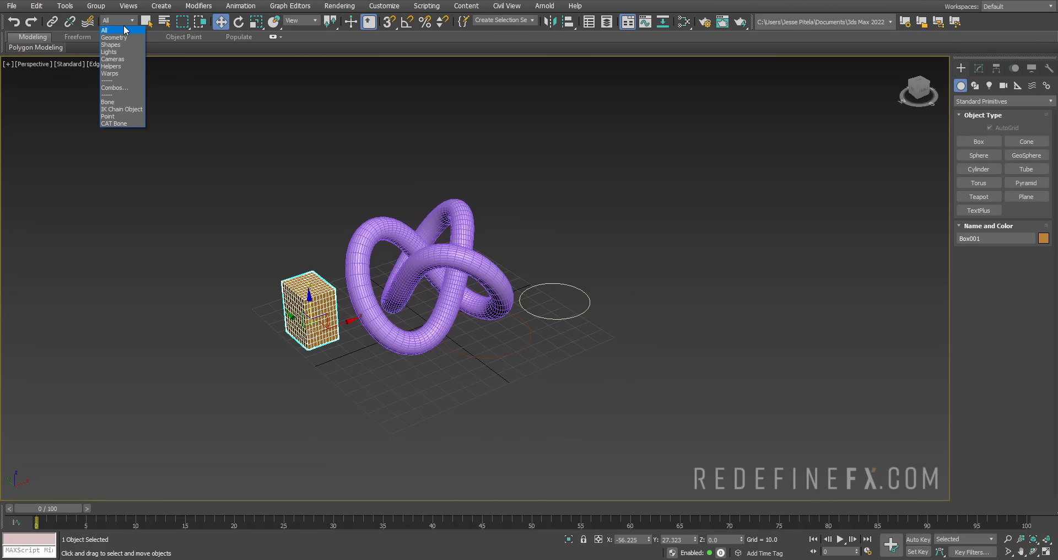
Set the selection filter to Shapes and region-select across the whole scene to pick only the two circles.
click(122, 45)
drag(491, 312, 702, 437)
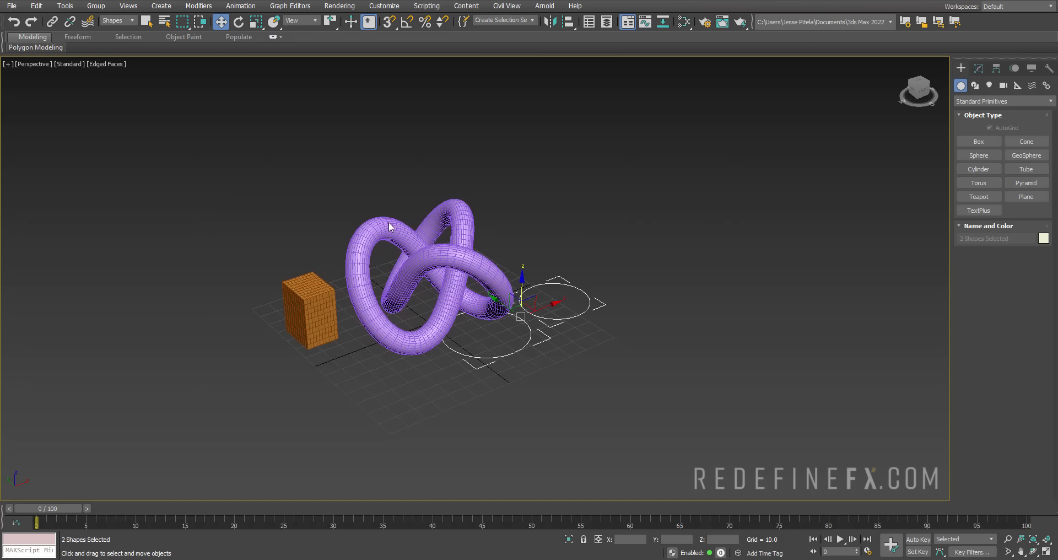
drag(210, 149, 751, 481)
Set the selection filter to Geometry and region-select the scene to pick only the box and the torus knot.
click(131, 22)
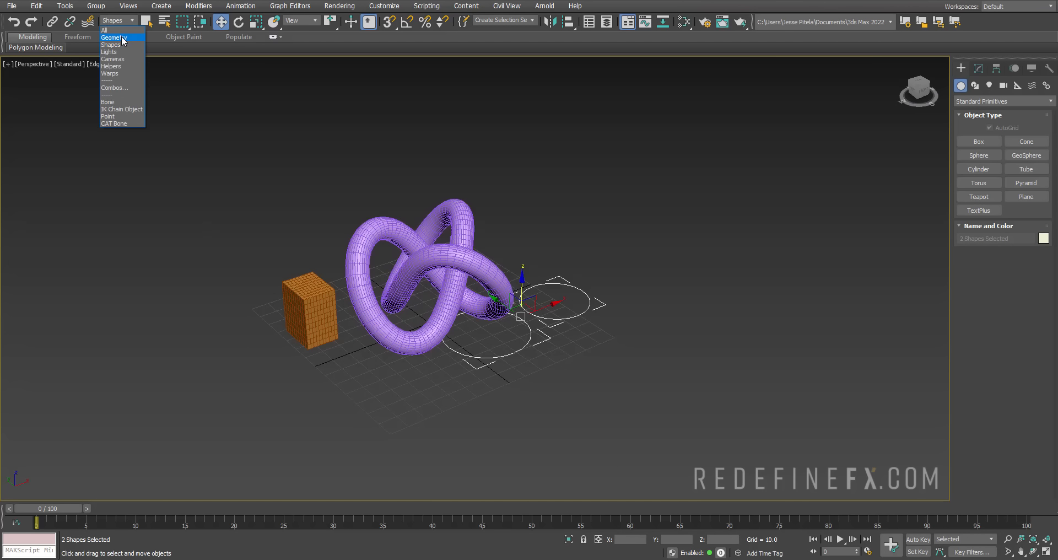
click(122, 38)
drag(692, 424, 691, 424)
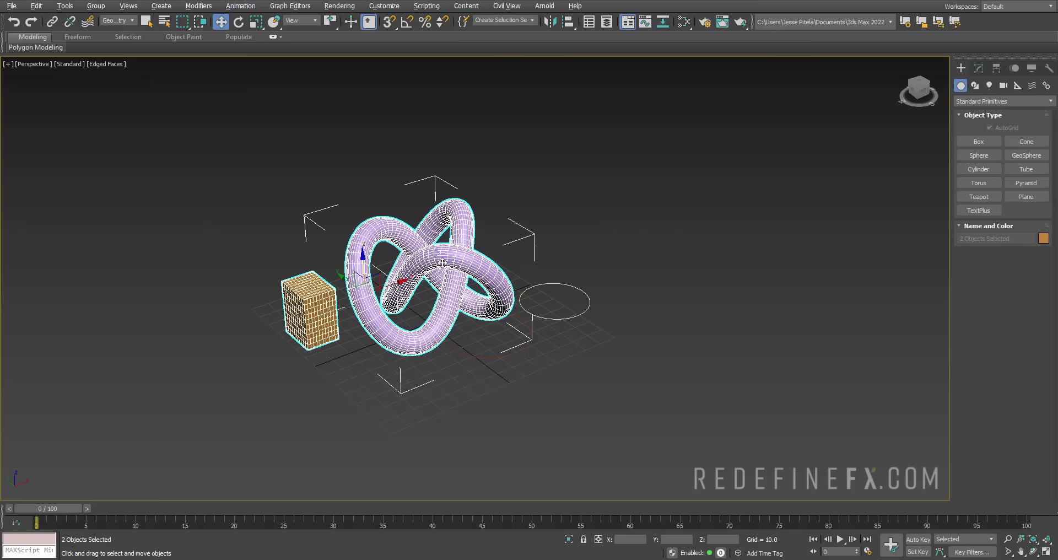
alt+middle_drag(441, 263, 525, 304)
scroll(574, 375, up, 3)
alt+middle_drag(524, 304, 580, 313)
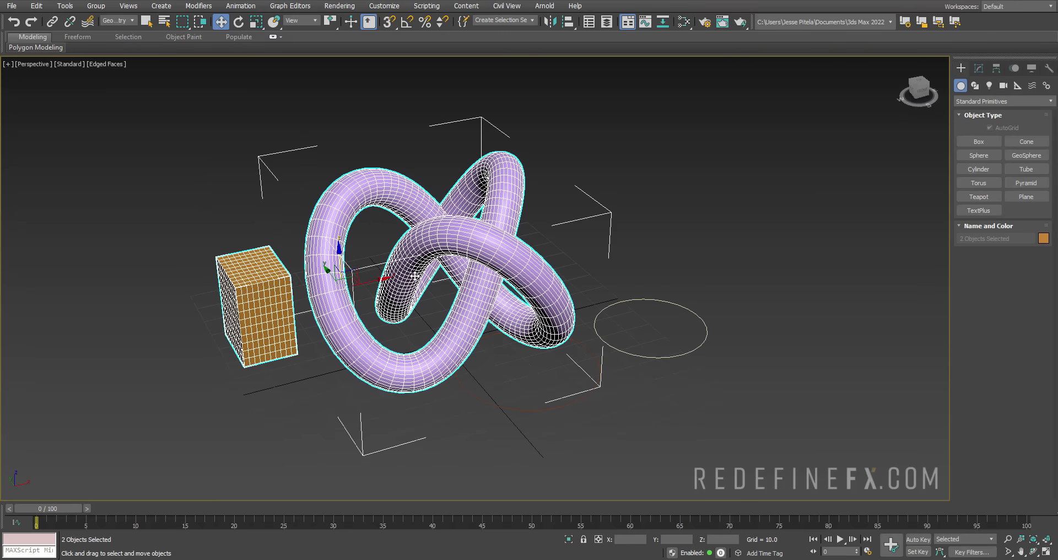
Clear the selection, activate the Select Object tool, and practise selecting and deselecting the torus knot in the viewport.
click(125, 21)
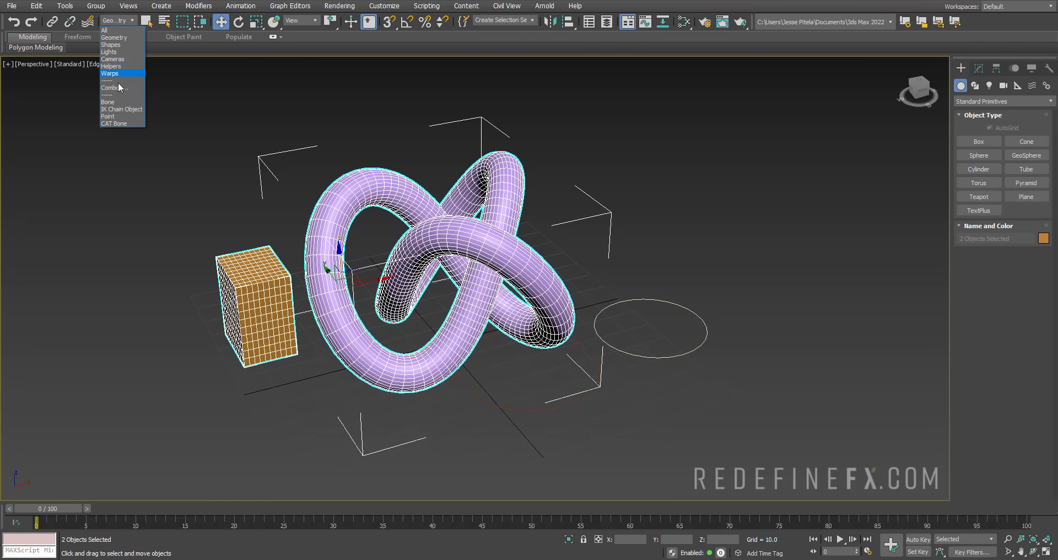
click(215, 183)
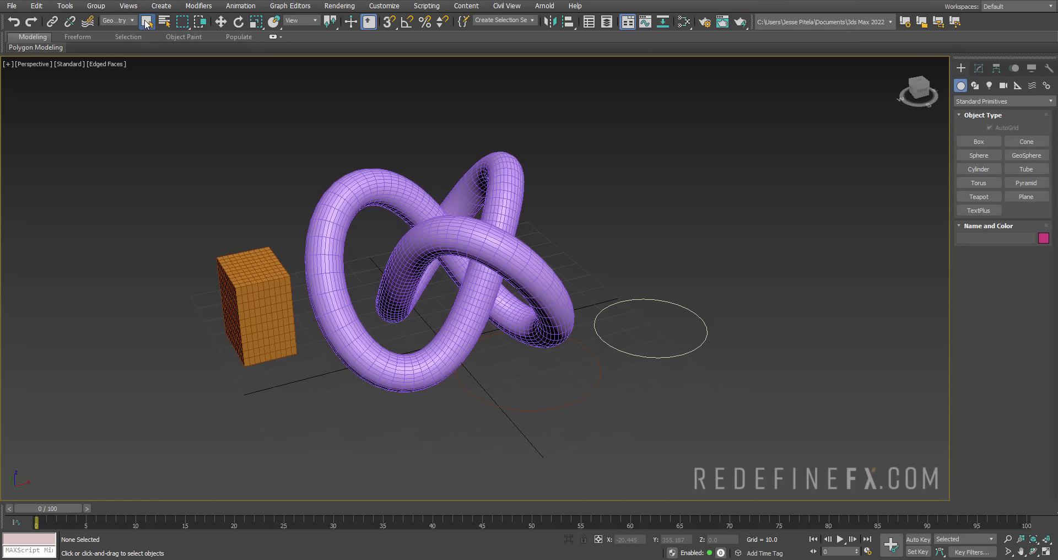
click(146, 22)
click(330, 252)
click(686, 192)
click(312, 234)
click(233, 355)
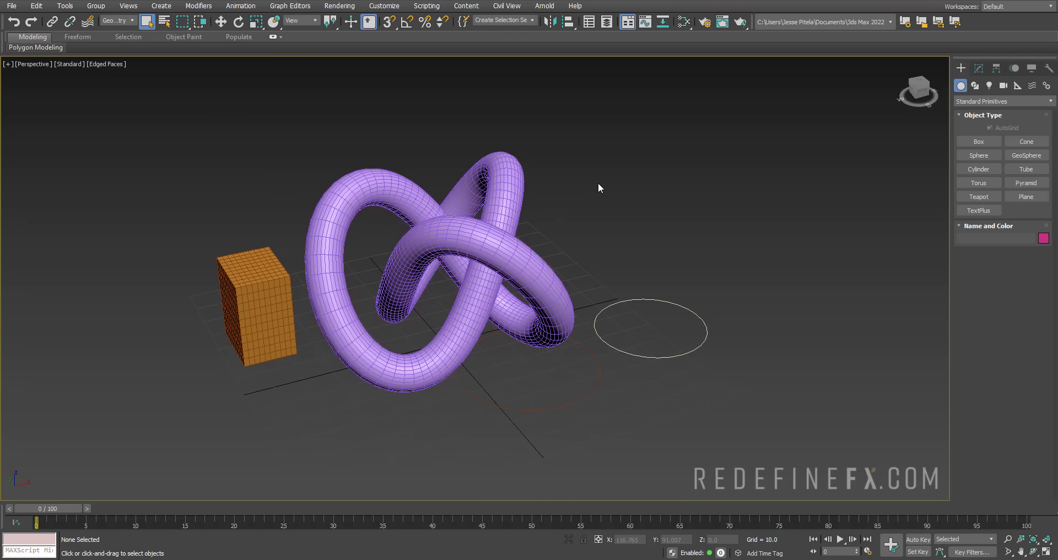
Select Torus Knot001 by name from the Select From Scene list.
click(166, 25)
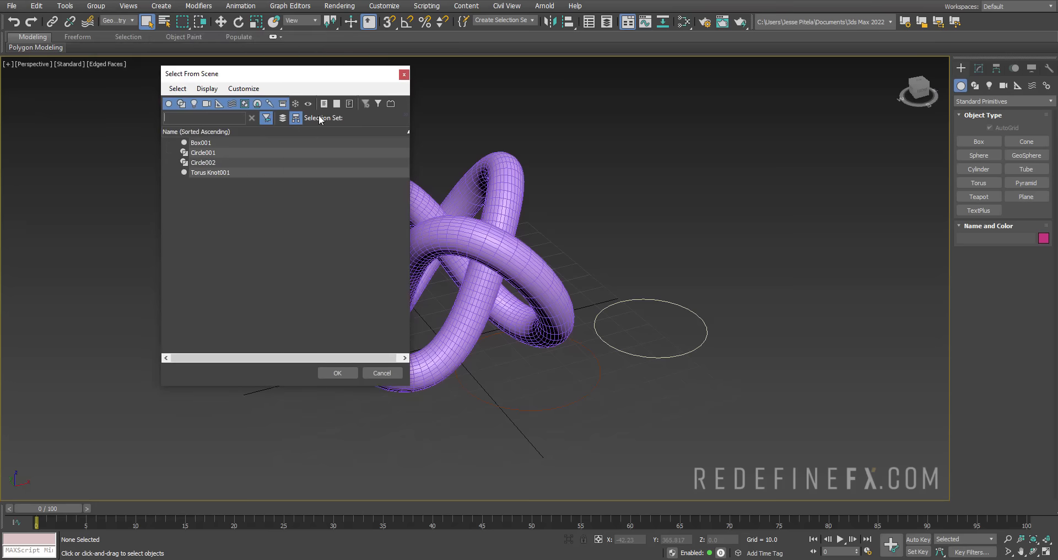
click(404, 75)
key(h)
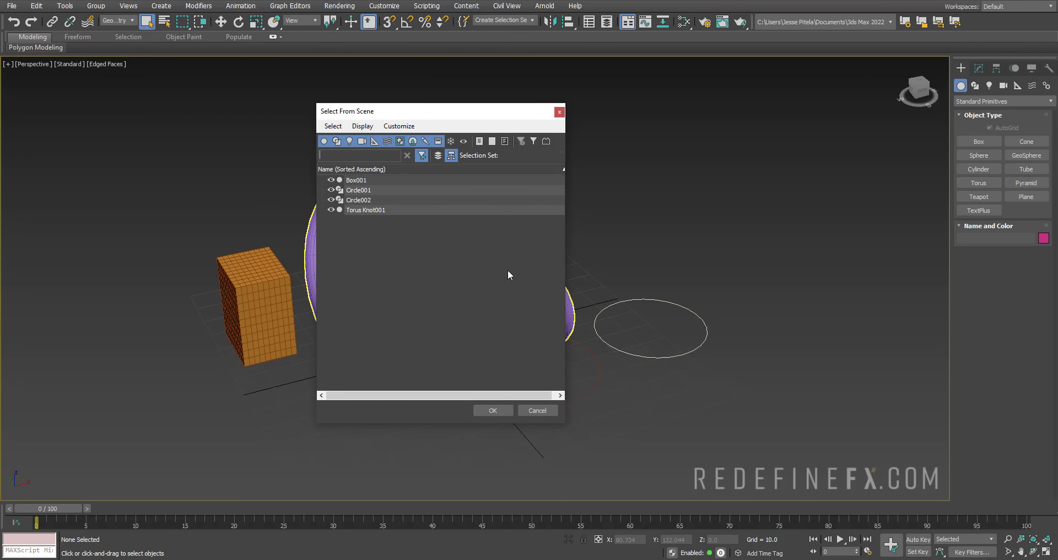
double_click(365, 210)
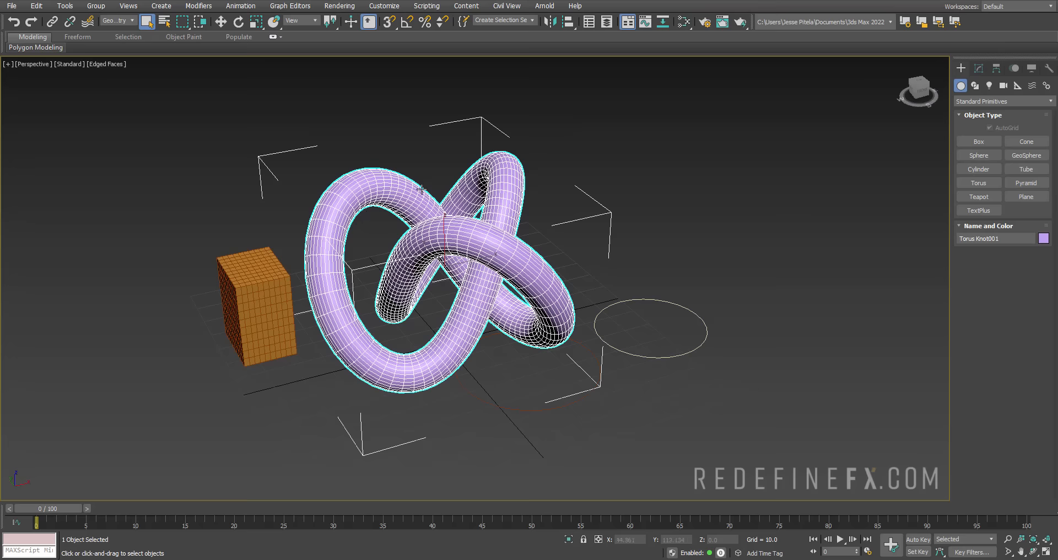
mouse_move(477, 201)
alt+middle_down()
mouse_move(407, 186)
mouse_move(444, 197)
mouse_move(488, 242)
mouse_move(441, 218)
mouse_move(458, 194)
alt+middle_up()
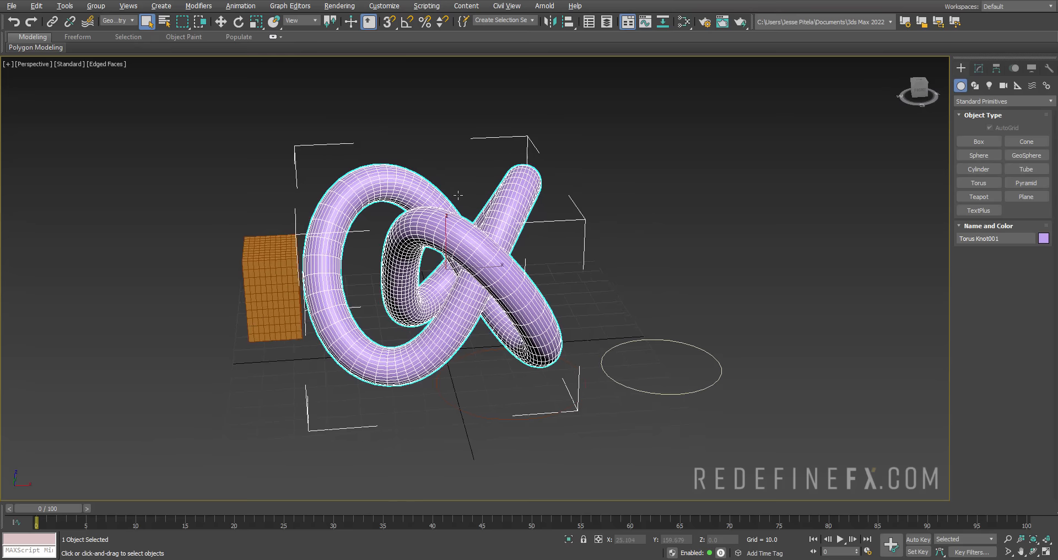
Clear the selection, pick Torus Knot001 by name again, and deselect it.
click(624, 235)
key(h)
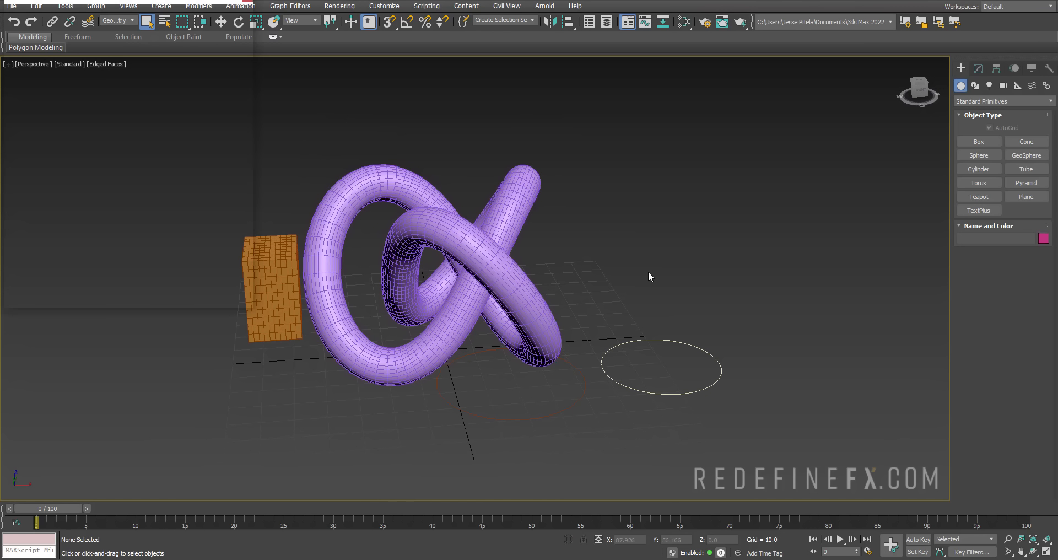
double_click(51, 94)
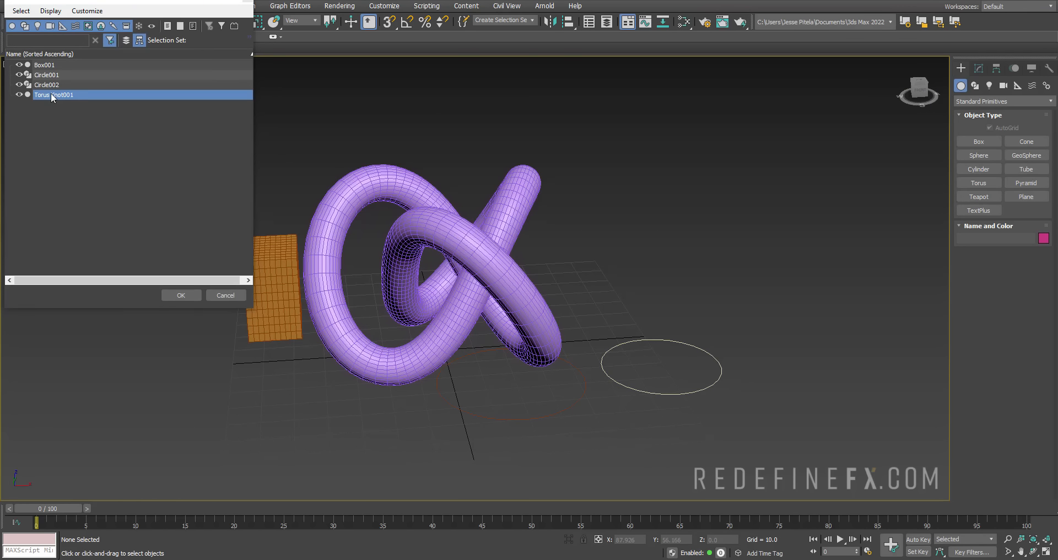
alt+middle_drag(499, 254, 525, 275)
click(438, 127)
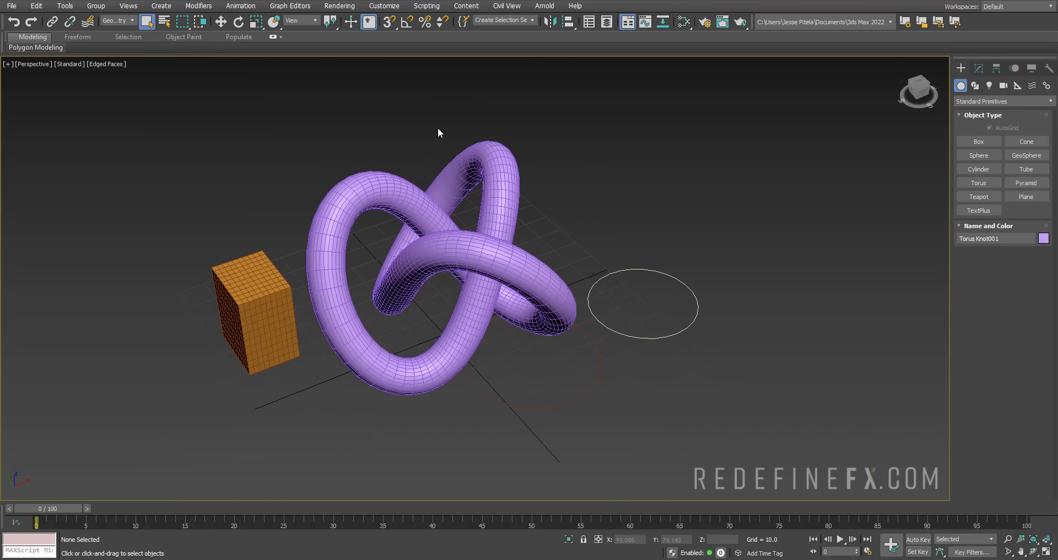
Select the box and torus knot with a rectangular region, and clear the selection with a region around the circle.
drag(677, 390, 729, 428)
drag(172, 91, 750, 461)
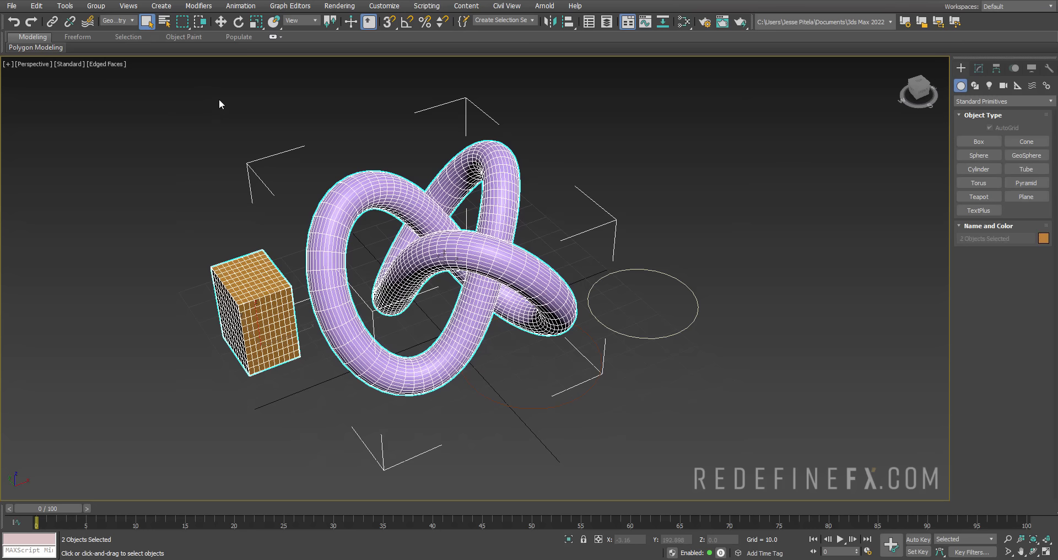
drag(591, 262, 696, 409)
Switch to the Circular Selection Region and draw a circular region in the empty area beside the torus knot.
mouse_move(182, 22)
mouse_down()
mouse_move(195, 37)
mouse_move(184, 55)
mouse_up()
click(663, 265)
drag(659, 222, 683, 330)
scroll(602, 255, down, 5)
alt+middle_drag(602, 255, 562, 241)
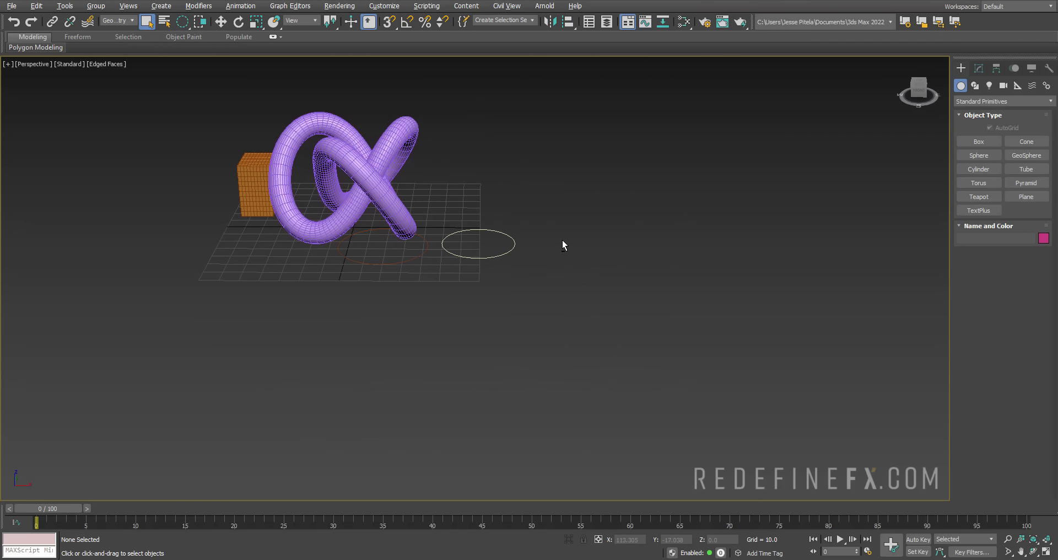
Create a sphere with a radius of about 31.7 in the empty space beyond the circle, and deselect it.
click(973, 156)
drag(614, 262, 683, 259)
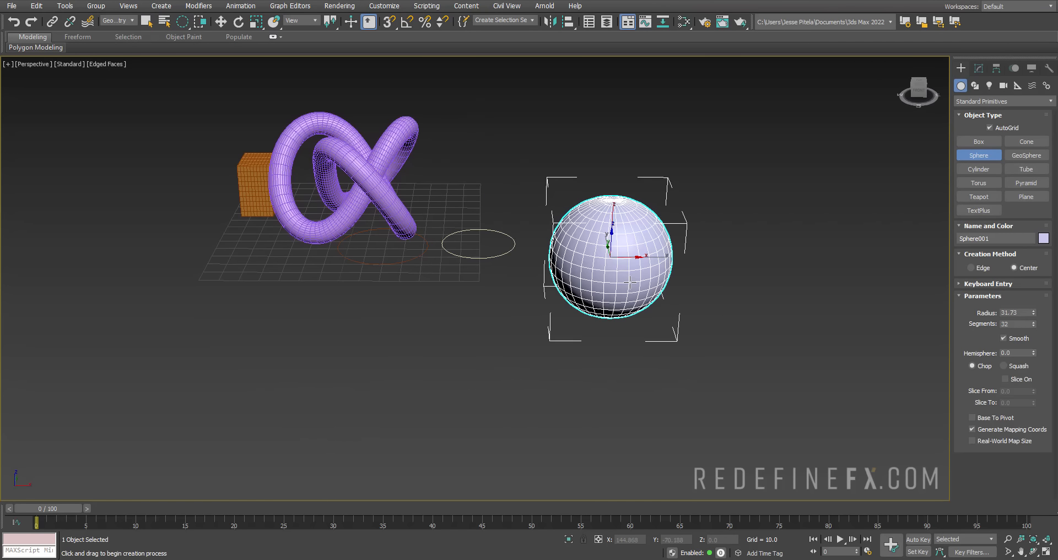
mouse_move(758, 246)
alt+middle_down()
mouse_move(701, 207)
mouse_move(749, 246)
alt+middle_up()
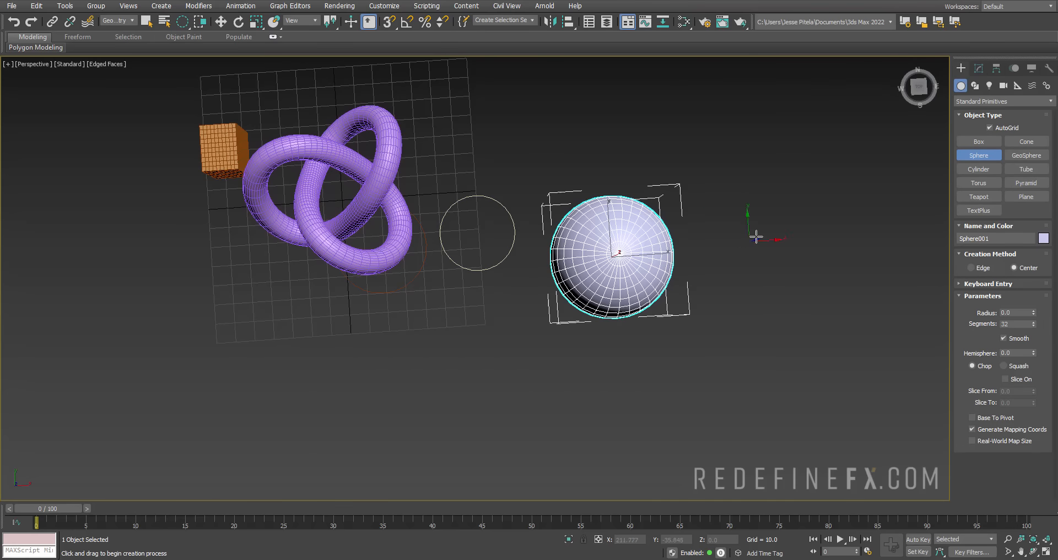
click(789, 253)
right_click(728, 252)
click(717, 262)
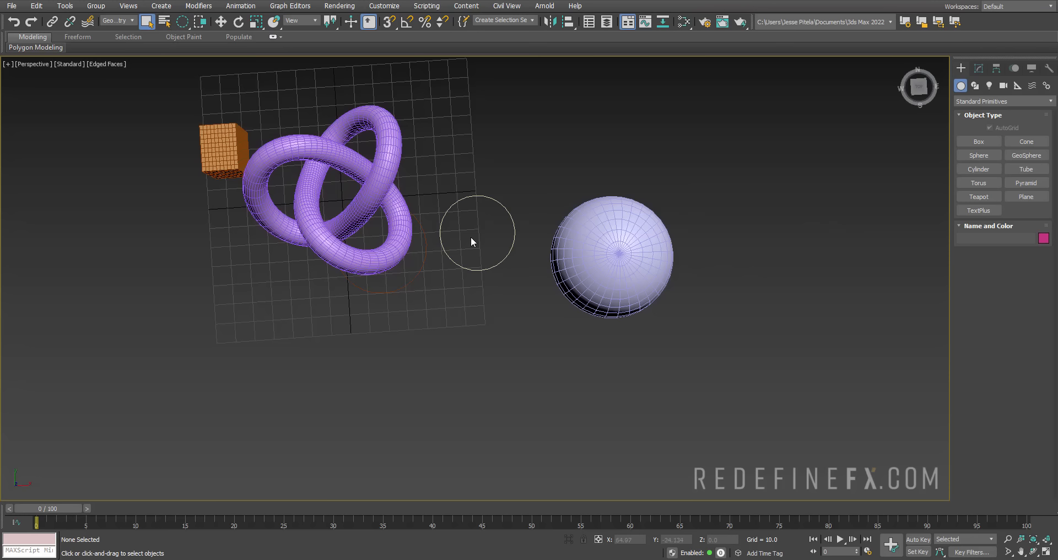
Draw circular selection regions from the centre of the circle shape, and restore the Rectangular Selection Region.
scroll(475, 233, up, 5)
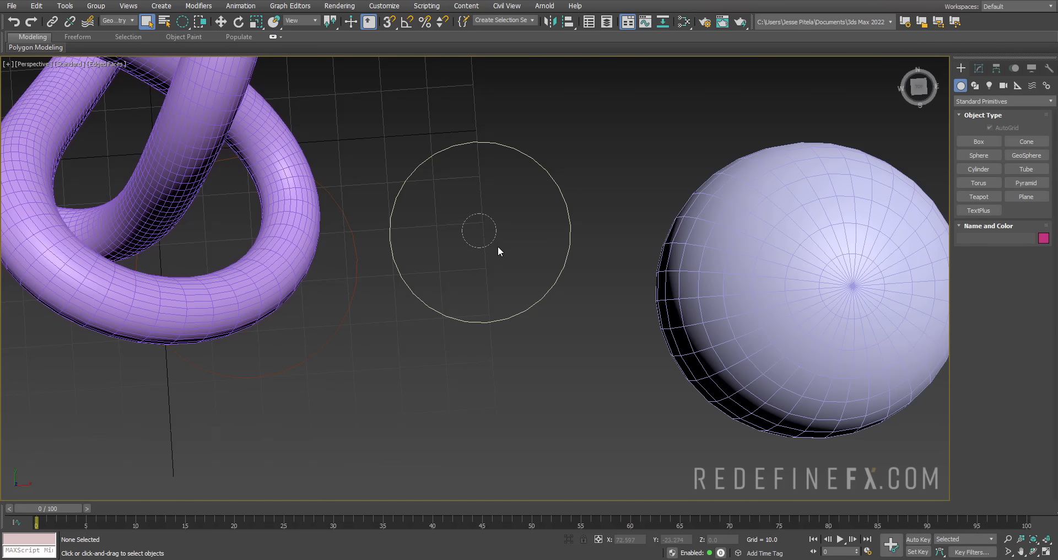
drag(498, 245, 541, 294)
drag(481, 227, 534, 291)
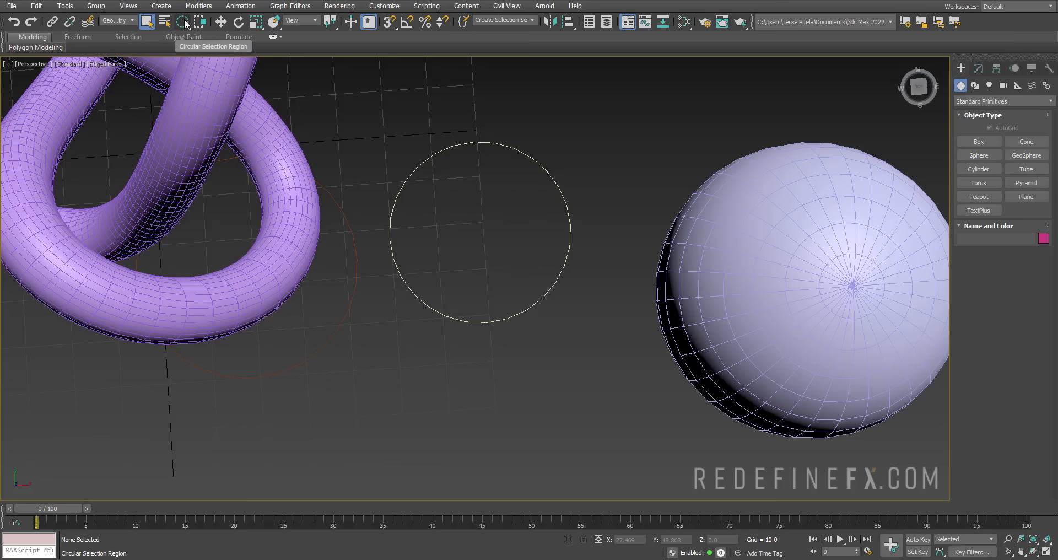
drag(183, 21, 181, 36)
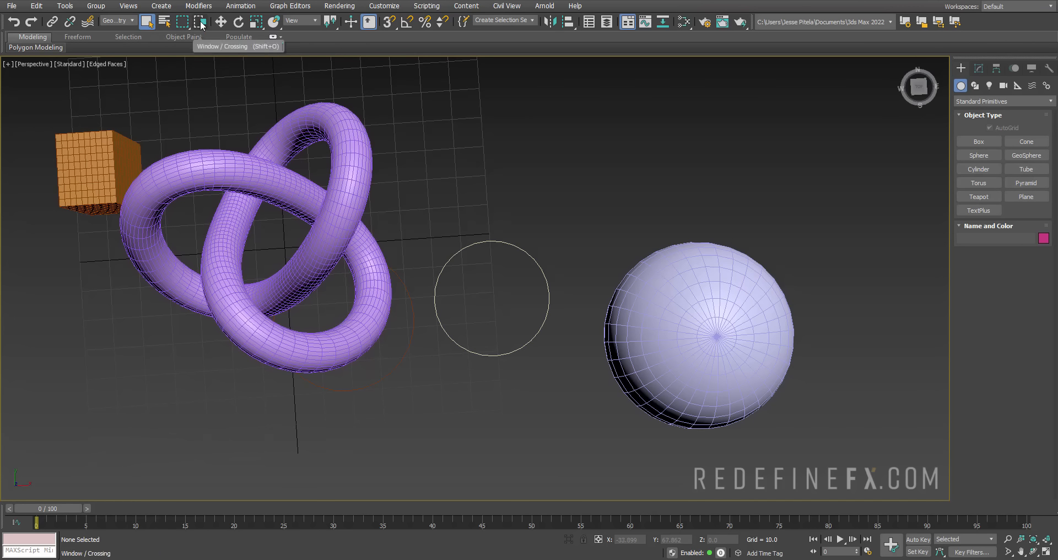
Select the sphere in Crossing mode with a rectangular region that only partly covers it.
click(202, 23)
scroll(622, 198, down, 5)
drag(614, 147, 538, 329)
scroll(556, 237, up, 3)
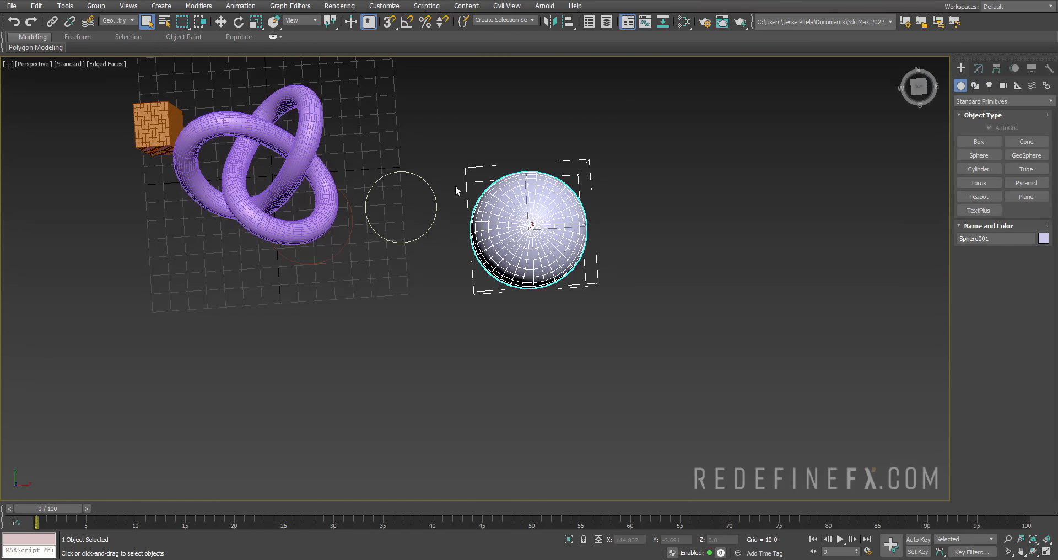
Switch region selection to Window mode, test it with rectangular regions around the sphere, and clear the selection.
click(201, 24)
click(651, 150)
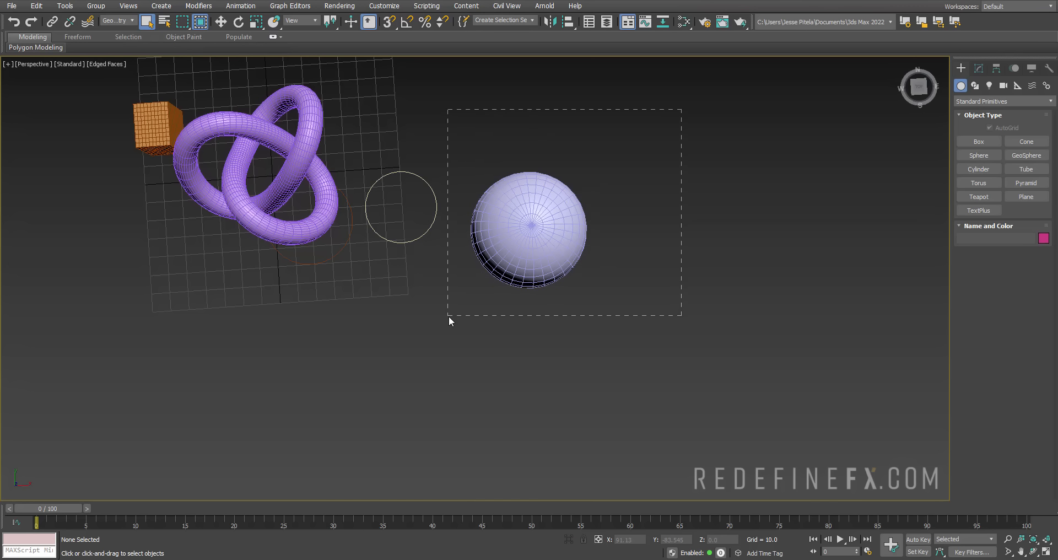
drag(449, 316, 449, 316)
drag(657, 116, 484, 364)
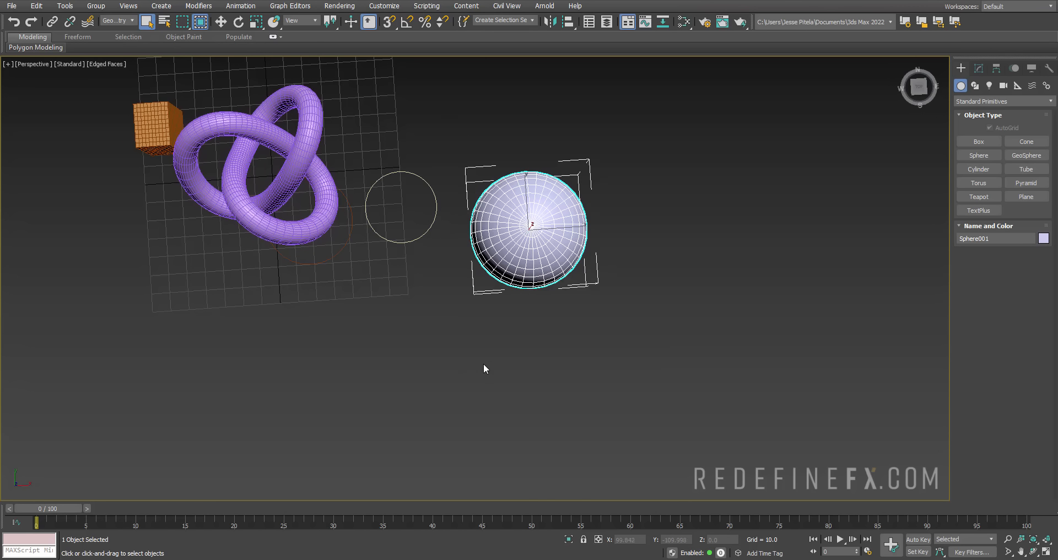
click(713, 82)
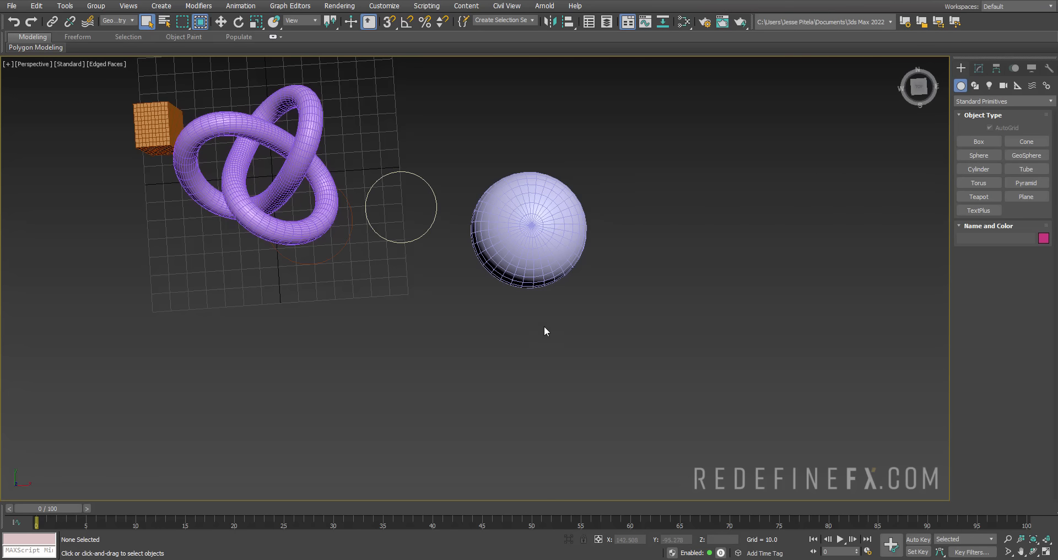
Try Window-mode regions that only partly cover the sphere, return to Crossing mode, and clear the selection.
scroll(572, 242, up, 3)
middle_drag(607, 180, 572, 284)
drag(618, 106, 495, 461)
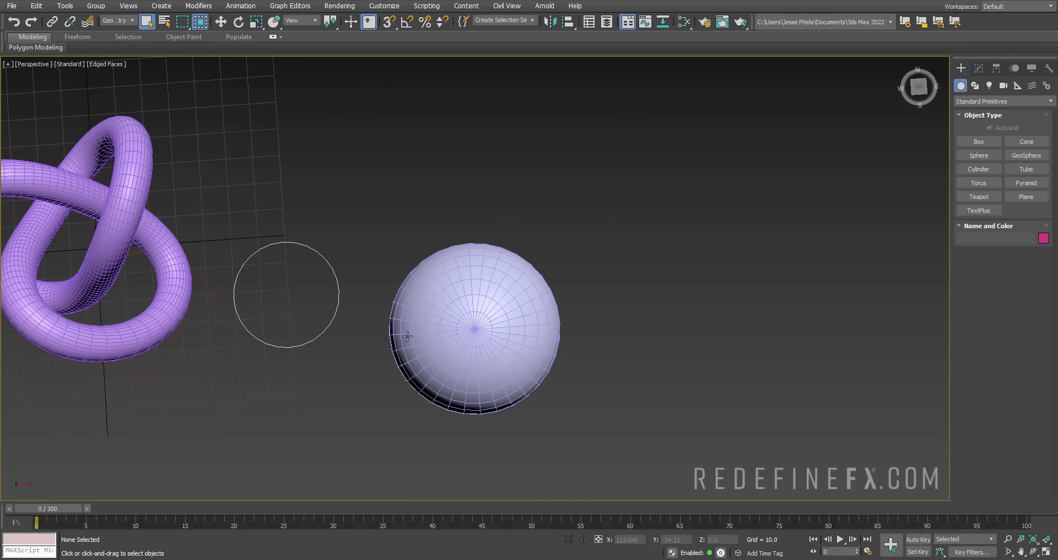
middle_drag(499, 249, 637, 123)
drag(506, 298, 382, 390)
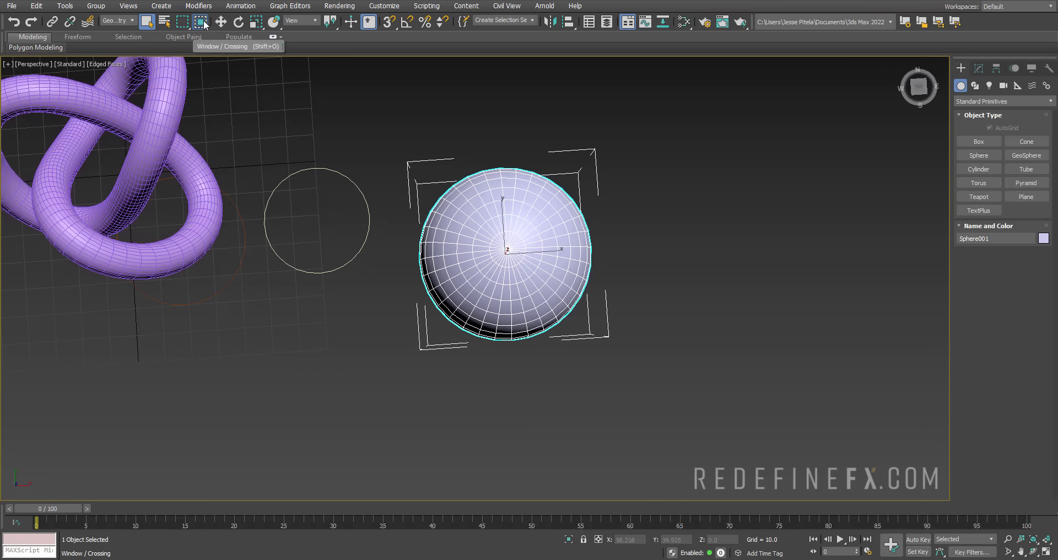
click(339, 154)
key(z)
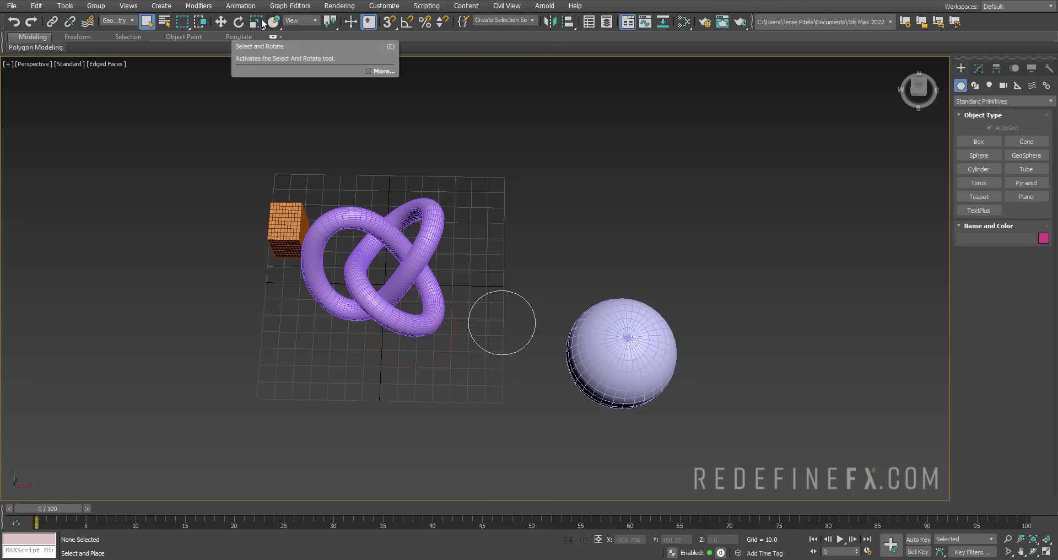
Select the torus knot with the Move tool and shift it freehand along the Y axis to about 0.67.
click(221, 22)
click(379, 265)
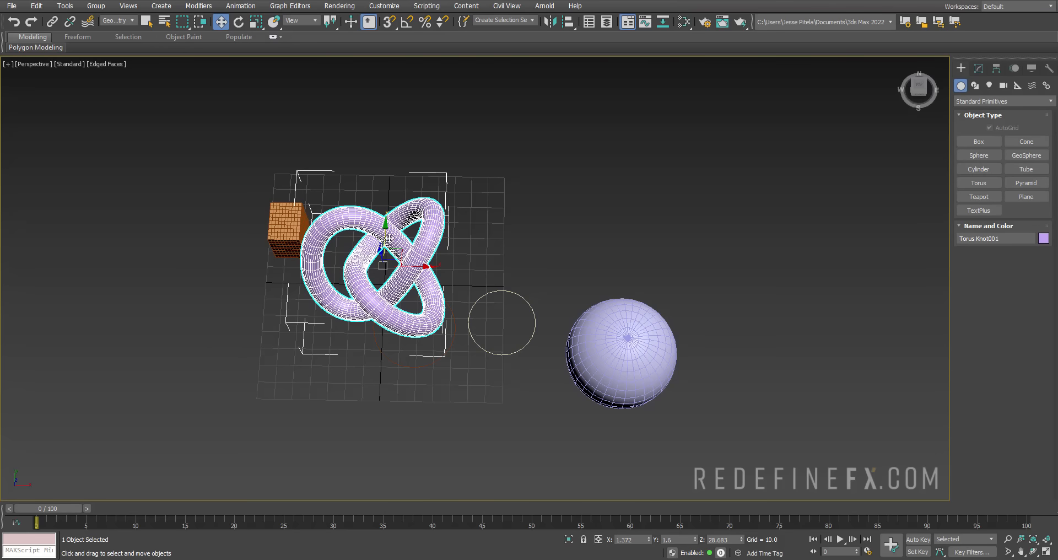
alt+middle_drag(389, 238, 423, 286)
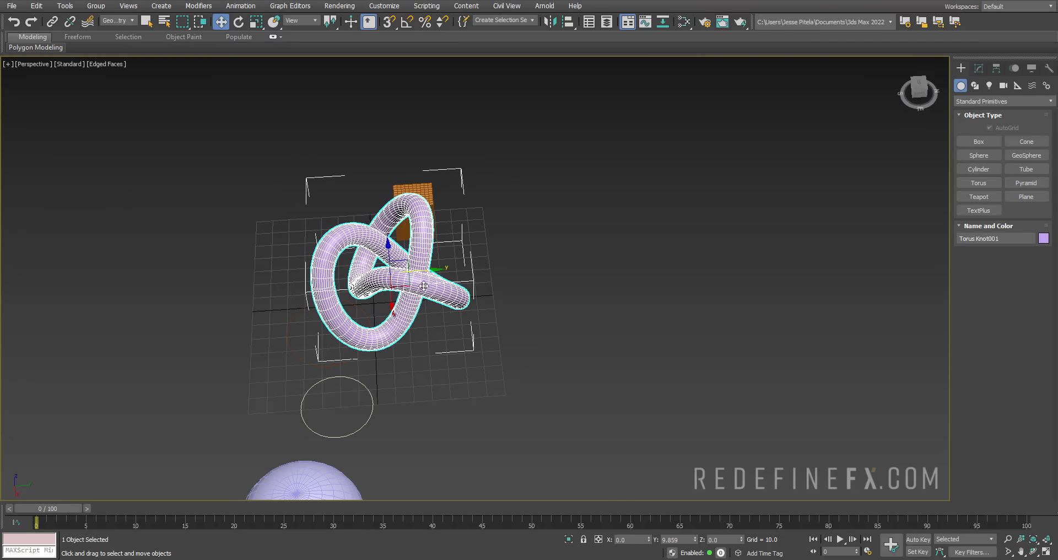
drag(424, 286, 403, 287)
Set the torus knot's absolute world X, Y and Z positions to 0 with the Move Transform Type-In.
right_click(221, 22)
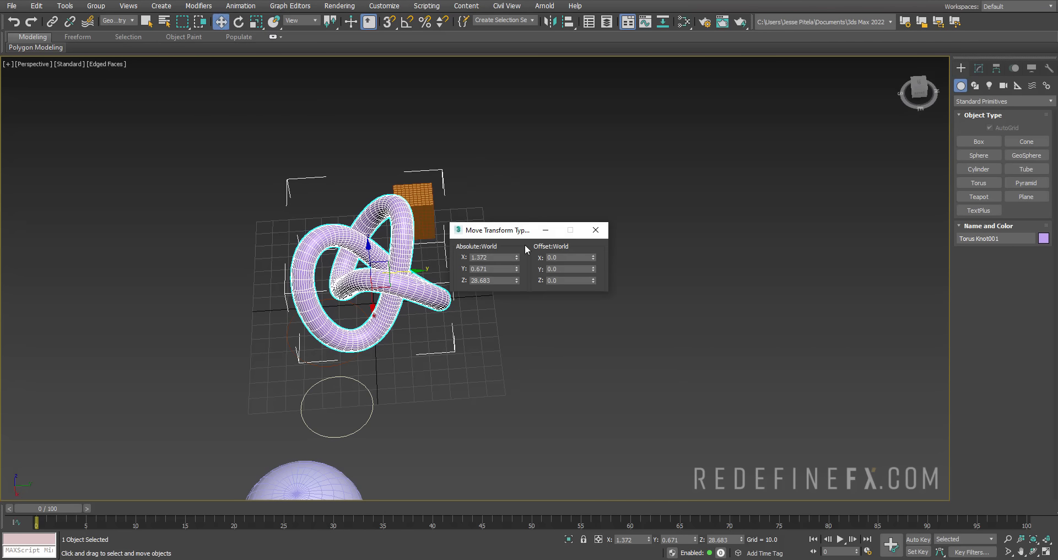
drag(529, 235, 531, 247)
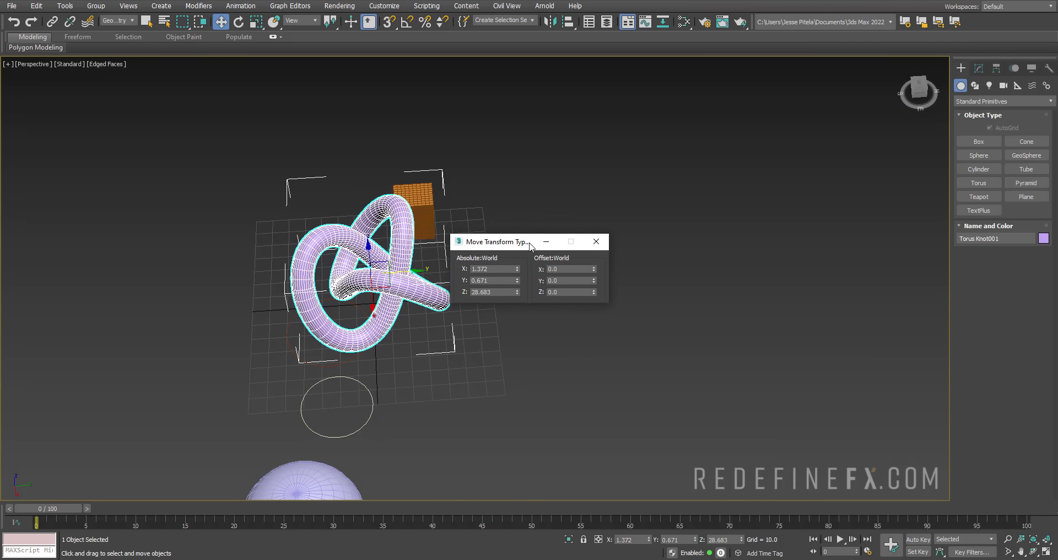
double_click(496, 269)
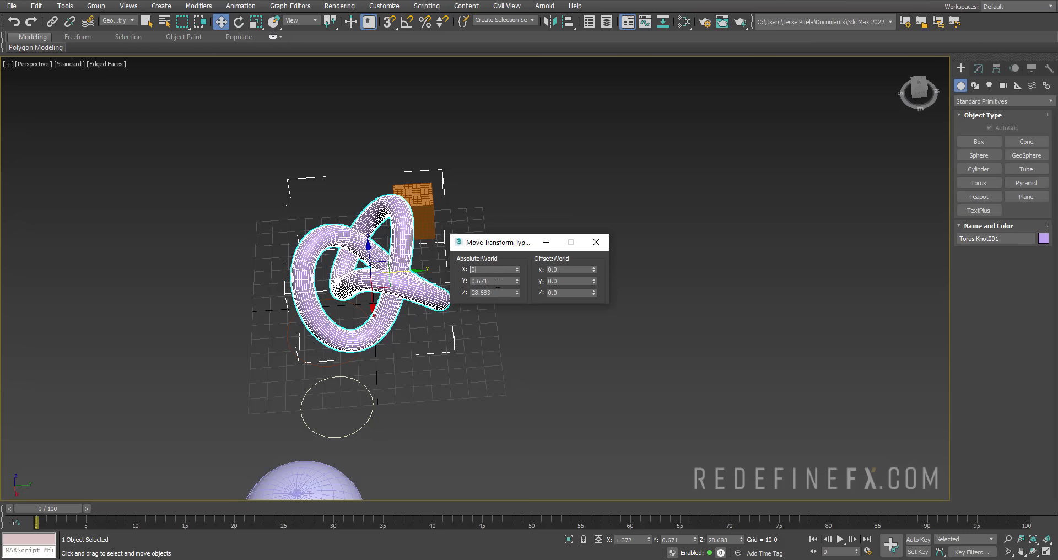
key(Tab)
key(Tab)
text(0)
key(Return)
drag(490, 281, 443, 287)
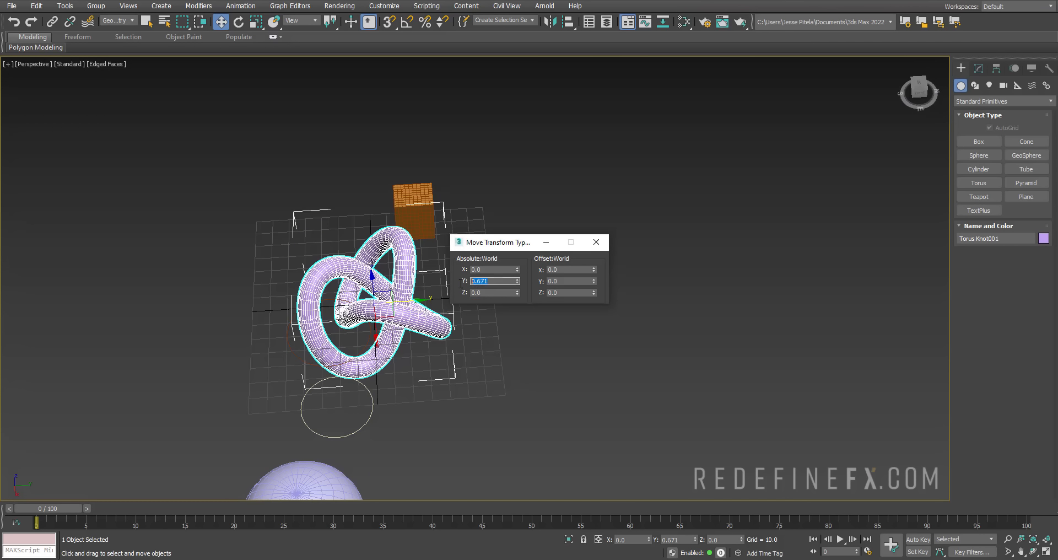
text(0)
key(Return)
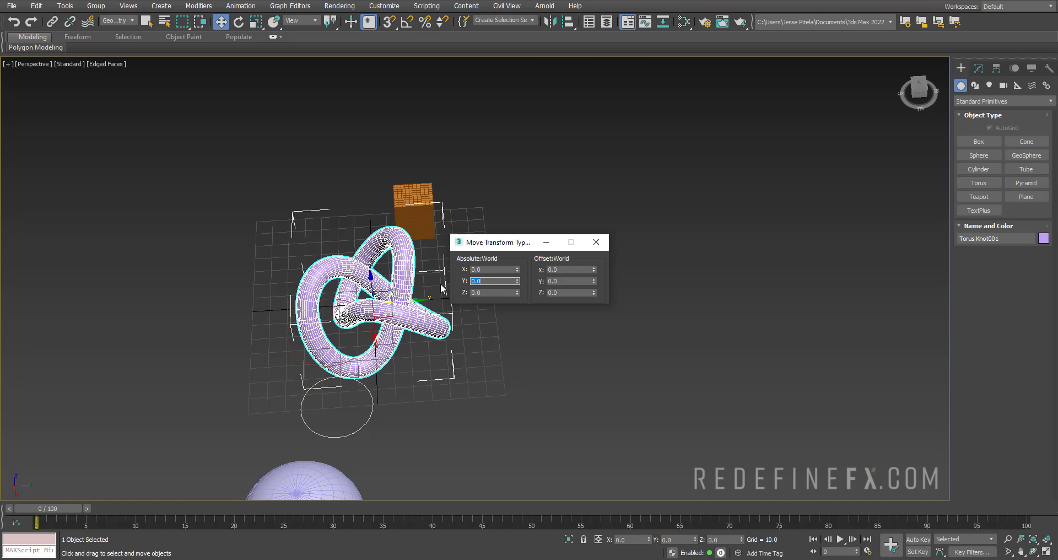
click(597, 242)
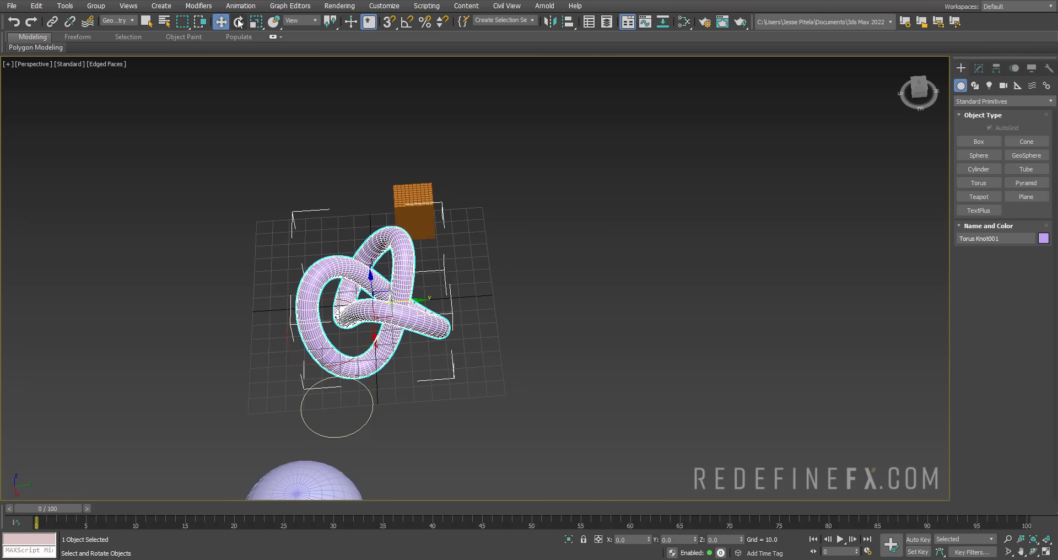
Try an absolute world X rotation of 90 degrees on the torus knot with the Rotate Transform Type-In, and undo it.
right_click(238, 22)
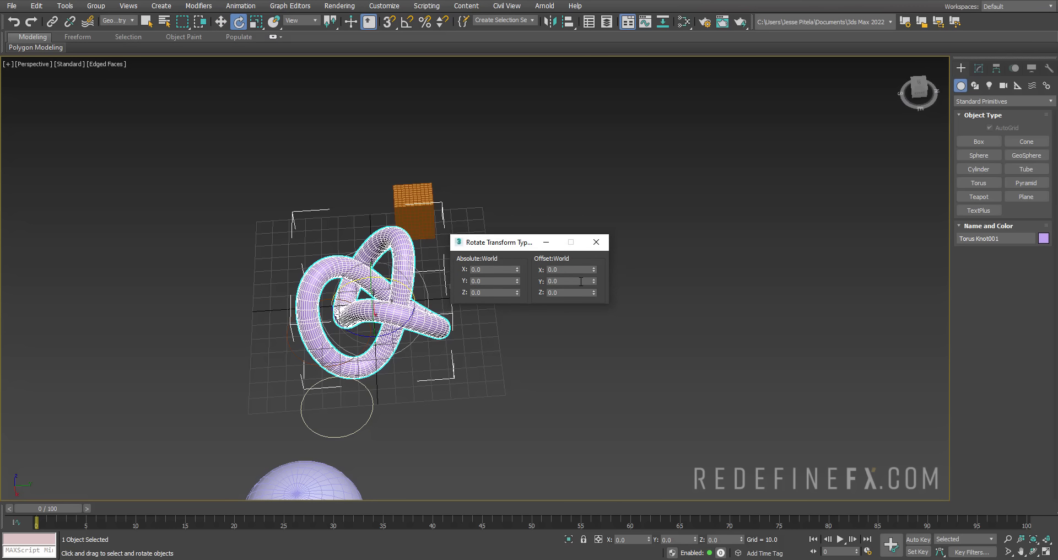
drag(514, 242, 526, 237)
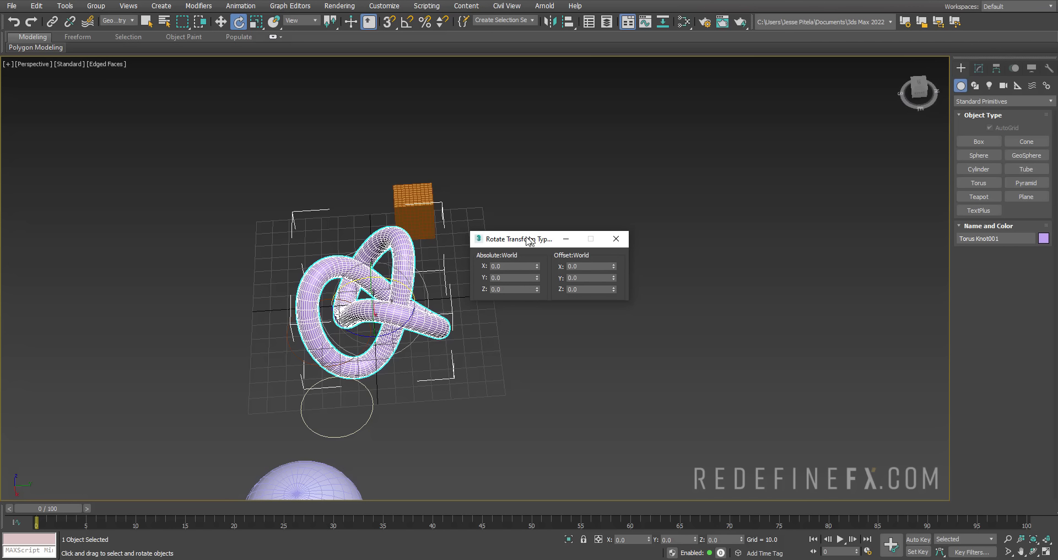
click(515, 267)
key(Return)
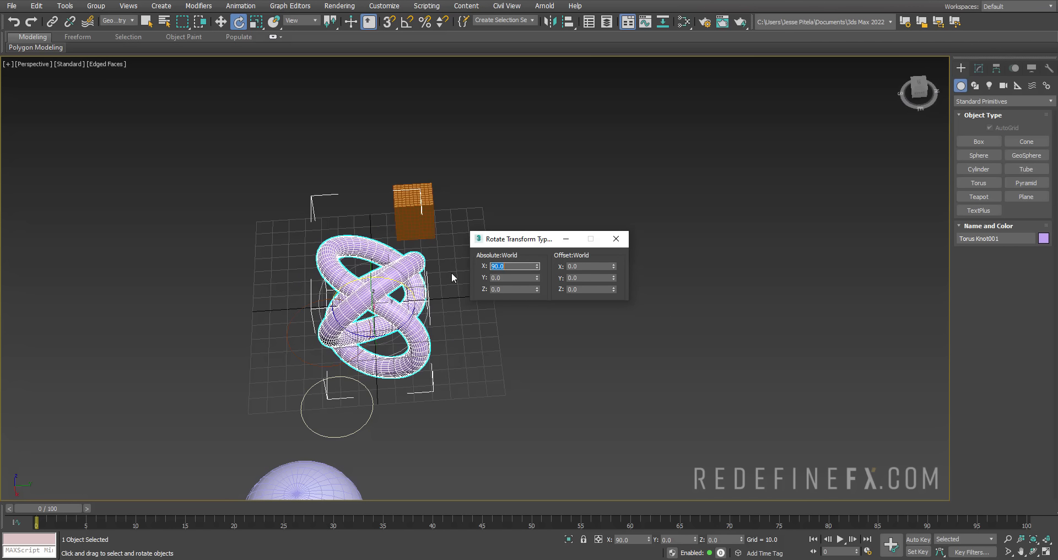
click(617, 240)
alt+middle_drag(512, 177, 574, 127)
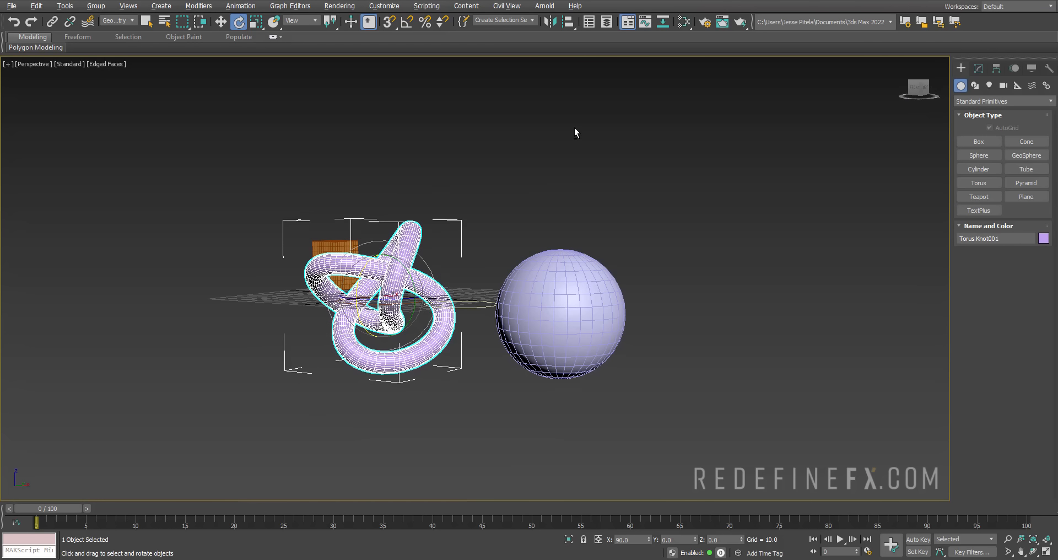
key(ctrl+z)
alt+middle_drag(334, 182, 371, 217)
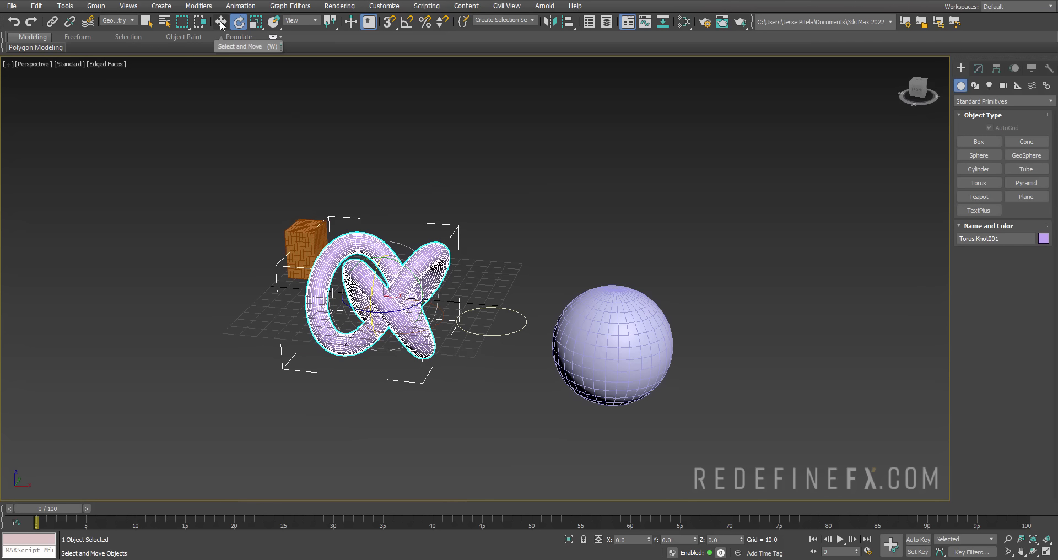
Try changing the torus knot's absolute local X scale with the Scale Transform Type-In, close it and clear the selection.
click(256, 22)
right_click(256, 22)
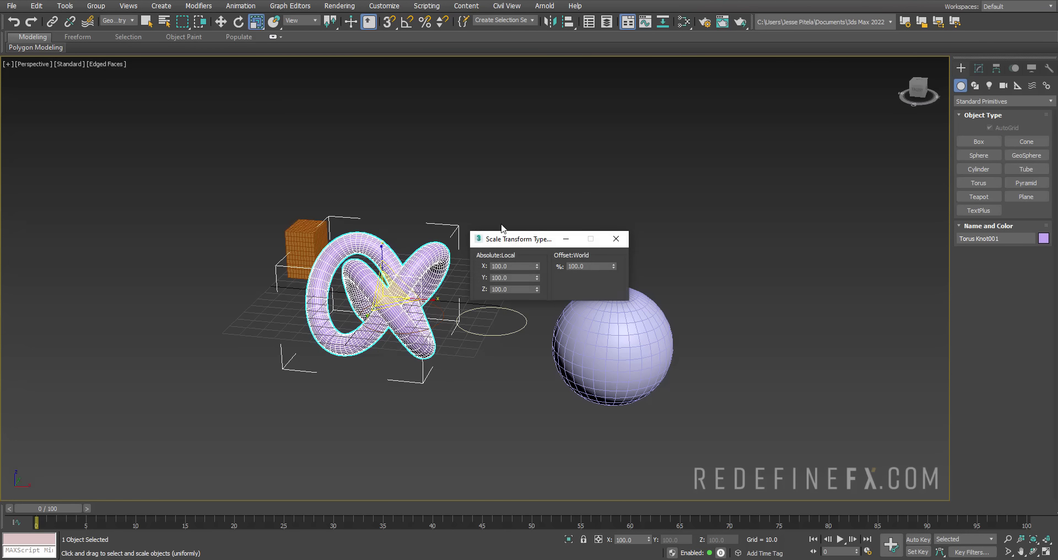
drag(518, 238, 436, 204)
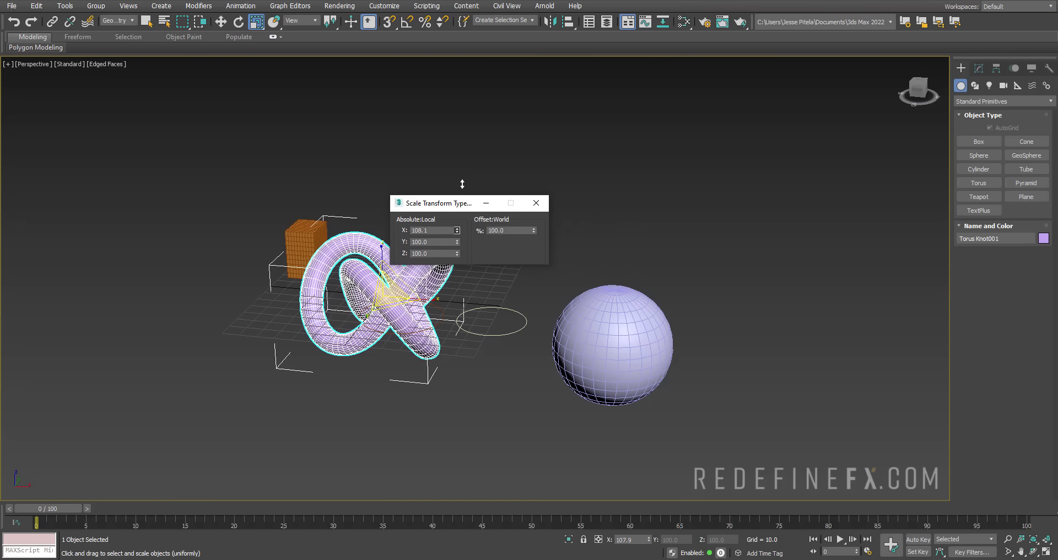
click(536, 205)
click(603, 276)
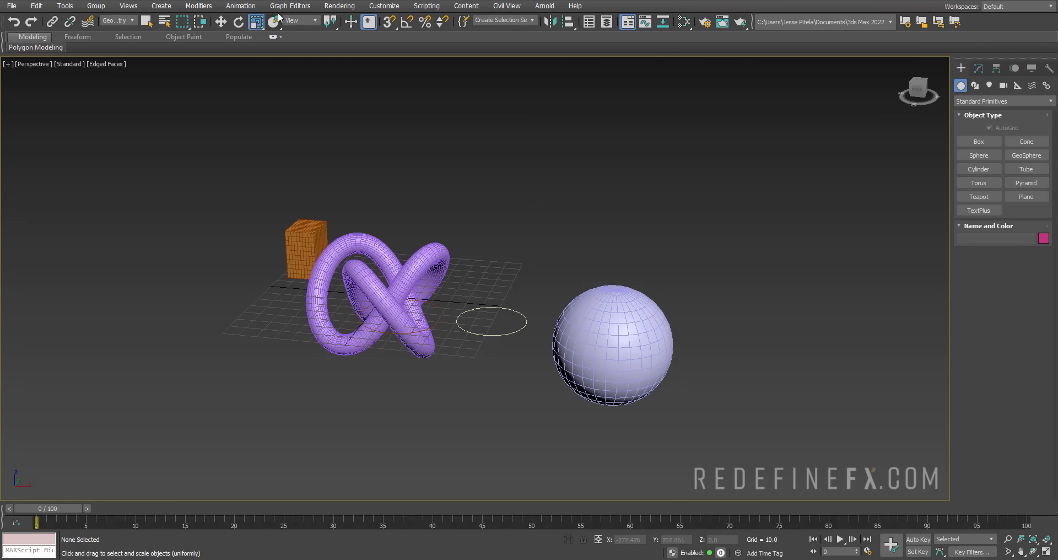
Create a box freehand behind the sphere, well to the side of the torus knot.
alt+middle_drag(611, 249, 584, 281)
middle_drag(584, 281, 687, 239)
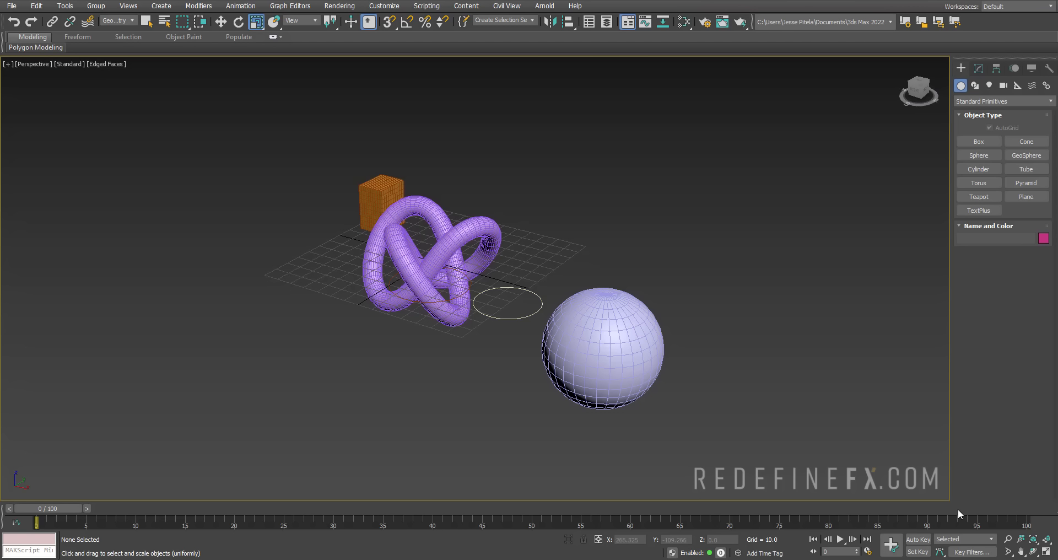
click(982, 140)
drag(595, 246, 629, 271)
click(676, 238)
right_click(676, 239)
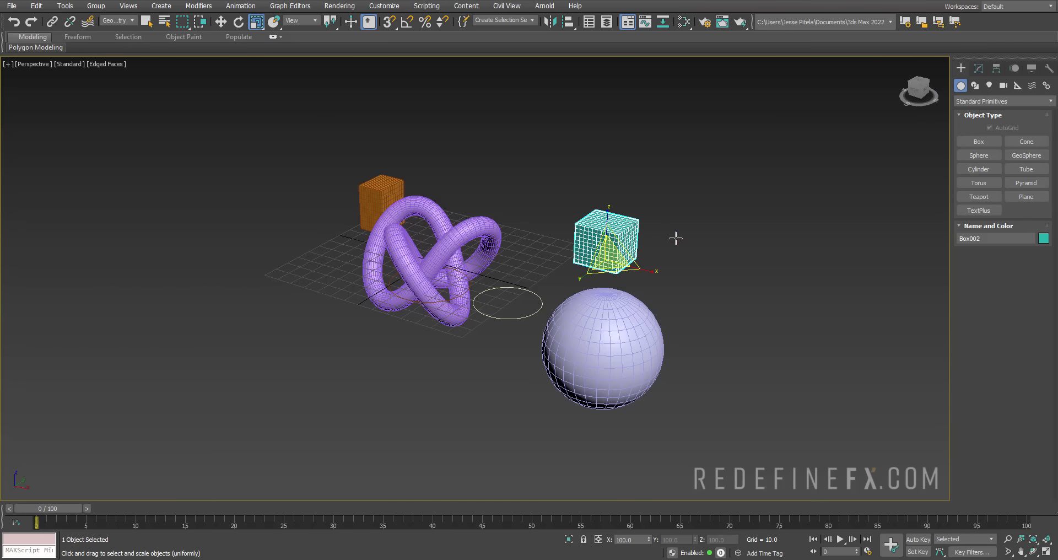
Use Select and Place to attach the new box to the sphere and slide it across the sphere's surface.
click(274, 22)
alt+middle_drag(655, 208, 616, 258)
drag(613, 260, 556, 310)
alt+middle_drag(555, 309, 581, 326)
scroll(545, 320, up, 3)
scroll(544, 320, up, 3)
scroll(582, 325, down, 3)
scroll(492, 262, down, 2)
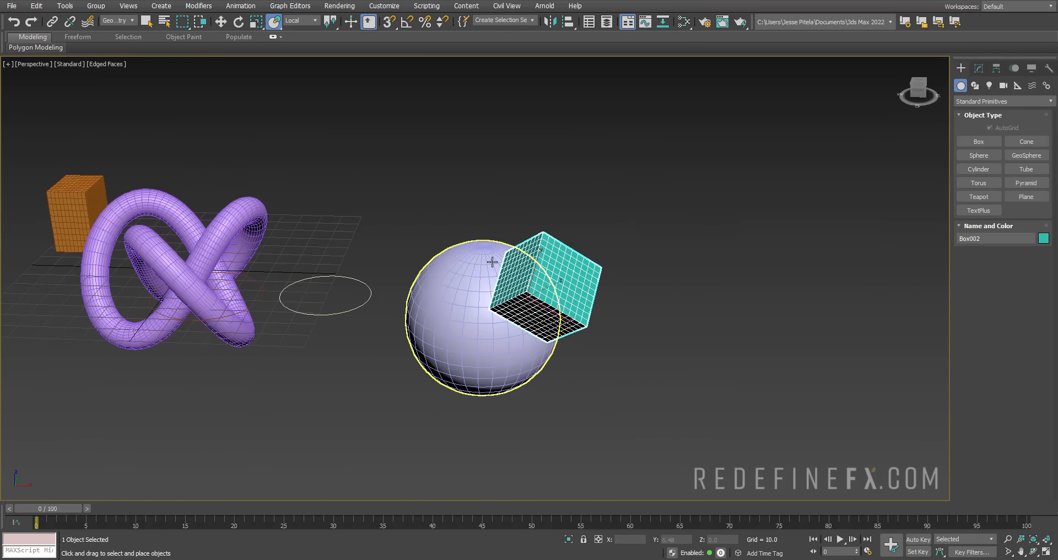
alt+middle_drag(492, 262, 398, 222)
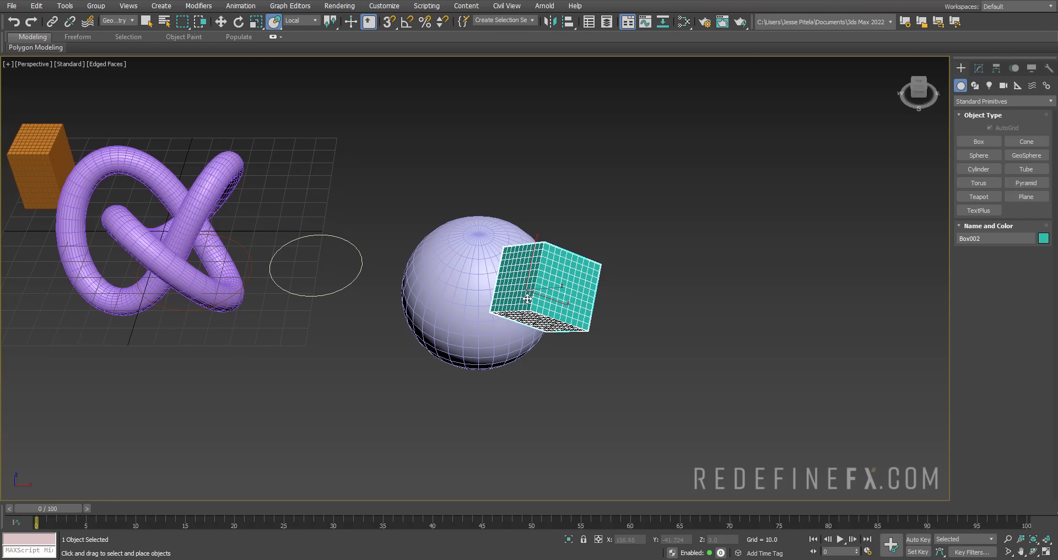
drag(527, 299, 496, 259)
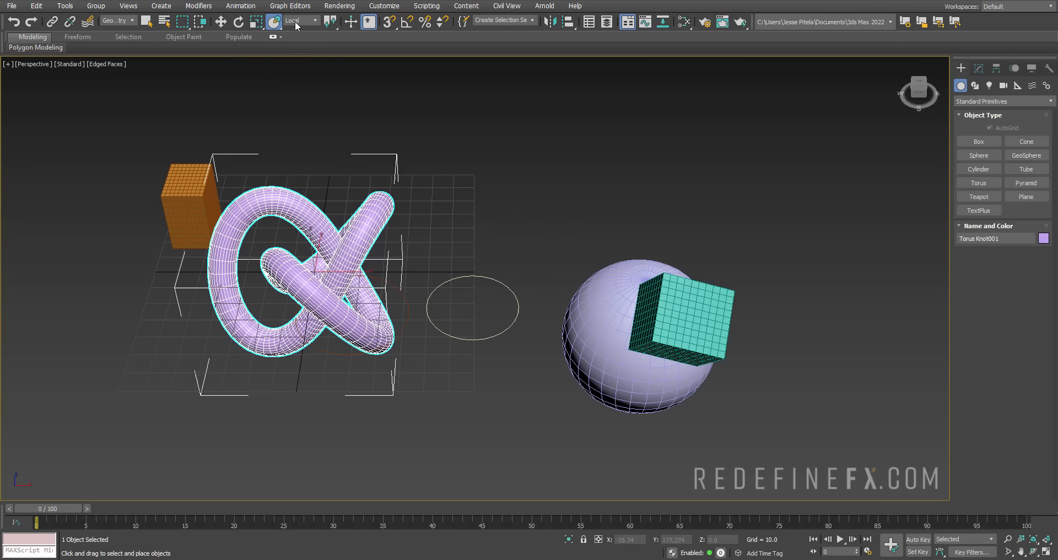
Set the reference coordinate system to View and move the torus knot freehand to about X -1.9, Y 11.1.
click(301, 21)
click(302, 29)
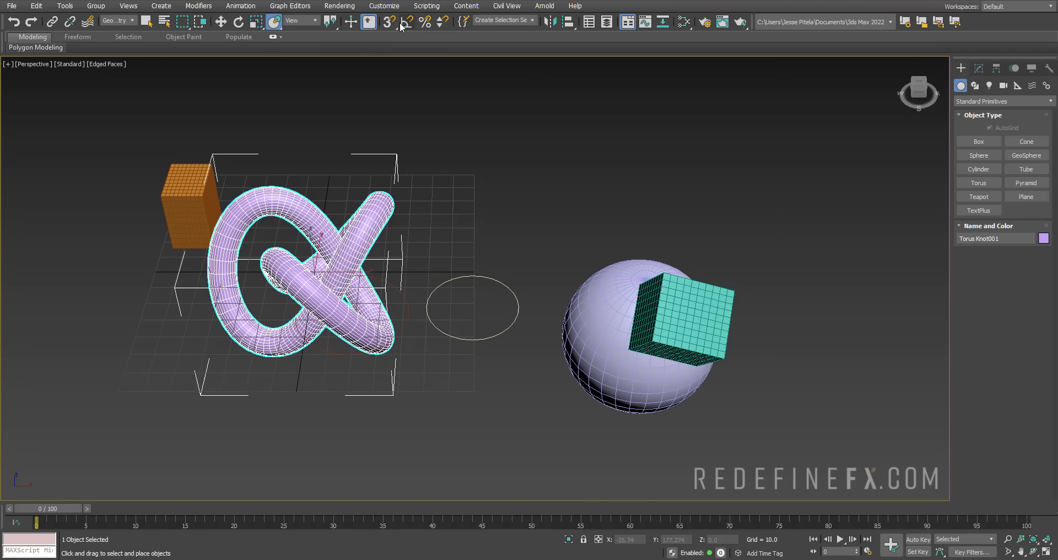
alt+middle_drag(448, 237, 394, 279)
key(w)
mouse_move(387, 249)
mouse_down()
mouse_move(411, 172)
mouse_move(439, 240)
mouse_move(451, 241)
mouse_move(419, 223)
mouse_move(392, 232)
mouse_up()
Switch the Move tool's reference coordinate system to Local and shift the torus knot about -7.2 along its local Y axis.
click(298, 21)
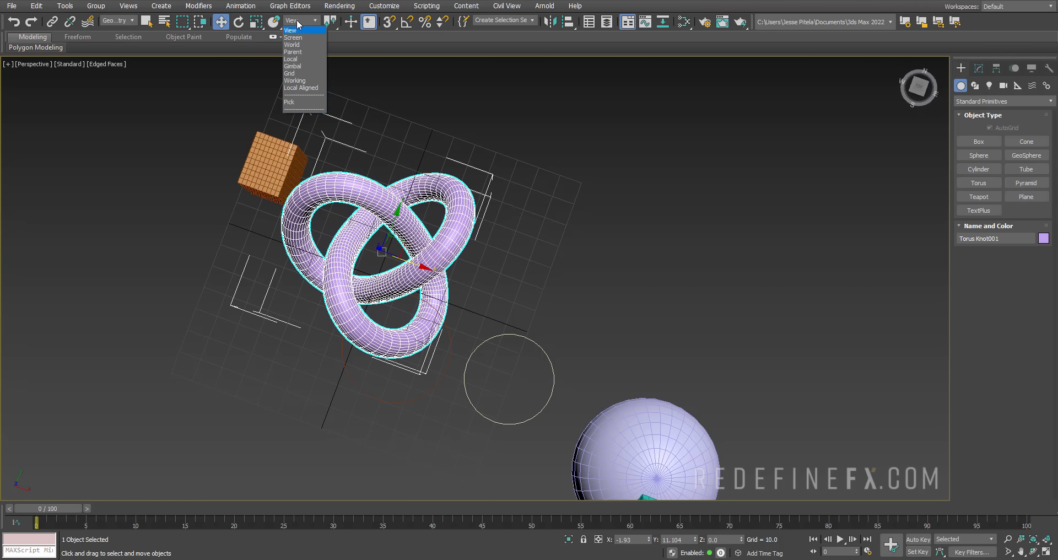
click(293, 59)
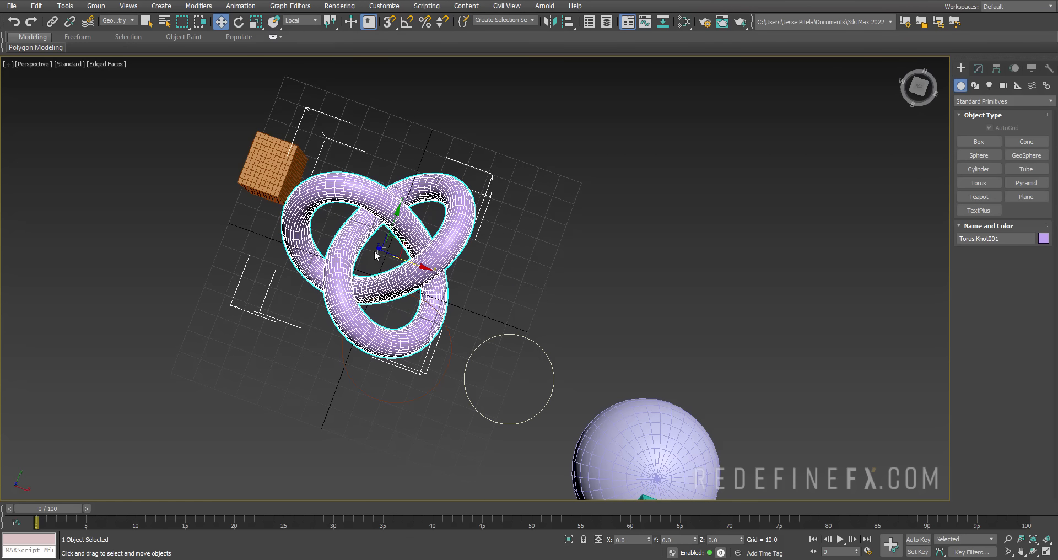
drag(393, 224, 386, 246)
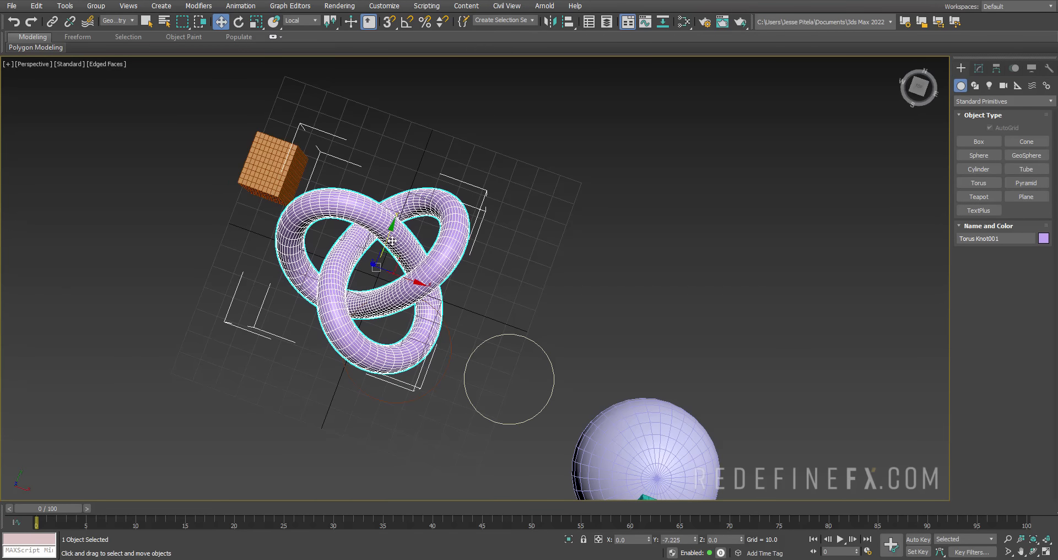
Rotate the torus knot freehand about the Z axis to about 61.8 degrees.
alt+middle_drag(387, 302, 394, 281)
key(e)
drag(390, 301, 455, 280)
Use the View reference coordinate system and move the torus knot freehand to about X -5.3, Y 34.2.
click(299, 25)
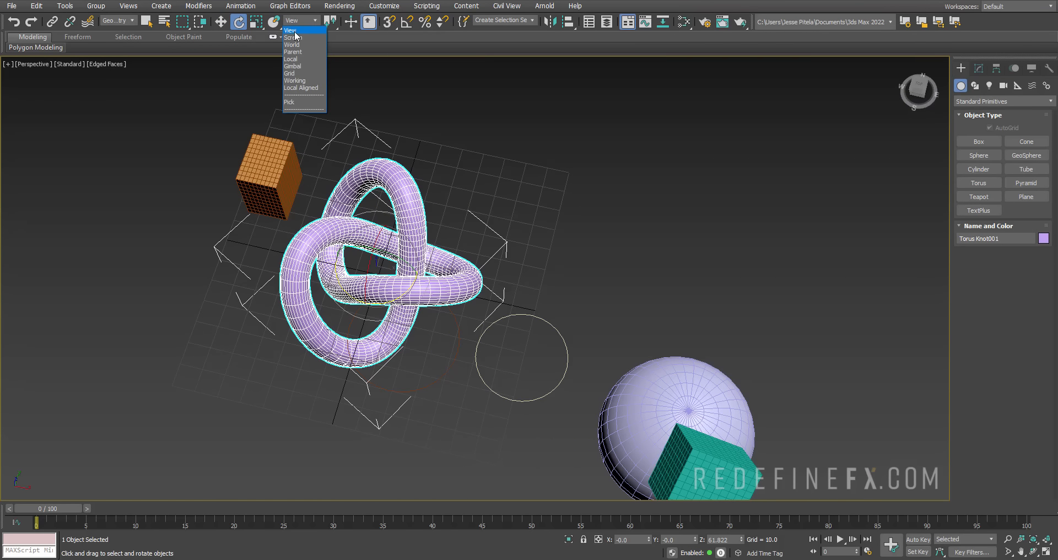
click(295, 33)
alt+middle_drag(459, 256, 470, 270)
key(w)
middle_drag(421, 233, 435, 269)
scroll(426, 301, up, 4)
scroll(425, 301, down, 2)
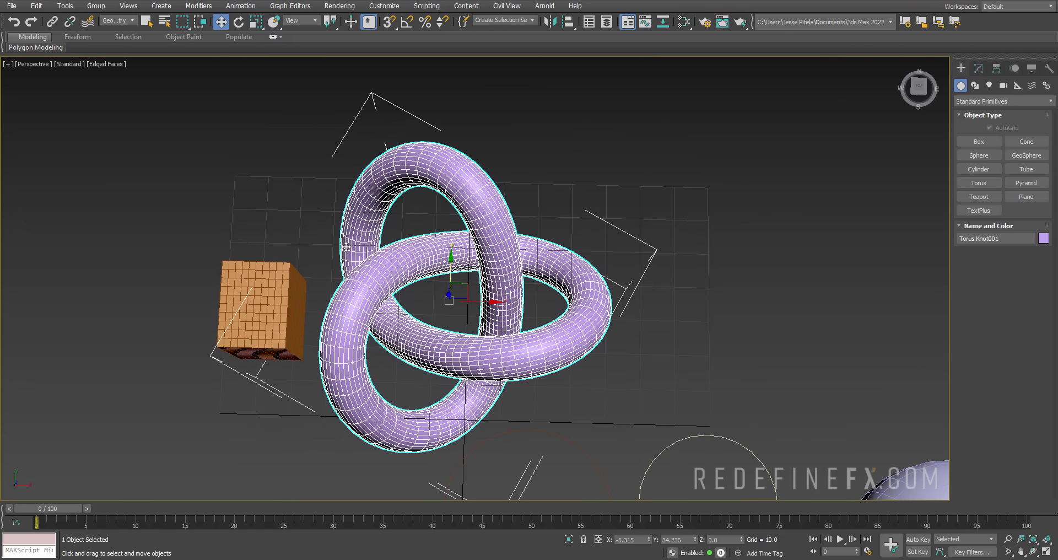
Set the Move tool's reference coordinate system to Local and shift the rotated torus knot freehand along its own Y axis.
click(302, 21)
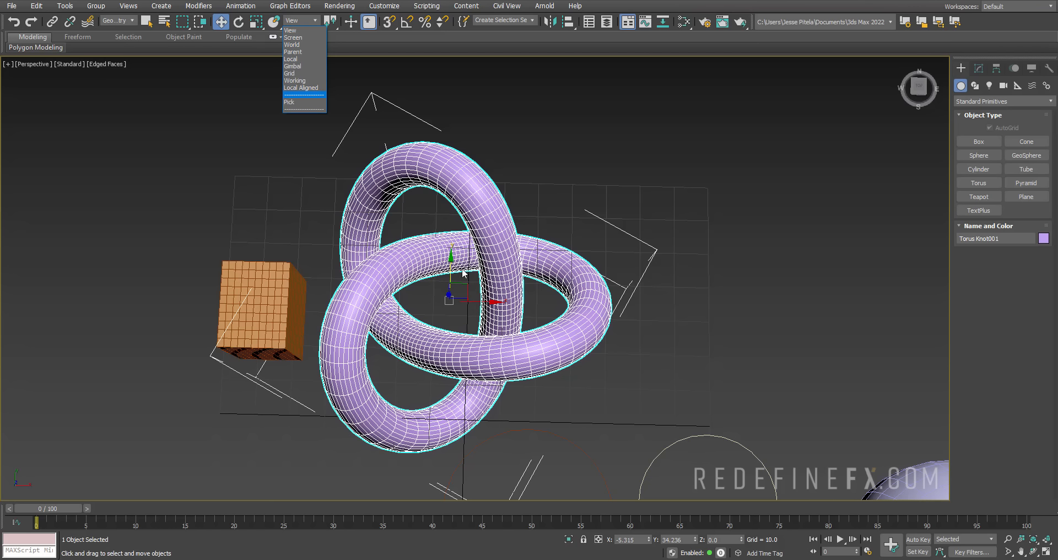
scroll(463, 271, up, 3)
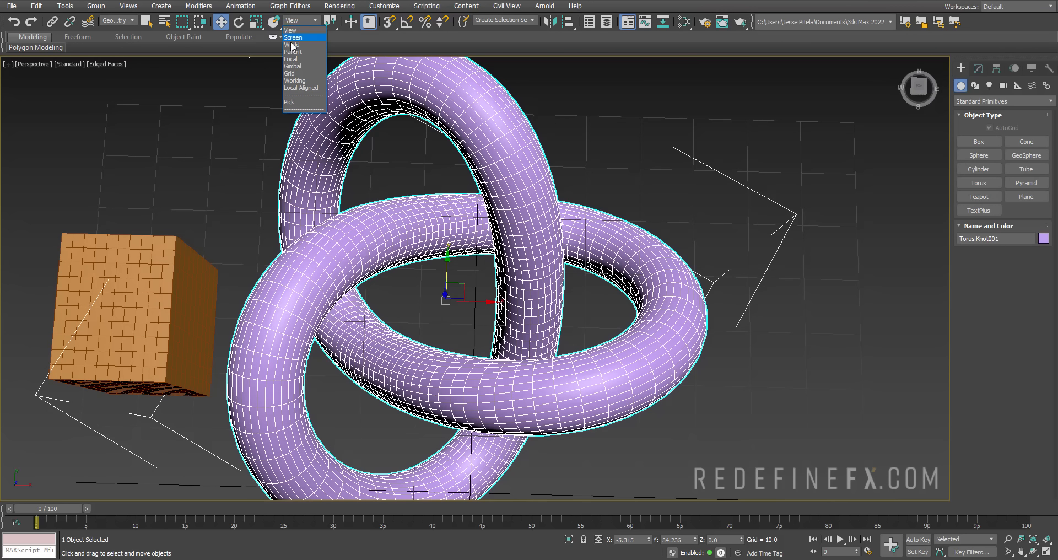
click(295, 60)
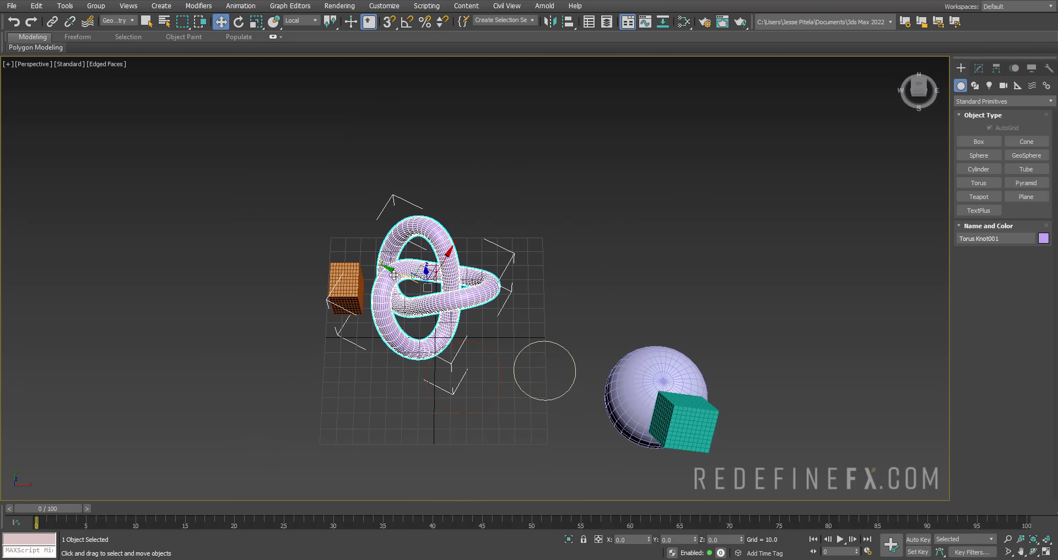
drag(397, 278, 436, 306)
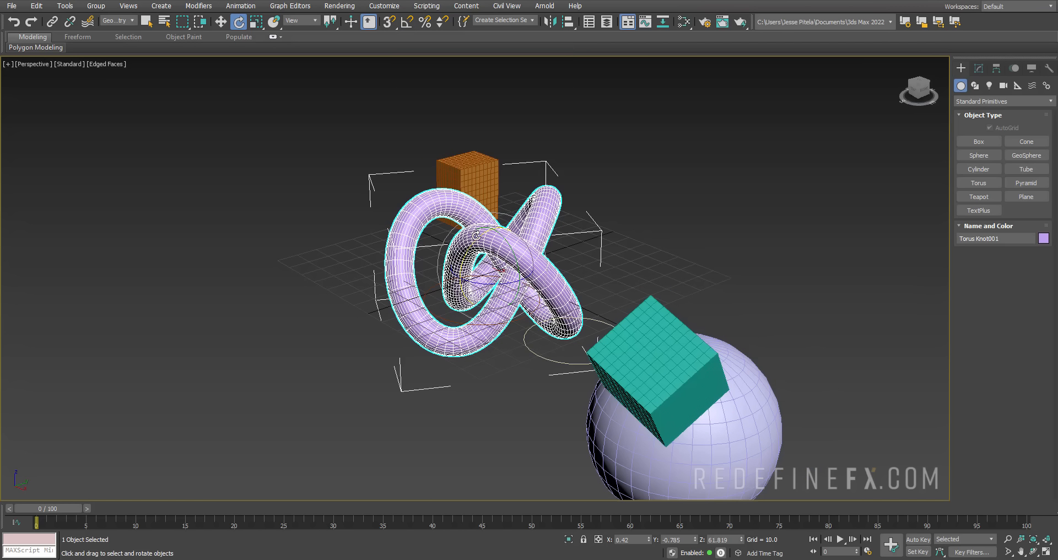
Turn on angle snap and rotate the torus knot in snapped increments to about X -44, Y 52, Z 39 degrees, undoing one attempt.
key(a)
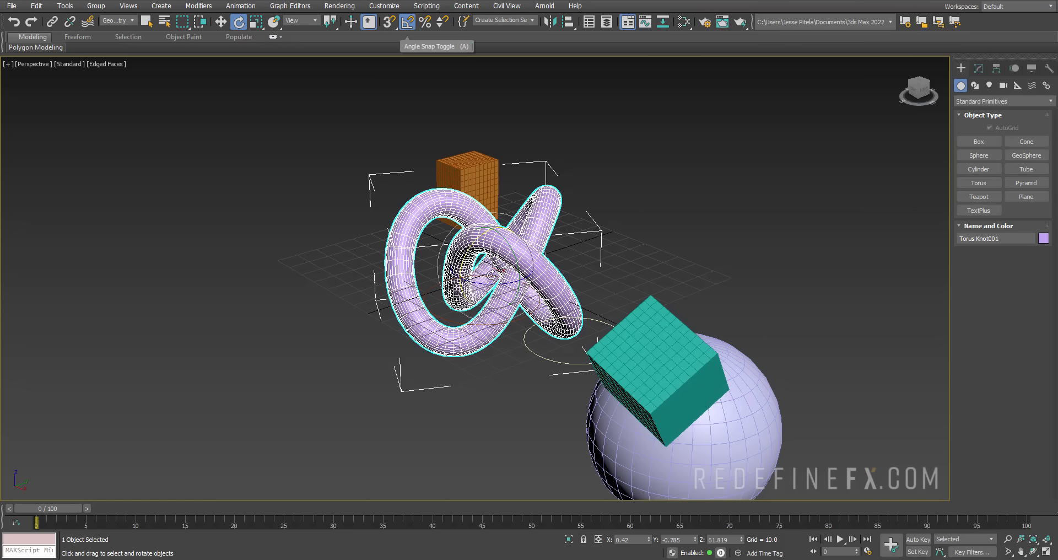
mouse_move(475, 237)
mouse_down()
mouse_move(505, 225)
mouse_move(484, 220)
mouse_move(483, 233)
mouse_move(495, 231)
mouse_up()
key(ctrl+z)
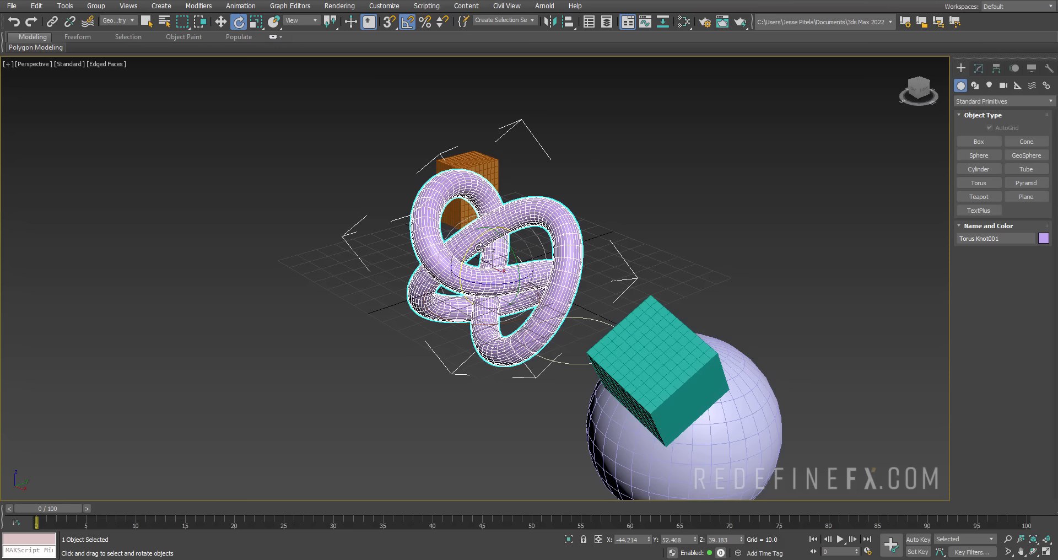
Set the angle snap increment to 5 degrees in the Grid and Snap Settings options and close the dialog.
right_click(407, 22)
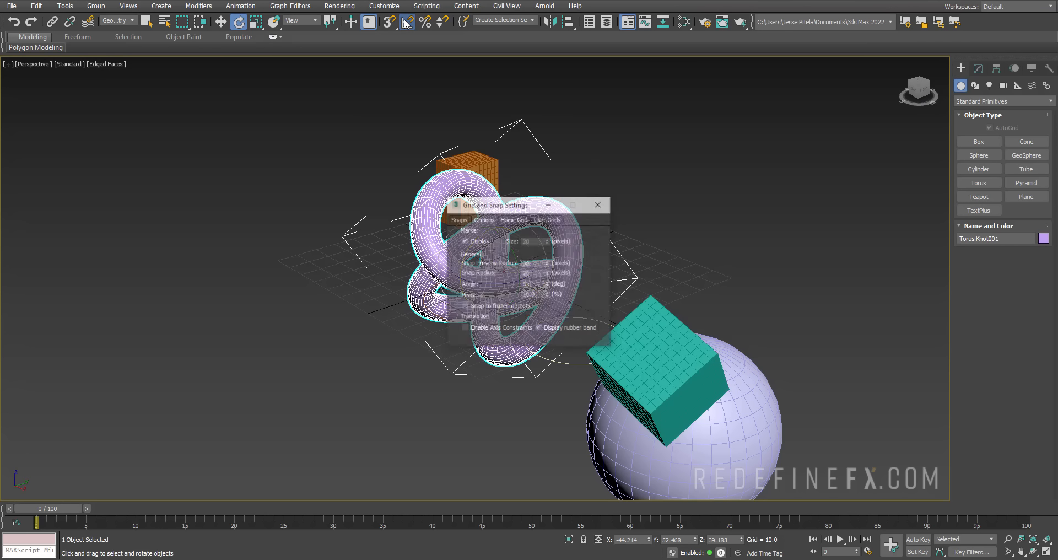
drag(521, 211, 501, 202)
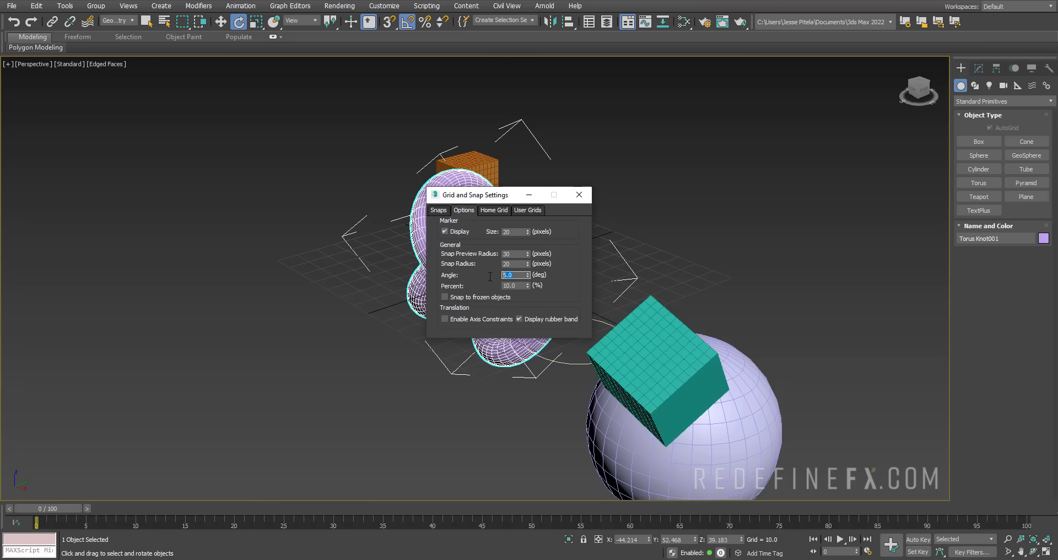
key(Return)
click(579, 195)
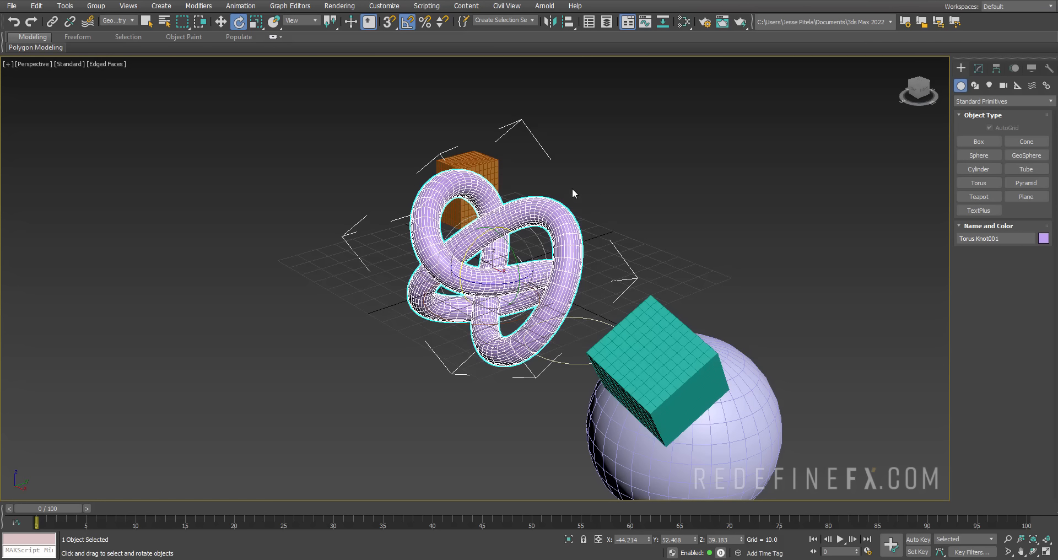
alt+middle_drag(532, 219, 475, 239)
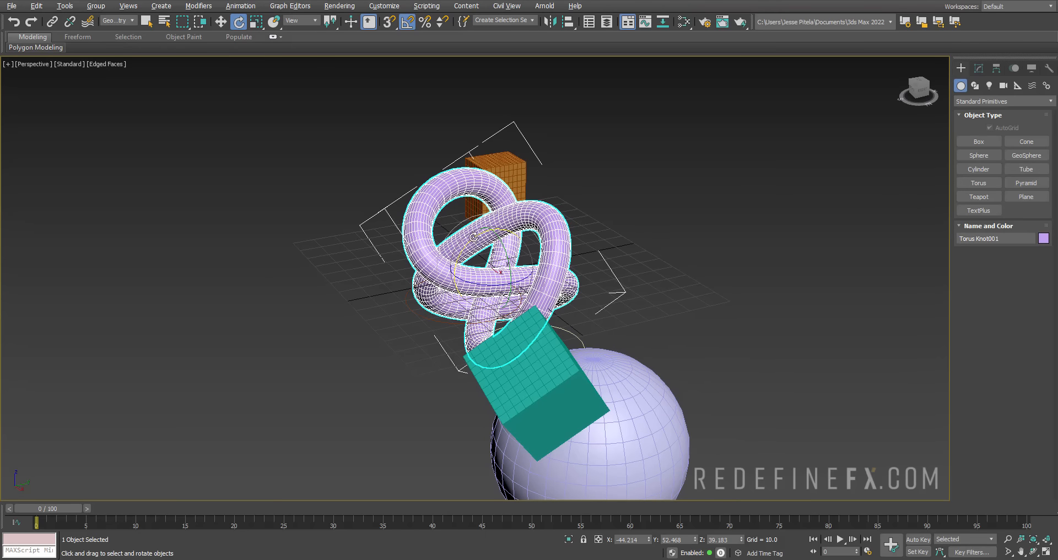
Rotate the torus knot in snapped 5-degree increments to about X -99, Y 62, Z -8 degrees.
drag(476, 238, 451, 244)
alt+middle_drag(451, 244, 501, 218)
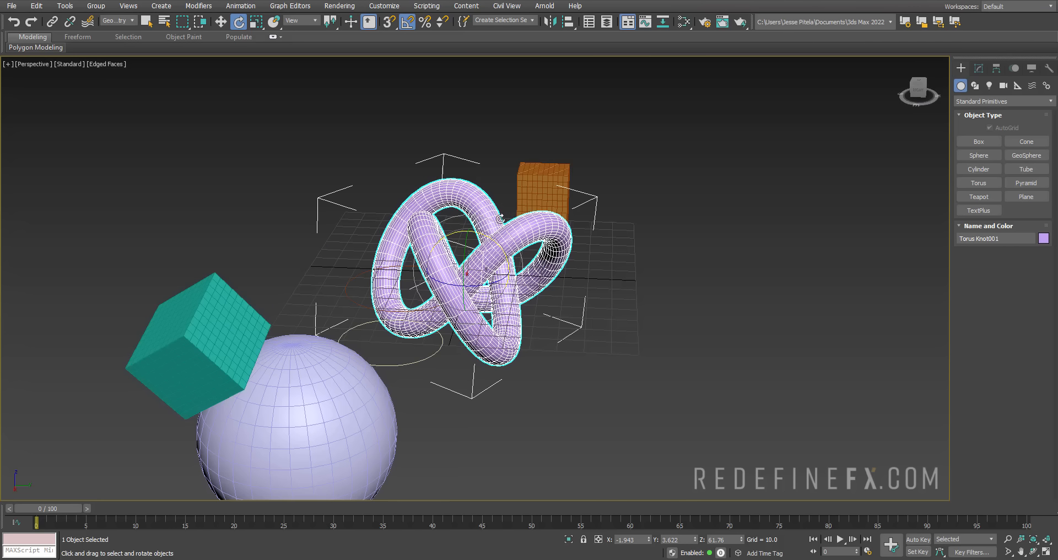
click(408, 22)
drag(472, 259, 495, 229)
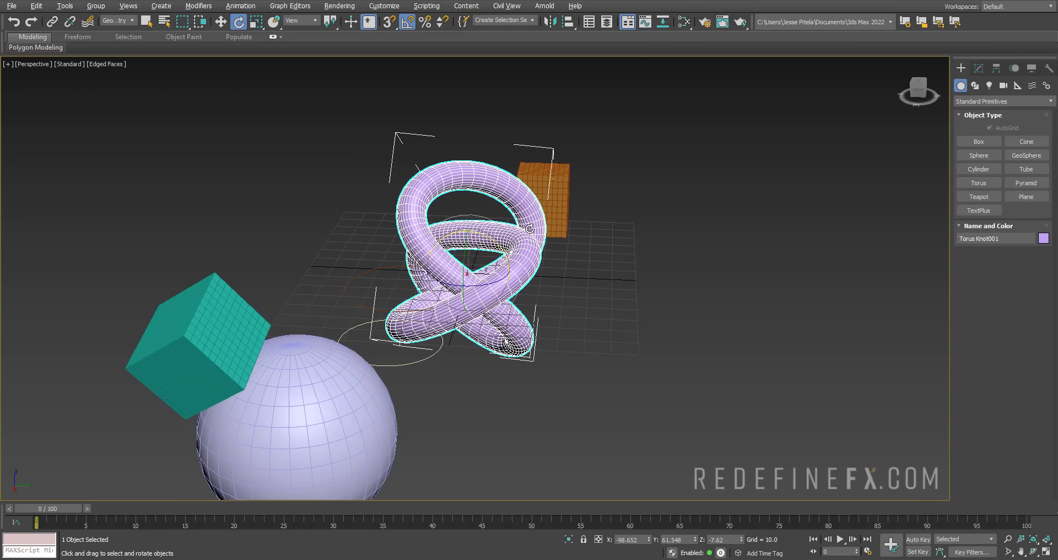
mouse_move(495, 229)
alt+middle_down()
mouse_move(423, 197)
mouse_move(496, 252)
mouse_move(490, 246)
alt+middle_up()
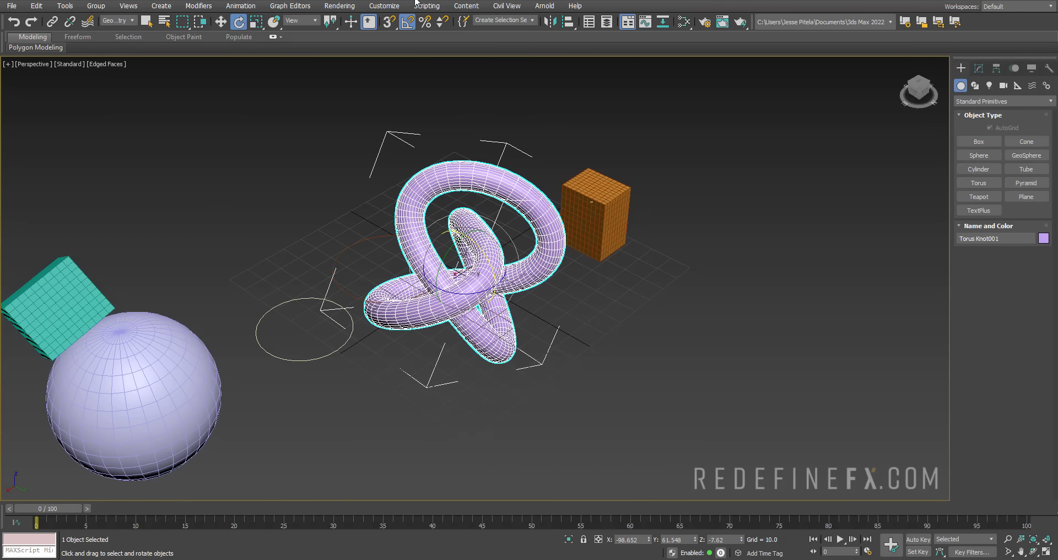
Turn angle snap off and rotate the torus knot freely to about X -149, Y 44, Z -49 degrees.
click(407, 23)
alt+middle_drag(498, 163, 513, 156)
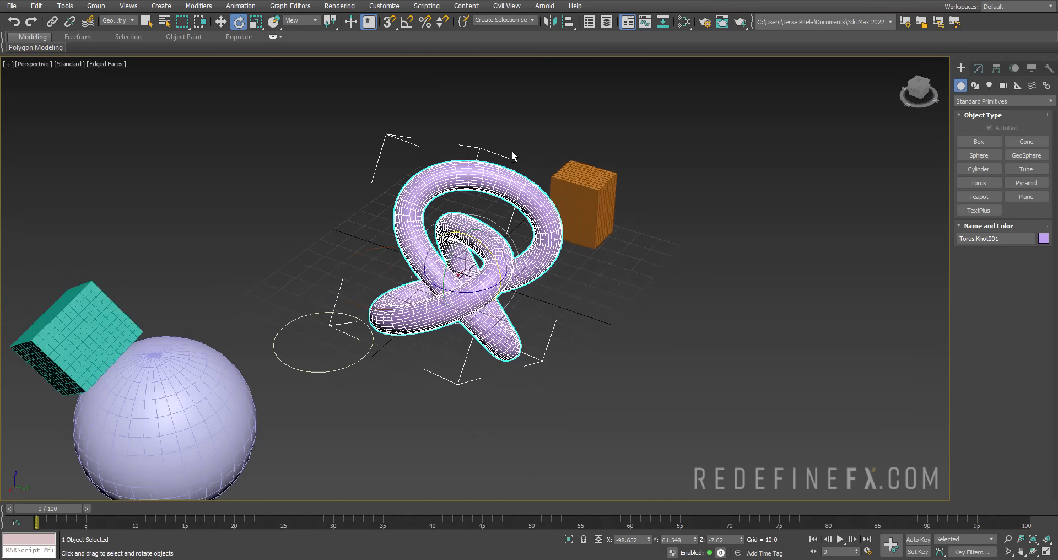
scroll(471, 241, up, 5)
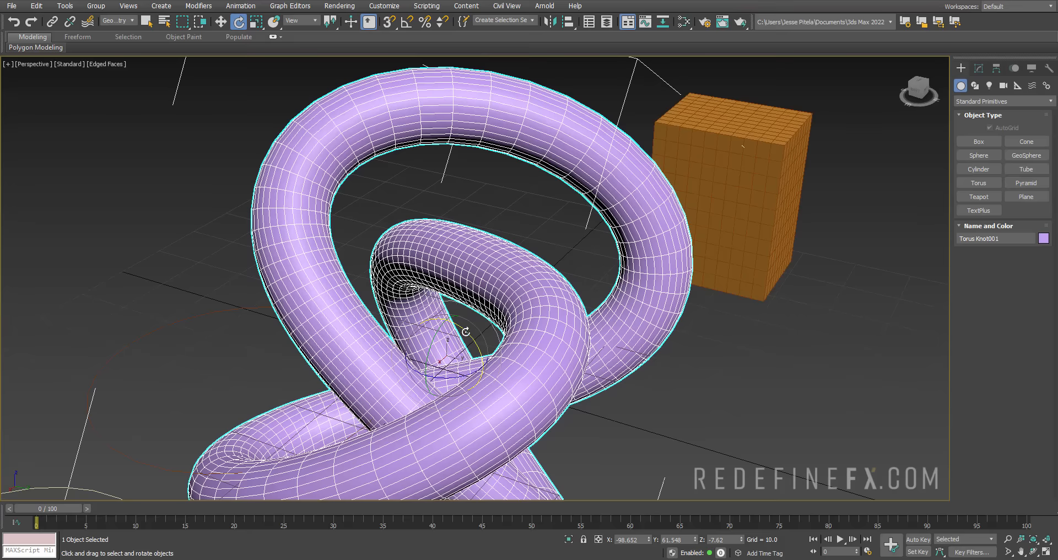
mouse_move(466, 331)
mouse_down()
mouse_move(495, 353)
mouse_move(465, 346)
mouse_move(466, 331)
mouse_up()
scroll(445, 274, down, 5)
scroll(448, 238, down, 3)
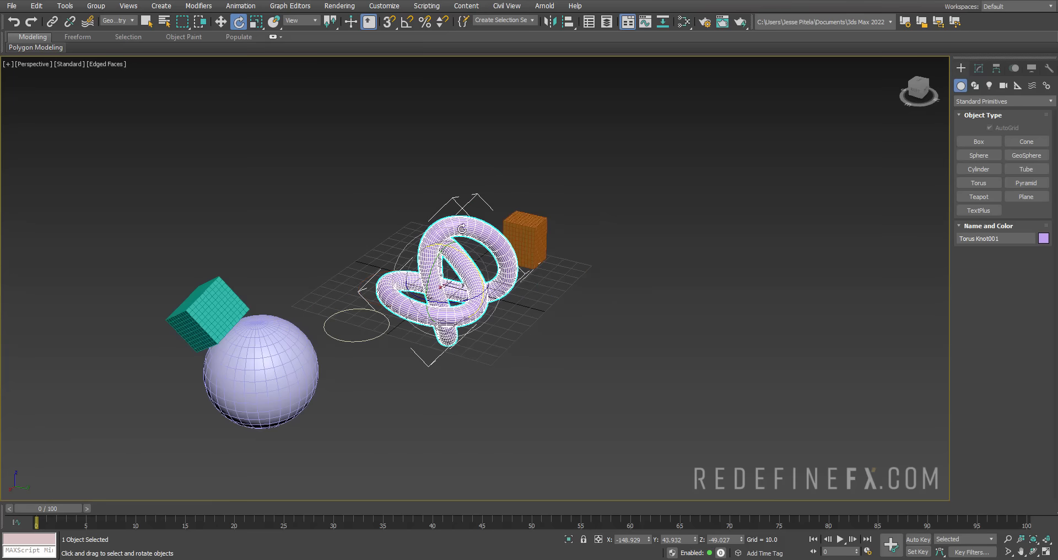
alt+middle_drag(449, 238, 414, 205)
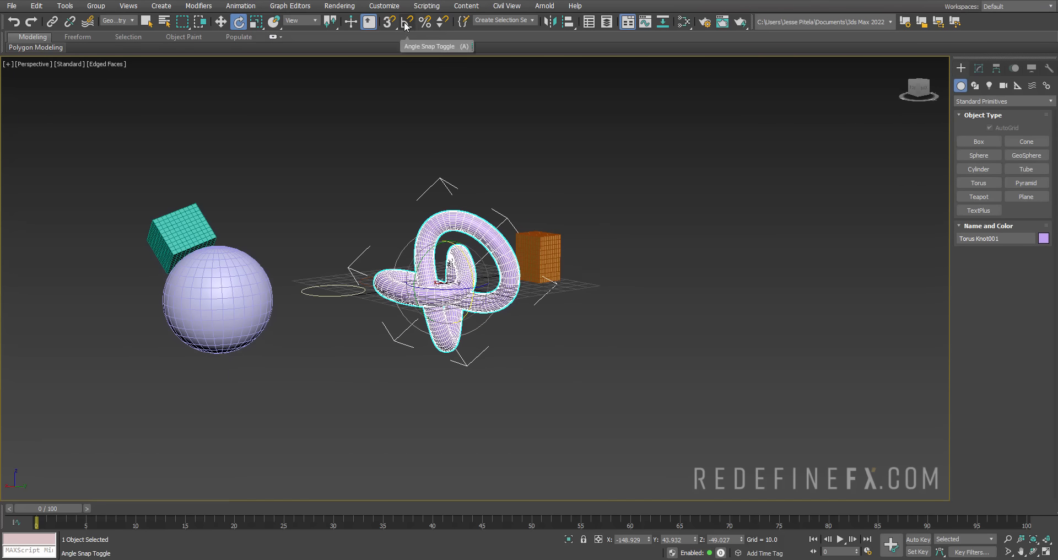
right_click(407, 23)
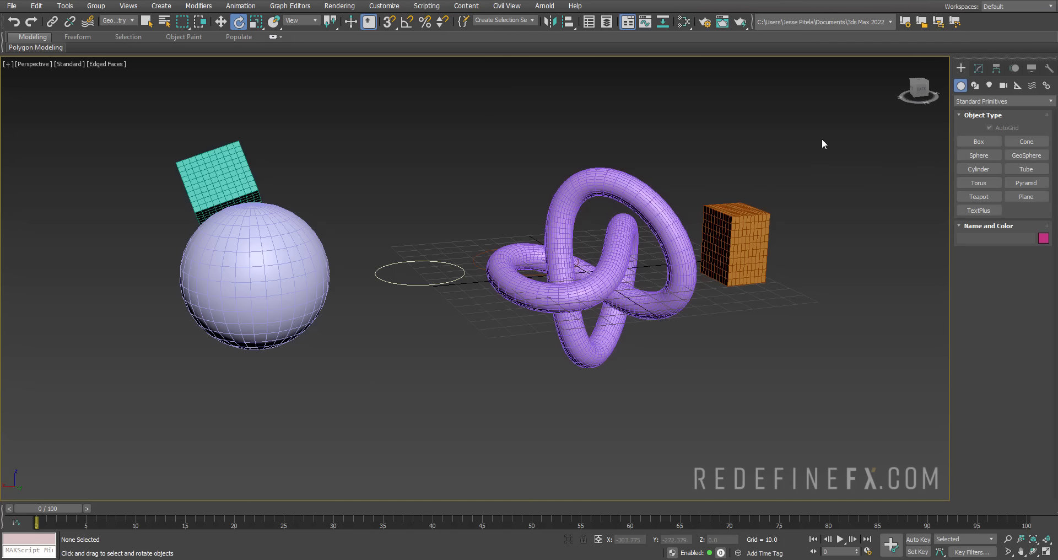
Select the sphere, torus knot and orange box together, save them as the named selection set "my set", and deselect them.
drag(291, 364, 287, 414)
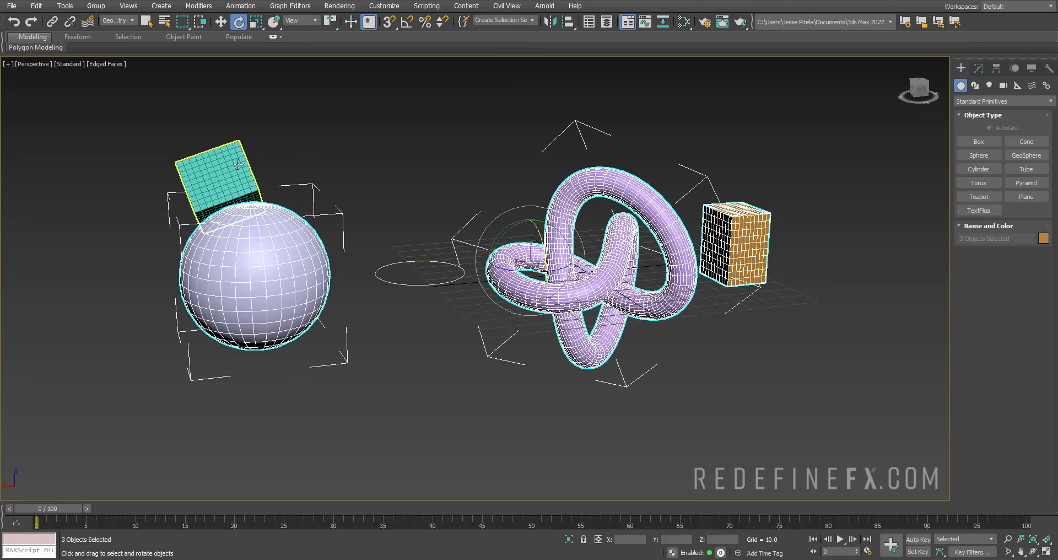
click(502, 21)
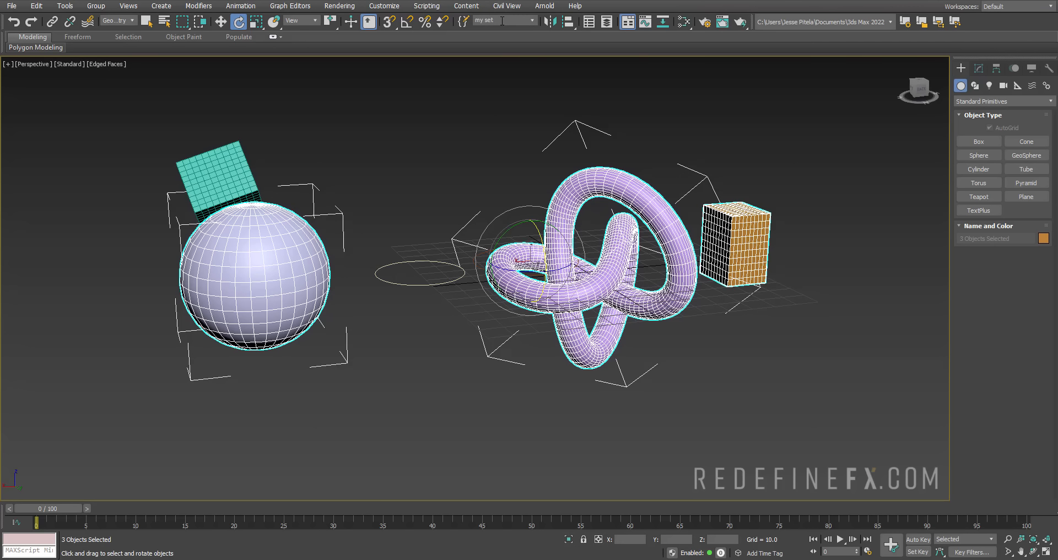
key(Return)
click(760, 153)
scroll(679, 167, down, 4)
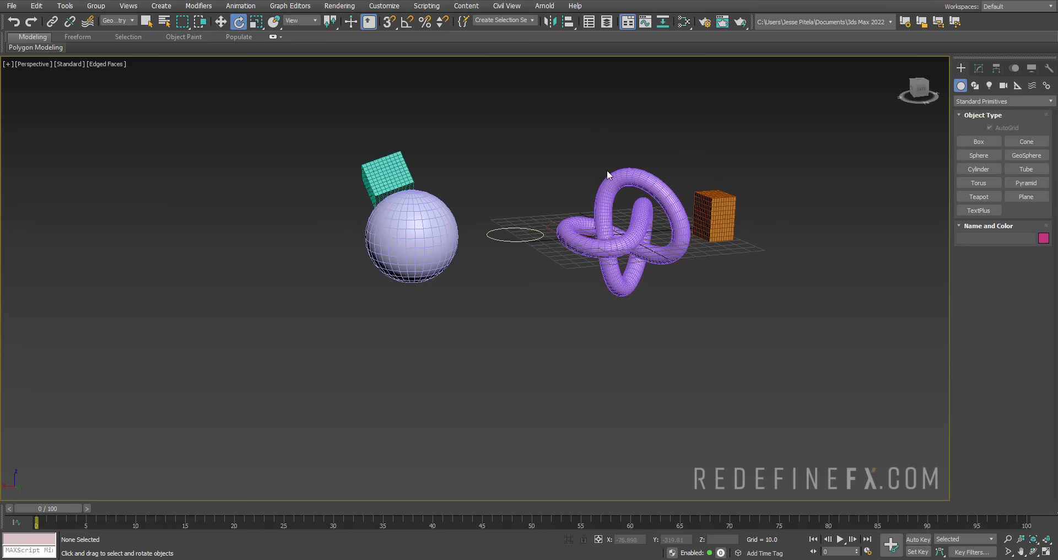
Reselect the sphere, torus knot and orange box by recalling the named selection set "my set".
click(532, 21)
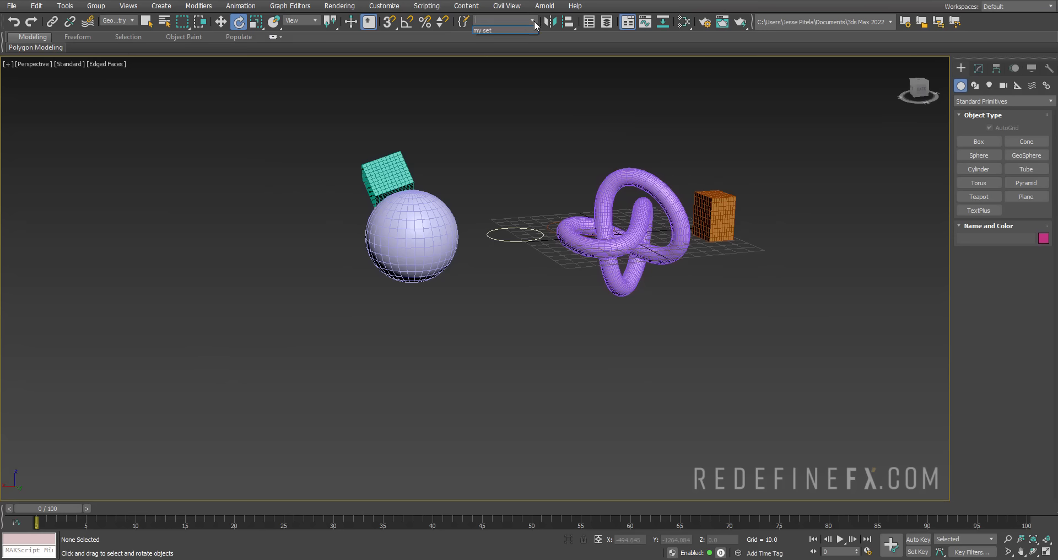
click(488, 28)
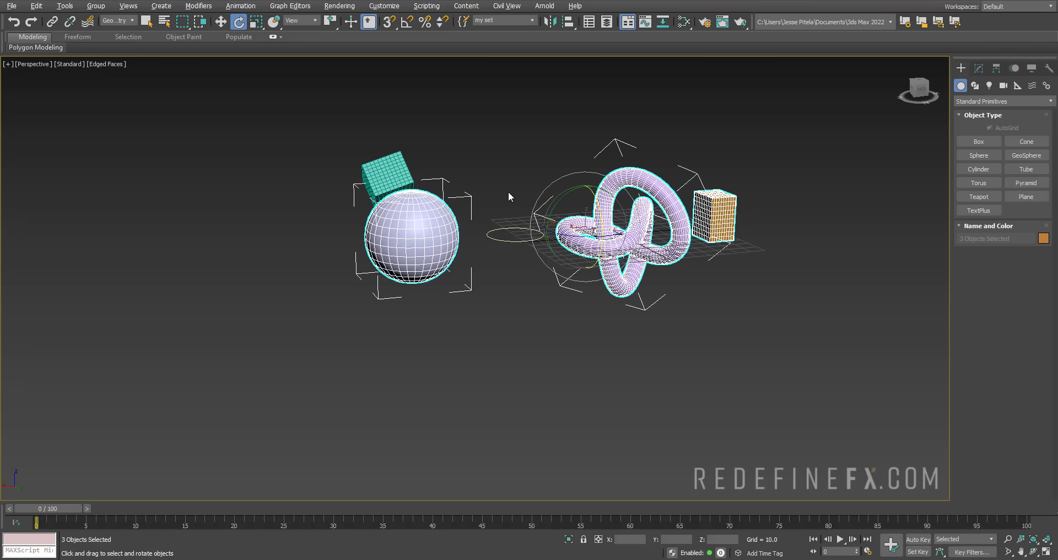
alt+middle_drag(508, 191, 634, 198)
alt+middle_drag(571, 183, 550, 167)
click(533, 21)
click(533, 21)
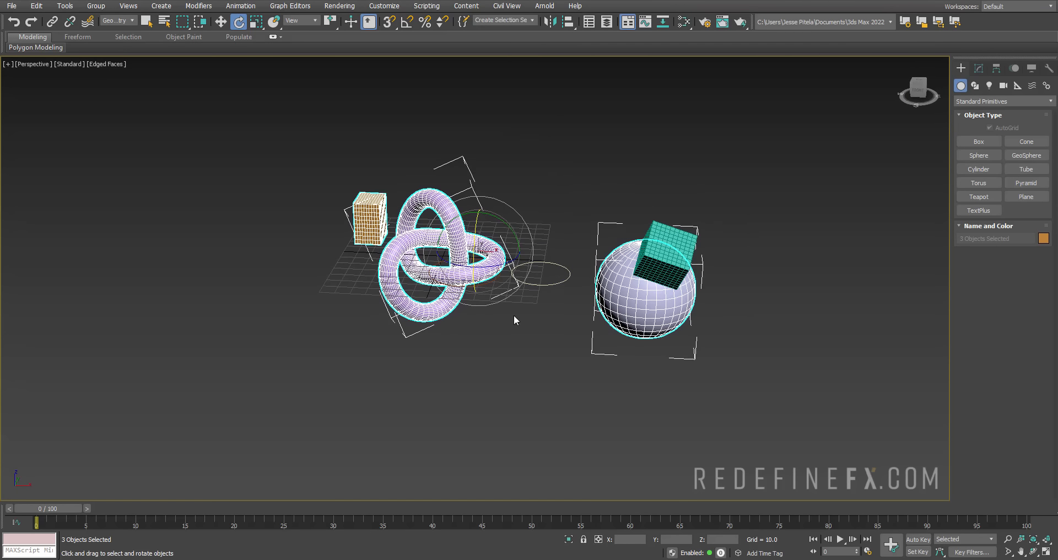
scroll(517, 242, up, 5)
scroll(497, 185, down, 2)
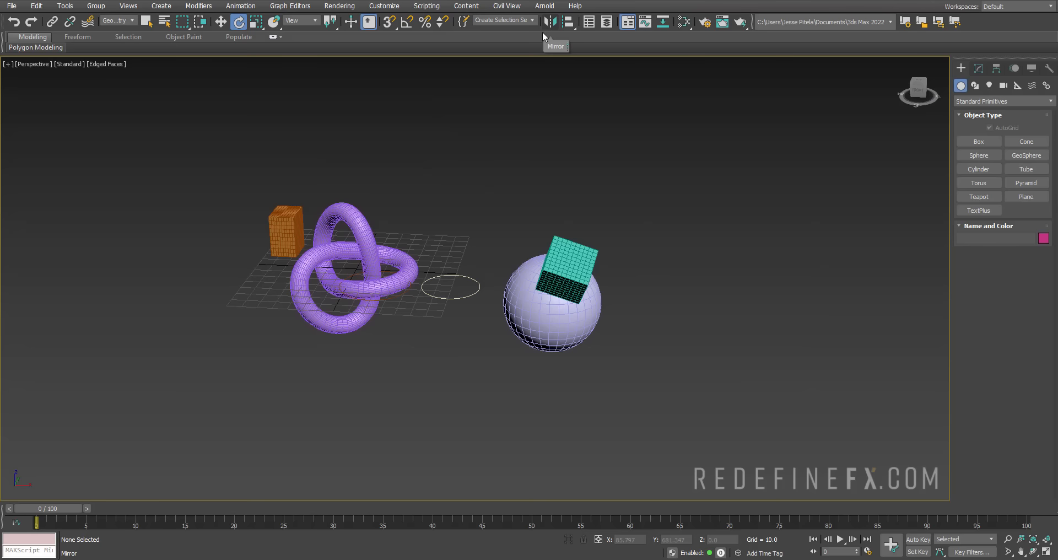
Try mirroring the torus knot about the Y, Z, ZX and XY axes without cloning it.
middle_drag(519, 165, 486, 180)
click(333, 251)
alt+middle_drag(360, 242, 277, 277)
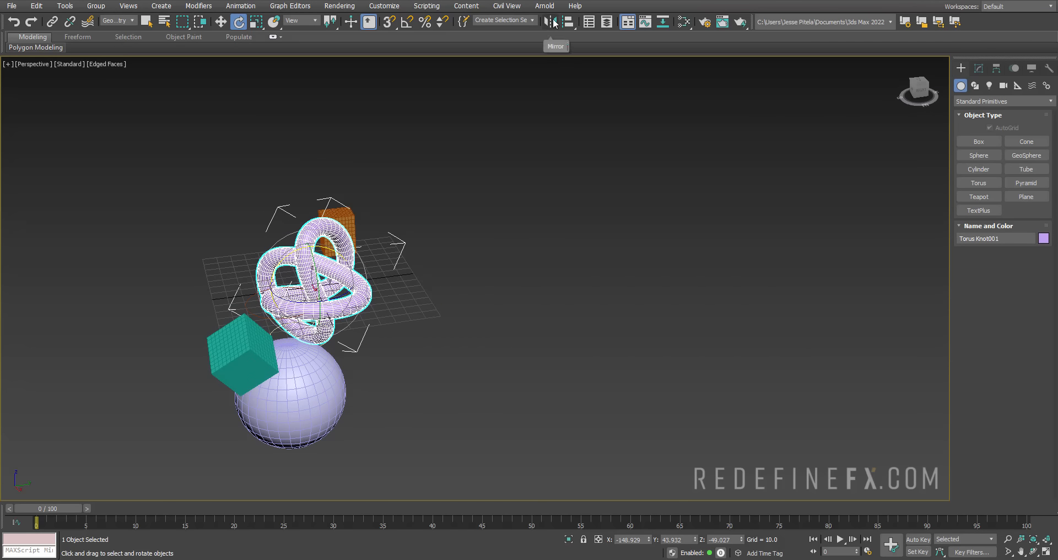
click(554, 22)
drag(518, 177, 495, 162)
click(483, 219)
click(485, 230)
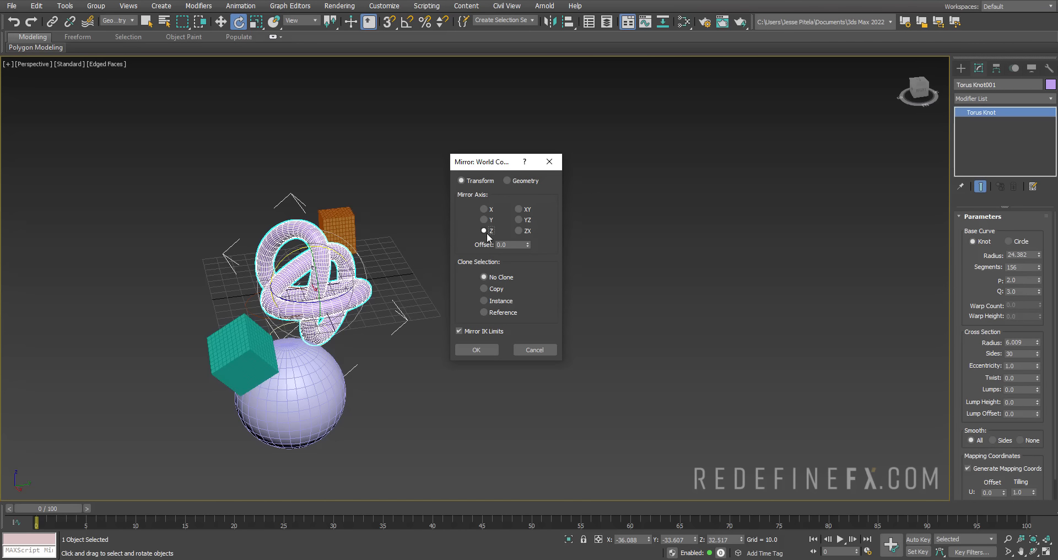
click(518, 231)
click(518, 209)
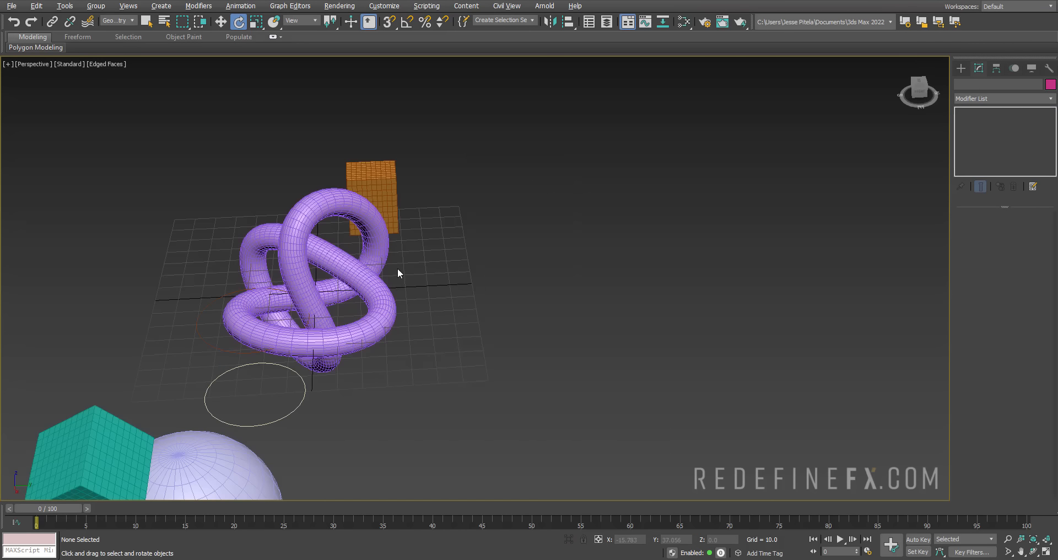
Clone the torus knot by moving a copy along the Y axis to about Y 88.
alt+middle_drag(398, 269, 392, 240)
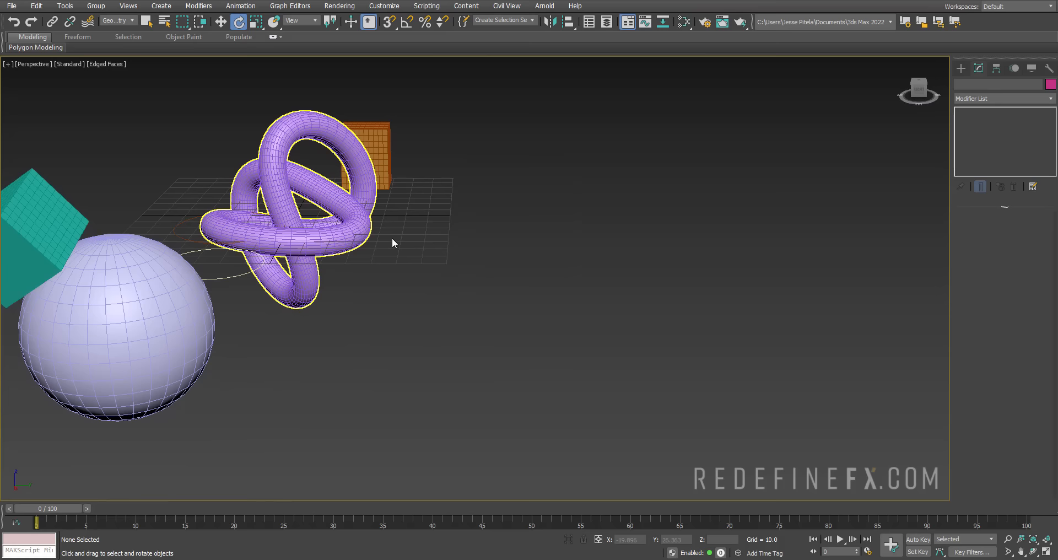
alt+middle_drag(426, 210, 421, 224)
click(370, 229)
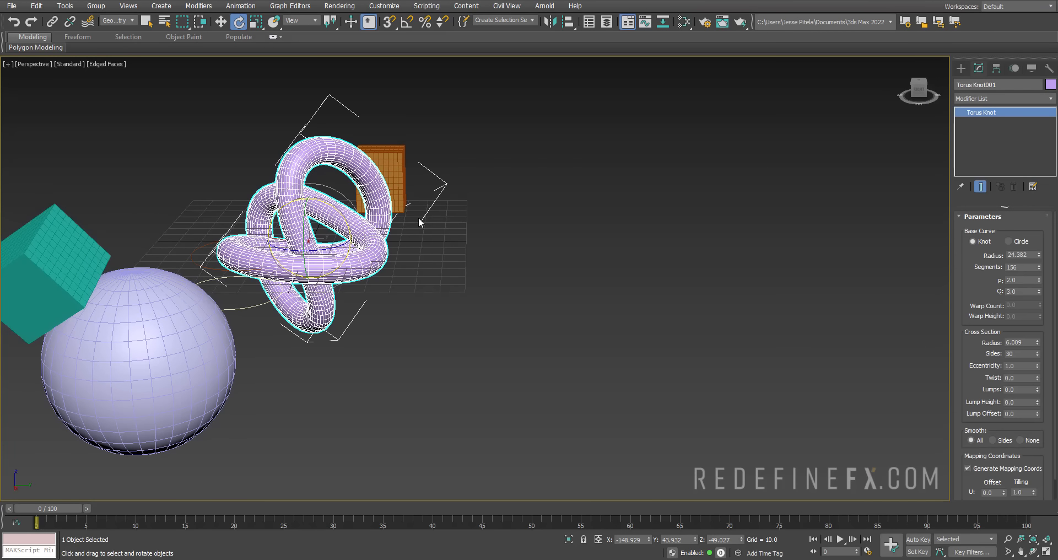
key(w)
shift+drag(340, 241, 539, 240)
click(530, 326)
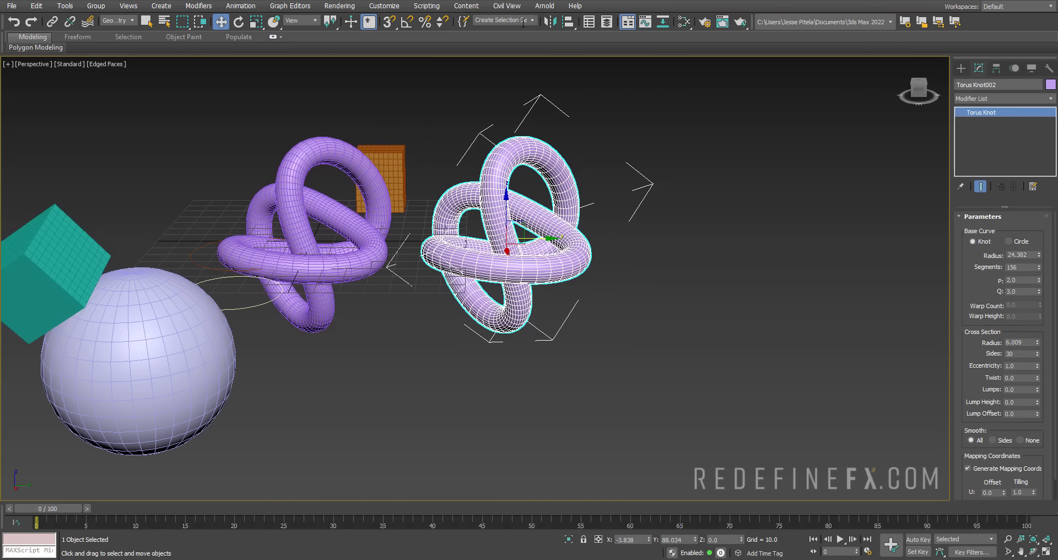
Try mirroring the copied torus knot about the X, Y and Z axes, comparing it with the original.
click(550, 22)
drag(512, 182, 588, 172)
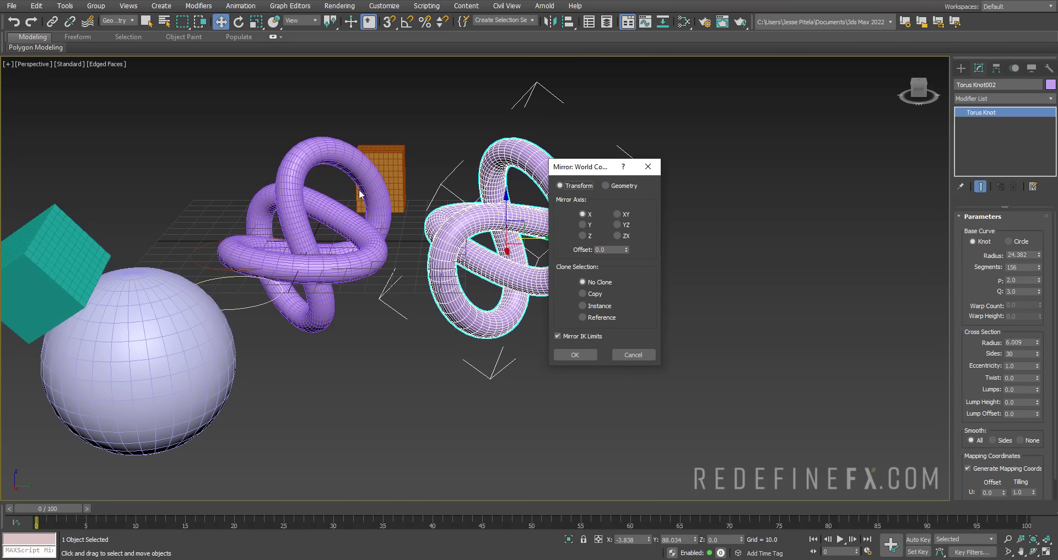
click(587, 224)
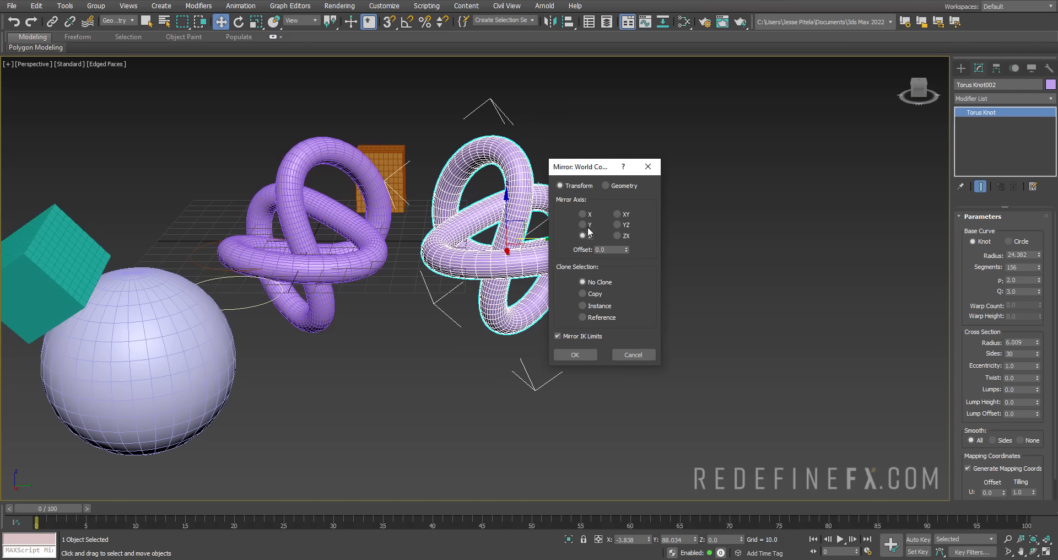
click(587, 215)
drag(578, 174, 565, 172)
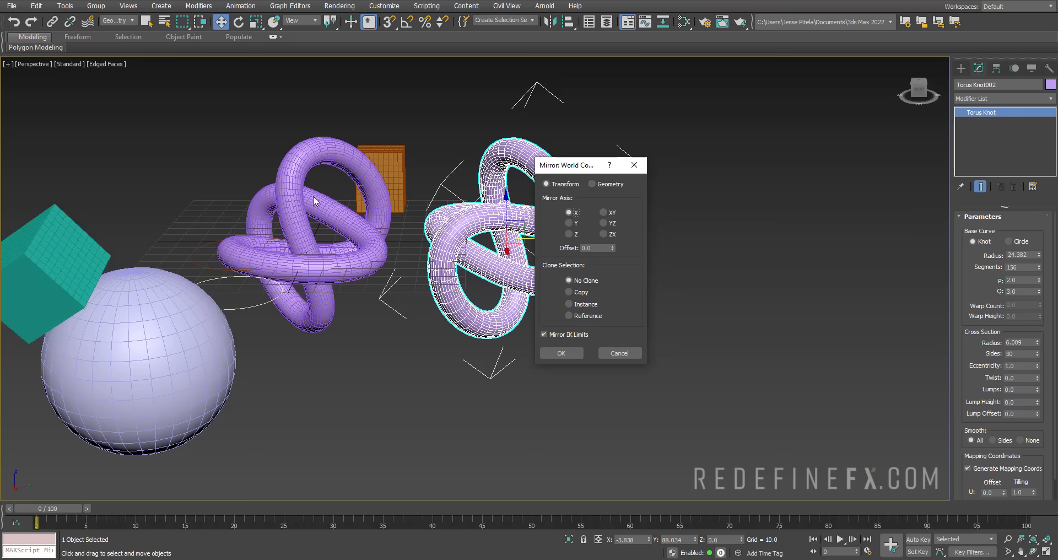
key(Escape)
Delete the copied torus knot, keeping the original.
click(505, 369)
click(358, 241)
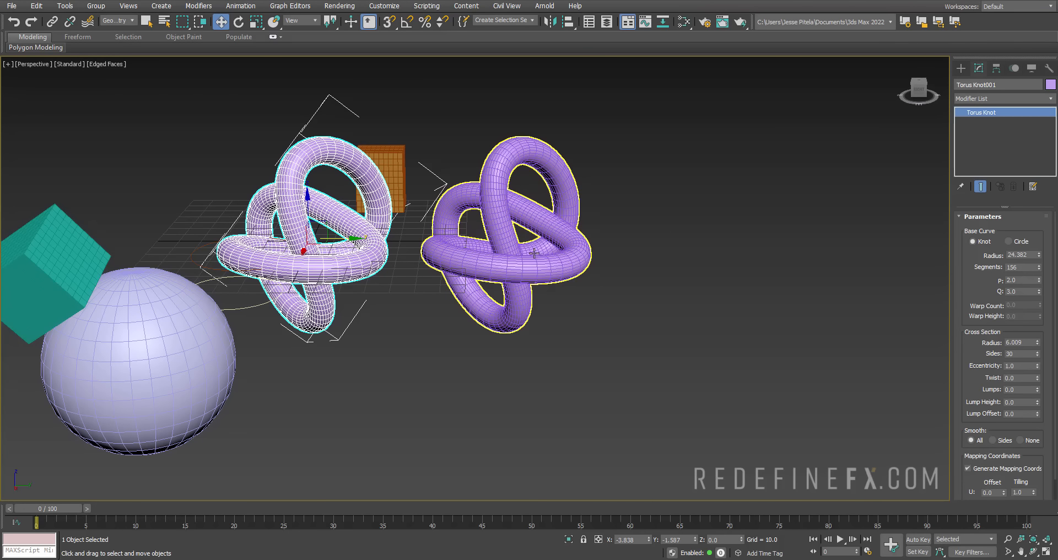
click(588, 239)
key(Delete)
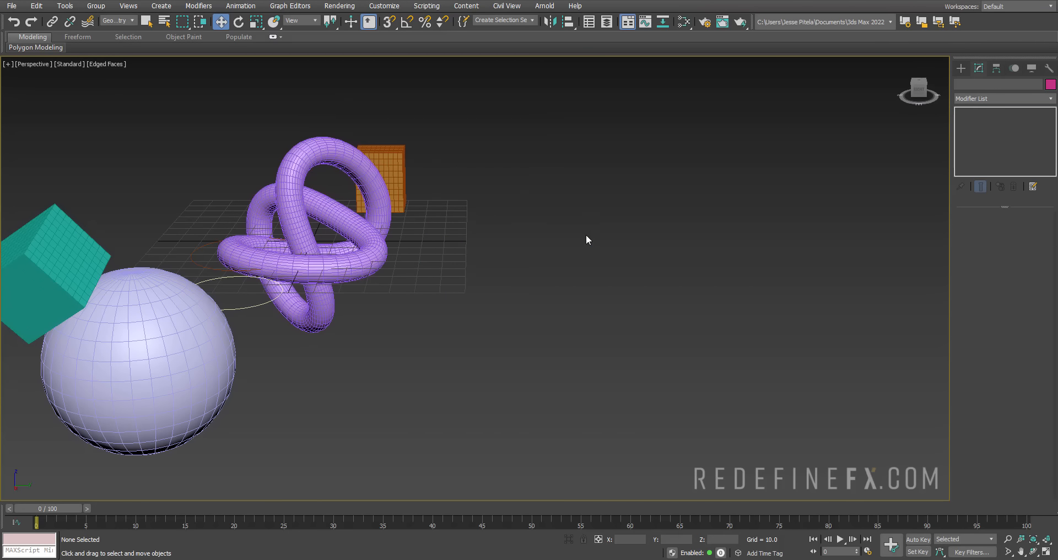
Mirror the original torus knot about the X axis with the clone selection set to Copy.
click(288, 188)
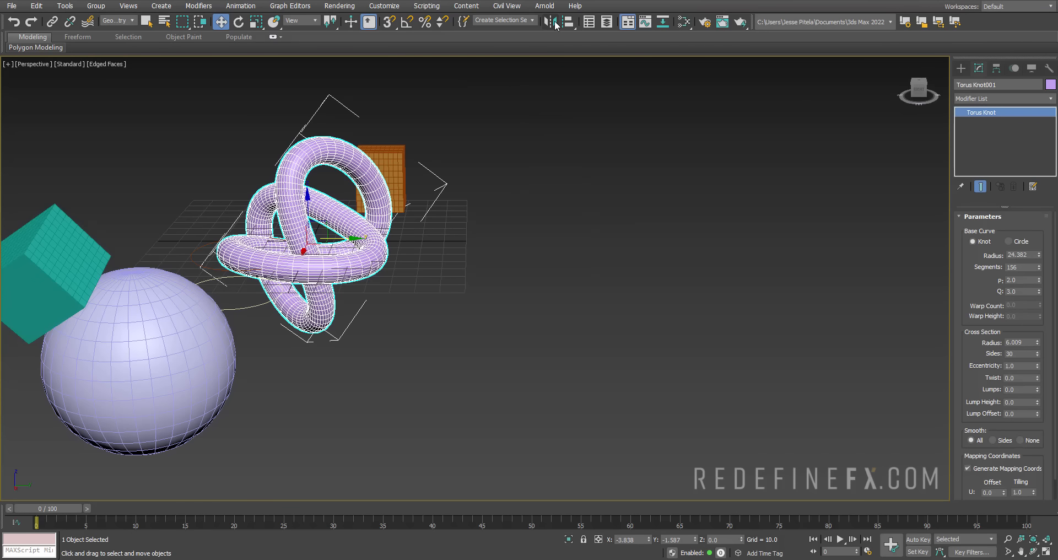
click(553, 22)
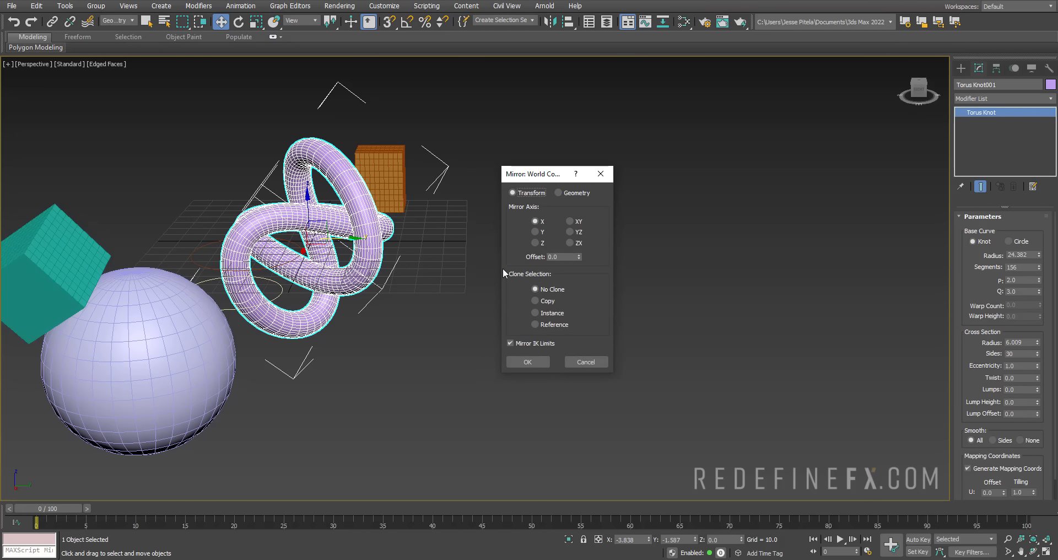
click(535, 301)
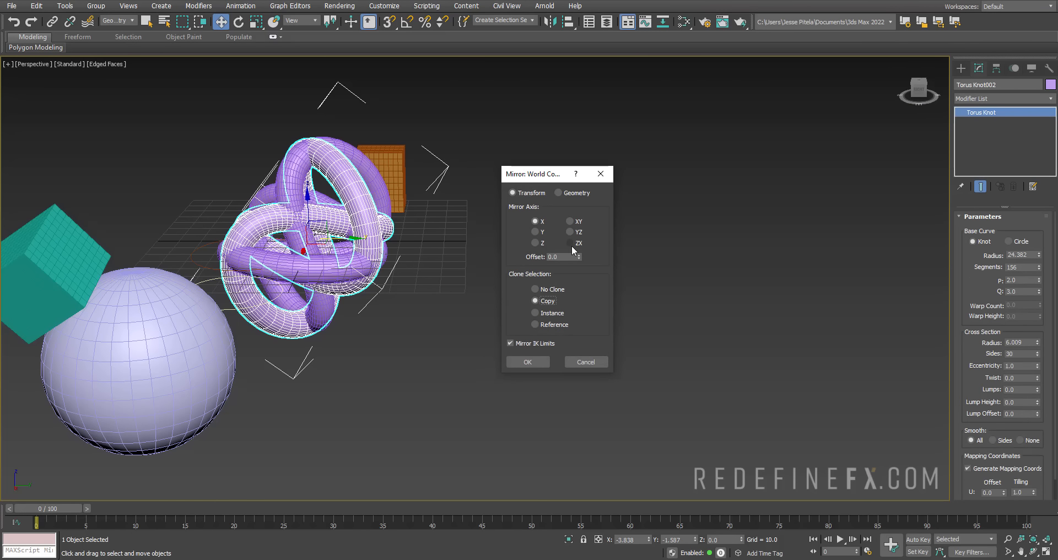
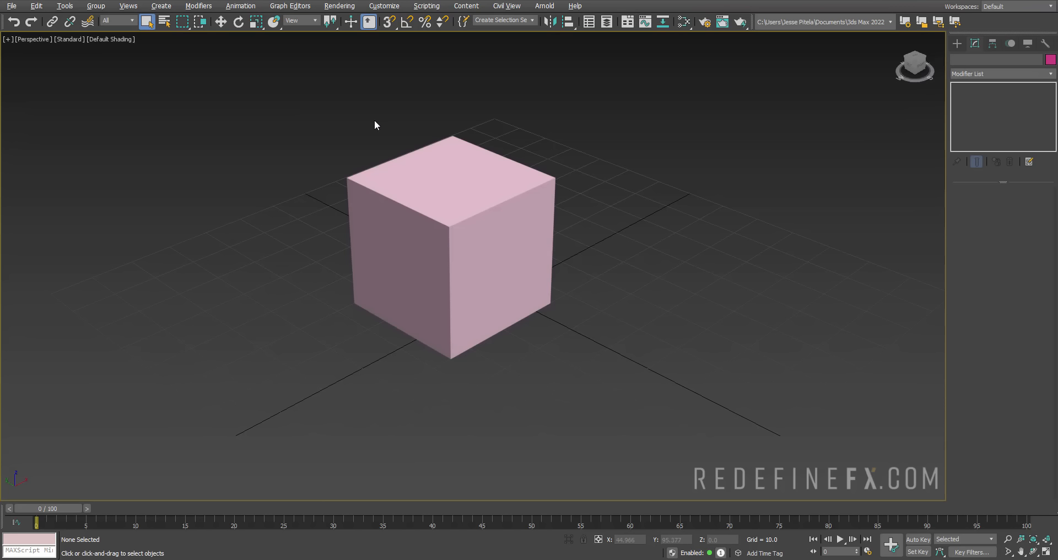
Show edged faces in the viewport and convert the pink box to an Editable Poly.
click(442, 211)
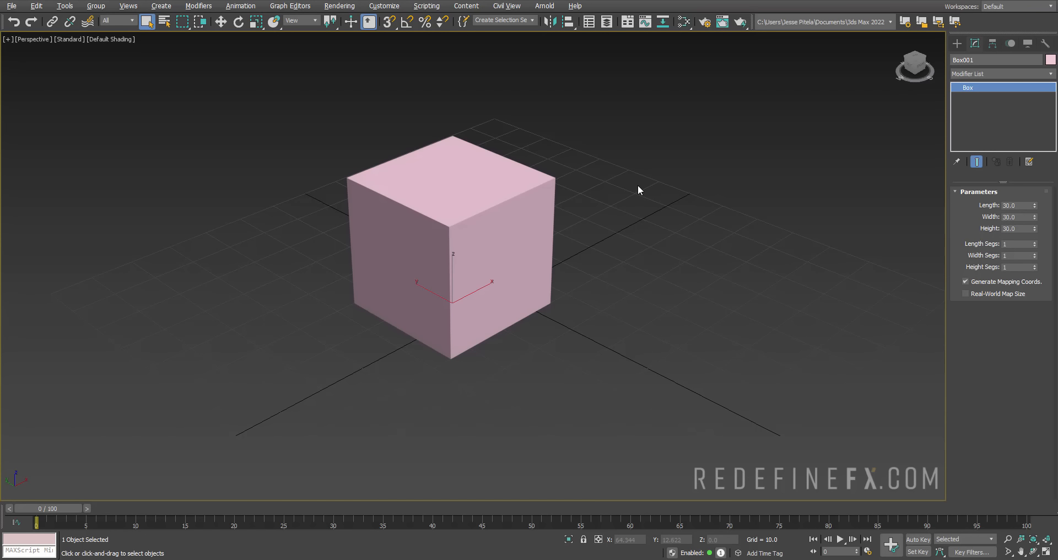
key(F4)
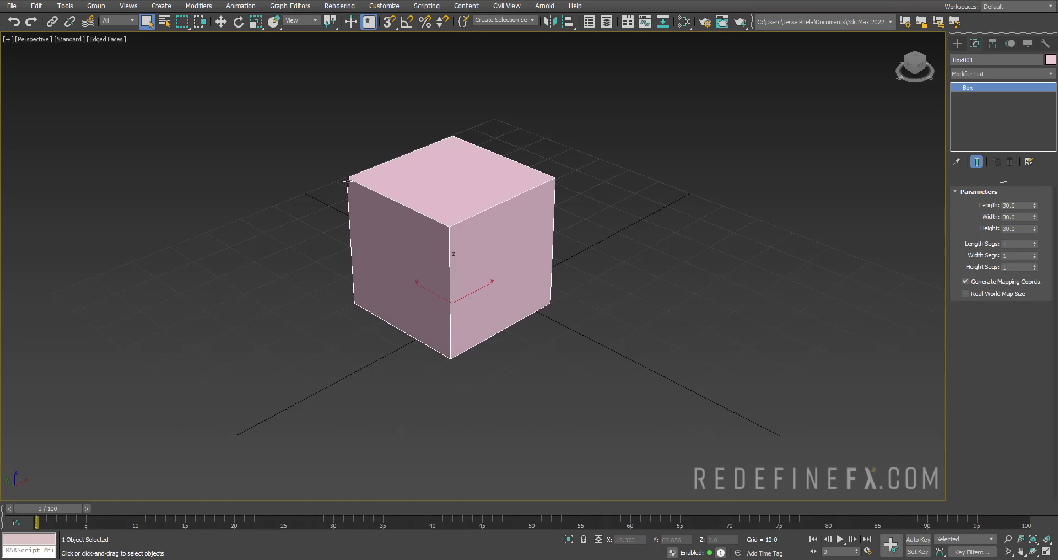
middle_drag(398, 163, 502, 193)
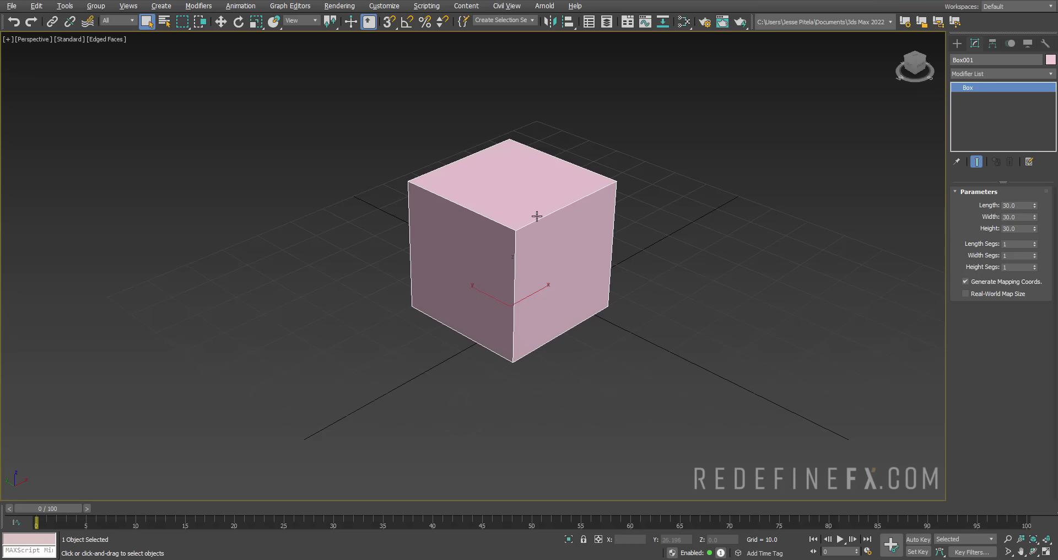
right_click(958, 87)
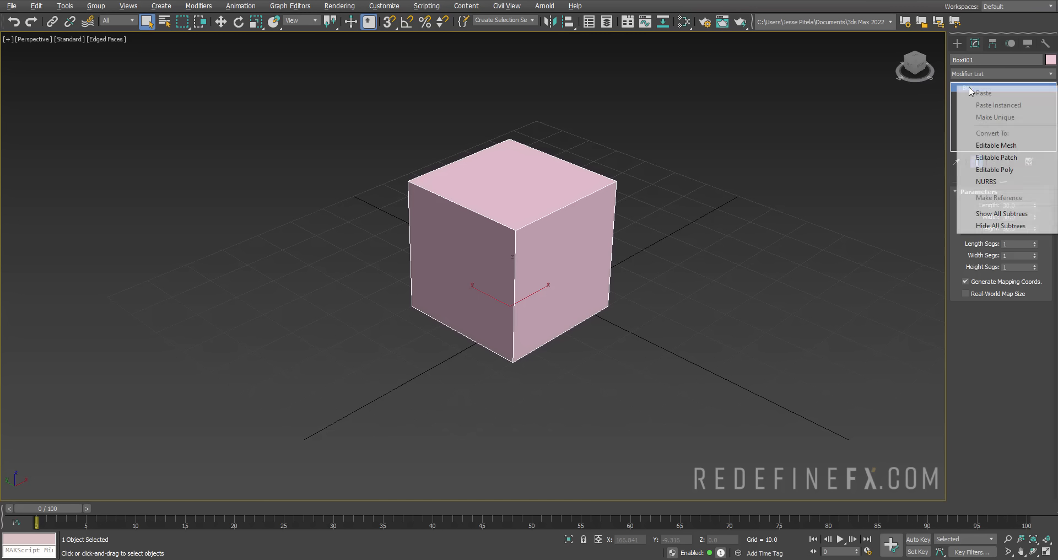
click(997, 169)
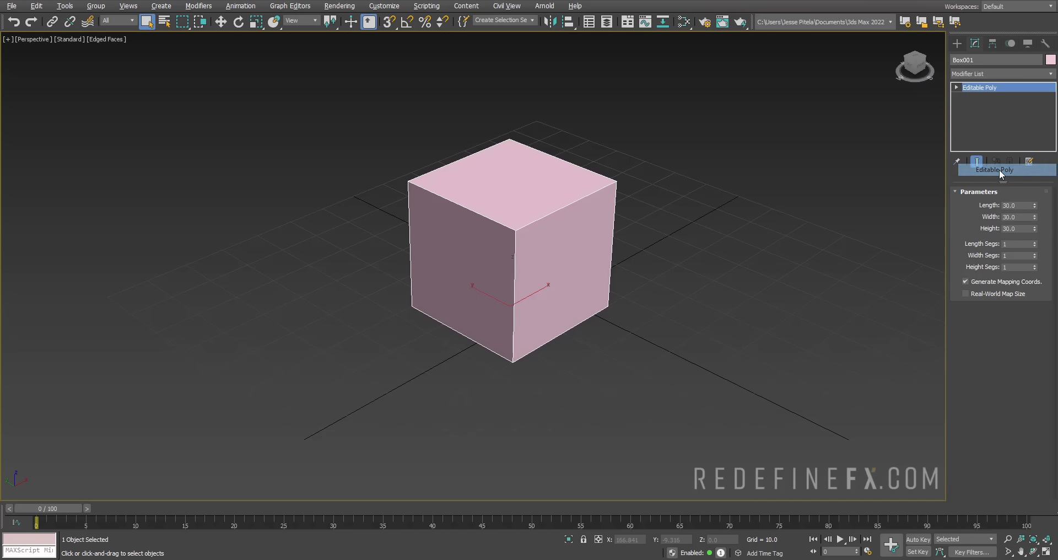
Convert the box to Editable Poly again and switch to its Vertex sub-object level.
right_click(986, 87)
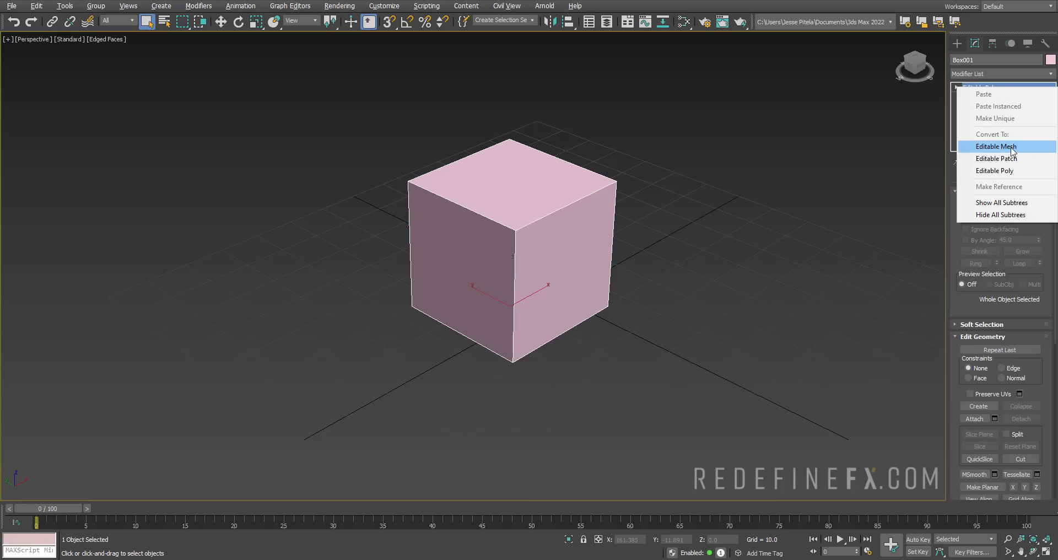
click(1004, 172)
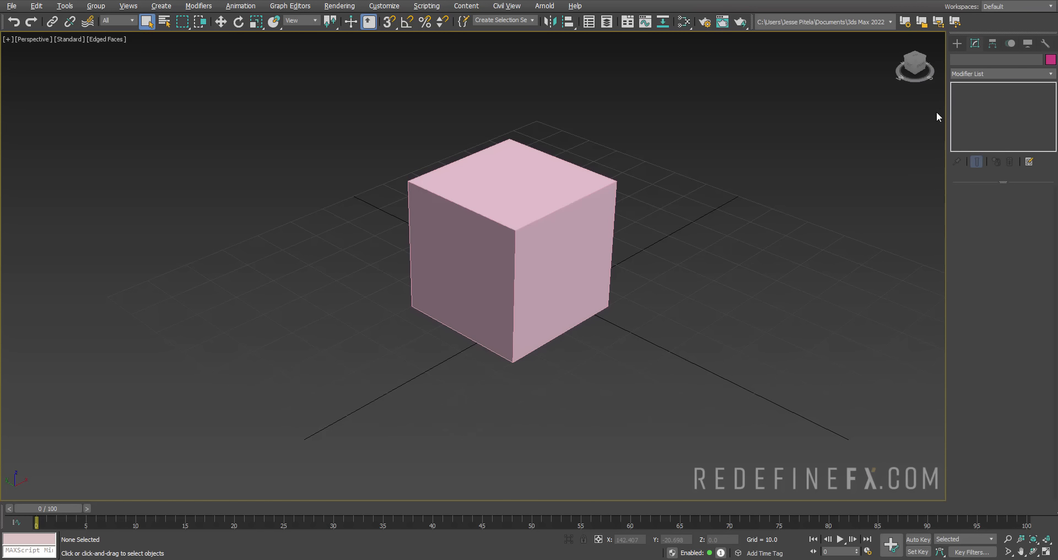
click(956, 87)
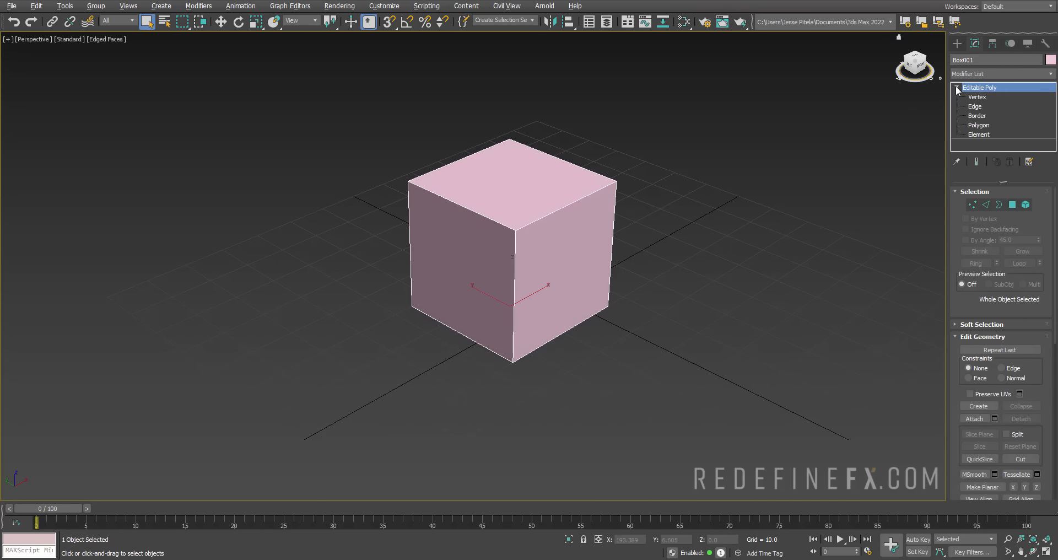
click(977, 97)
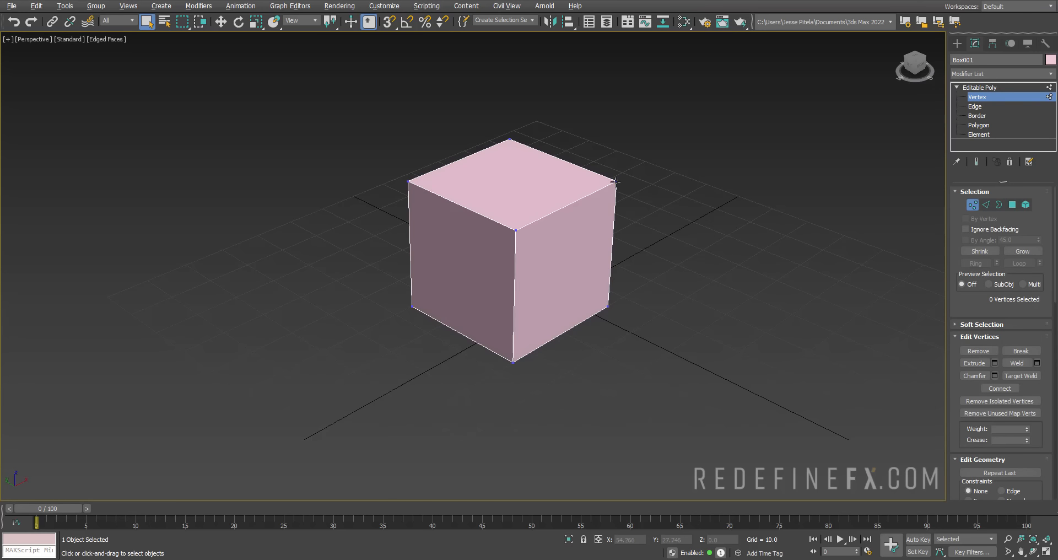
Try moving one upper corner vertex of the box outward along the X axis and undo the move.
click(616, 182)
alt+middle_drag(638, 184, 621, 201)
key(w)
drag(634, 175, 656, 175)
key(ctrl+z)
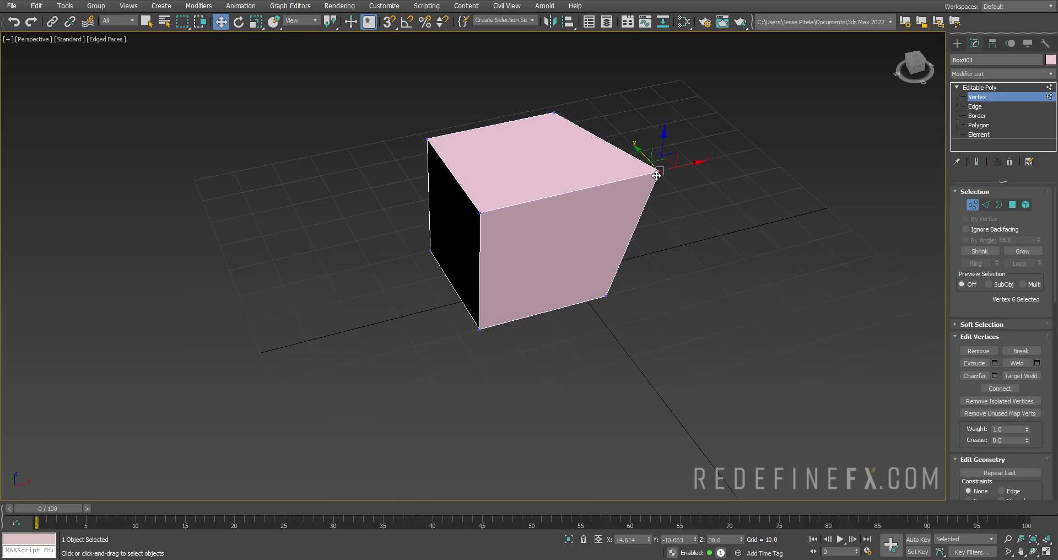
key(ctrl+z)
At Edge level, try moving one top edge of the box outward along the X axis and undo it.
click(975, 106)
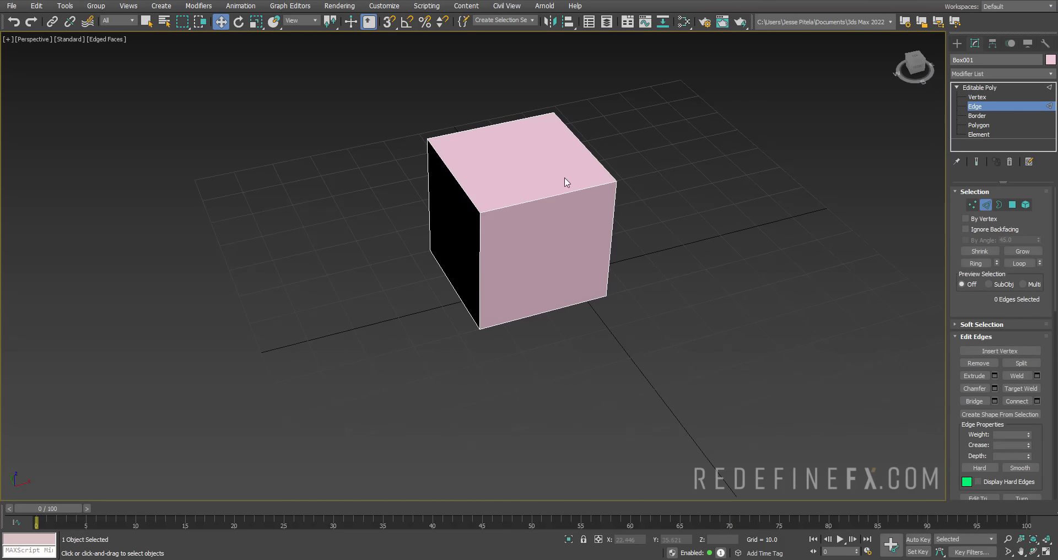
click(588, 153)
mouse_move(601, 156)
alt+middle_down()
mouse_move(599, 139)
mouse_move(585, 146)
alt+middle_up()
scroll(584, 146, up, 5)
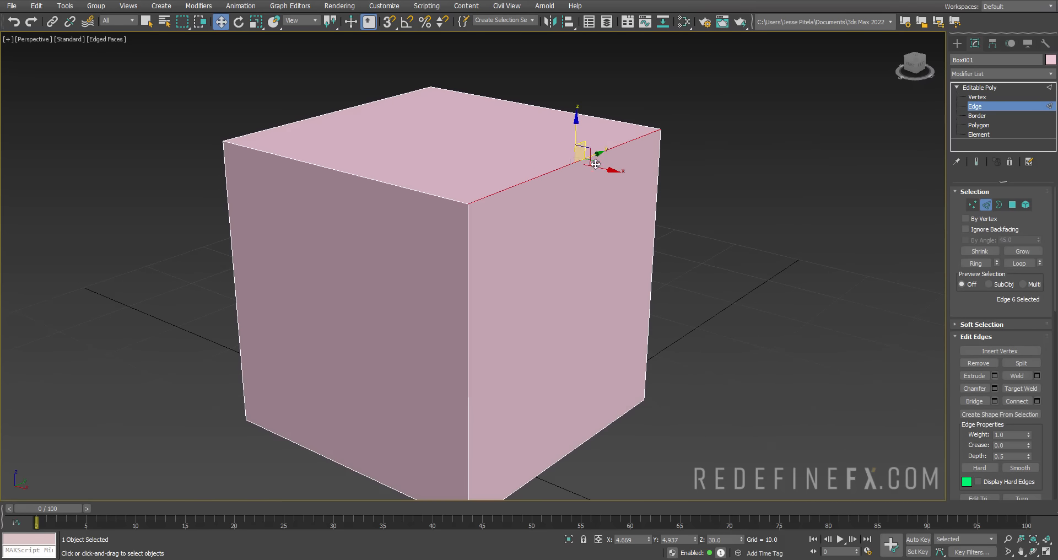
drag(609, 170, 770, 226)
scroll(736, 216, down, 5)
alt+middle_drag(736, 202, 758, 209)
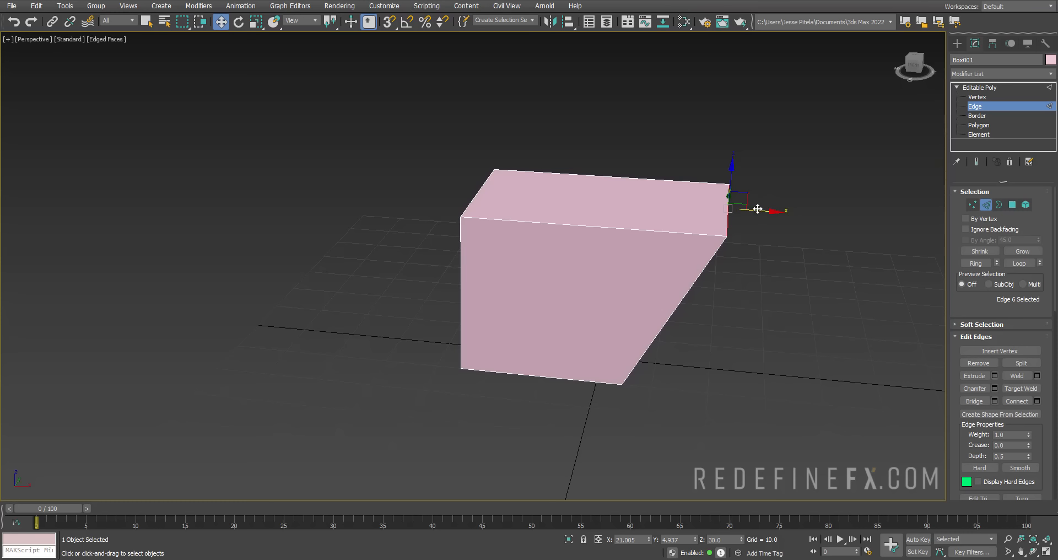
key(ctrl+z)
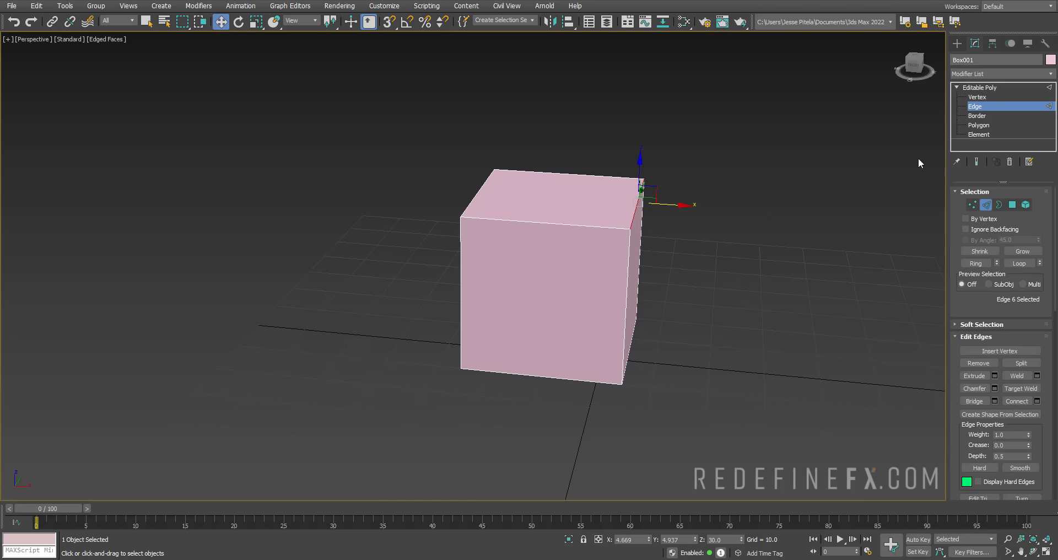
Switch to Border level and try selecting a border on the closed box.
click(977, 115)
alt+middle_drag(573, 208, 622, 229)
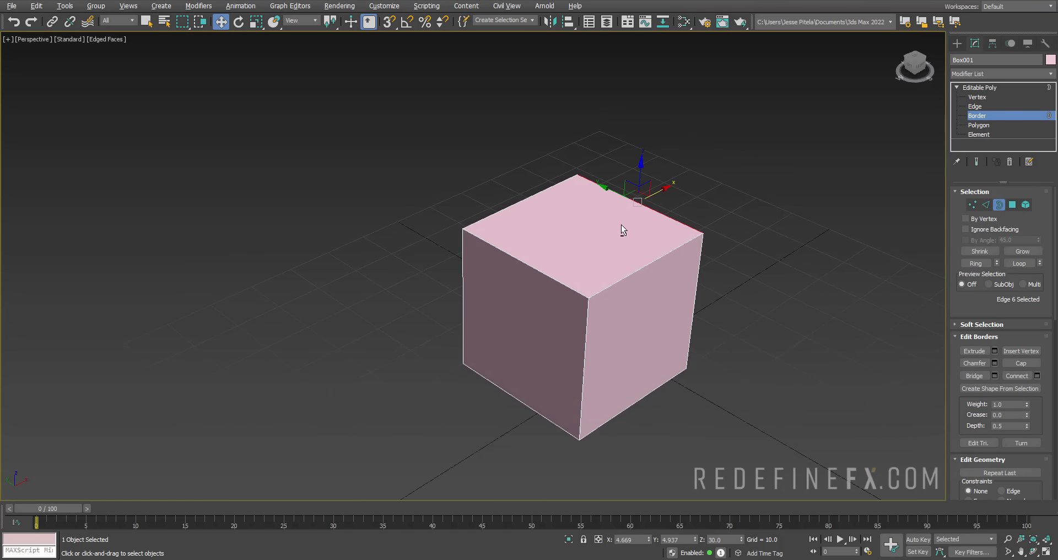
click(623, 230)
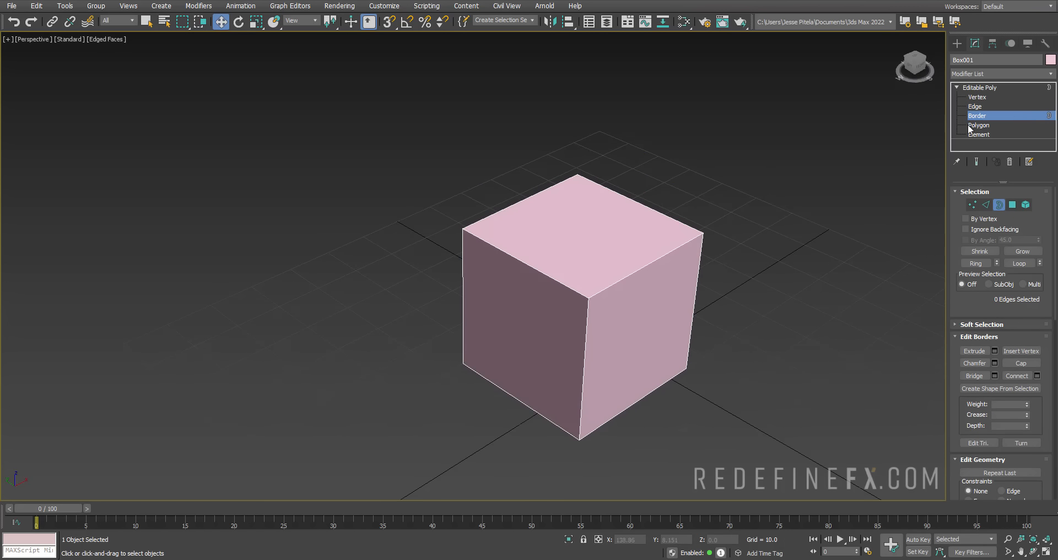
alt+middle_drag(616, 252, 596, 208)
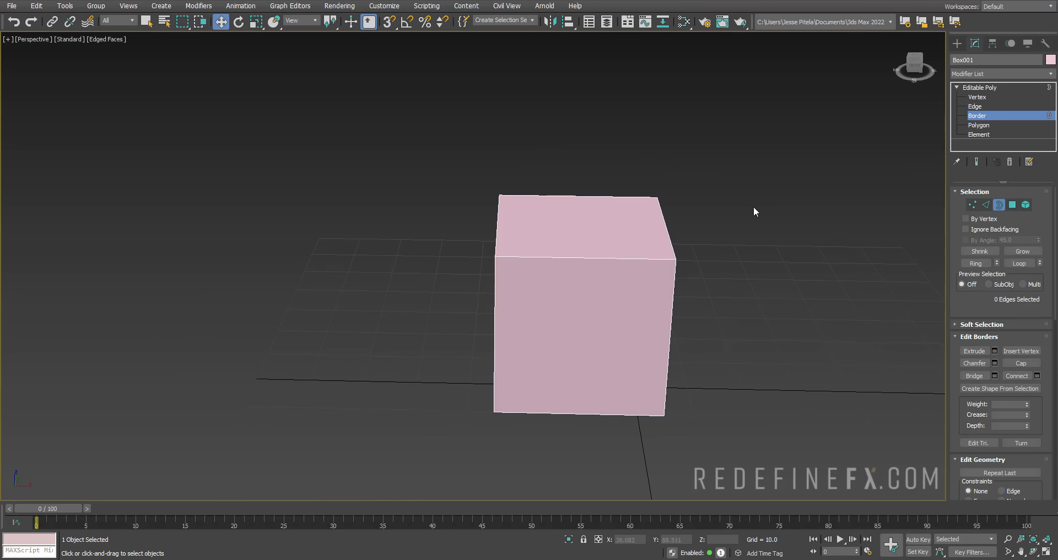
Switch to Polygon level and select the box's top and side faces one after another, ending on the top face.
click(970, 125)
click(579, 236)
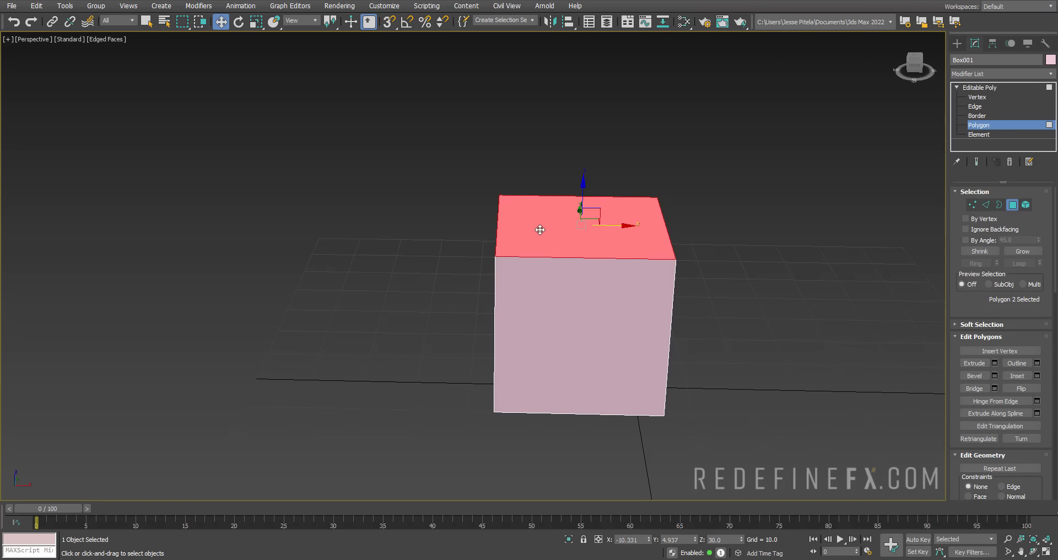
alt+middle_drag(539, 229, 514, 303)
click(516, 303)
click(675, 309)
click(615, 233)
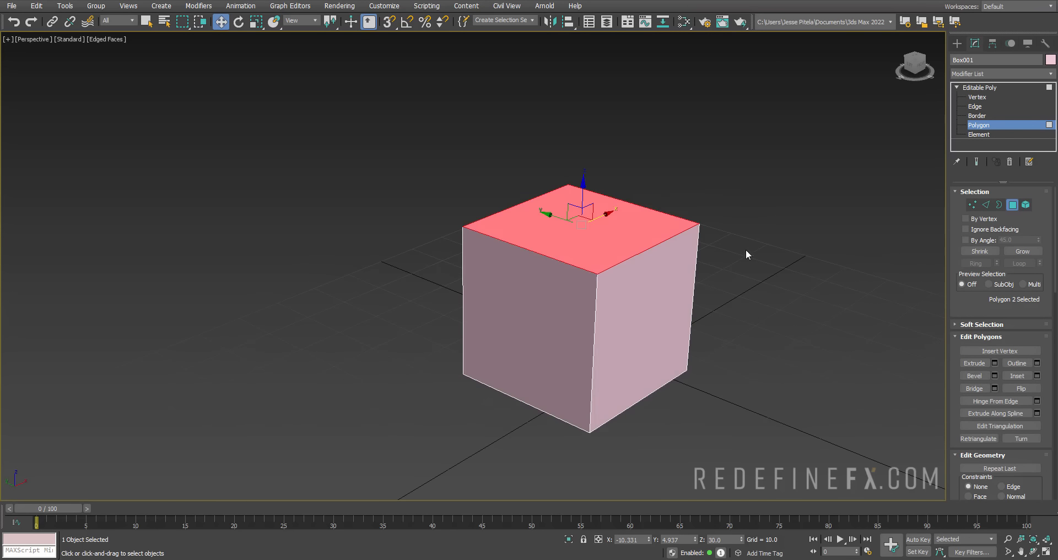
Delete the top polygon to open the box.
alt+middle_drag(746, 249, 687, 265)
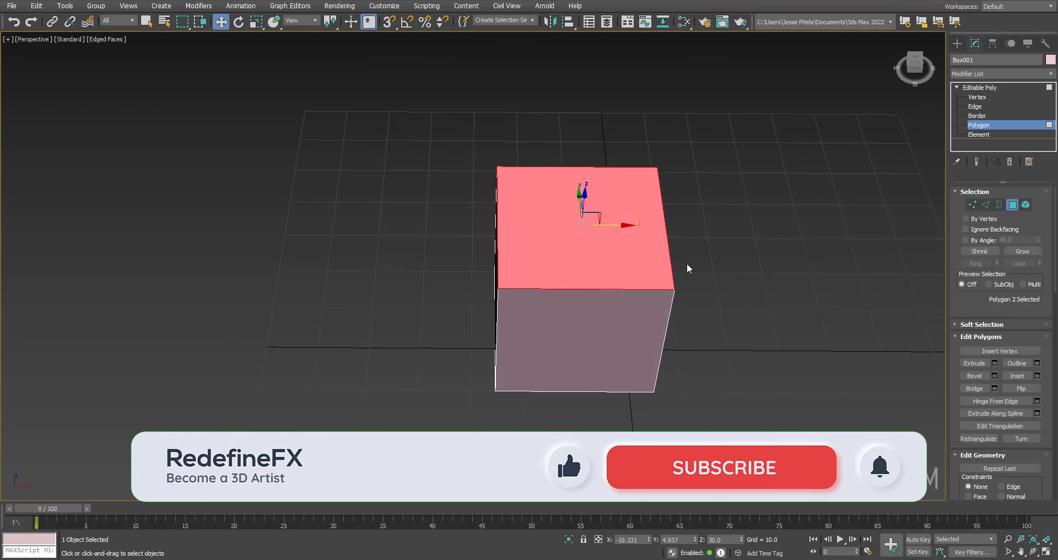
key(Delete)
alt+middle_drag(678, 178, 604, 137)
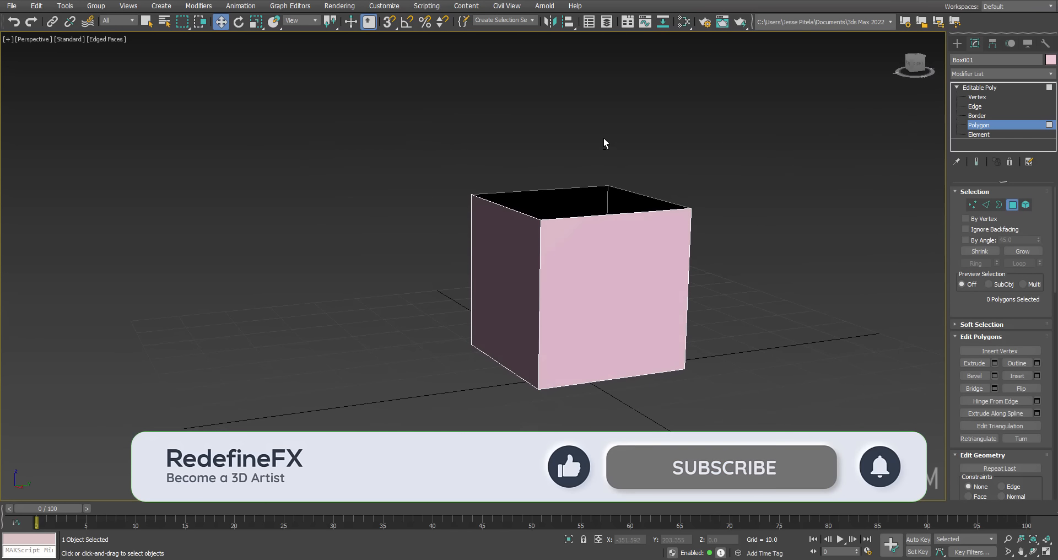
Select the open border around the box's missing top at Border level and try moving it up along Z.
click(976, 116)
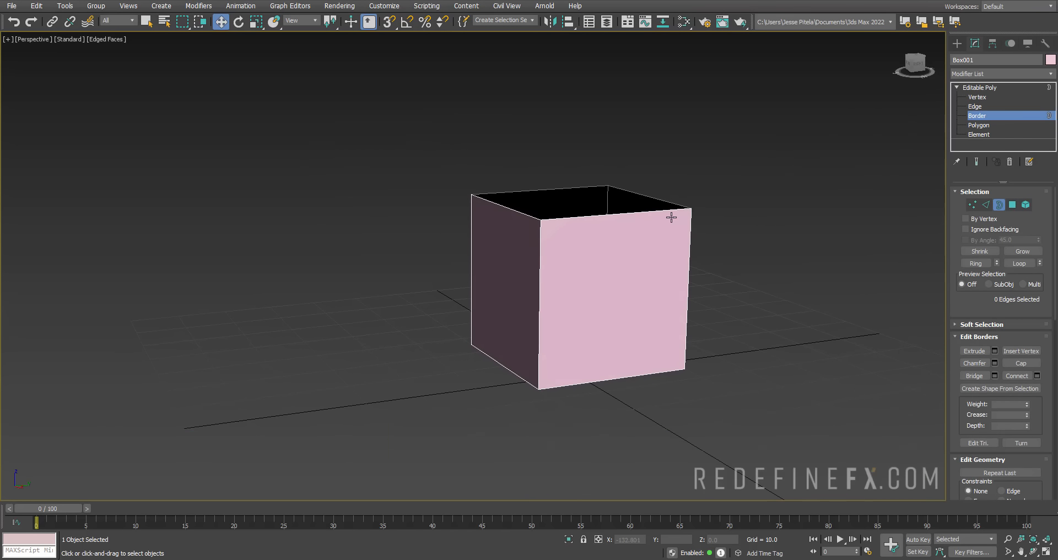
click(655, 211)
alt+middle_drag(655, 211, 586, 177)
drag(579, 164, 578, 142)
alt+middle_drag(510, 171, 459, 159)
scroll(606, 188, up, 2)
Undo the border edits and the deletion of the top polygon.
key(ctrl+z)
key(ctrl+z)
key(ctrl+z)
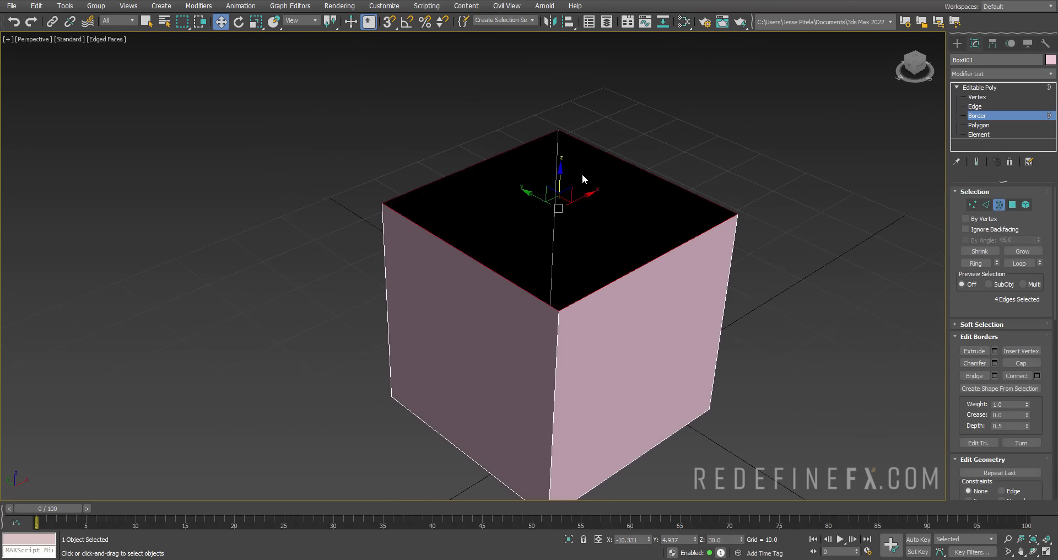
Select the whole closed box at Element level.
click(971, 135)
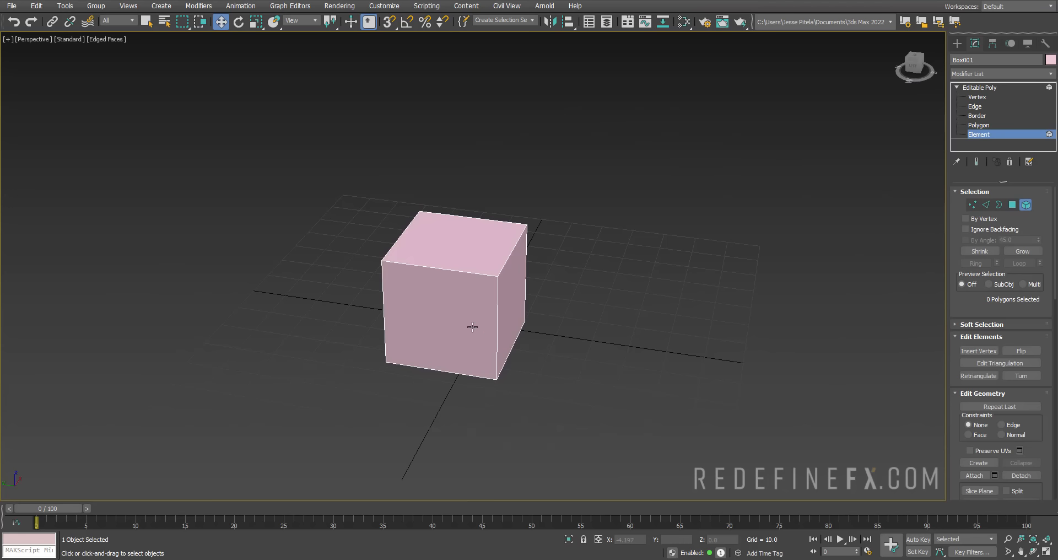
click(473, 326)
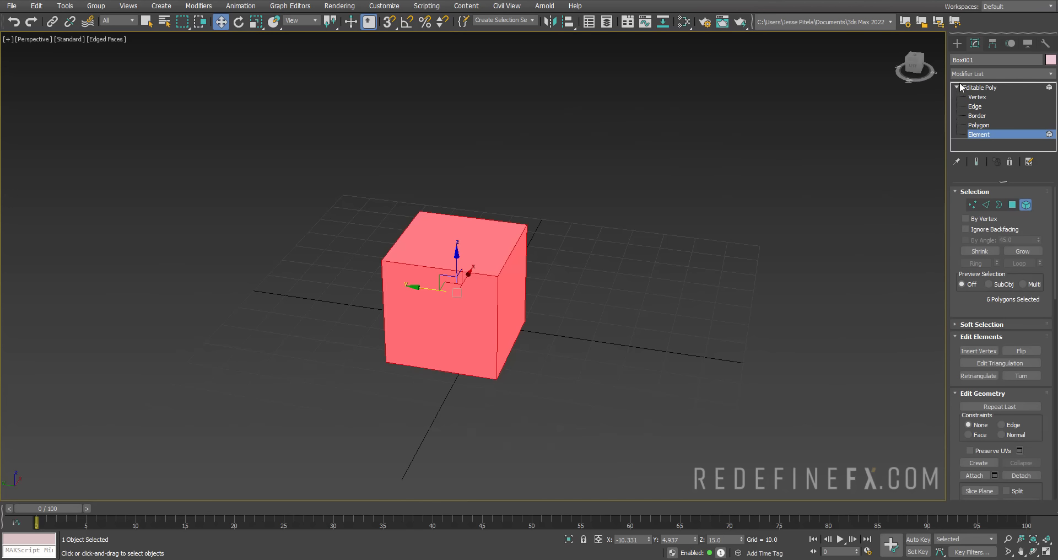
Create a second, slightly larger box on the grid beside the first one.
click(957, 43)
click(976, 116)
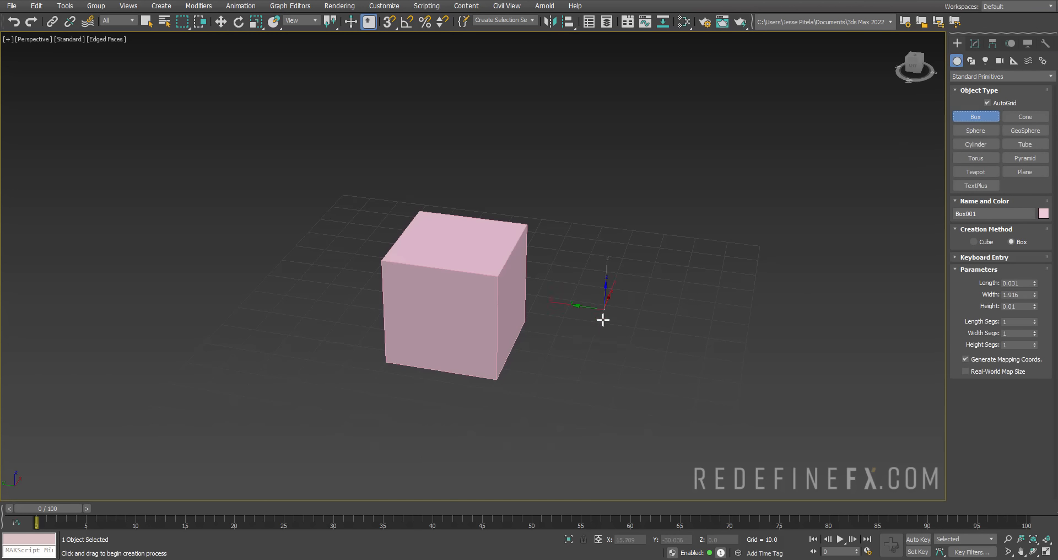
drag(603, 320, 700, 399)
click(697, 284)
key(w)
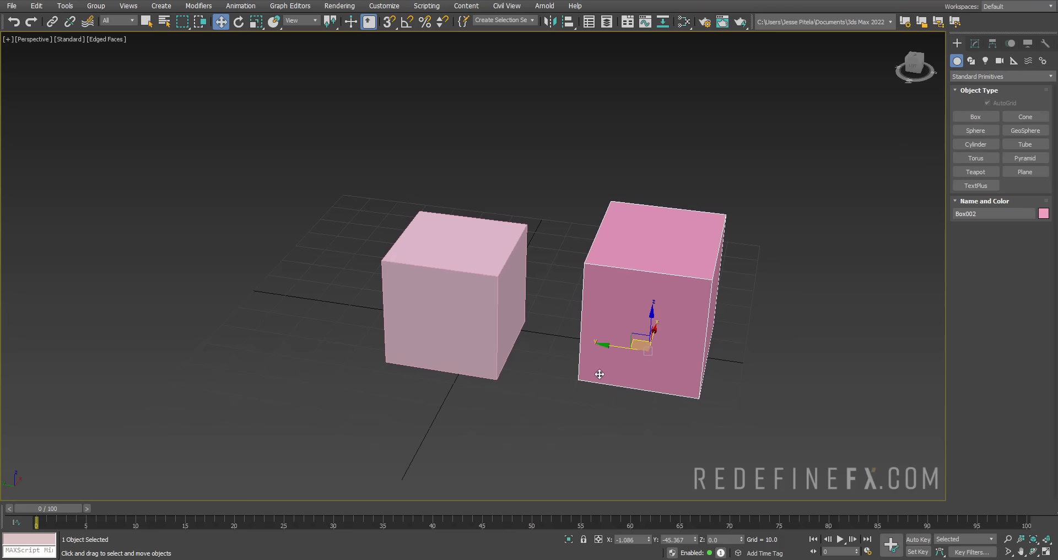
Attach the second box to the Editable Poly box so both form one object.
click(489, 284)
click(975, 43)
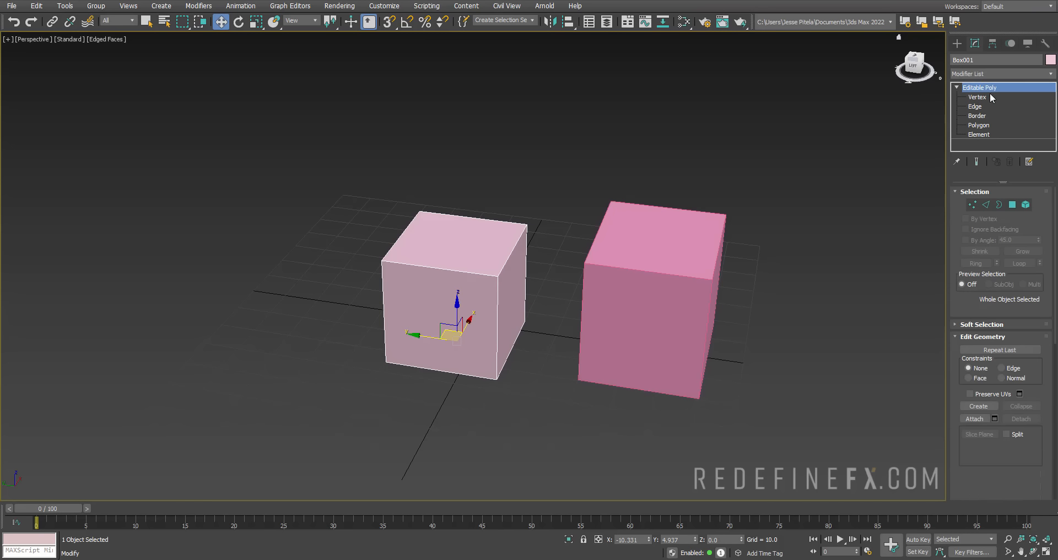
click(973, 419)
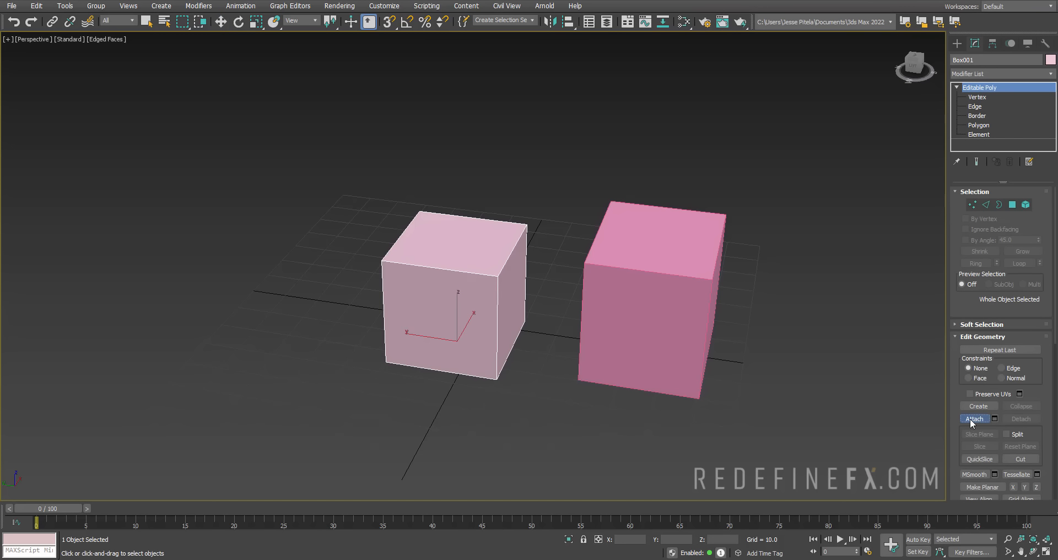
click(660, 301)
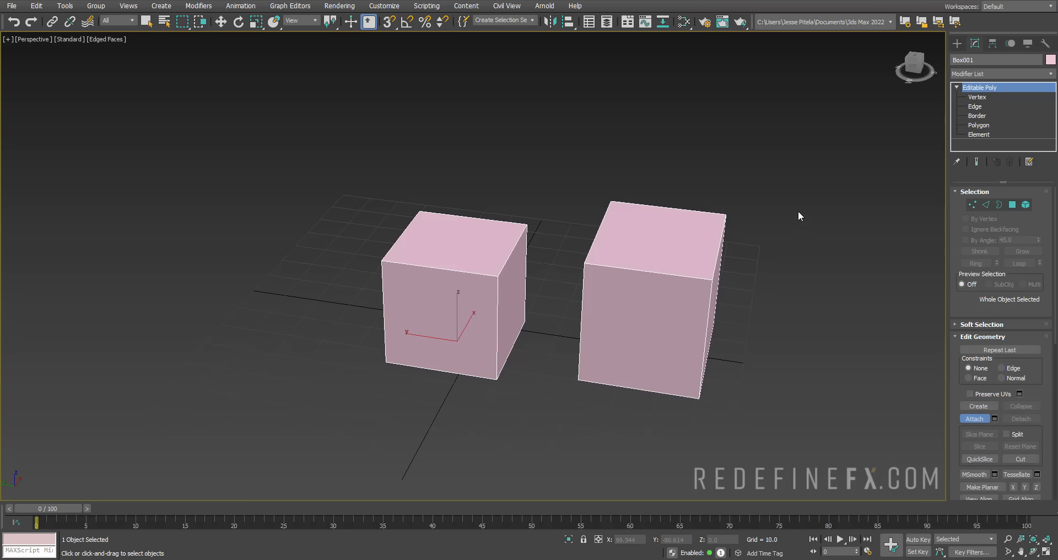
Return from Element level to object level and move the attached boxes together to about Y 6.045.
click(977, 135)
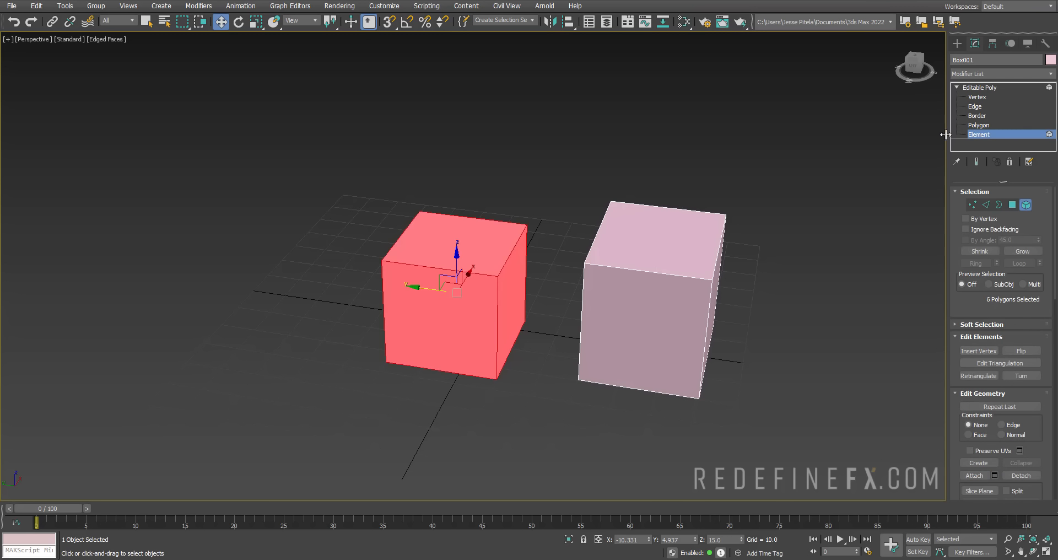
click(991, 89)
click(615, 296)
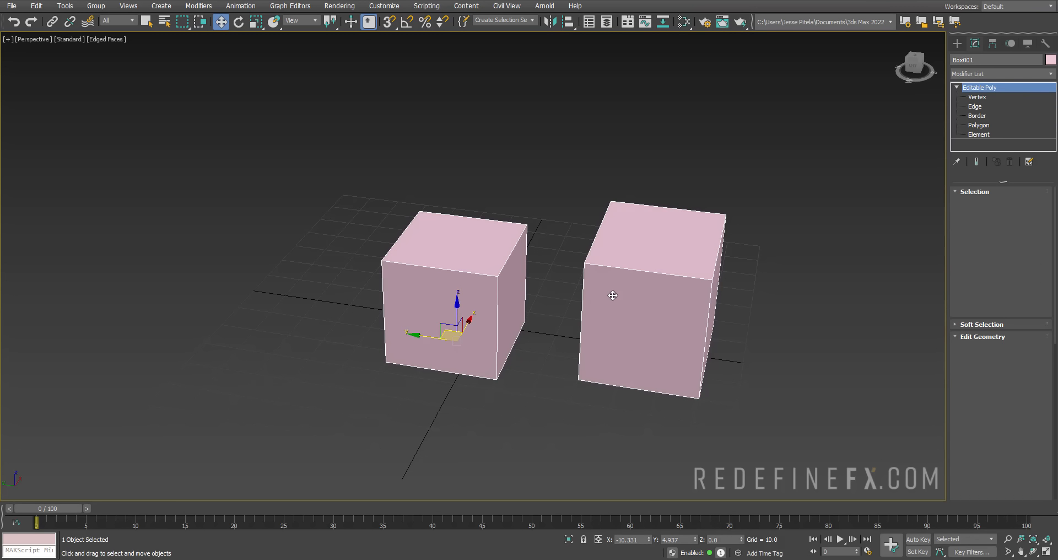
scroll(614, 295, down, 3)
mouse_move(480, 322)
mouse_down()
mouse_move(310, 301)
mouse_move(482, 329)
mouse_up()
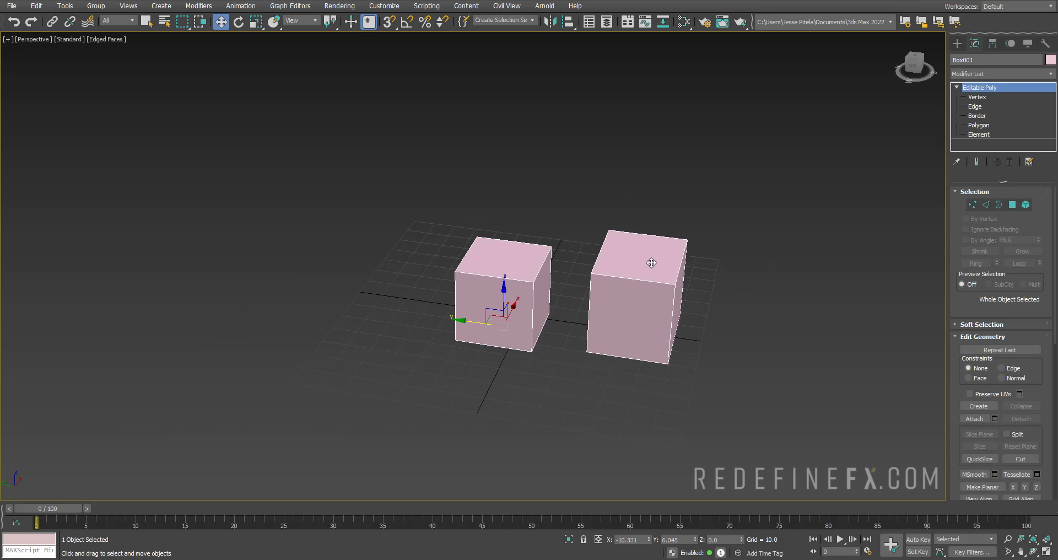
At Element level, select the larger box and the smaller box in turn as separate elements.
click(986, 135)
click(649, 303)
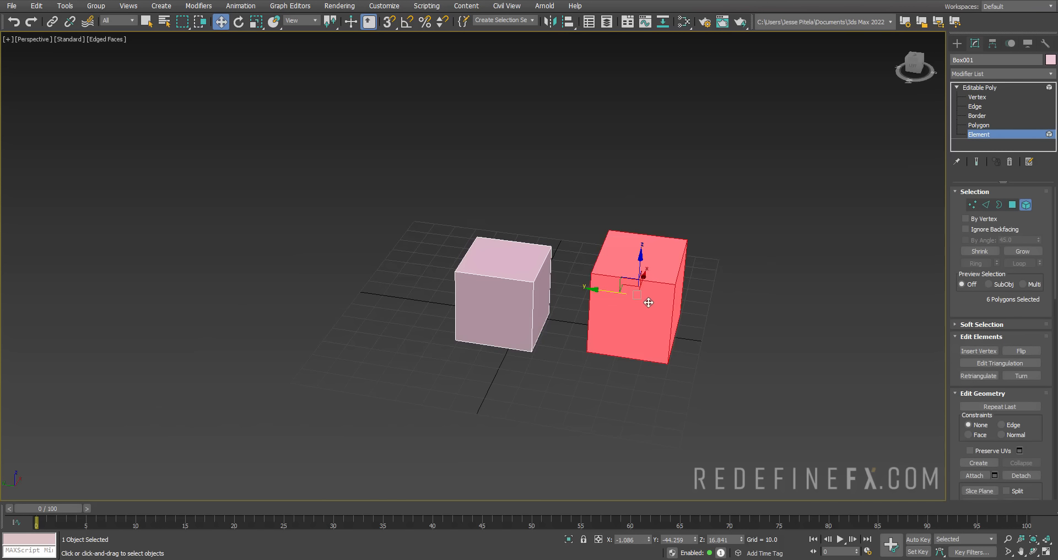
click(491, 312)
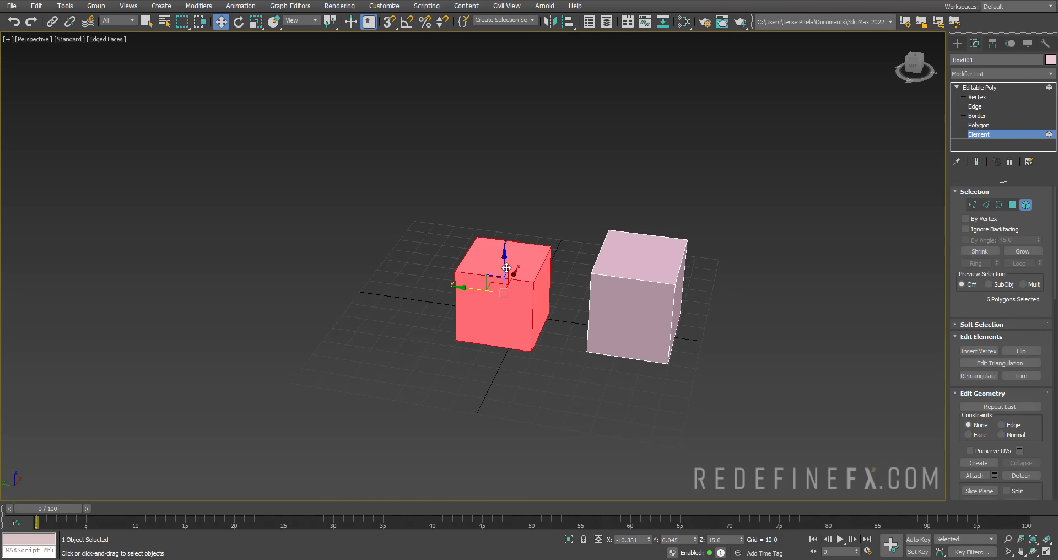
Try moving both attached boxes up along the Z axis at object level and undo the move.
click(964, 88)
mouse_move(513, 288)
mouse_down()
mouse_move(512, 158)
mouse_move(512, 271)
mouse_up()
key(ctrl+z)
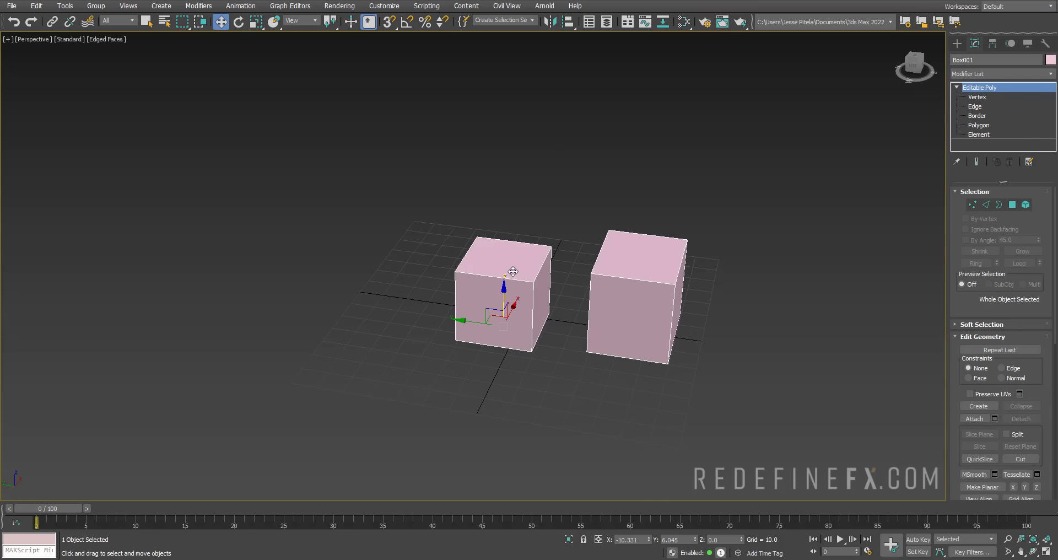
Select the larger box at Element level and detach it as a separate object, without the element or clone options.
click(980, 135)
drag(756, 172, 573, 409)
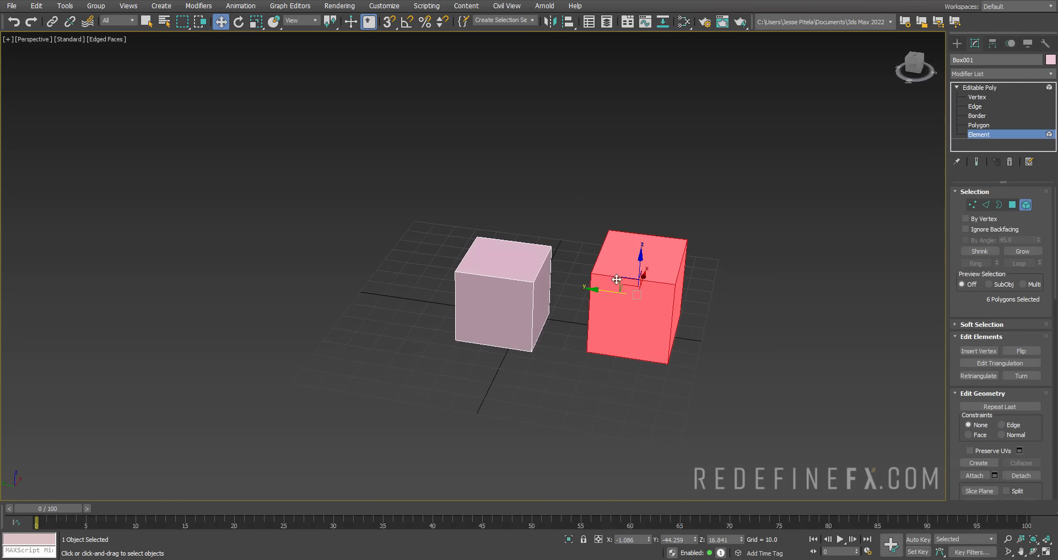
alt+middle_drag(629, 229, 663, 213)
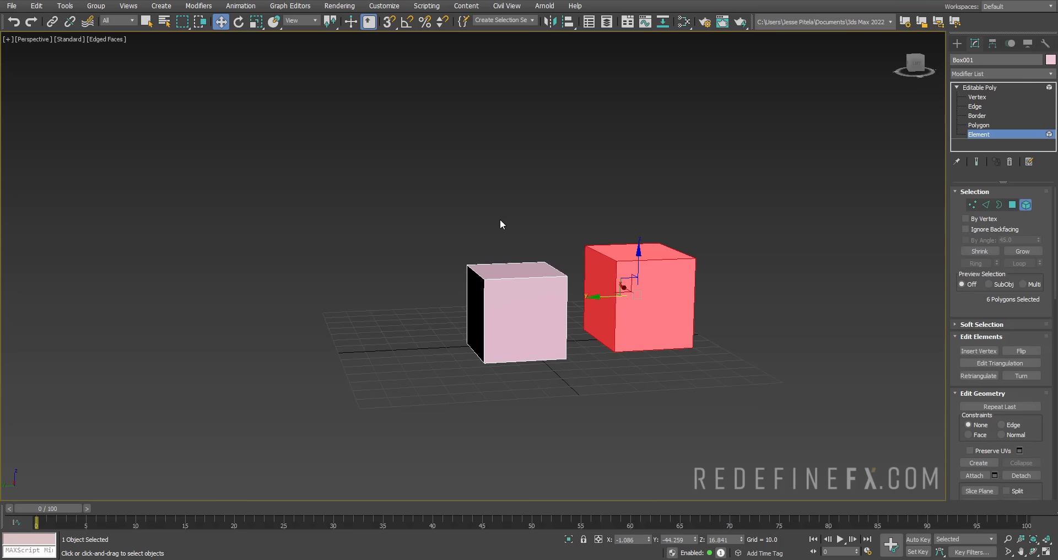
click(1021, 475)
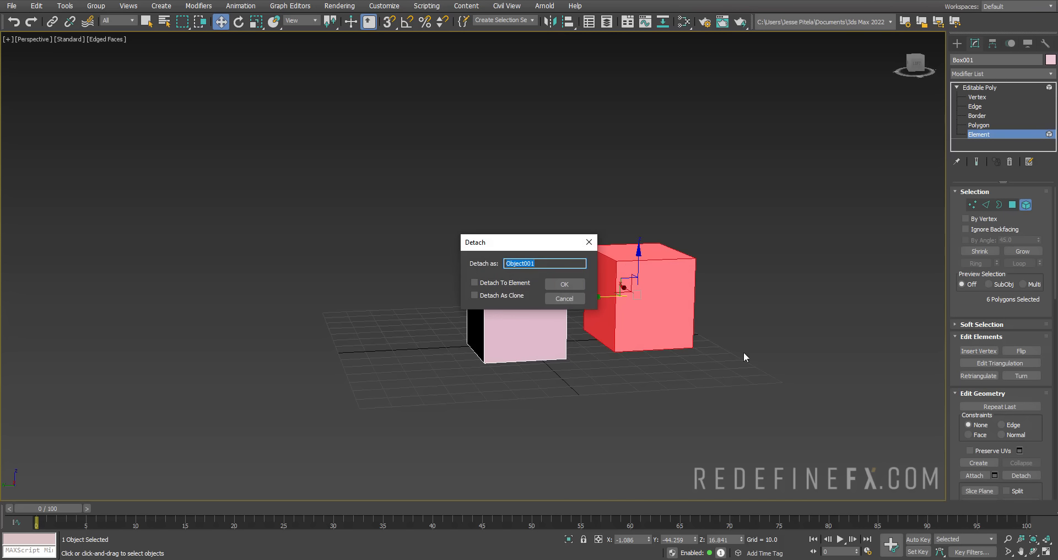
click(565, 284)
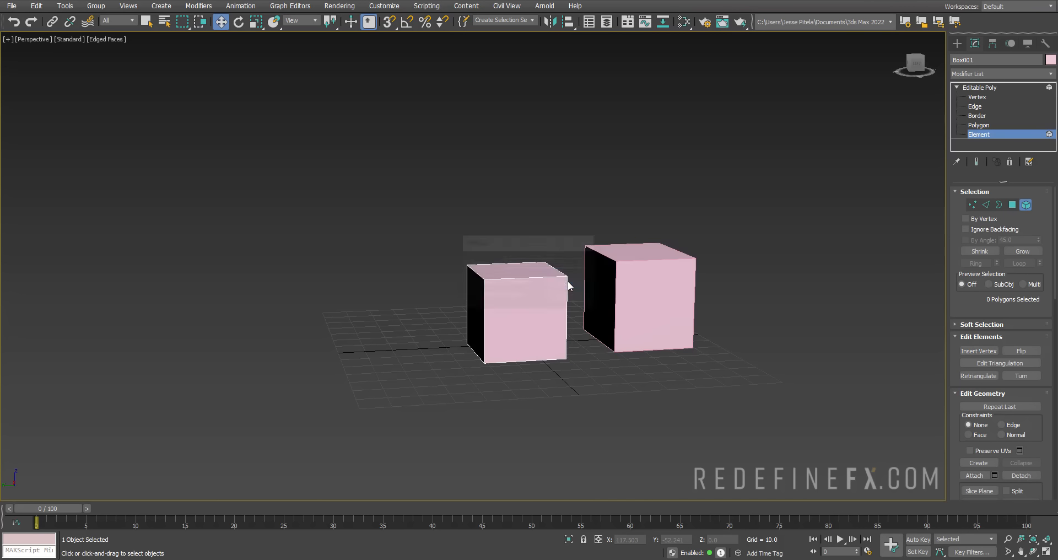
Return to object level, try moving the remaining smaller box on its own, and select the detached larger box.
click(984, 88)
drag(510, 318, 532, 328)
click(623, 282)
key(ctrl+z)
Move the detached larger box along the X axis to about X 72.221.
alt+middle_drag(643, 280, 603, 283)
scroll(548, 310, up, 3)
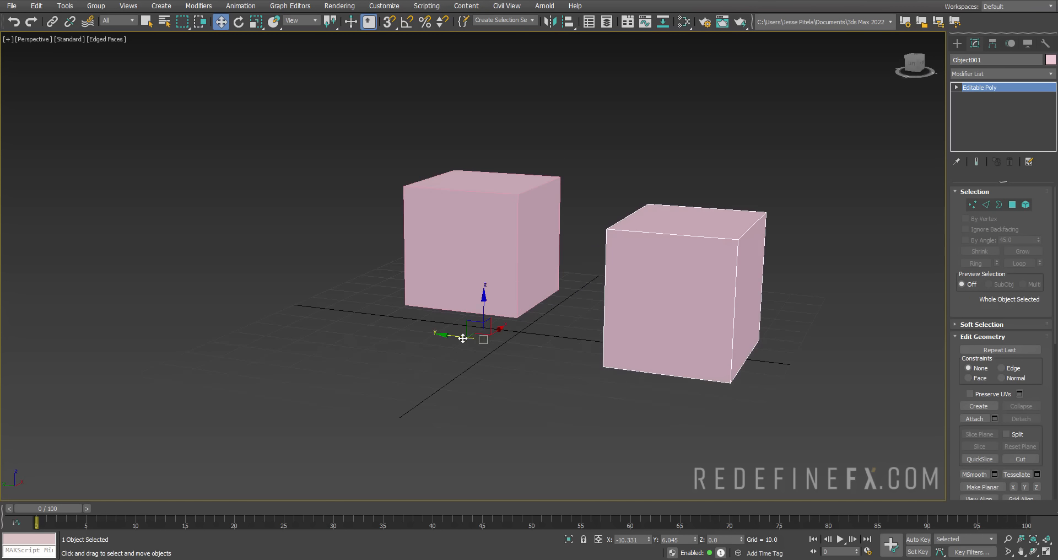
scroll(571, 293, down, 3)
alt+middle_drag(617, 266, 565, 291)
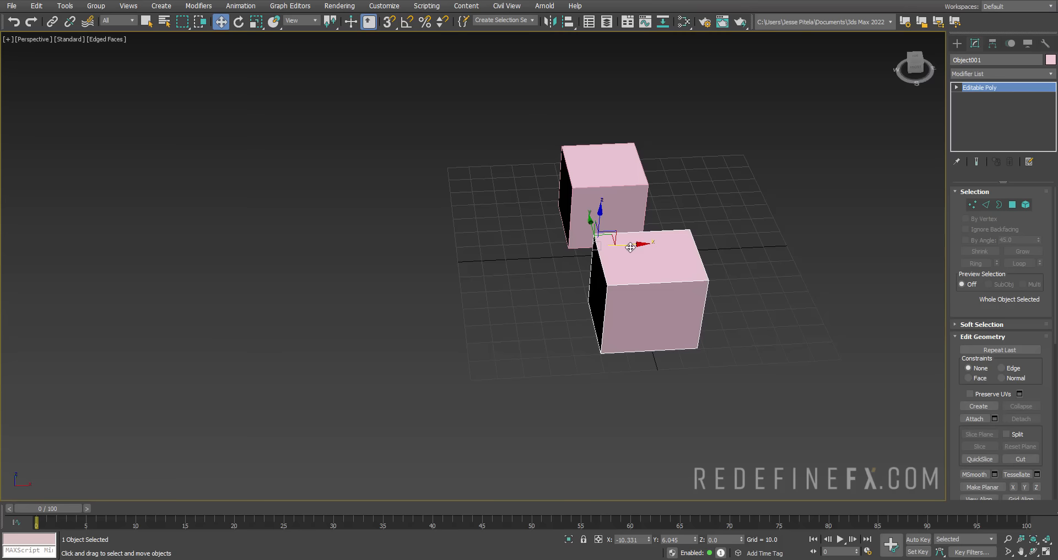
drag(632, 244, 827, 208)
middle_drag(904, 320, 697, 267)
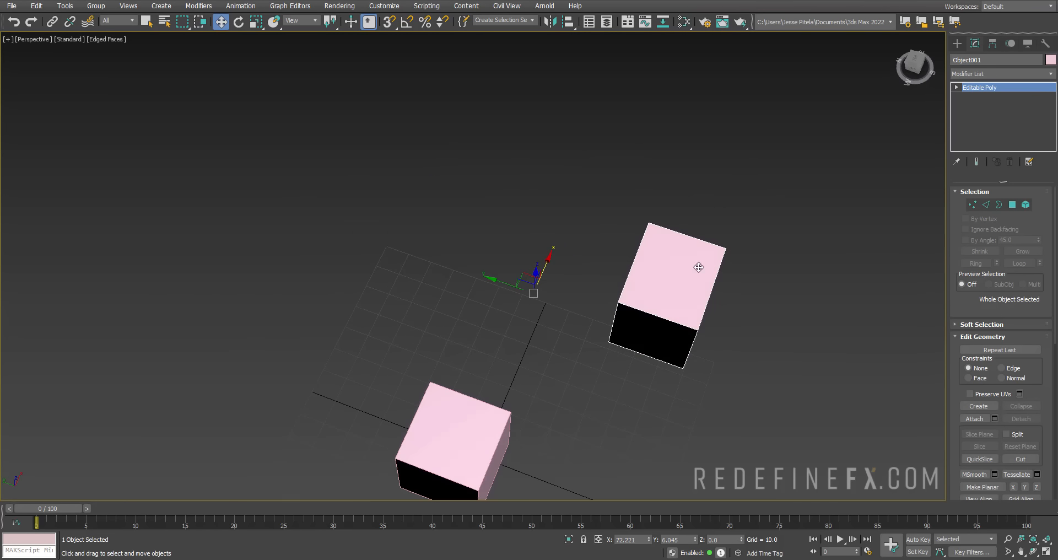
scroll(655, 271, up, 3)
scroll(502, 280, down, 3)
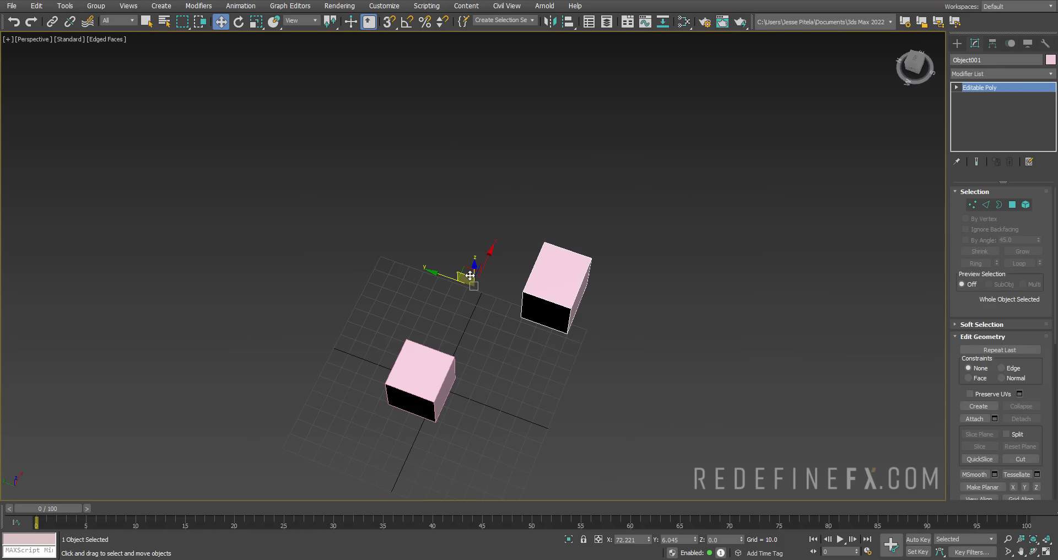
Enable Affect Pivot Only for the detached box and center its pivot to the object.
alt+middle_drag(501, 280, 504, 217)
scroll(494, 325, up, 3)
scroll(491, 325, up, 2)
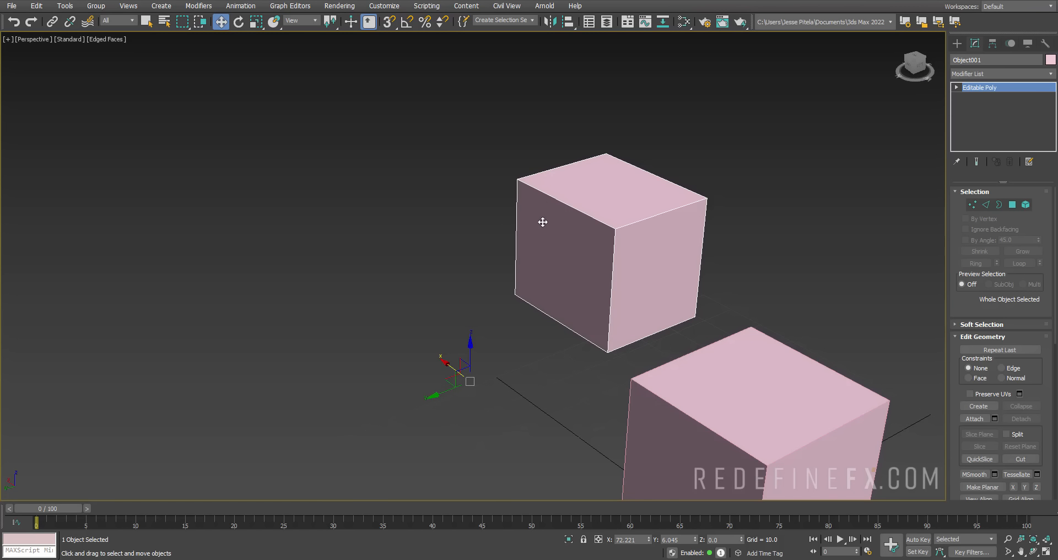
click(993, 44)
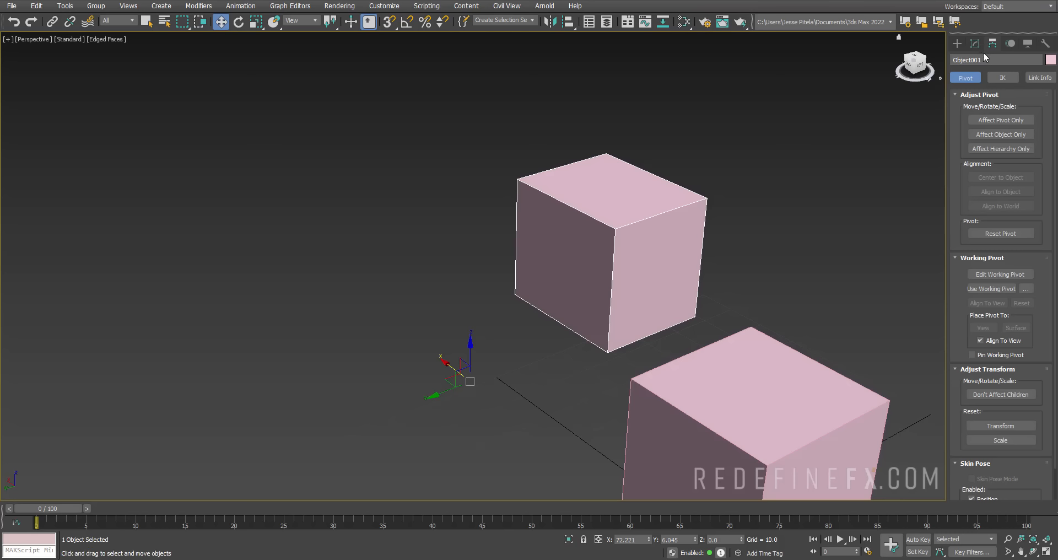
click(957, 45)
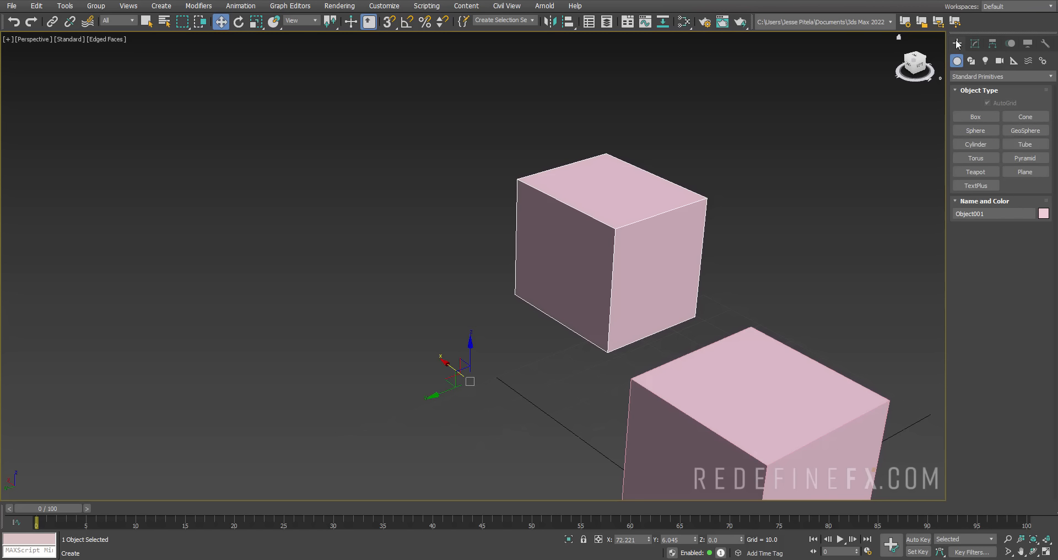
click(975, 43)
click(993, 44)
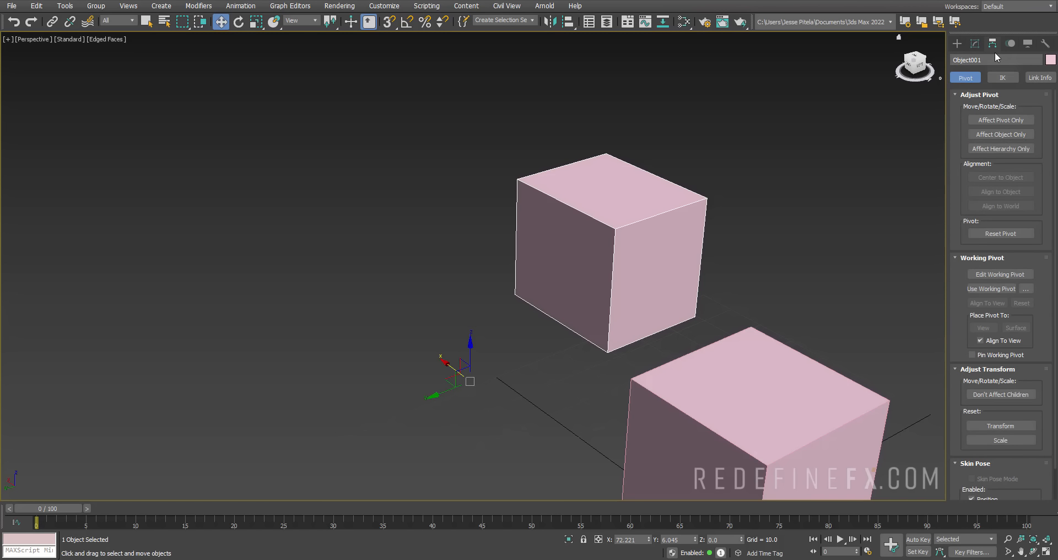
click(993, 120)
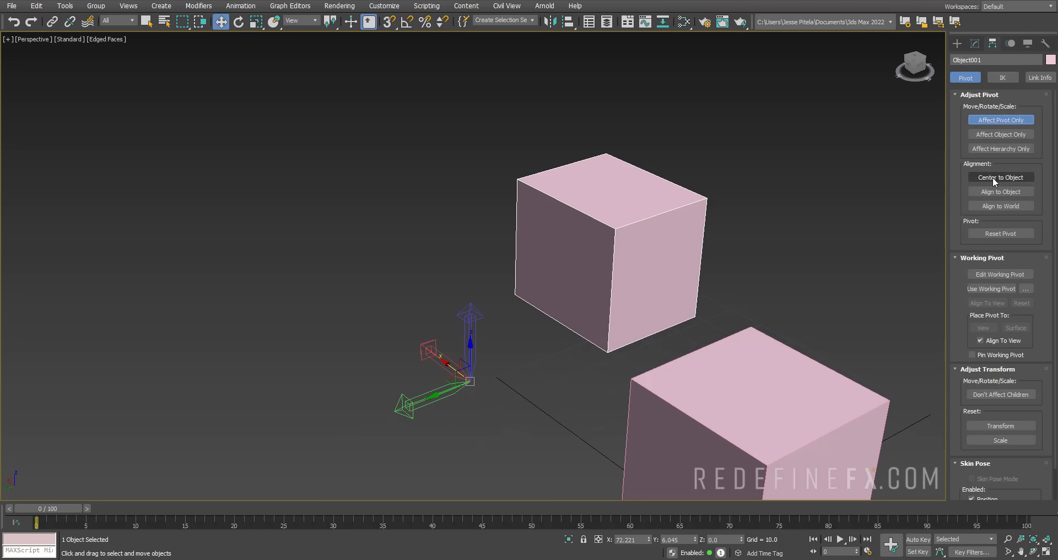
click(993, 177)
alt+middle_drag(583, 239, 637, 243)
click(989, 122)
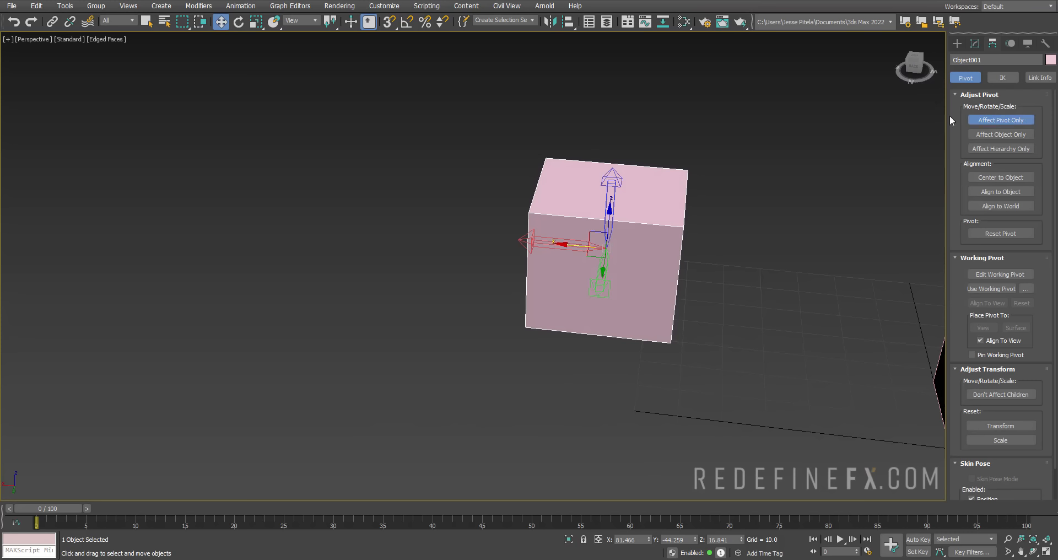
Move only the detached box's pivot to its side and down to the base, about X 62.432 and Z 0.275.
drag(573, 246, 664, 238)
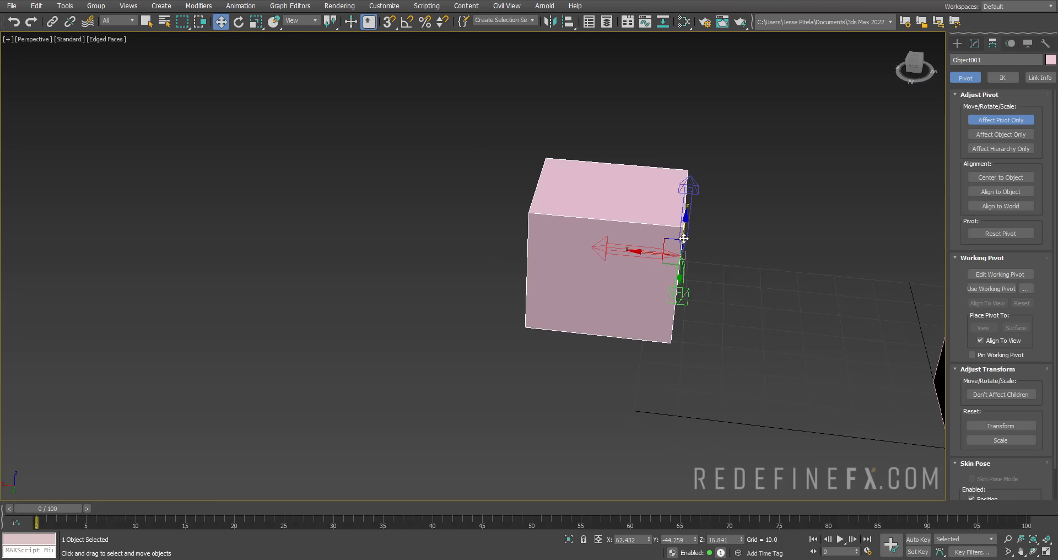
alt+middle_drag(664, 238, 705, 233)
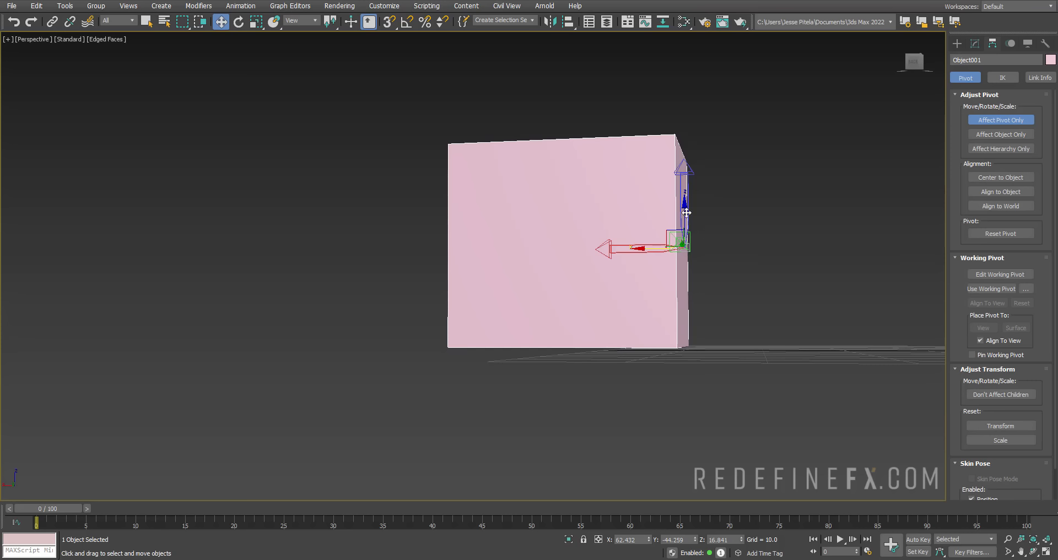
drag(686, 212, 669, 309)
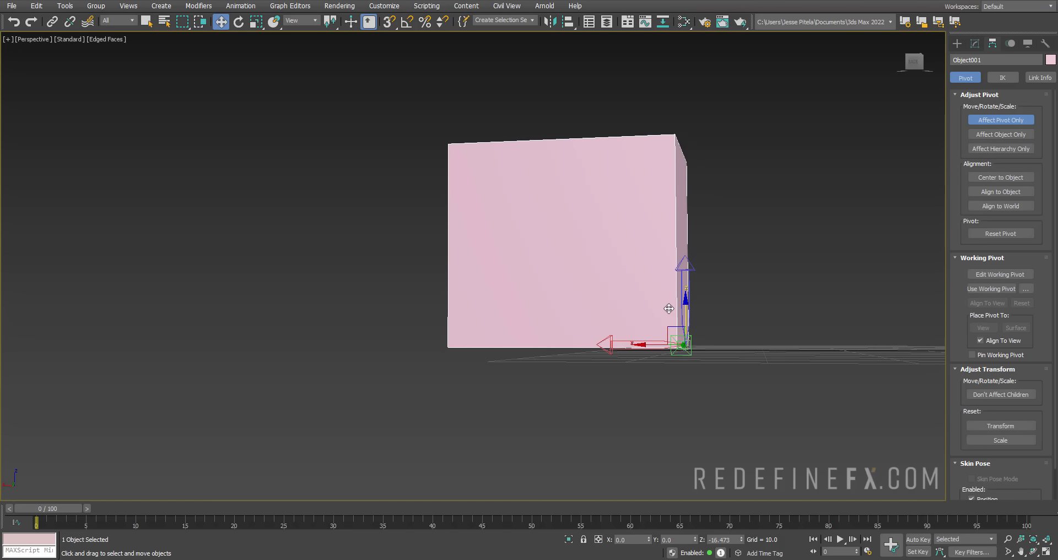
click(992, 120)
Try rotating the detached box about 36 degrees around the Y axis on its base pivot, and undo the rotation.
alt+middle_drag(772, 297, 667, 273)
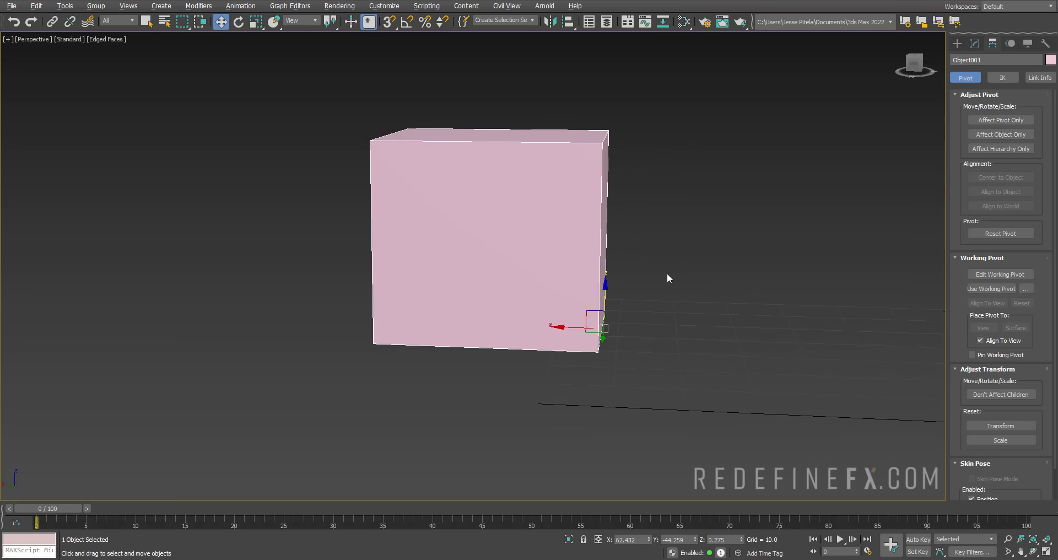
scroll(534, 193, down, 3)
alt+middle_drag(638, 210, 626, 211)
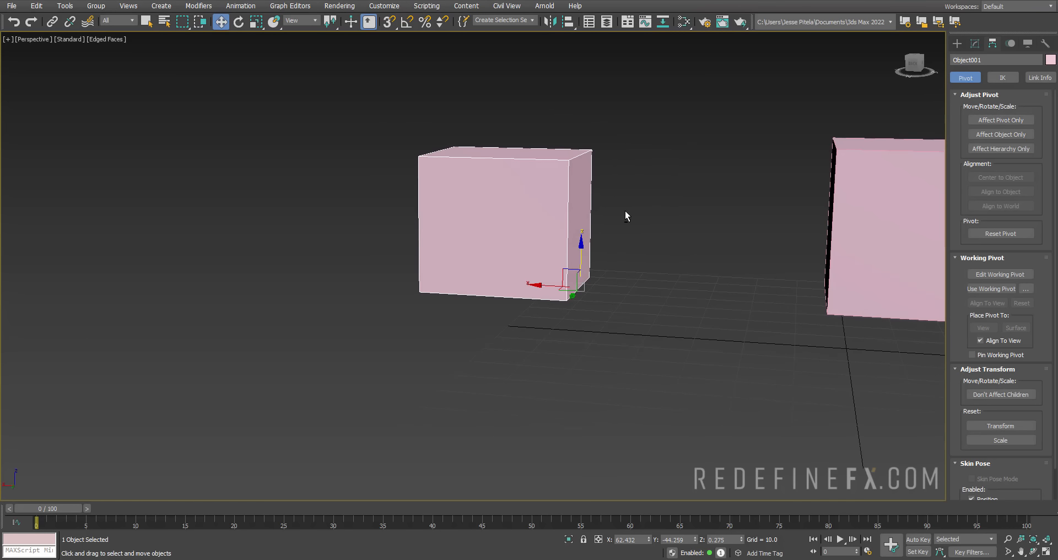
key(e)
drag(595, 253, 623, 303)
alt+middle_drag(623, 302, 577, 300)
scroll(576, 289, up, 4)
scroll(563, 284, down, 4)
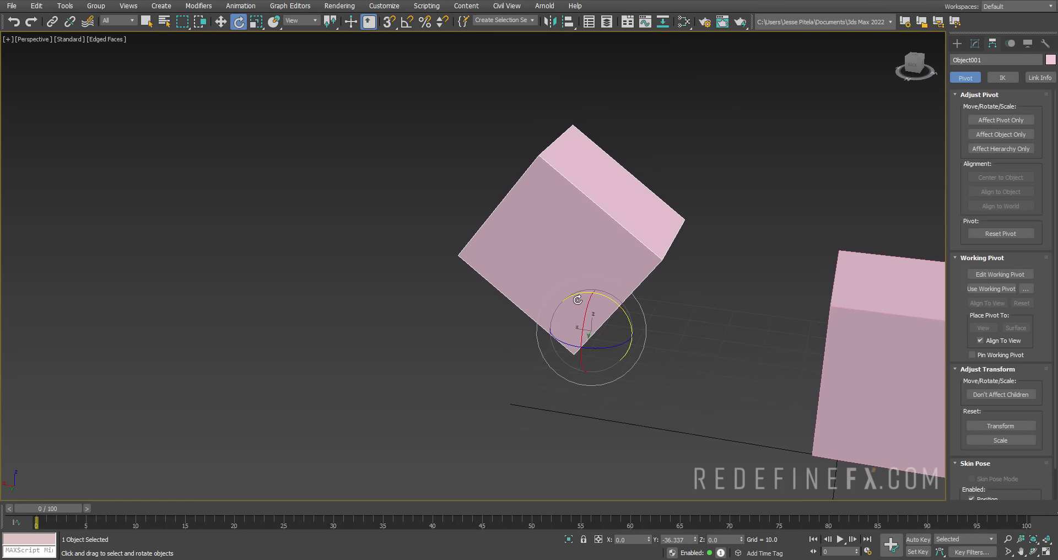
key(ctrl+z)
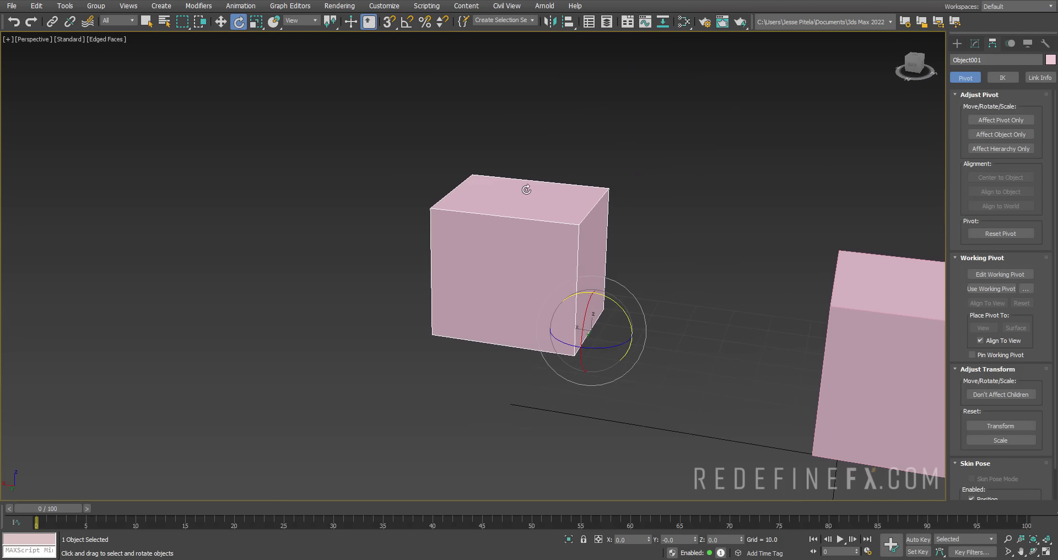
Move the detached box's pivot up to about Z 30.698, center it to the object again, and leave pivot editing.
click(992, 119)
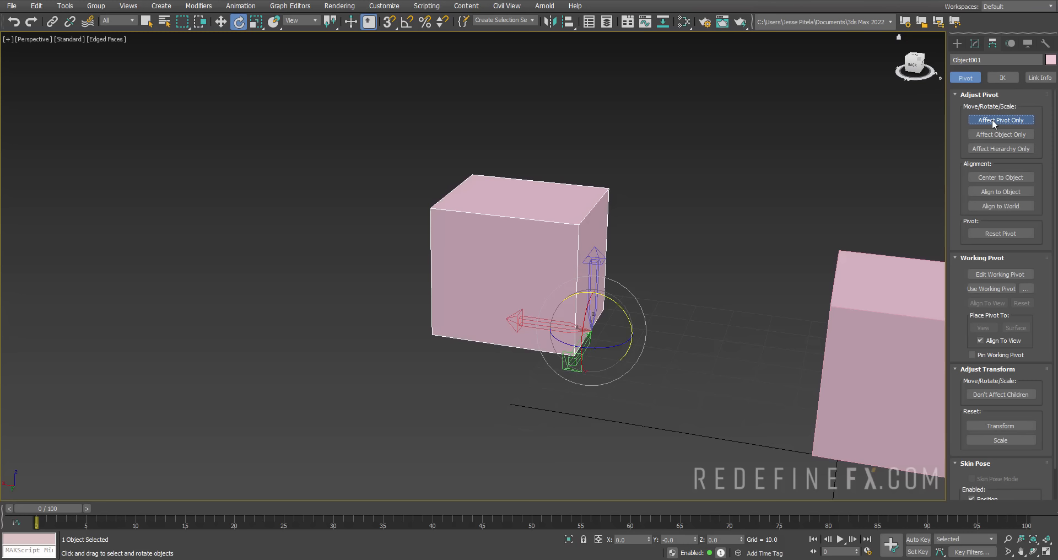
key(w)
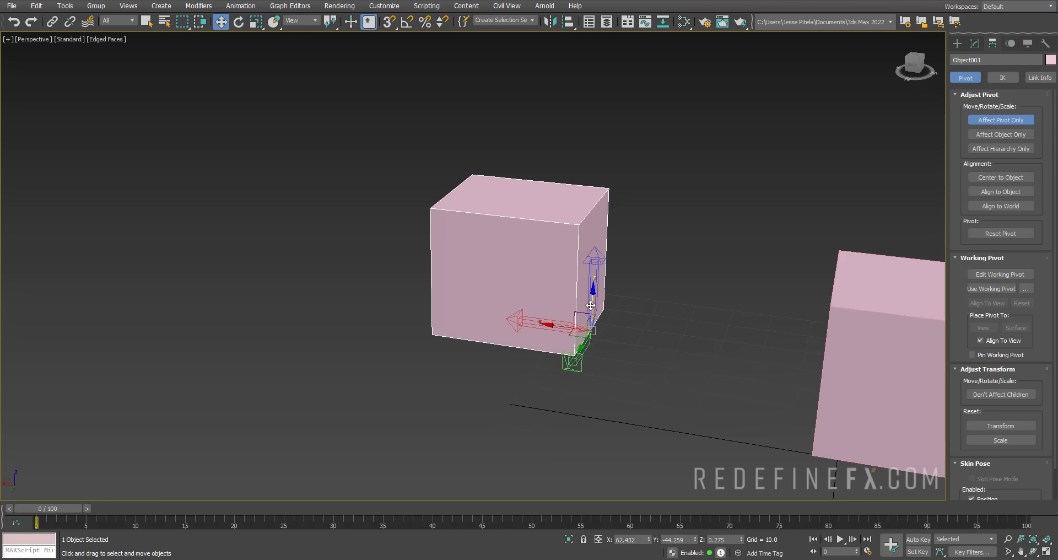
drag(596, 278, 599, 159)
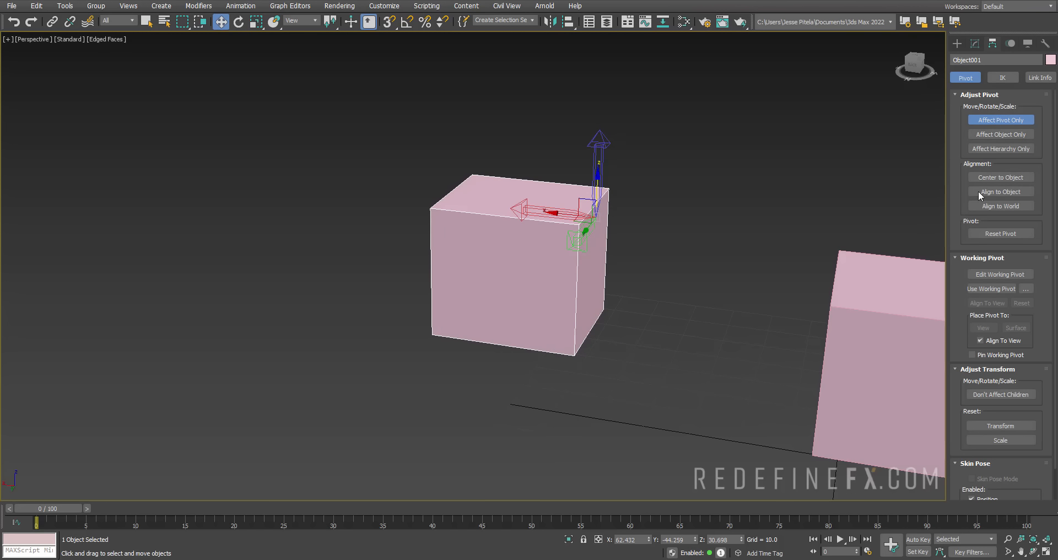
click(984, 176)
click(1000, 120)
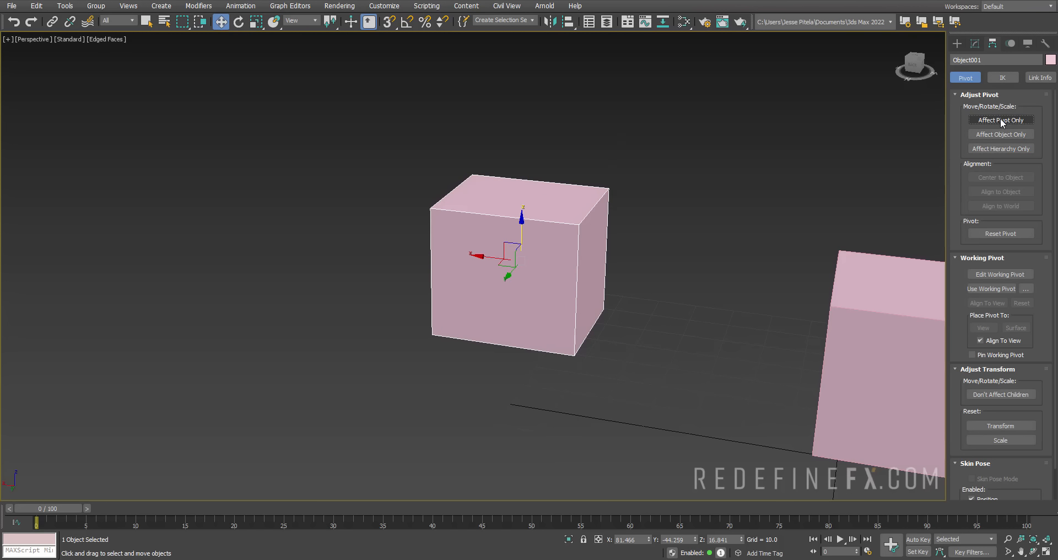
Try rotating the detached box around its centered pivot and cancel the rotations.
click(958, 40)
alt+middle_drag(683, 223, 525, 271)
key(e)
drag(520, 292, 610, 253)
right_click(610, 253)
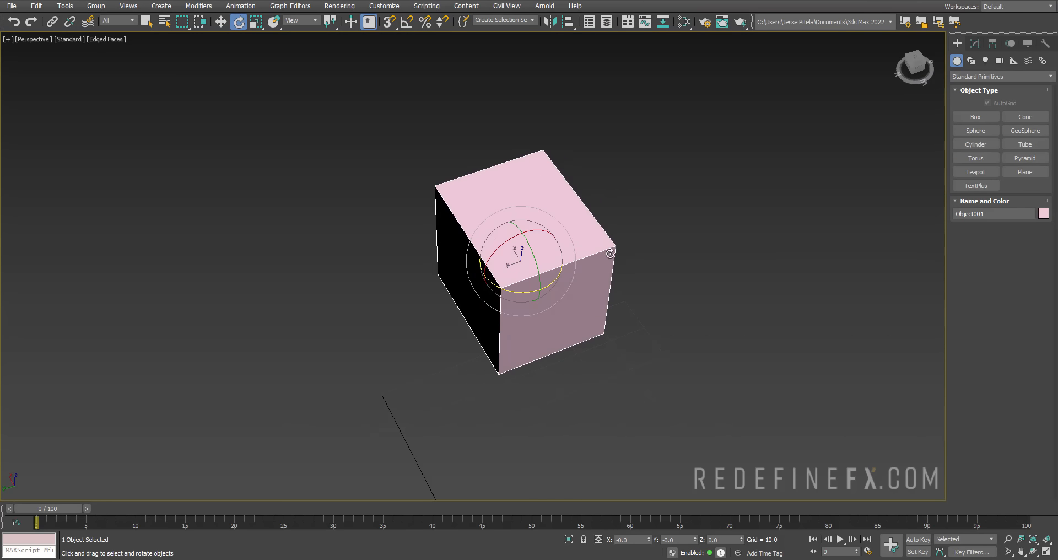
mouse_move(538, 262)
mouse_down()
mouse_move(538, 215)
mouse_move(546, 250)
mouse_up()
right_click(545, 250)
Select the other box near the grid's center and pick its front face at Polygon level.
alt+middle_drag(547, 258, 477, 335)
scroll(486, 330, down, 3)
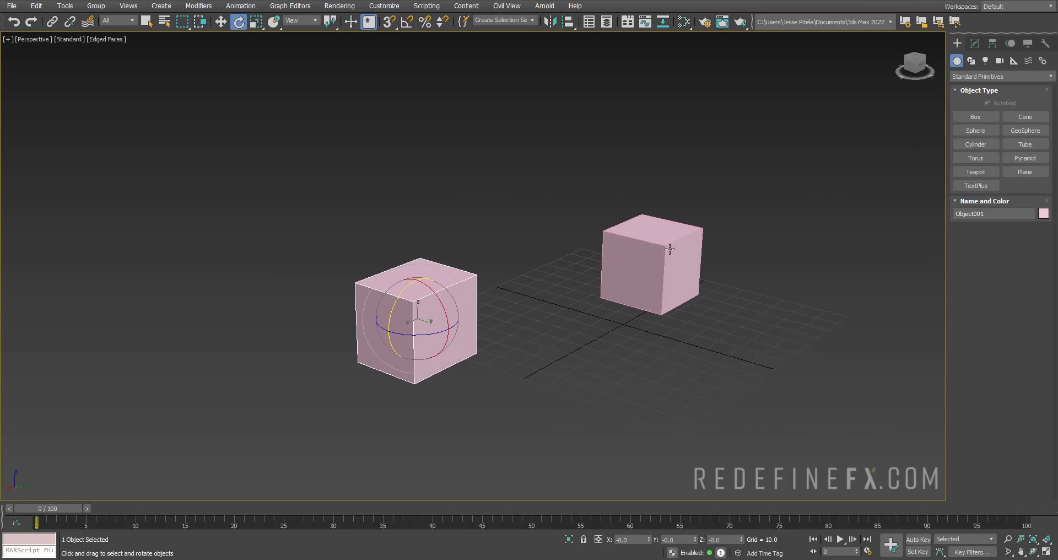
click(670, 249)
alt+middle_drag(725, 298, 525, 252)
scroll(525, 255, up, 2)
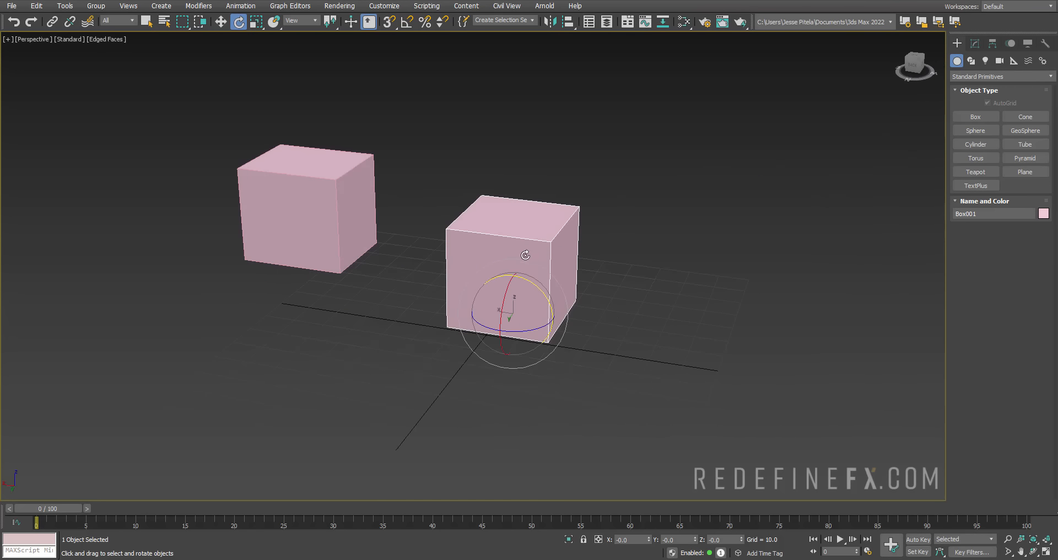
click(970, 41)
click(979, 125)
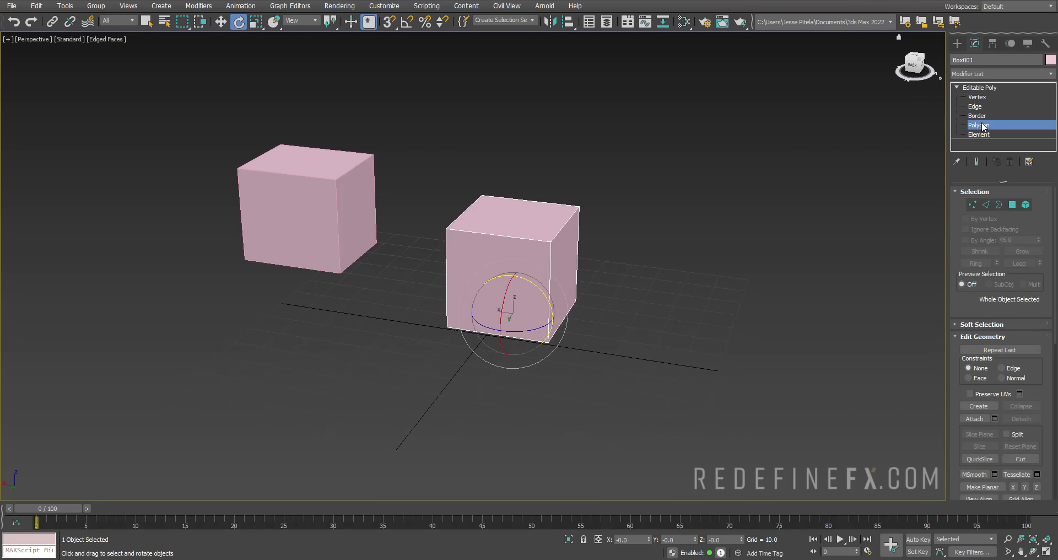
click(497, 271)
Select the whole box at Element level, and select only its top face at Polygon level.
click(980, 134)
click(572, 248)
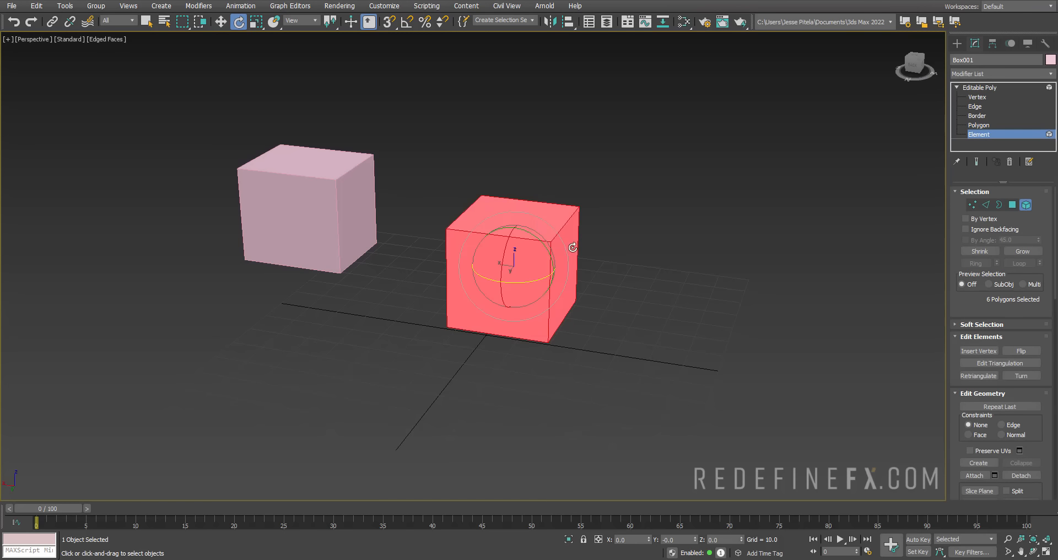
click(975, 126)
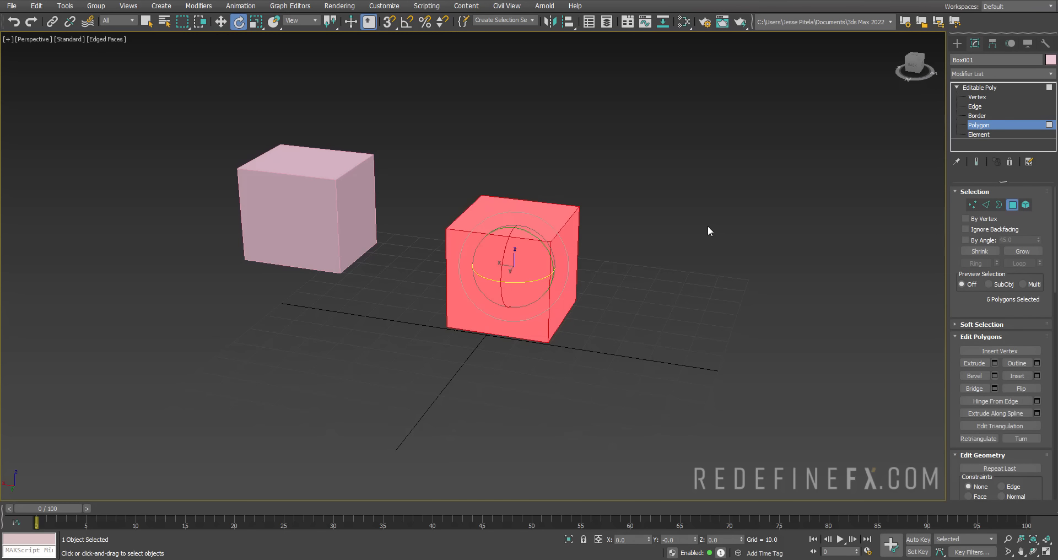
click(540, 222)
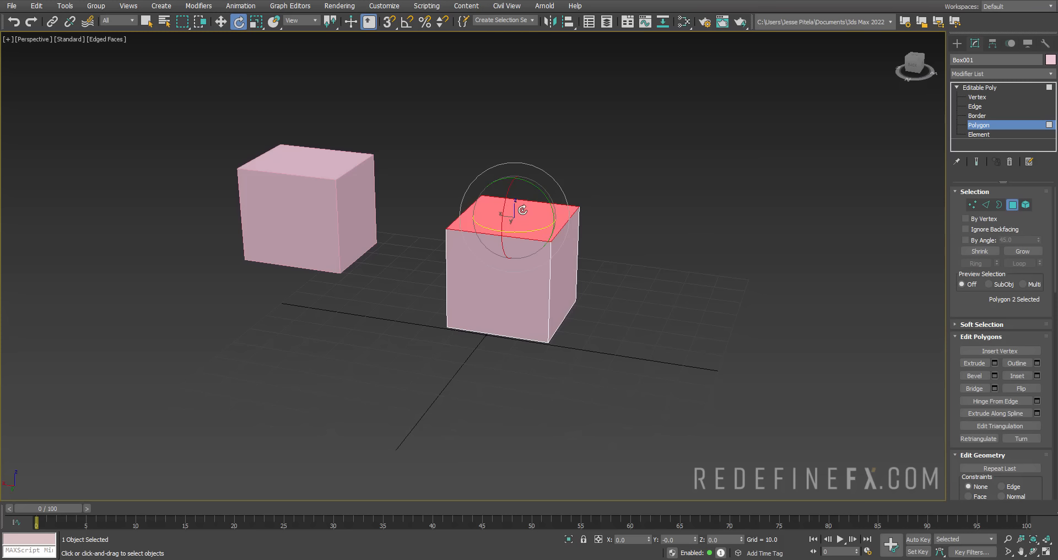
Try a freehand upward Extrude of the top face and undo it.
click(973, 363)
drag(531, 218, 516, 146)
key(ctrl+z)
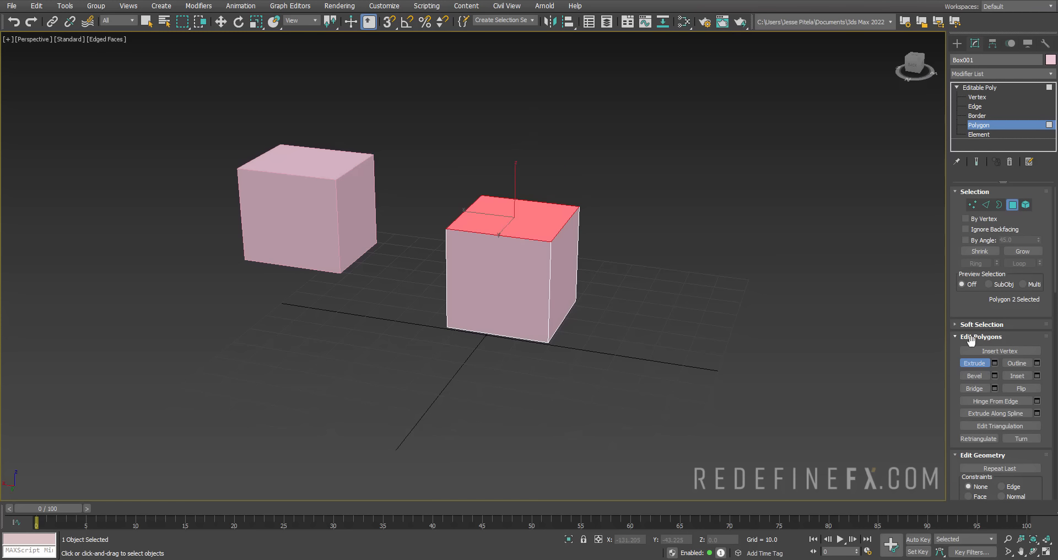
Extrude the top face with the Extrude settings as a Group with a height of about 20.021.
click(995, 363)
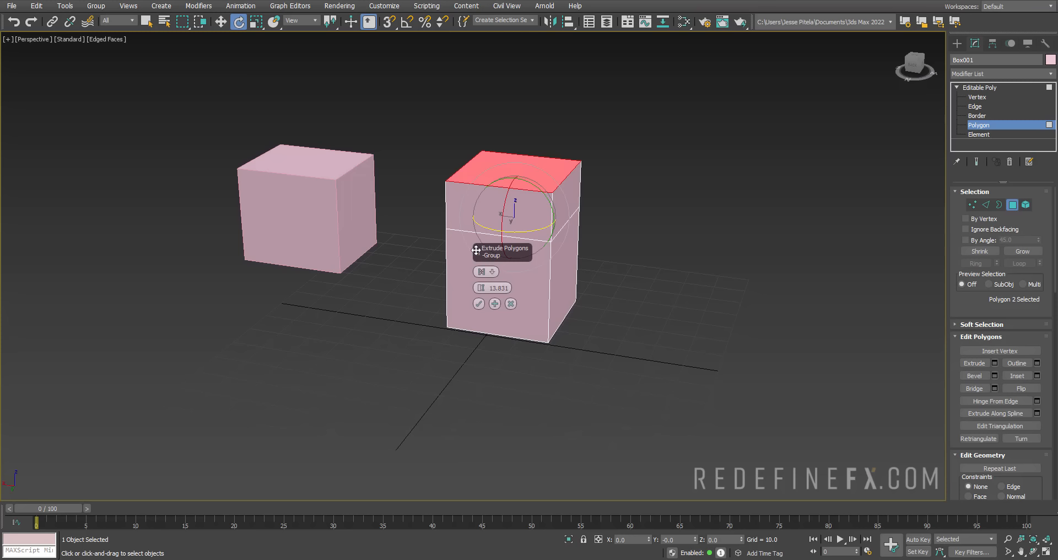
mouse_move(482, 289)
mouse_down()
mouse_move(488, 227)
mouse_move(493, 358)
mouse_move(495, 248)
mouse_move(489, 296)
mouse_up()
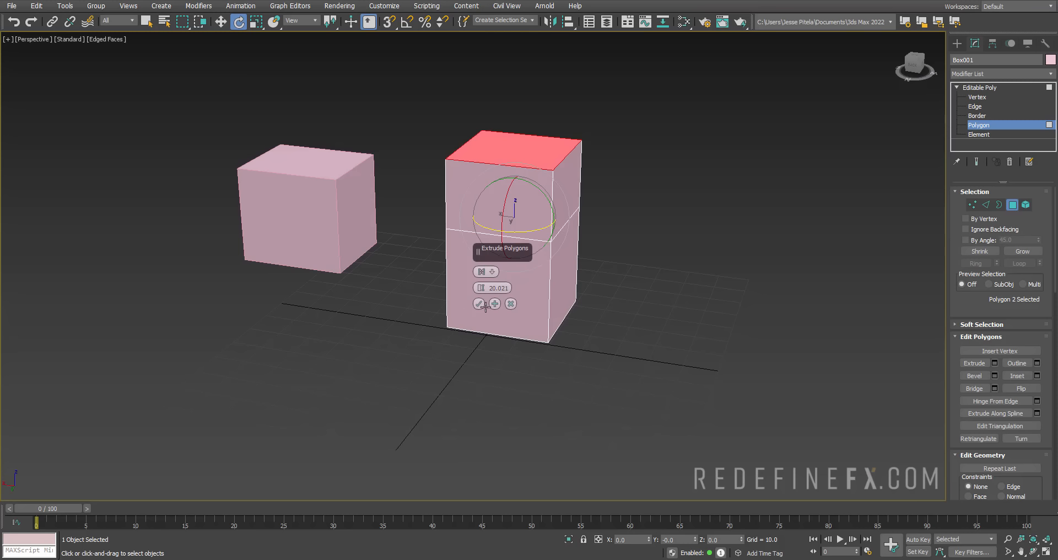
click(478, 303)
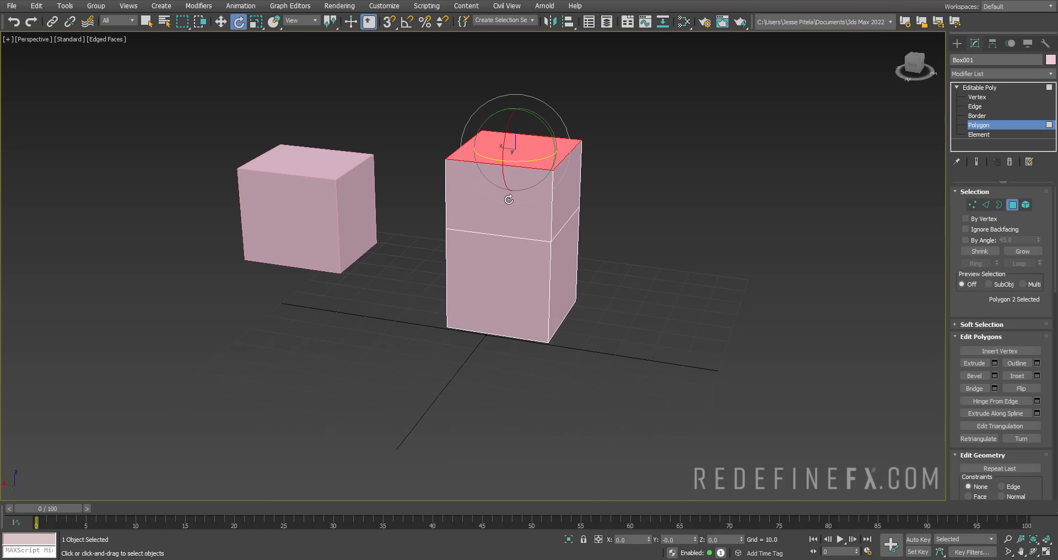
Extrude the top face four more times with the Extrude settings, using a height of about 20.021.
click(995, 363)
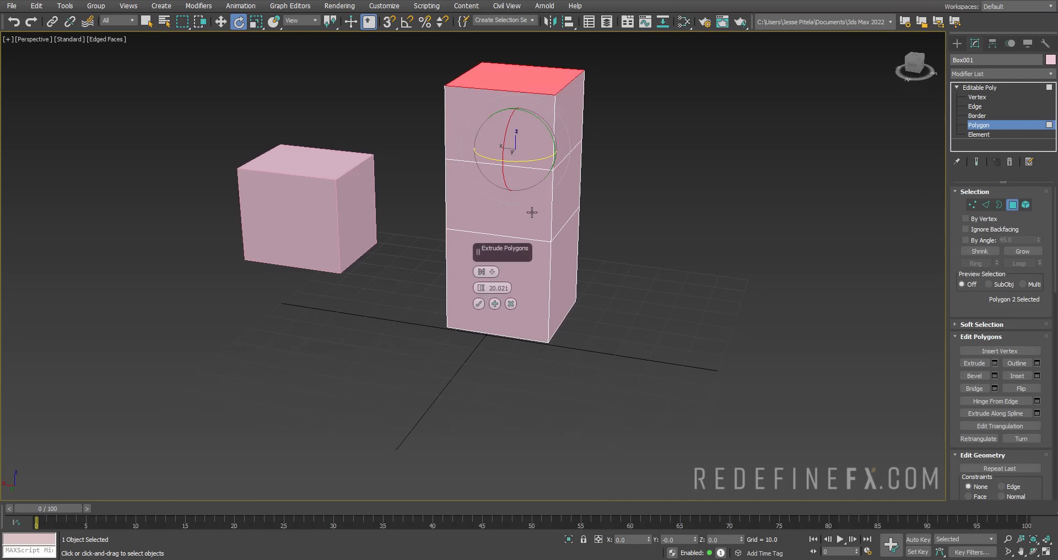
click(495, 303)
middle_drag(588, 194, 573, 356)
click(495, 303)
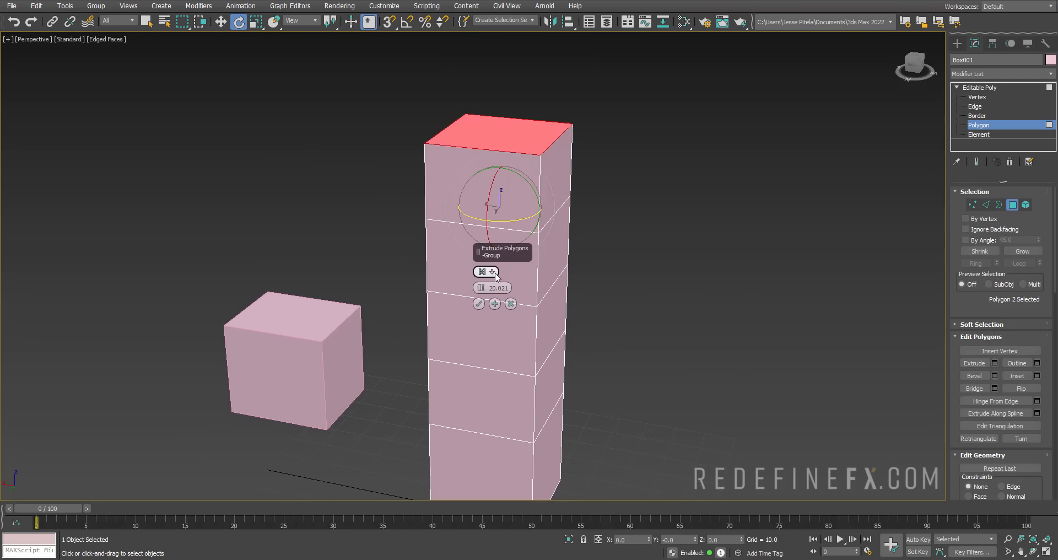
click(495, 303)
scroll(493, 281, down, 3)
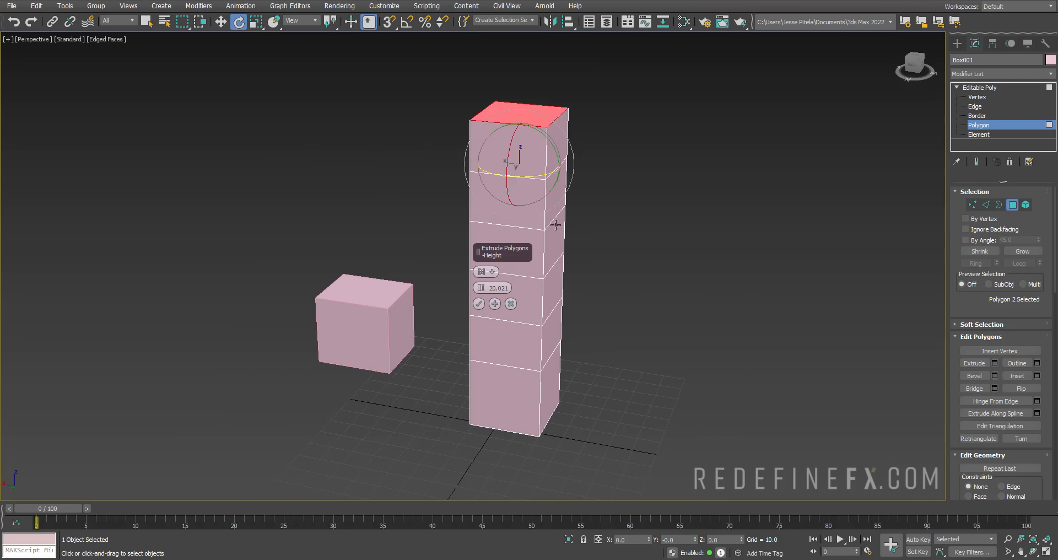
drag(482, 287, 483, 284)
click(478, 305)
alt+middle_drag(475, 306, 448, 303)
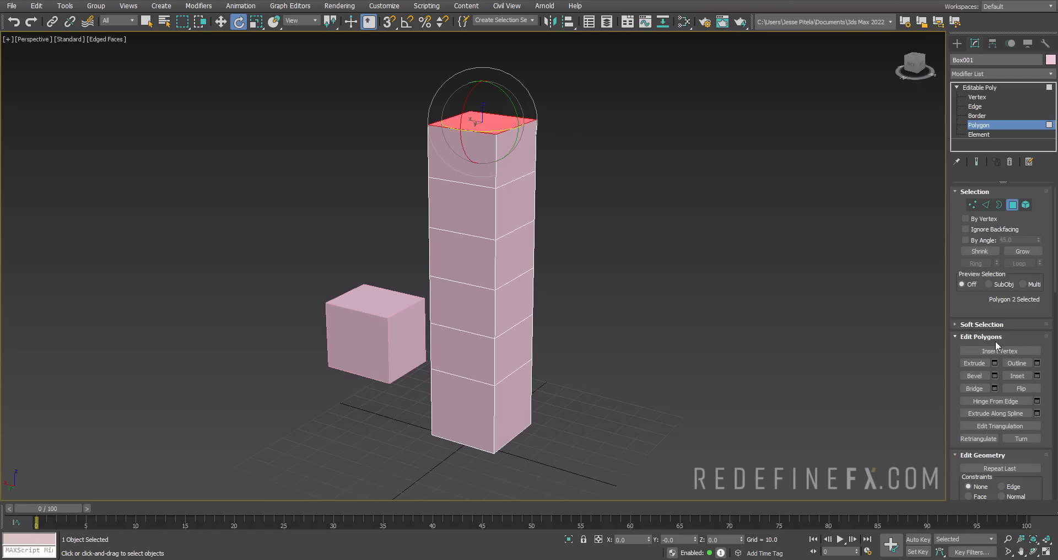
Select the upper five polygons along one side of the tower, leaving out the lowest one.
click(521, 153)
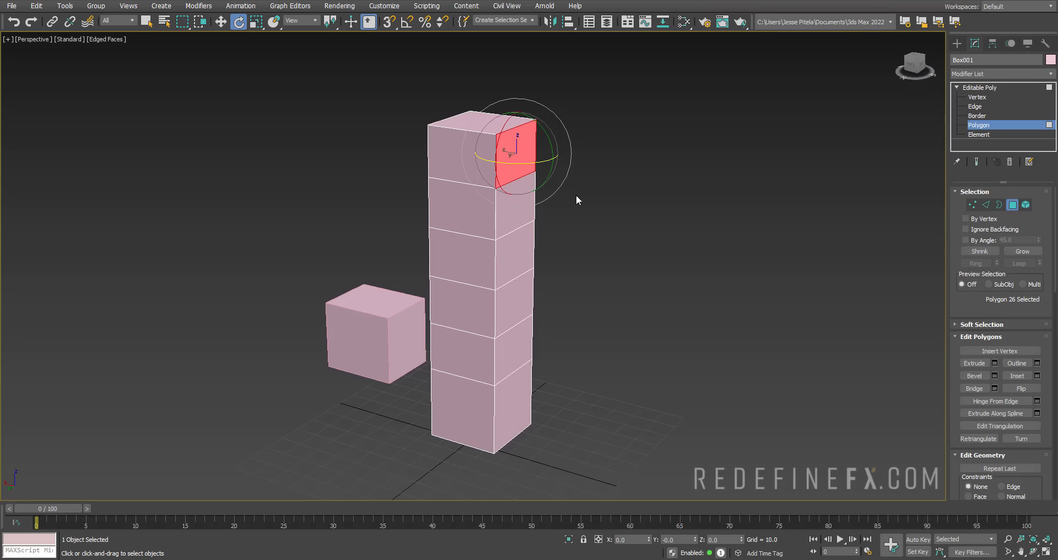
ctrl+click(513, 208)
ctrl+click(506, 245)
ctrl+click(508, 288)
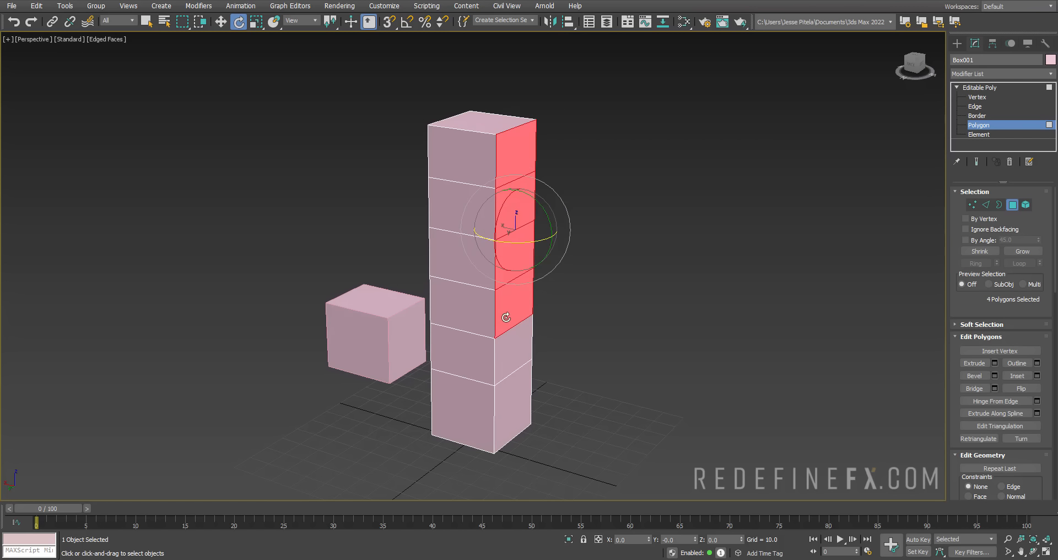
ctrl+click(508, 349)
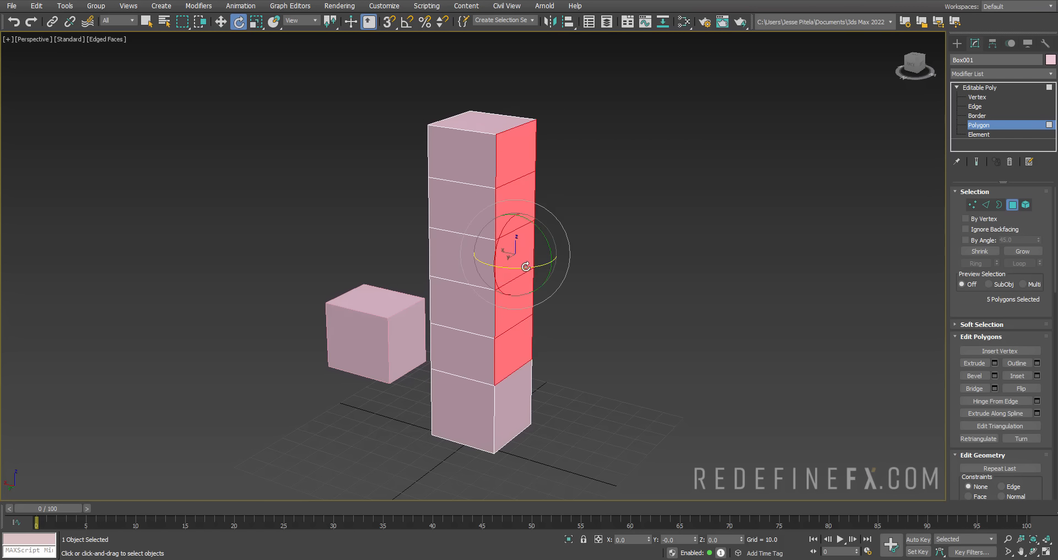
Inset the five selected polygons individually with the By Polygon option and an amount of about 4.385.
click(1037, 375)
alt+middle_drag(560, 126, 489, 148)
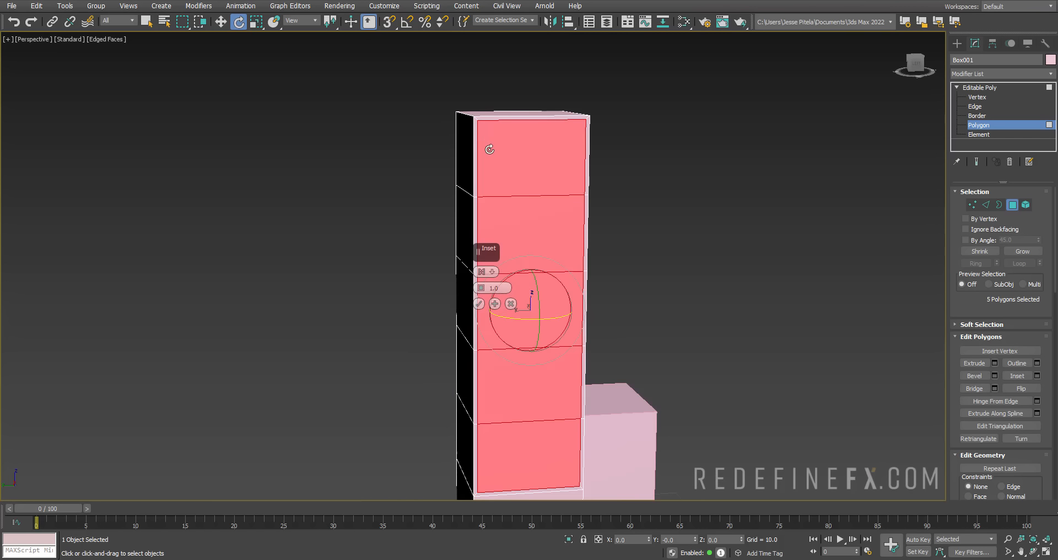
mouse_move(481, 287)
mouse_down()
mouse_move(481, 252)
mouse_move(485, 269)
mouse_up()
click(483, 271)
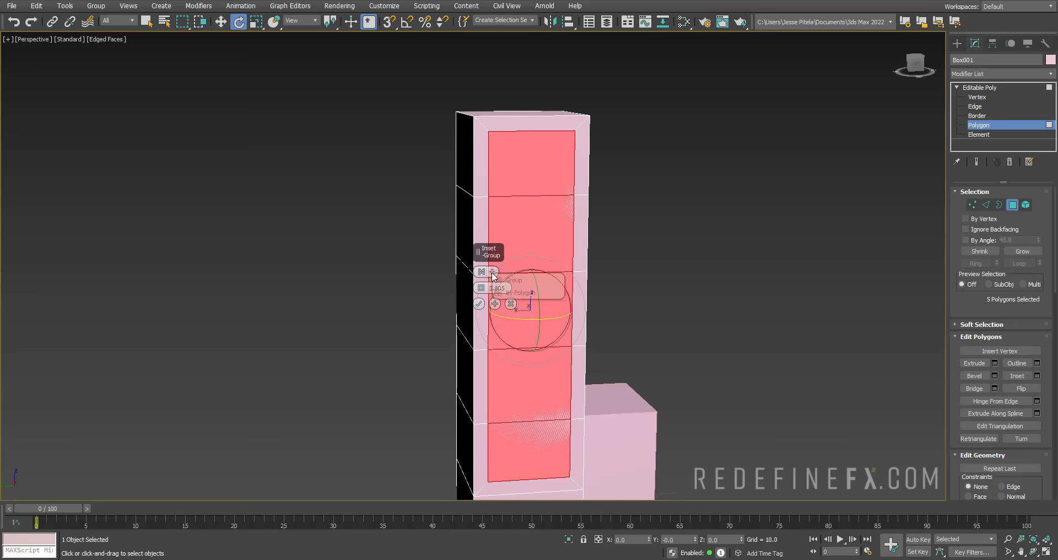
click(514, 293)
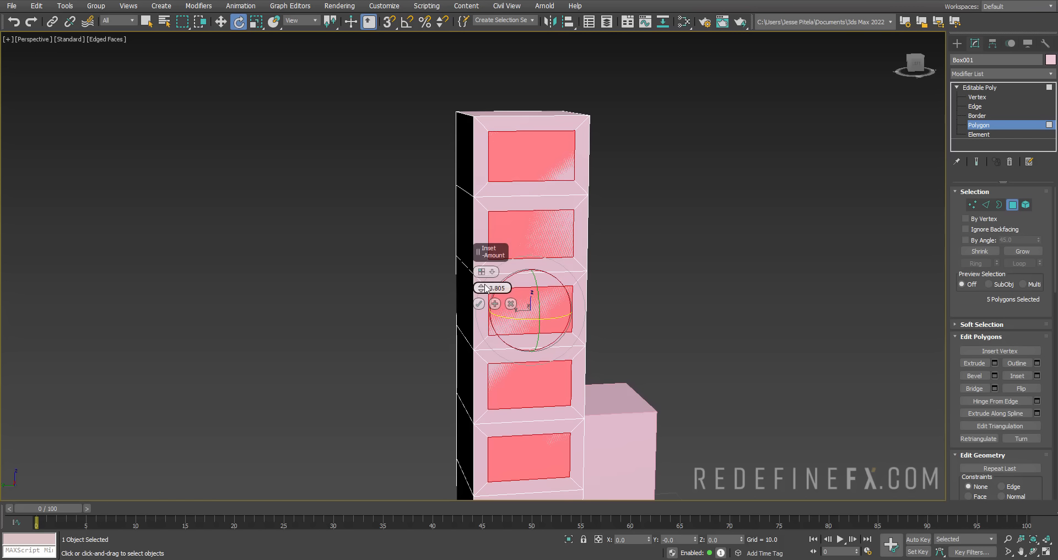
mouse_move(482, 288)
mouse_down()
mouse_move(484, 303)
mouse_move(486, 281)
mouse_up()
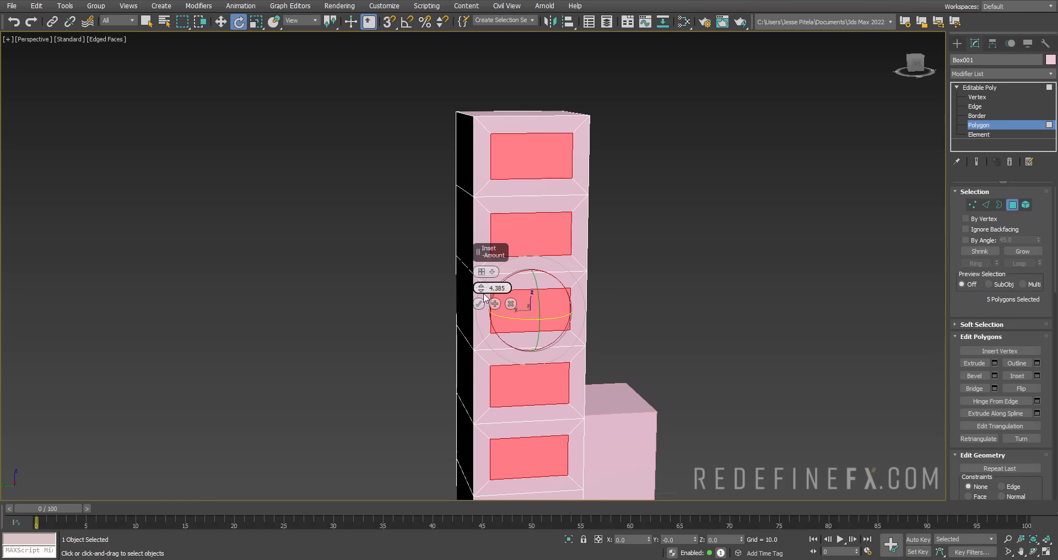
click(479, 304)
Extrude the five inset polygons freehand outward from the tower's side.
alt+middle_drag(560, 240, 567, 200)
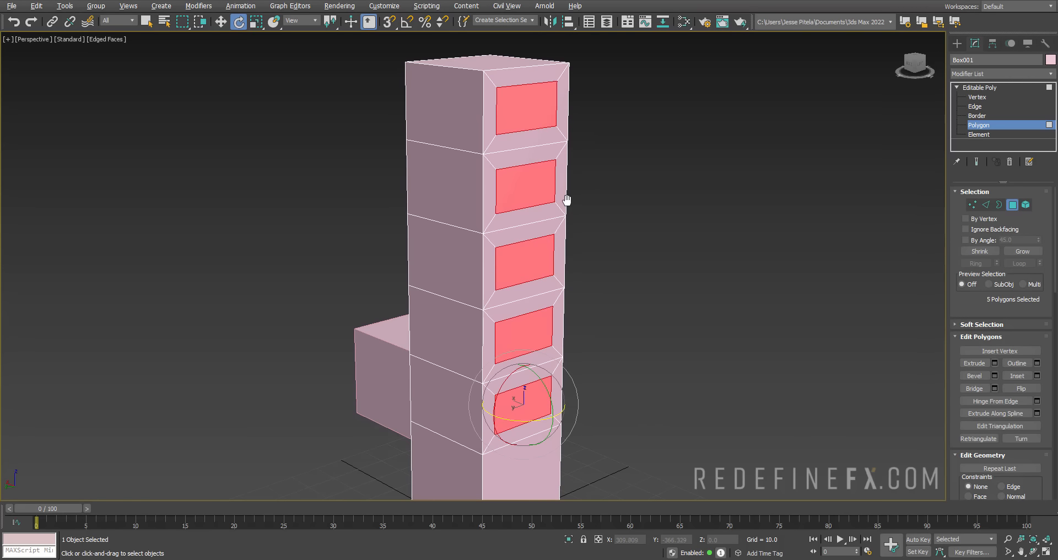
scroll(567, 199, down, 2)
click(980, 362)
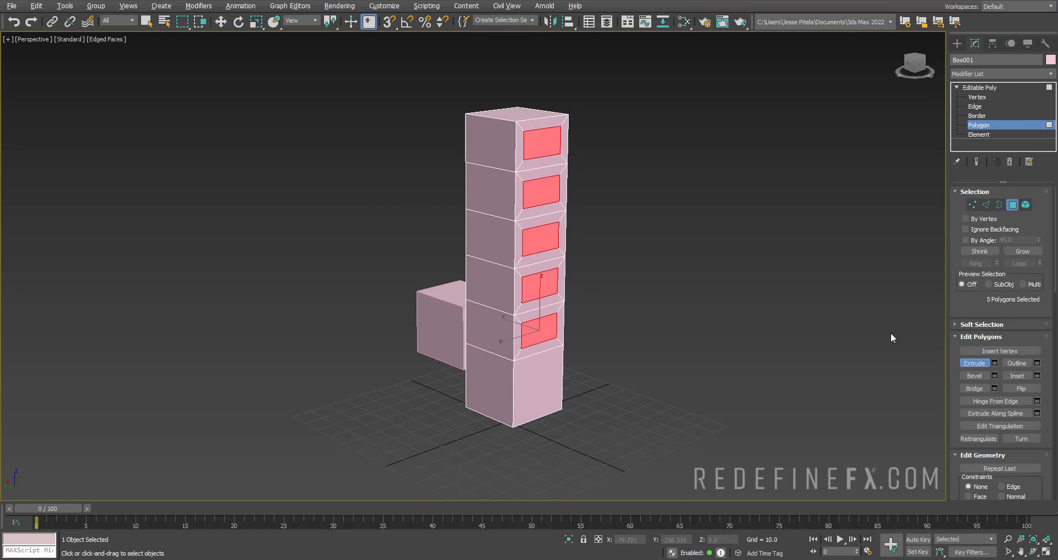
drag(557, 232, 519, 205)
alt+middle_drag(594, 238, 621, 237)
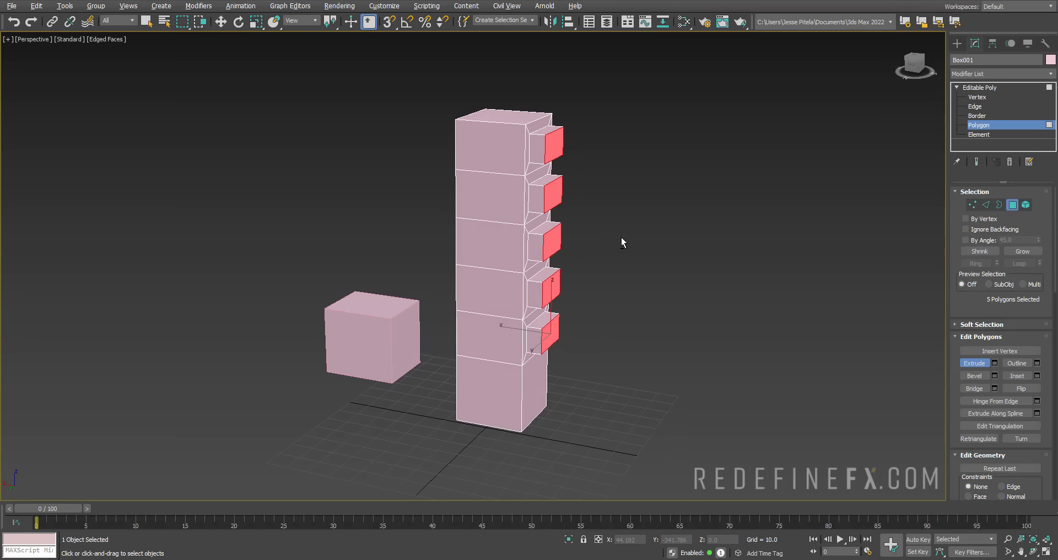
Bevel the five protruding faces with a height of about 1.102 and an outline of about -2.548, and clear the selection.
click(995, 375)
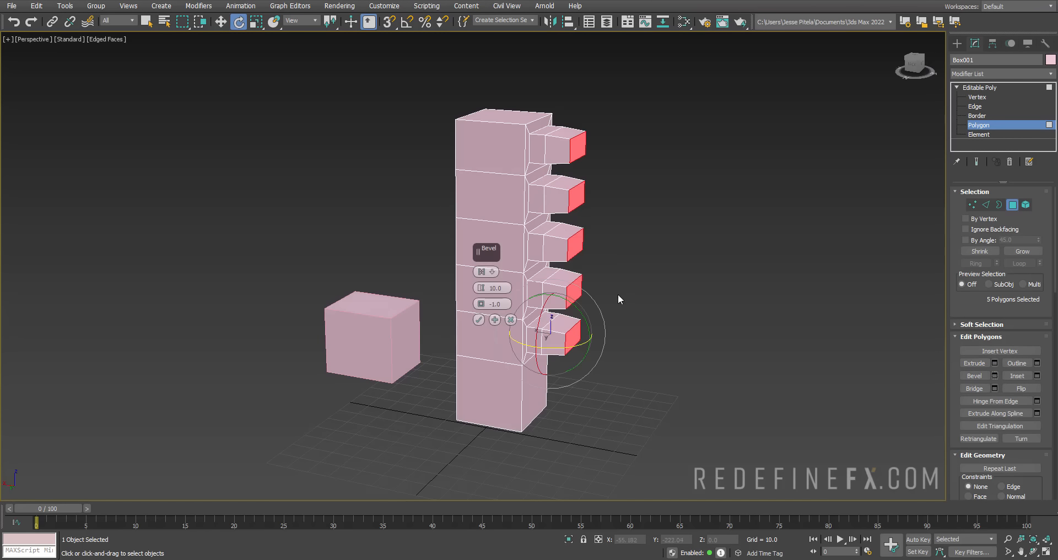
alt+middle_drag(617, 293, 571, 197)
scroll(571, 197, up, 3)
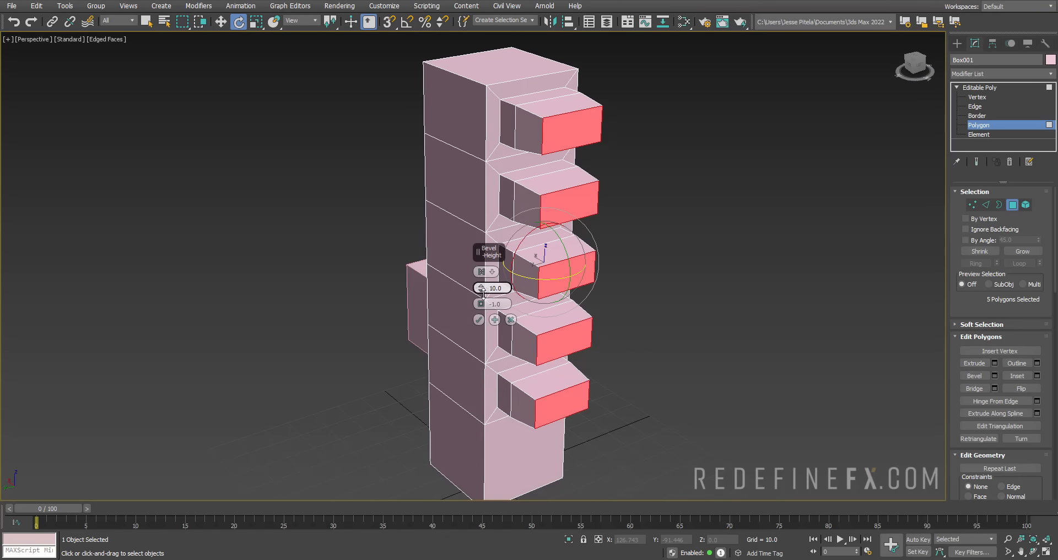
drag(481, 288, 486, 315)
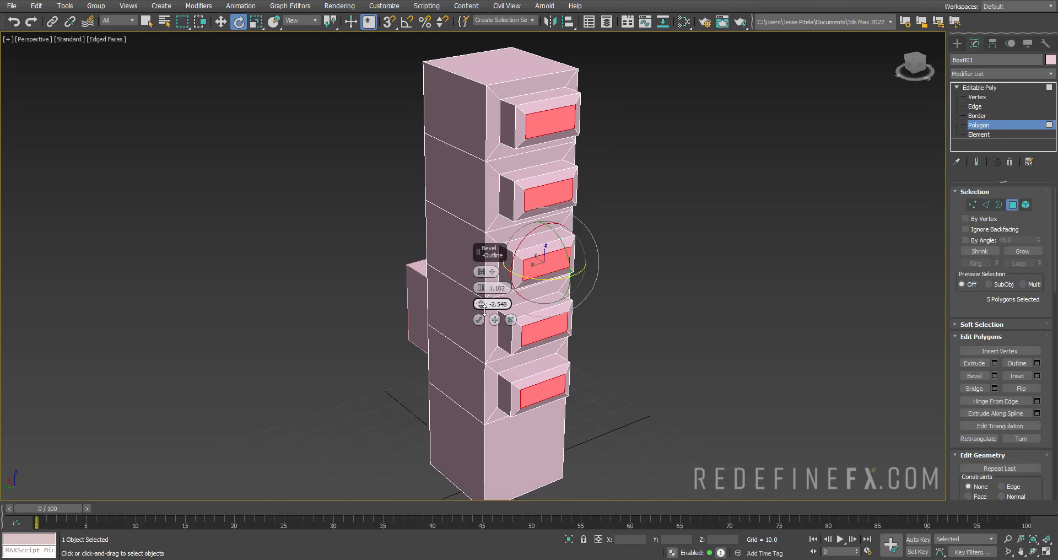
alt+middle_drag(617, 165, 658, 152)
click(479, 320)
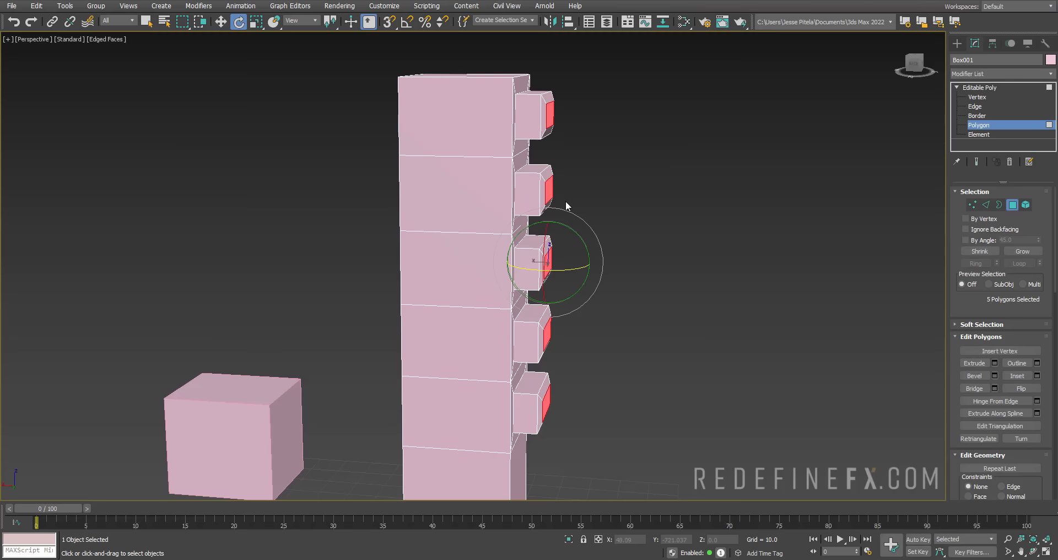
alt+middle_drag(565, 203, 529, 187)
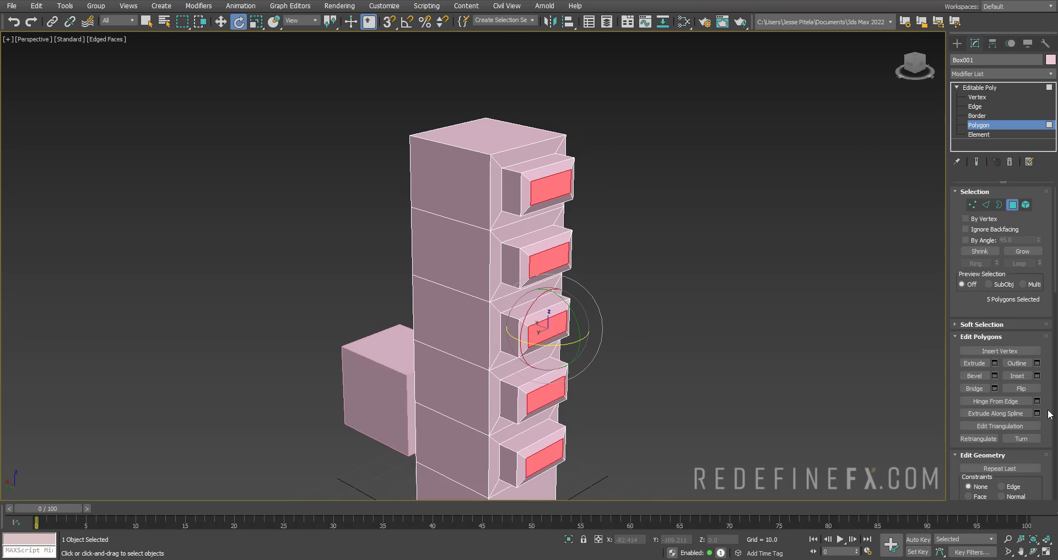
alt+middle_drag(428, 146, 489, 142)
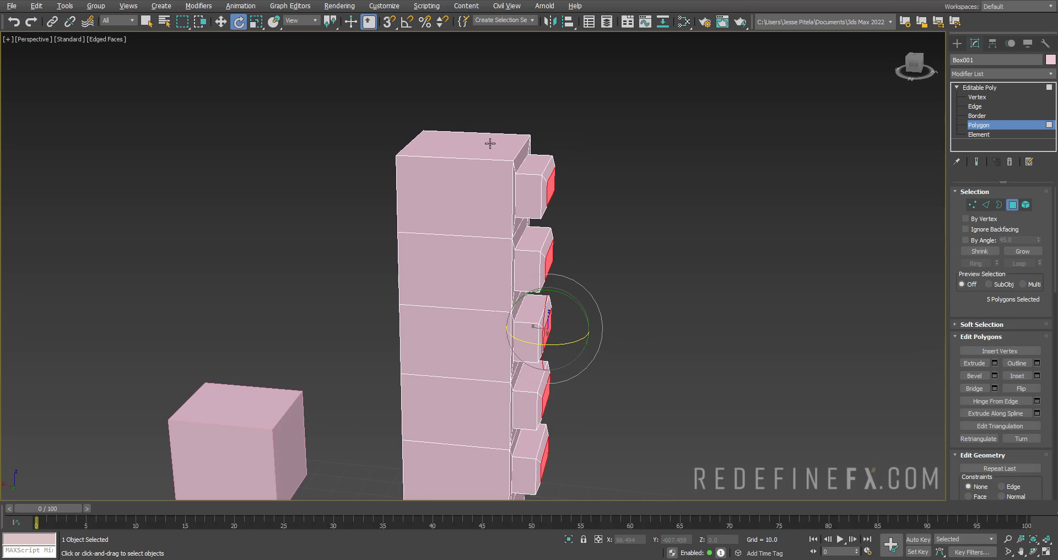
click(612, 135)
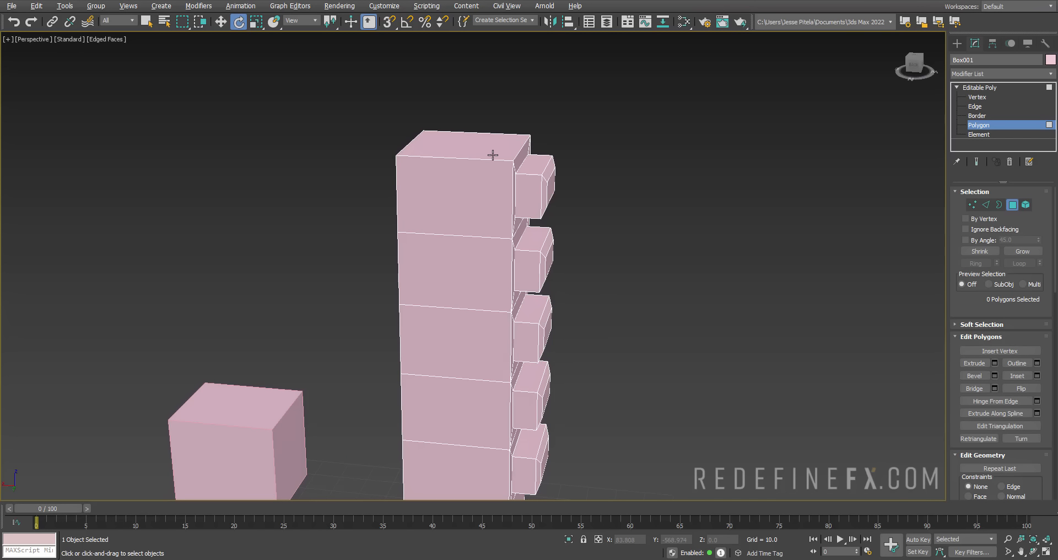
Pick the tower's top front corner at Vertex level and its top front edge at Edge level, and switch to Border level.
key(1)
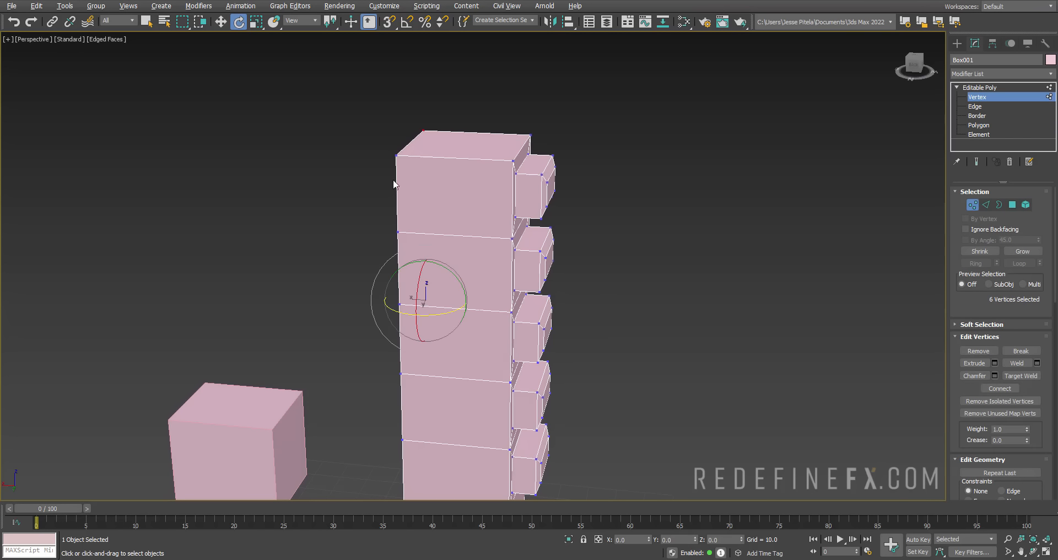
click(513, 160)
key(2)
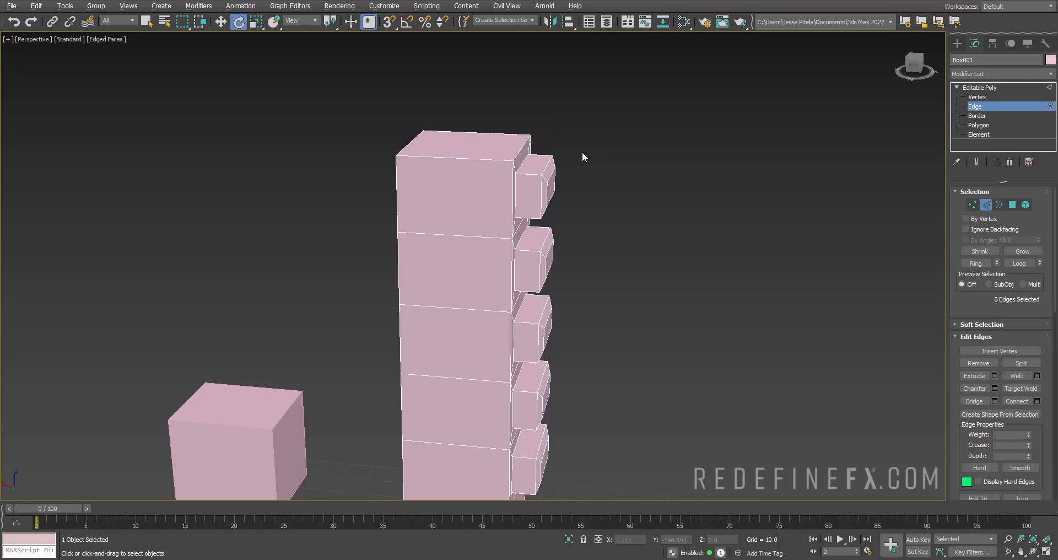
click(476, 160)
key(3)
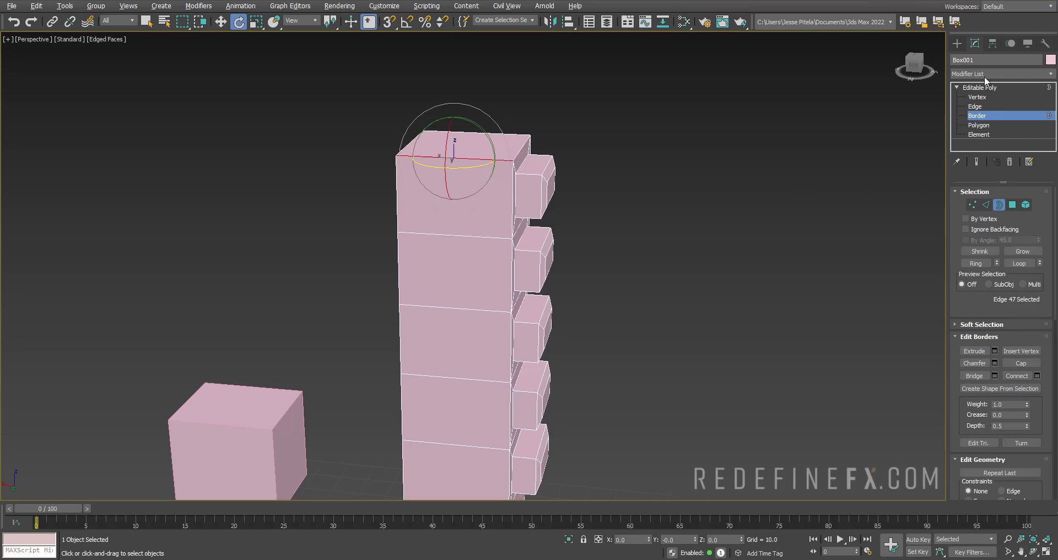
Pick the two upper front faces one after the other at Polygon level and the whole tower at Element level.
click(978, 124)
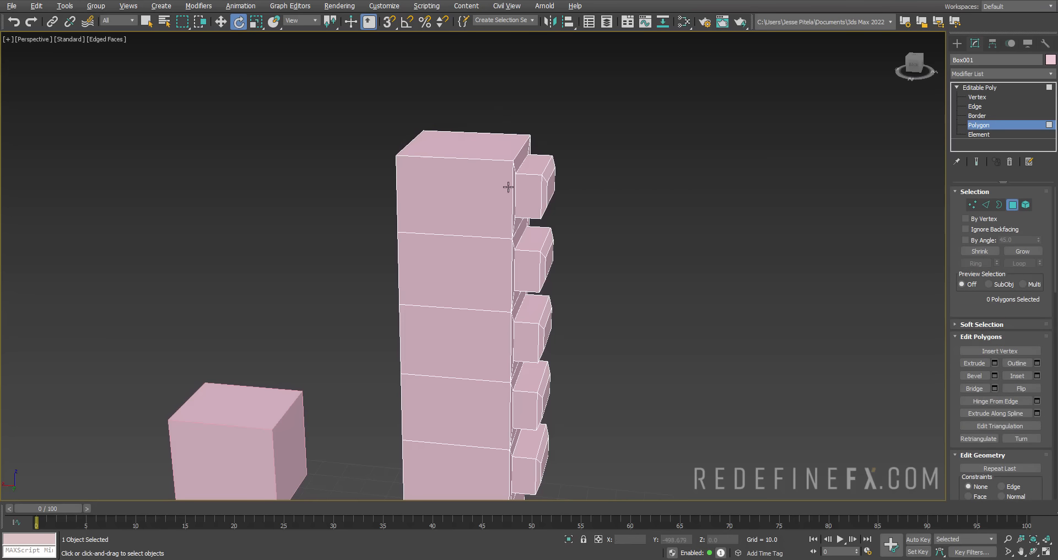
click(459, 193)
click(476, 278)
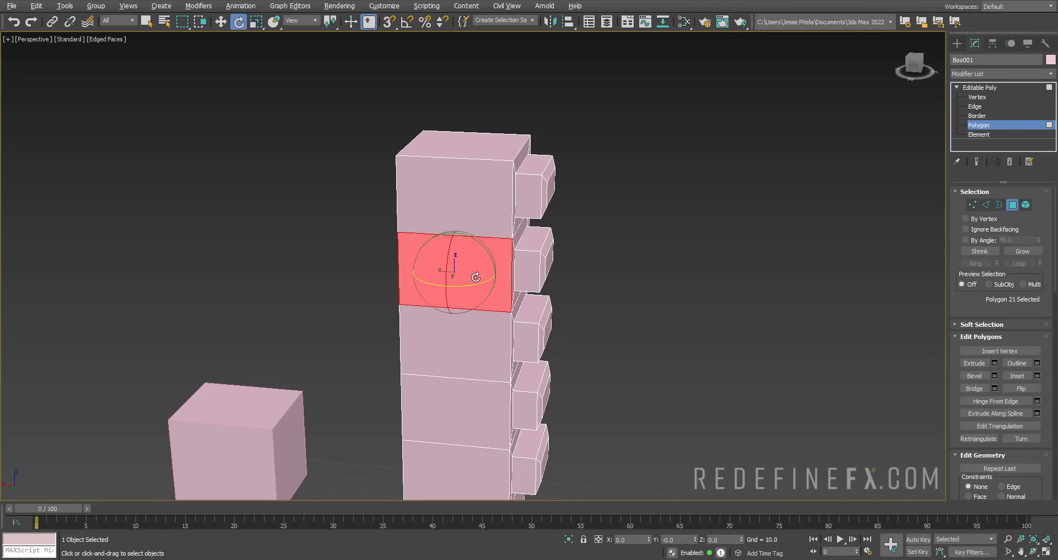
key(5)
click(544, 250)
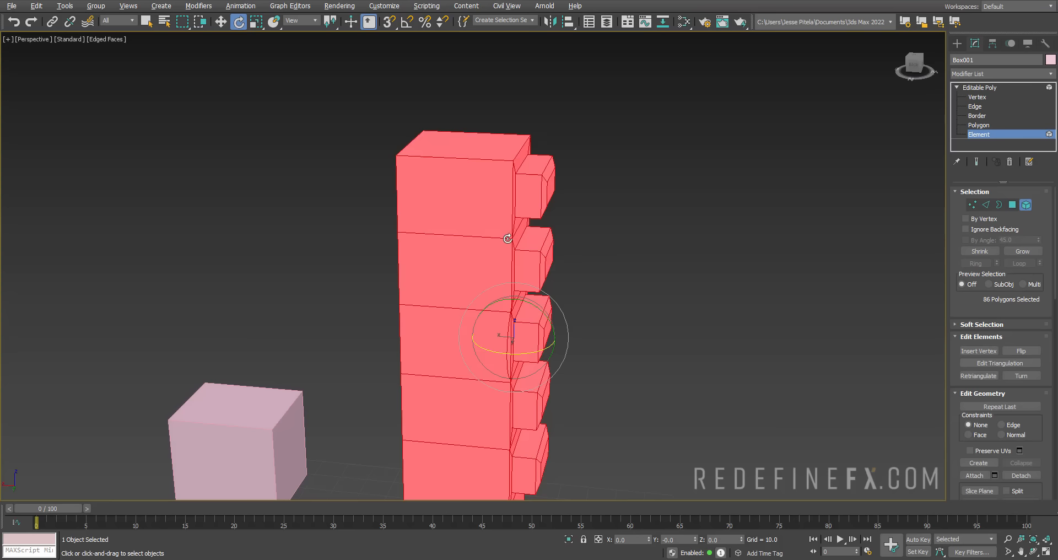
Select the tower's top front edge at Edge level and expand the selection to its Ring.
key(2)
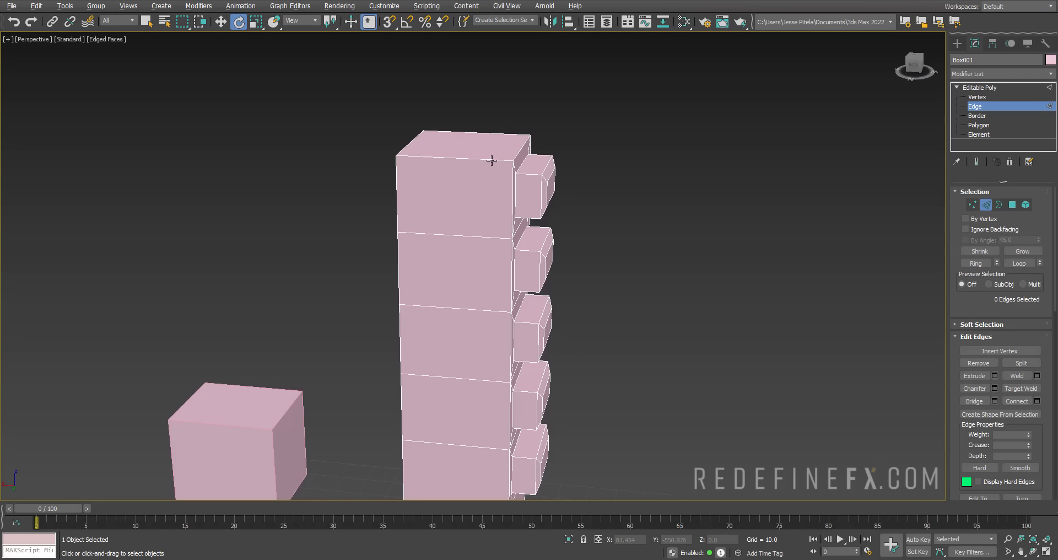
click(492, 160)
alt+middle_drag(492, 161, 615, 159)
alt+middle_drag(384, 234, 421, 79)
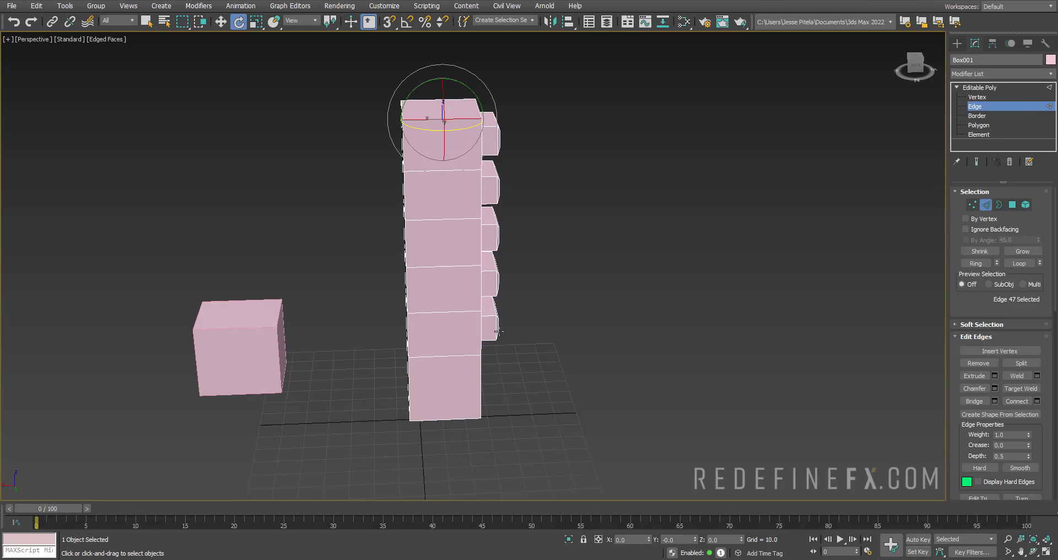
click(966, 263)
alt+middle_drag(551, 221, 518, 207)
scroll(441, 161, up, 4)
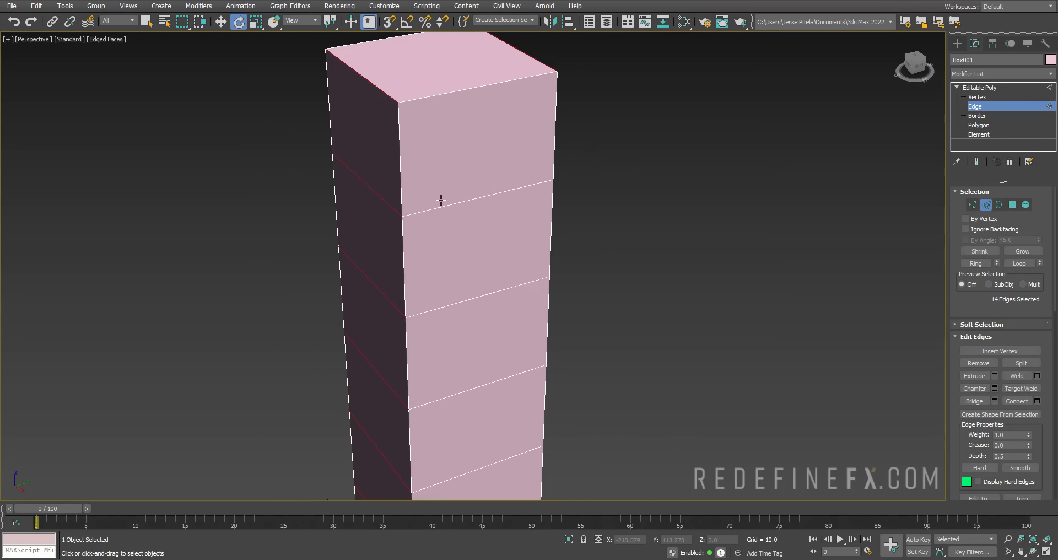
Select the horizontal edge below the top segment on the plain side and expand the selection to its Loop.
click(443, 206)
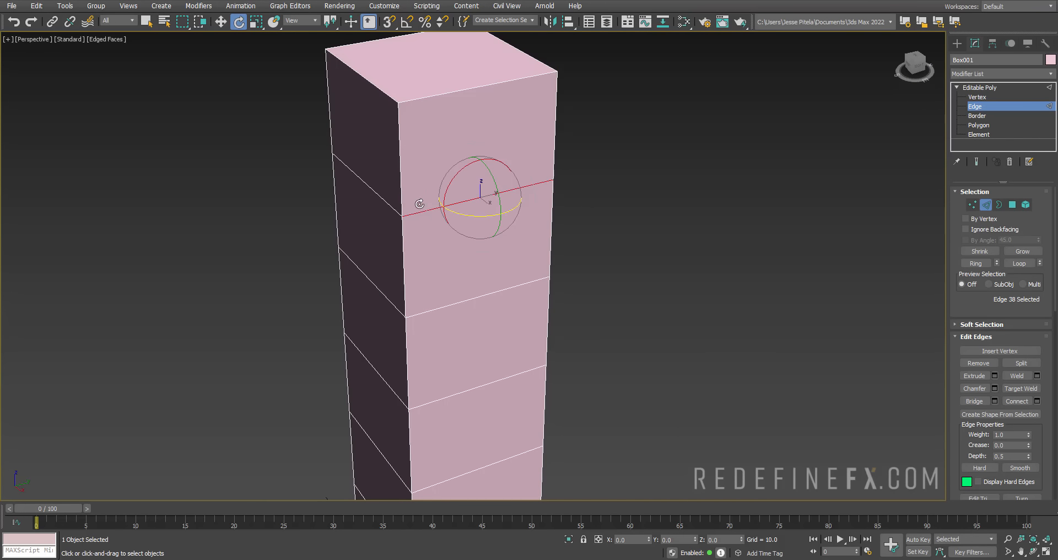
alt+middle_drag(443, 206, 444, 204)
alt+middle_drag(360, 205, 369, 184)
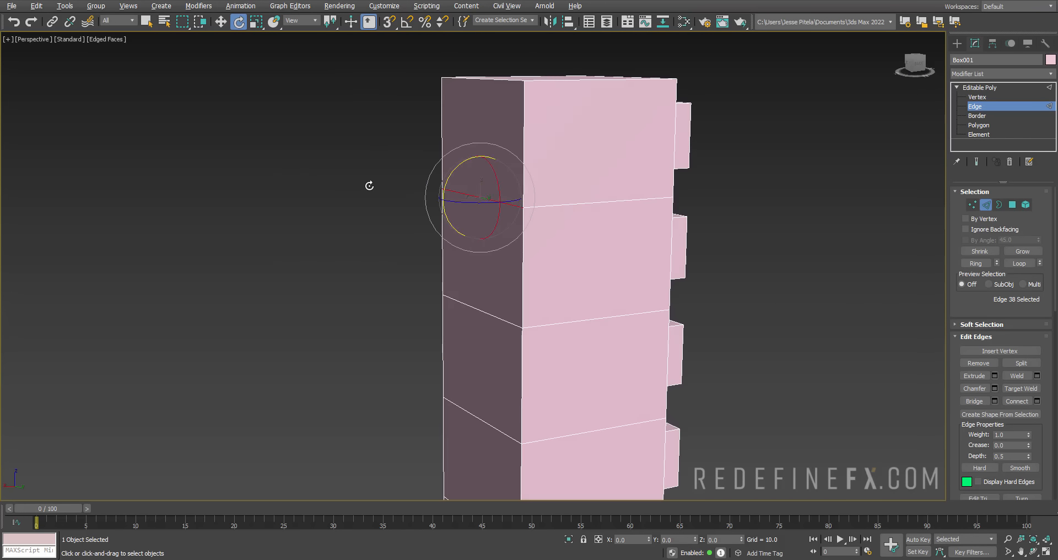
click(1019, 264)
alt+middle_drag(495, 182, 823, 168)
scroll(546, 191, up, 4)
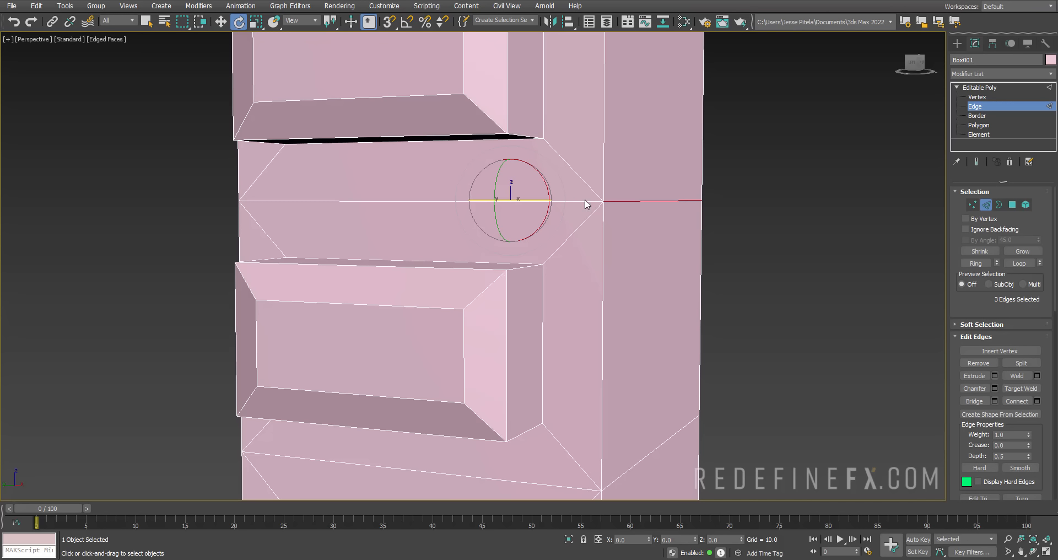
alt+middle_drag(437, 198, 485, 199)
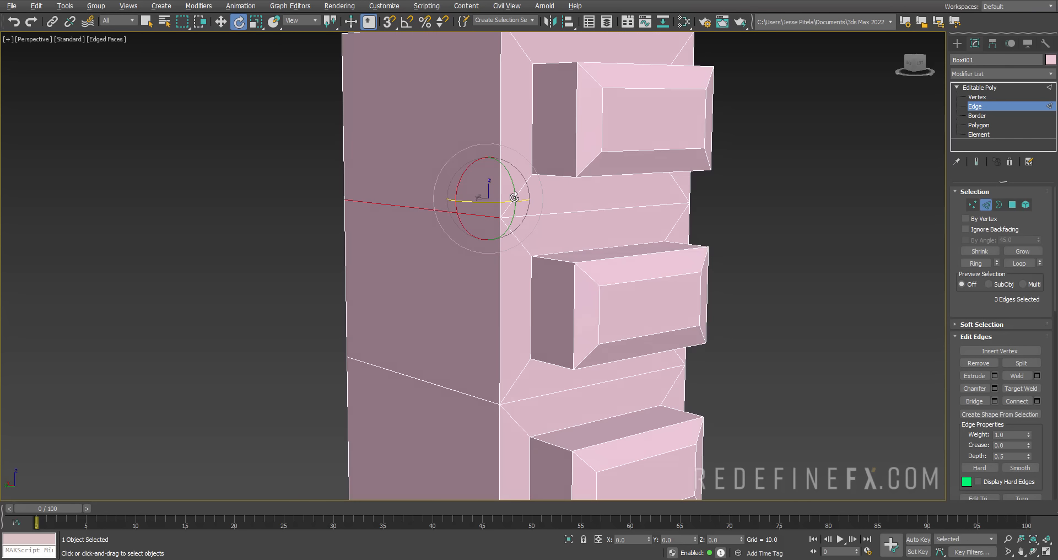
Add the front edge below the tower's top segment to complete the edge loop, and try moving the loop.
ctrl+click(562, 214)
scroll(563, 214, down, 3)
key(w)
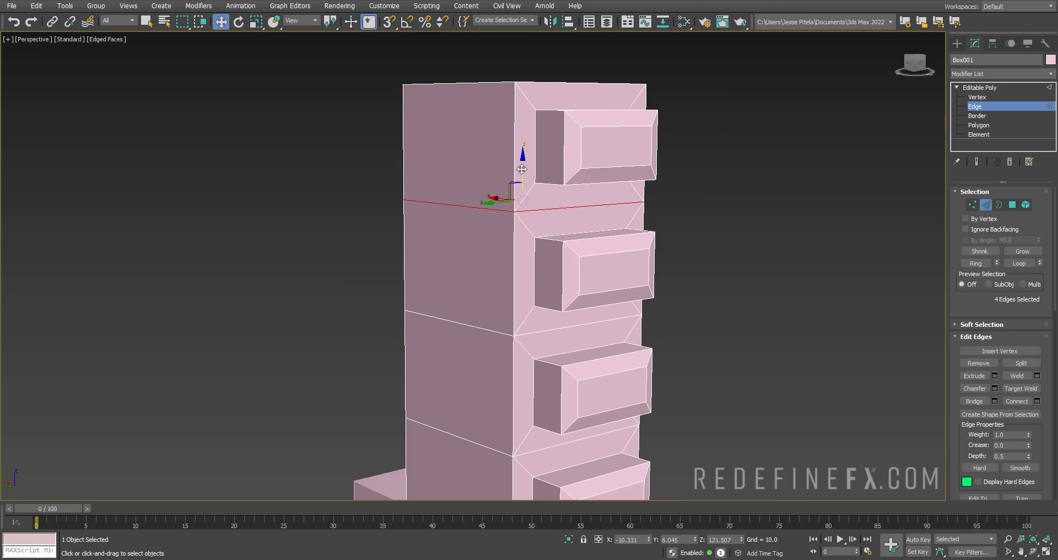
drag(522, 169, 534, 173)
scroll(534, 172, down, 5)
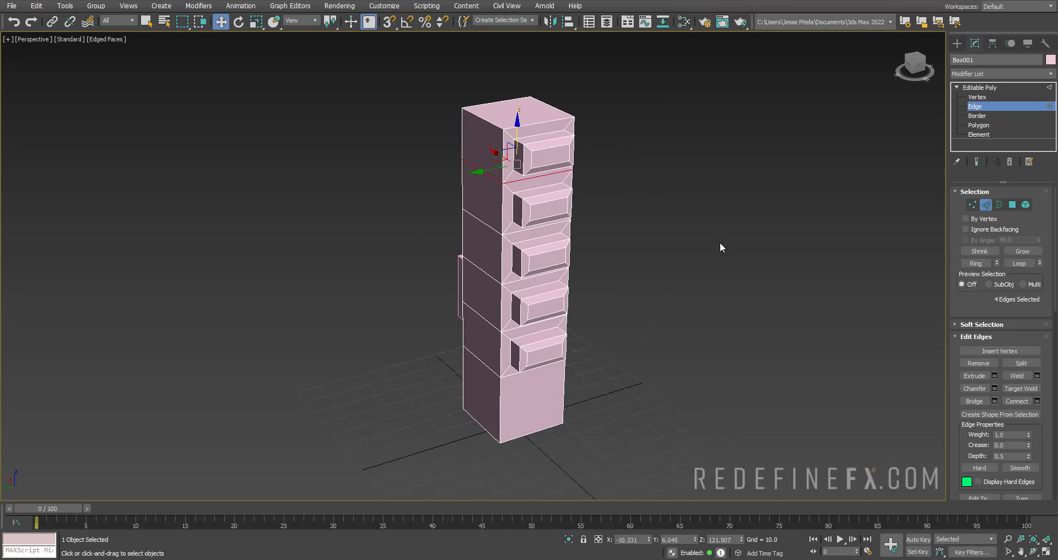
Select the tower's top front edge, expand it to its Ring, convert the ring to polygons and clear the selection.
click(537, 122)
click(976, 263)
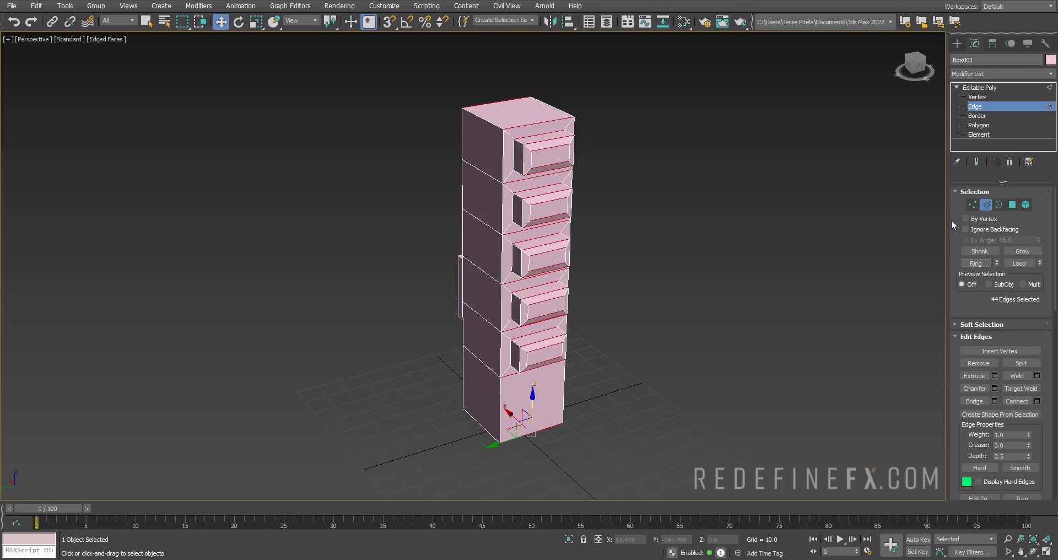
click(1013, 205)
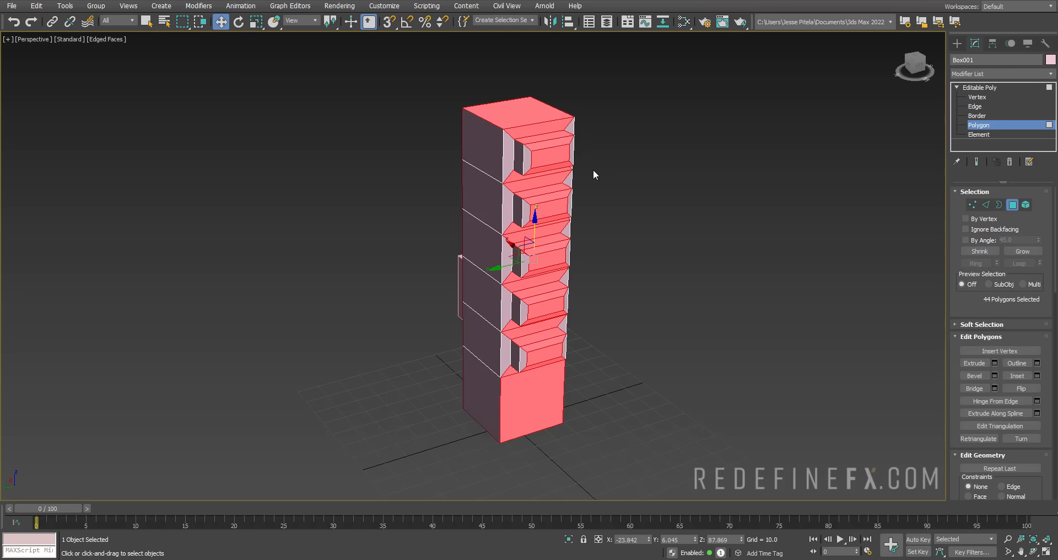
click(652, 249)
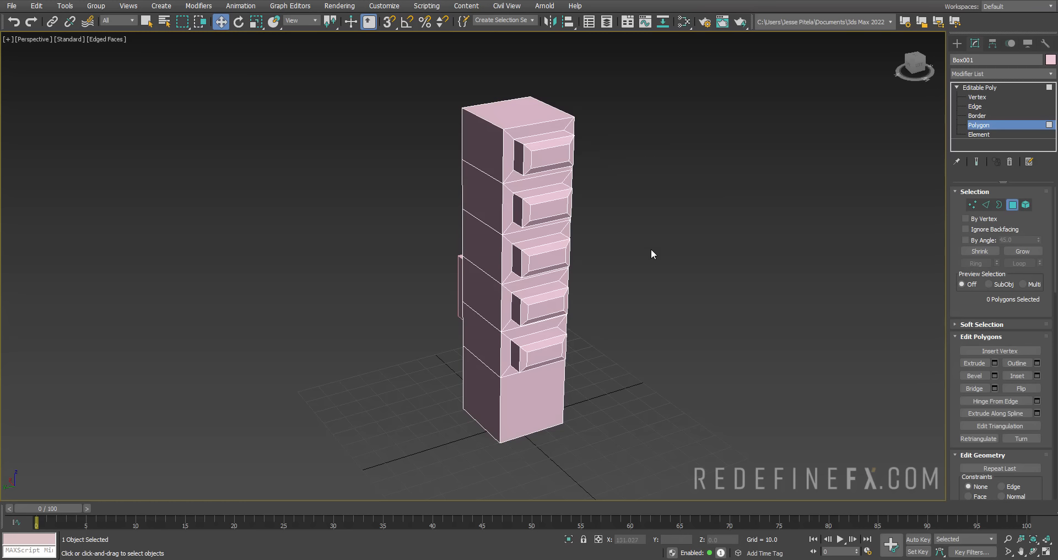
Select the top edge on the plain side opposite the protrusions, expand it to its Ring and convert the ring to polygons.
alt+middle_drag(532, 164, 579, 162)
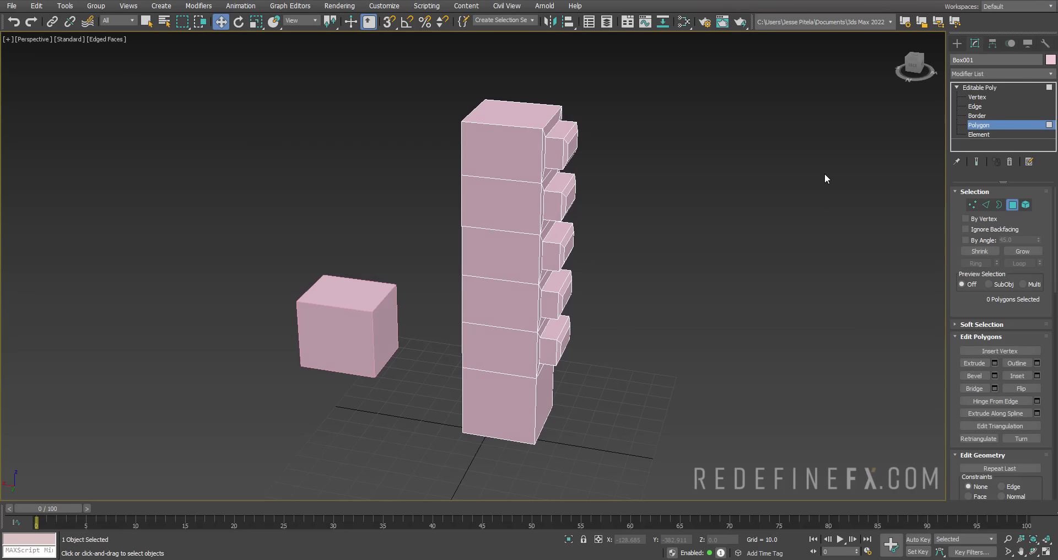
key(2)
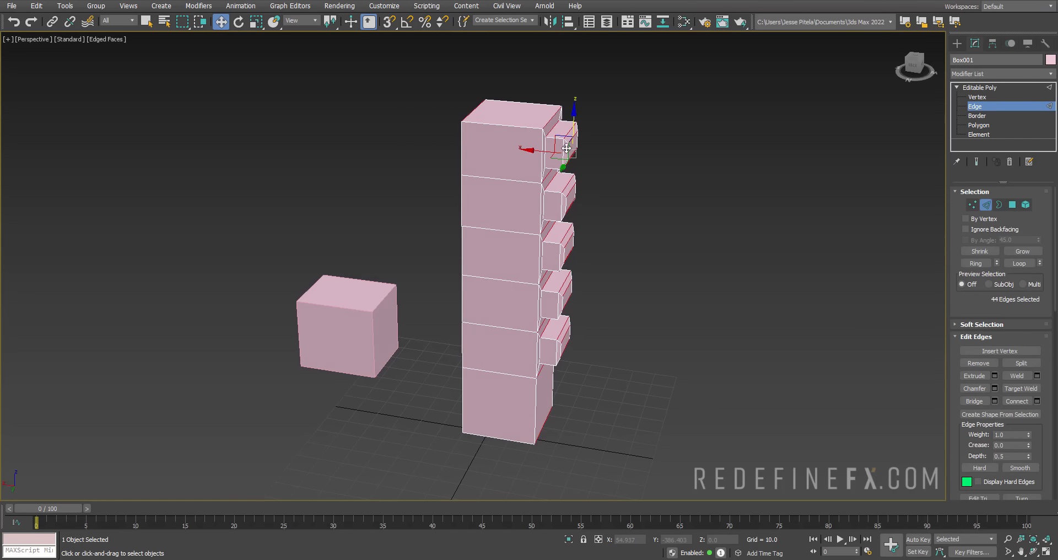
mouse_move(566, 148)
alt+middle_down()
mouse_move(630, 128)
mouse_move(584, 146)
mouse_move(565, 139)
alt+middle_up()
click(527, 127)
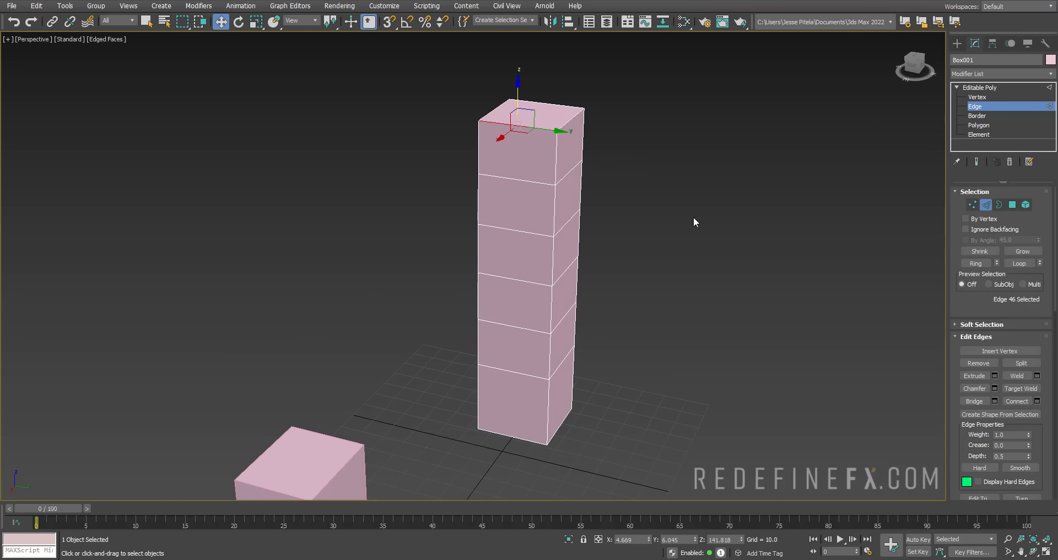
click(978, 263)
alt+middle_drag(491, 124, 539, 156)
alt+middle_drag(533, 282, 597, 222)
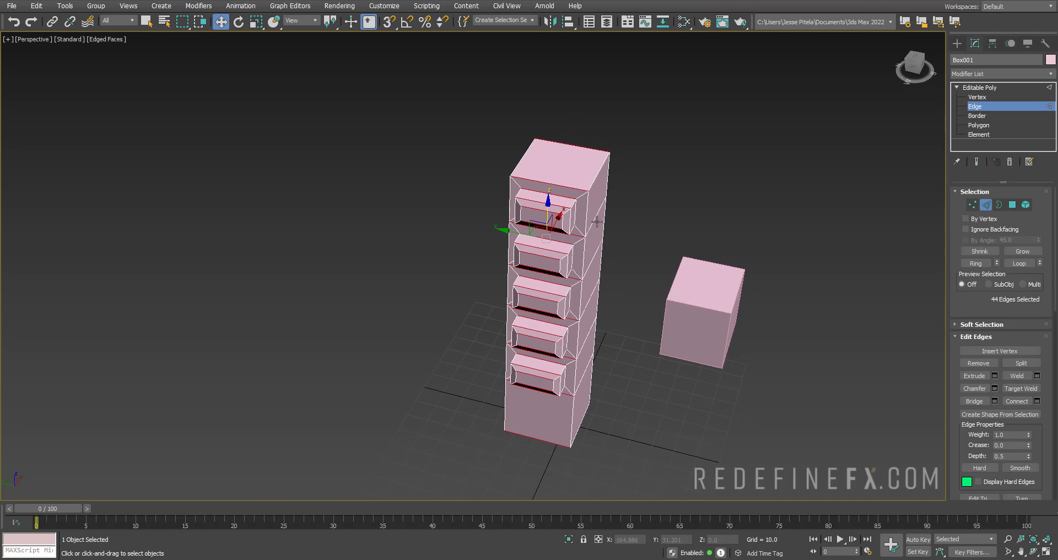
click(1013, 205)
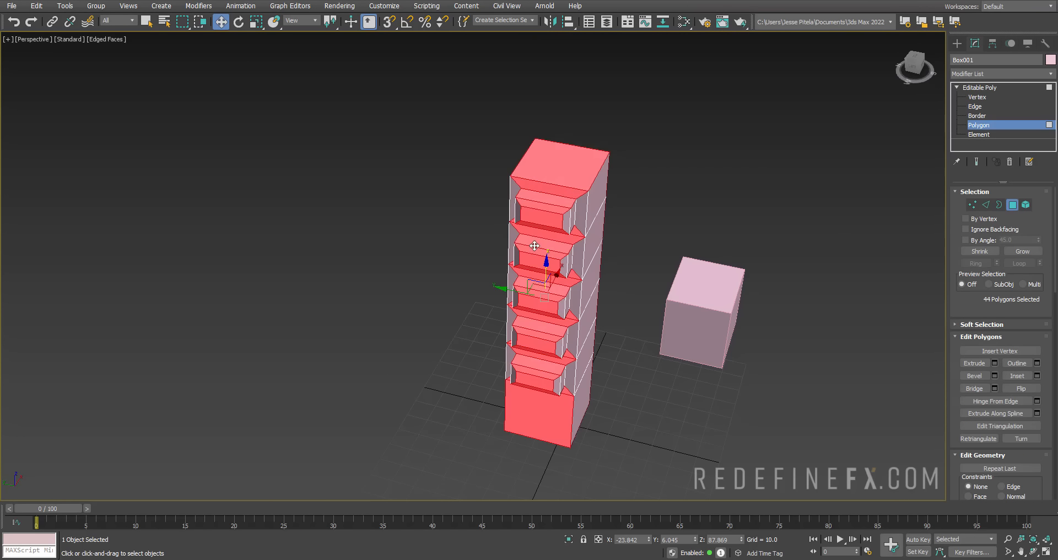
alt+middle_drag(539, 187, 588, 159)
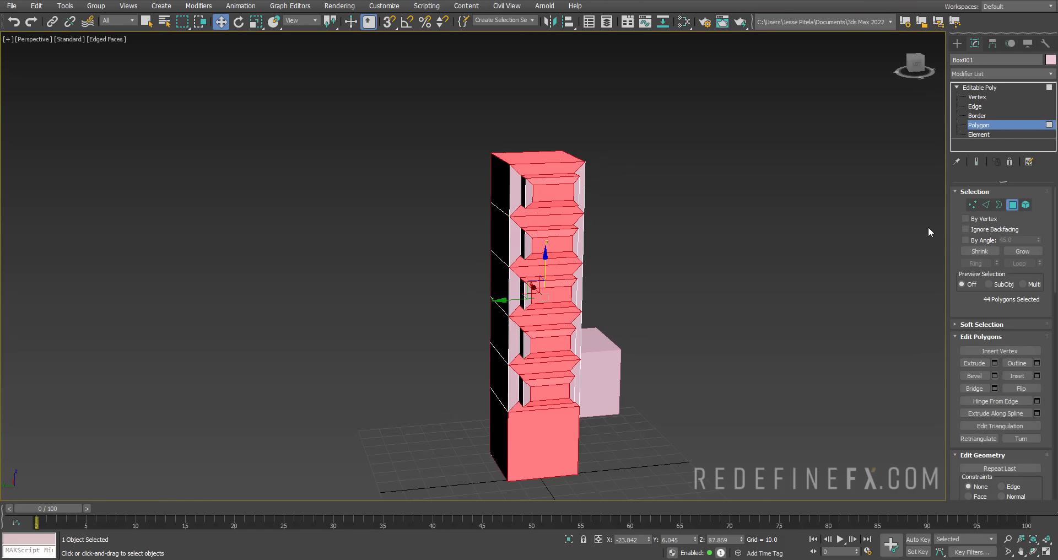
Convert the polygon selection to vertices, inspect them around the tower and leave the sub-object level.
ctrl+click(972, 204)
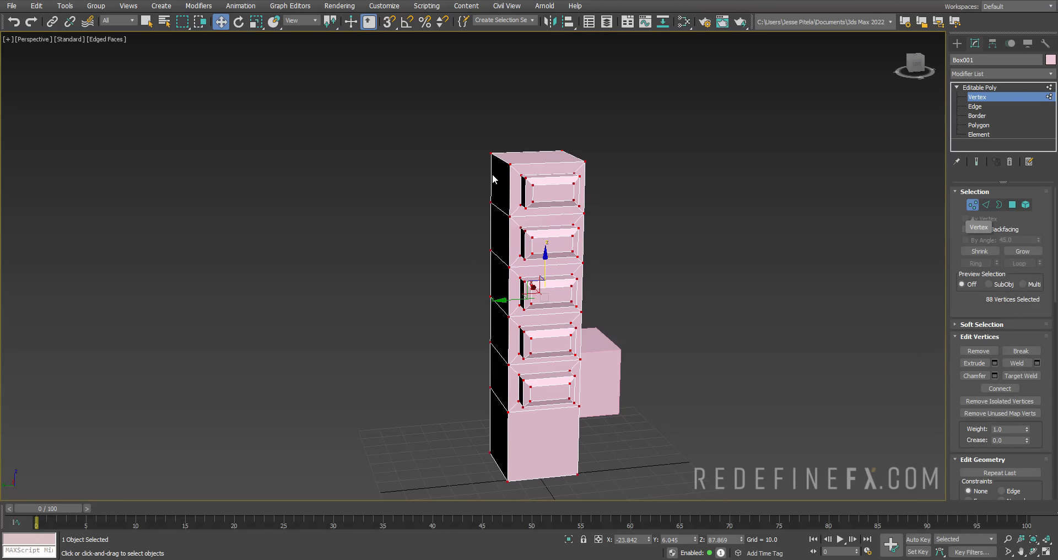
scroll(512, 175, up, 5)
alt+middle_drag(513, 176, 558, 249)
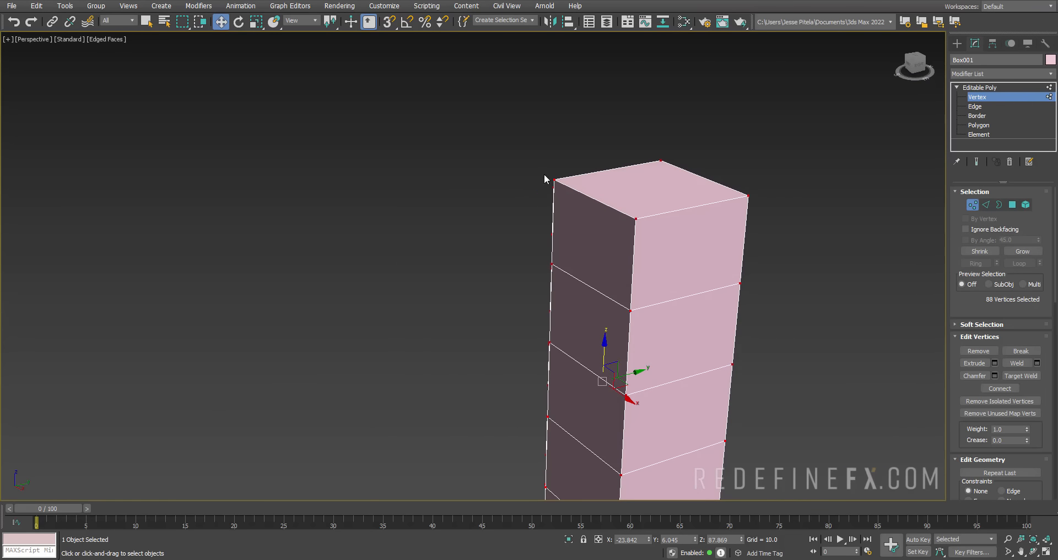
alt+middle_drag(544, 173, 738, 185)
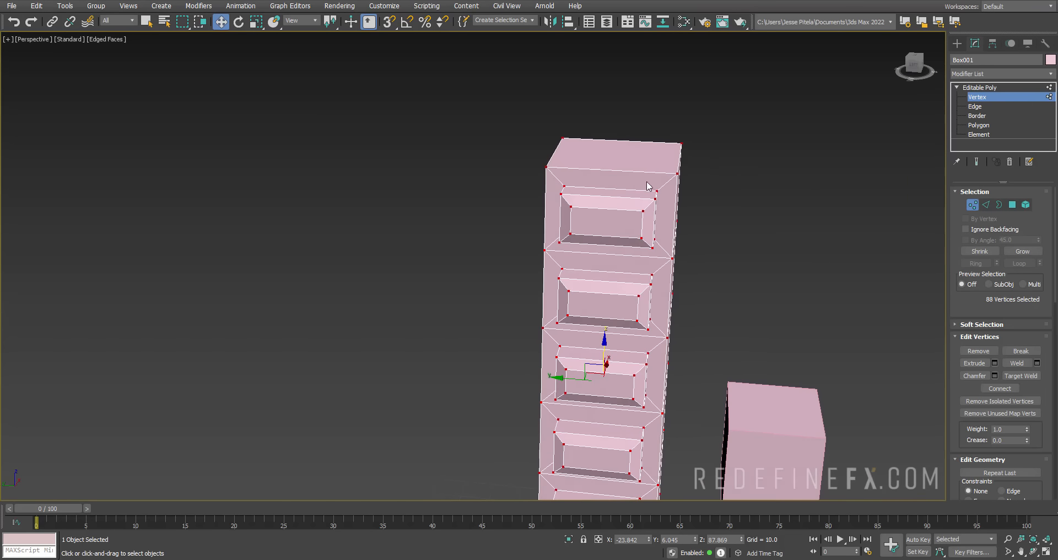
scroll(669, 179, up, 2)
scroll(542, 185, down, 4)
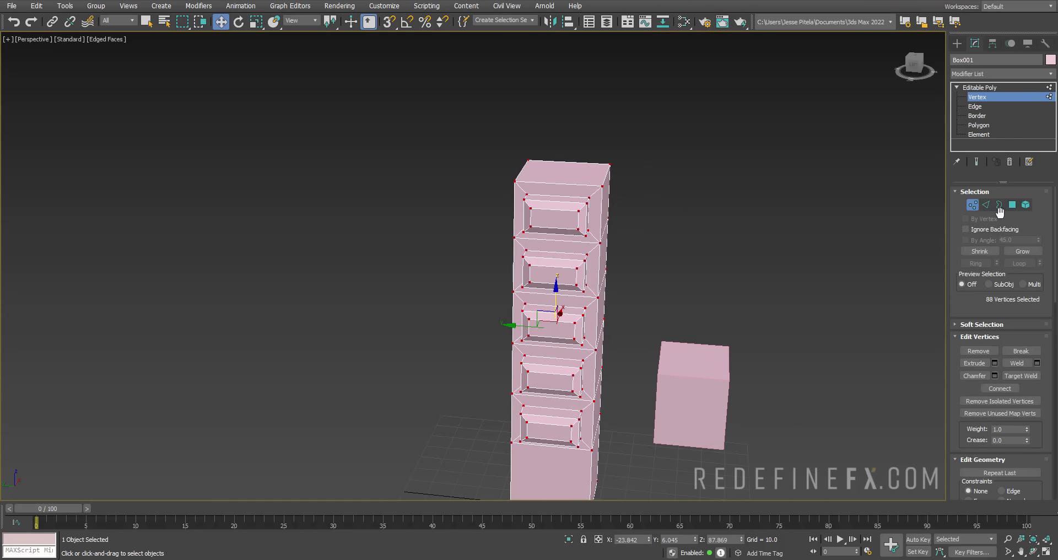
scroll(980, 309, down, 3)
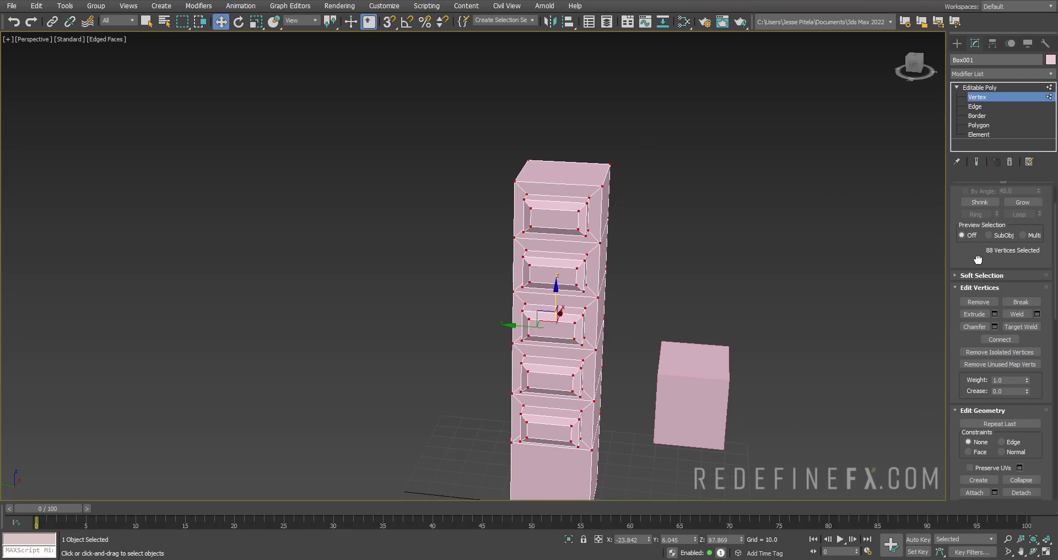
alt+middle_drag(554, 252, 580, 204)
alt+middle_drag(559, 287, 586, 263)
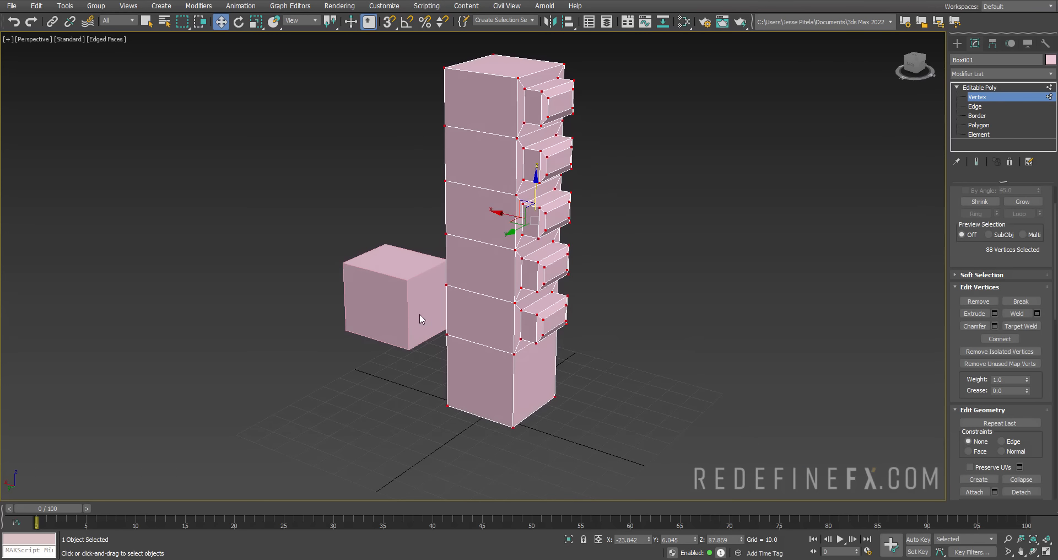
middle_drag(471, 149, 437, 175)
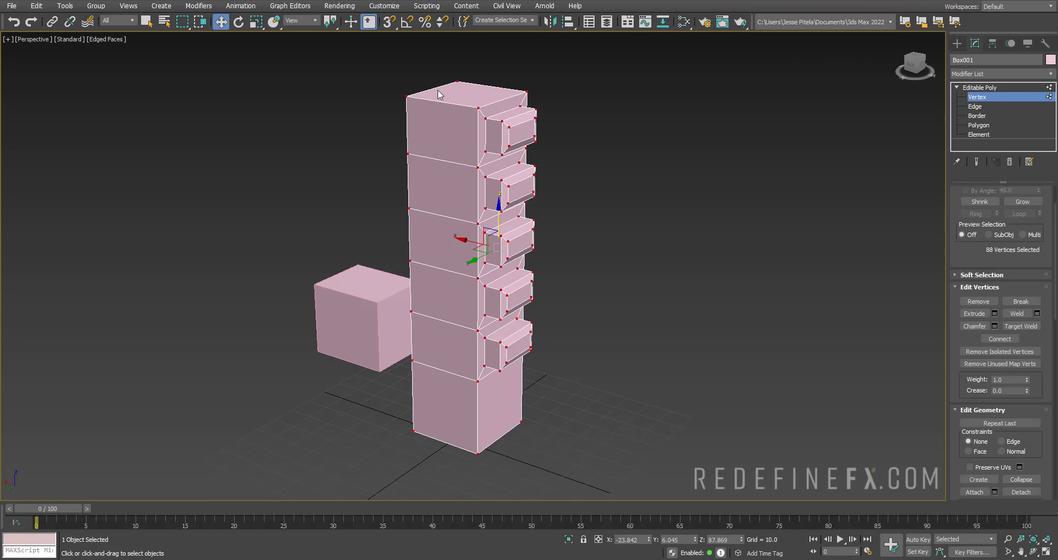
key(1)
Select the separate cube and pick all of its edges at Edge level.
alt+middle_drag(530, 289, 575, 298)
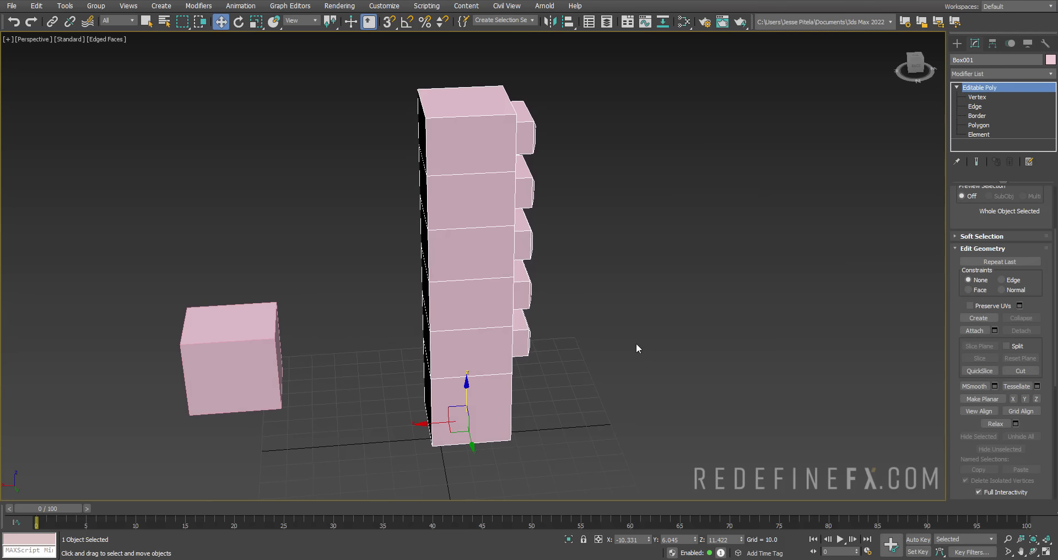
alt+middle_drag(637, 348, 383, 386)
click(291, 349)
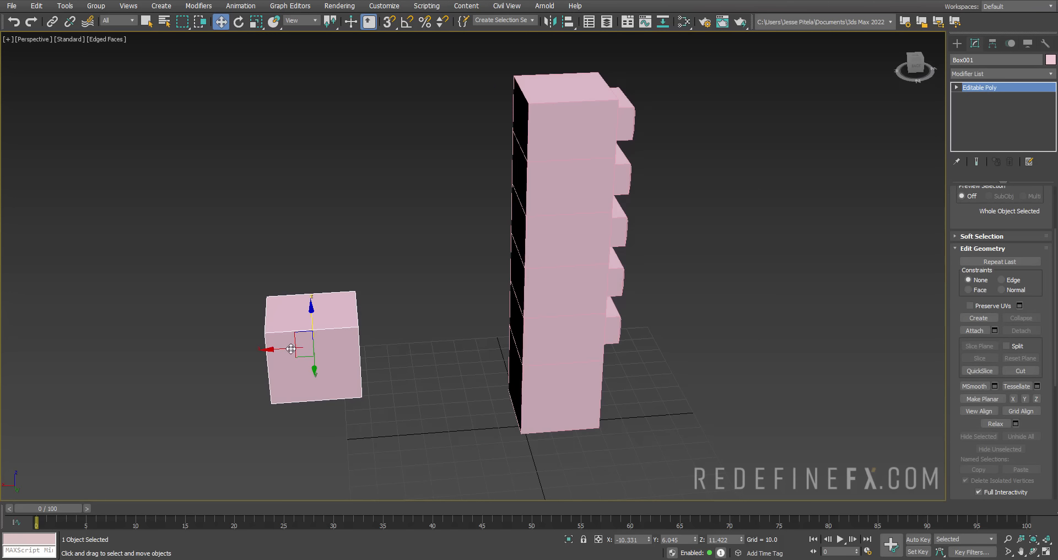
click(957, 87)
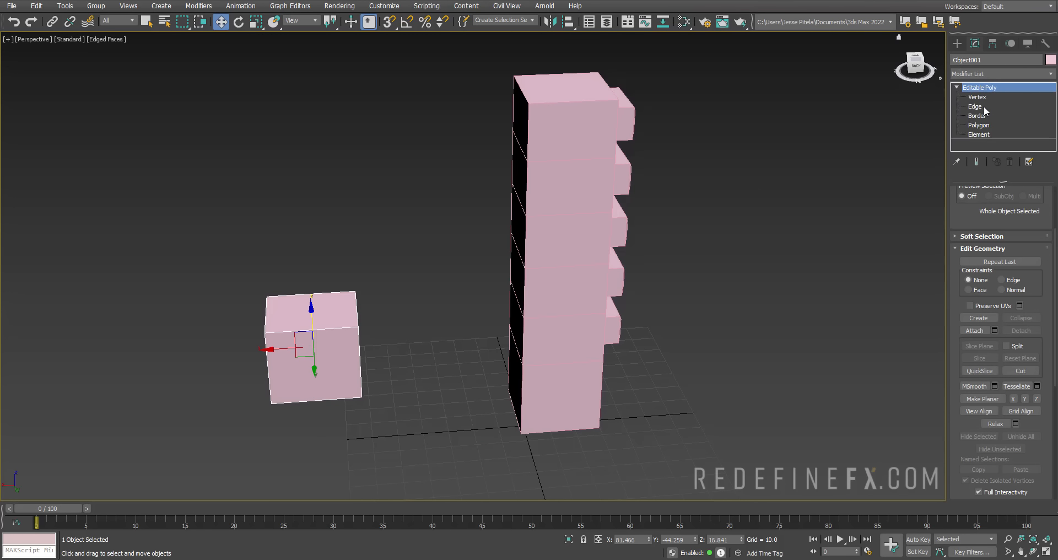
click(975, 106)
middle_drag(405, 300, 441, 284)
key(ctrl+a)
scroll(380, 315, up, 4)
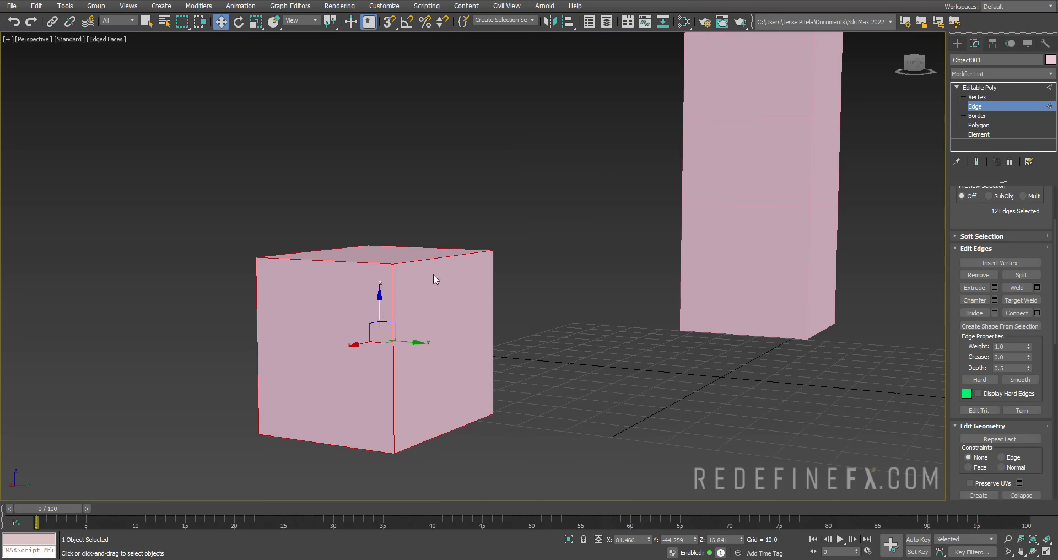
Chamfer all the cube's edges by about 1.161 with 4 segments.
click(995, 301)
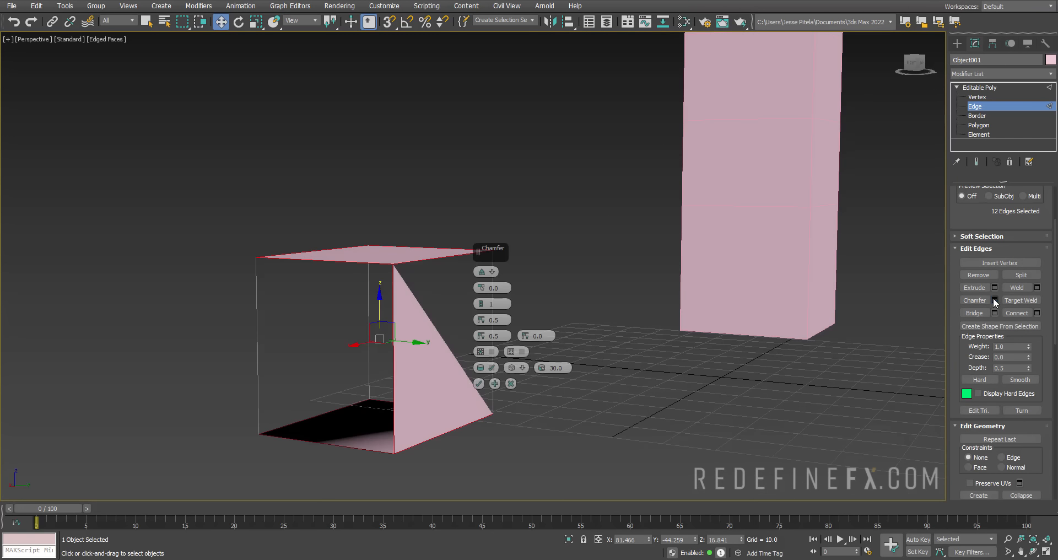
drag(482, 287, 483, 283)
alt+middle_drag(410, 248, 460, 270)
scroll(327, 310, up, 3)
scroll(328, 310, up, 2)
drag(481, 287, 483, 305)
click(482, 301)
click(482, 301)
alt+middle_drag(622, 258, 587, 244)
scroll(585, 241, up, 4)
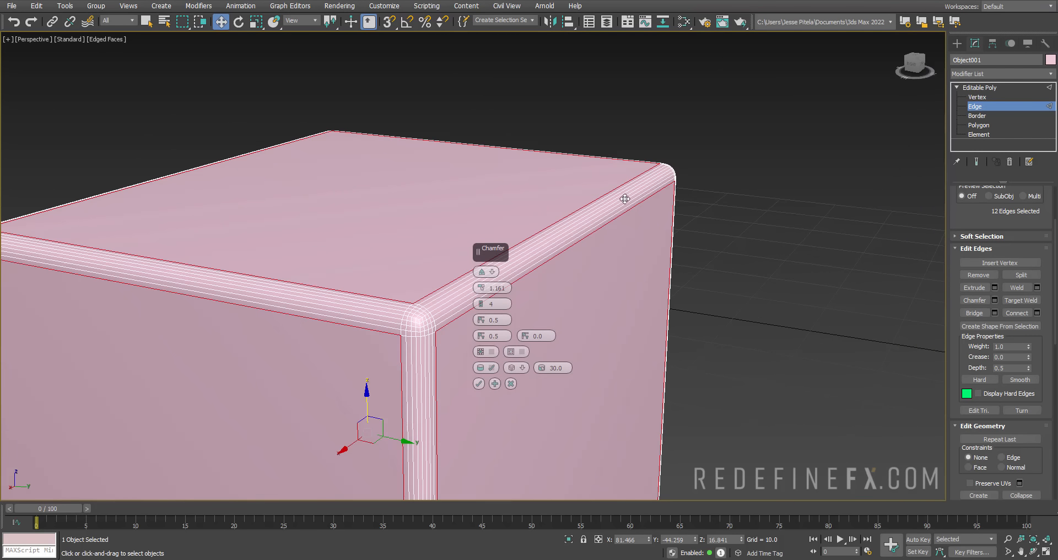
scroll(615, 184, down, 5)
alt+middle_drag(615, 201, 583, 188)
scroll(507, 168, up, 2)
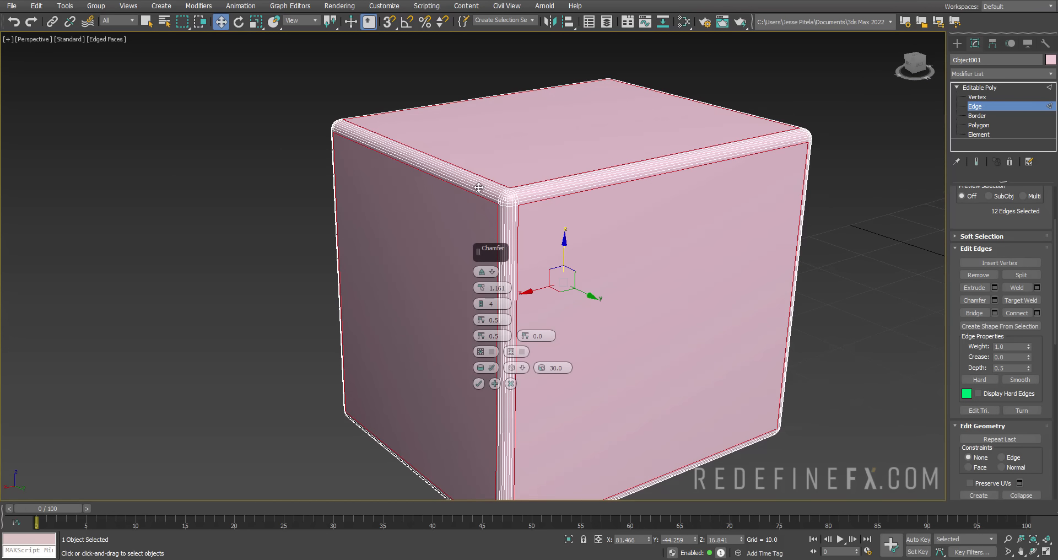
click(479, 383)
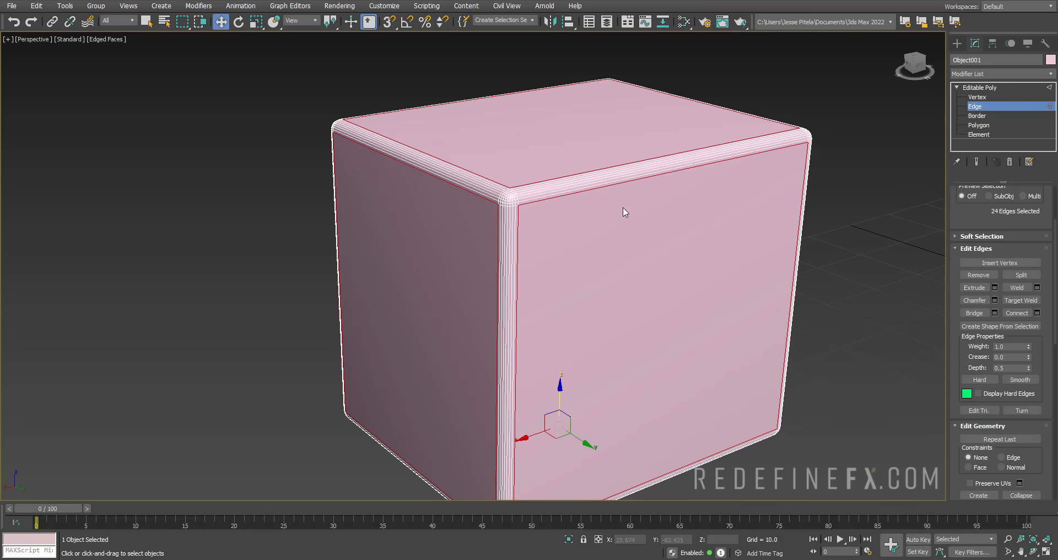
Clear the edge selection and inspect the cube's rounded corners with Edged Faces off, then restore the edge display.
mouse_move(522, 192)
alt+middle_down()
mouse_move(610, 186)
mouse_move(631, 199)
alt+middle_up()
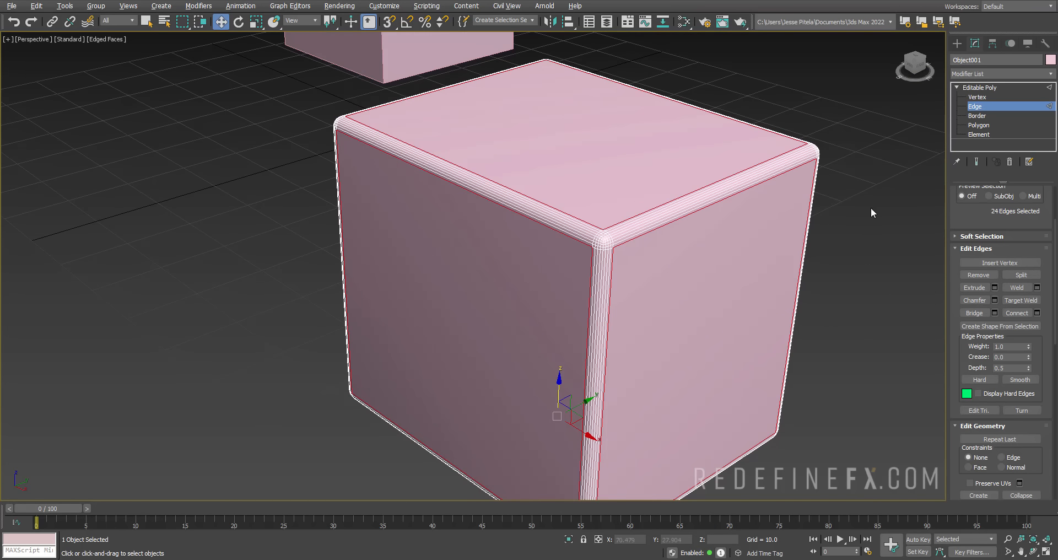
click(871, 207)
key(F4)
alt+middle_drag(746, 173, 678, 220)
scroll(673, 219, up, 2)
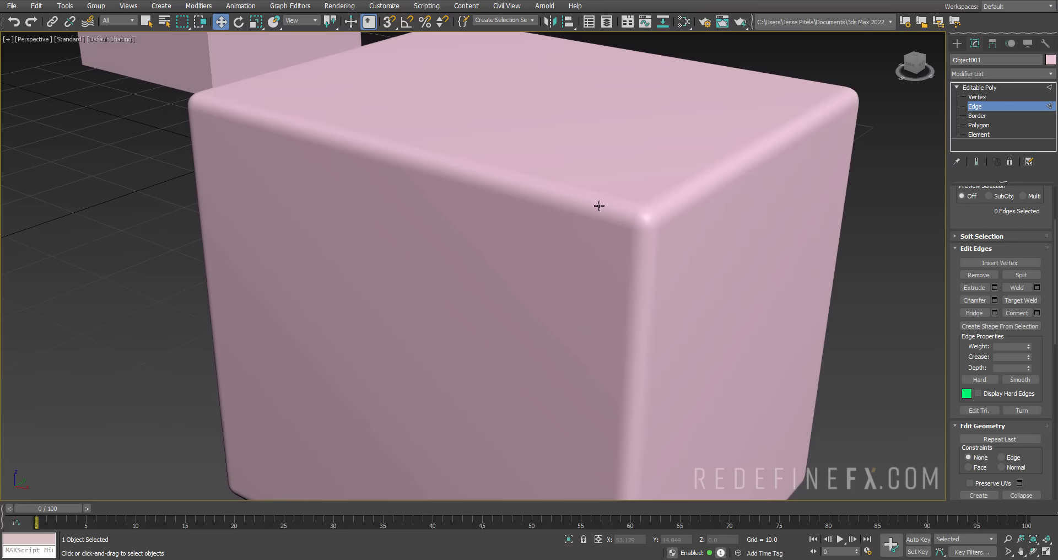
key(F4)
Look through the Edit Edges and Edit Geometry options with both the cube and the tower in view.
scroll(1008, 337, down, 5)
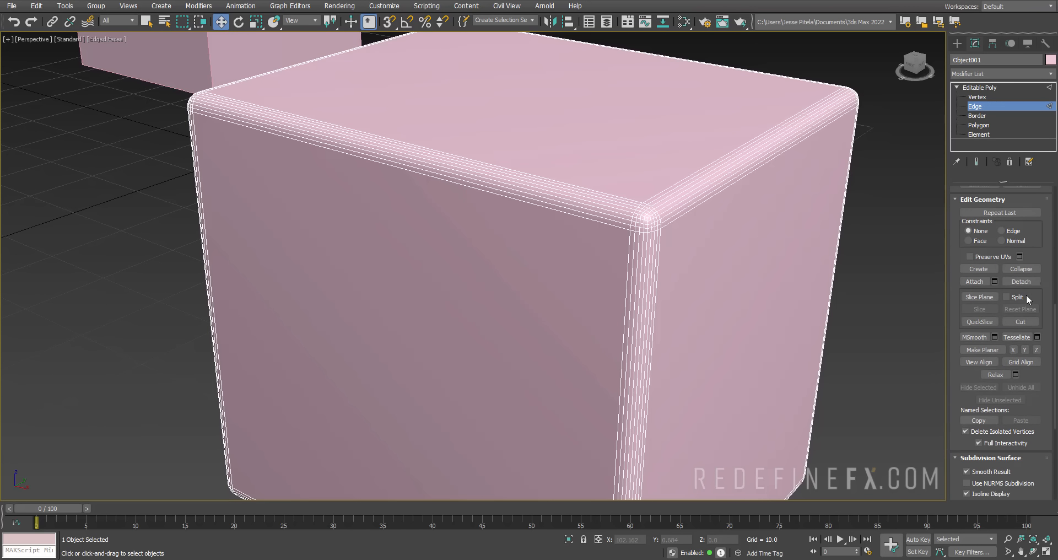
drag(1028, 291, 994, 527)
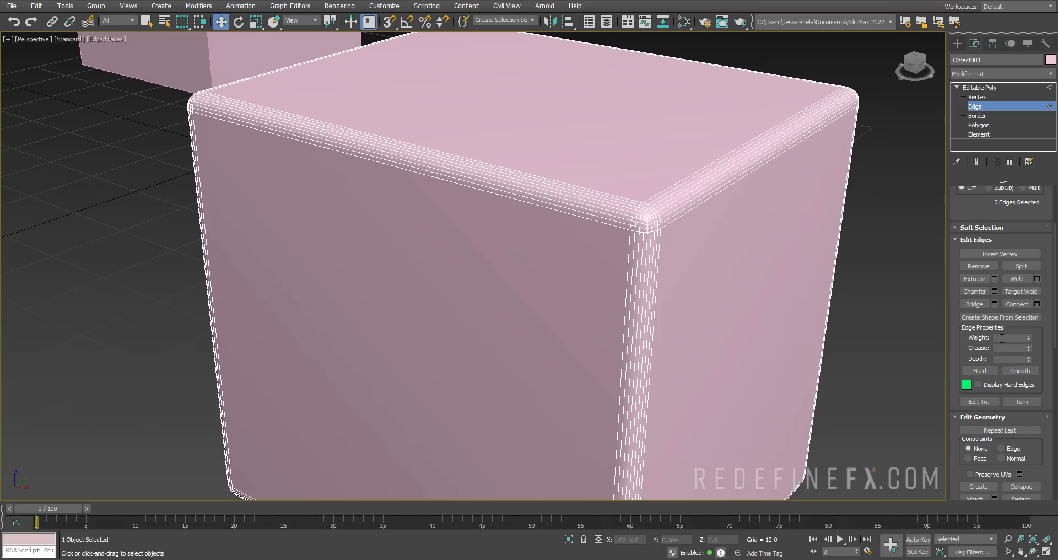
drag(998, 305, 994, 423)
scroll(617, 197, down, 5)
middle_drag(589, 188, 602, 258)
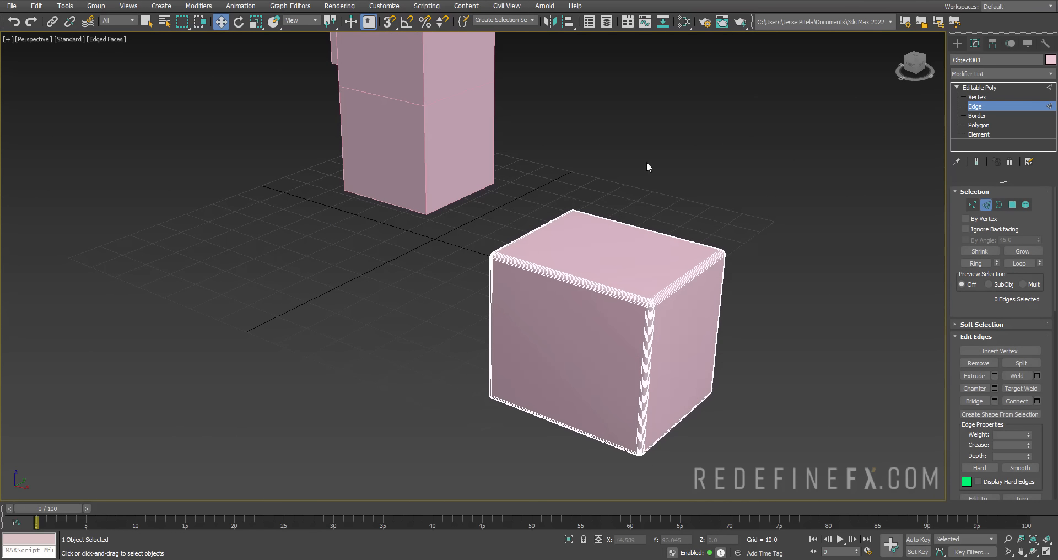
drag(982, 347, 999, 365)
scroll(543, 164, down, 3)
middle_drag(512, 125, 653, 296)
scroll(652, 295, down, 3)
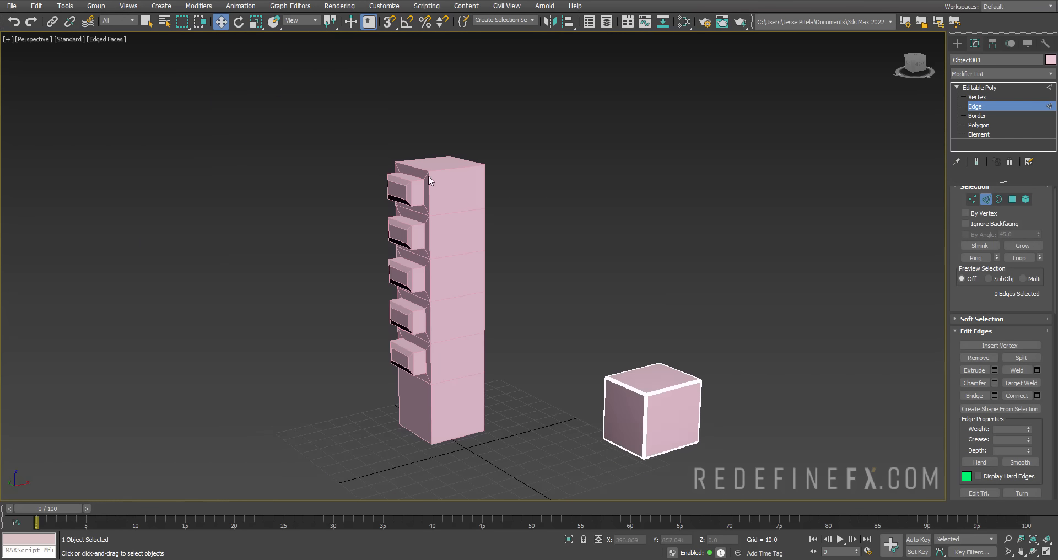
Cycle the cube through the Vertex, Edge, Border and Polygon levels and return to Vertex level.
click(980, 97)
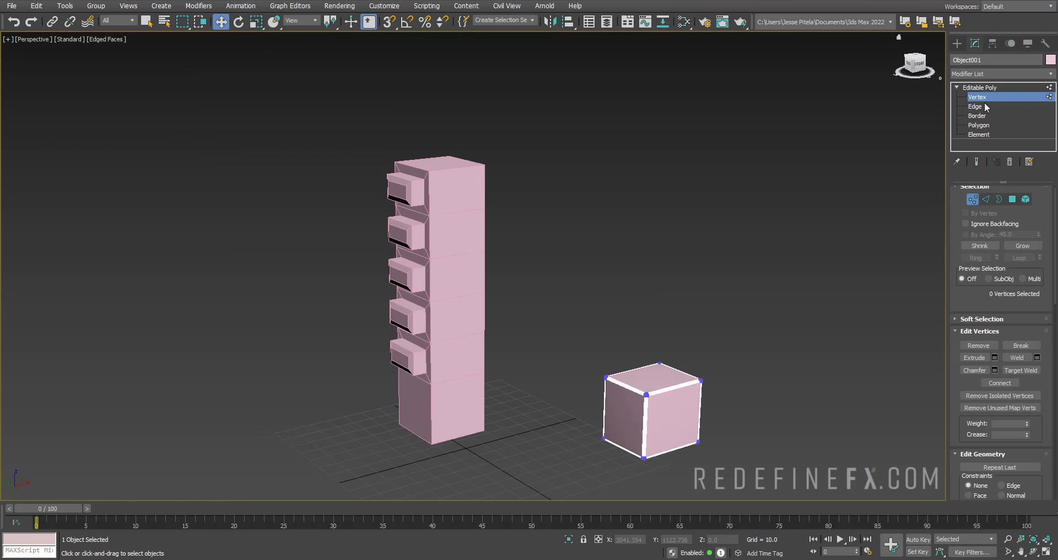
click(985, 106)
click(986, 116)
click(981, 125)
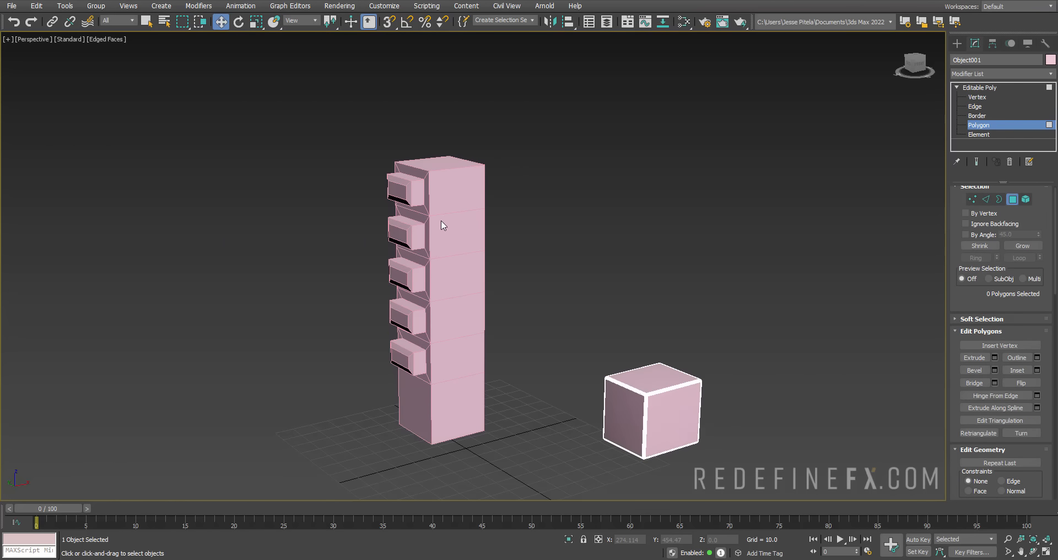
alt+middle_drag(475, 311, 468, 276)
click(977, 97)
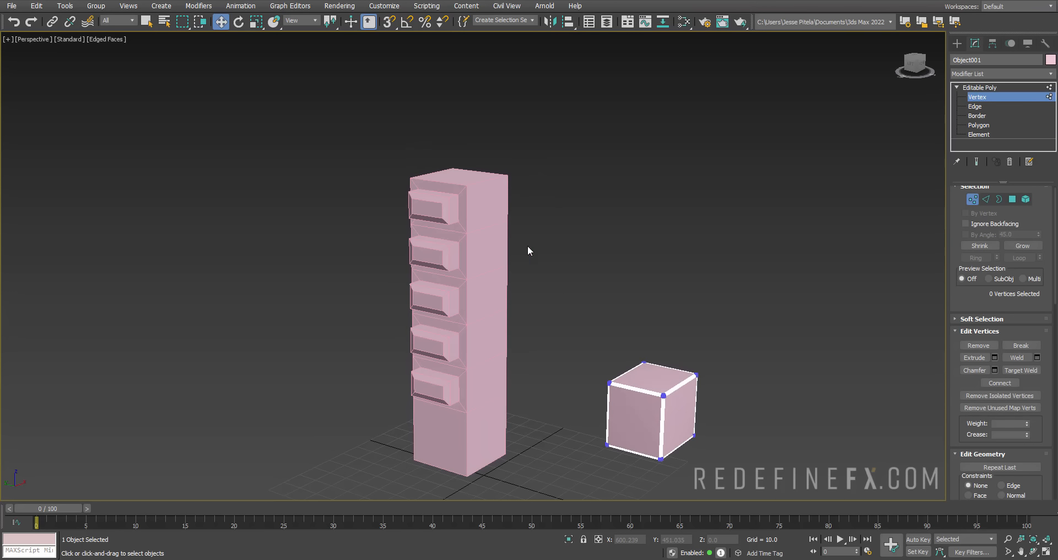
Select the vertices of one rounded corner of the cube and examine the vertex editing options.
drag(687, 388, 736, 357)
alt+middle_drag(712, 376, 596, 358)
key(ctrl+z)
alt+middle_drag(699, 264, 729, 302)
scroll(660, 337, up, 5)
scroll(689, 339, up, 4)
alt+middle_drag(720, 338, 631, 206)
scroll(651, 204, up, 3)
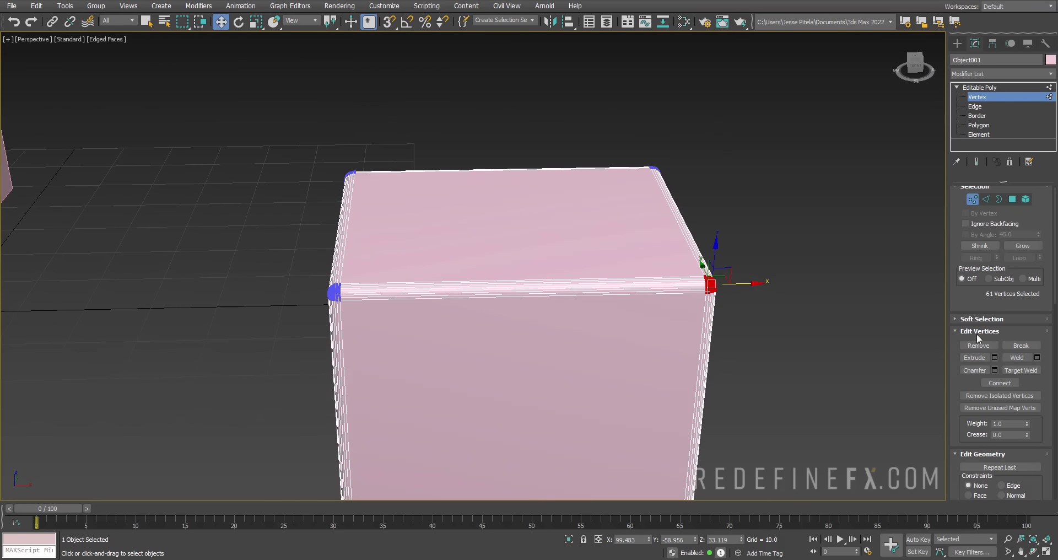
mouse_move(979, 284)
mouse_down()
mouse_move(980, 263)
mouse_move(978, 281)
mouse_up()
scroll(419, 280, down, 5)
middle_drag(488, 296, 647, 391)
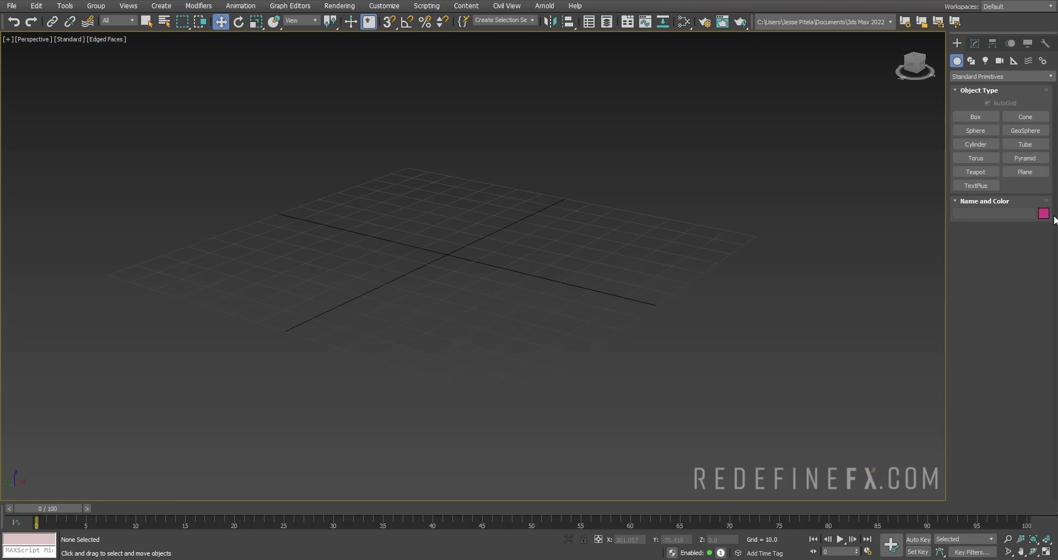
Create a TextPlus object near the grid's centre reading "RedefineFX".
click(980, 186)
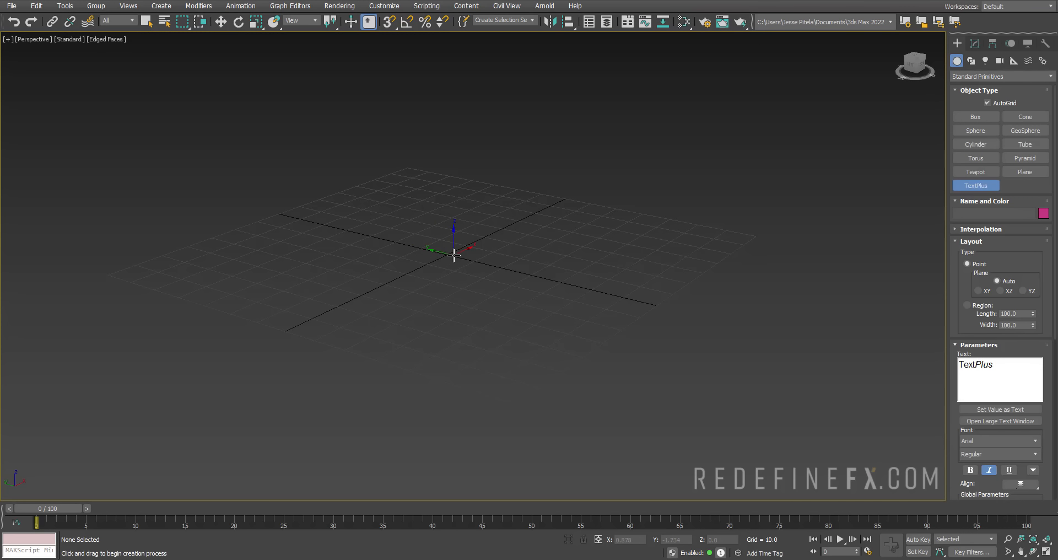
click(450, 248)
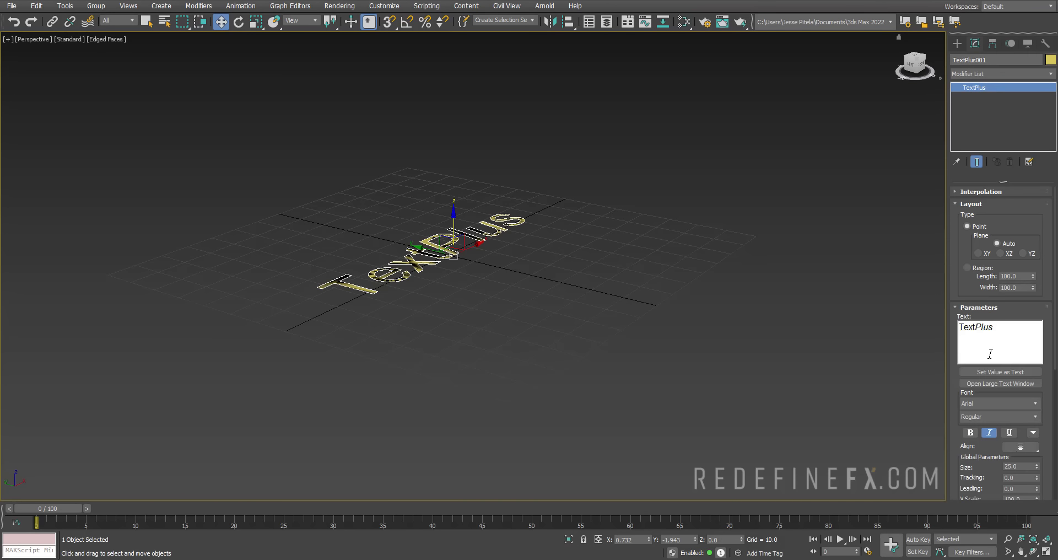
text(RedefineFX)
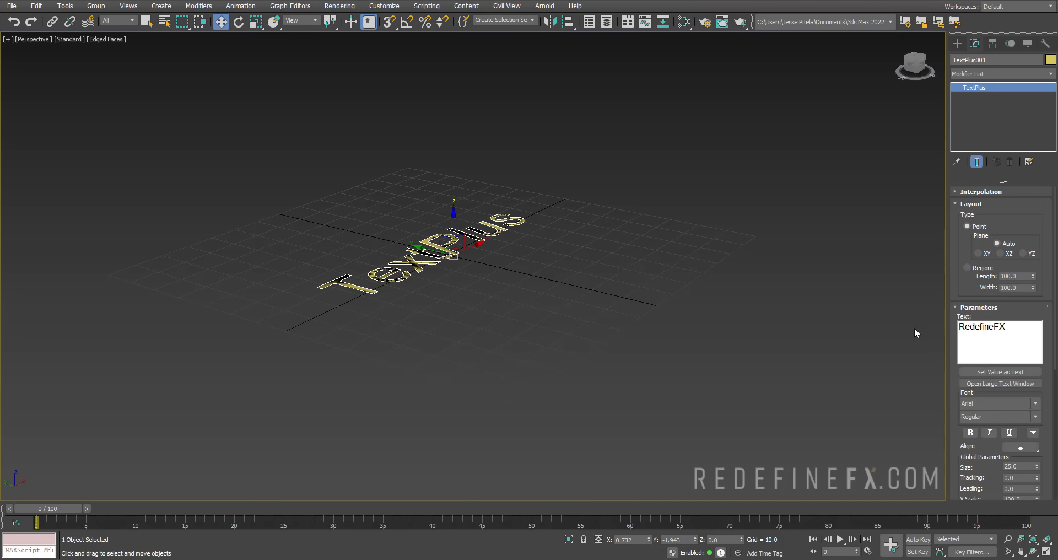
alt+middle_drag(631, 248, 512, 243)
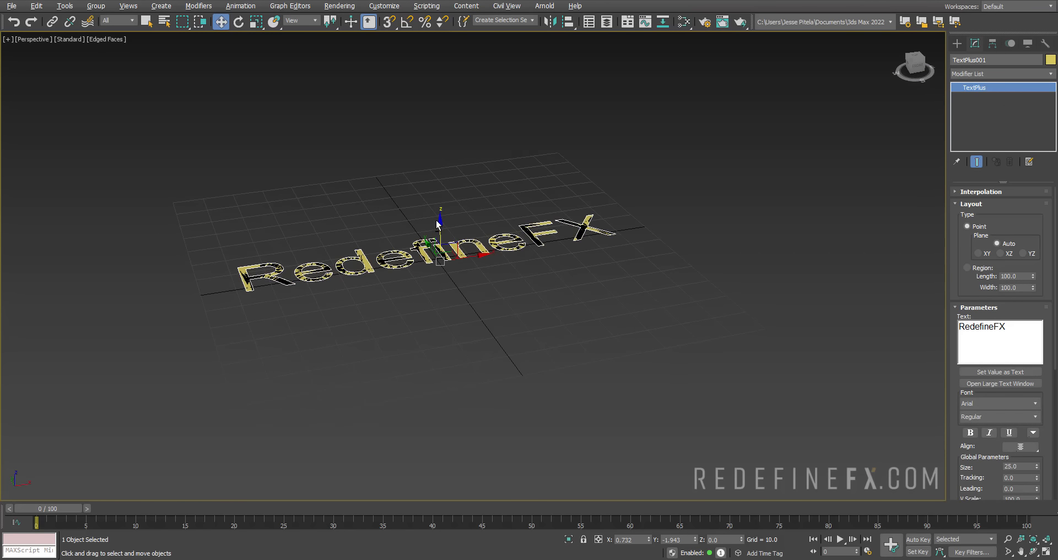
Look through the available fonts, keep Arial, and set the TextPlus size to 27.5.
click(984, 404)
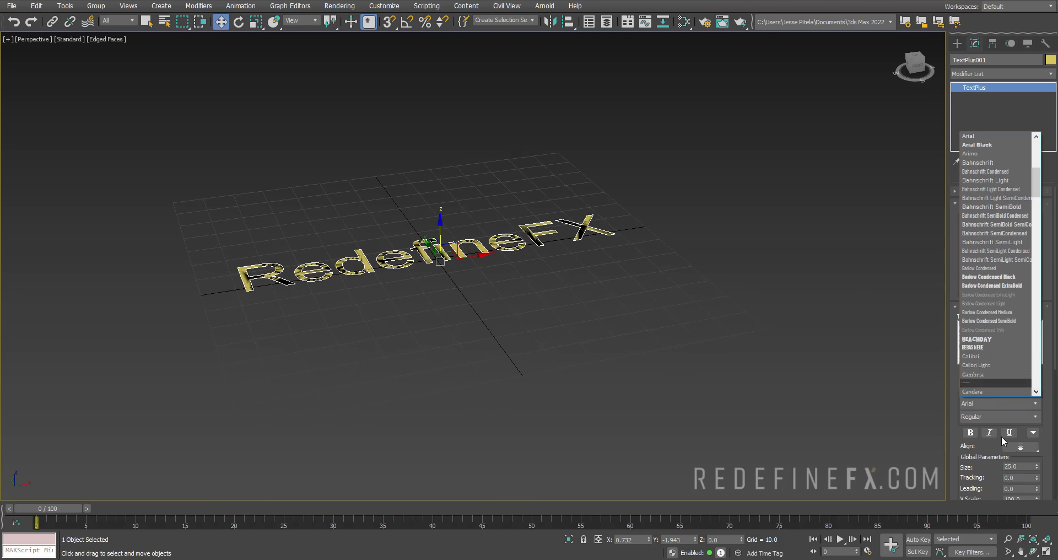
click(986, 444)
drag(994, 447, 987, 312)
drag(991, 352, 994, 338)
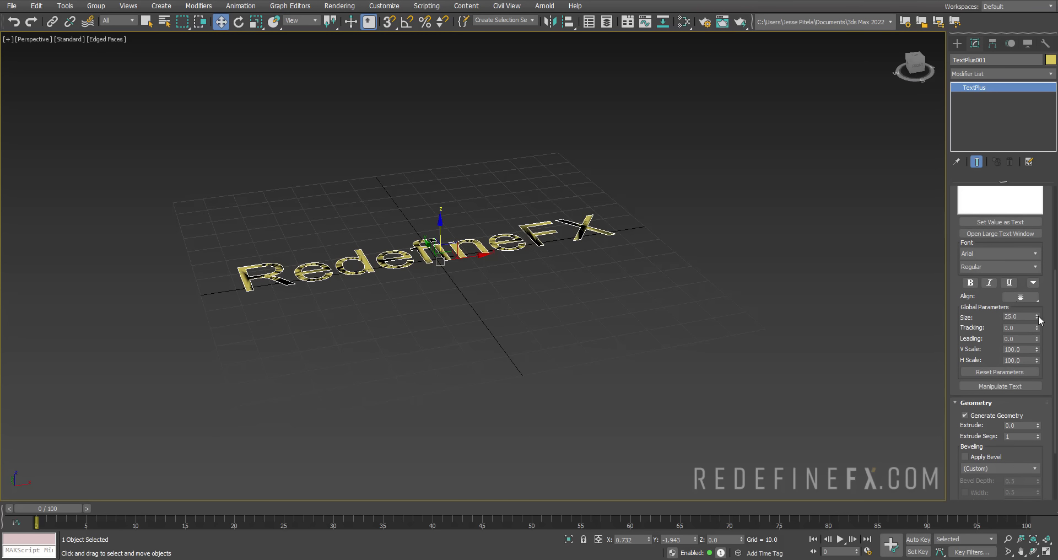
click(1037, 316)
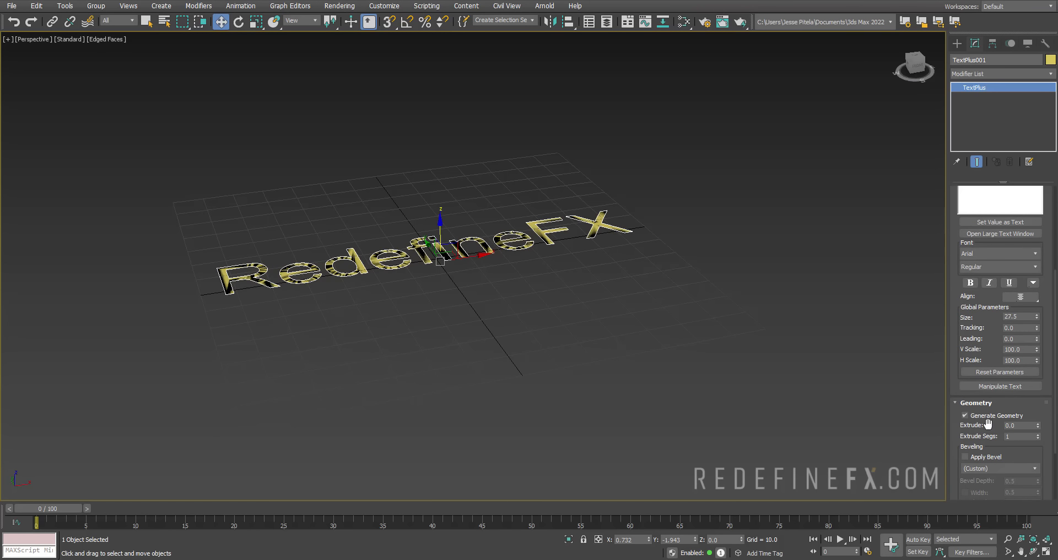
Extrude the TextPlus letters by 4.77 and apply a bevel to them.
drag(988, 424, 1013, 78)
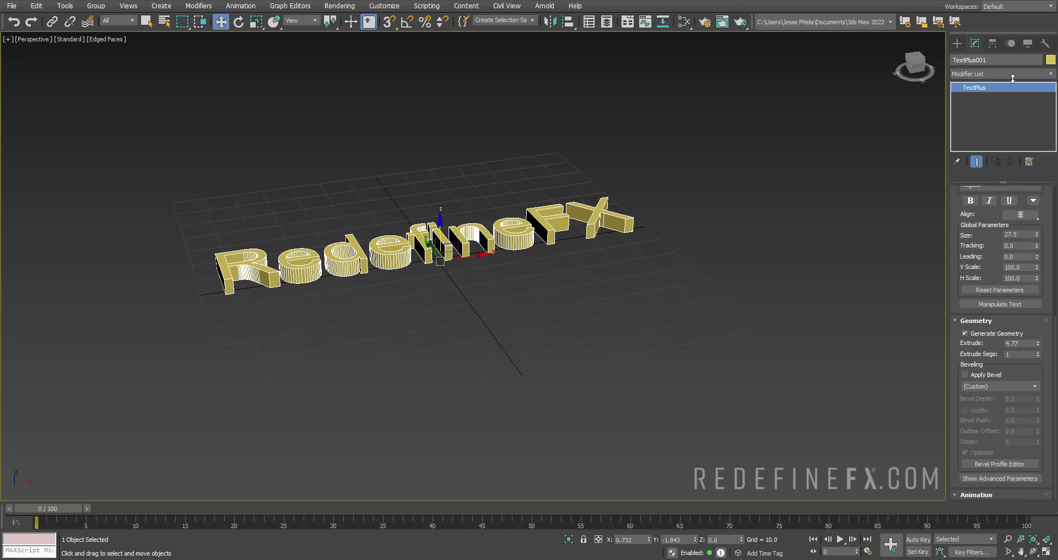
click(975, 376)
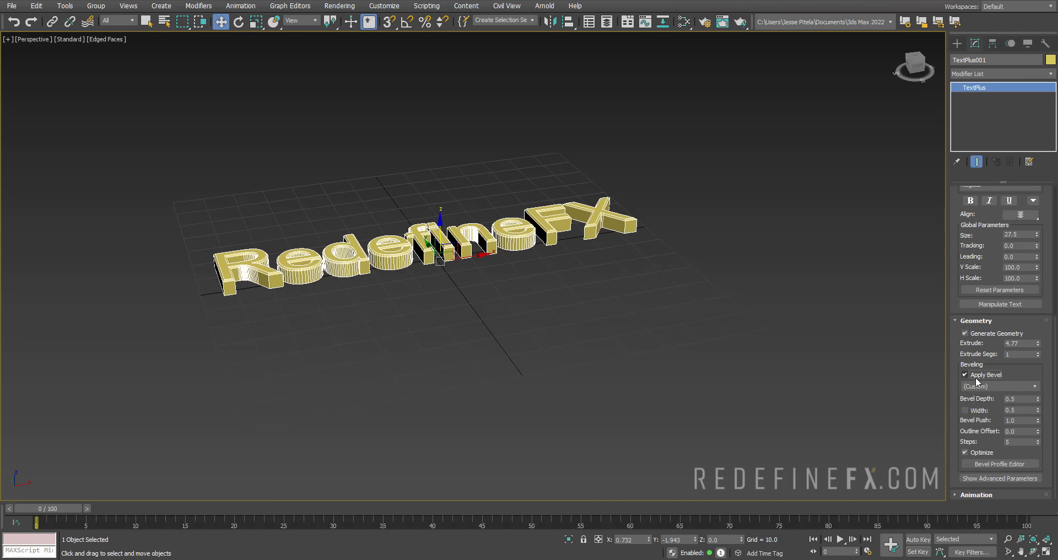
mouse_move(452, 192)
alt+middle_down()
mouse_move(458, 229)
mouse_move(468, 221)
mouse_move(450, 256)
mouse_move(445, 187)
alt+middle_up()
scroll(427, 219, up, 6)
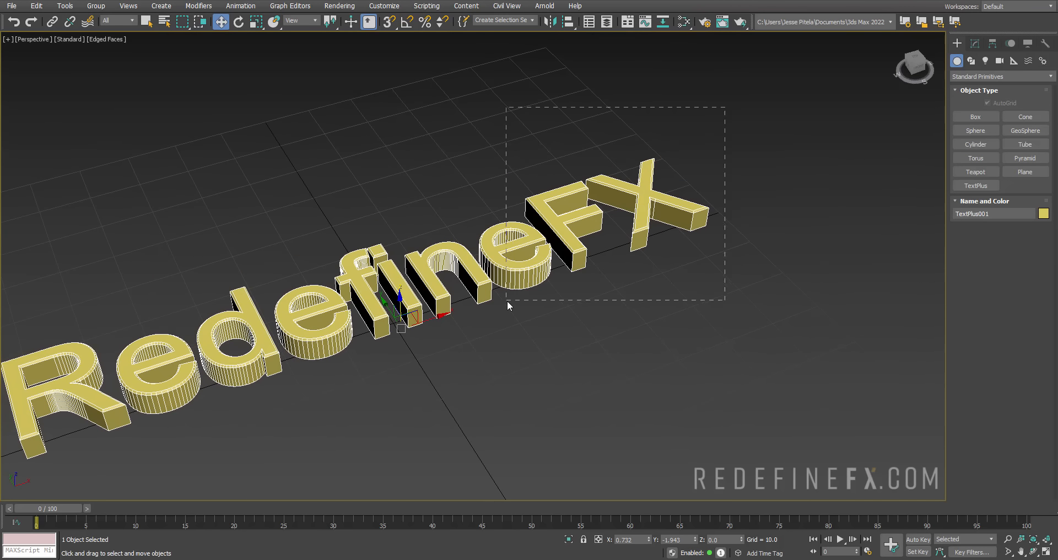
Delete the TextPlus object and create a spline Text near the grid's centre reading "RedefineFX".
key(Delete)
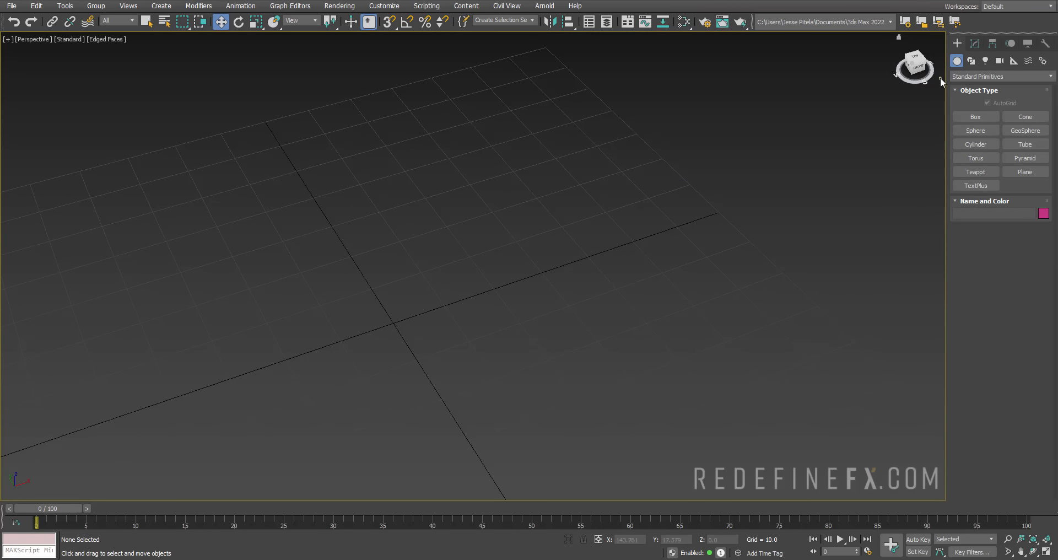
click(971, 61)
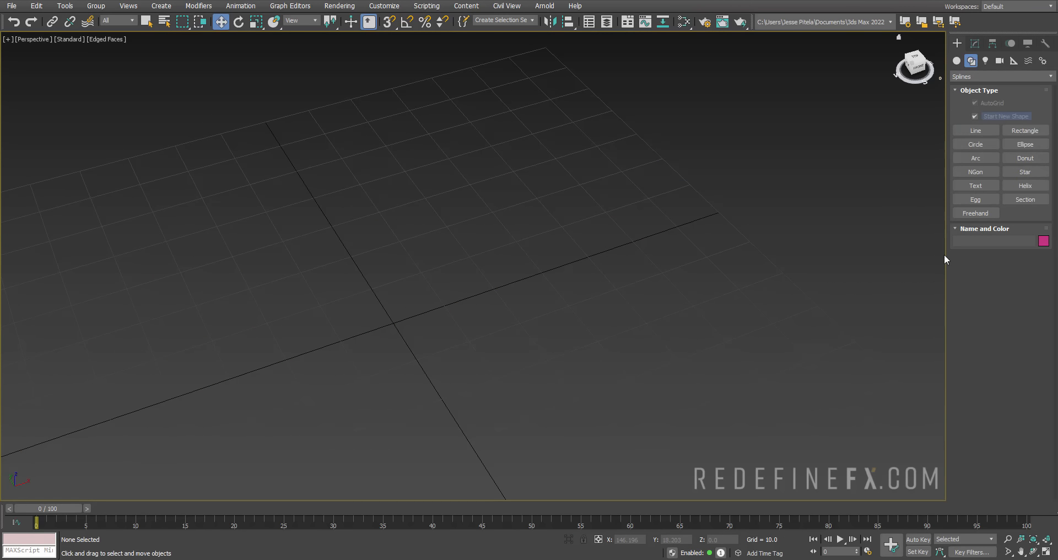
click(974, 185)
click(442, 281)
right_click(602, 305)
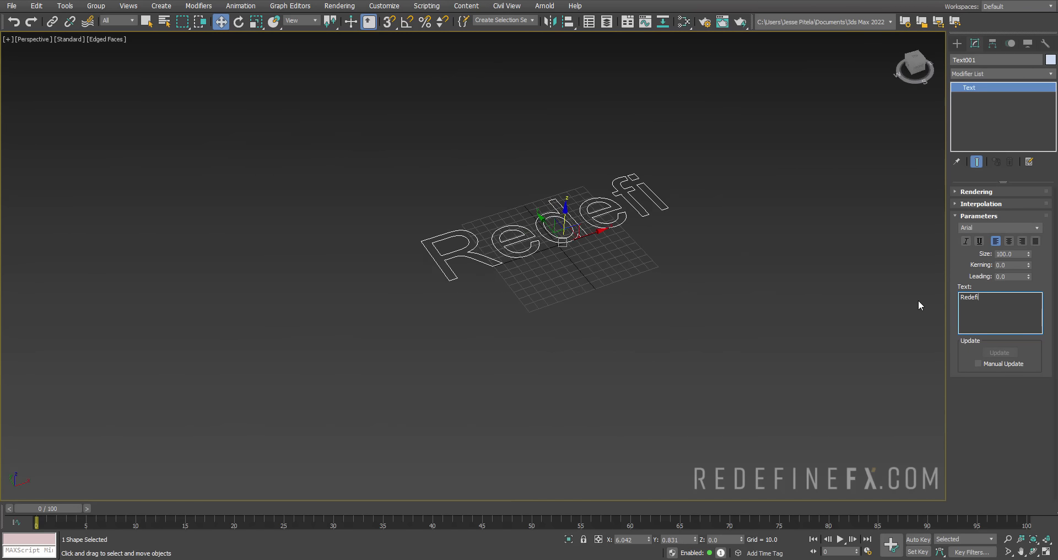
text(neFX)
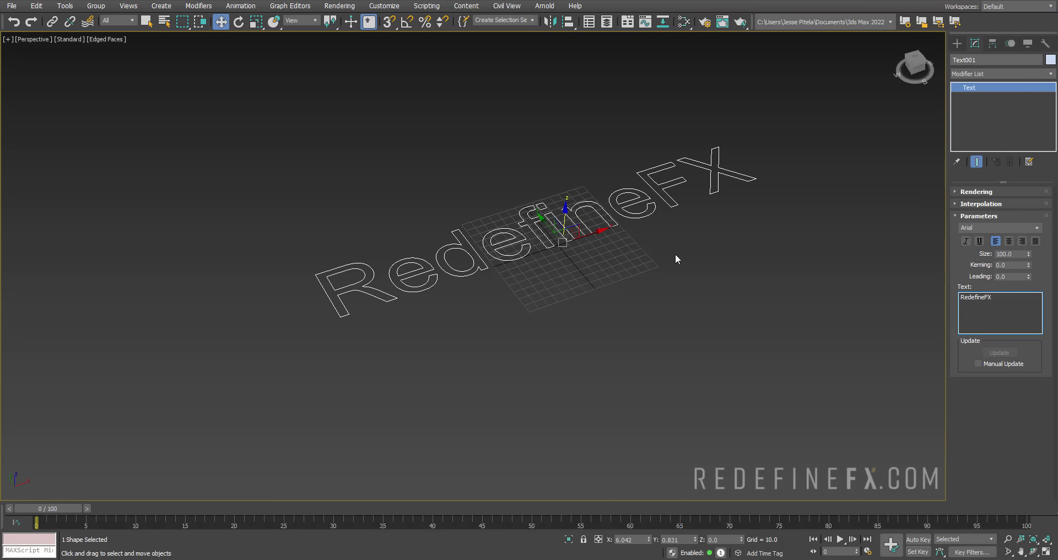
alt+middle_drag(676, 253, 604, 262)
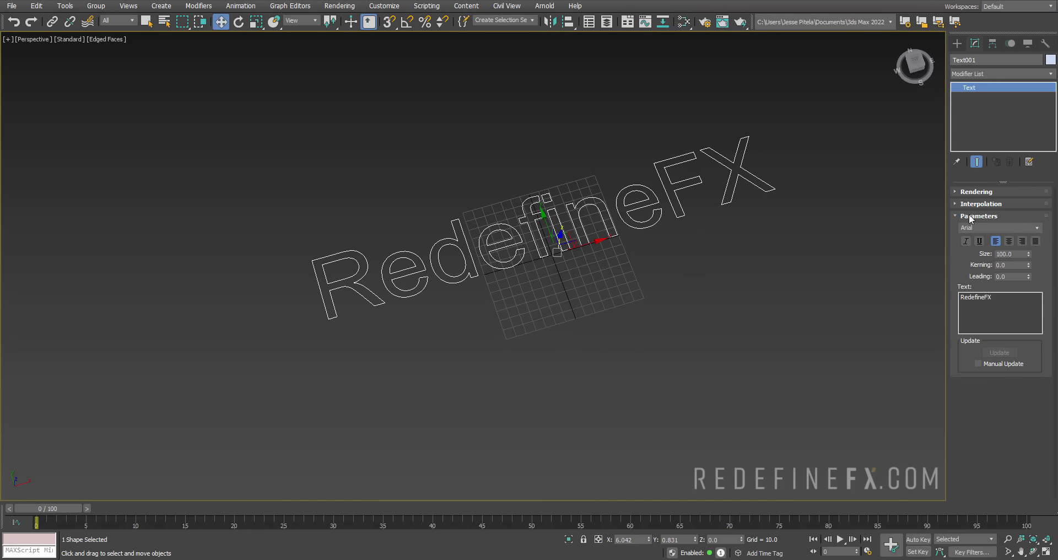
Enable the spline text in the renderer and viewport, and inspect its tubular outline up close.
click(973, 192)
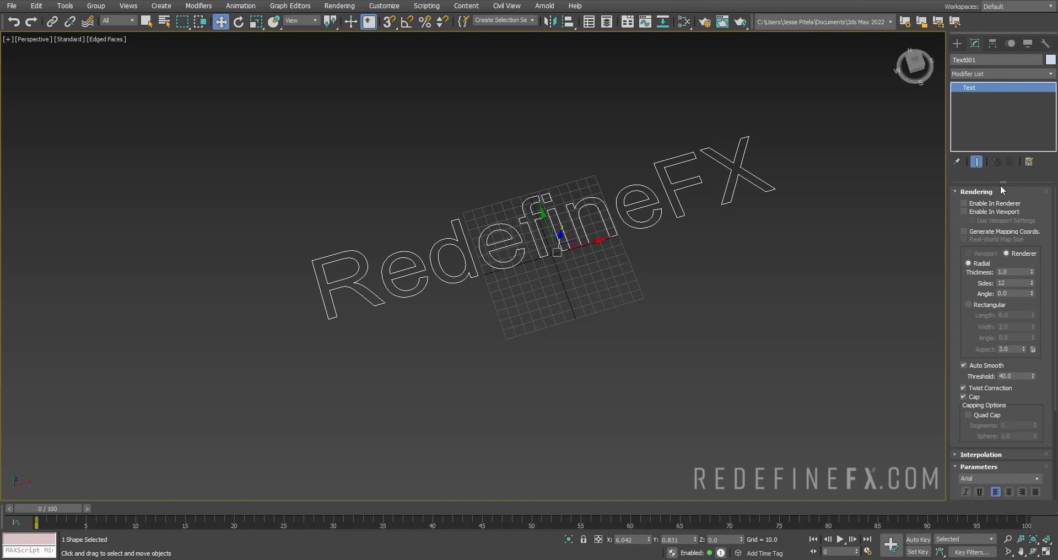
click(987, 212)
scroll(498, 221, up, 8)
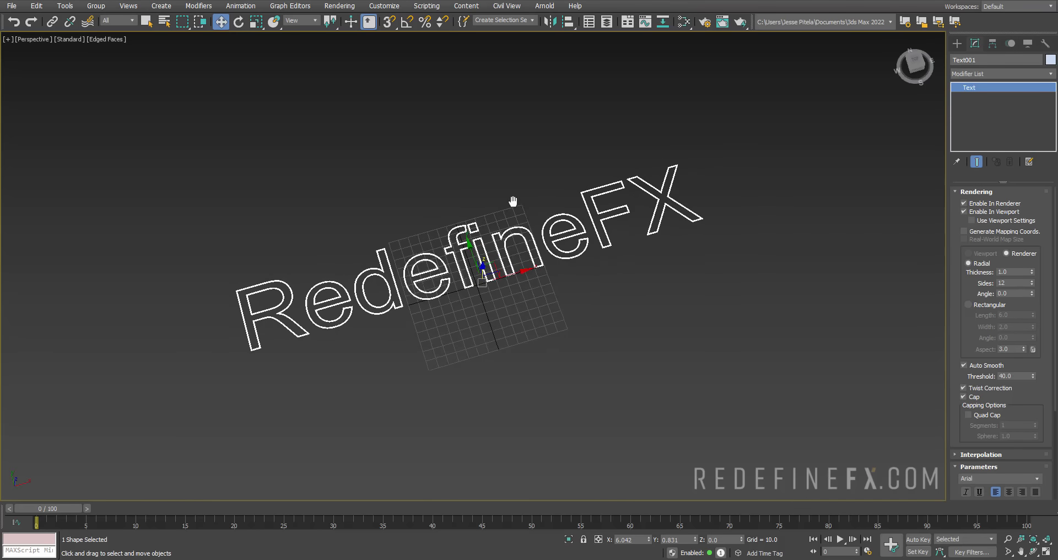
scroll(380, 310, up, 6)
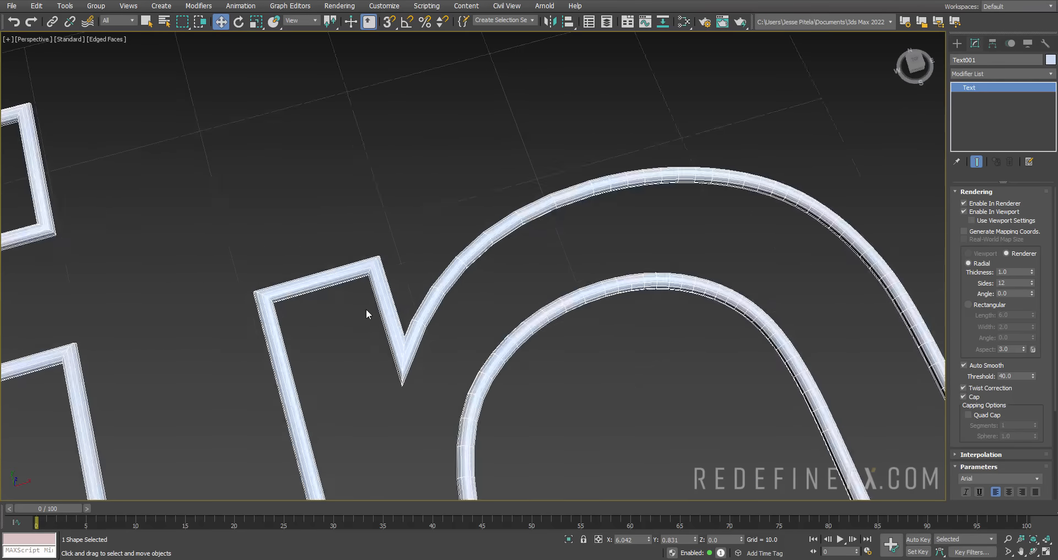
scroll(386, 255, down, 5)
alt+middle_drag(535, 286, 472, 241)
scroll(480, 199, up, 3)
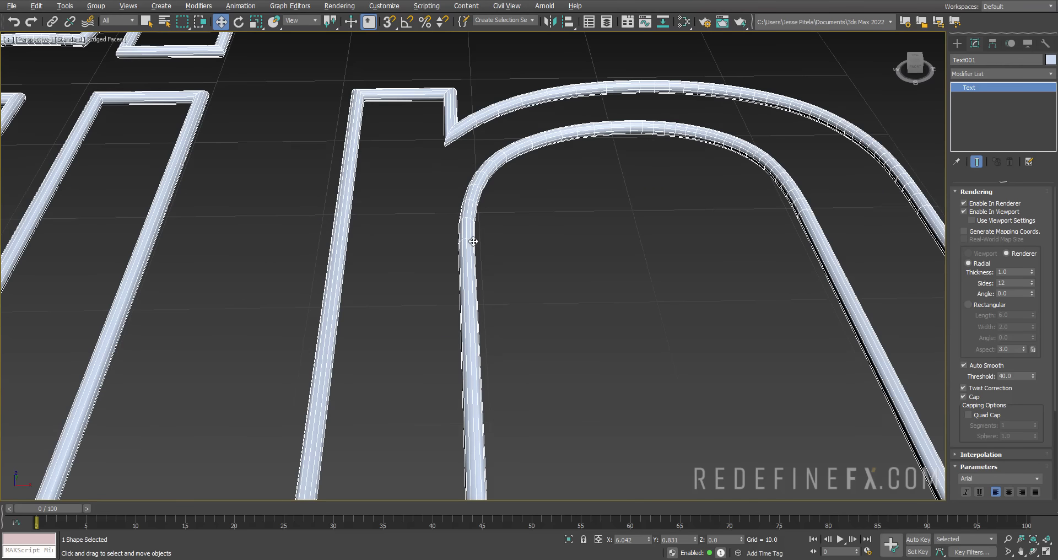
scroll(501, 246, down, 2)
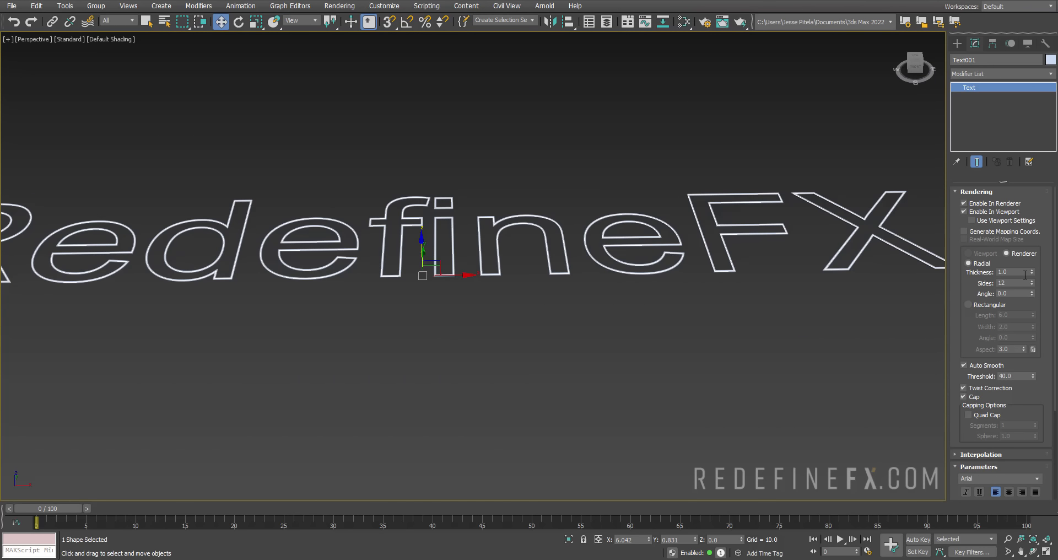
Increase the radial thickness of the text outline to 3.12 and inspect the thicker letters.
drag(1032, 271, 1007, 158)
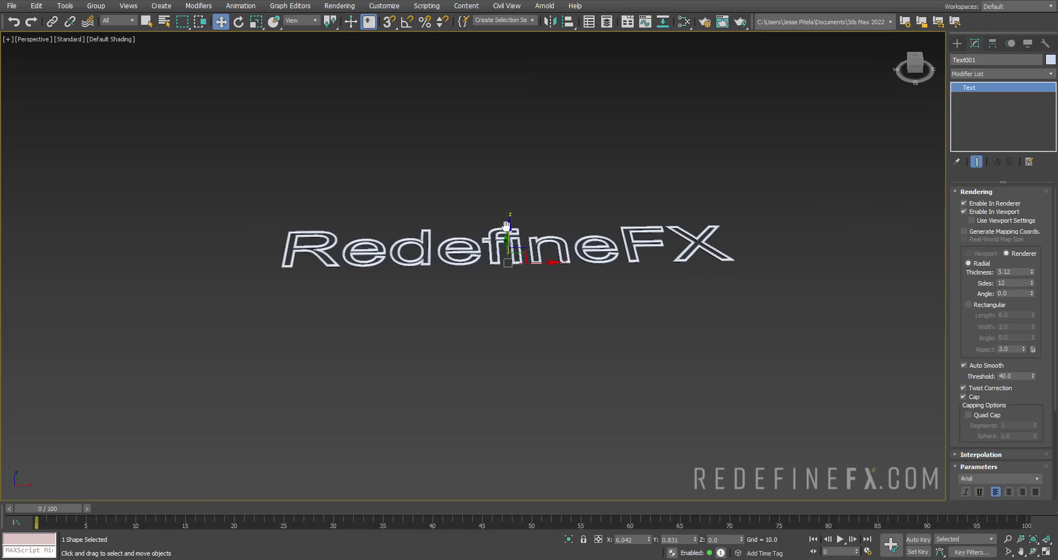
alt+middle_drag(496, 230, 456, 248)
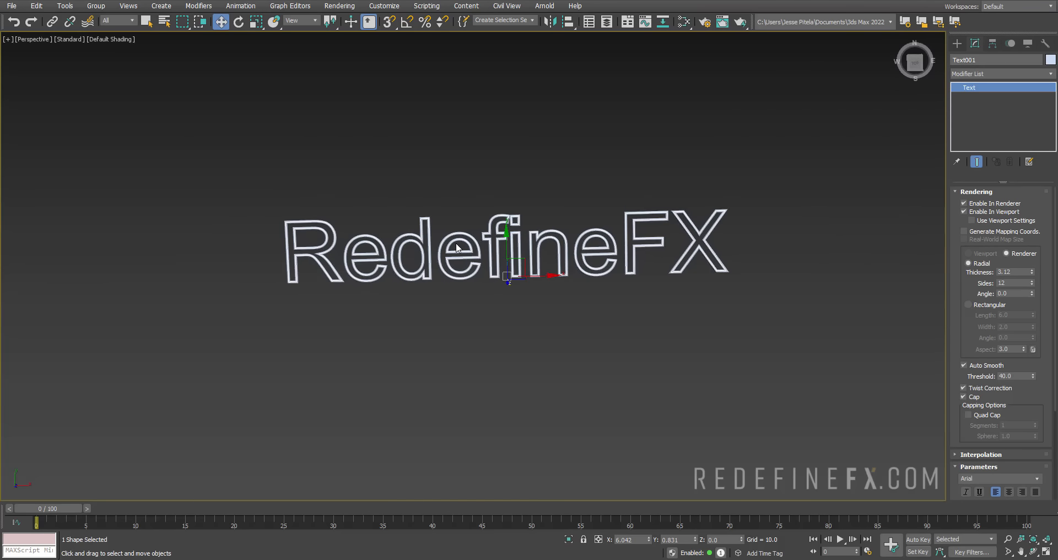
scroll(456, 248, up, 5)
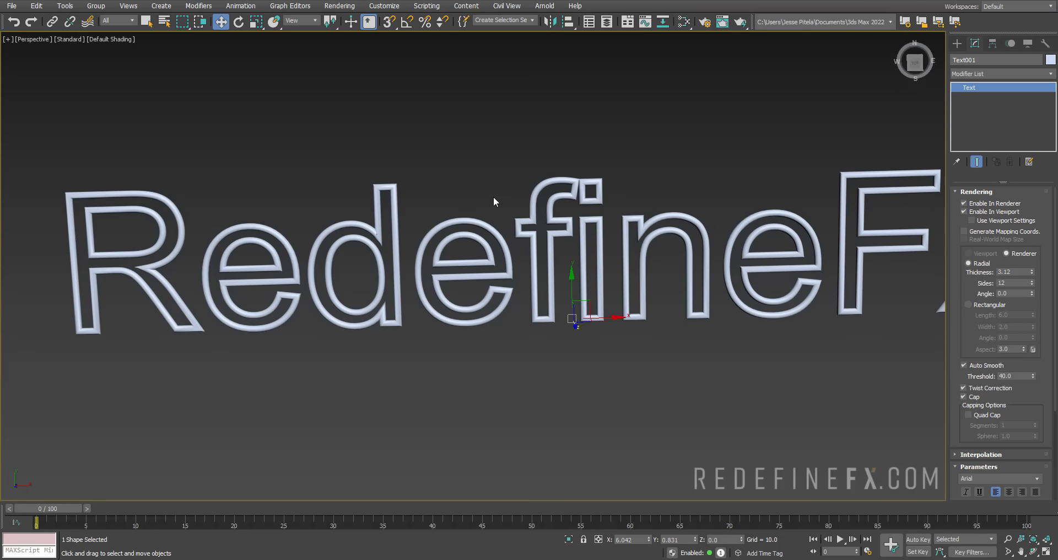
alt+middle_drag(363, 237, 372, 208)
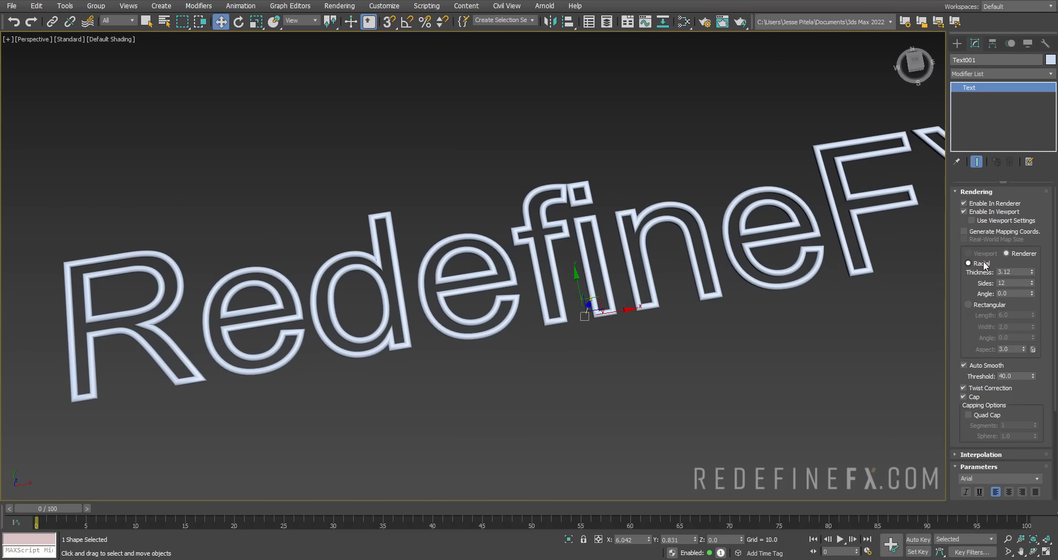
Switch the text outline to a rectangular cross-section and set its length to 1.8.
click(968, 307)
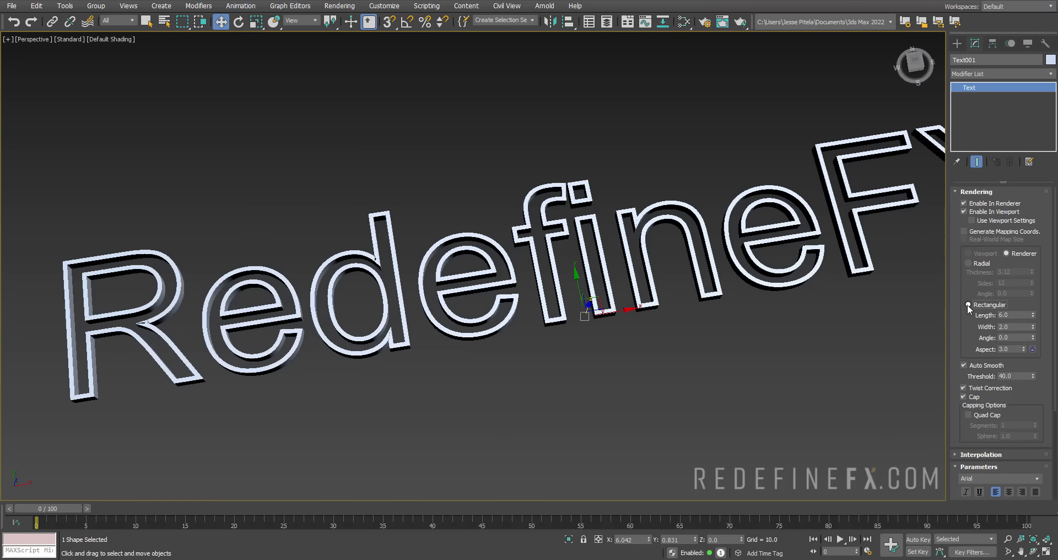
mouse_move(661, 231)
alt+middle_down()
mouse_move(524, 120)
mouse_move(448, 134)
alt+middle_up()
scroll(462, 231, up, 8)
mouse_move(462, 231)
alt+middle_down()
mouse_move(563, 182)
mouse_move(585, 209)
alt+middle_up()
drag(1034, 316, 1036, 355)
scroll(596, 243, down, 7)
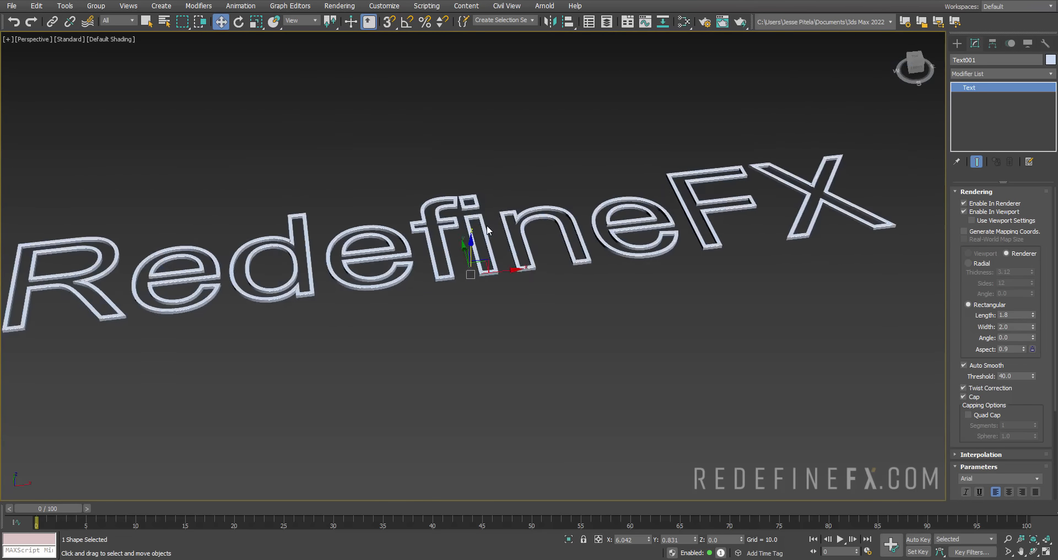
Disable the text's renderer and viewport thickness, and add an Extrude modifier with an amount of 29.0.
alt+middle_drag(595, 243, 771, 273)
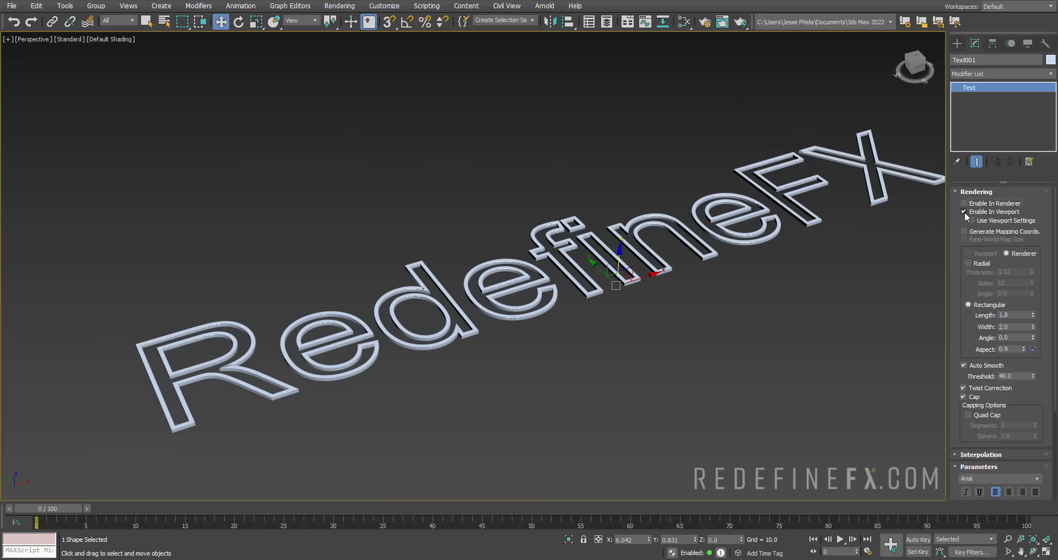
click(965, 211)
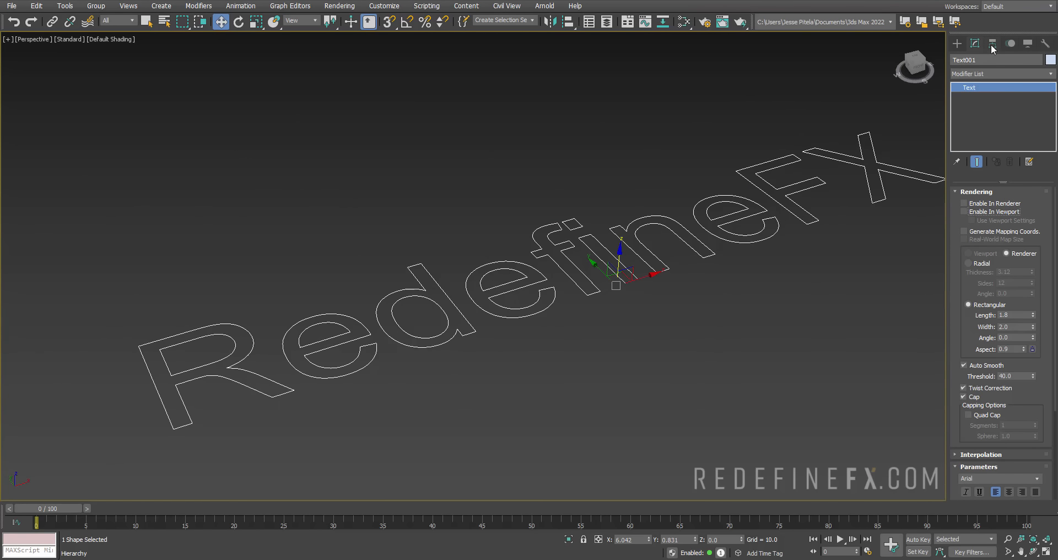
click(992, 73)
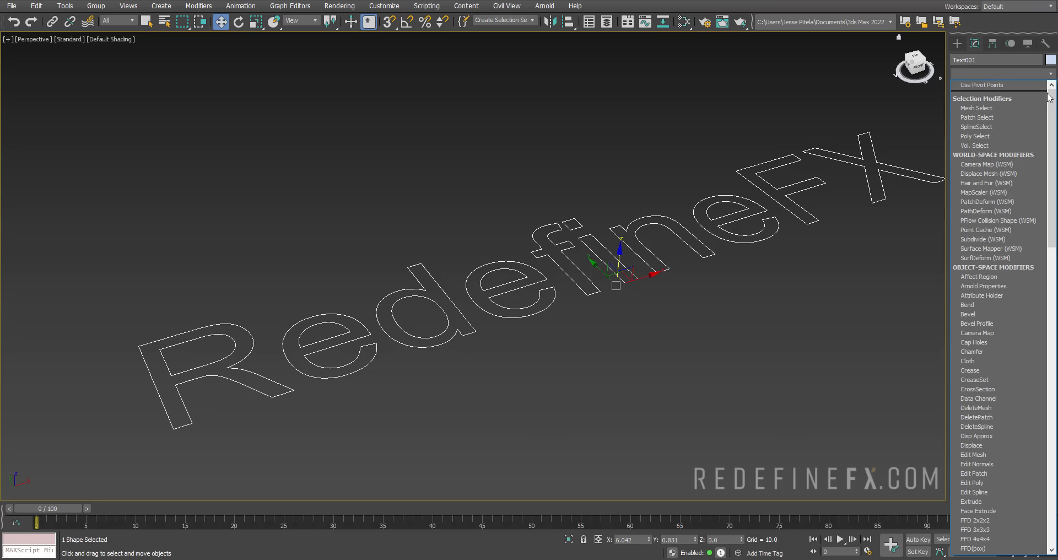
drag(1049, 97, 1048, 229)
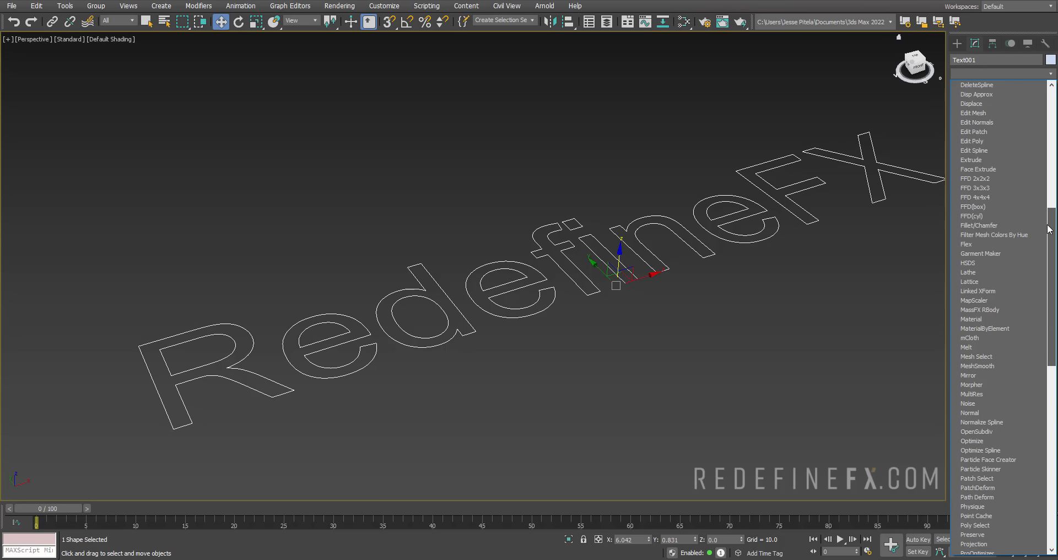
click(972, 160)
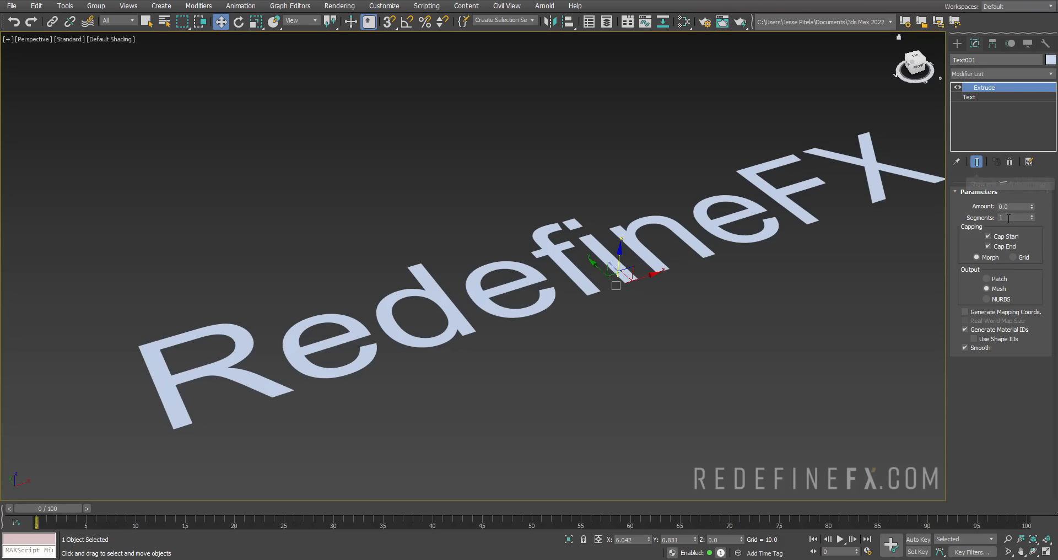
drag(1032, 207, 1028, 173)
alt+middle_drag(737, 199, 734, 219)
alt+middle_drag(718, 297, 666, 188)
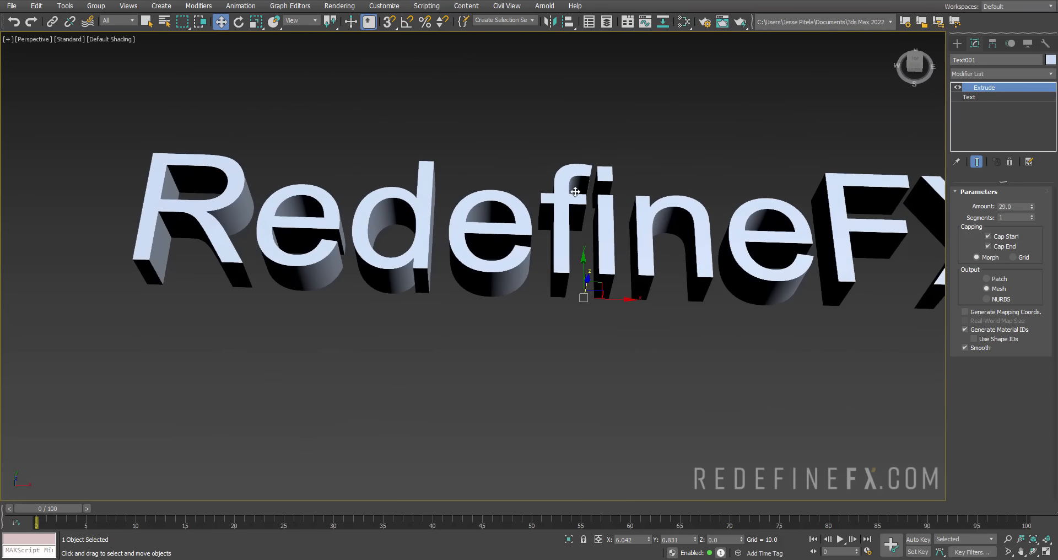
alt+middle_drag(567, 190, 574, 208)
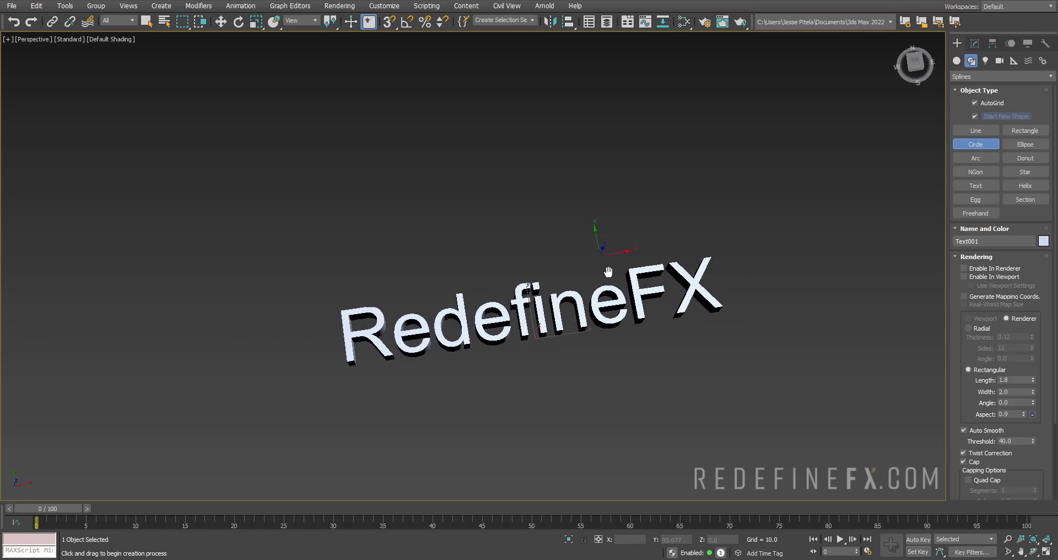
Draw a circle with a radius of about 116 above the RedefineFX text, and enable it in the renderer and viewport.
drag(455, 167, 532, 209)
click(974, 44)
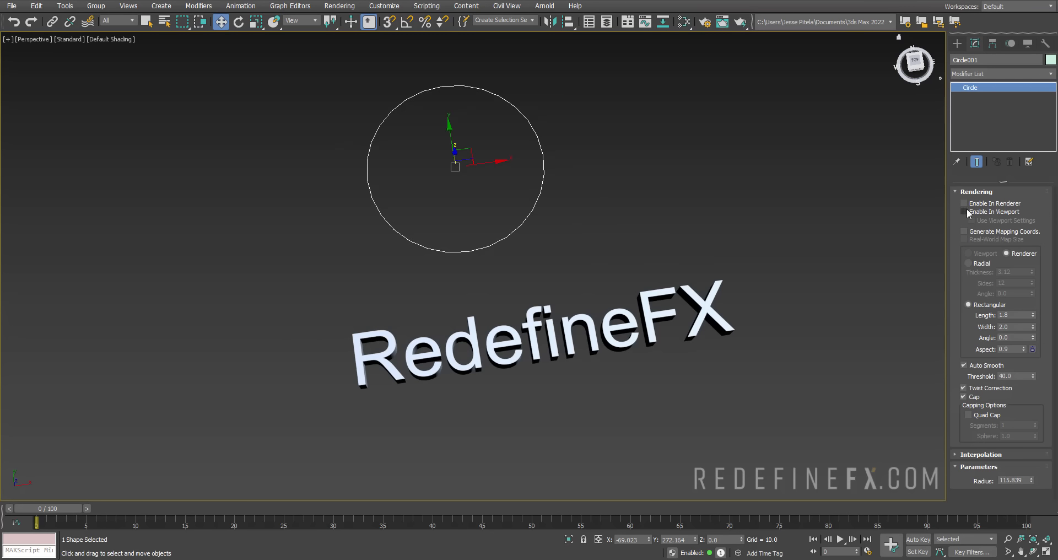
click(964, 212)
click(964, 204)
Switch the circle's rendered cross-section to radial, increase its thickness to 22.464, and inspect the ring from several angles.
alt+middle_drag(620, 248, 943, 252)
click(981, 265)
scroll(509, 177, up, 3)
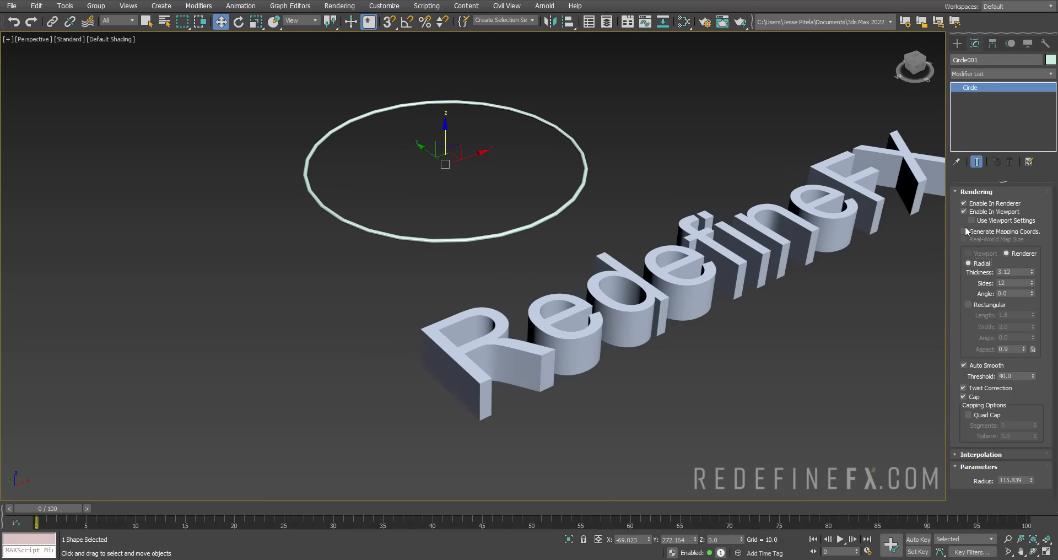
drag(1036, 271, 1034, 204)
right_click(651, 353)
click(478, 32)
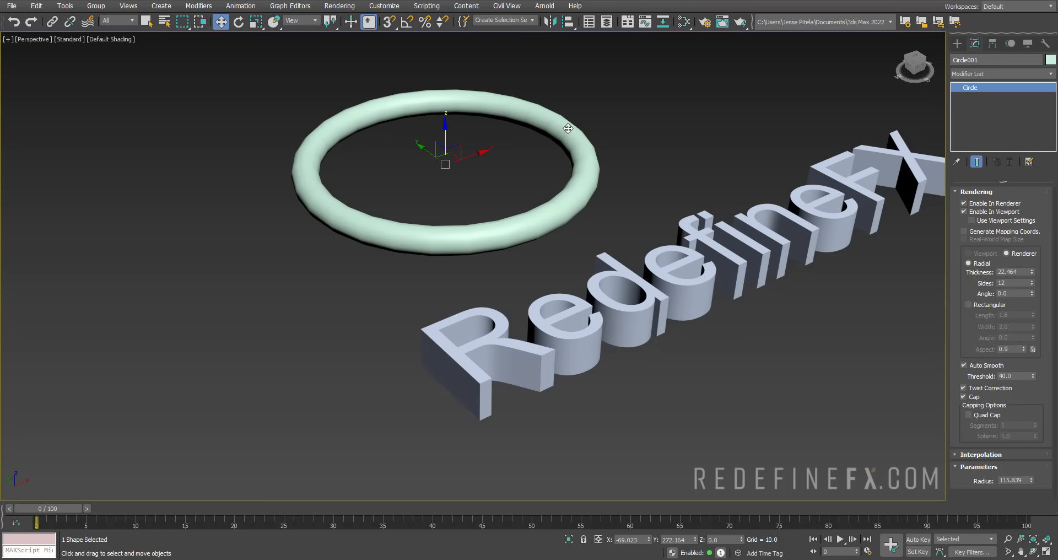
alt+middle_drag(568, 128, 519, 124)
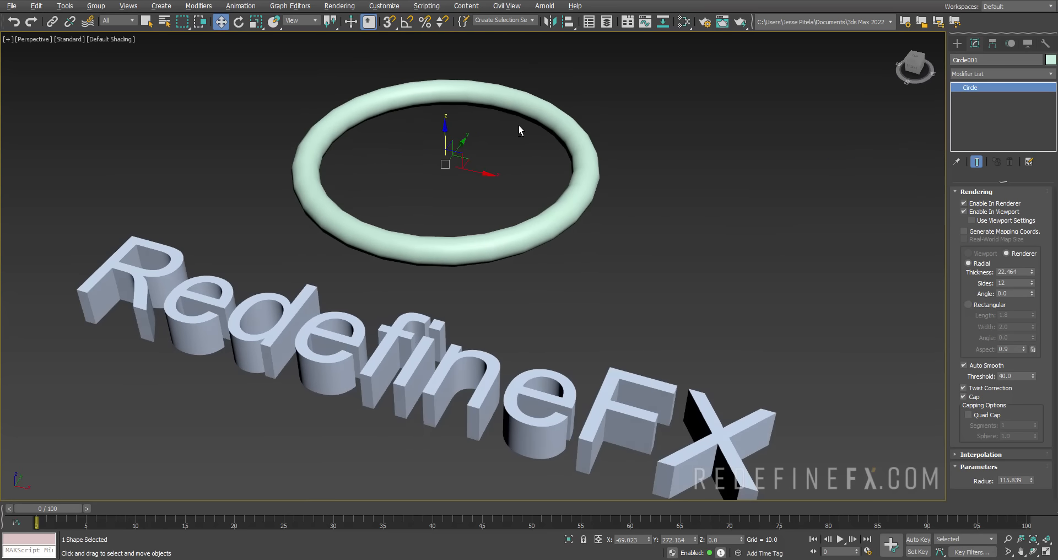
alt+middle_drag(531, 175, 563, 192)
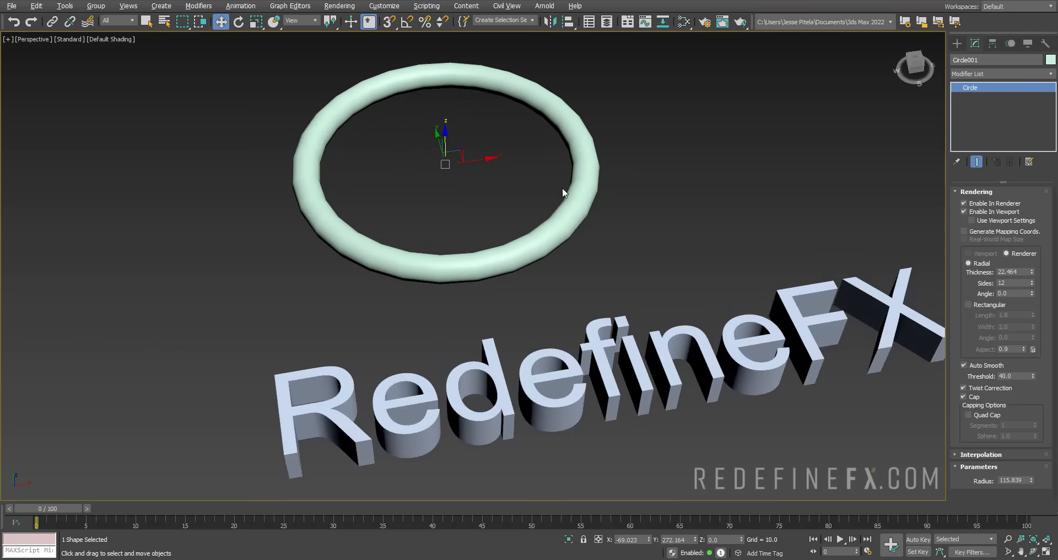
Disable the circle's thickness in the viewport and open the conversion options for its base shape.
click(964, 211)
right_click(974, 92)
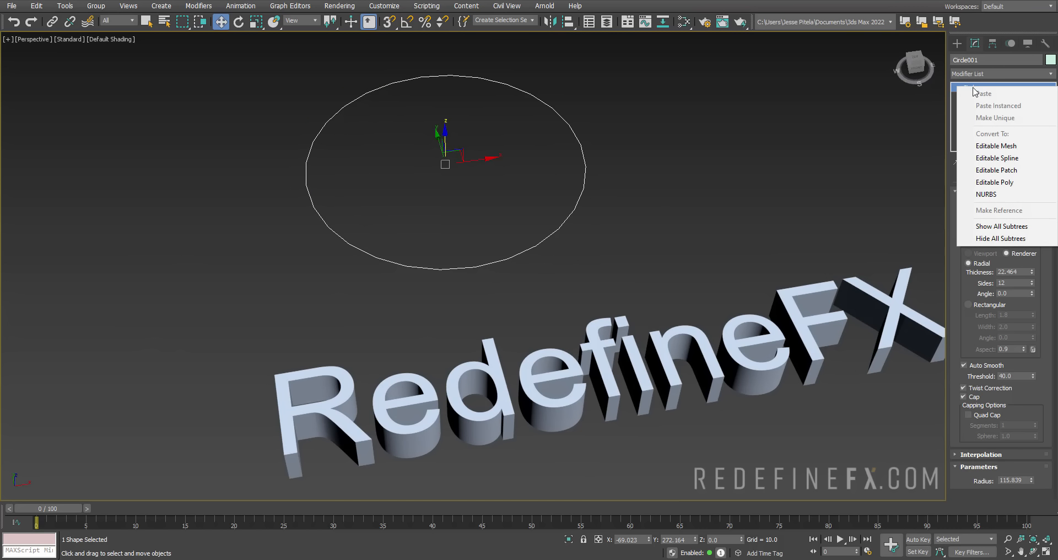
Convert the circle above the text to an Editable Spline and enter its vertex level.
click(995, 157)
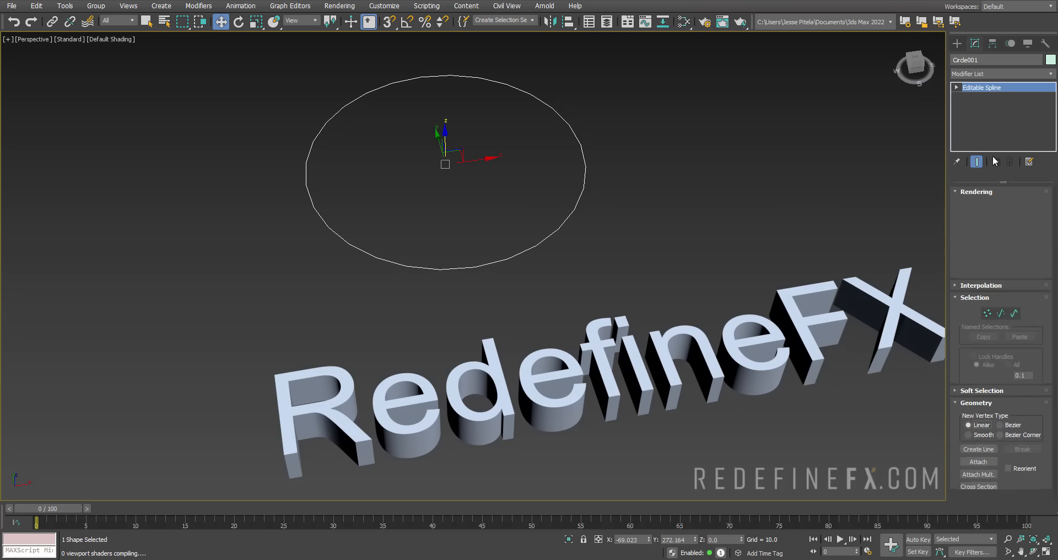
click(957, 87)
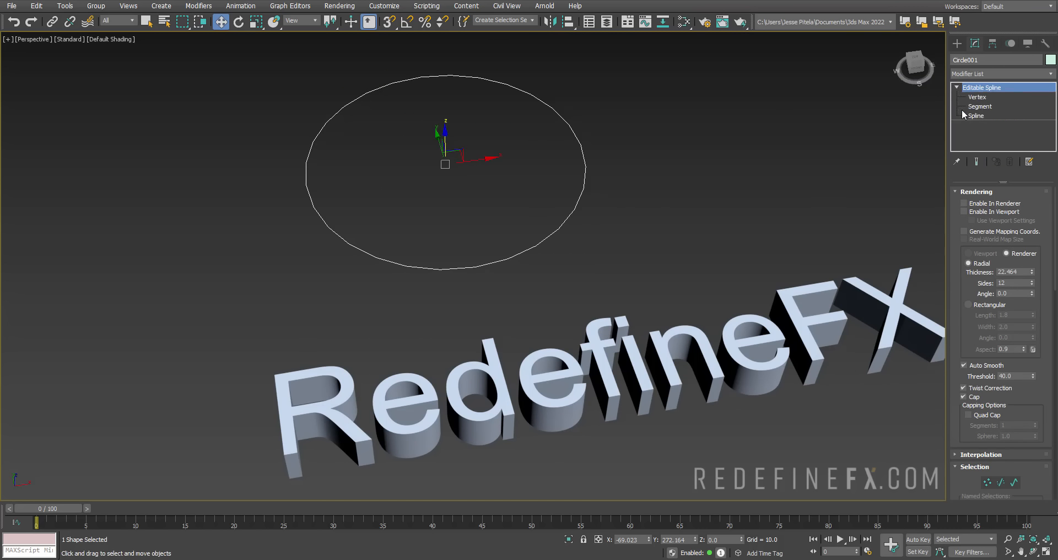
click(977, 97)
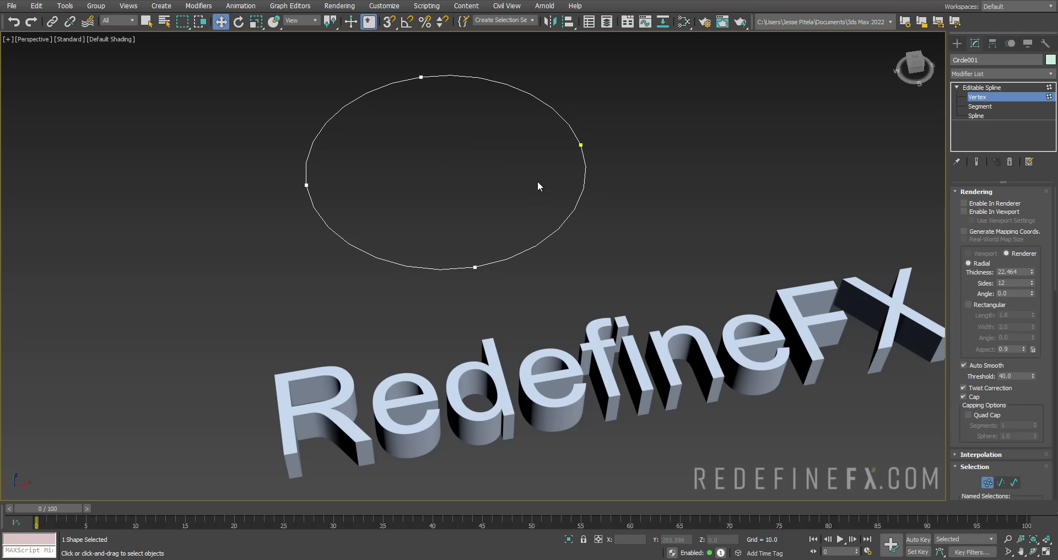
Stretch the circle into an oval by moving its right and left vertices outward along X, the left one to about -265.6.
click(581, 145)
alt+middle_drag(627, 138, 602, 222)
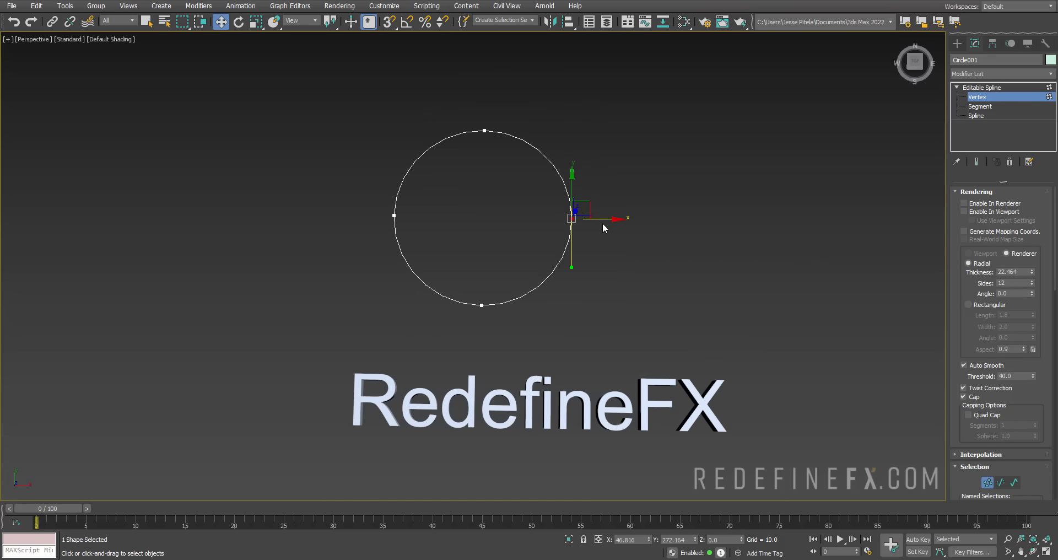
drag(603, 220, 653, 218)
drag(455, 198, 354, 246)
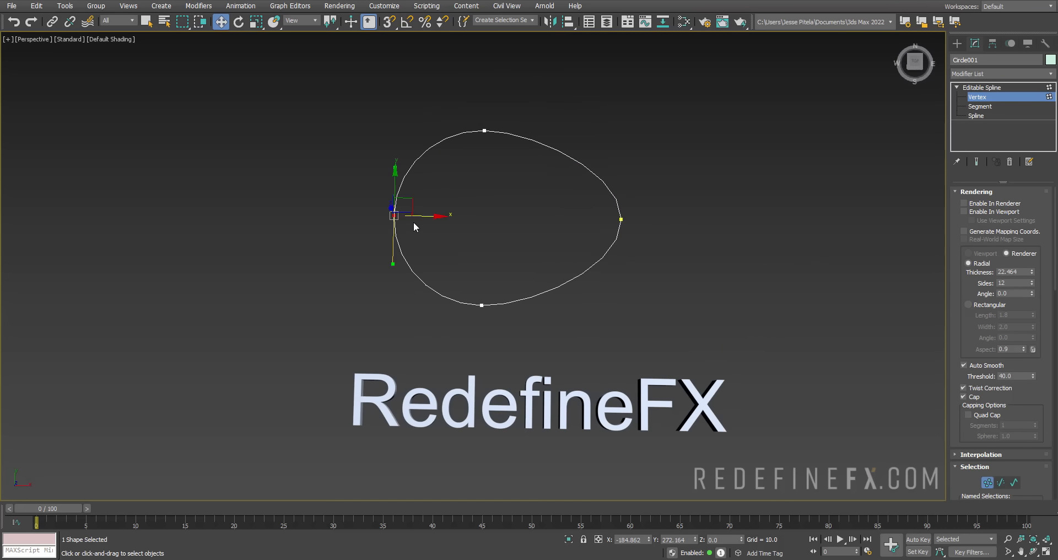
drag(414, 222, 352, 226)
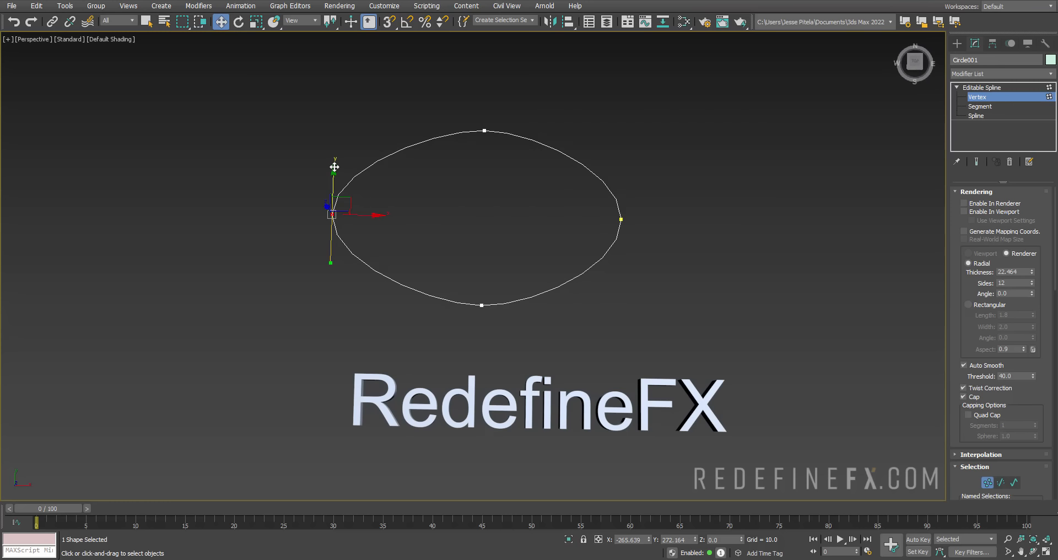
Change the oval's left vertex to the Corner type.
click(334, 168)
click(332, 215)
drag(335, 167, 343, 138)
right_click(331, 215)
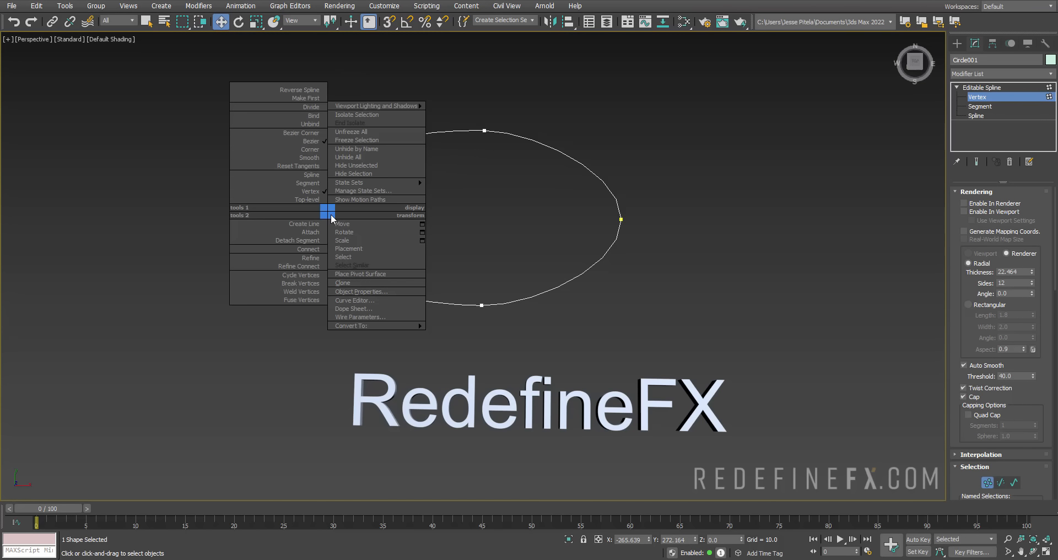
click(313, 149)
Round off the oval's left vertex with the Smooth type and move it inward along X to about -248.2.
scroll(331, 211, up, 8)
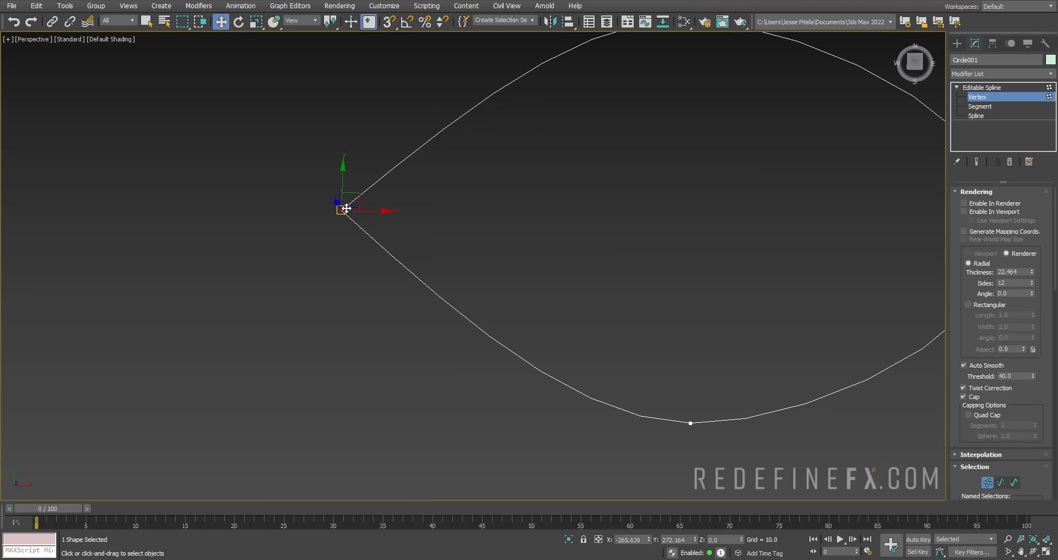
right_click(342, 210)
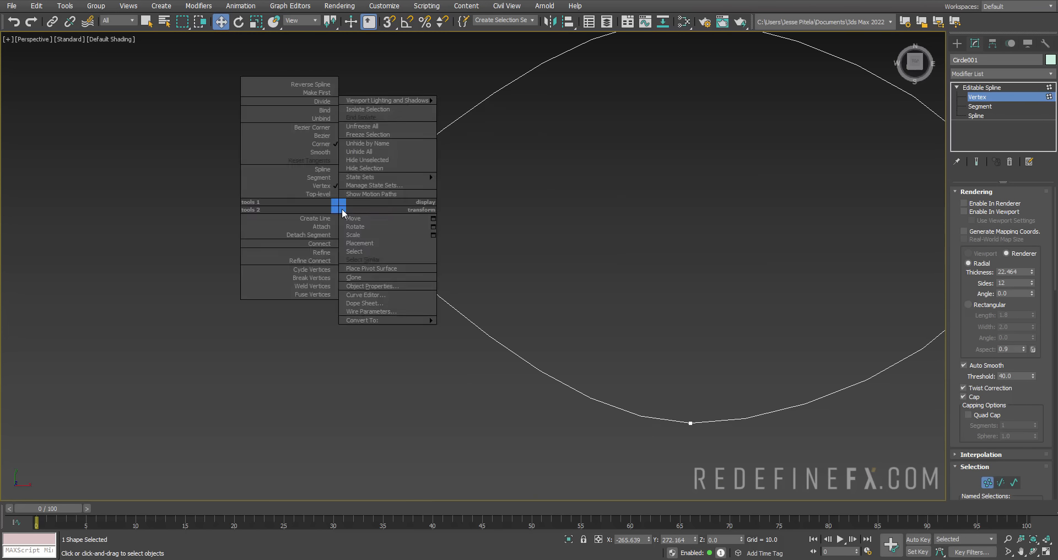
click(319, 159)
drag(368, 212, 400, 212)
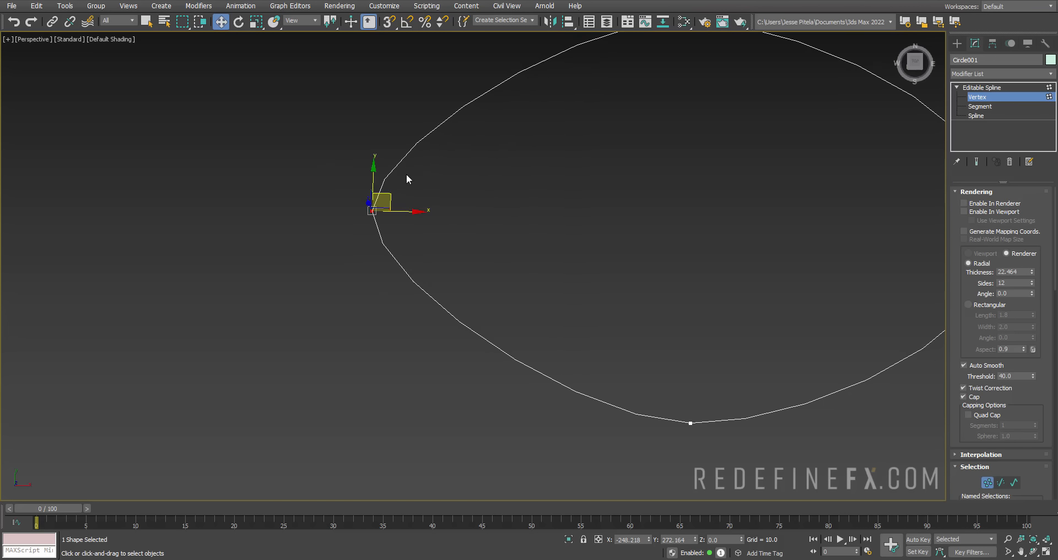
scroll(441, 145, down, 5)
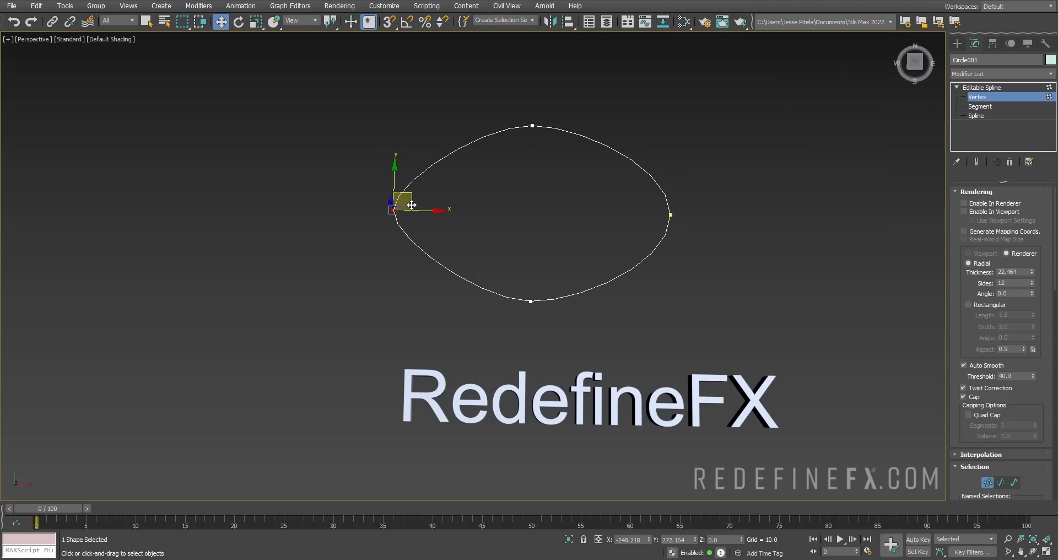
click(316, 174)
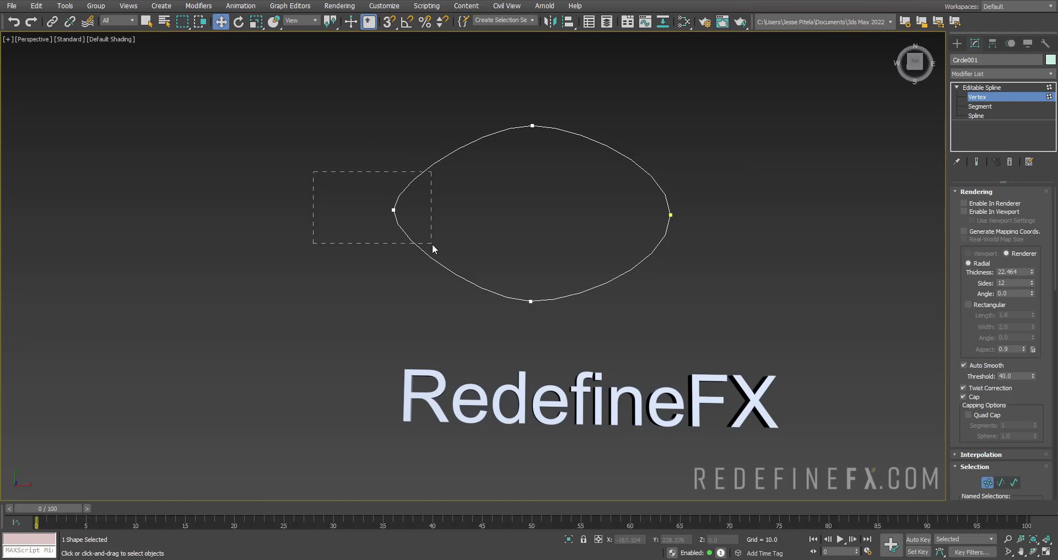
drag(432, 244, 426, 245)
Select the oval's upper-right segment at the segment level.
click(980, 107)
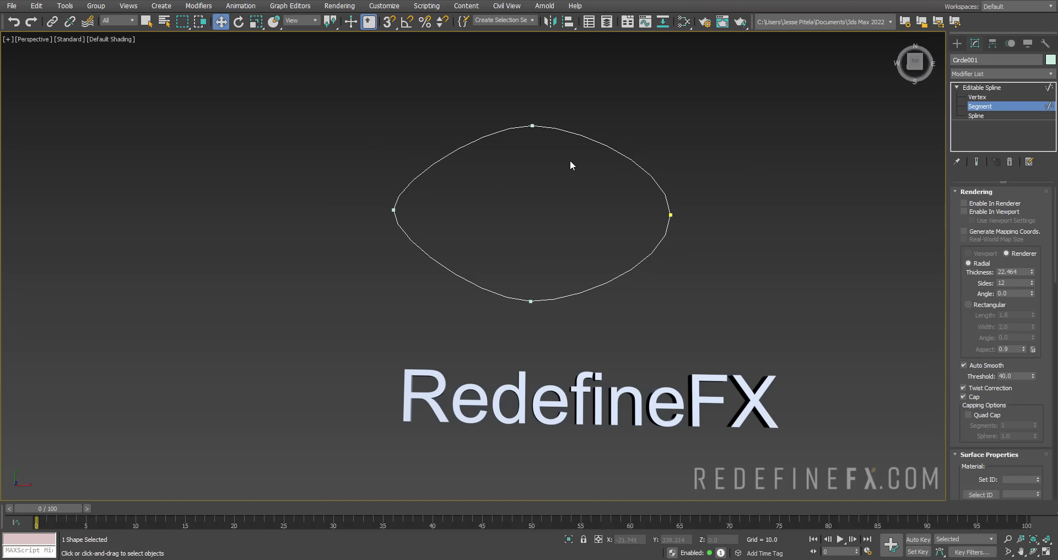
click(579, 132)
alt+middle_drag(579, 135, 633, 134)
mouse_move(626, 164)
mouse_down()
mouse_move(676, 156)
mouse_move(611, 159)
mouse_up()
middle_drag(611, 159, 561, 257)
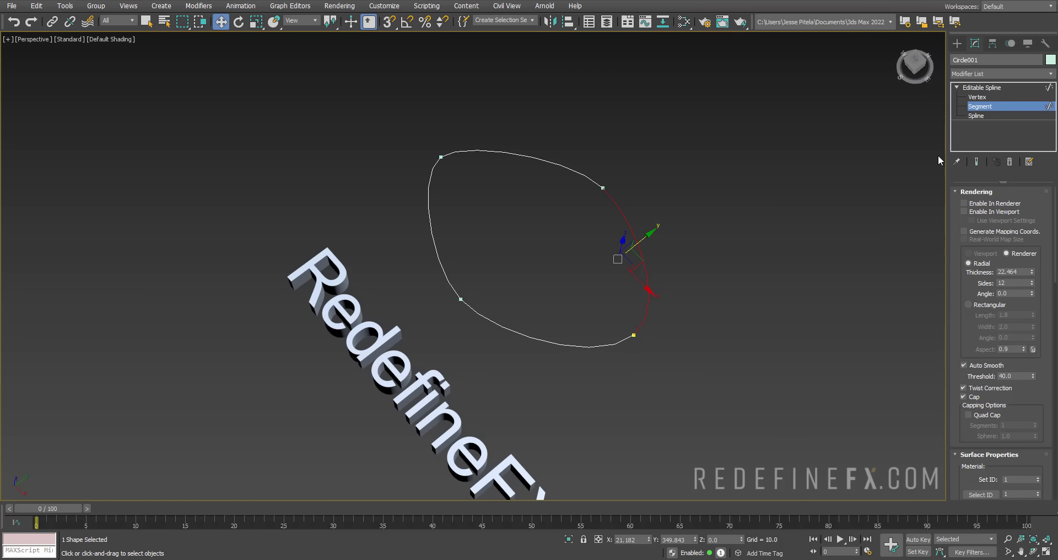
Select the entire oval at the spline level, shift it along X, and undo the move.
click(976, 116)
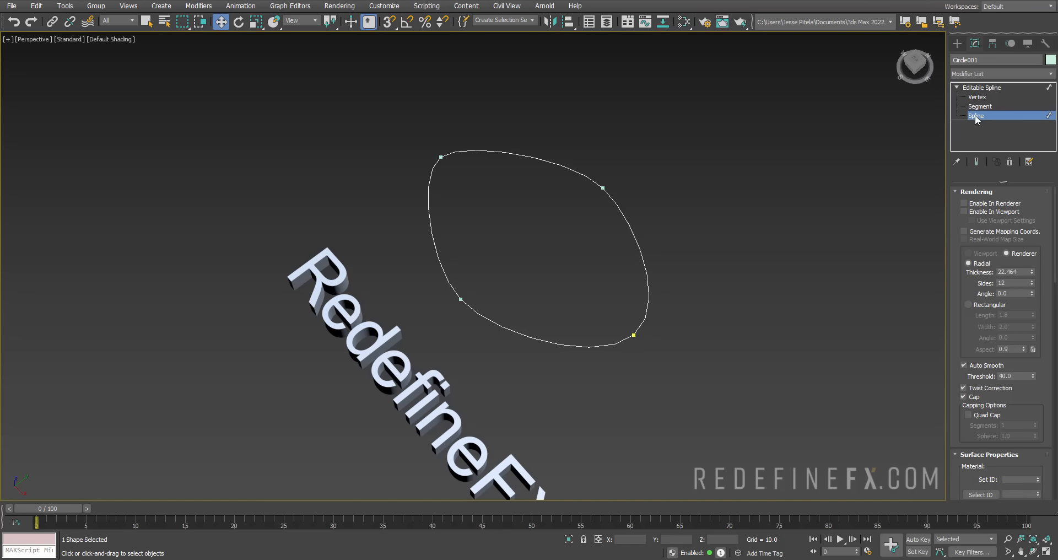
click(638, 325)
drag(562, 270, 639, 341)
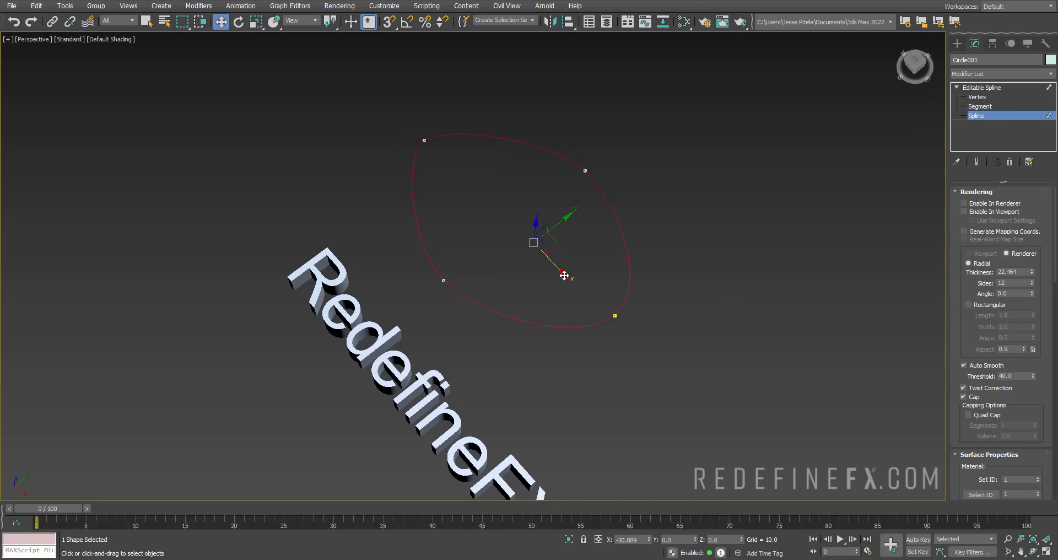
drag(565, 275, 567, 272)
key(ctrl+z)
alt+middle_drag(554, 263, 697, 244)
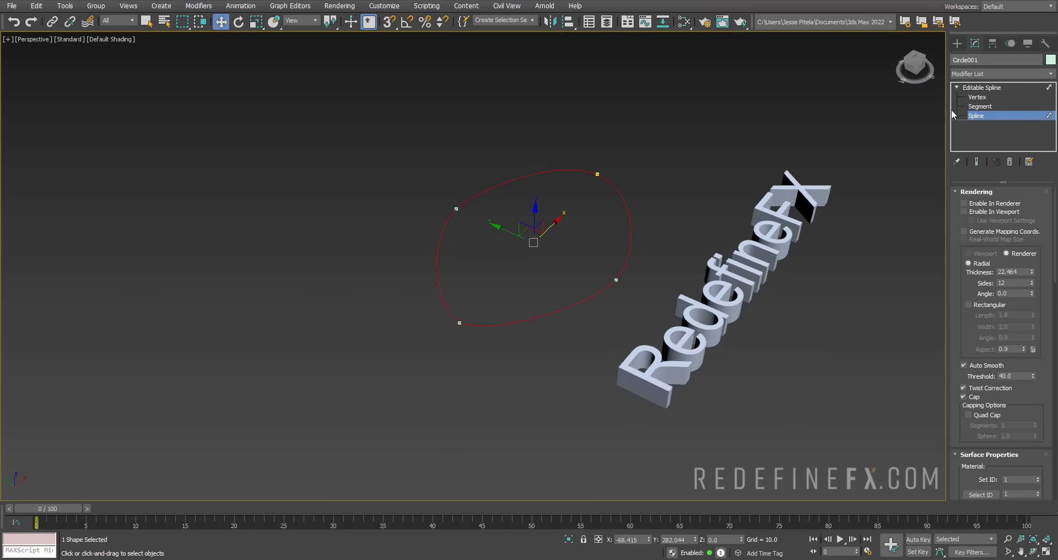
Return to the Editable Spline's object level and examine the oval's faceted curve up close.
click(974, 107)
click(970, 97)
click(965, 88)
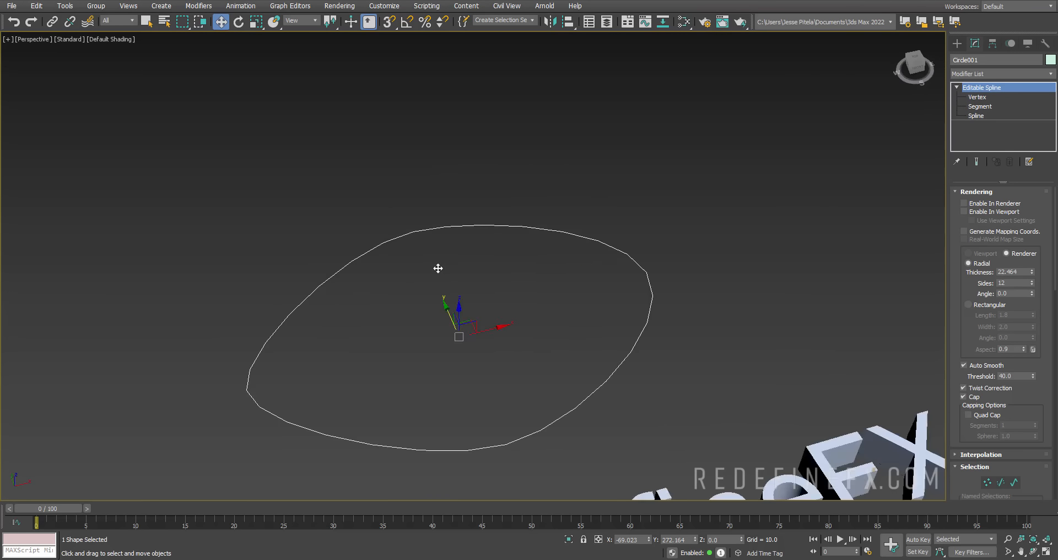
scroll(438, 268, down, 5)
scroll(380, 267, up, 10)
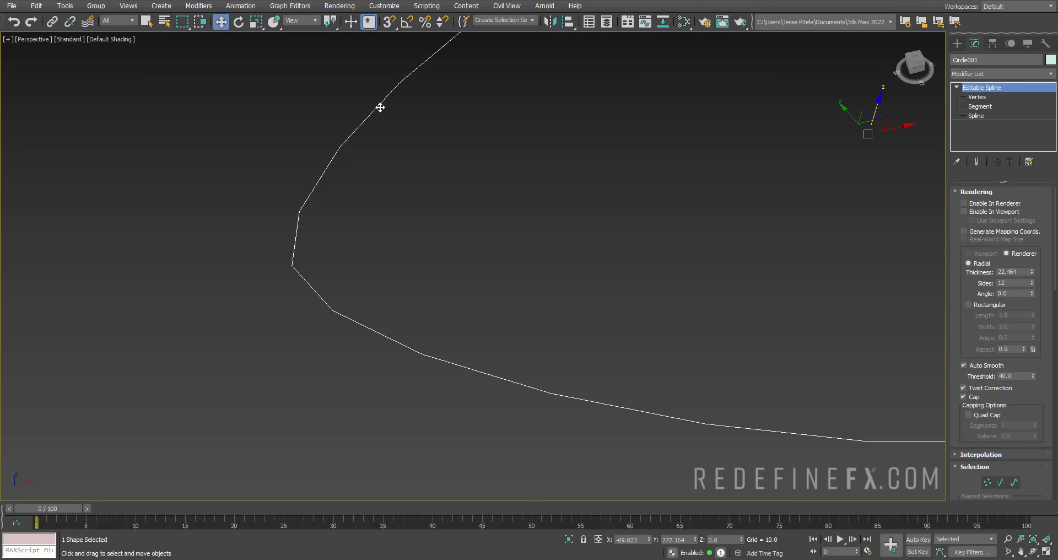
scroll(543, 243, down, 5)
Draw a second circle with a radius of about 81.5 to the right of the oval.
click(957, 43)
click(984, 142)
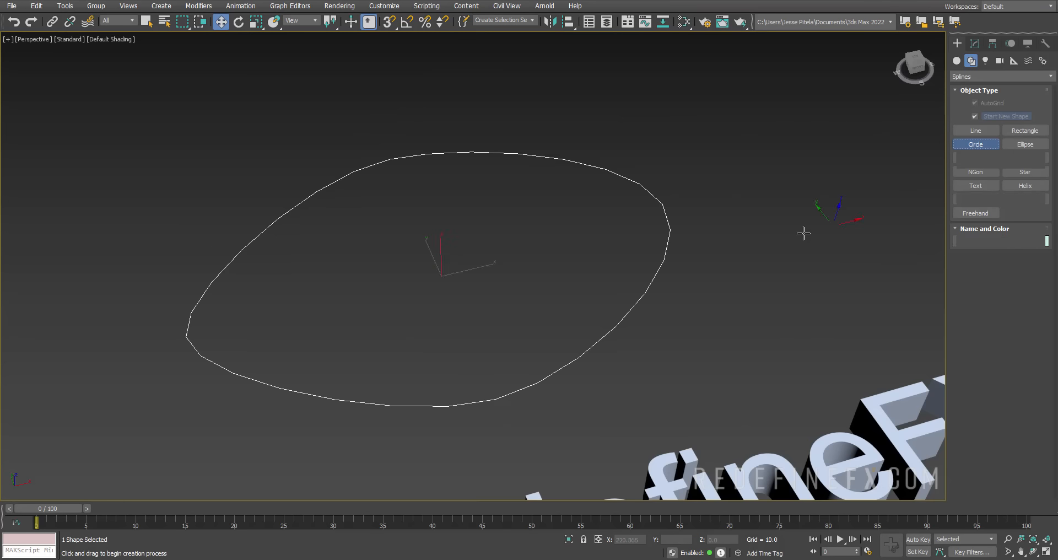
middle_drag(803, 233, 646, 234)
drag(724, 161, 773, 229)
Set the second circle's interpolation steps to 24.
click(974, 43)
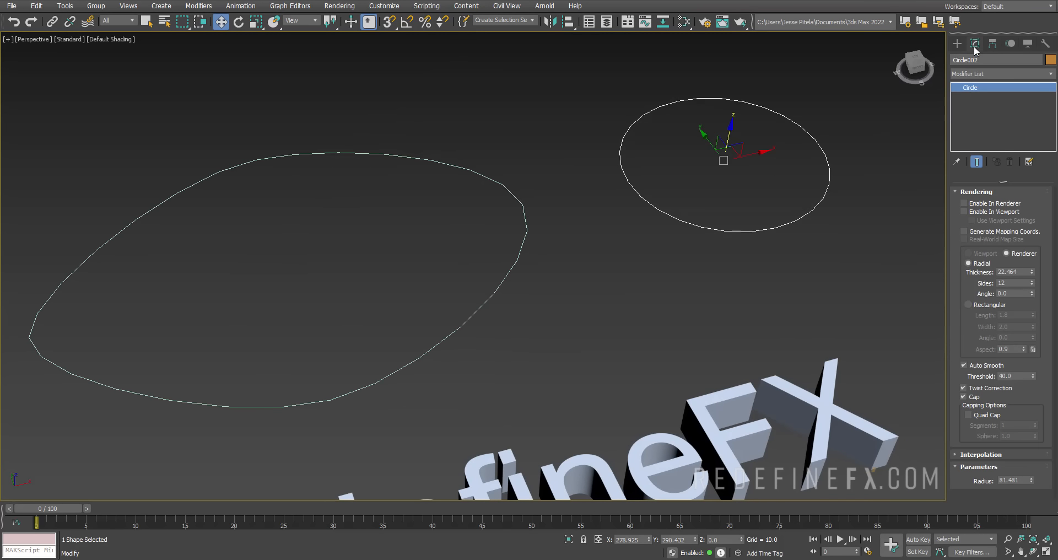
click(983, 454)
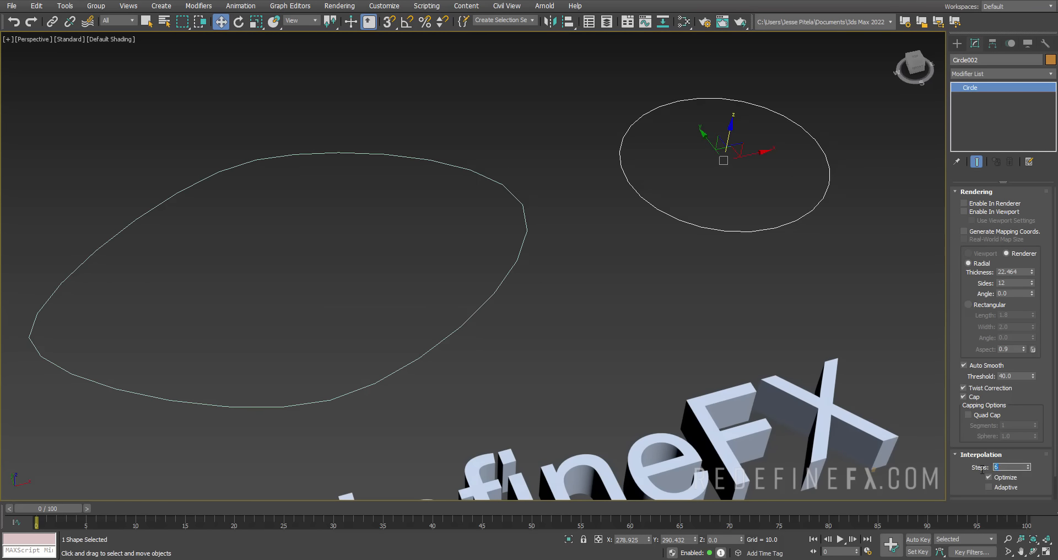
text(24)
key(Return)
key(z)
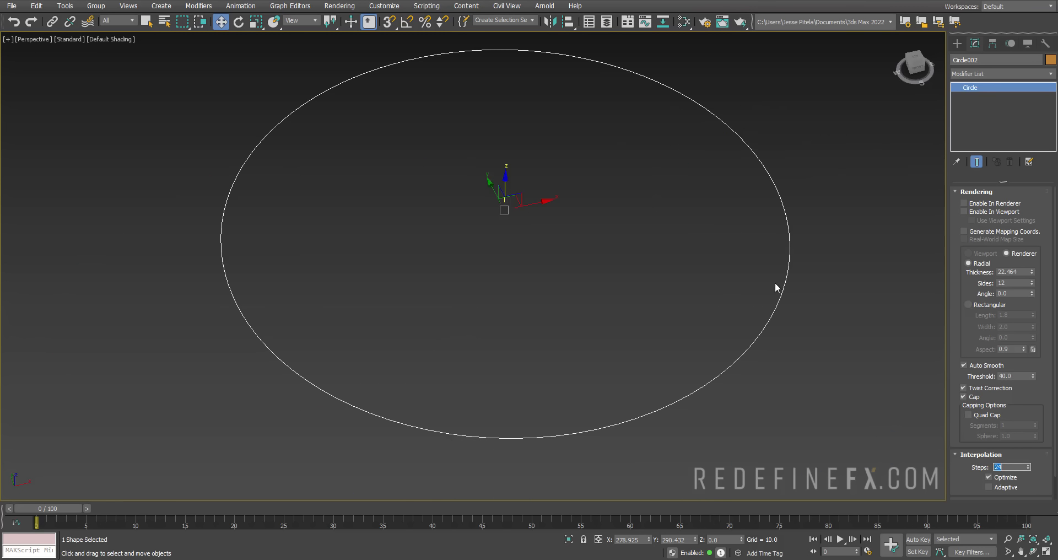
Convert the second circle to an Editable Spline and enter its vertex level.
right_click(960, 87)
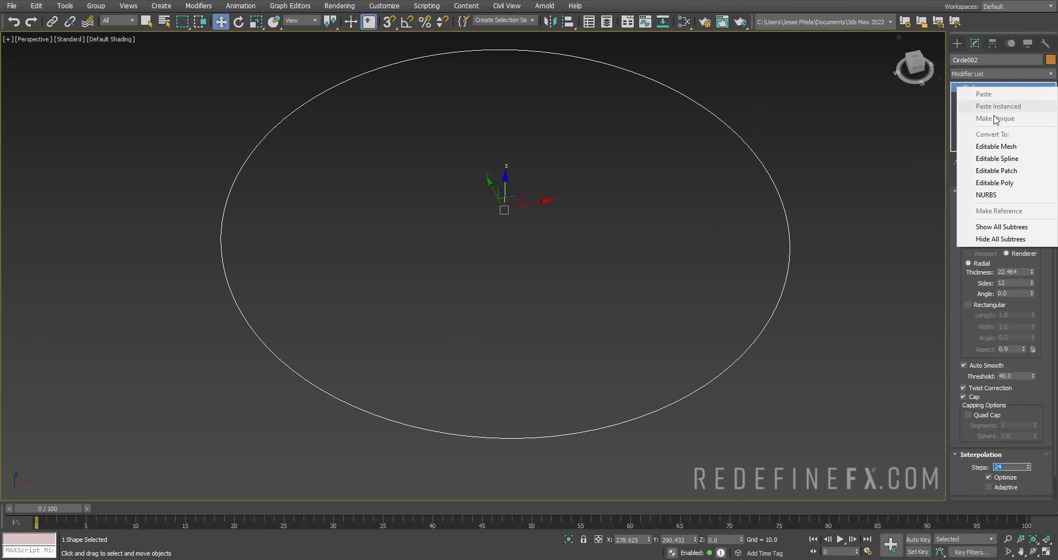
click(1002, 159)
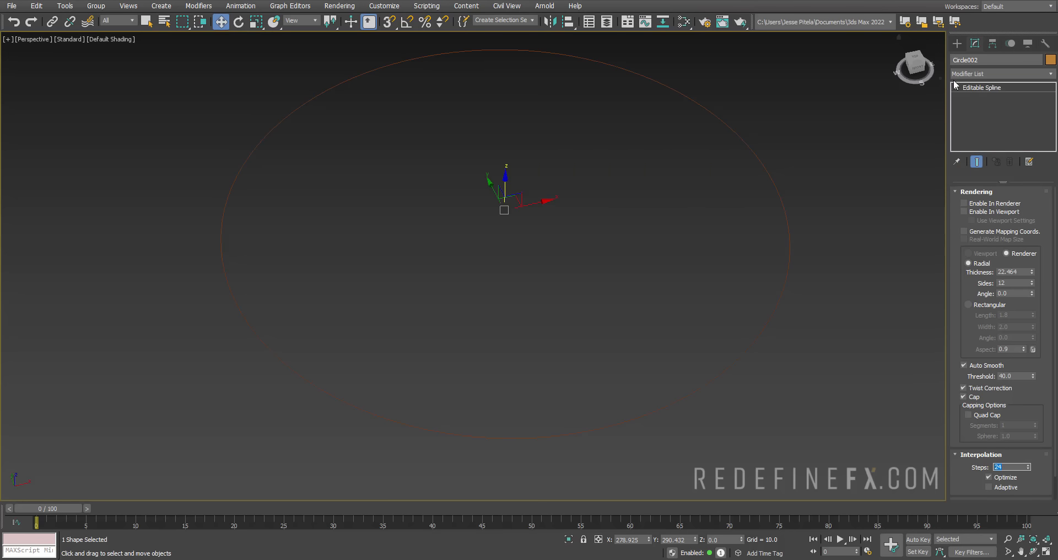
click(977, 97)
Move the second circle's right vertex outward along X to about 397.4 and compare its smoothness with the oval.
scroll(794, 129, down, 5)
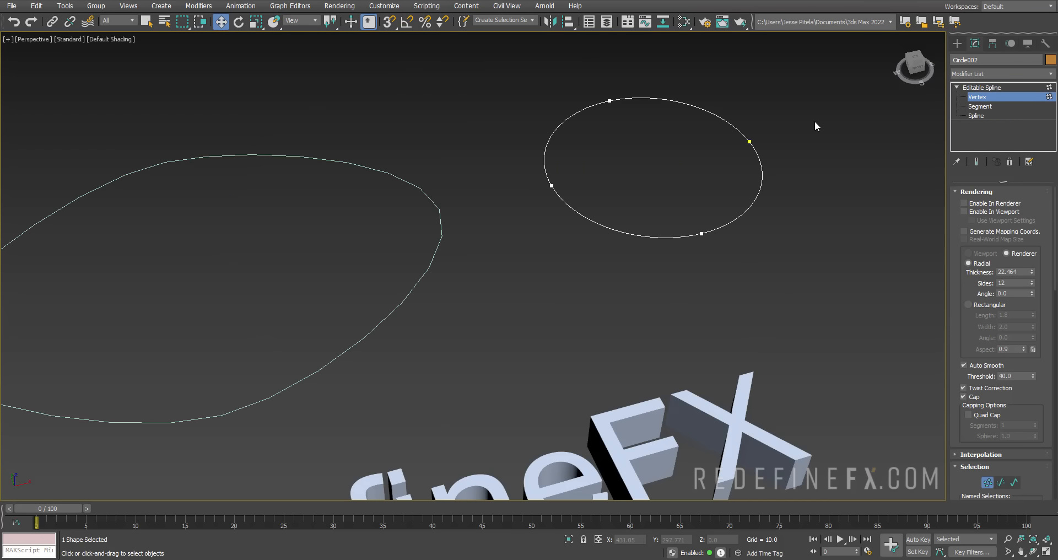
middle_drag(812, 110, 704, 207)
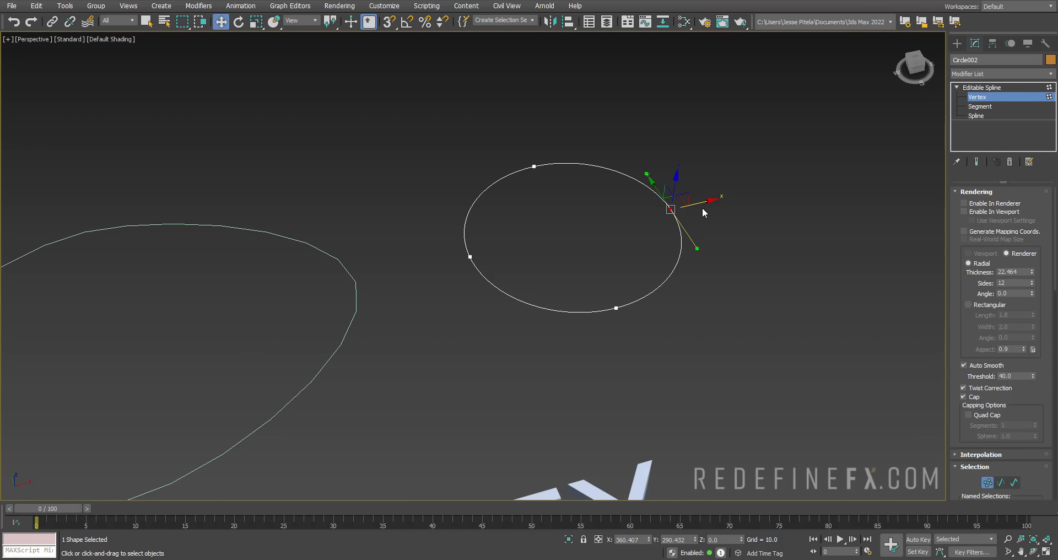
click(671, 210)
drag(686, 208, 728, 194)
alt+middle_drag(727, 193, 686, 252)
middle_drag(663, 109, 670, 200)
scroll(433, 212, up, 6)
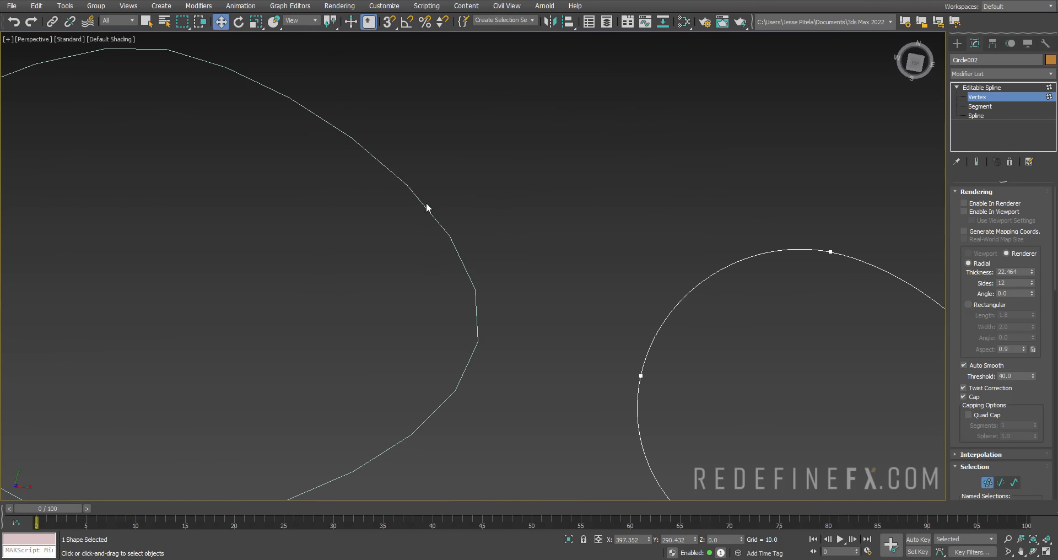
scroll(637, 200, down, 6)
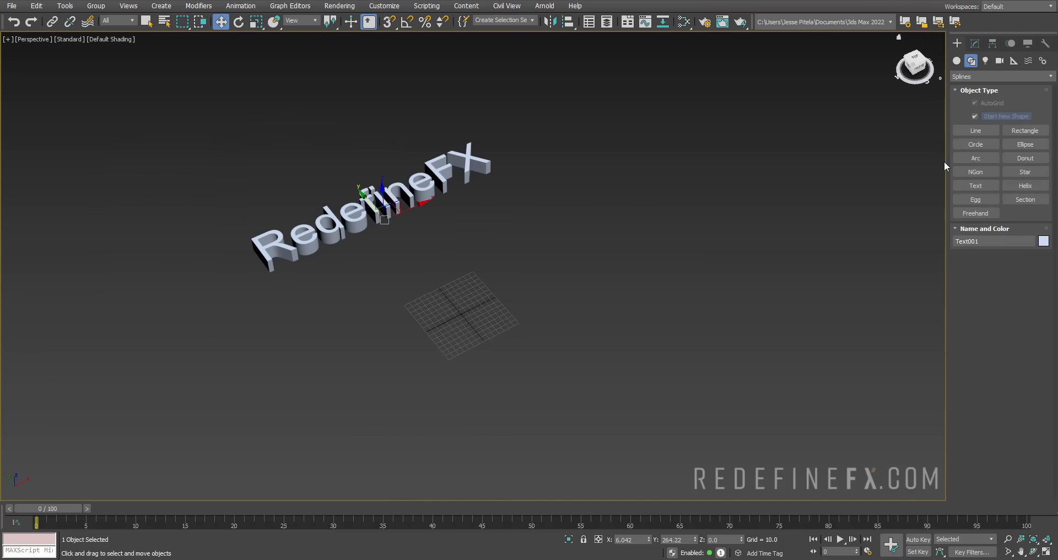
Draw a circle around the grid and create a small sphere to its right.
drag(469, 315, 549, 391)
right_click(702, 316)
click(956, 61)
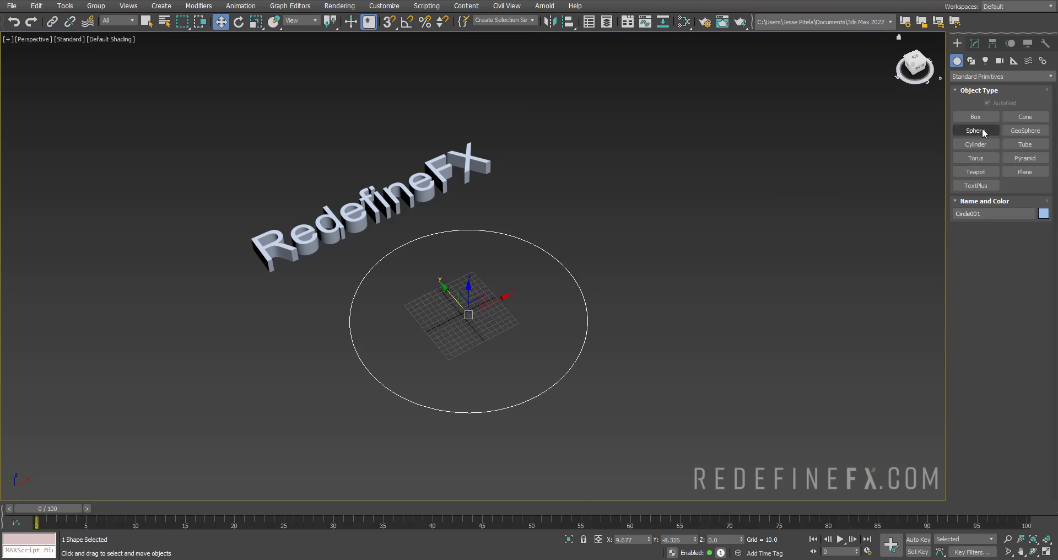
click(978, 130)
drag(638, 315, 655, 330)
right_click(655, 329)
middle_drag(612, 326, 651, 312)
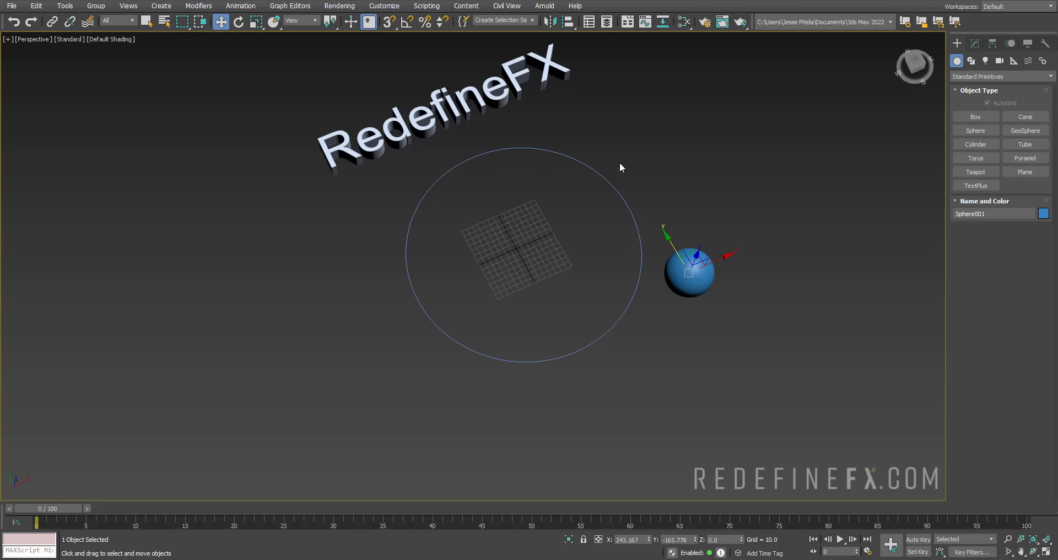
Select the sphere and bring up its motion parameters, followed by its hierarchy pivot settings.
click(753, 378)
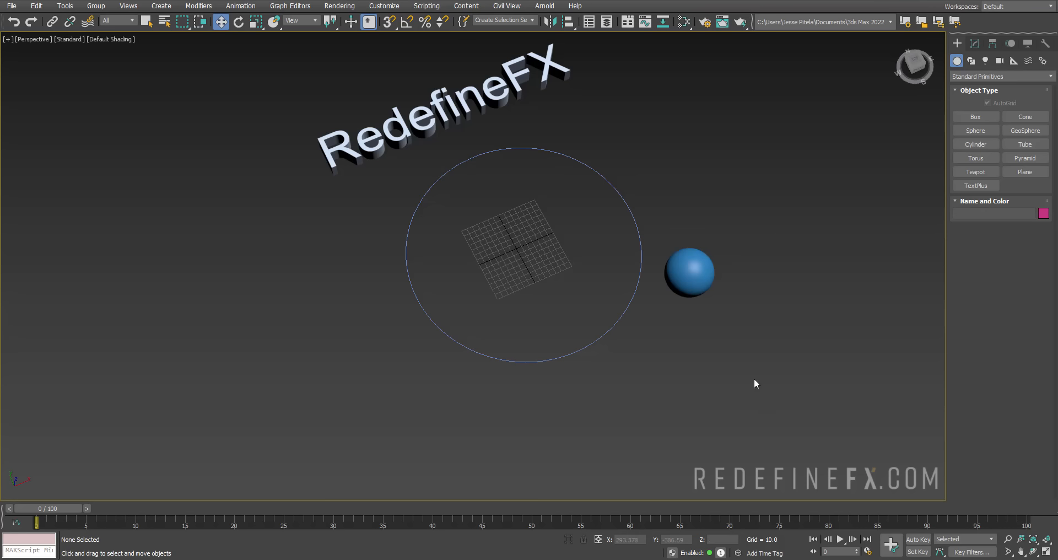
click(693, 289)
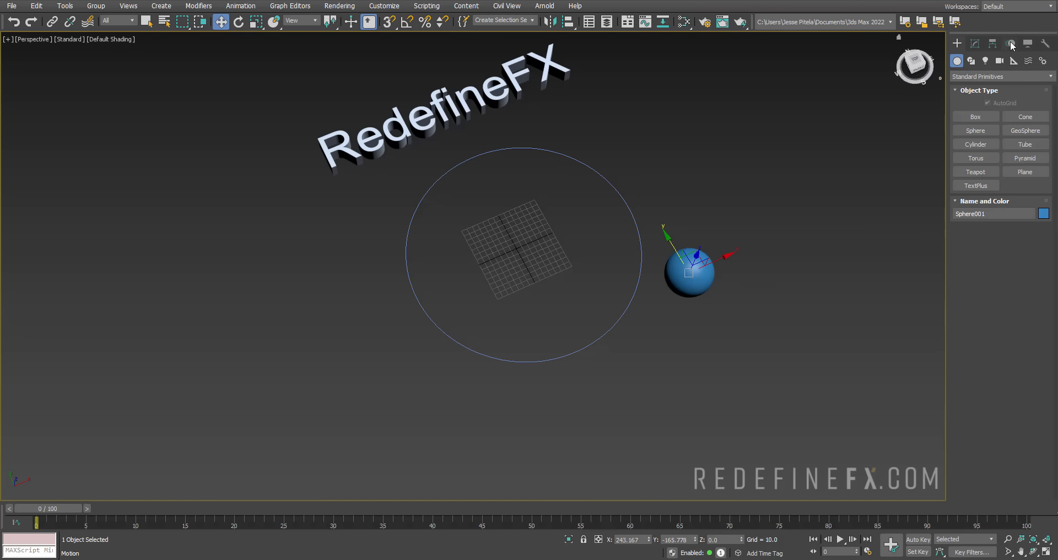
click(1010, 42)
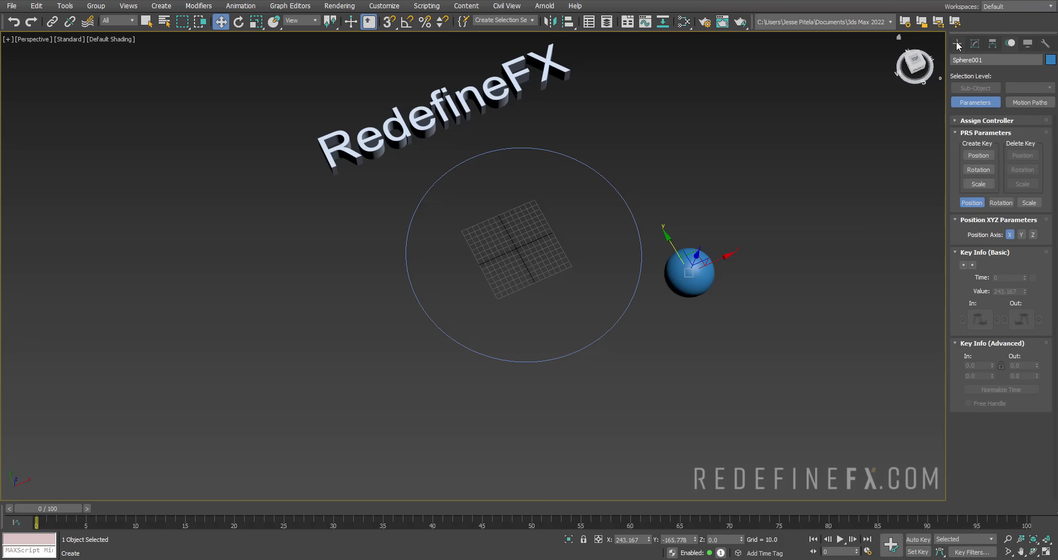
click(993, 44)
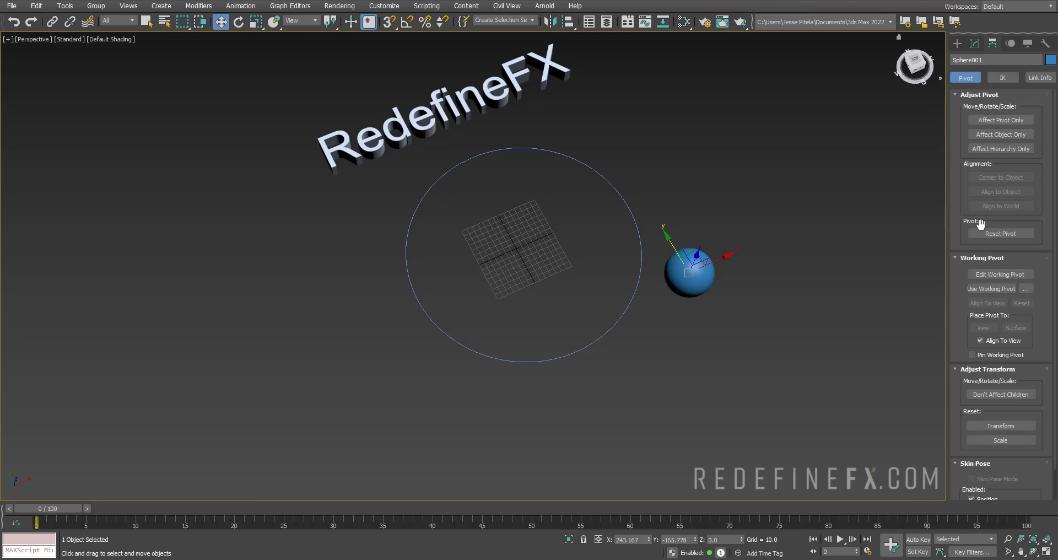
Assign a Path Constraint to the sphere's position controller in its motion parameters.
click(1010, 43)
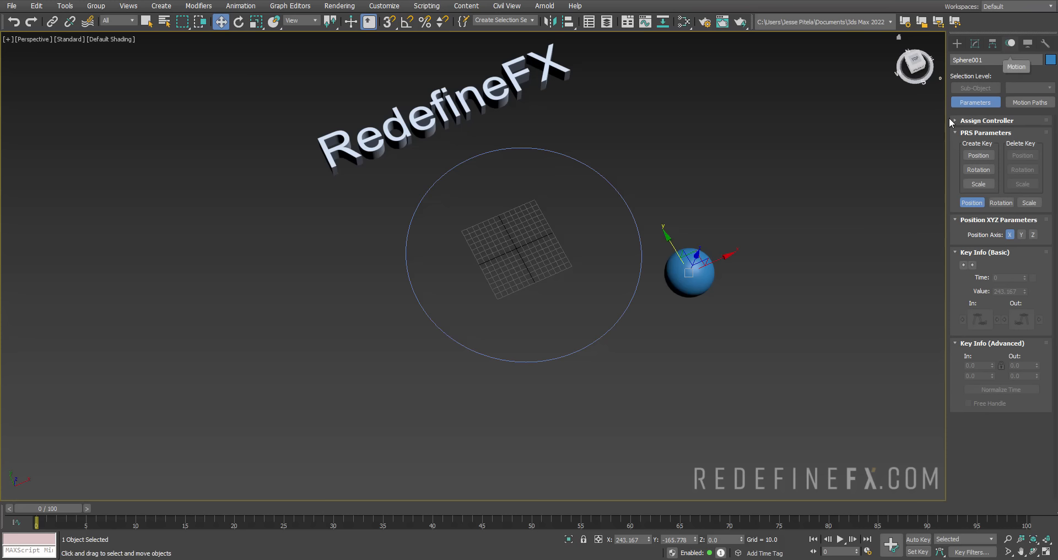
click(970, 120)
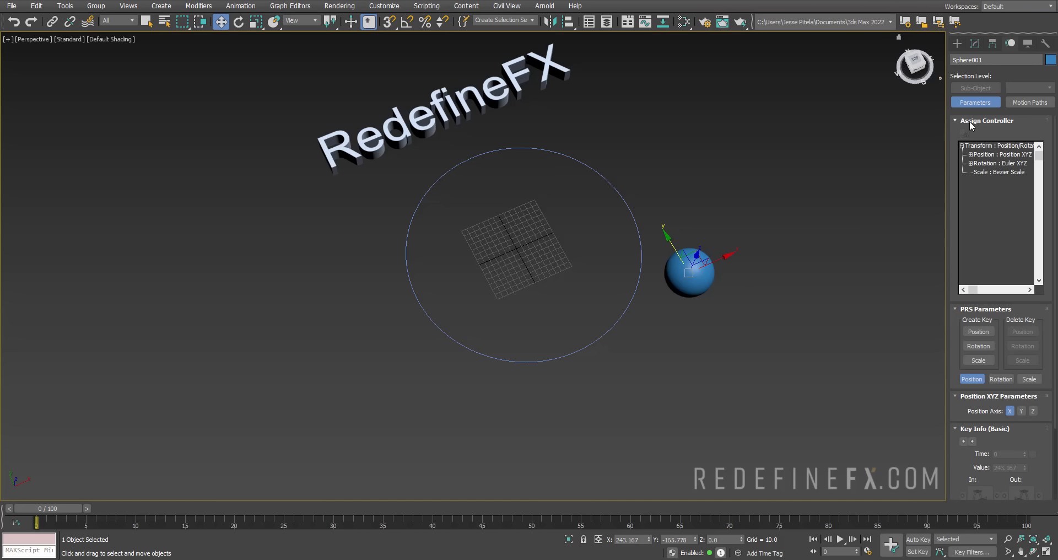
double_click(980, 155)
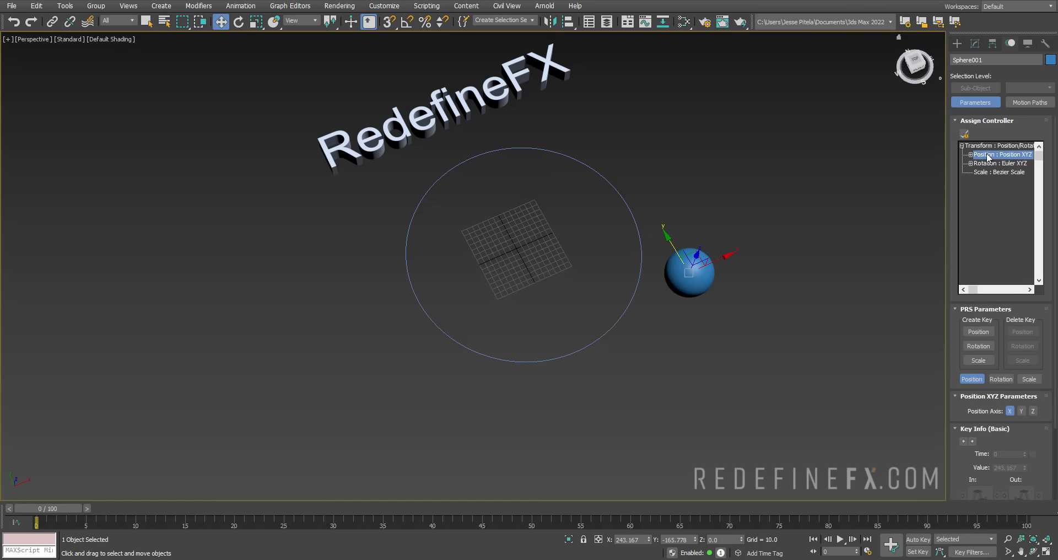
click(965, 135)
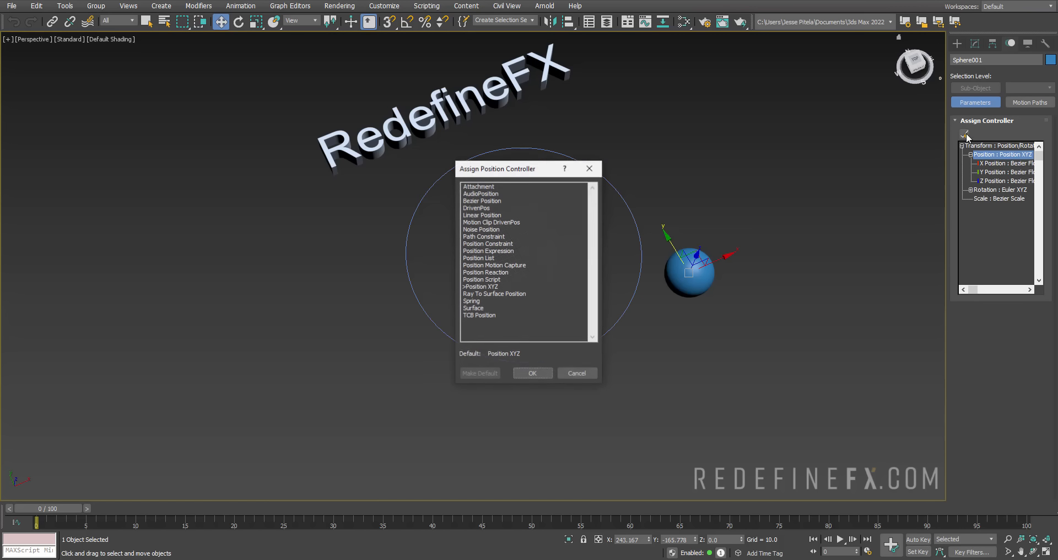
click(455, 229)
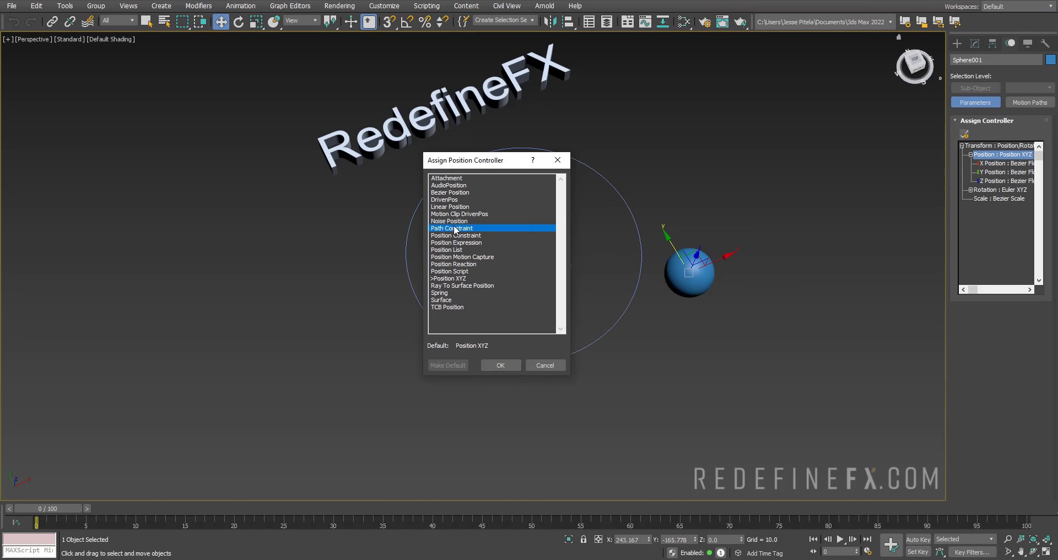
click(498, 365)
Add the circle around the grid as the path target of the sphere's Path Constraint.
scroll(964, 405, down, 5)
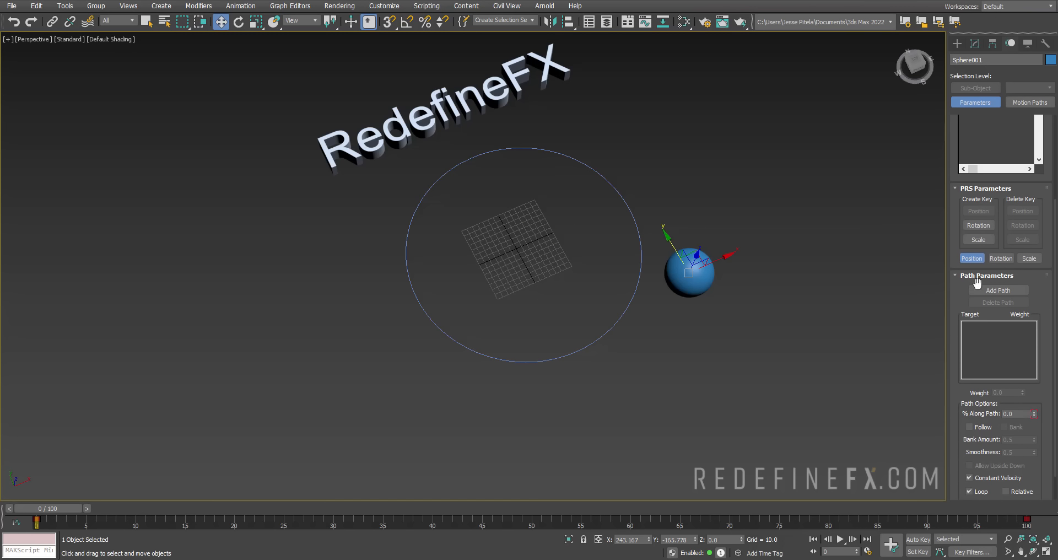
click(996, 290)
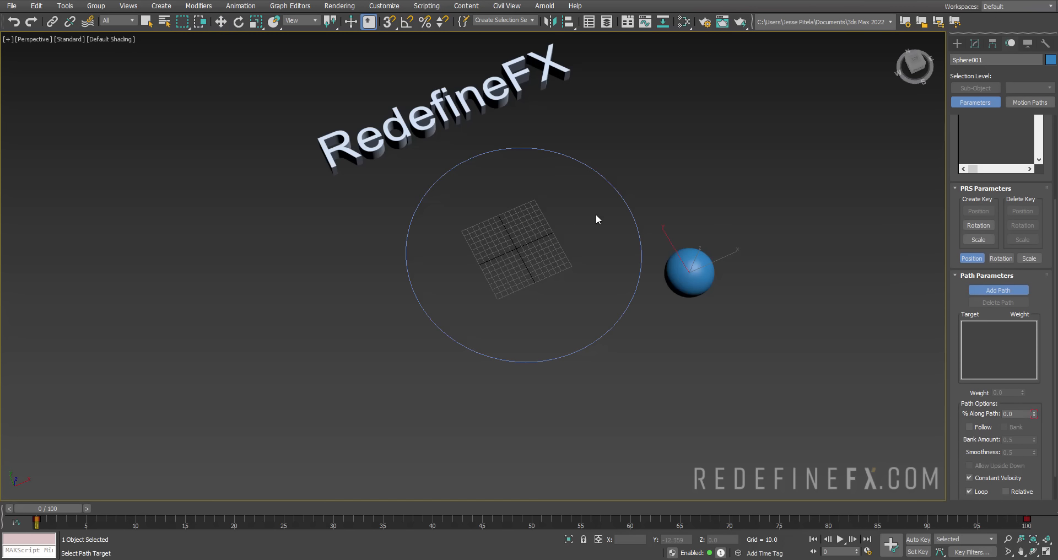
click(620, 190)
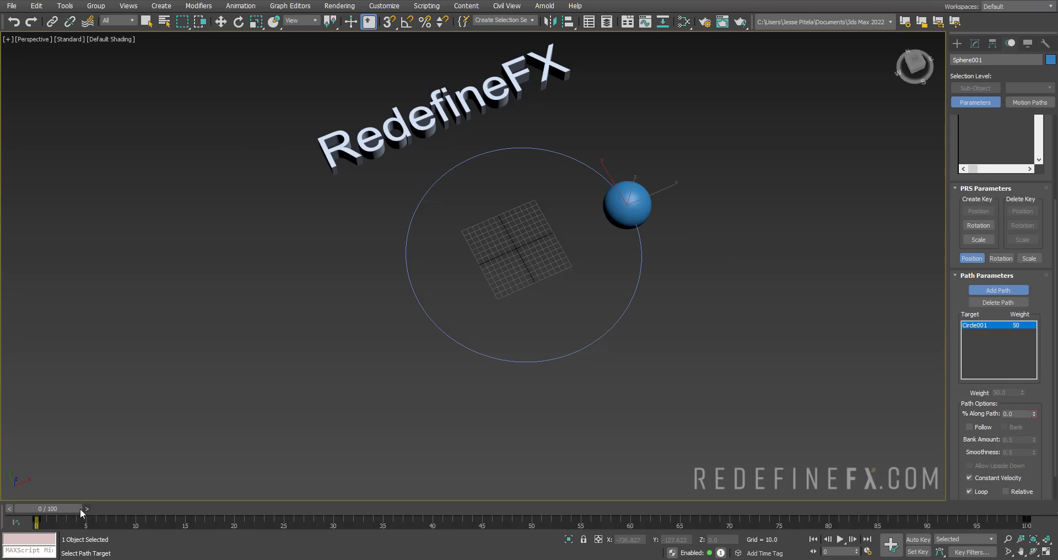
Scrub the animation to frame 100 and back to frame 83, and review the sphere's path parameters and assigned position controller.
drag(80, 508, 1039, 442)
click(998, 290)
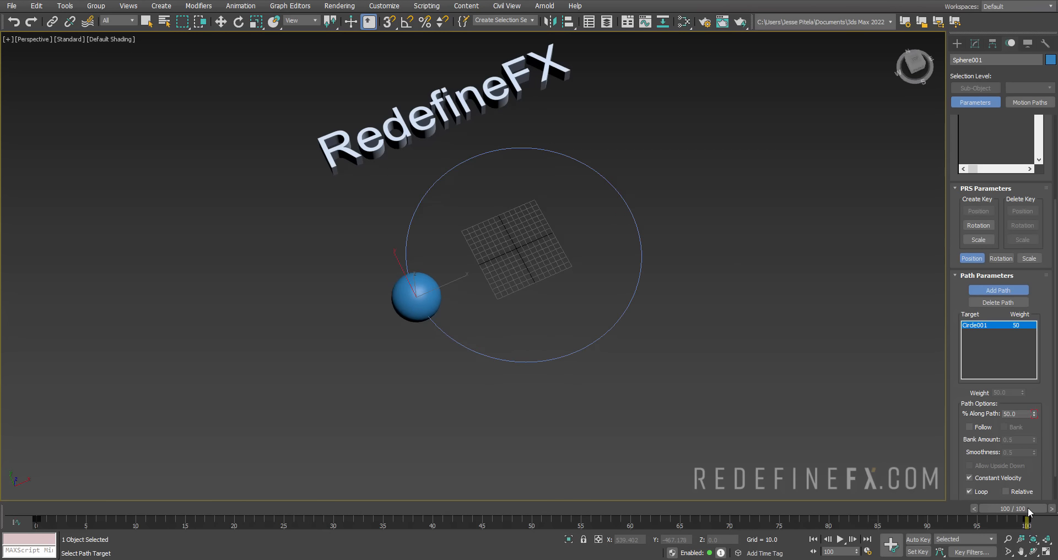
drag(1028, 507, 1019, 514)
drag(859, 511, 857, 449)
click(998, 290)
drag(1001, 369, 1002, 335)
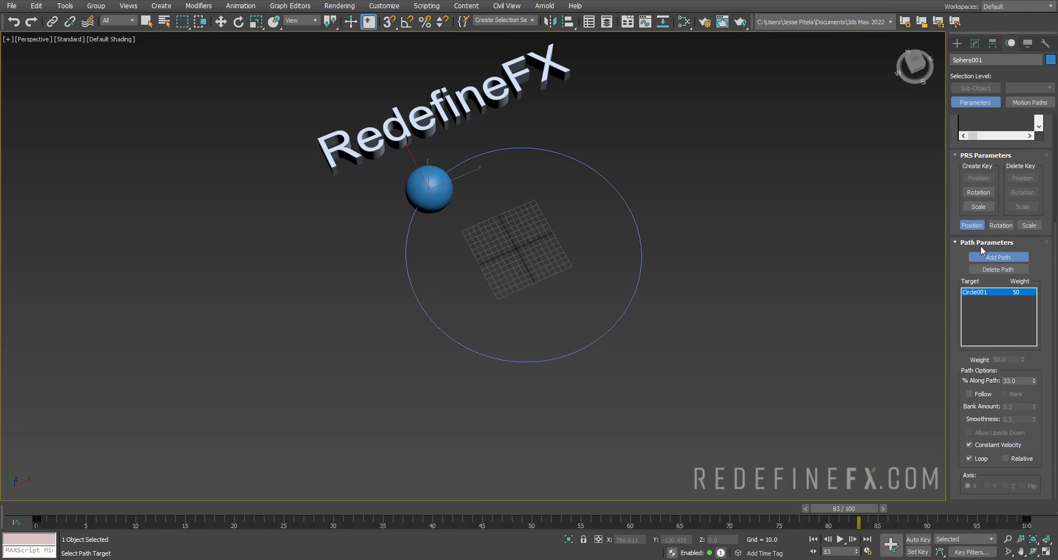
drag(980, 275, 980, 430)
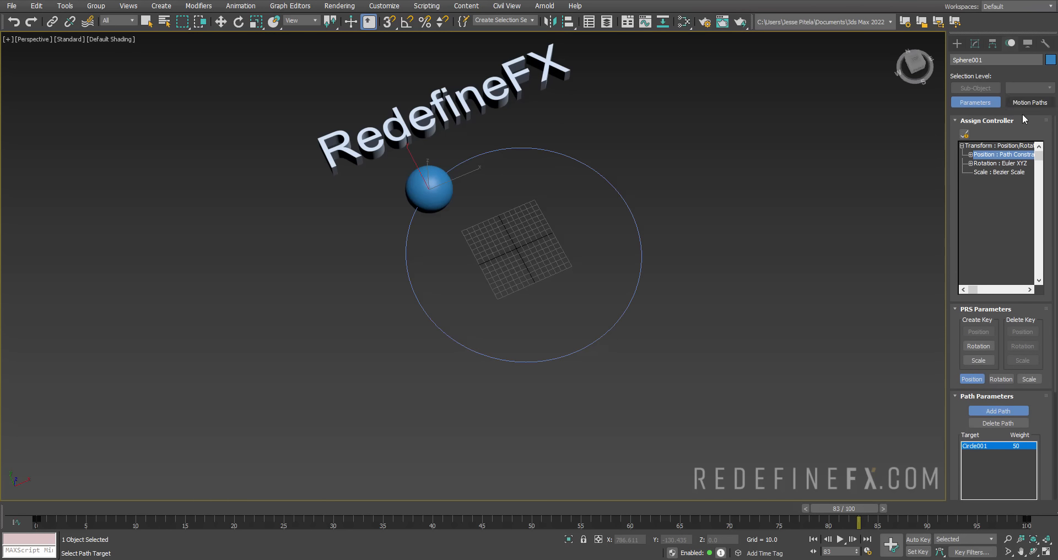
click(971, 155)
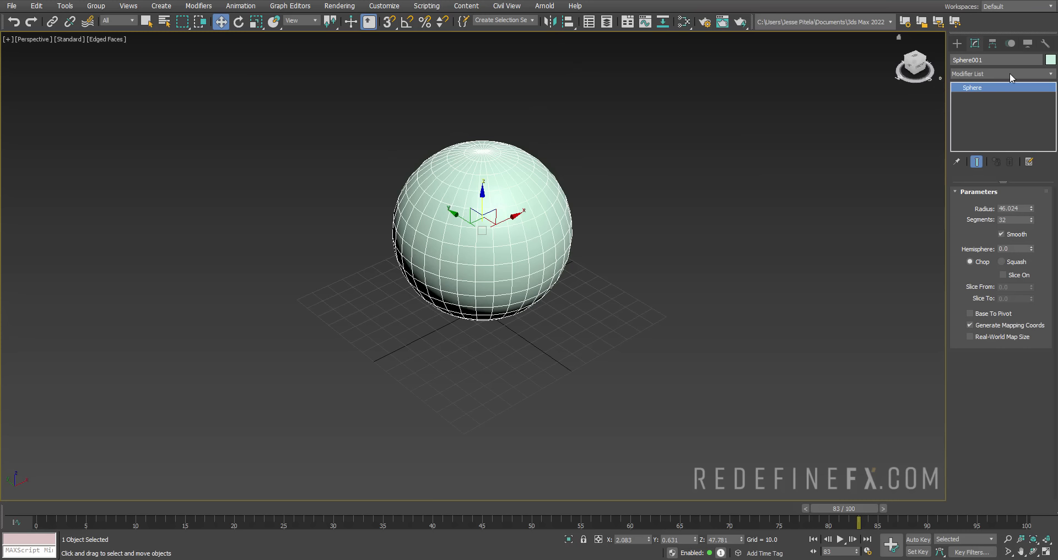
click(1050, 74)
scroll(987, 160, down, 4)
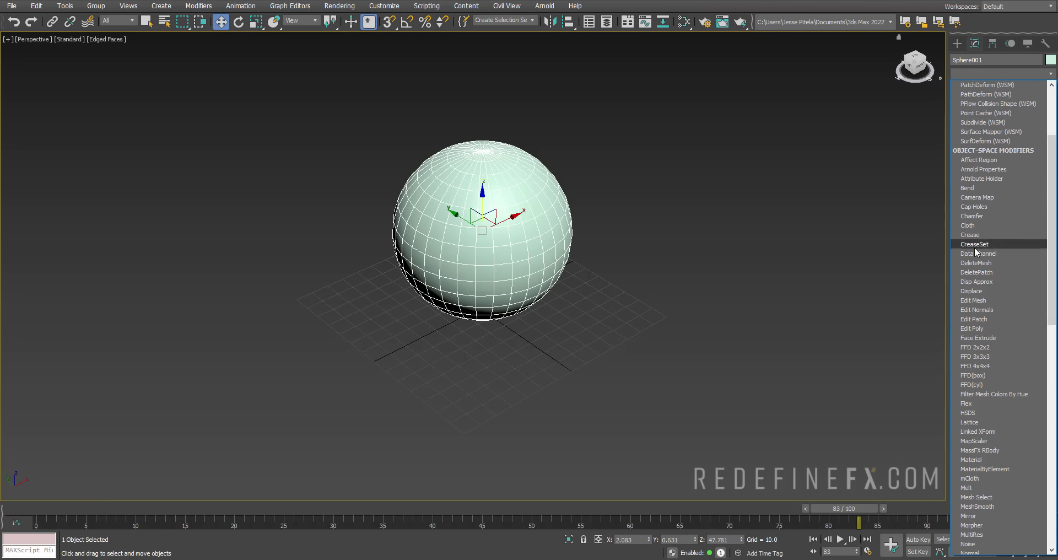
drag(1052, 310, 1039, 377)
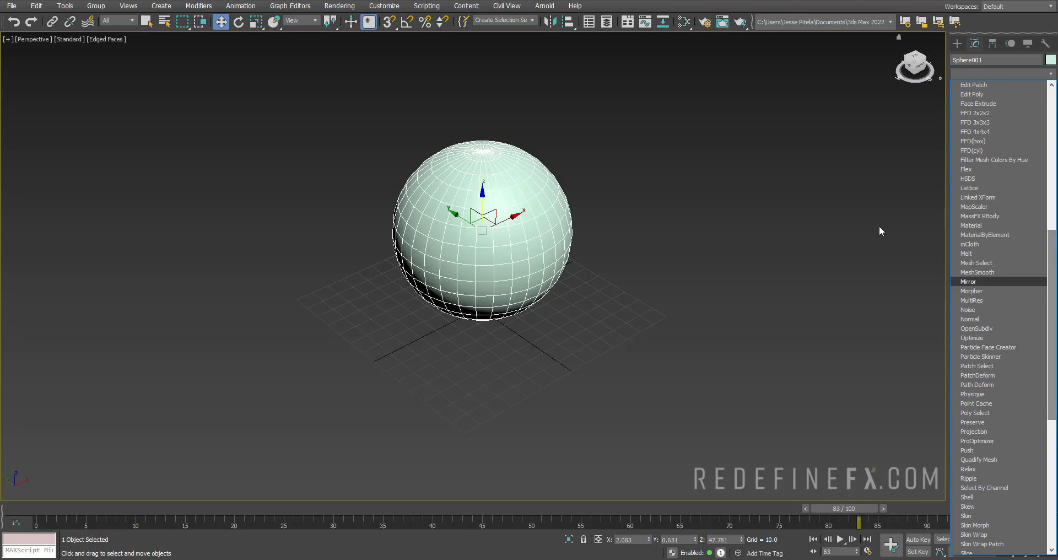
click(733, 204)
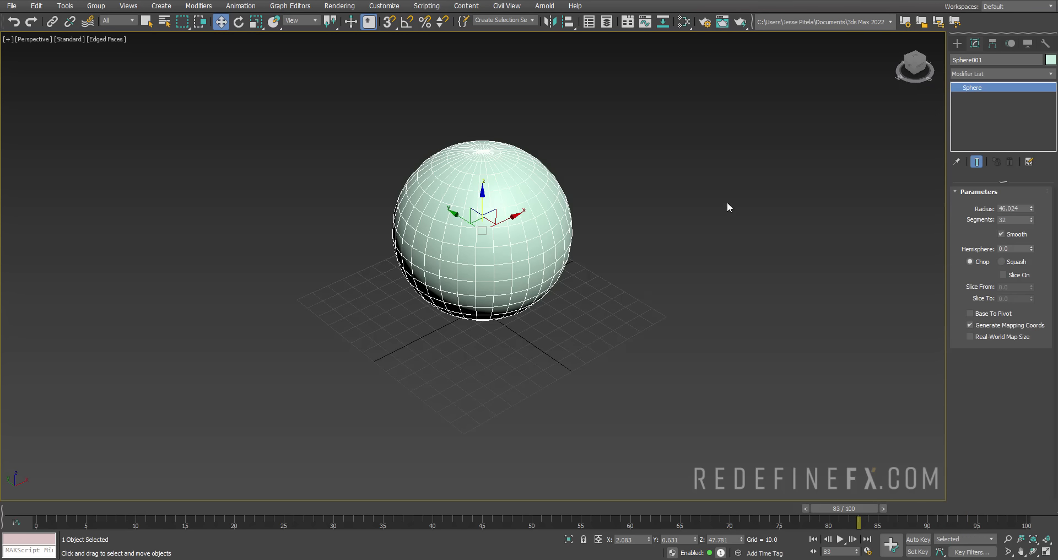
Add an Edit Poly modifier on top of the large sphere.
click(1052, 77)
drag(1051, 110, 1050, 172)
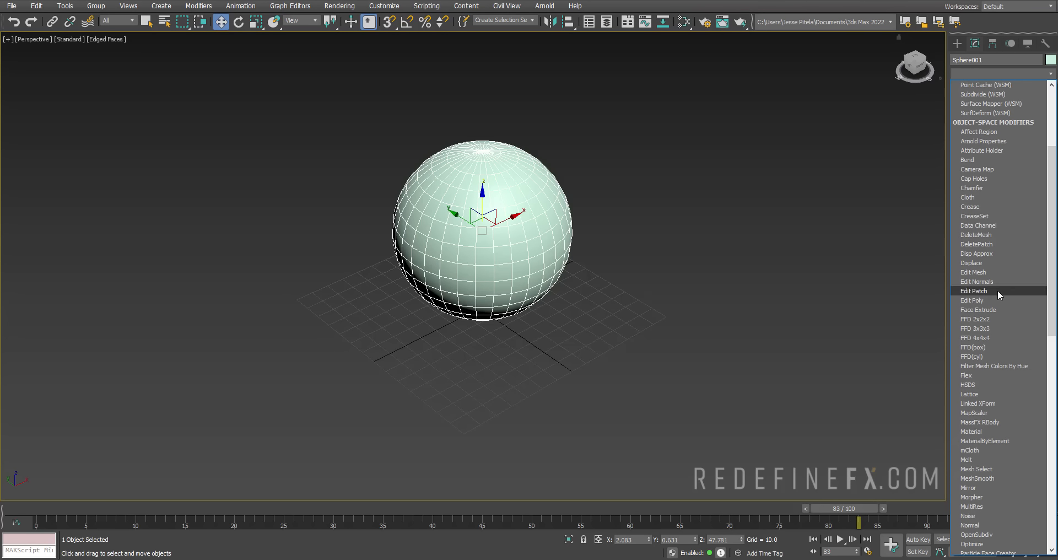
click(980, 300)
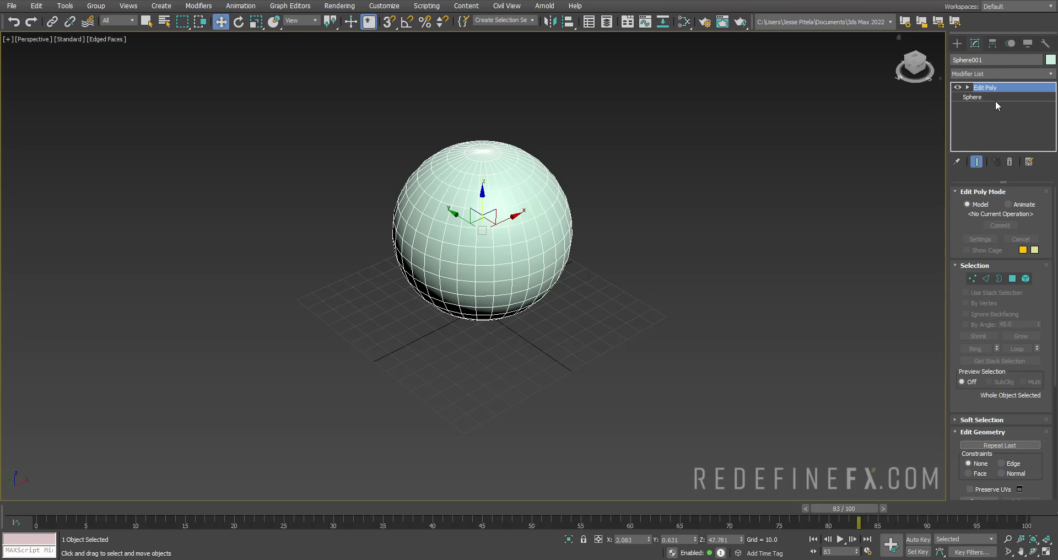
Enter Edit Poly's polygon level and pull one polygon on the sphere's side outward along X.
click(968, 88)
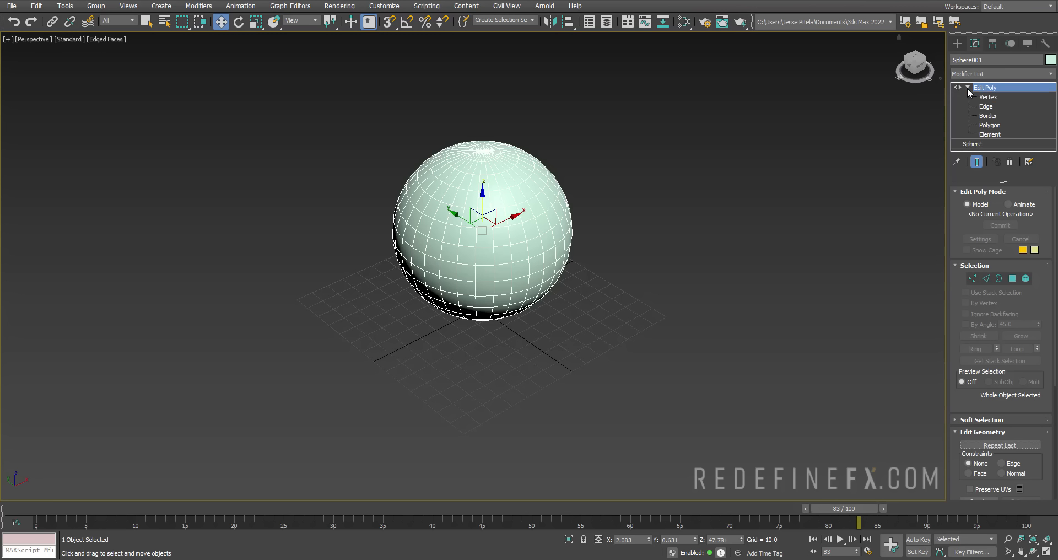
click(990, 126)
click(537, 229)
alt+middle_drag(538, 229, 588, 231)
drag(500, 228, 556, 232)
Pull a polygon on the sphere's upper front upward along Z and select another polygon near the pole.
click(469, 242)
alt+middle_drag(470, 227, 437, 195)
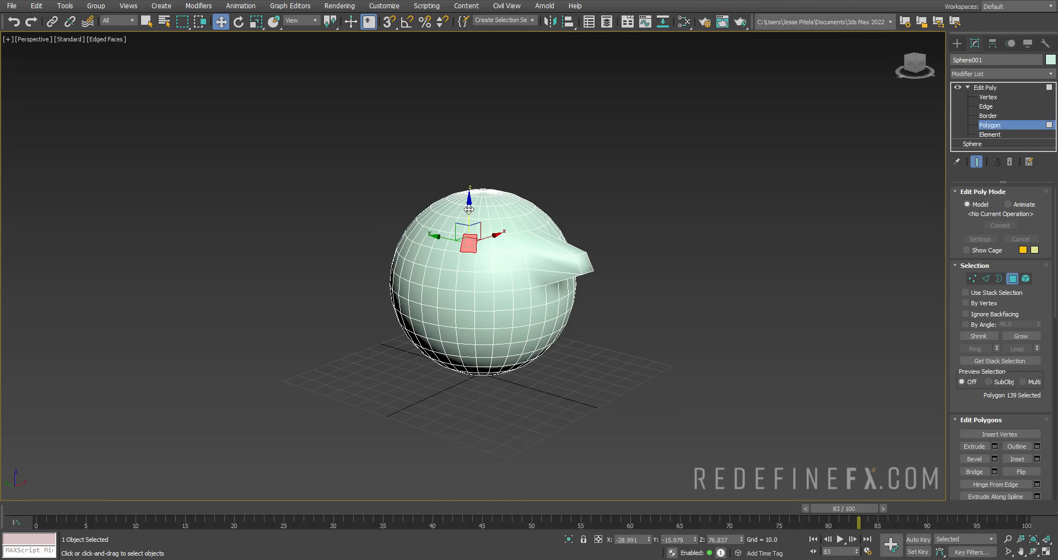
drag(468, 218, 497, 171)
click(500, 200)
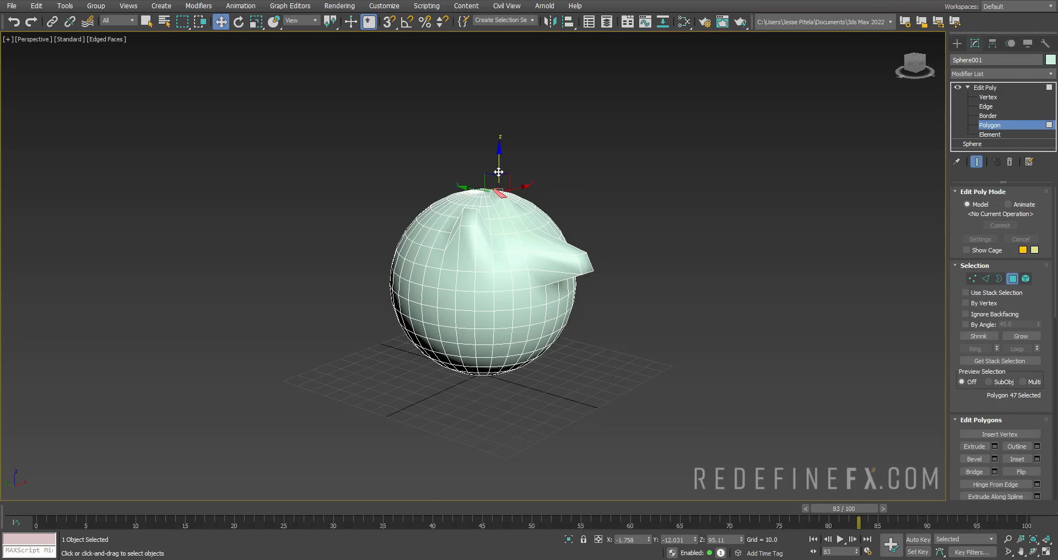
Turn off the Edit Poly modifier's effect and collapse its list of sub-object levels.
click(958, 87)
alt+middle_drag(678, 191, 639, 209)
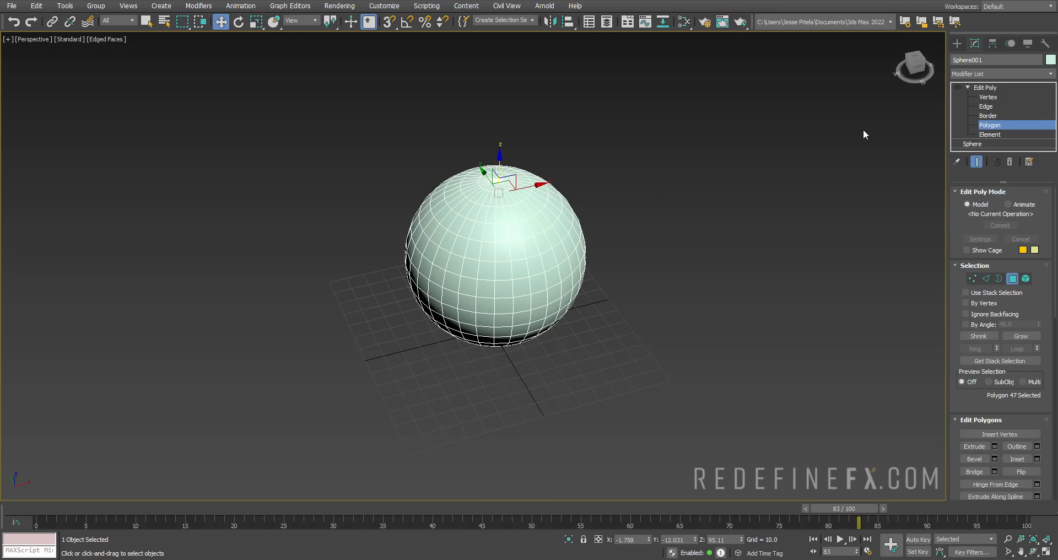
click(968, 87)
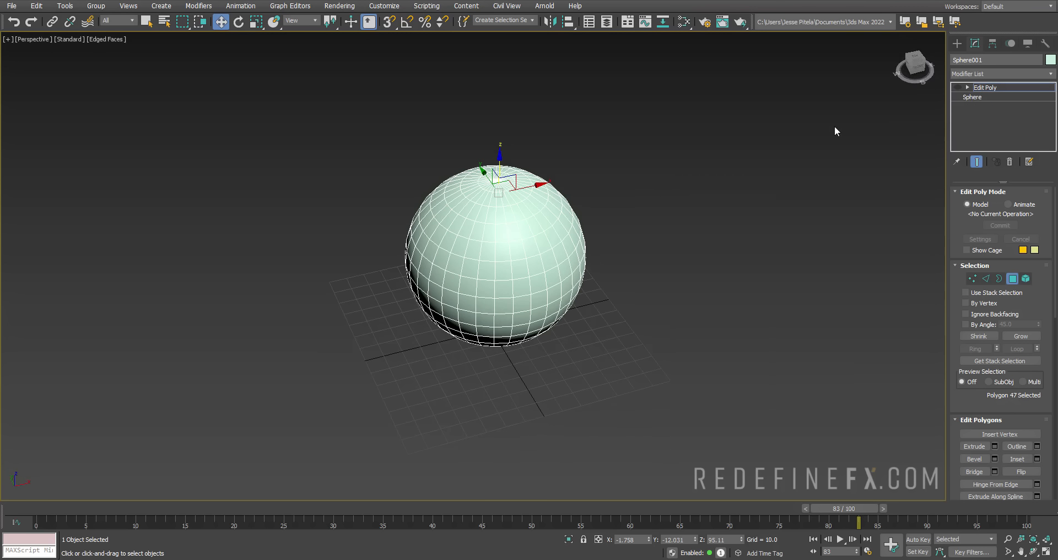
right_click(977, 96)
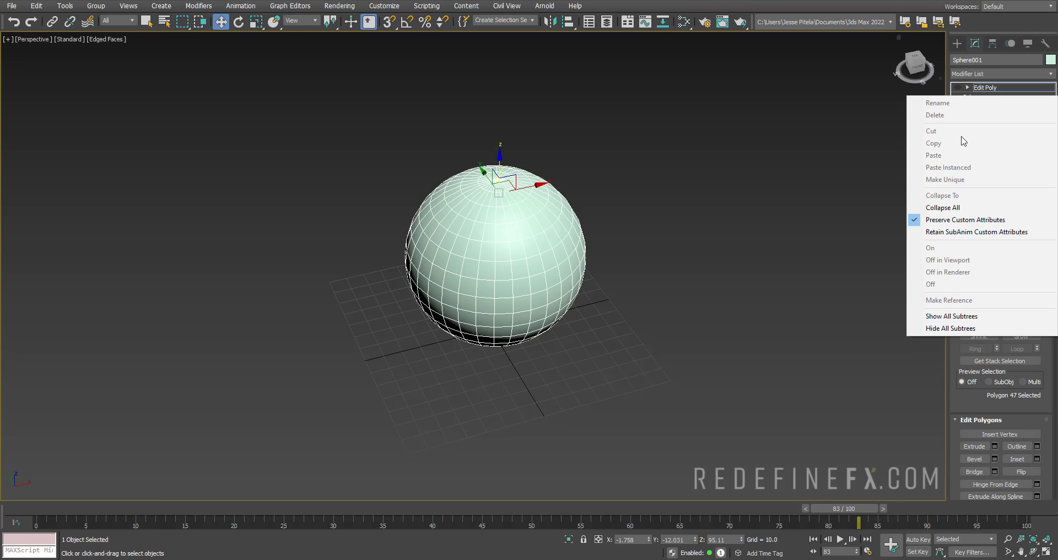
click(891, 183)
Switch the Edit Poly modifier on and off to compare the shapes, and delete it from the sphere.
click(975, 88)
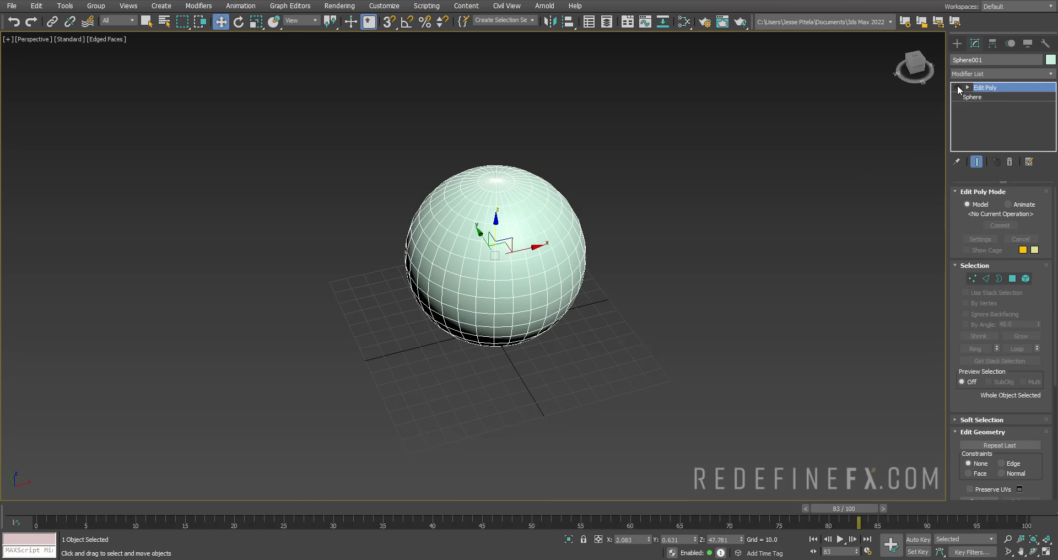
click(959, 88)
click(959, 88)
click(959, 87)
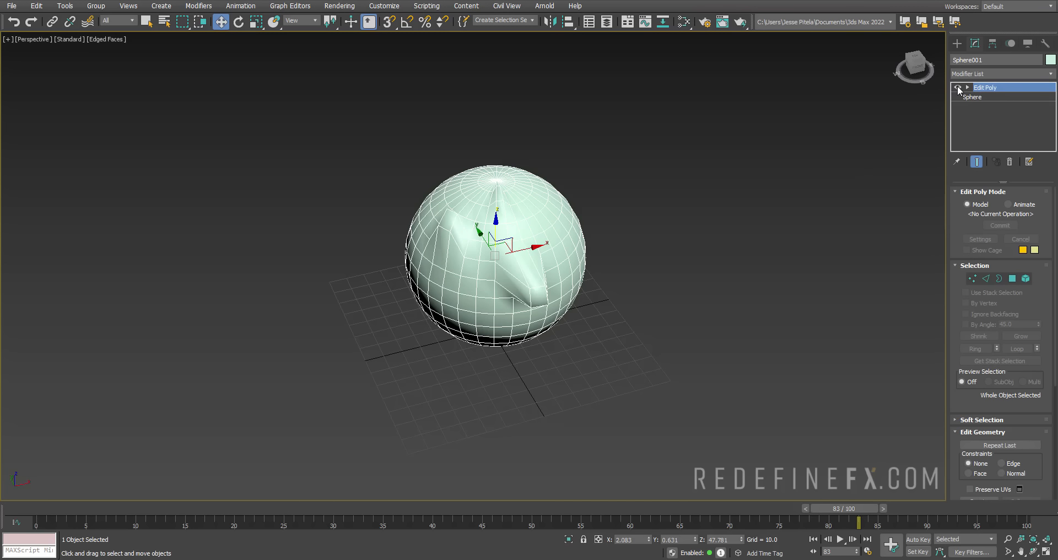
click(959, 87)
right_click(970, 89)
click(964, 102)
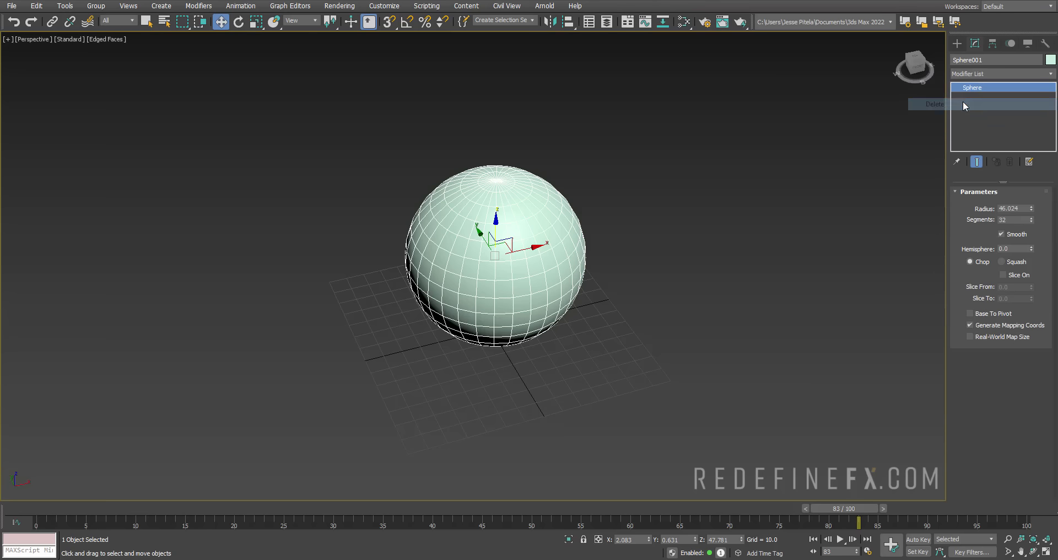
Add a TurboSmooth modifier to the large sphere.
click(1052, 74)
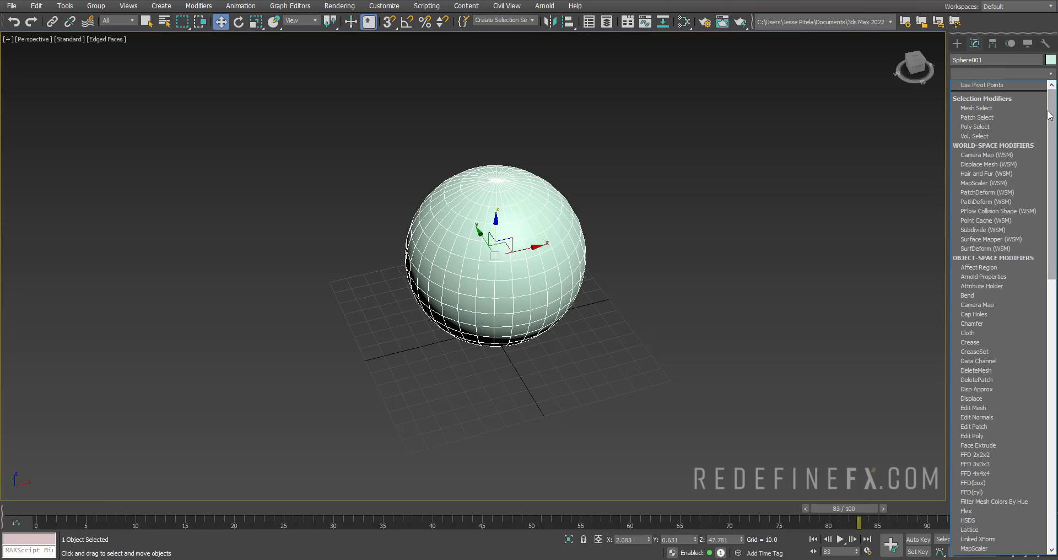
scroll(1041, 320, down, 20)
scroll(1041, 320, down, 1)
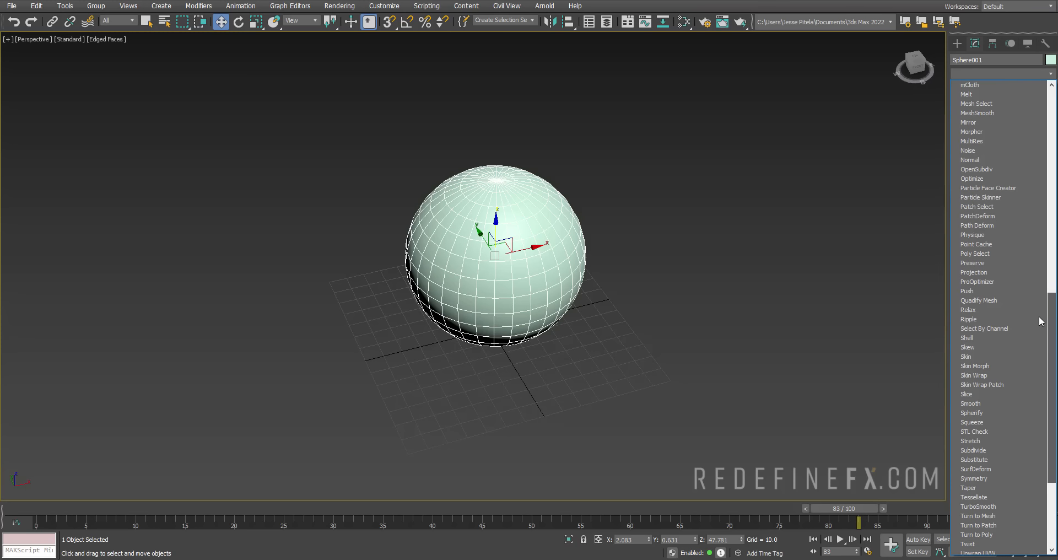
scroll(1041, 320, down, 5)
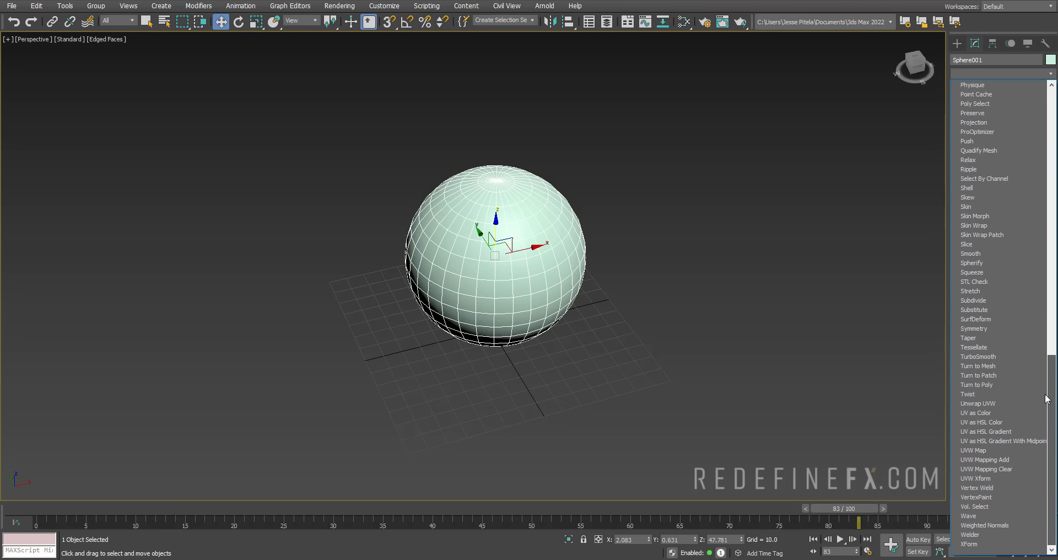
click(997, 358)
Examine the smoothed sphere's mesh density and try 2 TurboSmooth iterations before returning to 1.
alt+middle_drag(489, 243, 489, 218)
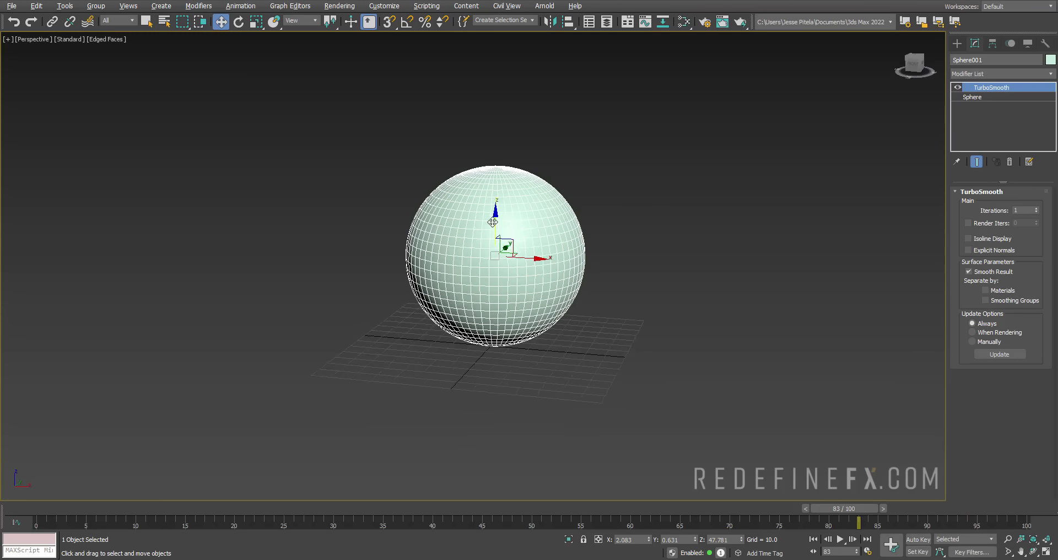
scroll(489, 219, up, 5)
scroll(489, 218, down, 5)
alt+middle_drag(569, 204, 518, 203)
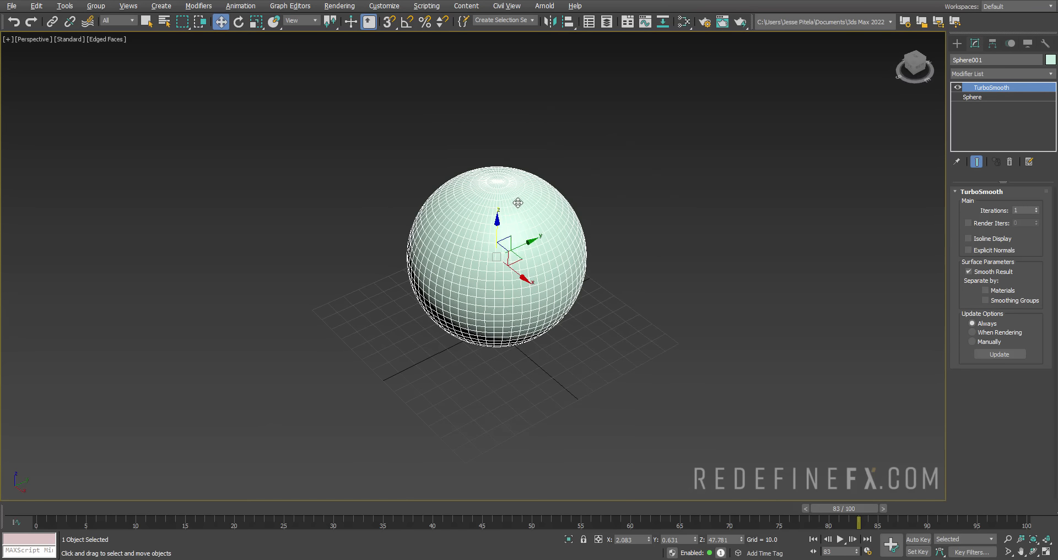
click(1037, 208)
scroll(574, 221, up, 5)
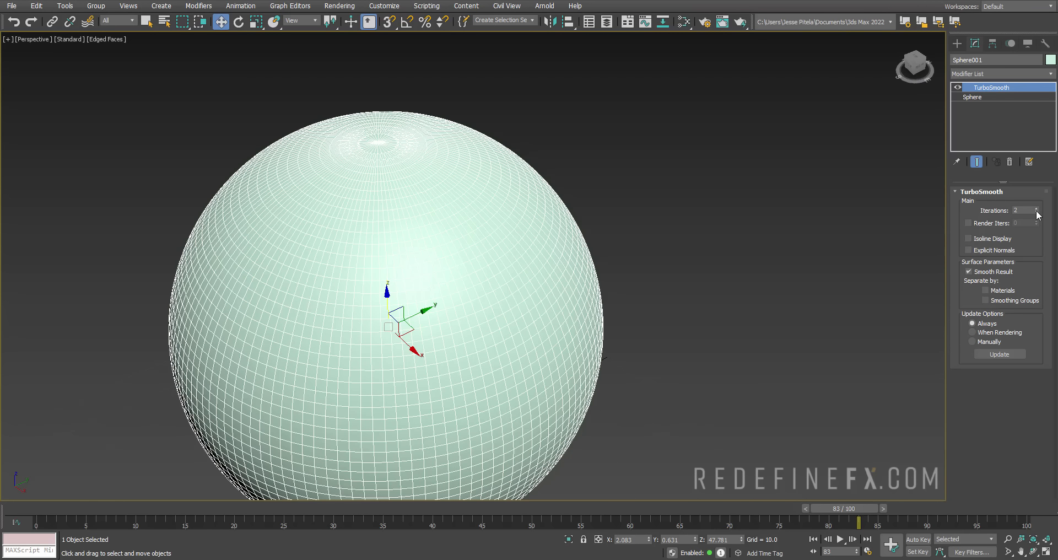
click(1037, 213)
key(z)
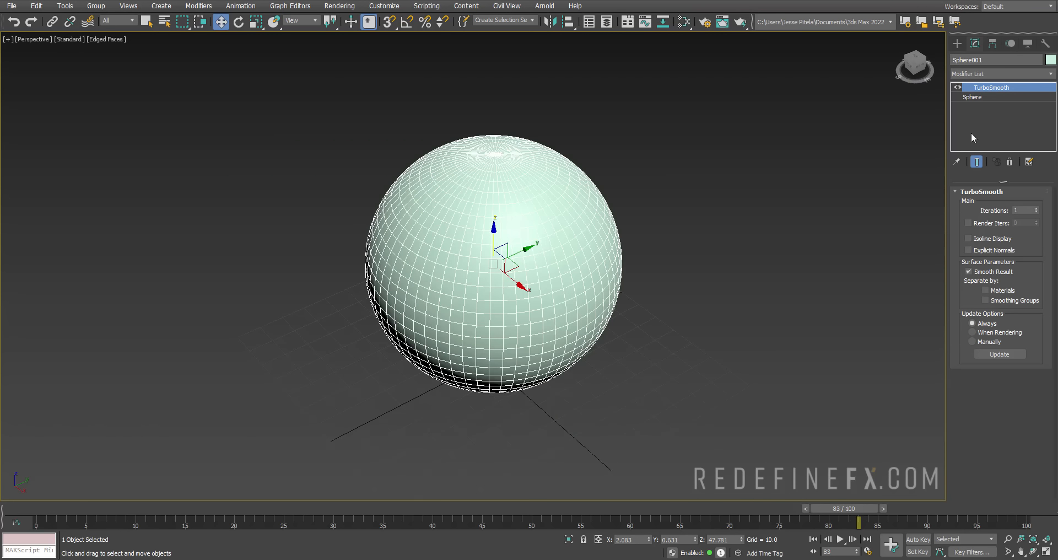
Add a Noise modifier above TurboSmooth on the sphere.
click(1049, 73)
drag(1050, 110, 1043, 247)
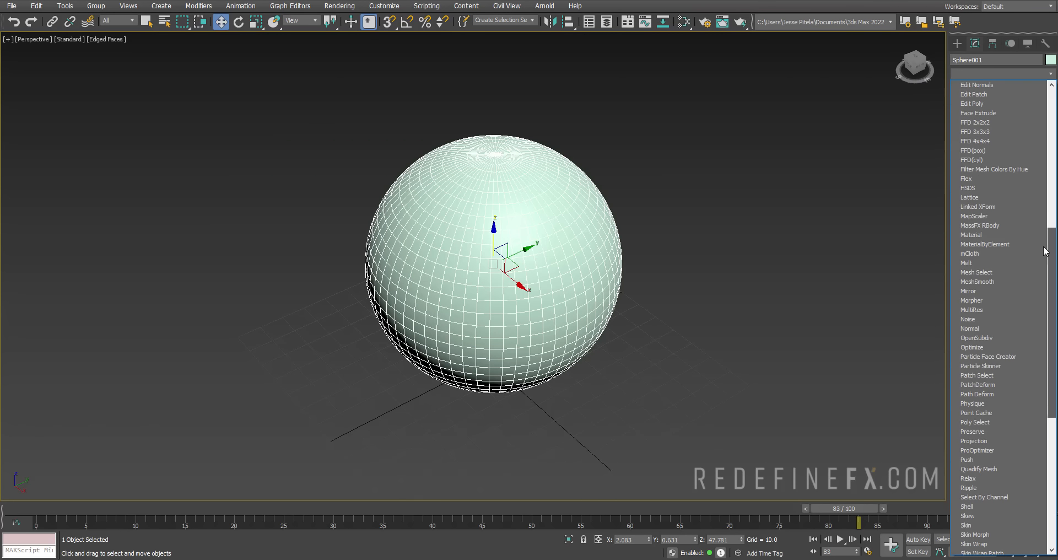
click(976, 318)
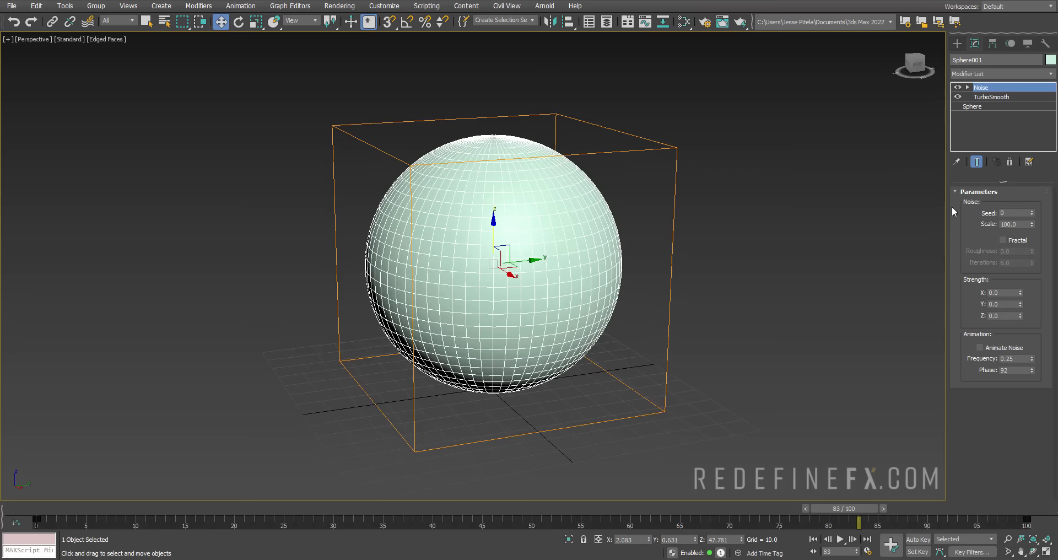
Set the Noise modifier's scale to 5 and its strength to about X 4.41, Y 7.87 and Z 4.01.
double_click(1022, 224)
text(5)
key(Return)
mouse_move(1020, 290)
mouse_down()
mouse_move(1020, 267)
mouse_move(1016, 302)
mouse_move(1020, 270)
mouse_up()
drag(1020, 315, 1020, 289)
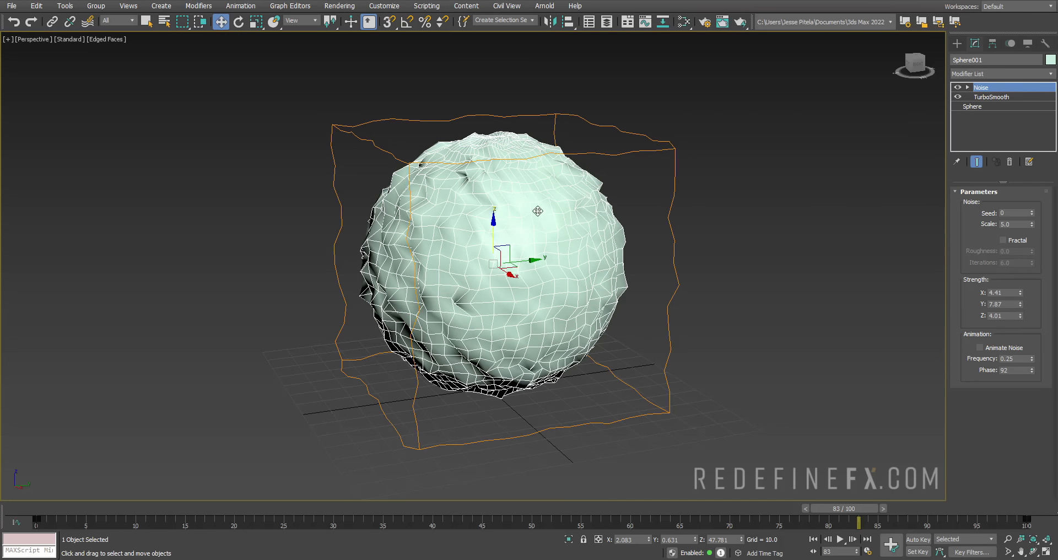
Set the Noise scale to about 8.85 and turn on Animate Noise with frequency 1.16 and phase 111.
mouse_move(538, 202)
alt+middle_down()
mouse_move(514, 193)
mouse_move(538, 210)
alt+middle_up()
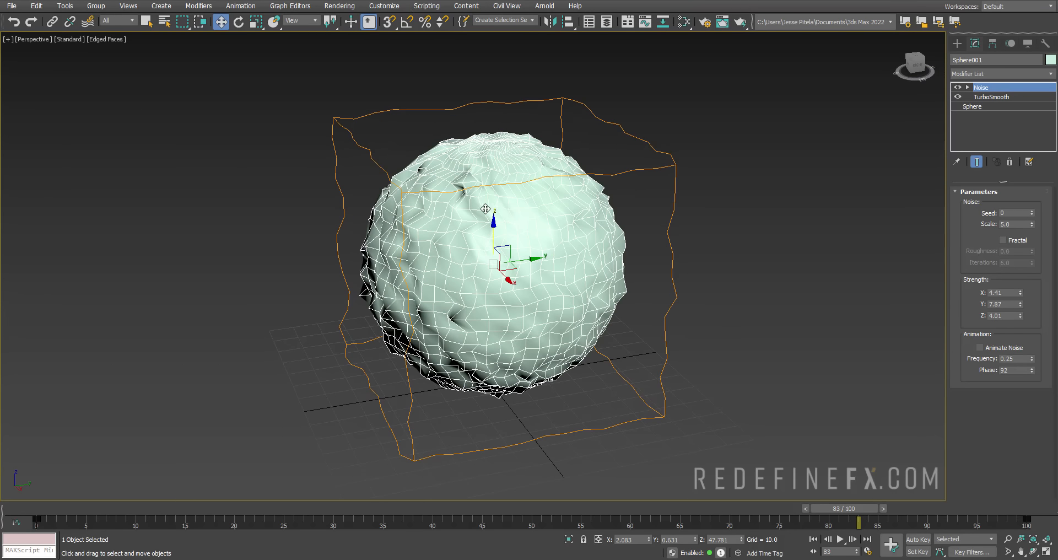
alt+middle_drag(476, 200, 364, 190)
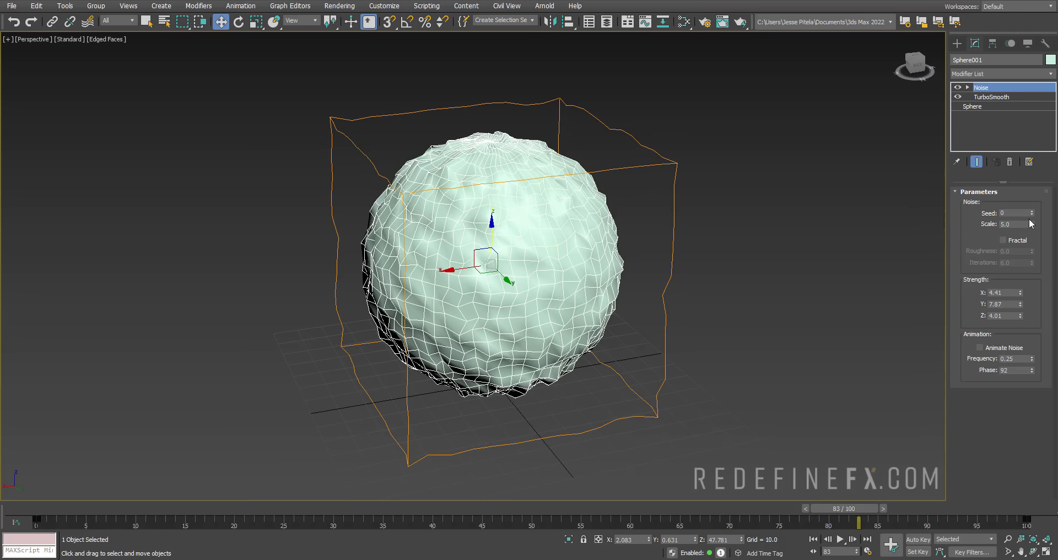
drag(1034, 225, 1031, 181)
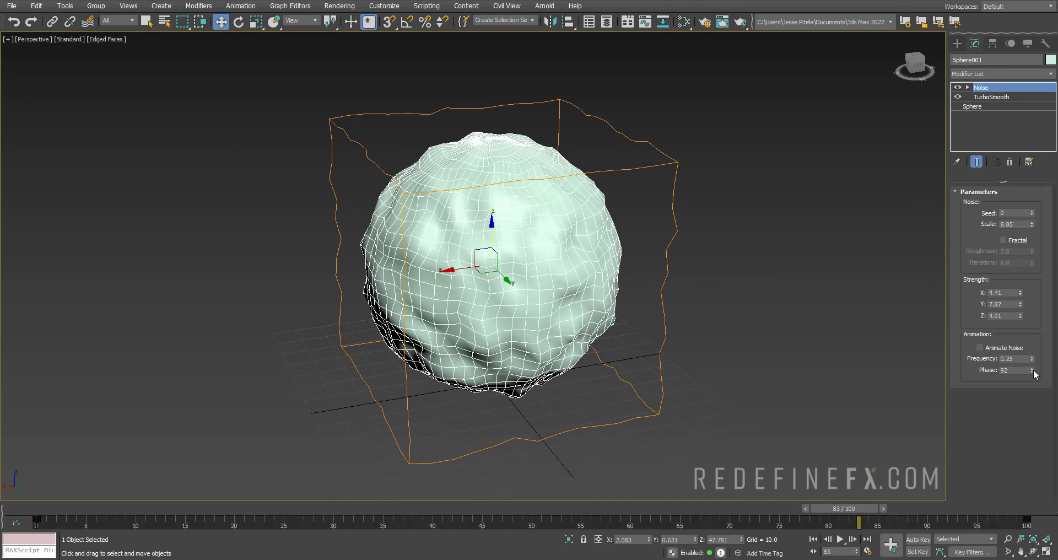
drag(1033, 370, 1030, 318)
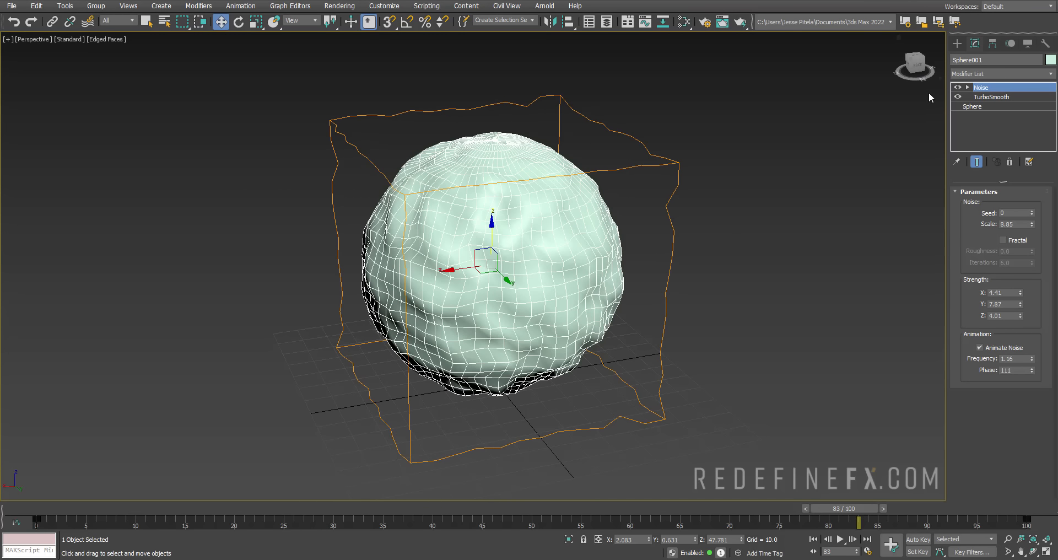
Add a Twist modifier above Noise with an angle of about 125 and try its axes, settling on X.
click(1050, 76)
scroll(1014, 342, down, 20)
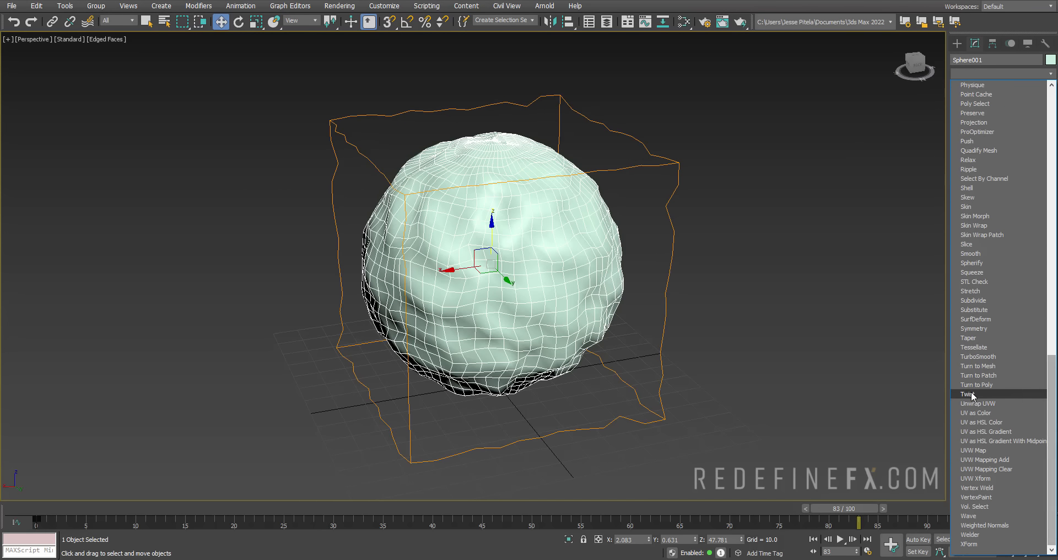
click(969, 394)
drag(1024, 213, 979, 91)
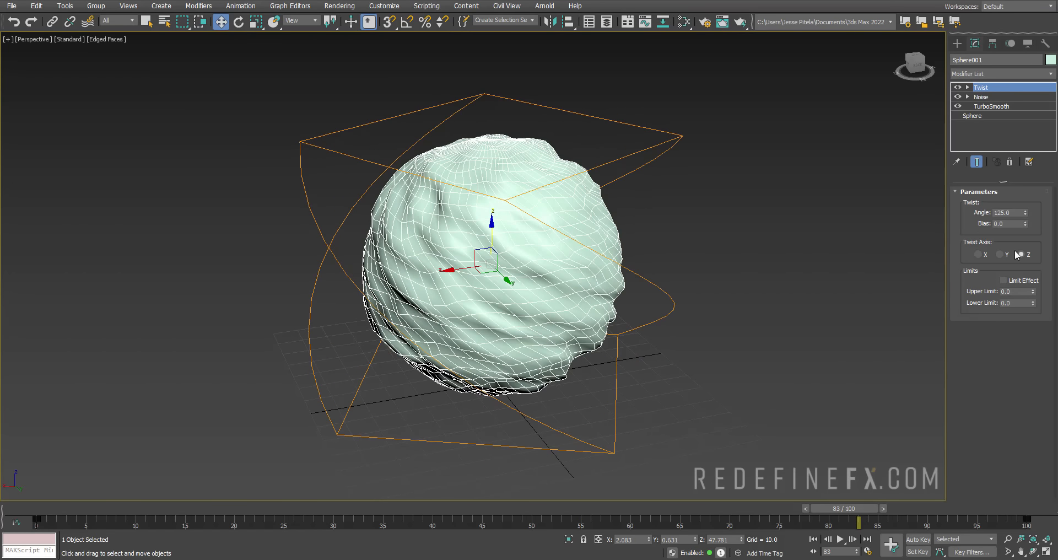
click(1000, 254)
click(978, 254)
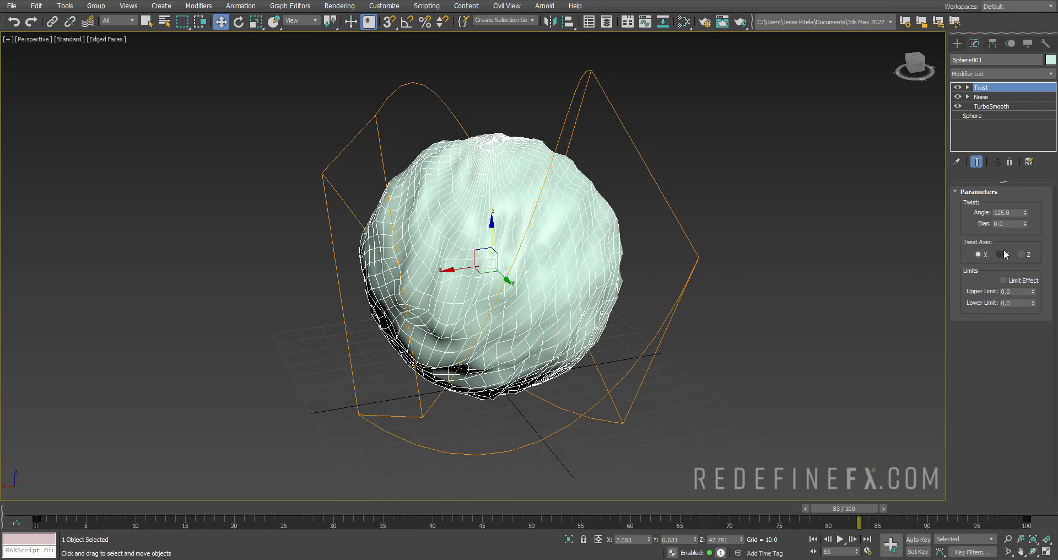
drag(1026, 213, 965, 214)
Add a Taper modifier above Twist and narrow the sphere with an amount of about -0.23.
click(996, 73)
click(989, 335)
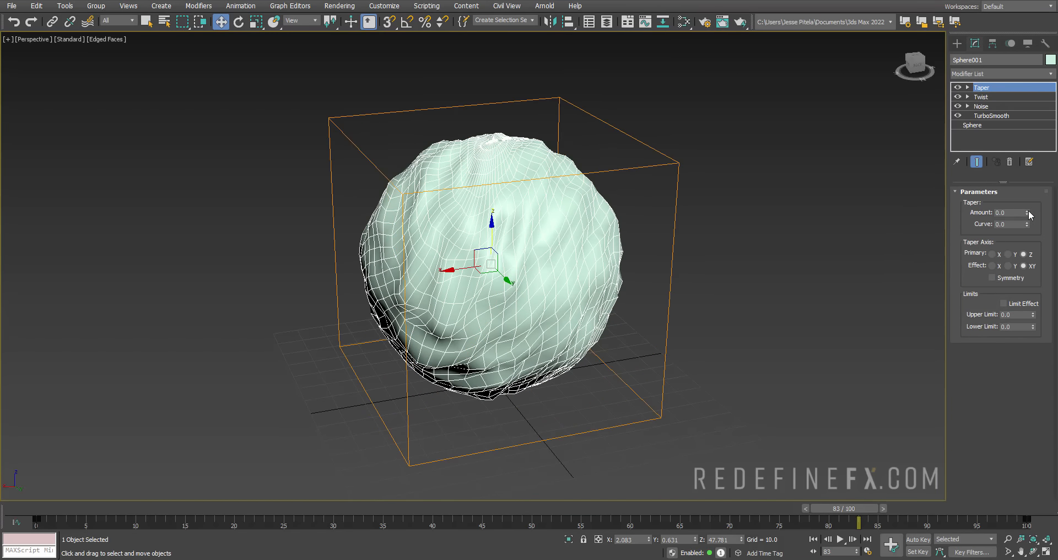
drag(1028, 212, 971, 250)
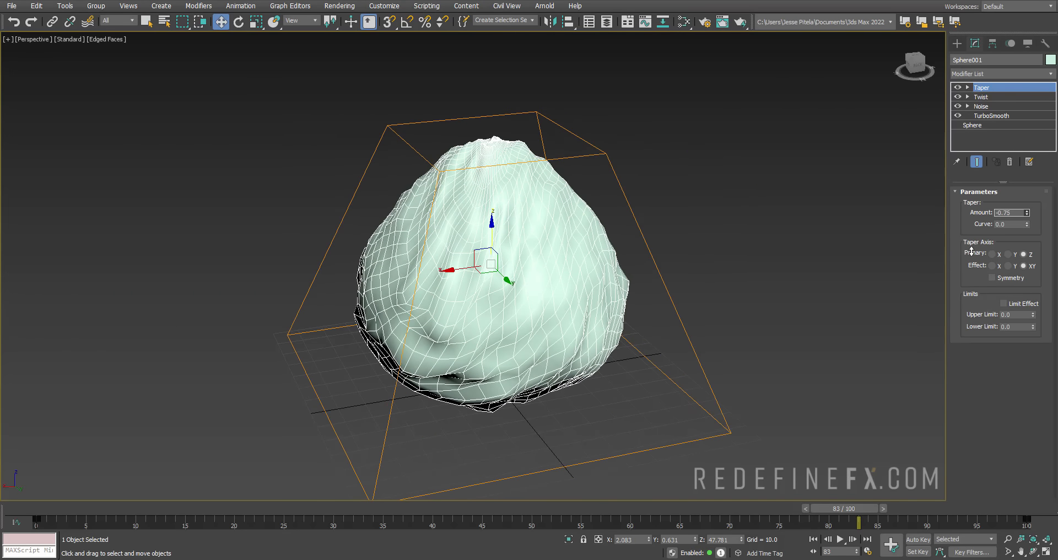
alt+middle_drag(572, 292, 585, 243)
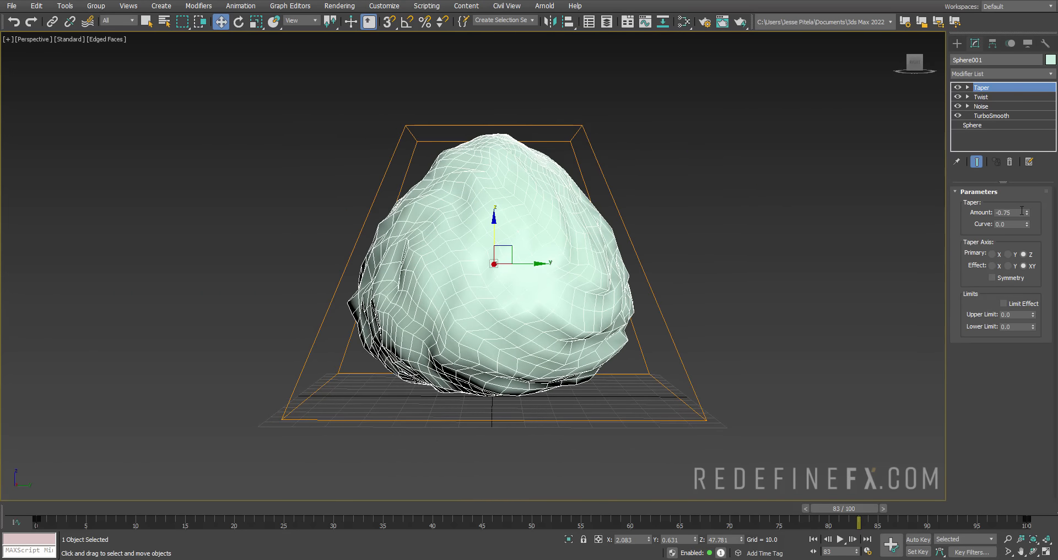
drag(1028, 213, 1020, 184)
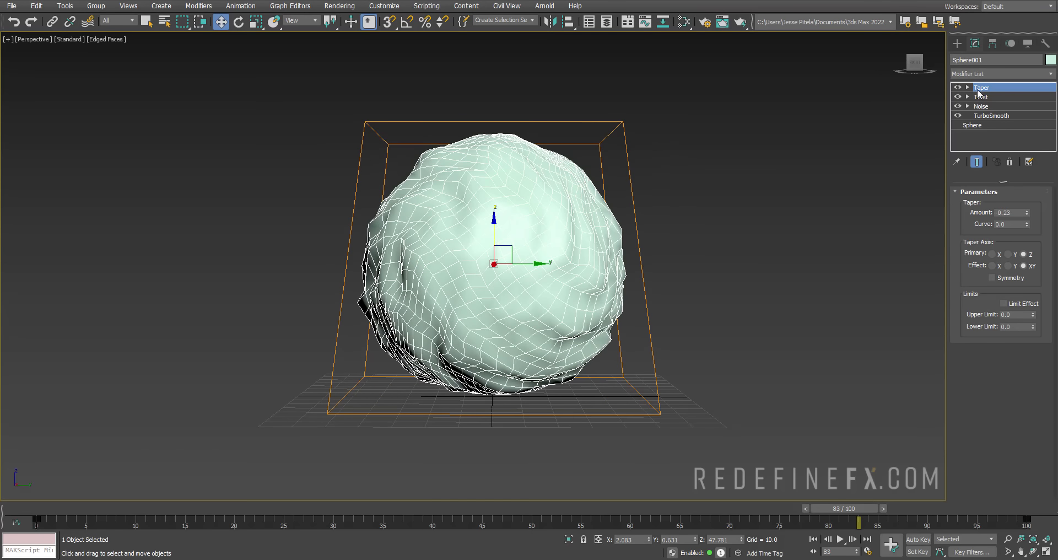
Revisit the Twist and Noise entries in the modifier stack, and readjust the Taper amount to about -0.19.
click(981, 97)
click(982, 106)
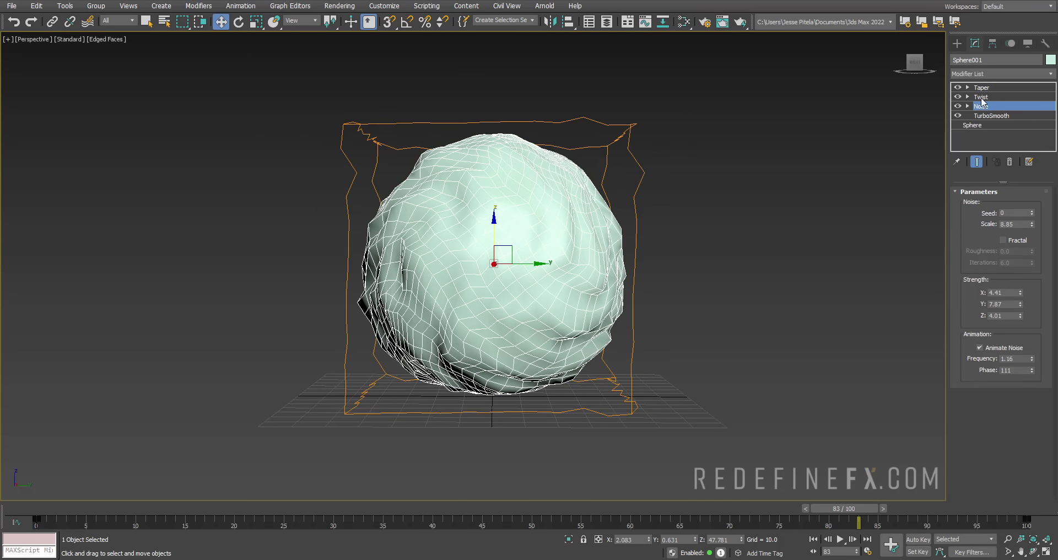
click(980, 96)
click(981, 87)
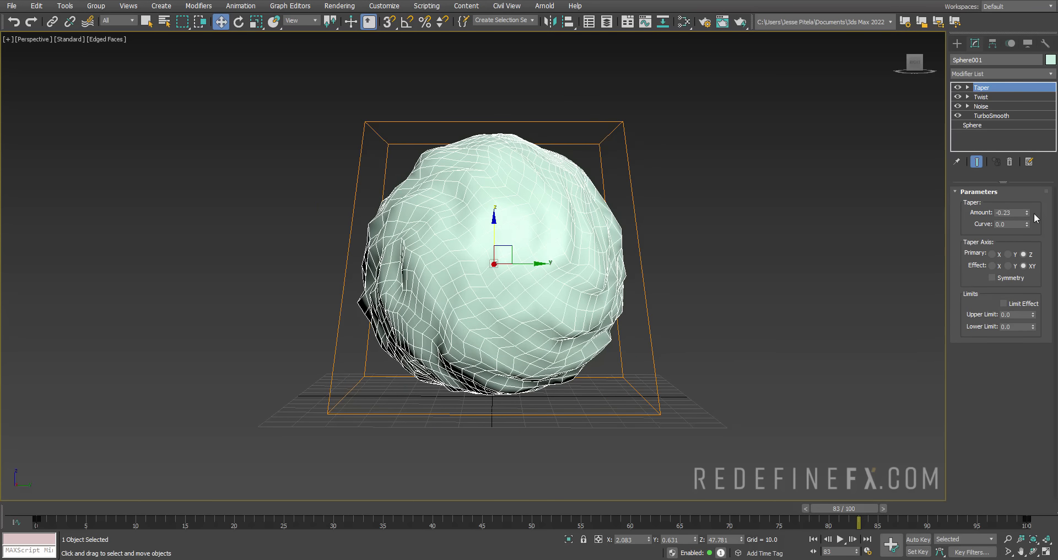
mouse_move(1027, 212)
mouse_down()
mouse_move(1026, 194)
mouse_move(1027, 209)
mouse_up()
alt+middle_drag(702, 175, 595, 183)
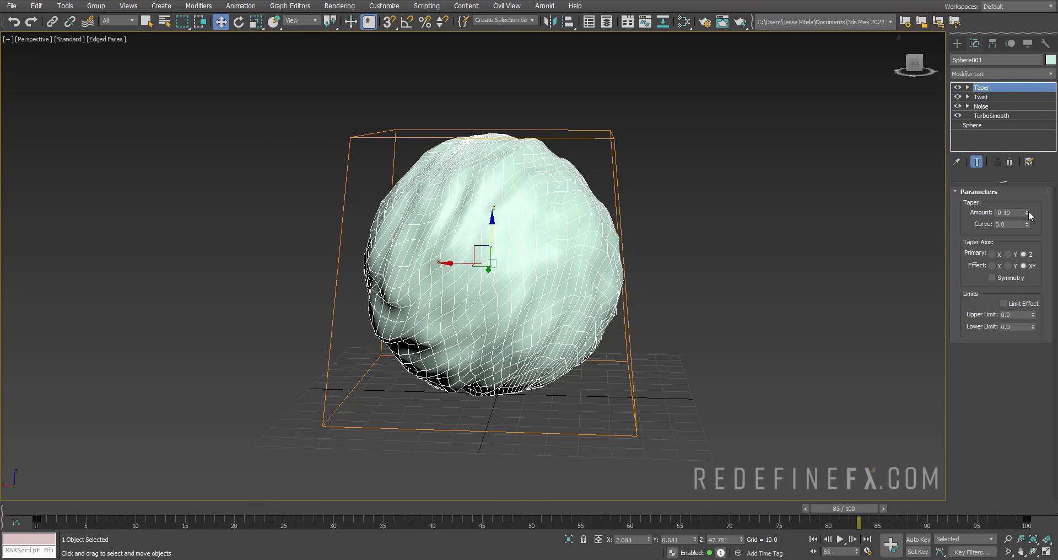
drag(1028, 214, 1017, 160)
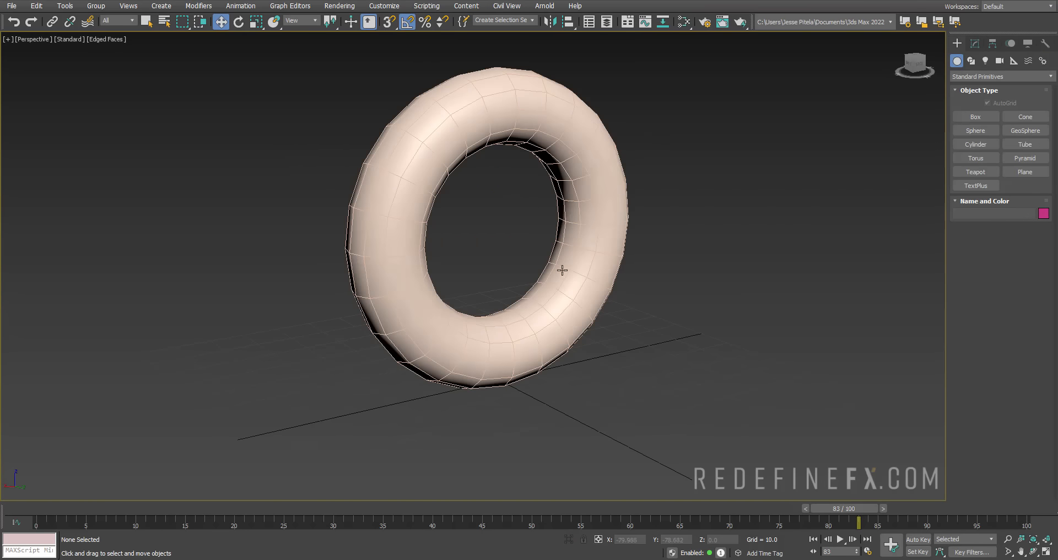
Clone the torus in place and delete the clone.
scroll(629, 251, down, 3)
alt+middle_drag(630, 251, 584, 253)
click(583, 252)
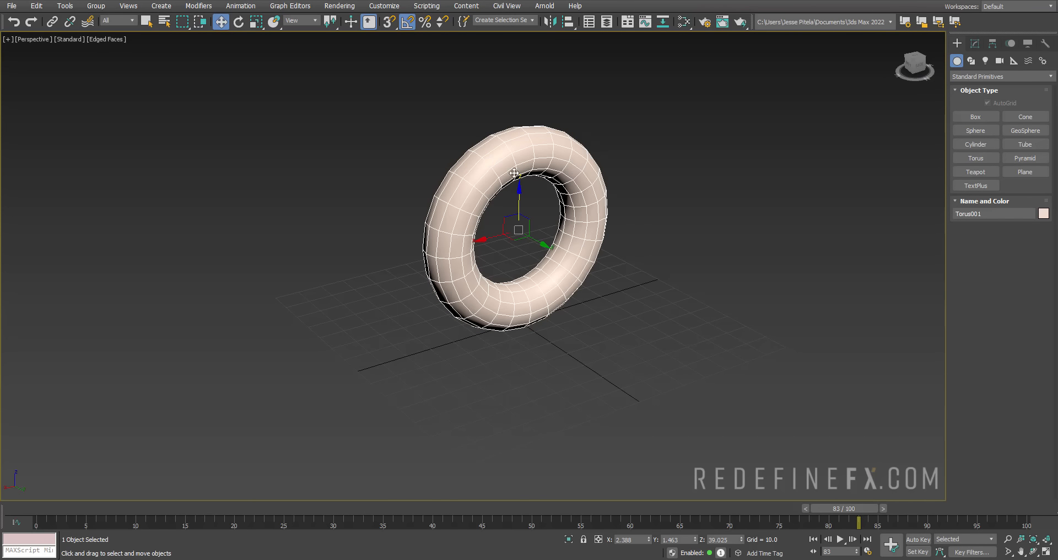
right_click(578, 219)
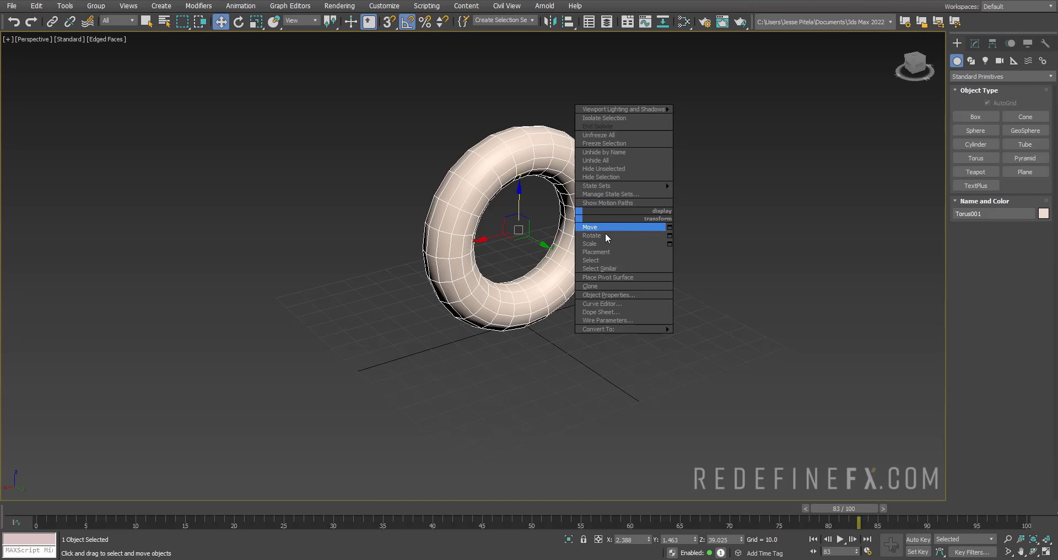
click(589, 286)
click(488, 252)
click(512, 321)
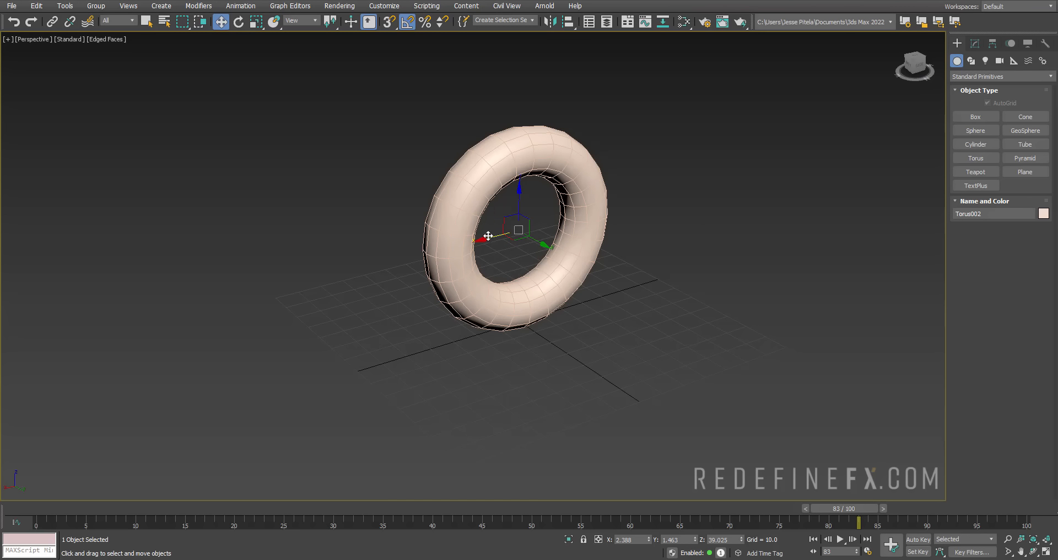
mouse_move(485, 238)
mouse_down()
mouse_move(615, 220)
mouse_move(620, 210)
mouse_up()
key(Delete)
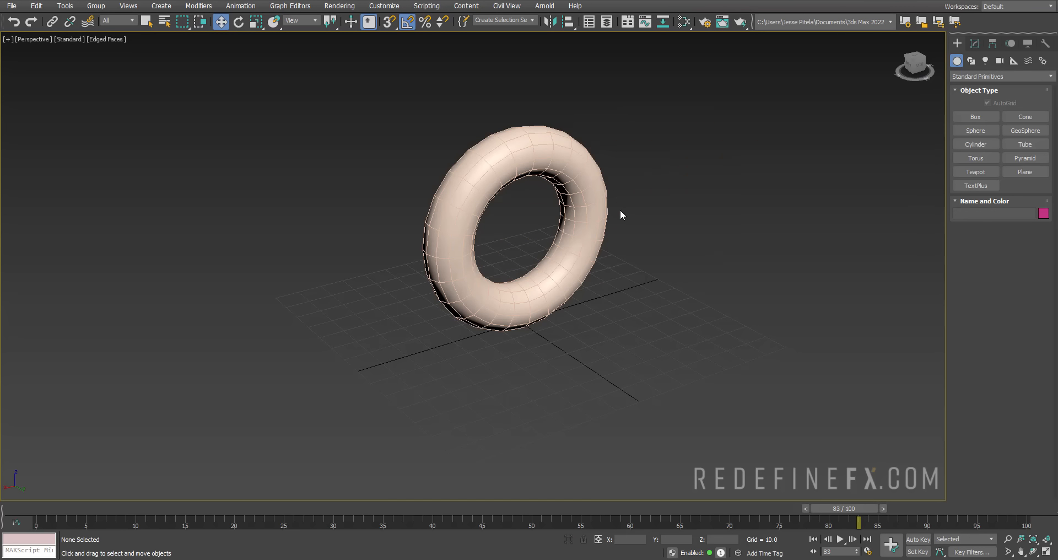
Open the torus's object properties and review the rendering options, switching Renderable off and on again.
right_click(580, 205)
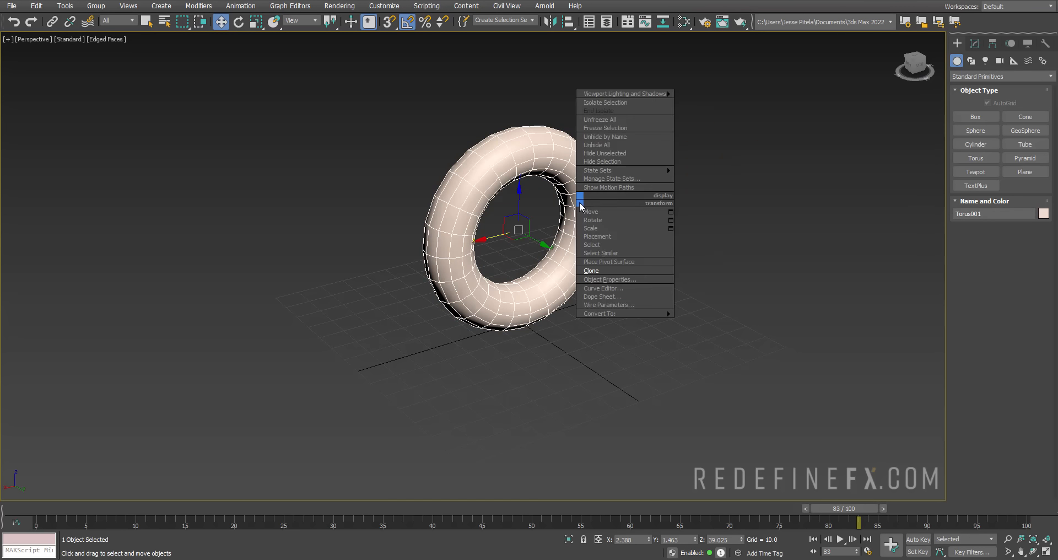
click(605, 280)
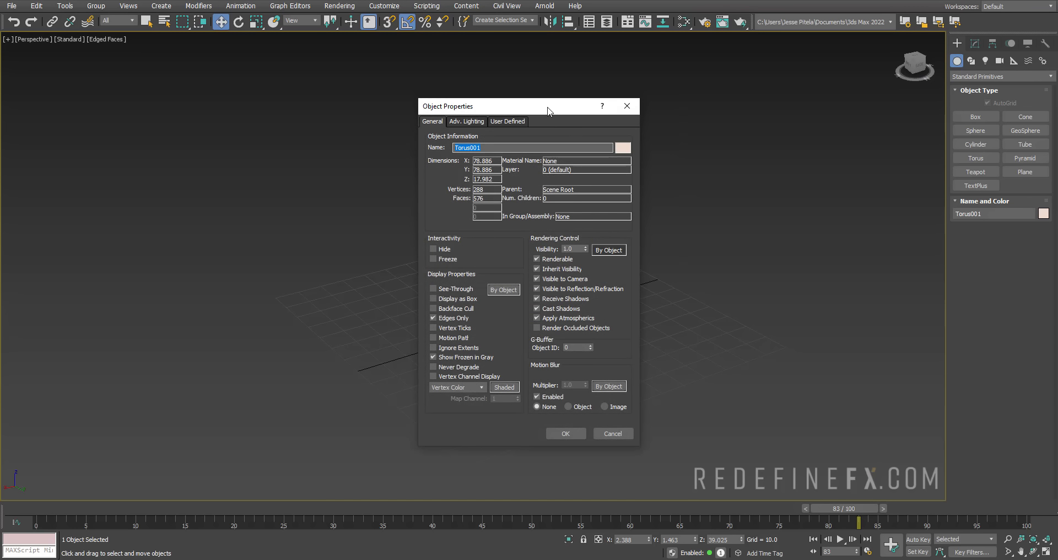
drag(549, 110, 317, 82)
click(301, 228)
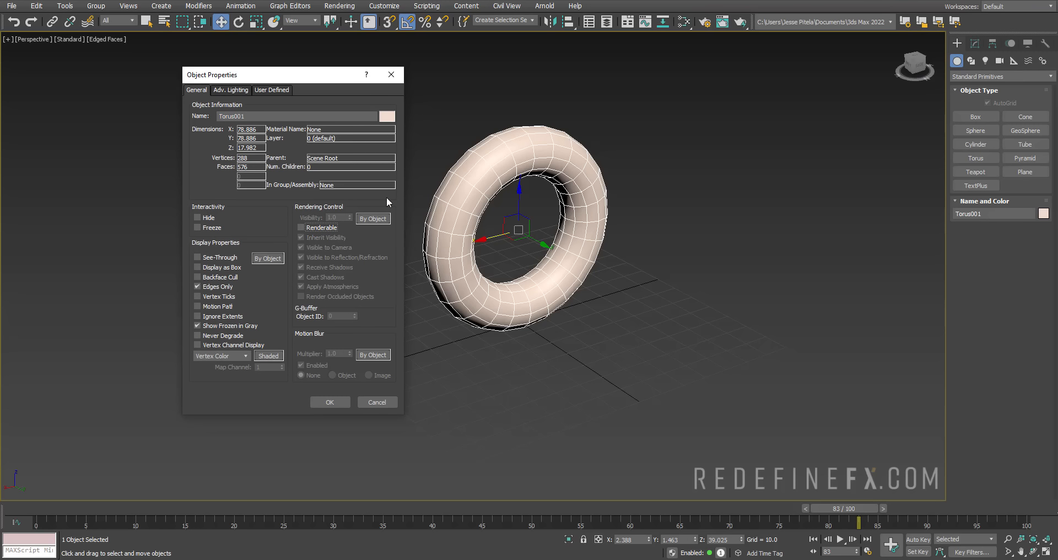
click(319, 228)
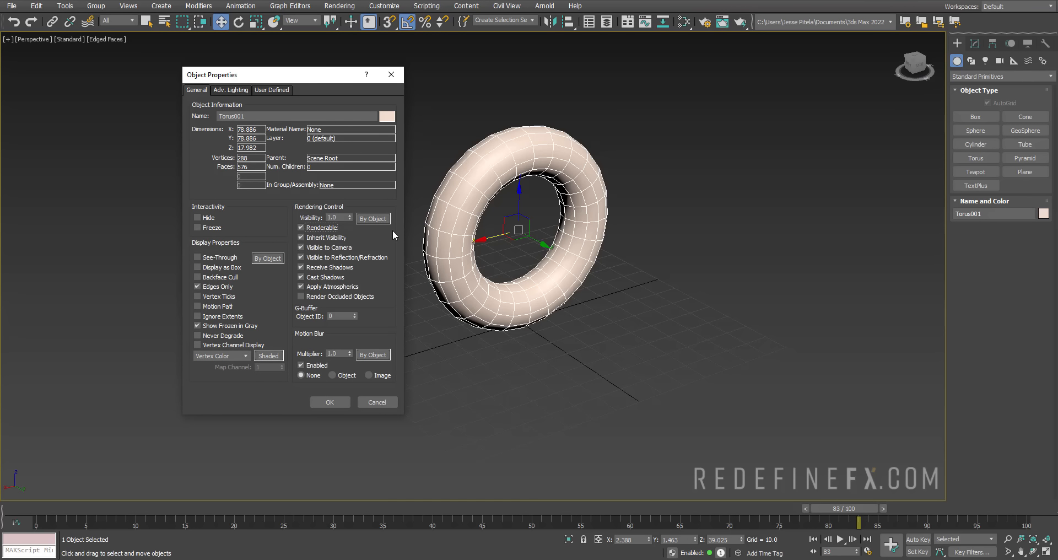
click(328, 248)
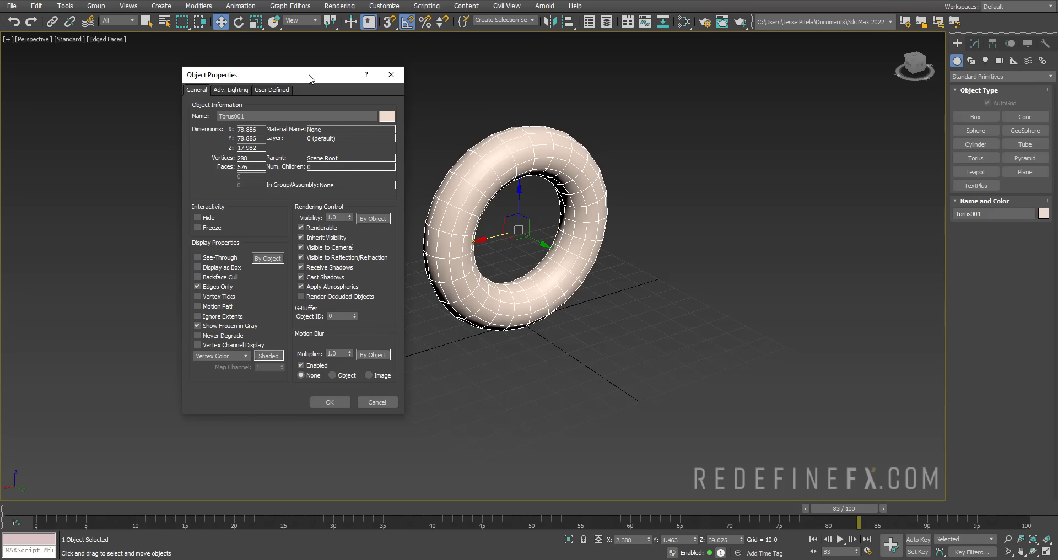
drag(309, 79, 279, 64)
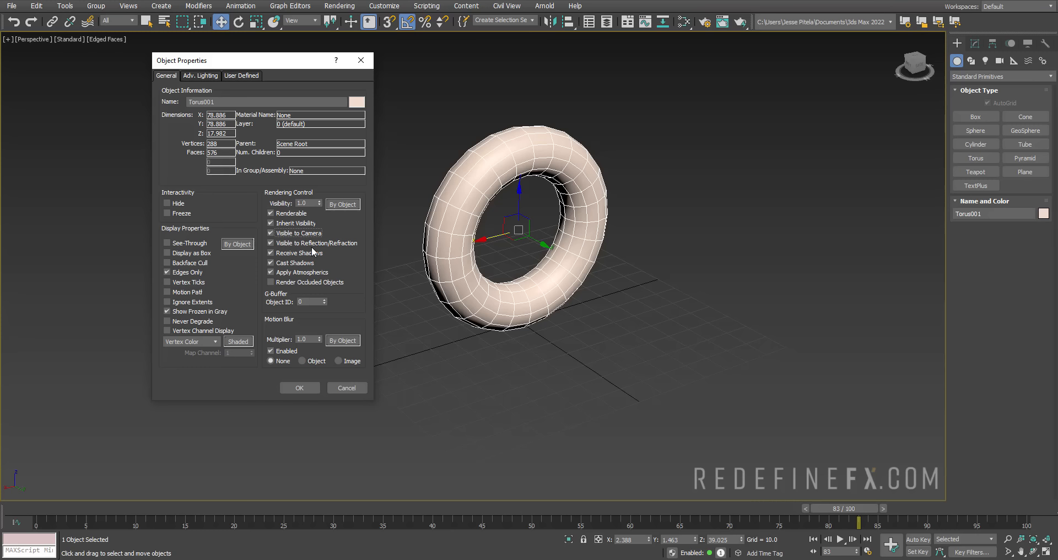
click(298, 265)
Enable See-Through in the torus's display properties and apply the change.
drag(237, 60, 312, 61)
click(257, 243)
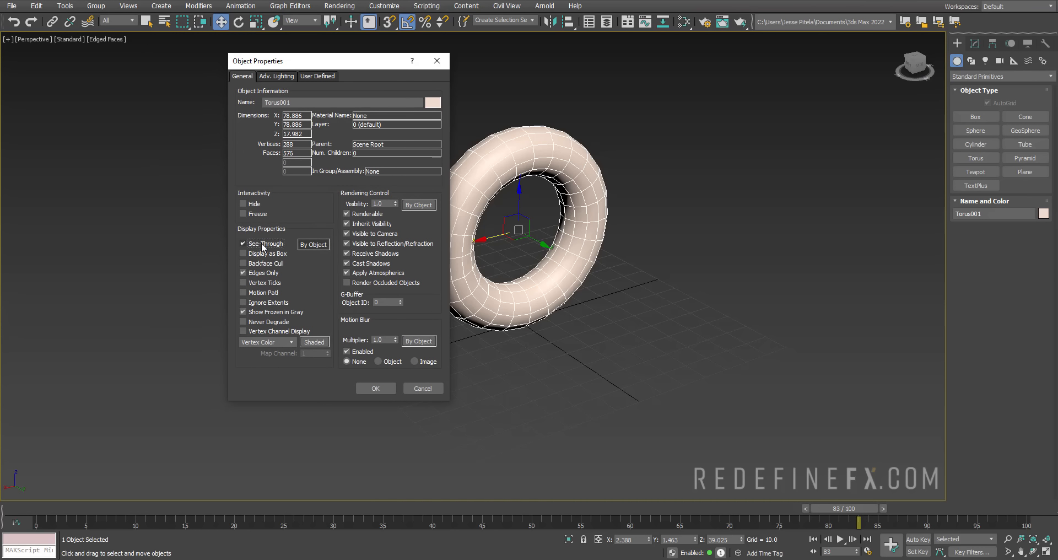
click(377, 387)
mouse_move(547, 231)
alt+middle_down()
mouse_move(572, 217)
mouse_move(540, 215)
alt+middle_up()
scroll(533, 214, up, 3)
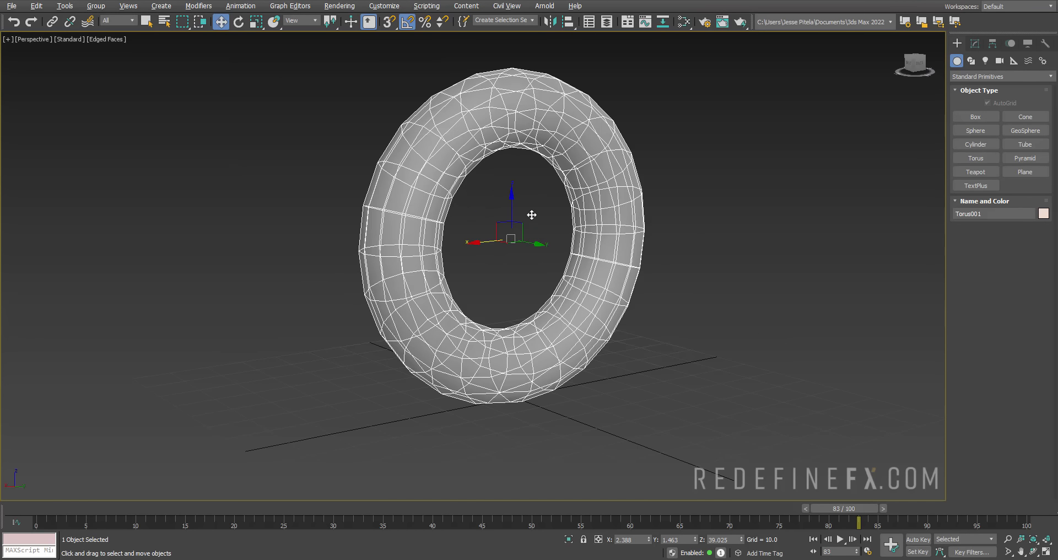
Toggle the torus's see-through display off and back on to compare both appearances.
key(alt+x)
alt+middle_drag(530, 214, 527, 201)
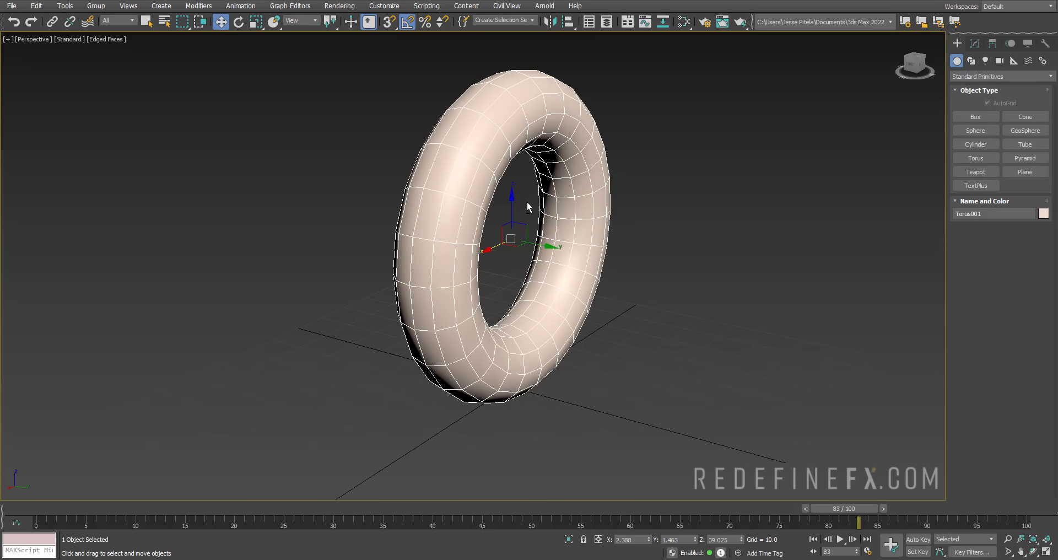
alt+middle_drag(547, 175, 529, 160)
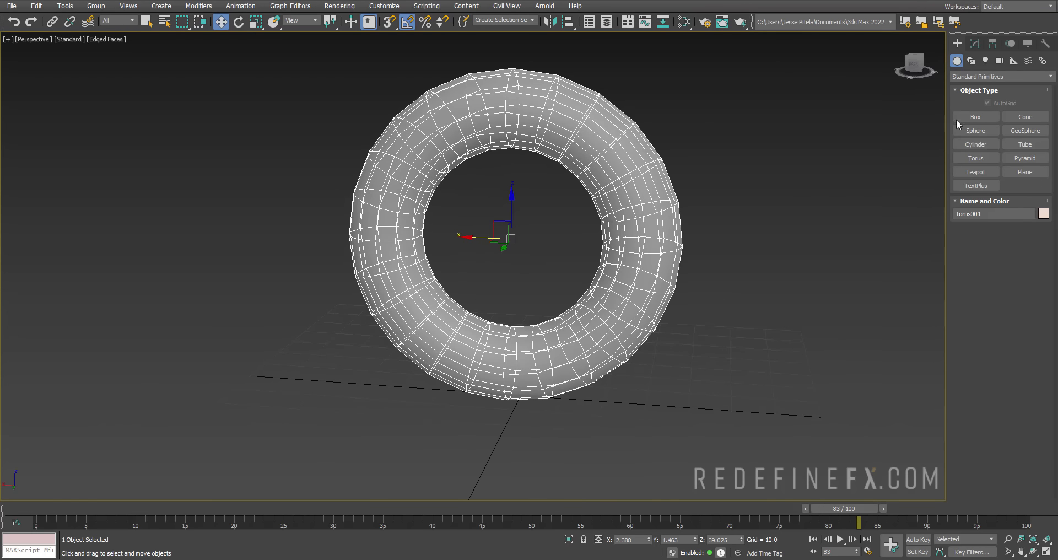
Create a tall box beside the torus with a base about 7.7 long and 46.5 wide.
click(975, 117)
alt+middle_drag(799, 286, 438, 323)
drag(438, 324, 420, 397)
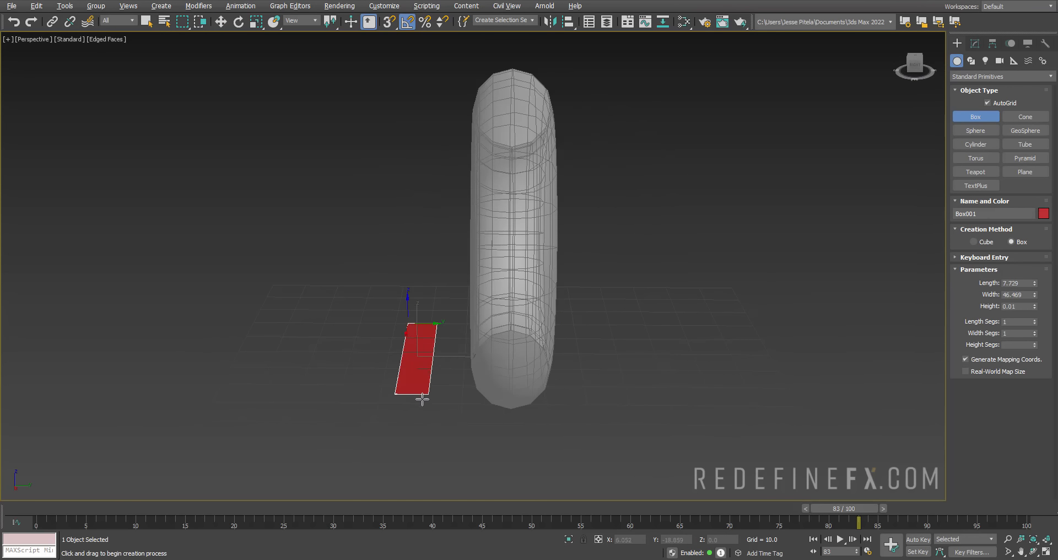
click(454, 189)
right_click(669, 188)
alt+middle_drag(670, 188, 546, 173)
middle_drag(354, 110, 430, 125)
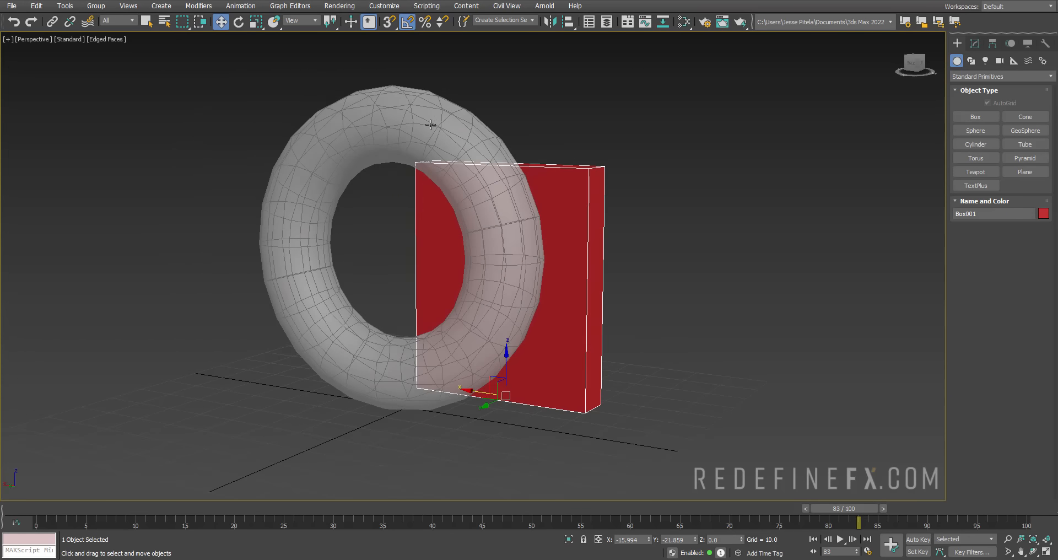
Toggle the torus's see-through display in front of the red box, leaving the torus opaque.
alt+middle_drag(305, 266, 499, 215)
click(408, 123)
key(alt+x)
key(alt+x)
key(alt+x)
Enable Display as Box in the torus's object properties and view its bounding box around the red box.
right_click(506, 212)
click(529, 284)
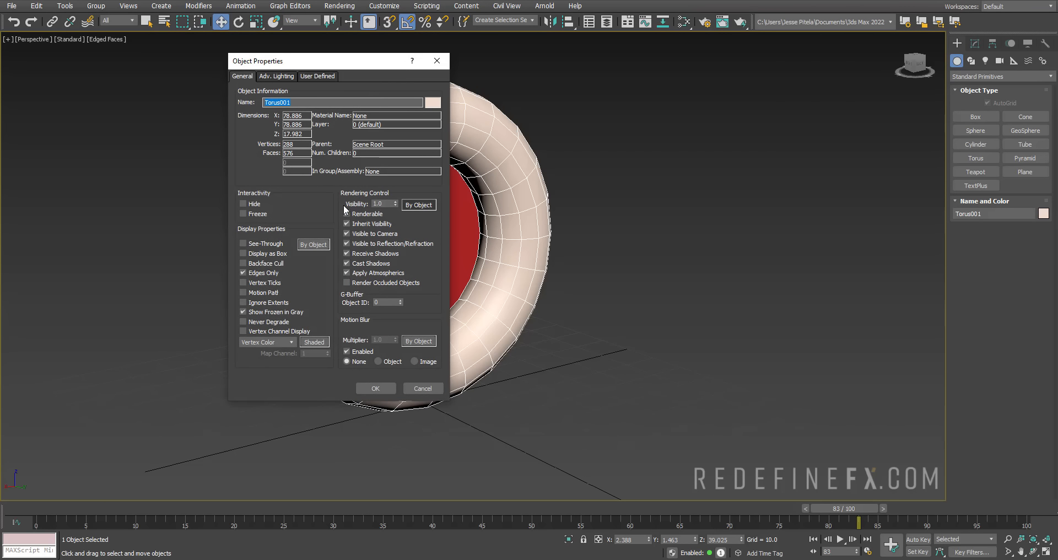
click(261, 255)
click(375, 387)
alt+middle_drag(384, 301, 326, 144)
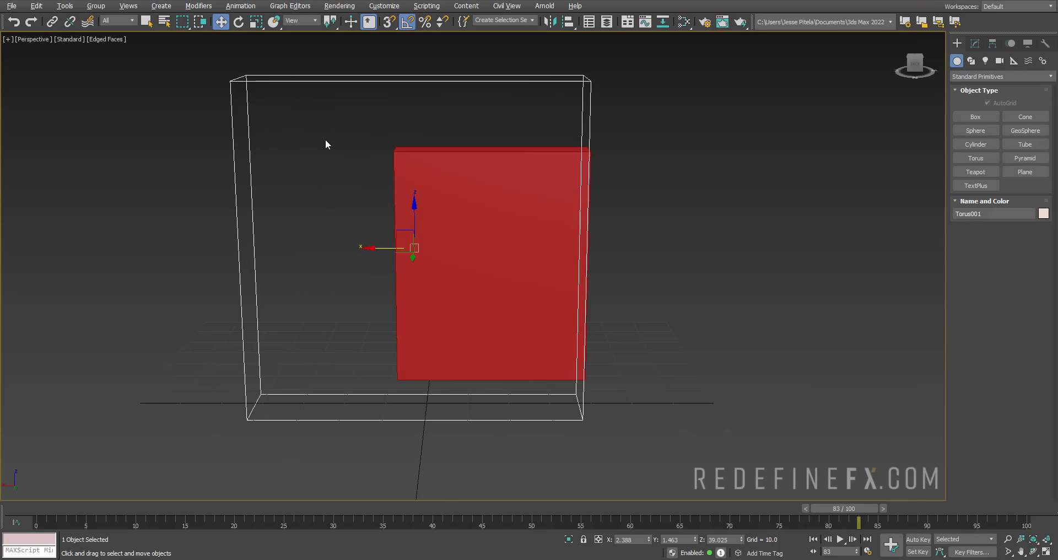
alt+middle_drag(294, 181, 368, 165)
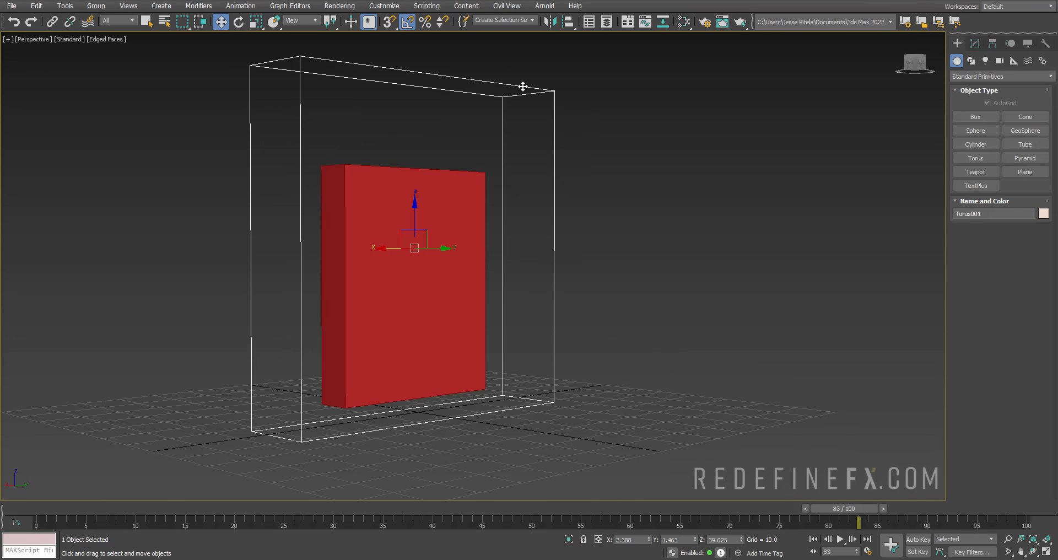
Turn off Display as Box in the torus's object properties to restore its normal shaded display.
alt+middle_drag(470, 413, 642, 184)
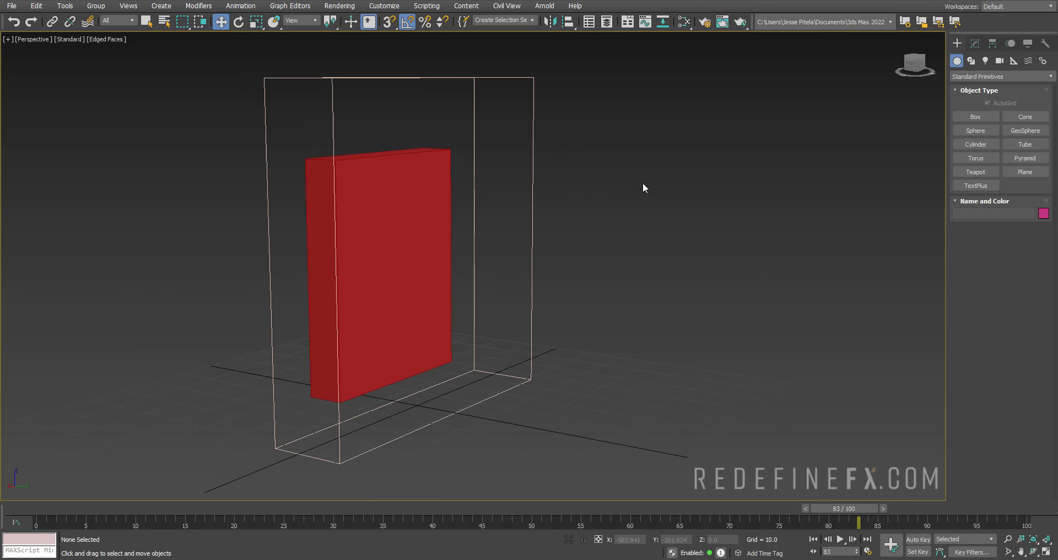
right_click(529, 197)
click(559, 277)
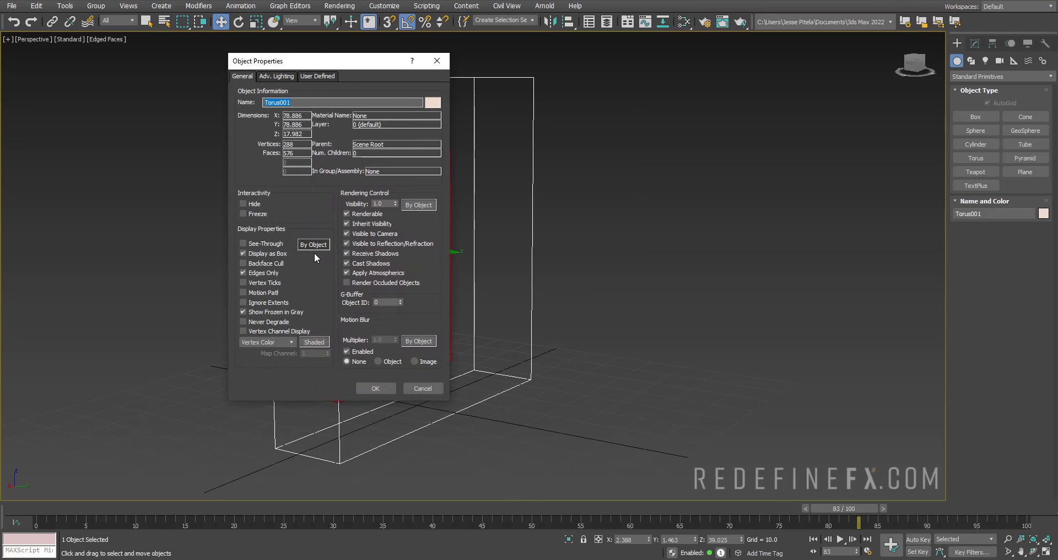
click(267, 254)
click(375, 388)
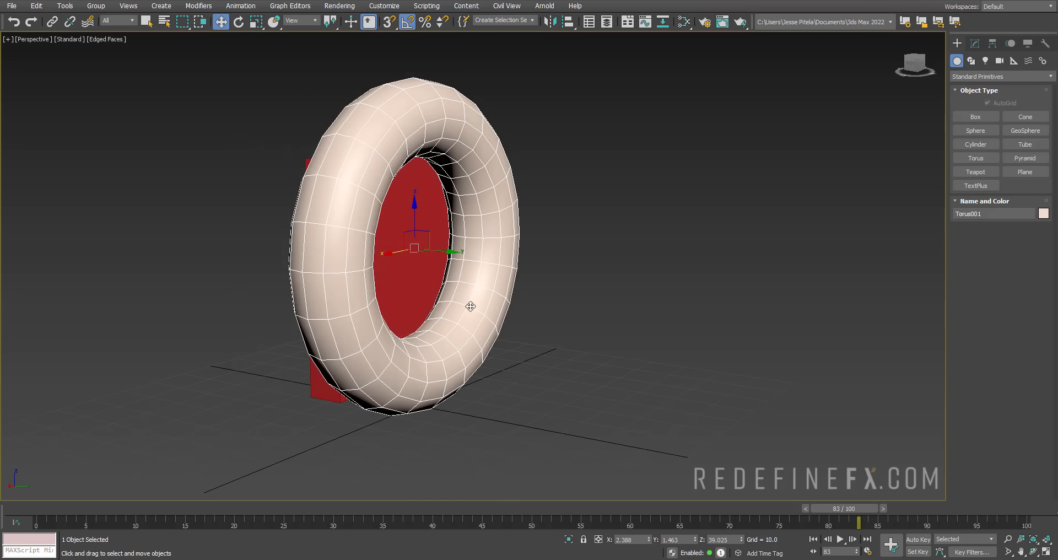
Toggle Renderable off and on, and Display as Box on and off, in the torus's object properties.
alt+middle_drag(471, 307, 458, 281)
right_click(515, 252)
click(536, 330)
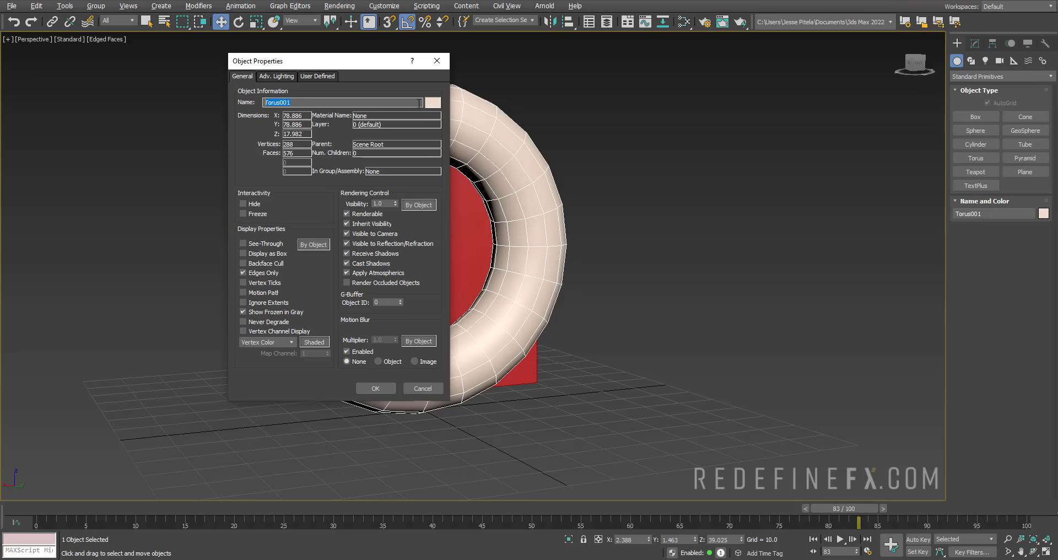
click(437, 61)
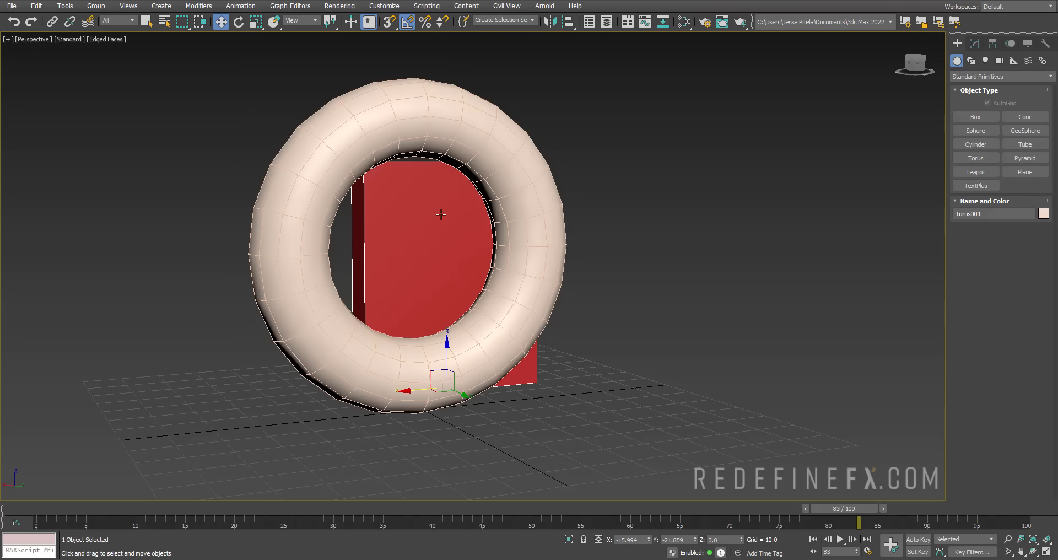
right_click(511, 178)
click(544, 259)
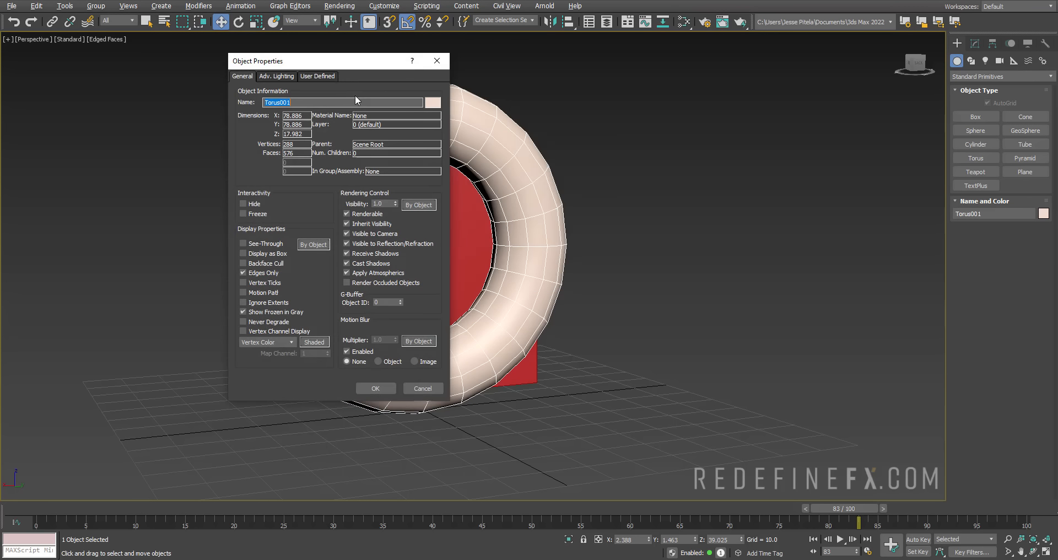
drag(342, 71, 450, 100)
click(463, 245)
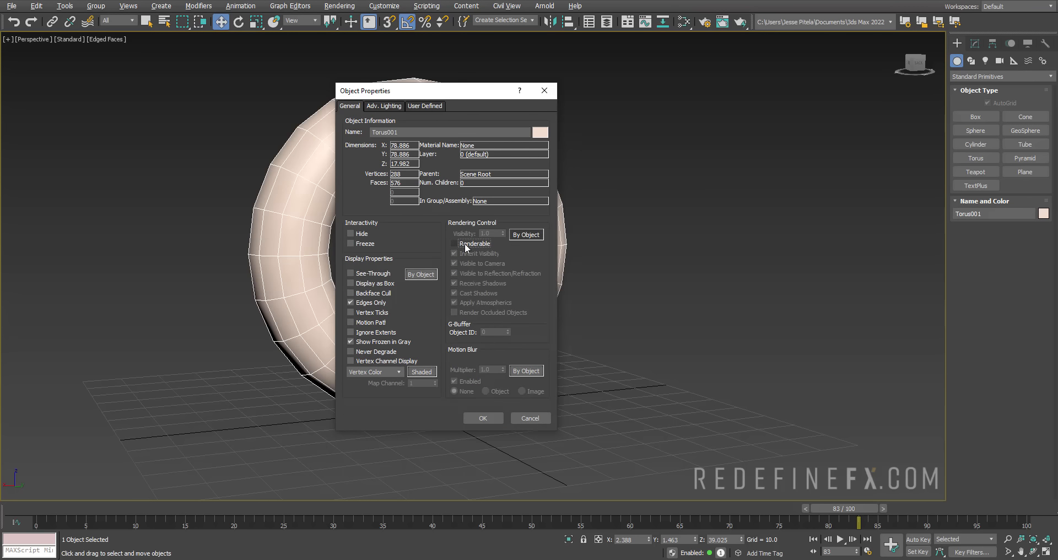
click(463, 245)
click(358, 285)
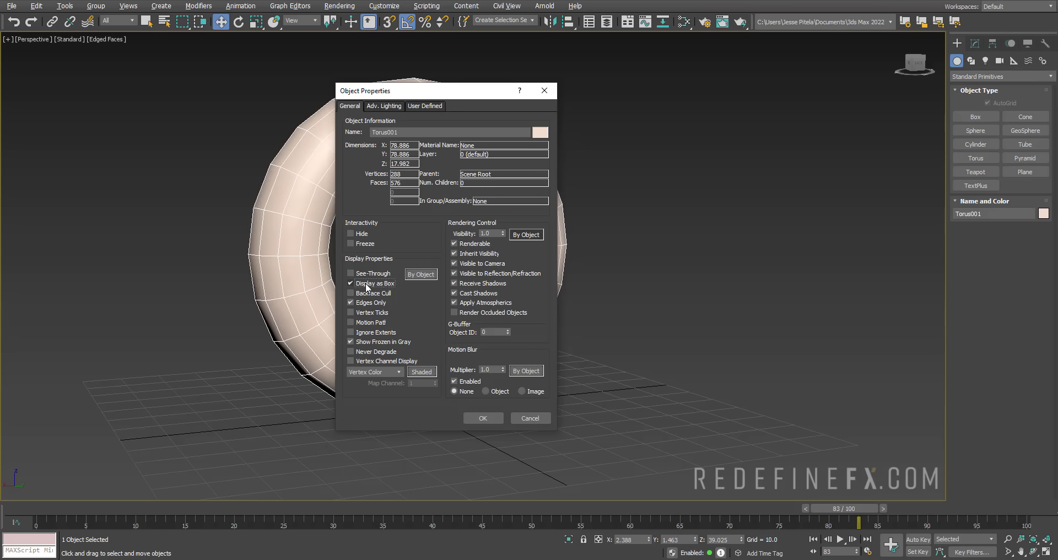
click(367, 286)
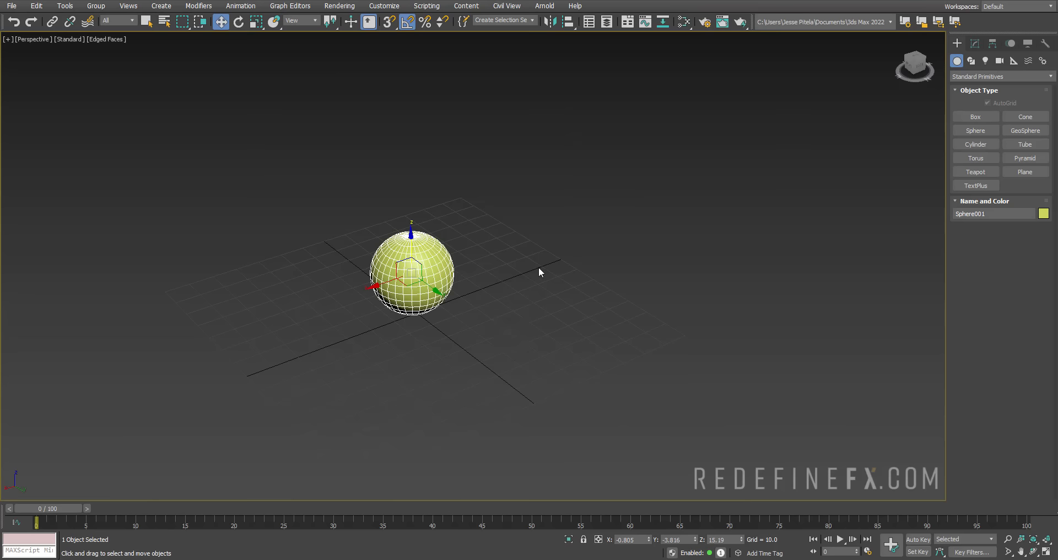
alt+middle_drag(580, 226, 536, 215)
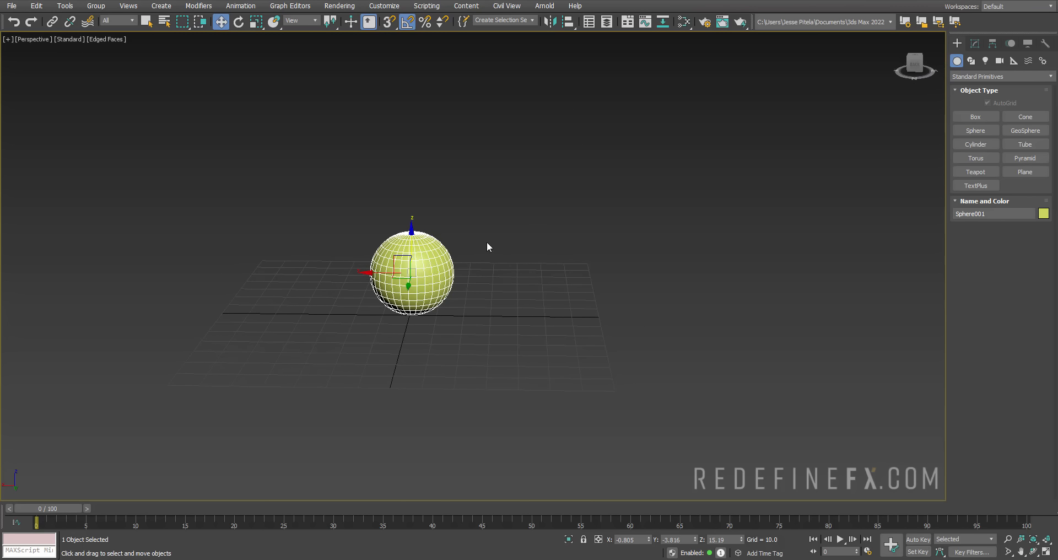
alt+middle_drag(408, 285, 556, 203)
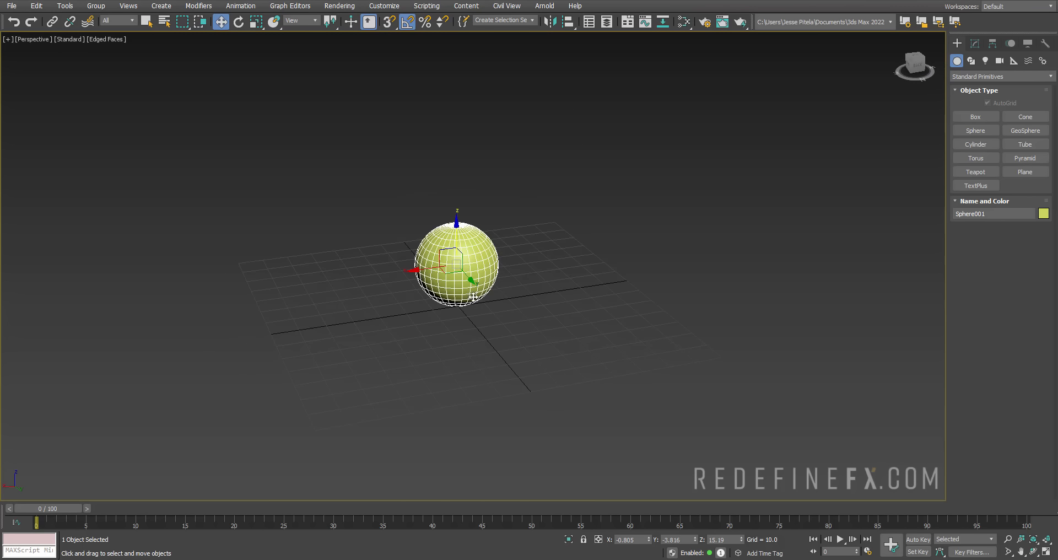
alt+middle_drag(558, 241, 544, 203)
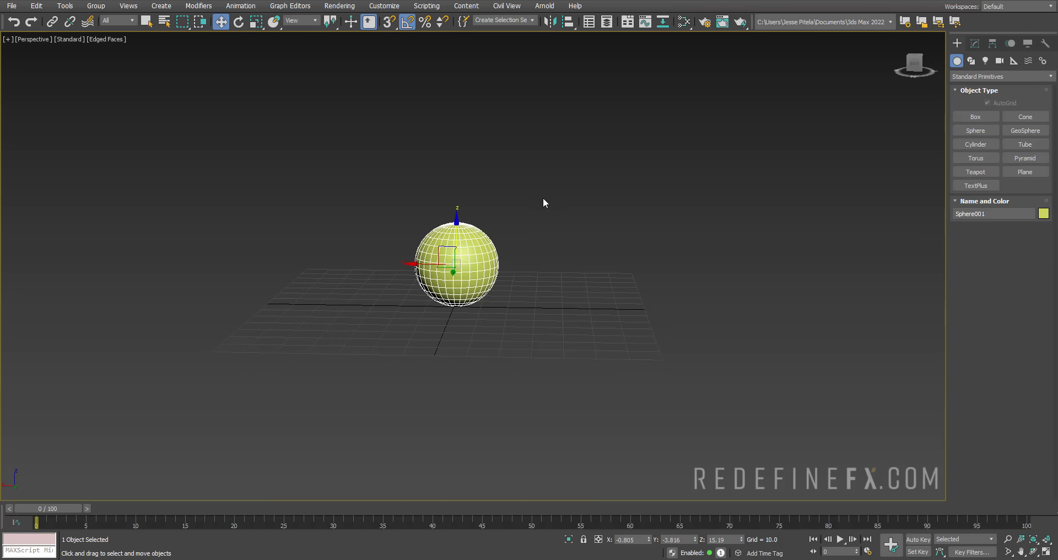
Set the animation's end time to 200 in the time configuration.
click(869, 553)
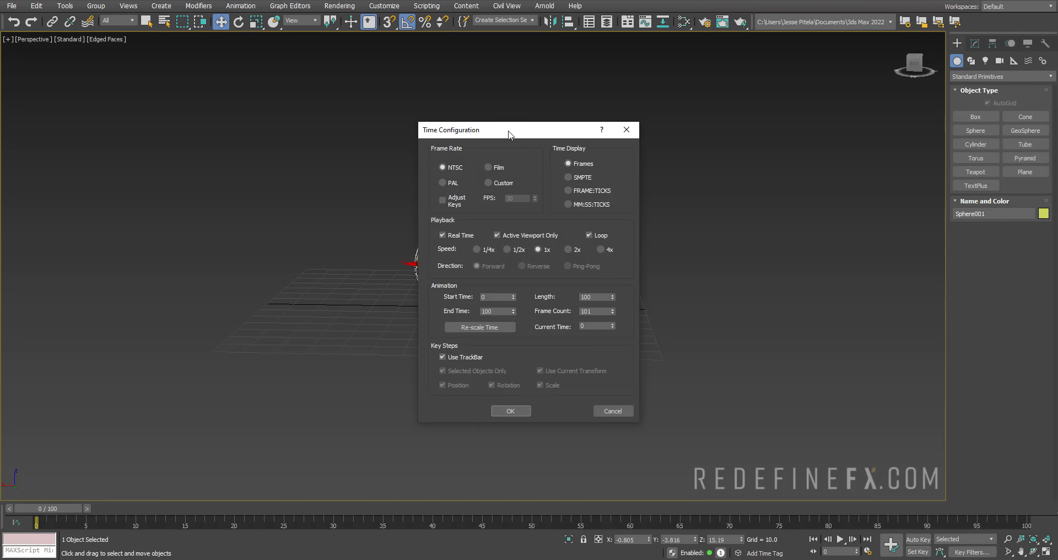
drag(508, 135, 292, 112)
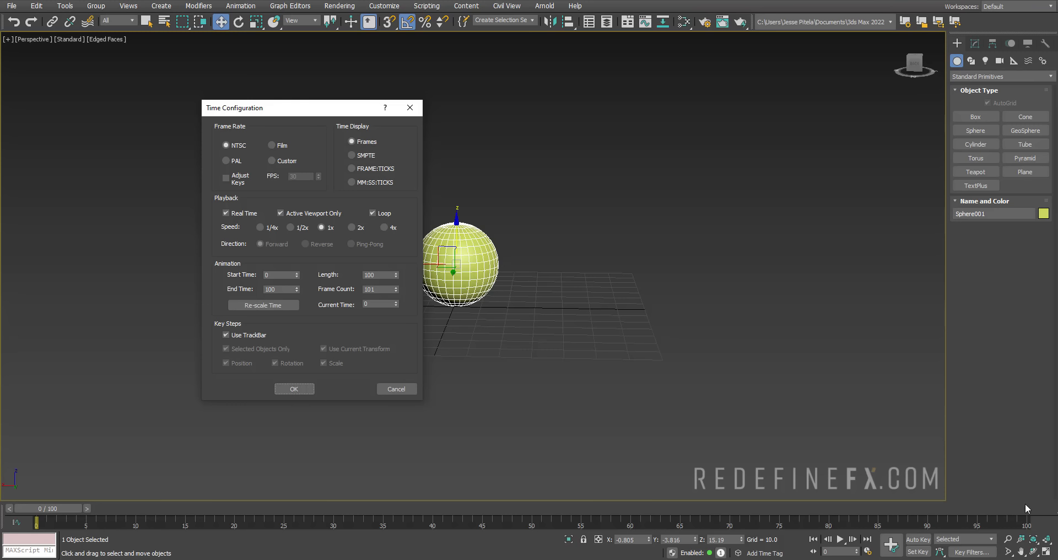
double_click(284, 289)
text(200)
Try the Film frame rate, switch to Custom at 30 FPS and apply the time configuration.
click(272, 146)
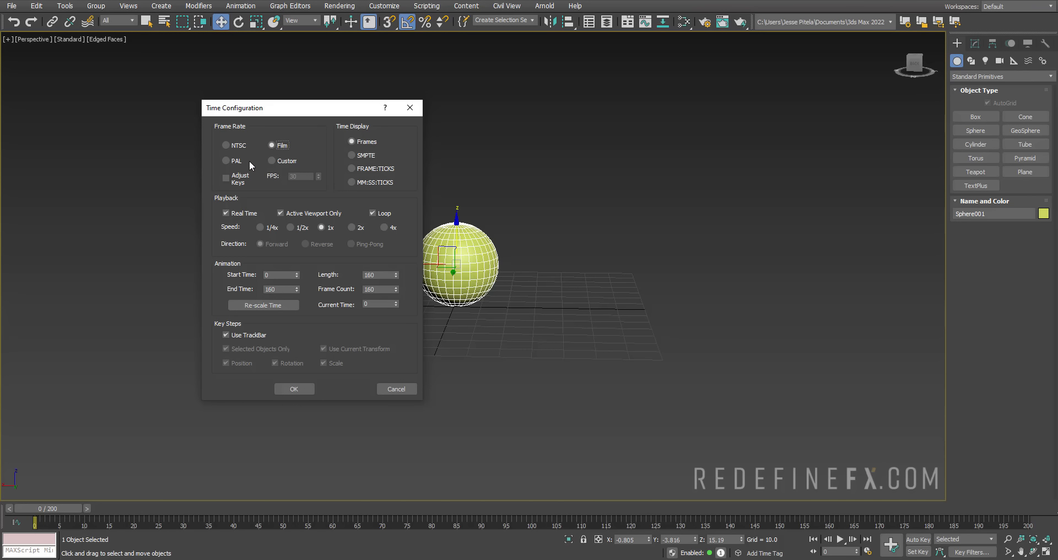
click(271, 160)
double_click(296, 176)
key(Return)
click(296, 389)
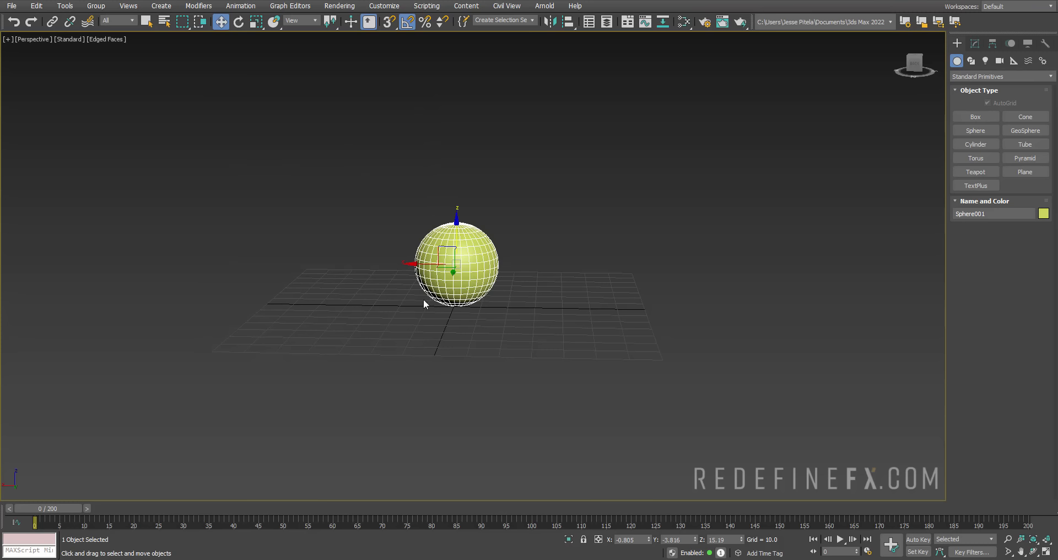
Play the timeline briefly, stop it and return to frame 0.
click(841, 540)
click(840, 540)
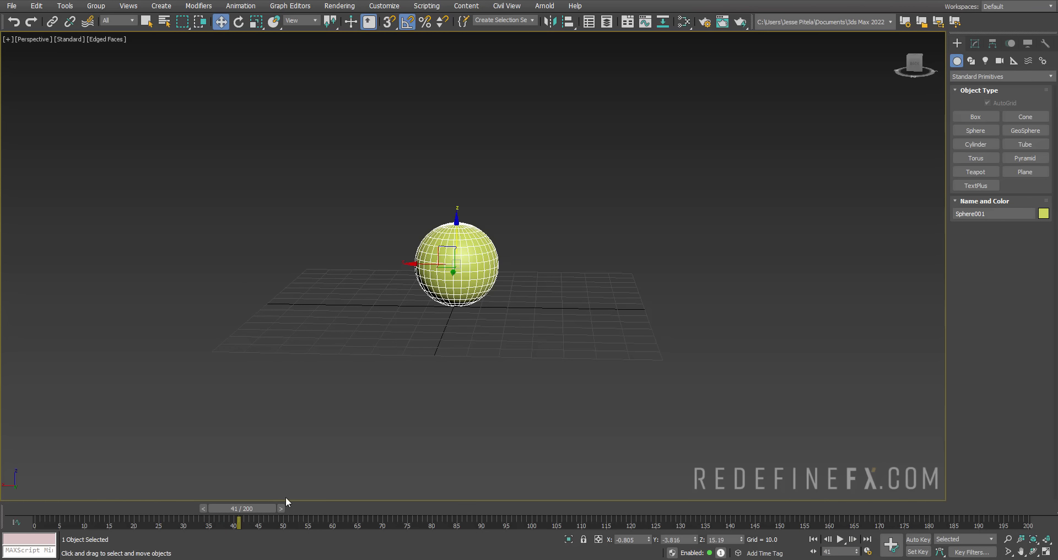
drag(261, 511, 113, 484)
Turn on Auto Key and, at frame 40, move the sphere along X to about -136.
alt+middle_drag(495, 248, 485, 221)
scroll(484, 222, up, 3)
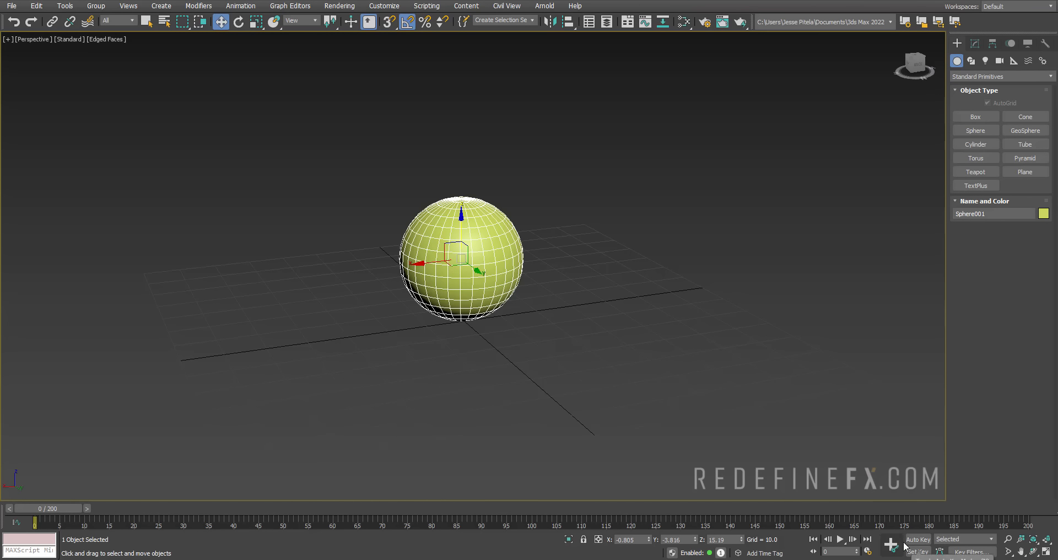
alt+middle_drag(345, 363, 623, 209)
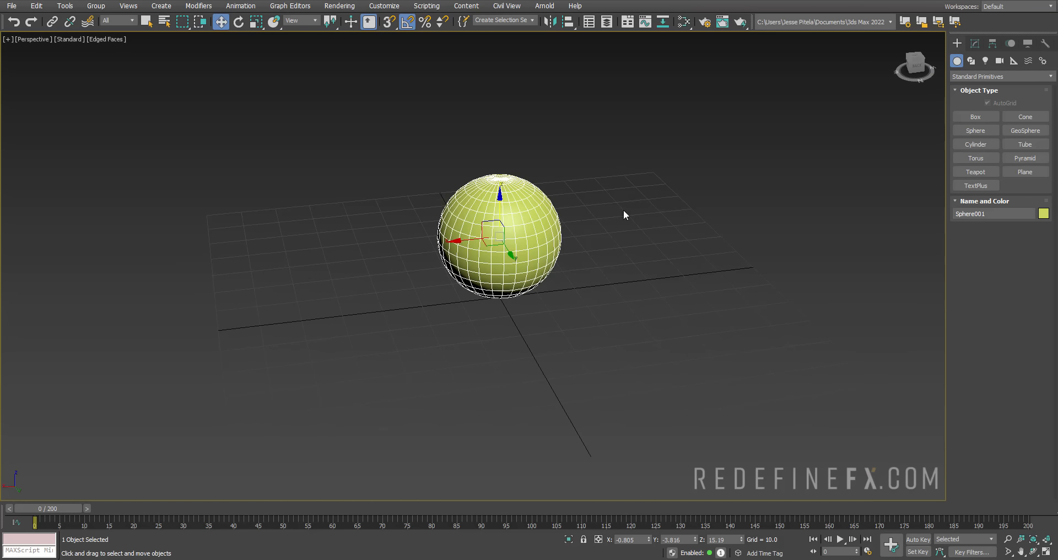
click(919, 539)
drag(54, 508, 248, 508)
scroll(410, 222, down, 3)
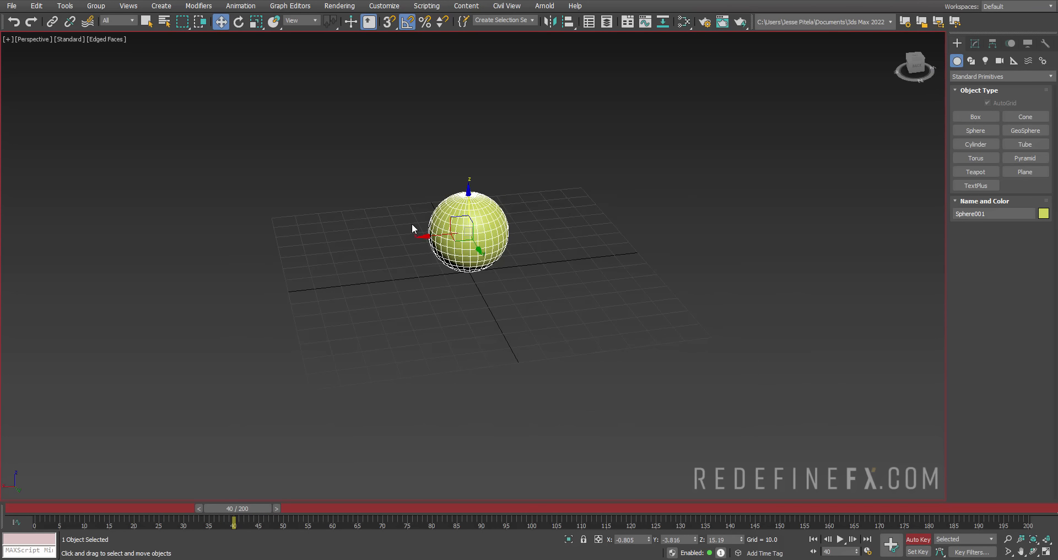
middle_drag(509, 214, 425, 266)
drag(355, 286, 678, 250)
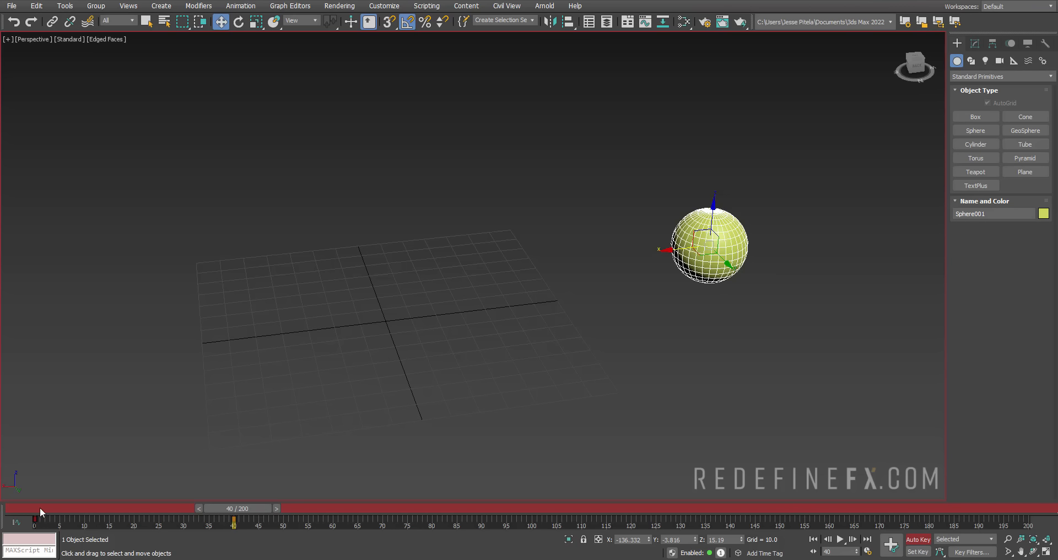
Scrub through the first motion and, at frame 80, move the sphere along Y to about 204.
drag(244, 509, 45, 523)
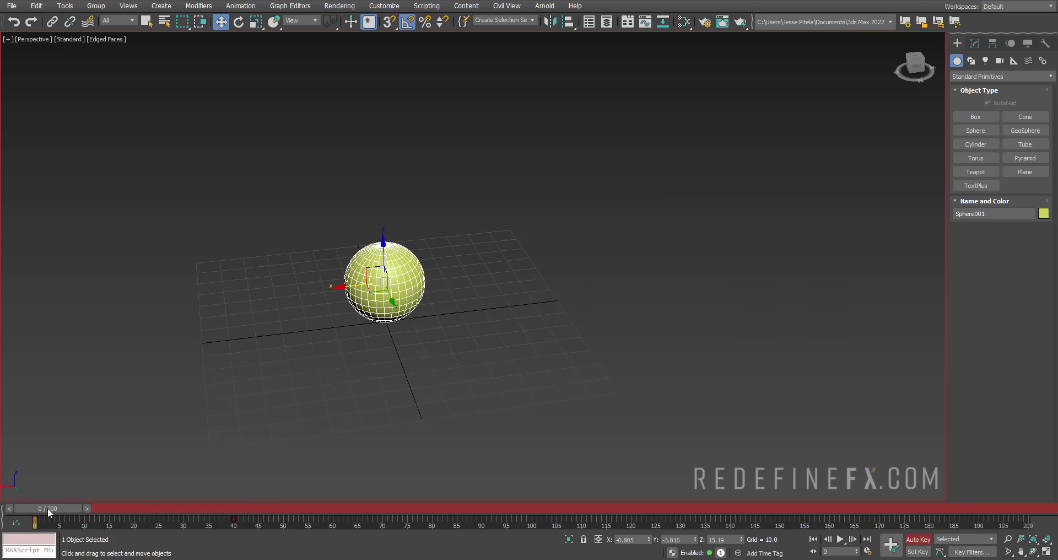
drag(47, 508, 242, 510)
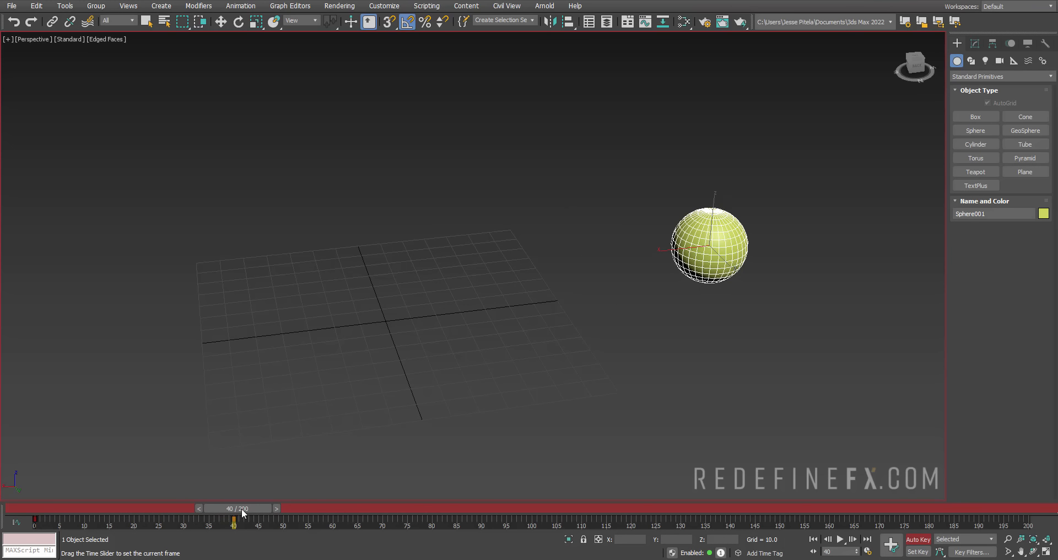
mouse_move(241, 508)
mouse_down()
mouse_move(402, 509)
mouse_move(435, 522)
mouse_up()
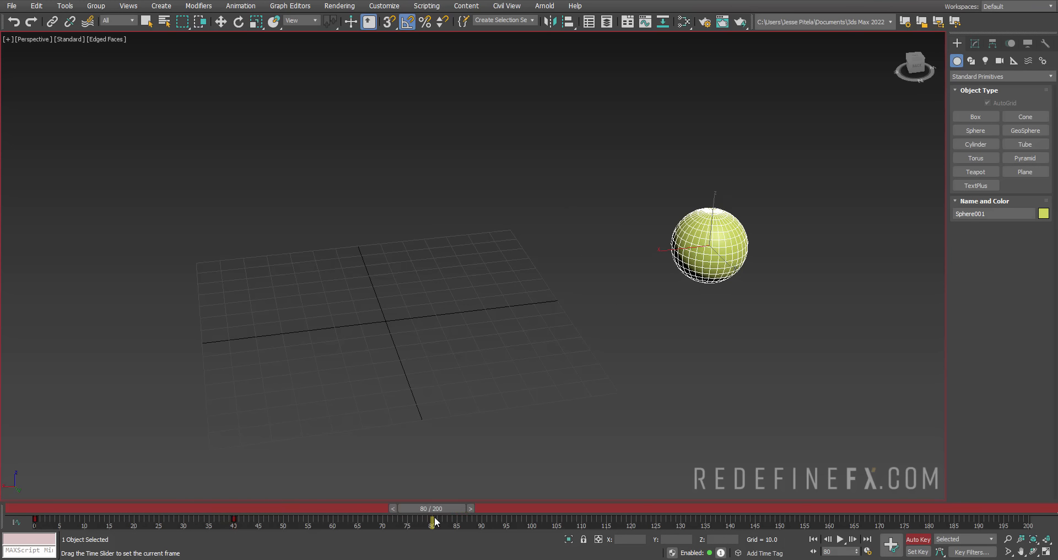
key(w)
scroll(753, 217, down, 3)
alt+middle_drag(753, 217, 523, 193)
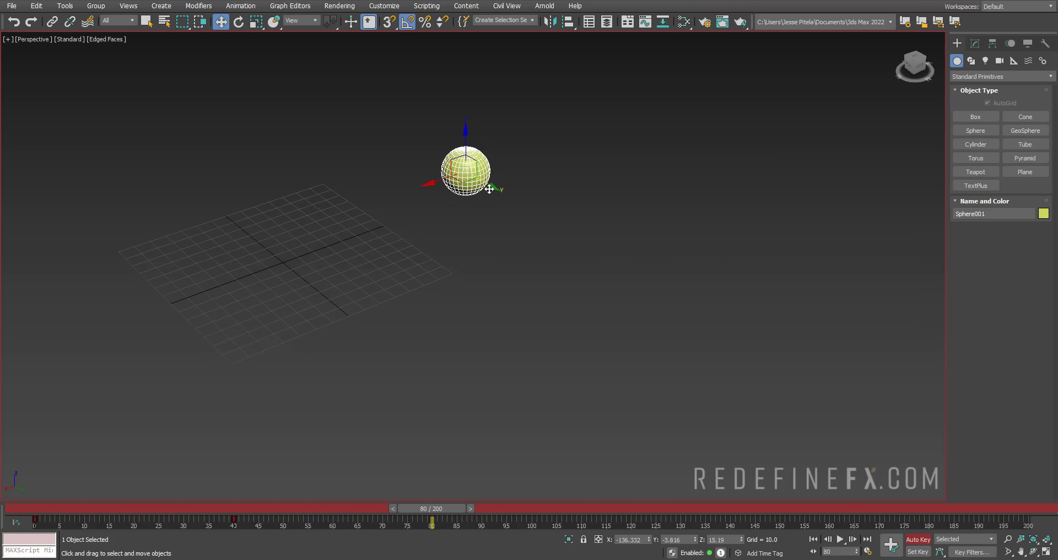
drag(489, 189, 739, 333)
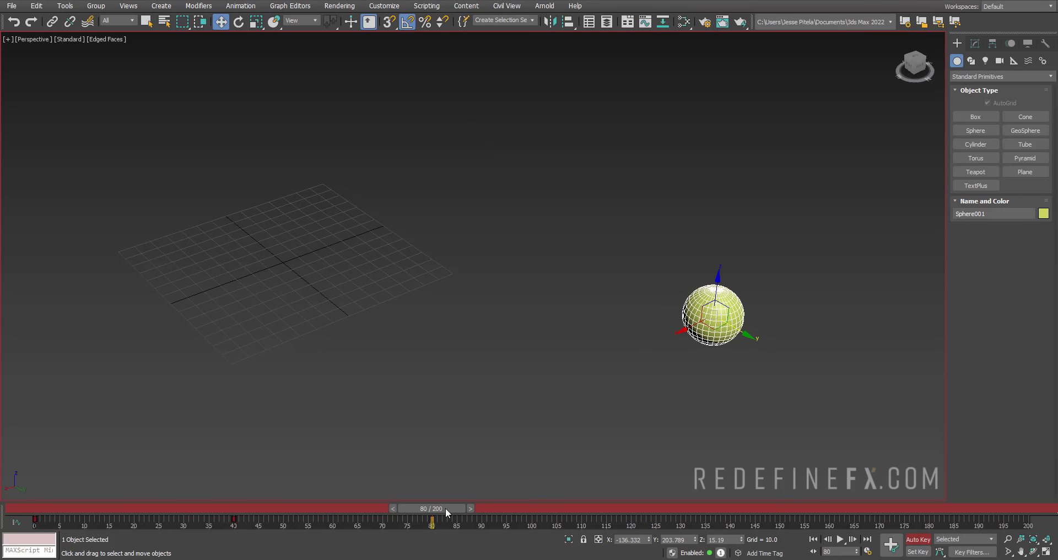
Scrub the sphere's animation back to the start, delete all its keys and return to frame 0.
drag(446, 507, 25, 524)
key(Delete)
key(End)
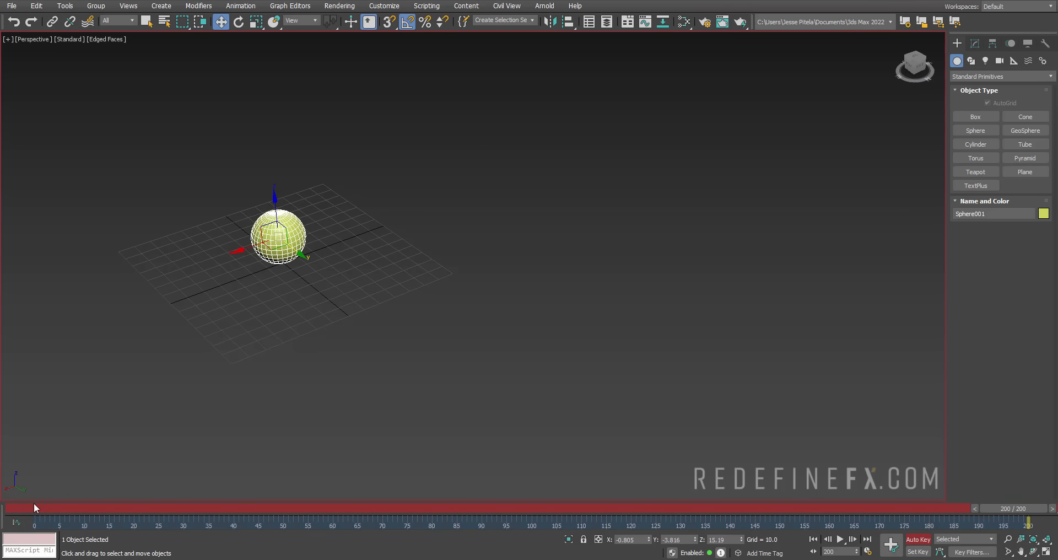
key(Home)
With Auto Key on, move the sphere along X to about -183 at frame 40 and along Y at frame 87, ending with the Rotate tool.
drag(45, 511, 238, 507)
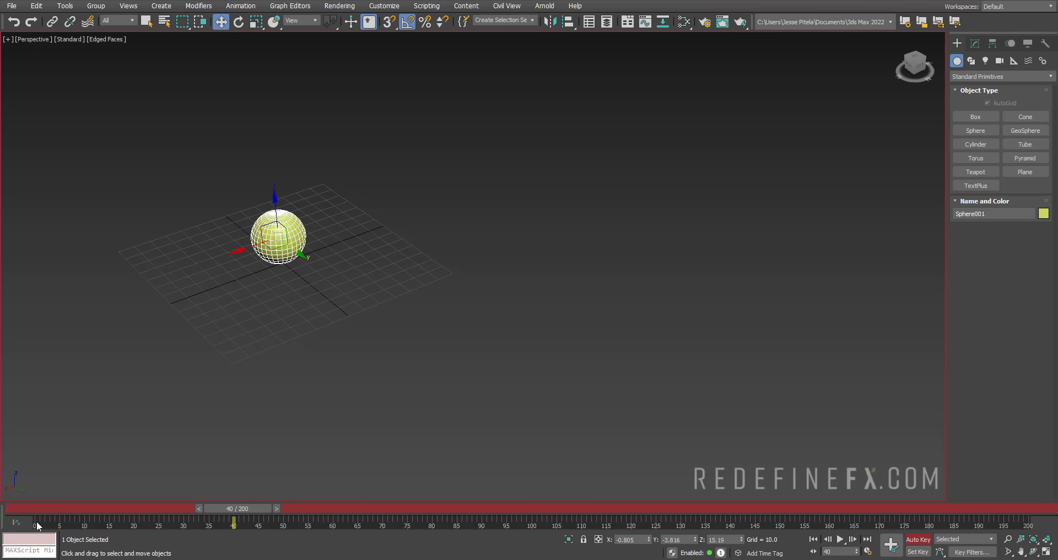
drag(247, 252, 486, 172)
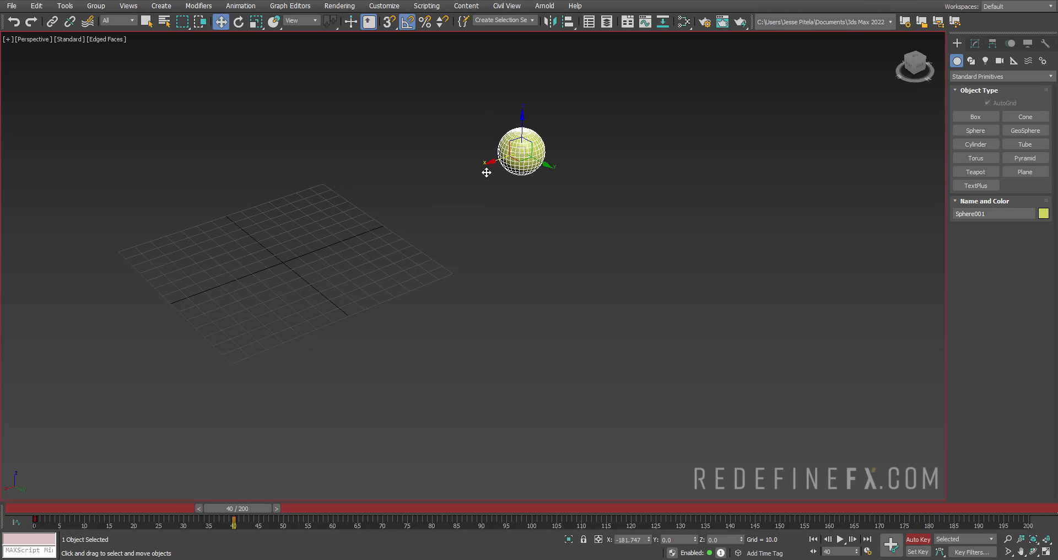
click(50, 510)
drag(39, 510, 466, 509)
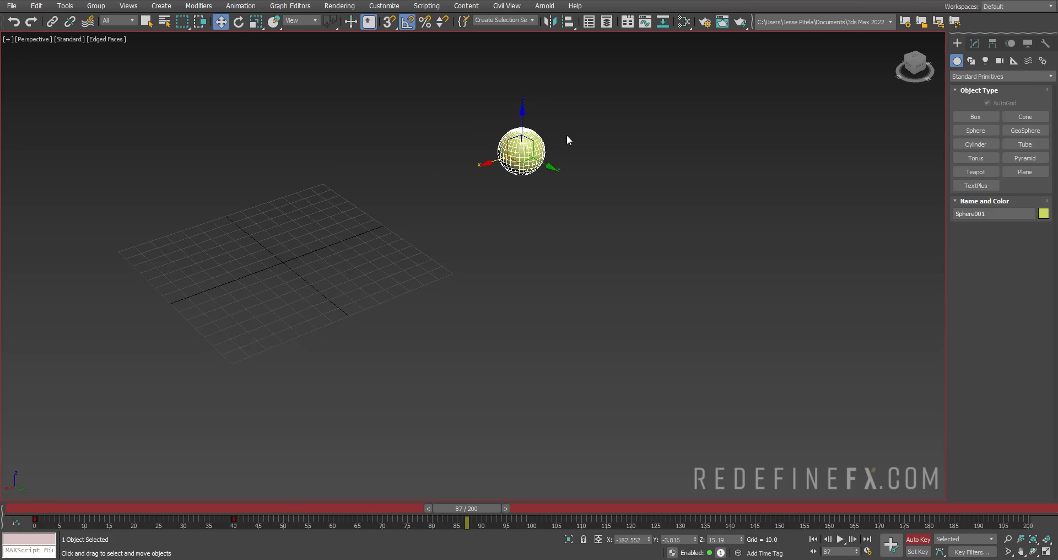
drag(543, 160, 711, 264)
key(r)
key(e)
Review the keyed movement by scrubbing the timeline, and remove the sphere's keys at frame 0.
drag(468, 508, 149, 507)
drag(184, 539, 50, 507)
drag(500, 519, 9, 508)
key(Delete)
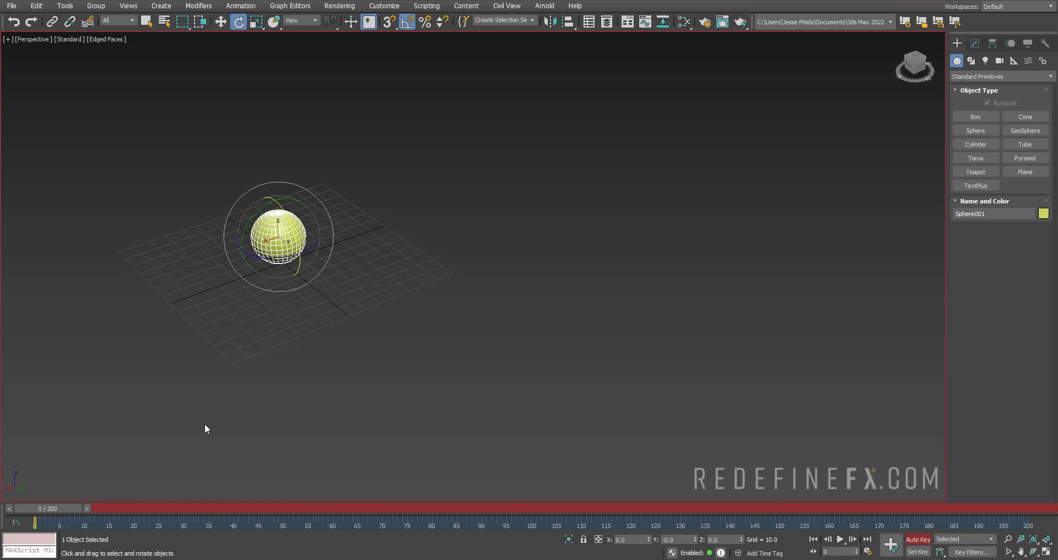
Switch to Set Key mode, move the sphere along X at frame 40 without setting a key, and scrub away to discard the move.
click(917, 552)
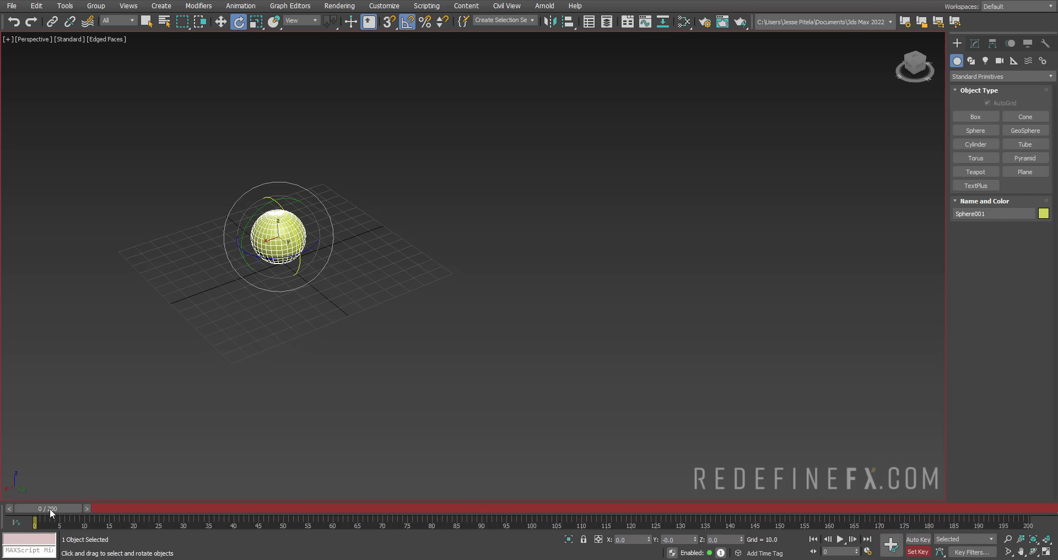
drag(50, 508, 245, 511)
key(w)
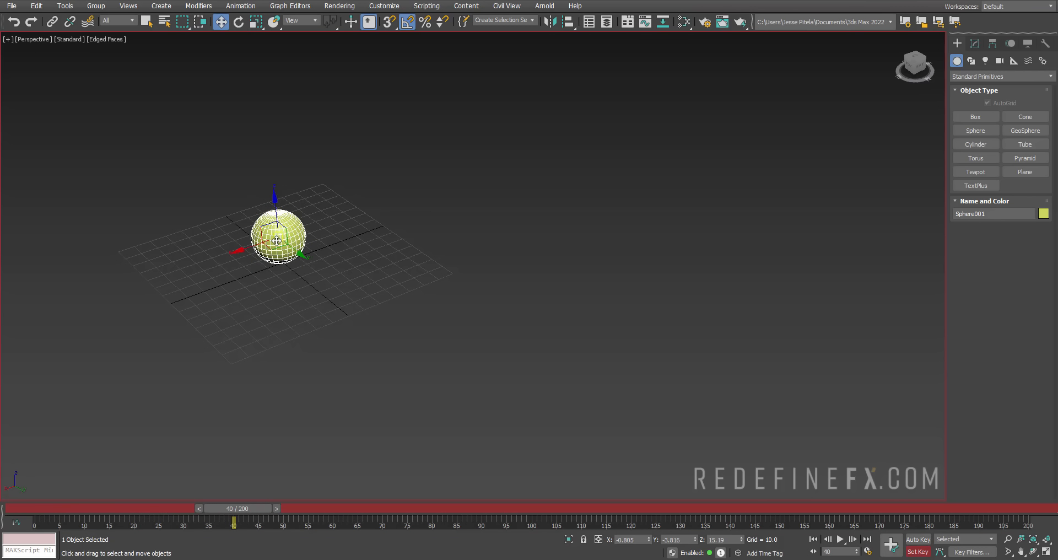
click(248, 250)
click(252, 250)
drag(252, 249, 419, 246)
drag(248, 508, 298, 481)
right_click(308, 481)
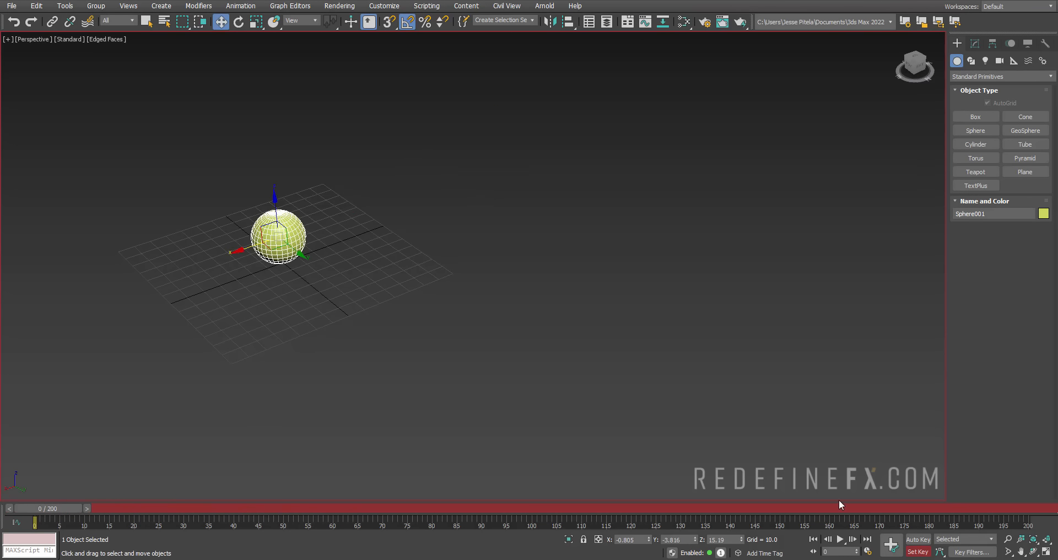
With Set Key, key the sphere at frame 0, at X about -140 on frame 40, and at Y about 131 on frame 80.
click(885, 548)
drag(56, 507, 246, 508)
drag(253, 246, 442, 200)
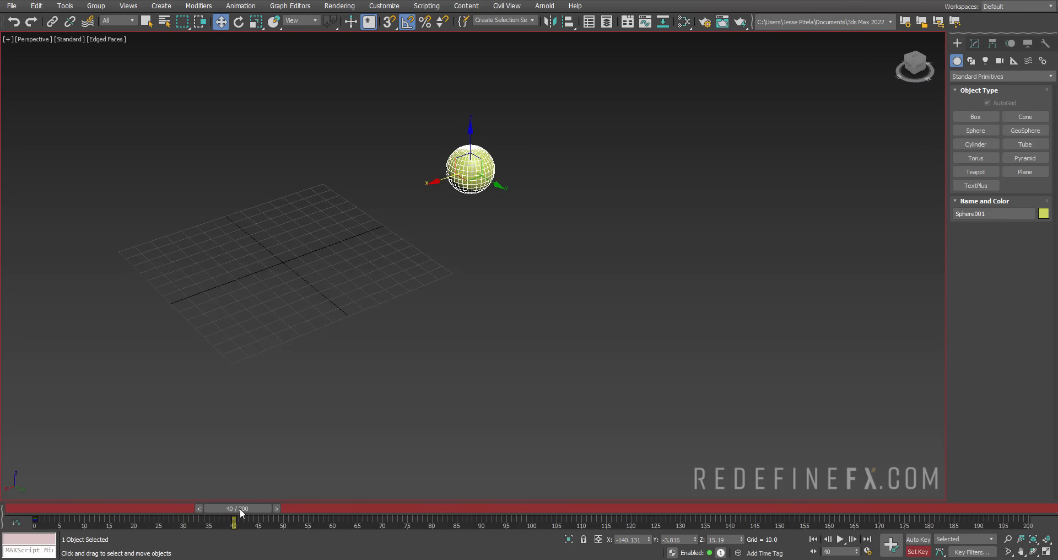
drag(239, 508, 432, 522)
key(w)
drag(496, 182, 645, 268)
click(889, 551)
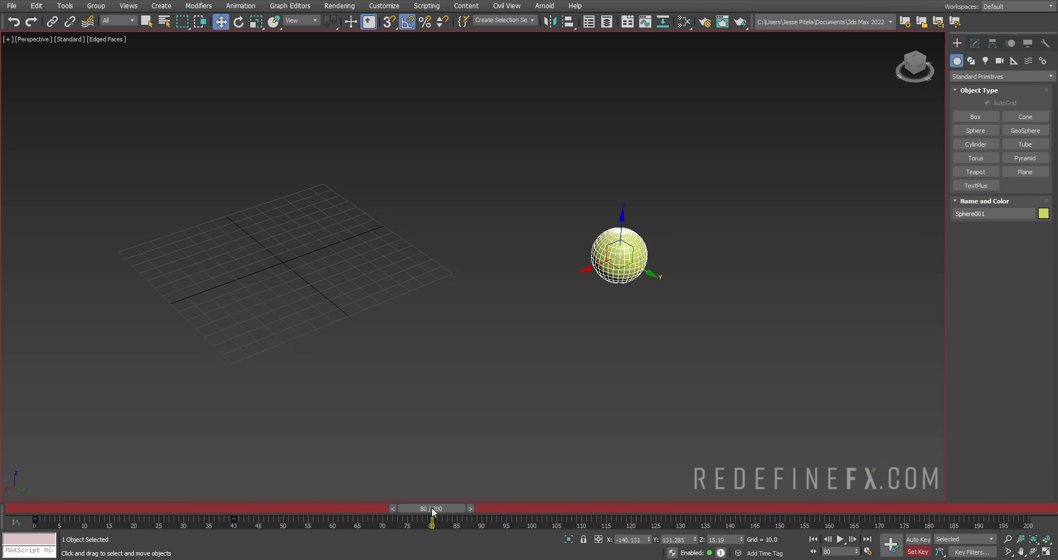
Play the sphere's keyed animation from frame 0 and scrub through it to examine how its speed changes around each key.
drag(432, 508, 41, 508)
key(w)
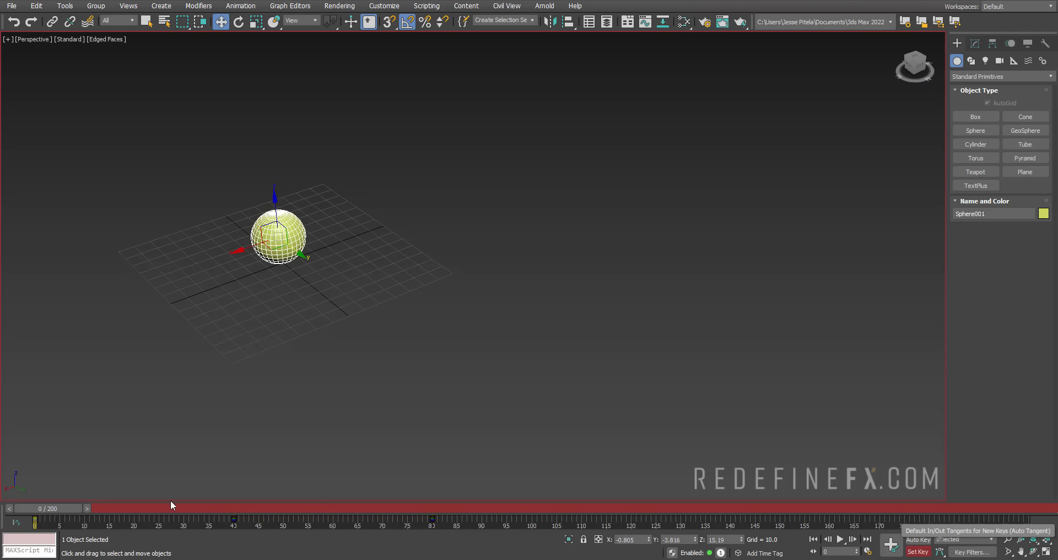
drag(41, 507, 3, 515)
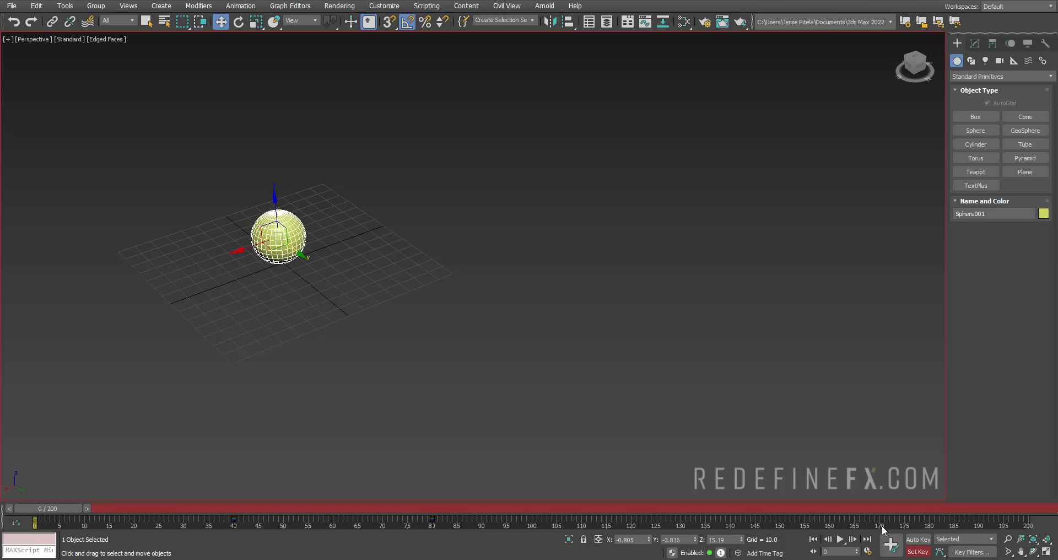
click(841, 539)
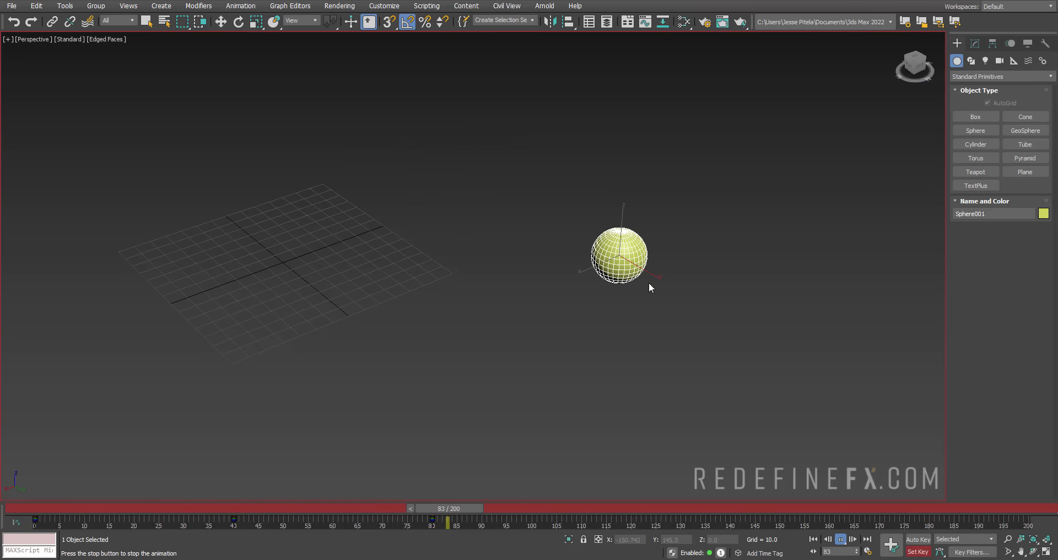
click(571, 508)
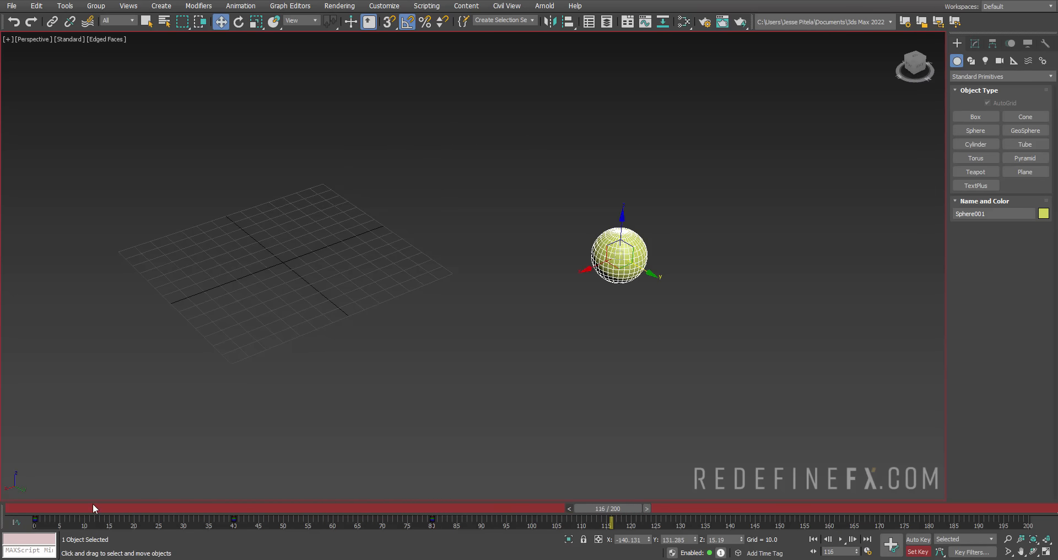
drag(92, 504, 24, 504)
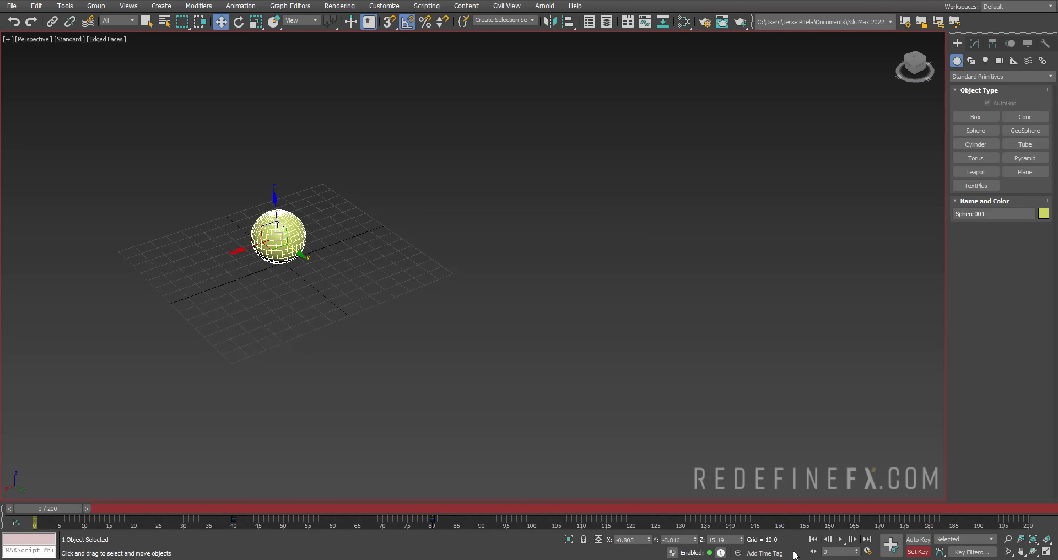
click(841, 539)
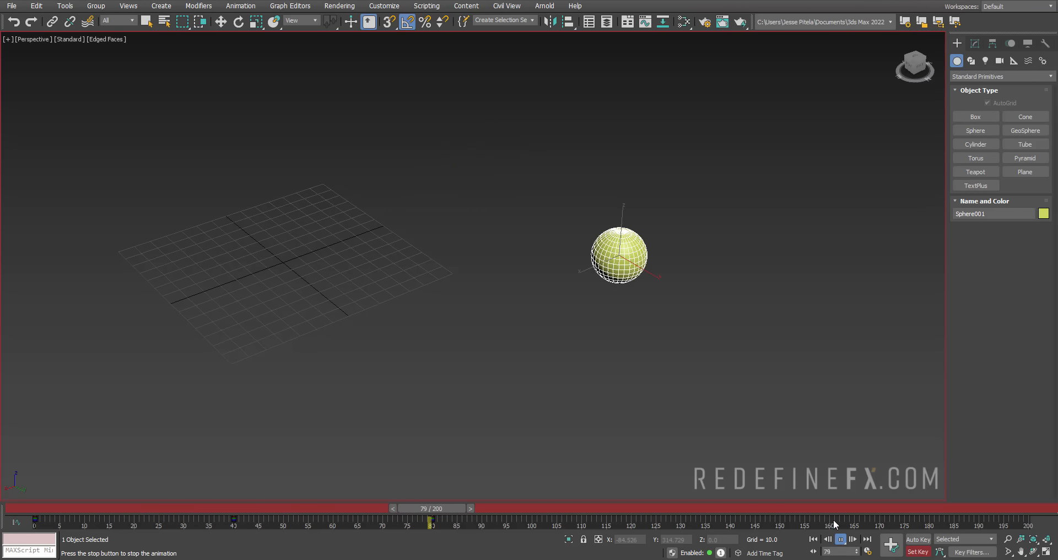
key(/)
drag(467, 508, 285, 524)
Select all of the sphere's keys and set their tangents to linear in the Mini Curve Editor.
drag(58, 520, 26, 521)
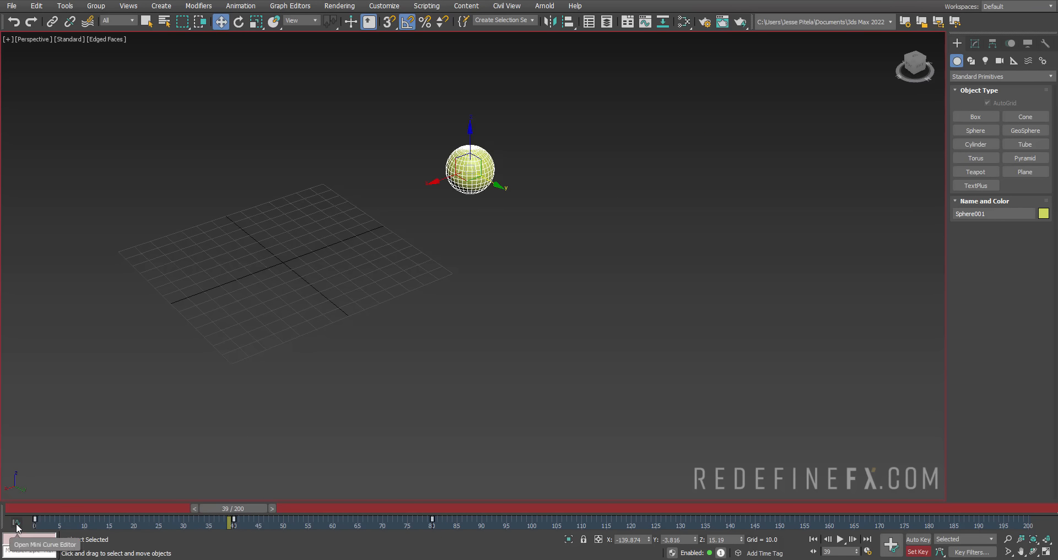
click(16, 526)
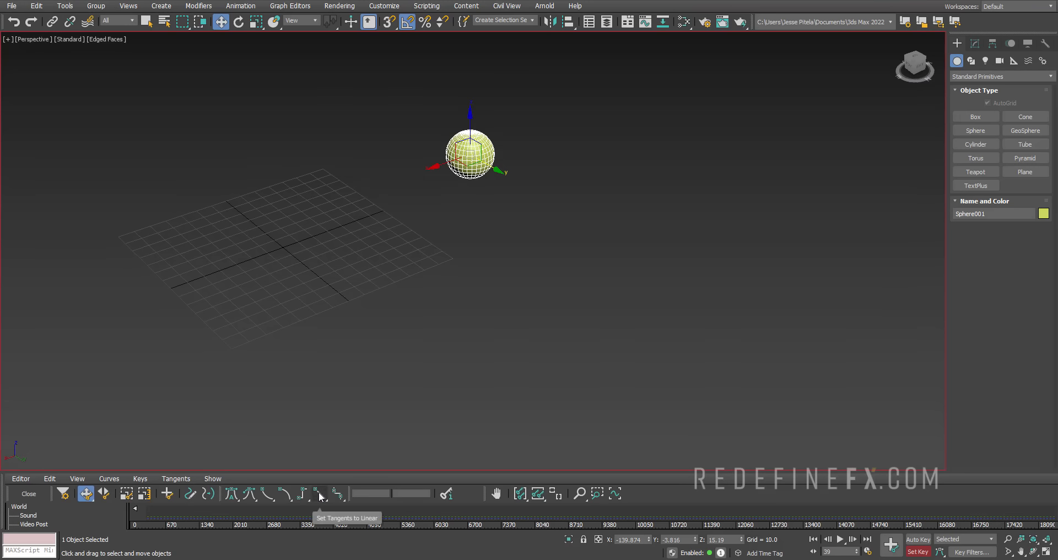
click(320, 495)
click(34, 491)
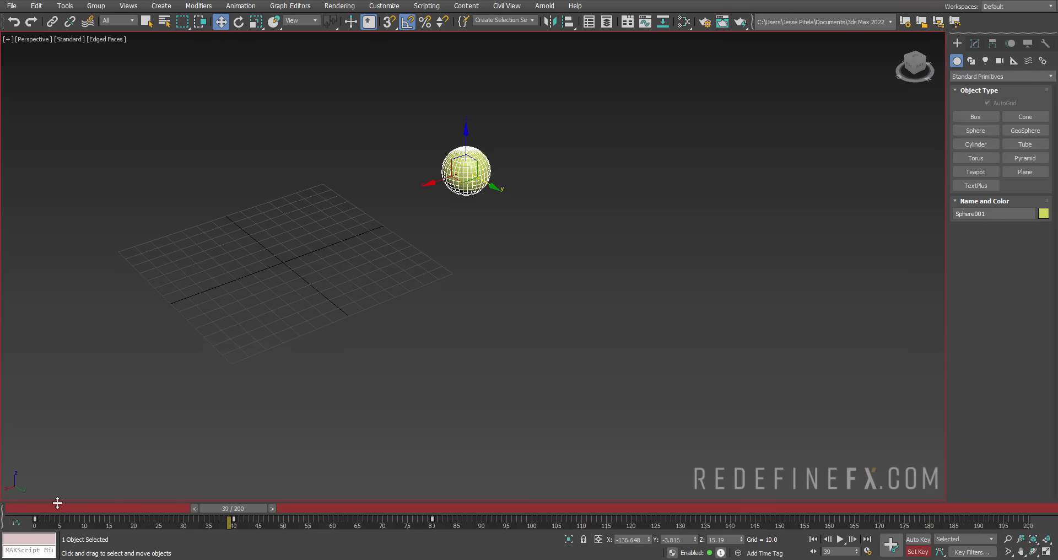
Replay the sphere's animation from frame 0 to check the linear motion between keys, and return to the start.
drag(231, 508, 24, 511)
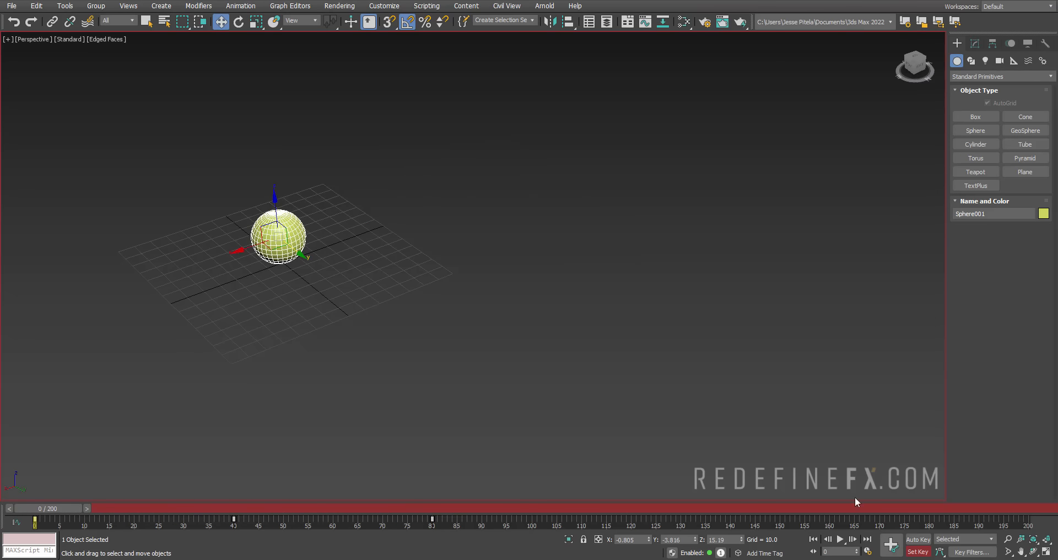
click(840, 540)
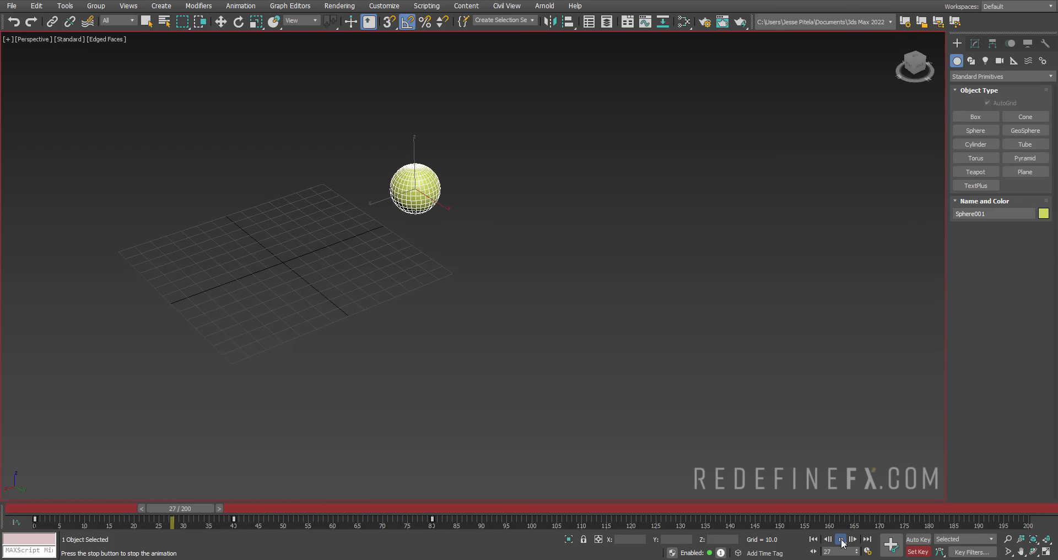
click(840, 539)
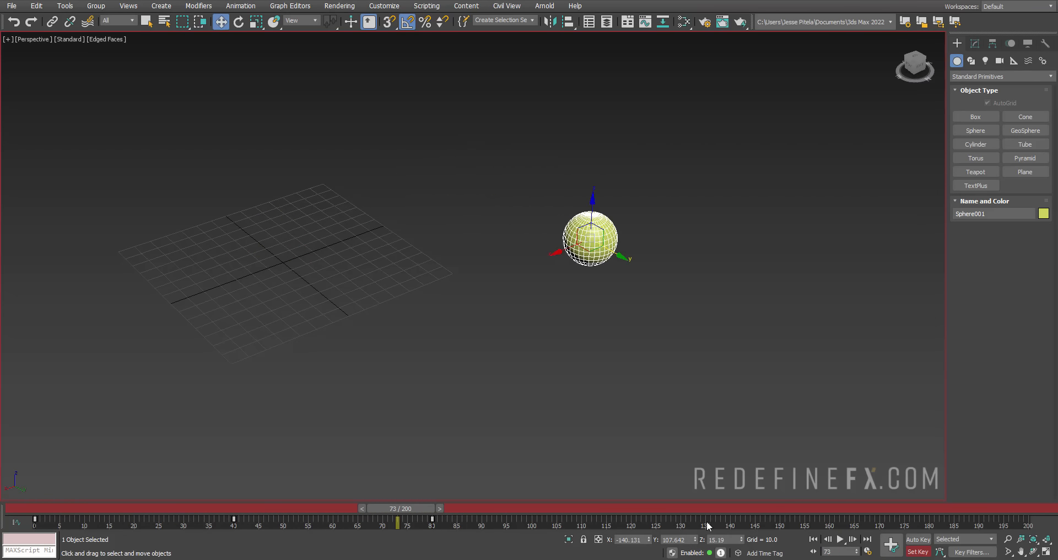
drag(408, 509, 39, 517)
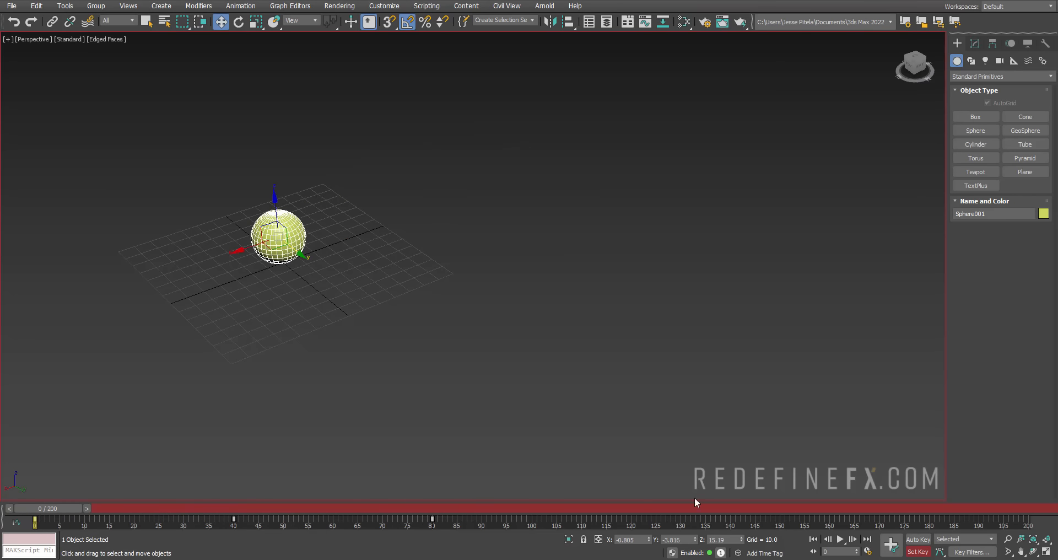
click(840, 540)
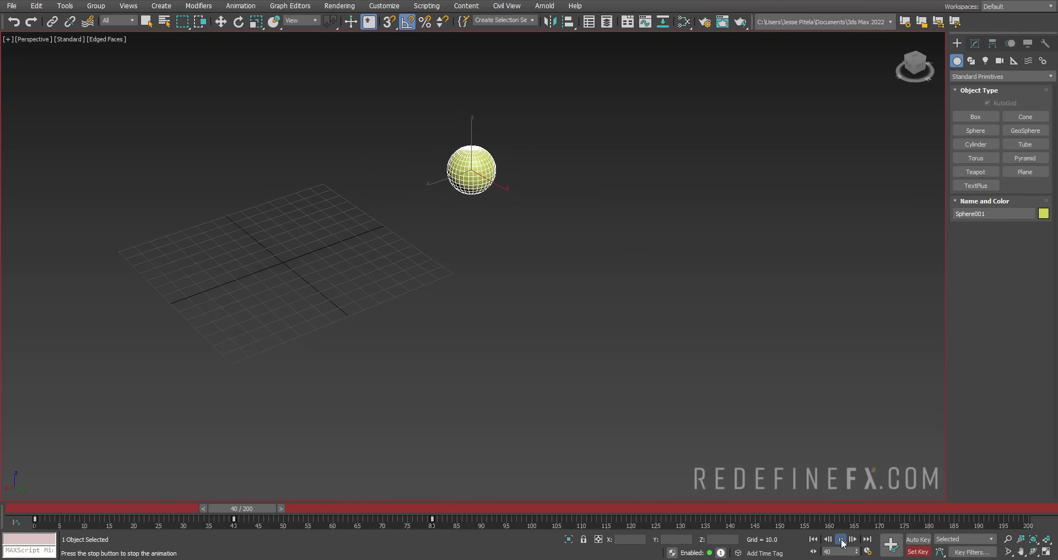
drag(312, 507, 29, 507)
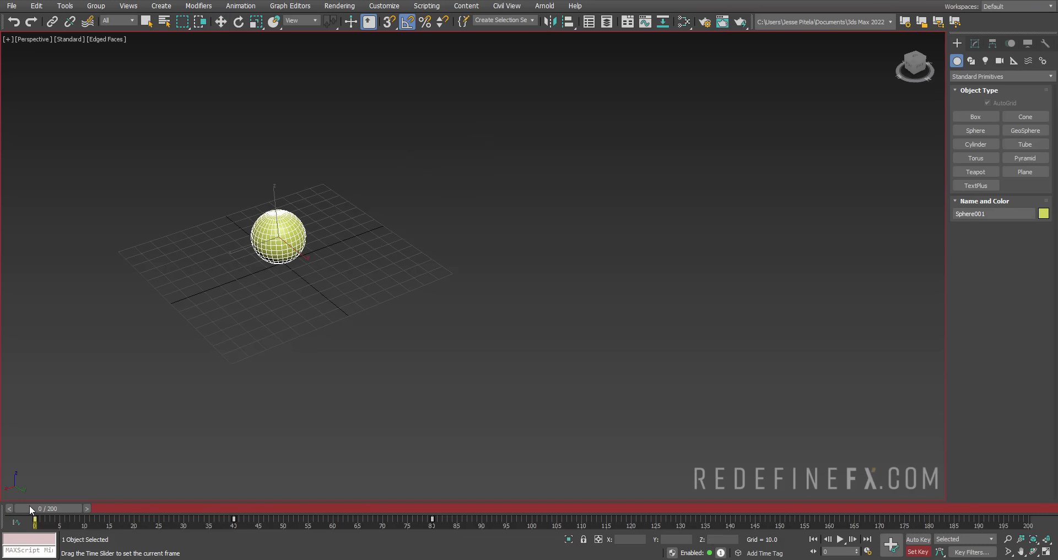
key(w)
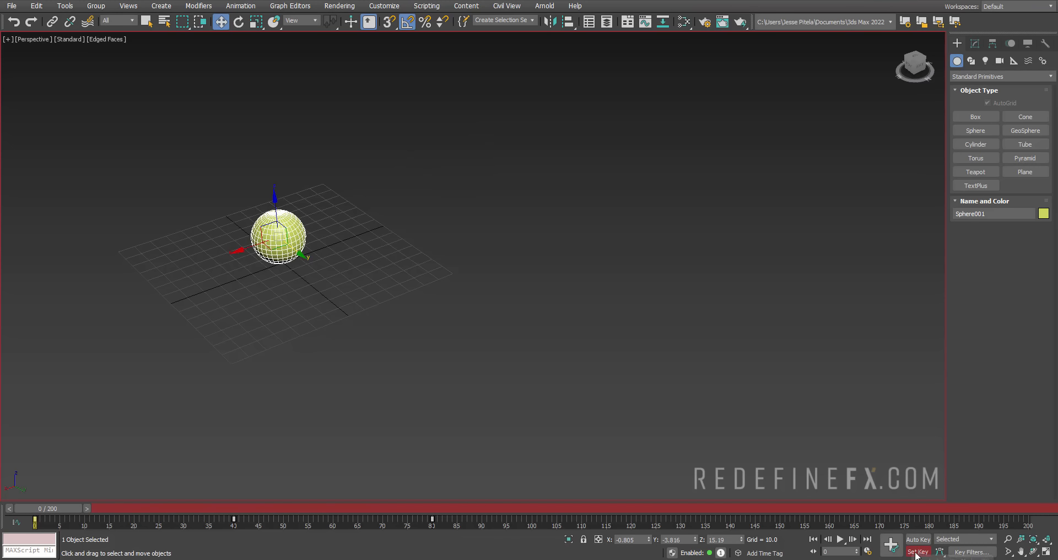
View the frame rate and playback options in Time Configuration, close it unchanged, and scrub the sphere's movement.
click(867, 552)
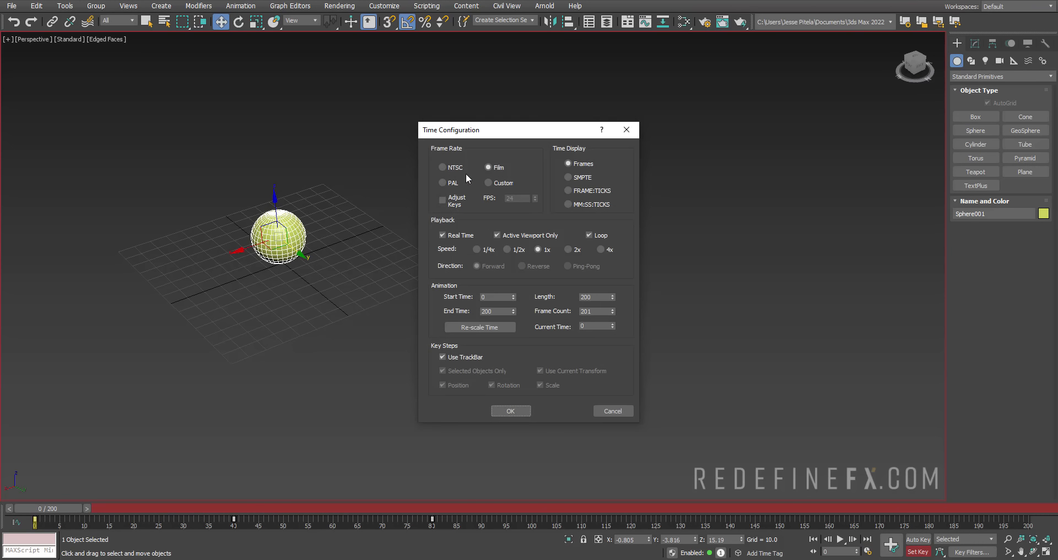
click(523, 125)
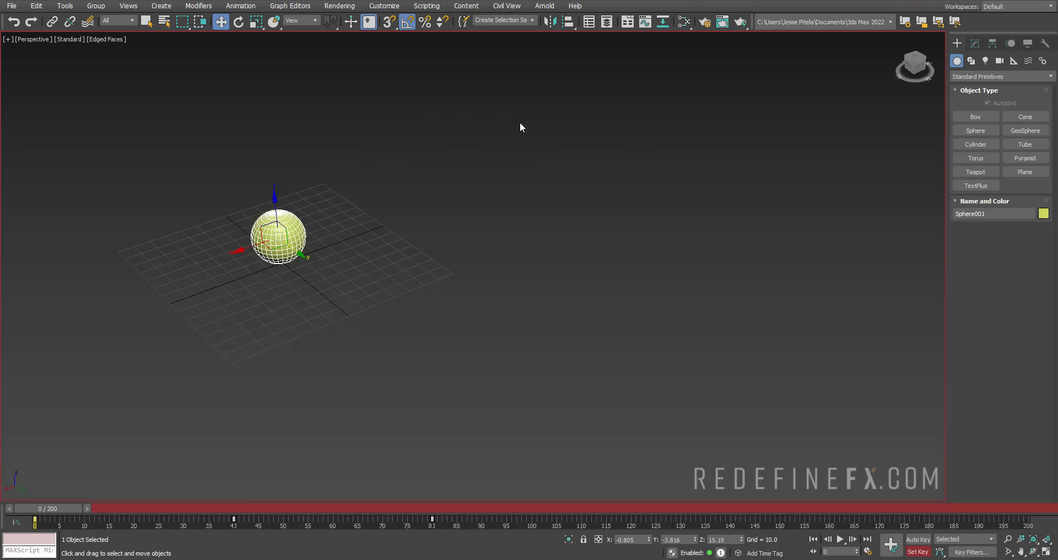
drag(48, 511, 313, 508)
drag(386, 508, 352, 505)
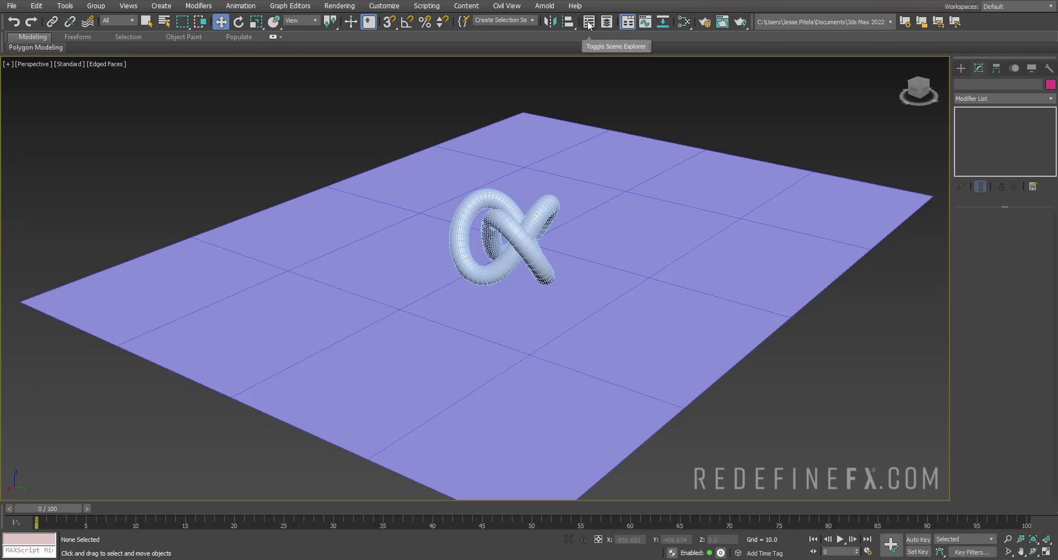
Open the Scene Explorer, select the plane and the torus knot in turn from its list, and close it with the knot selected.
click(589, 22)
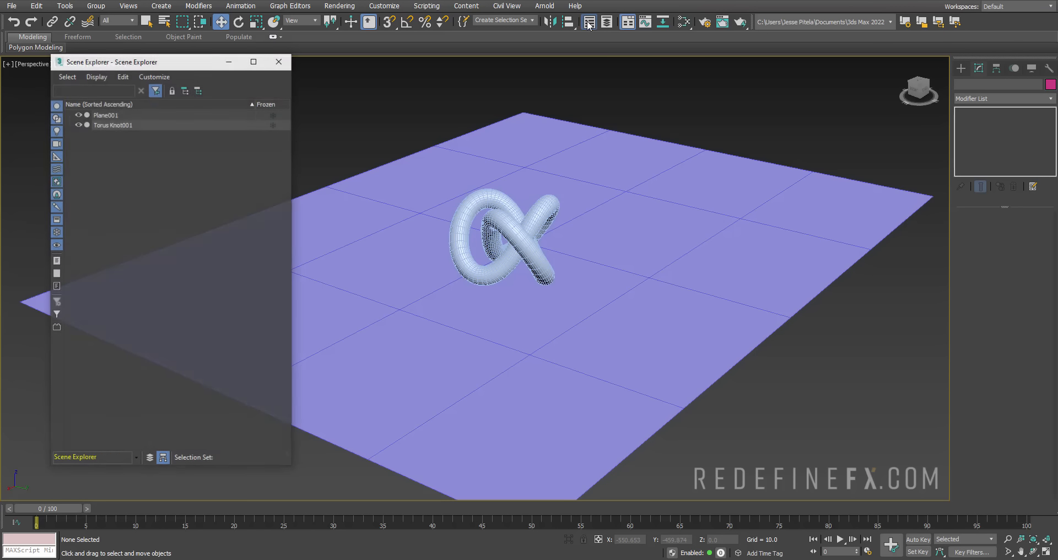
drag(122, 65, 186, 73)
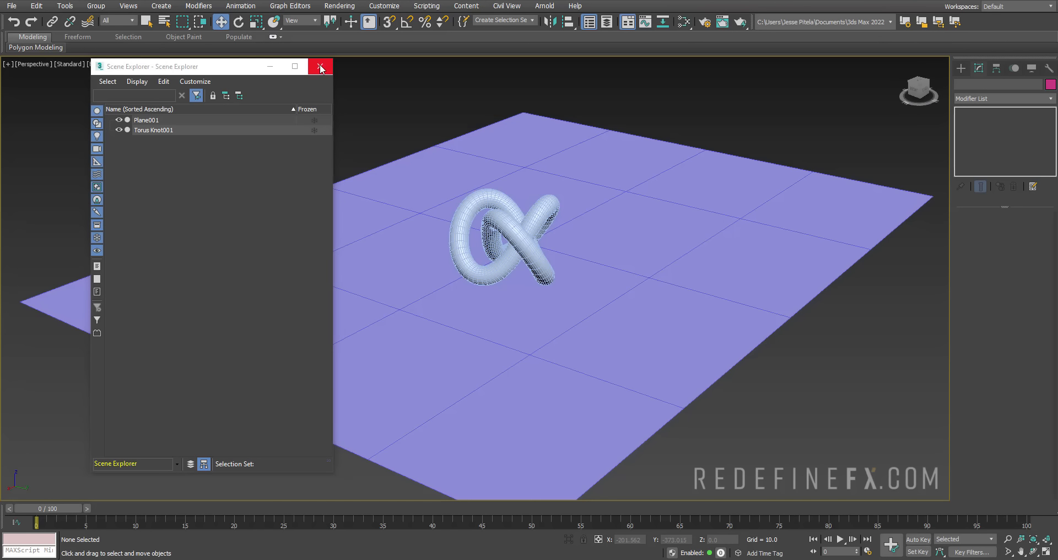
click(320, 66)
click(588, 22)
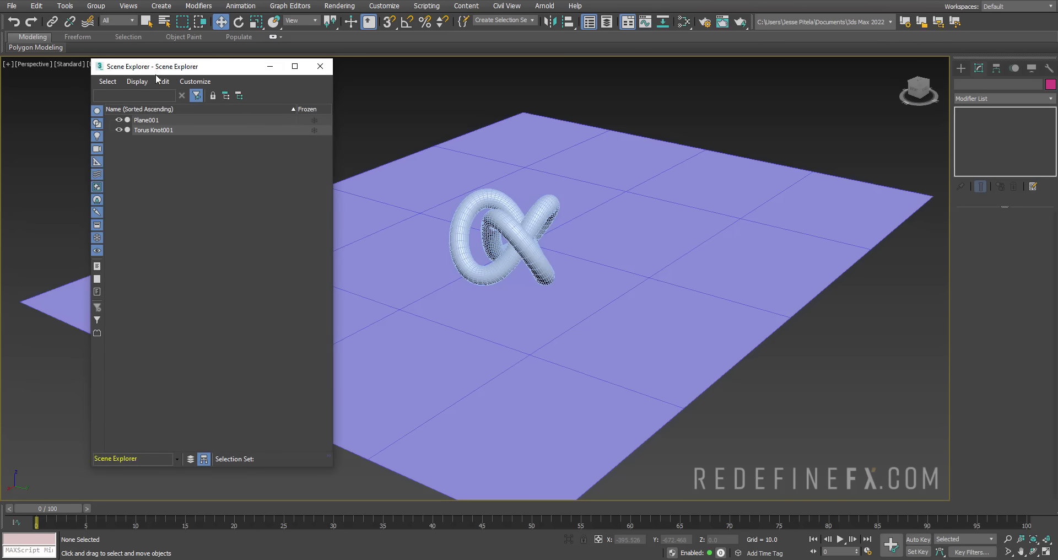
click(111, 112)
click(121, 122)
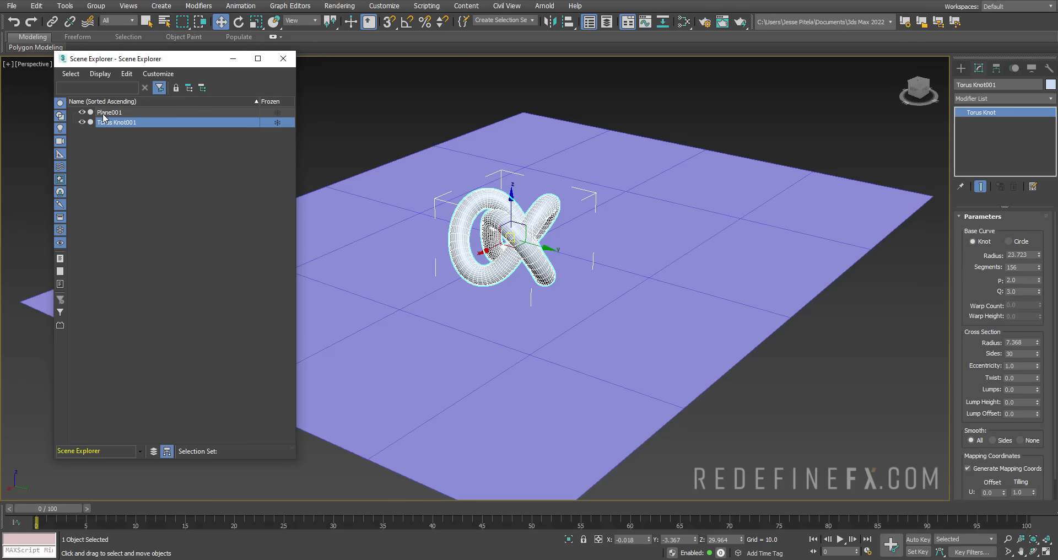
click(127, 112)
click(138, 121)
click(283, 58)
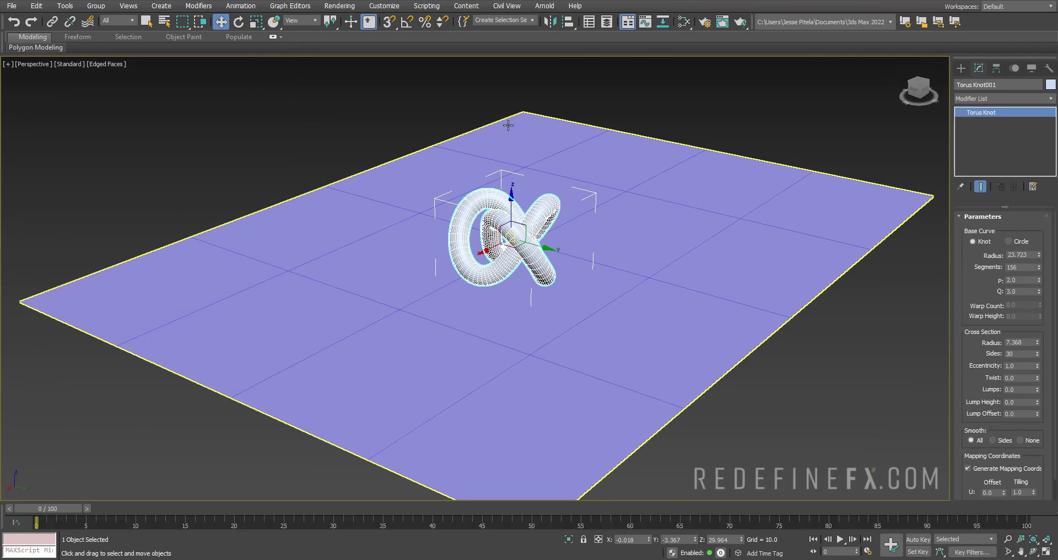
Look through the ribbon's Freeform and Modeling tool sets, and hide the ribbon to enlarge the viewport.
click(76, 39)
click(33, 37)
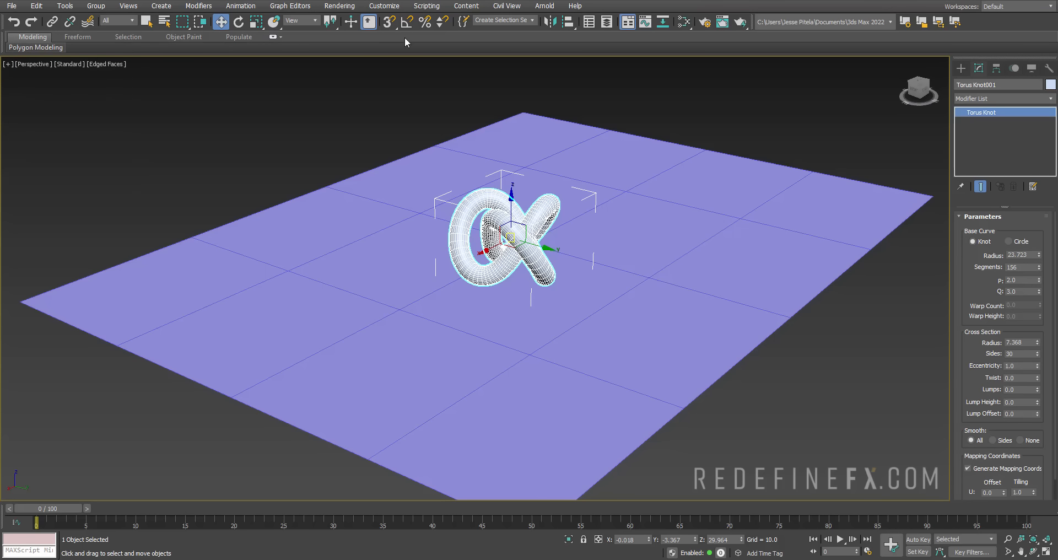
click(75, 38)
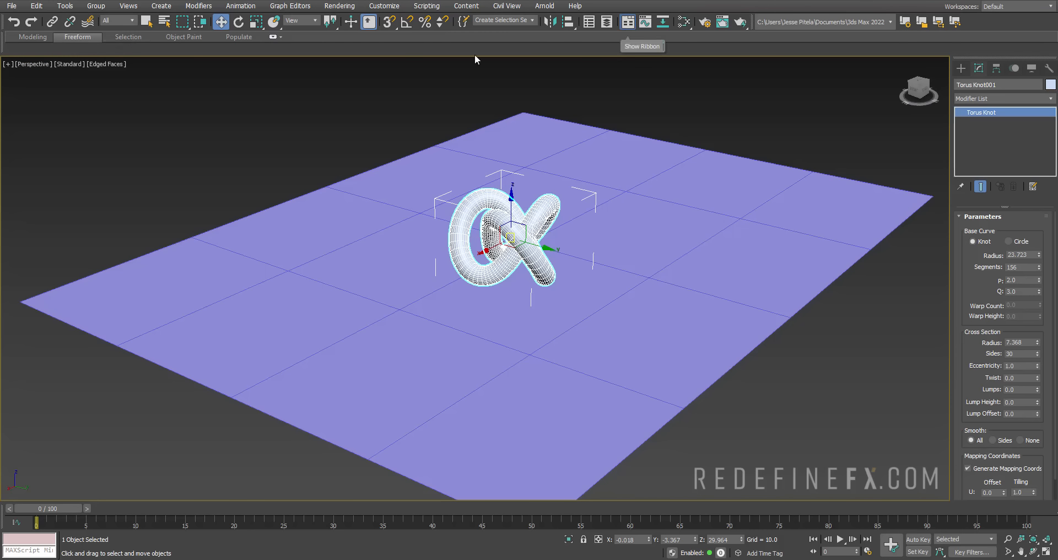
click(627, 25)
click(630, 26)
click(632, 26)
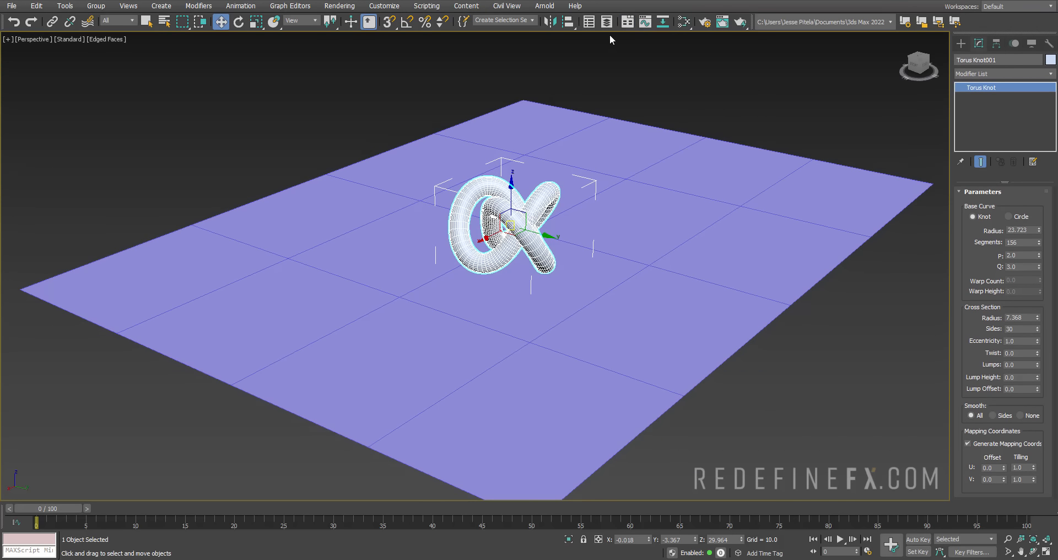
Clear the selection in the viewport, and select the torus knot above the plane for a closer view.
click(651, 104)
scroll(419, 132, down, 3)
scroll(473, 163, up, 3)
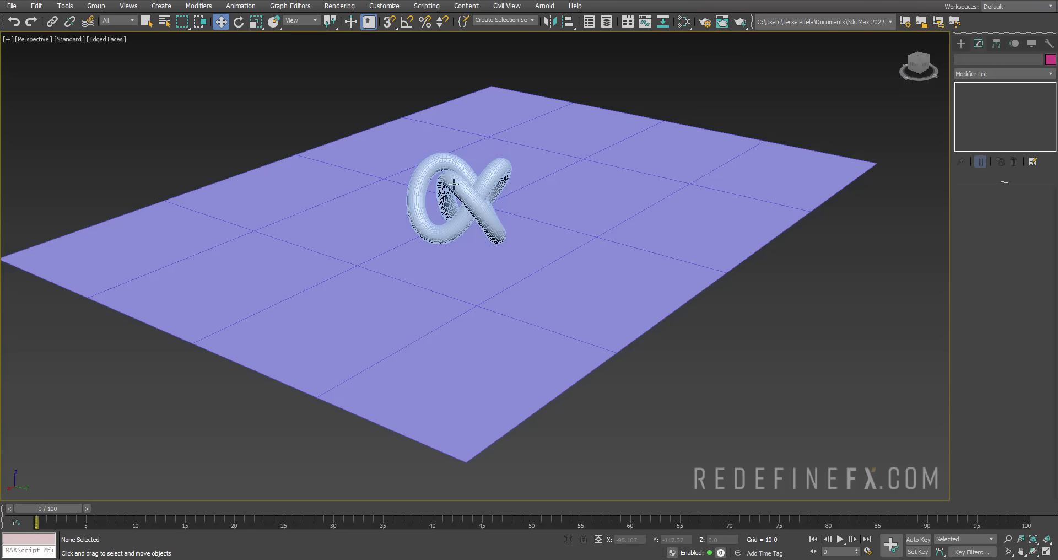
middle_drag(480, 142, 497, 177)
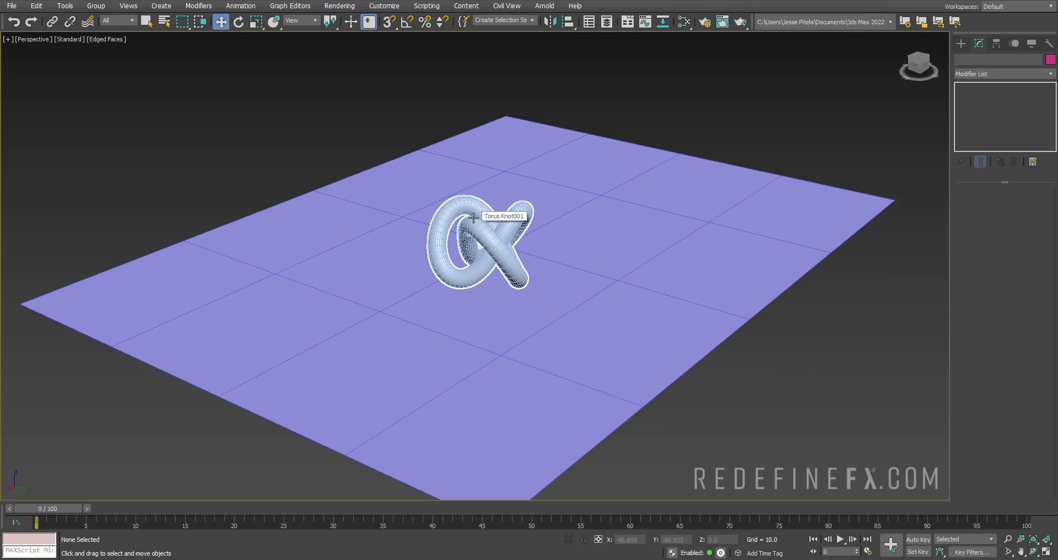
click(518, 220)
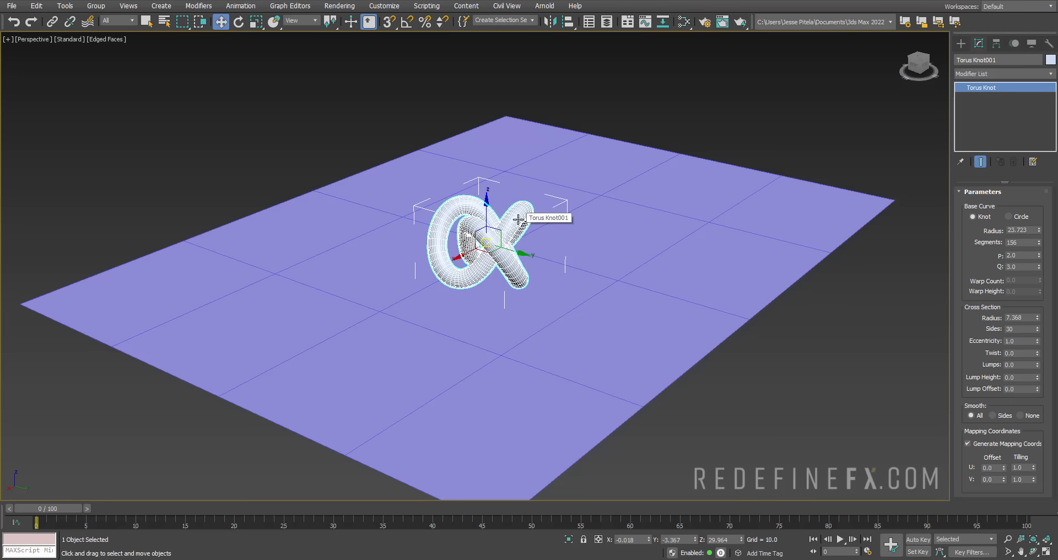
scroll(519, 217, up, 5)
scroll(441, 102, down, 4)
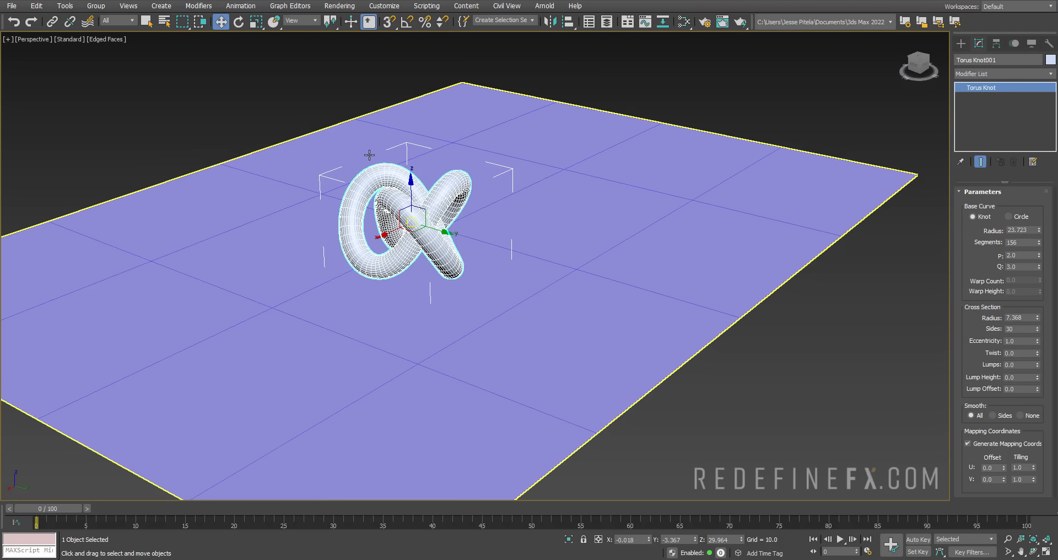
scroll(370, 155, down, 2)
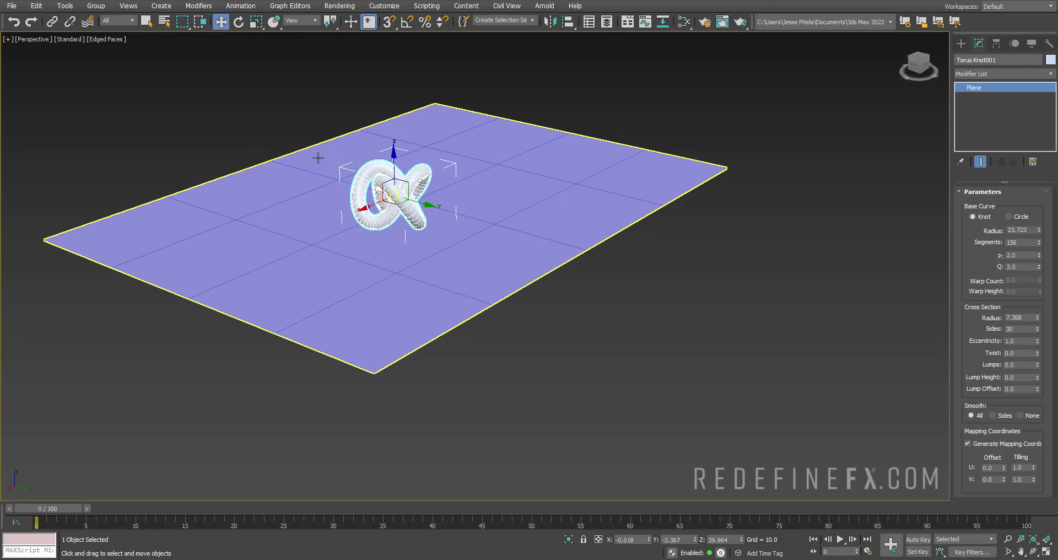
scroll(346, 154, up, 4)
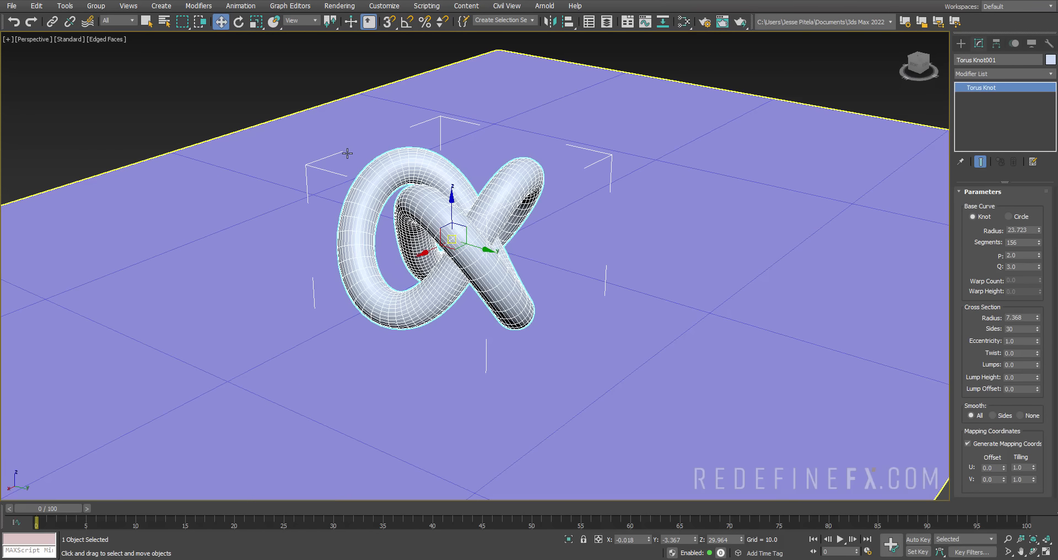
Turn off edged faces in the perspective viewport and select the plane and the torus knot in turn to examine their selection outlines.
scroll(448, 183, up, 2)
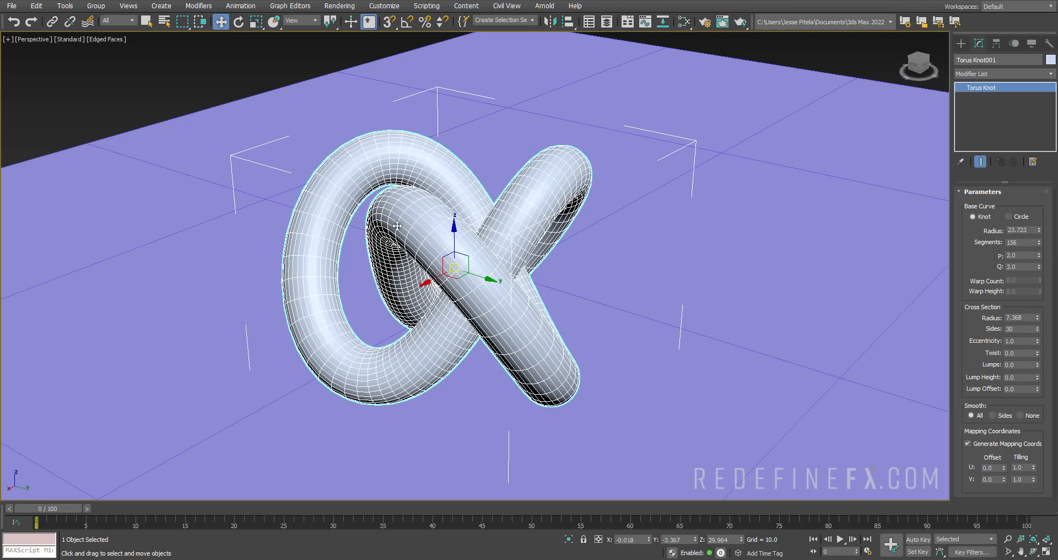
key(F4)
scroll(477, 119, down, 3)
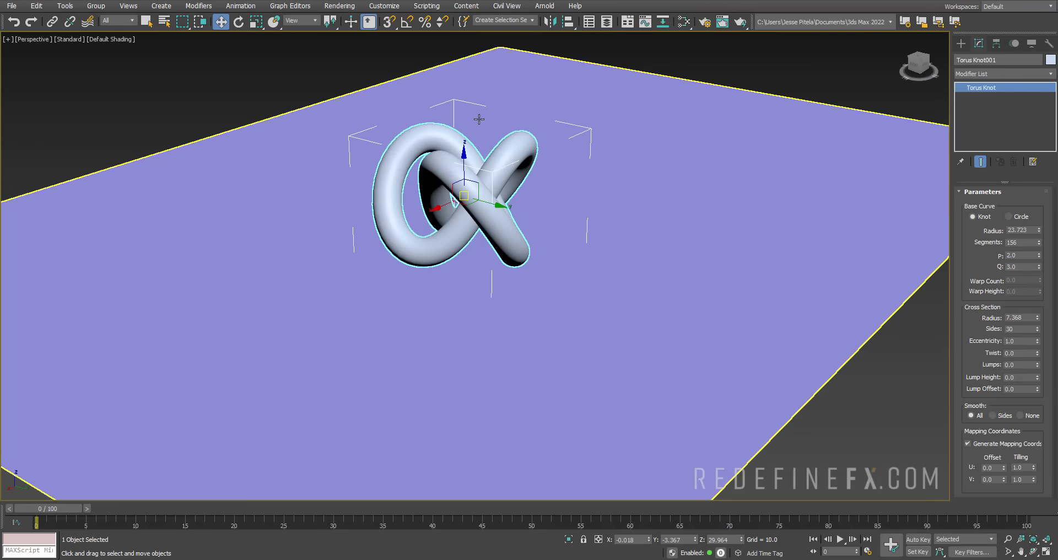
scroll(558, 194, down, 2)
click(589, 189)
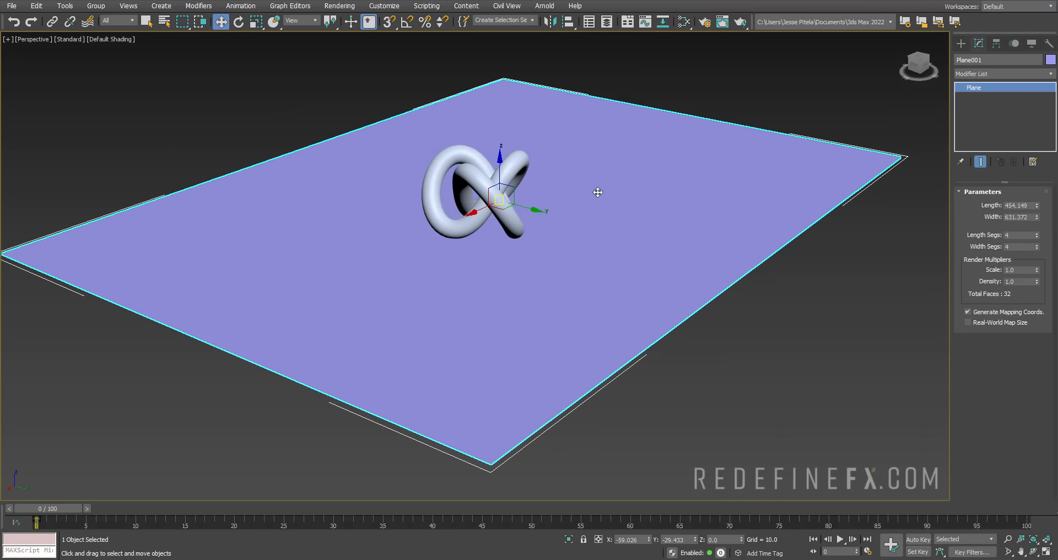
click(453, 149)
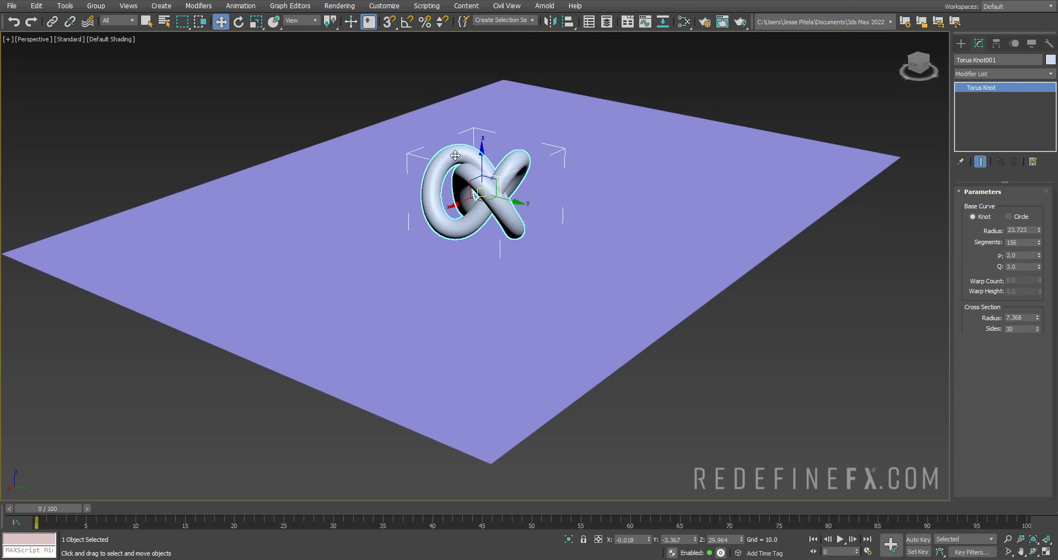
click(324, 215)
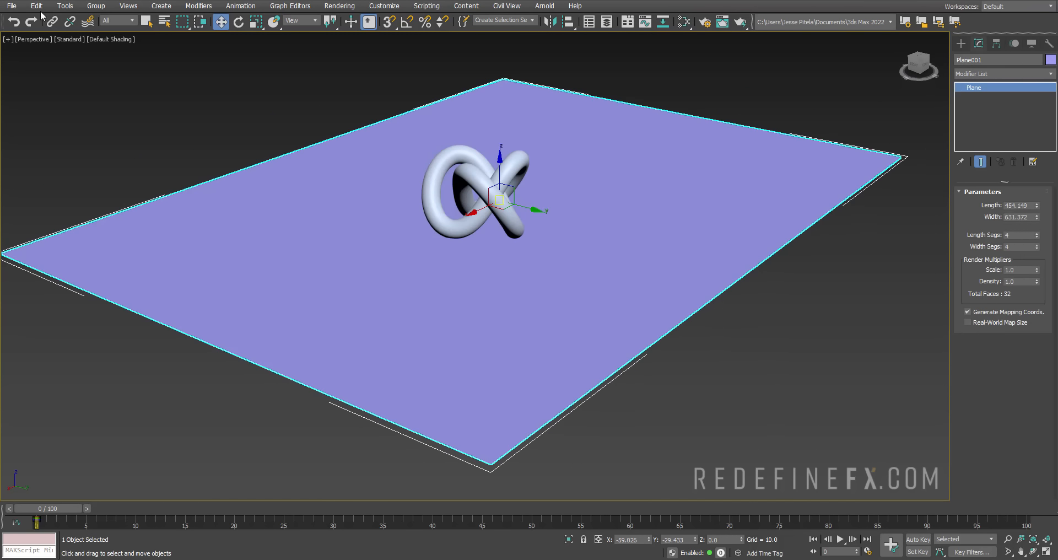
Turn off Selection/Preview Highlights in the Viewports preferences and accept the settings.
click(11, 7)
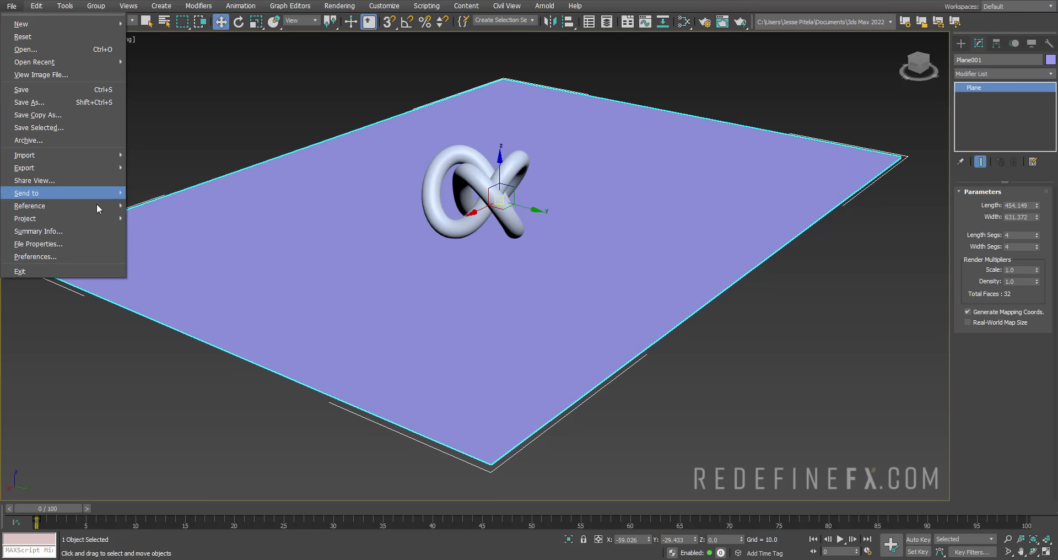
click(36, 256)
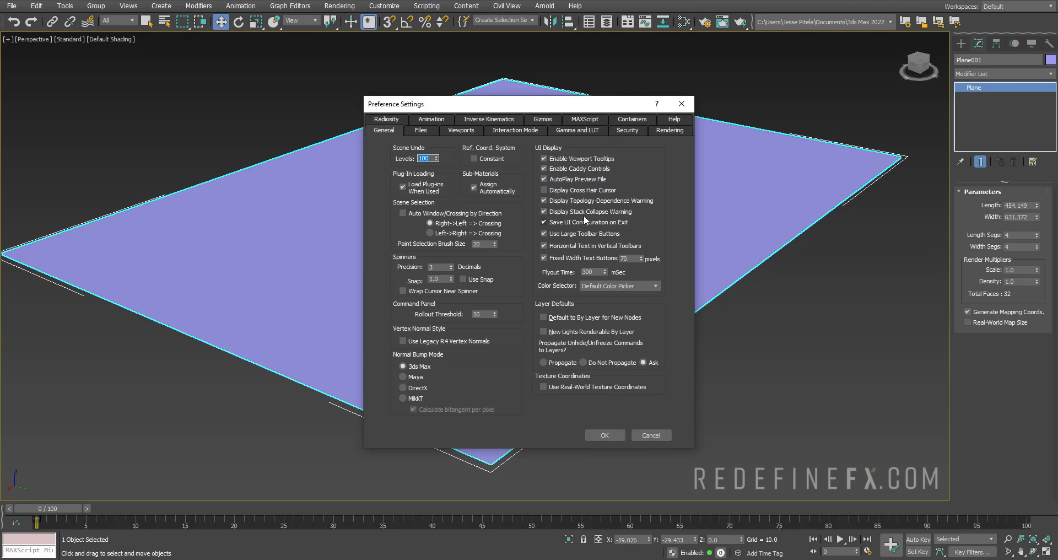
click(457, 133)
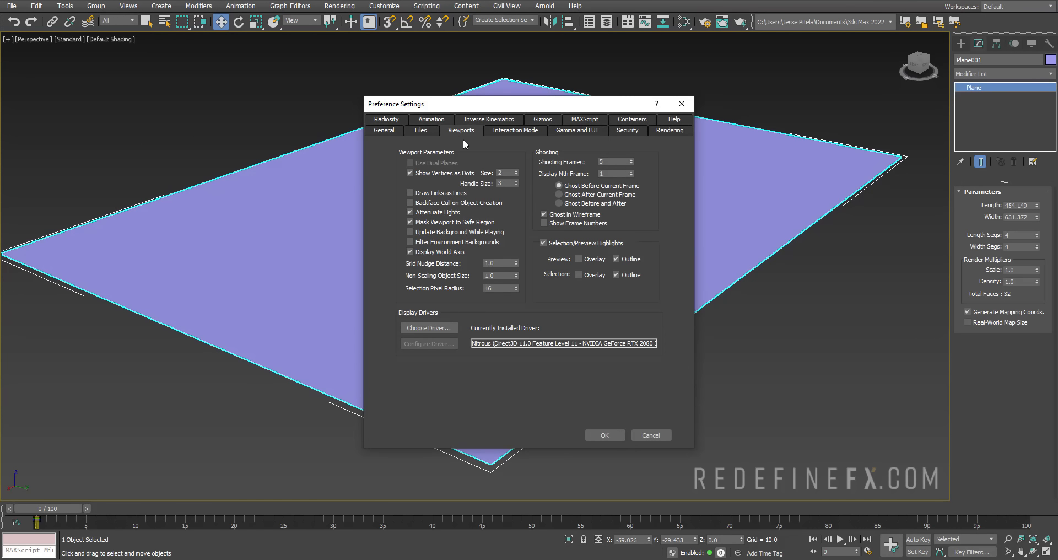
drag(505, 104, 379, 48)
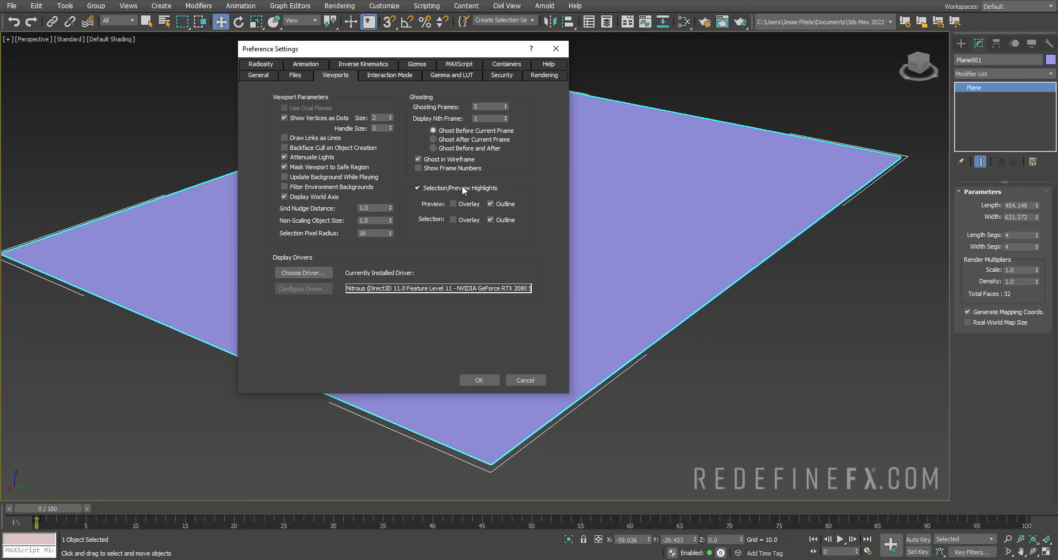
click(477, 381)
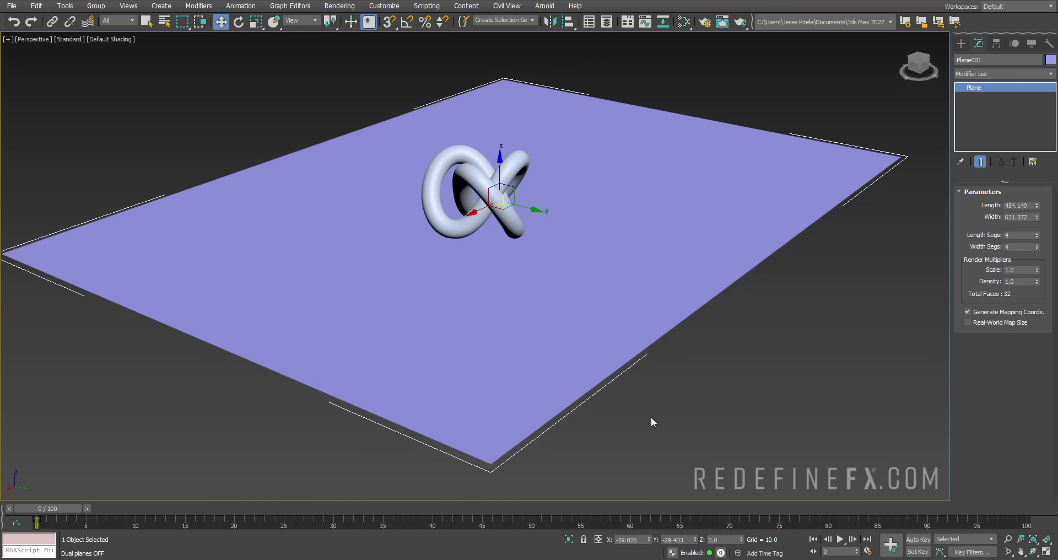
Select the torus knot and the plane alternately from several angles to examine how selections look without highlights.
click(652, 422)
click(493, 173)
click(699, 332)
click(521, 220)
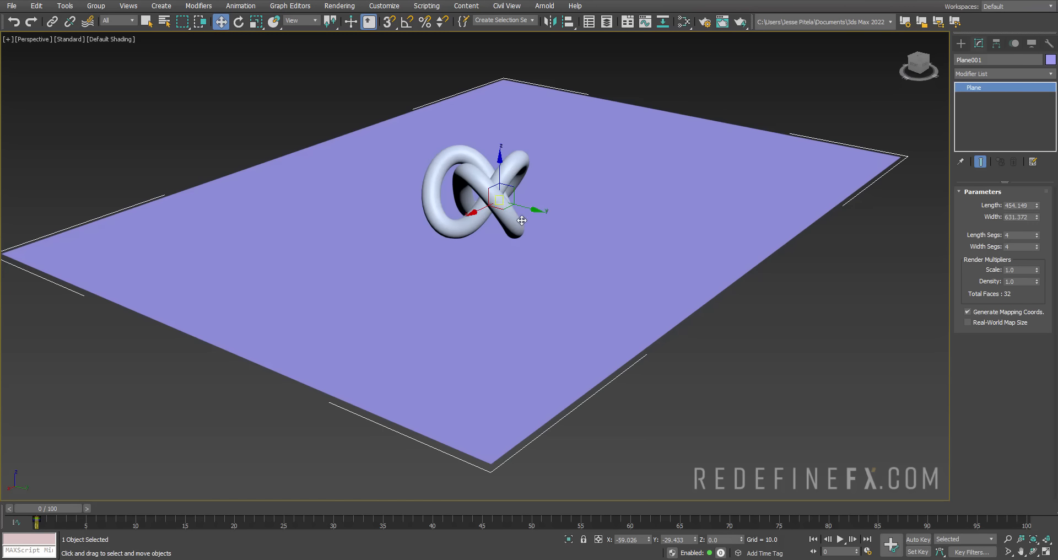
click(482, 206)
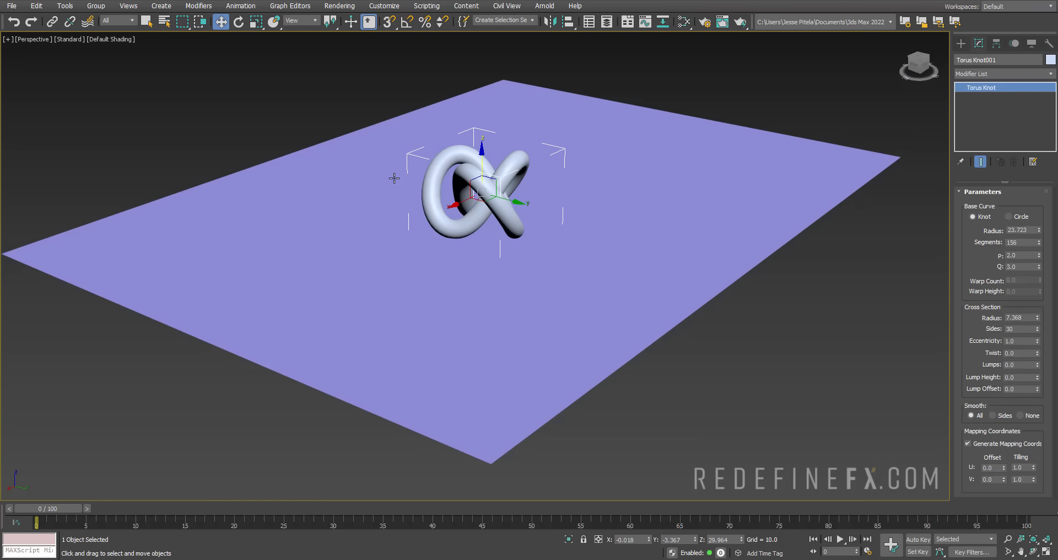
scroll(371, 155, up, 2)
scroll(386, 154, down, 4)
alt+middle_drag(387, 153, 437, 139)
scroll(437, 139, up, 2)
click(543, 124)
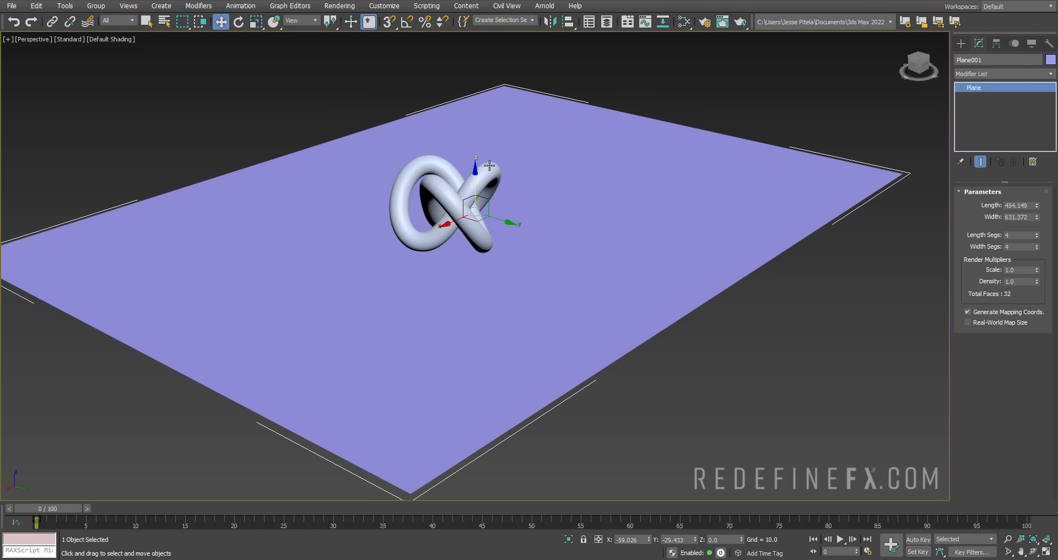
scroll(489, 166, up, 3)
click(472, 177)
scroll(388, 132, down, 2)
alt+middle_drag(388, 131, 383, 117)
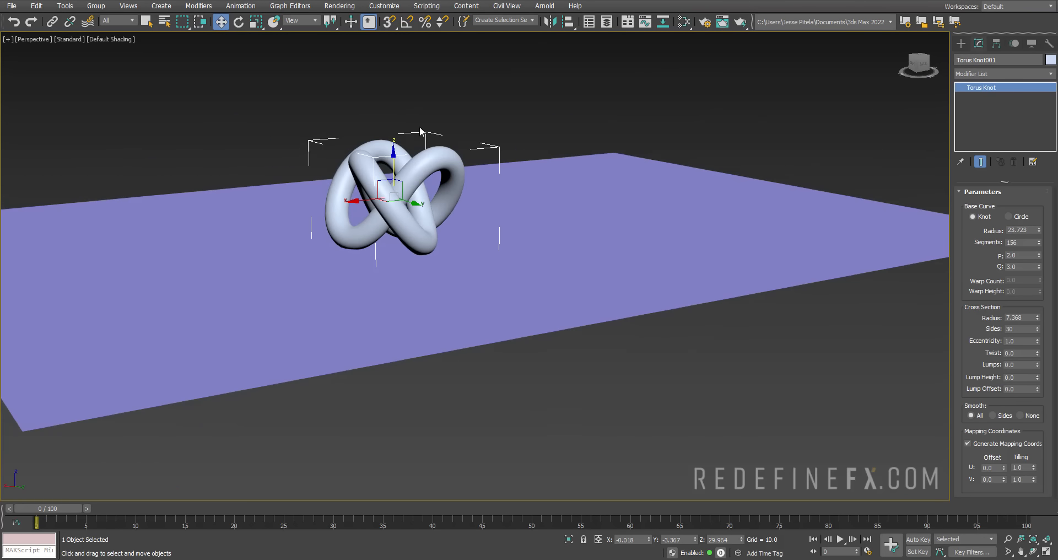
scroll(397, 144, up, 2)
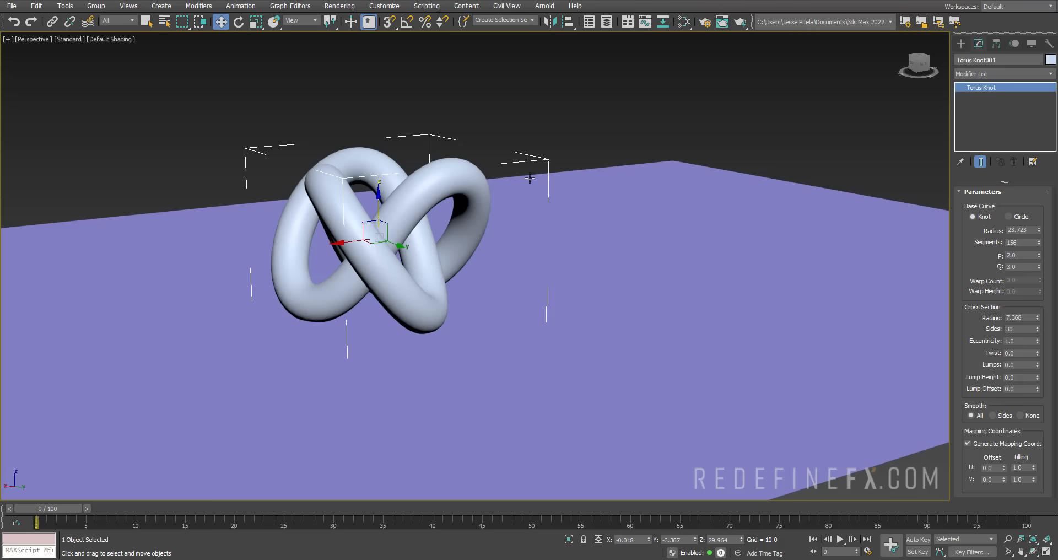
click(664, 207)
scroll(732, 197, down, 3)
alt+middle_drag(746, 196, 579, 195)
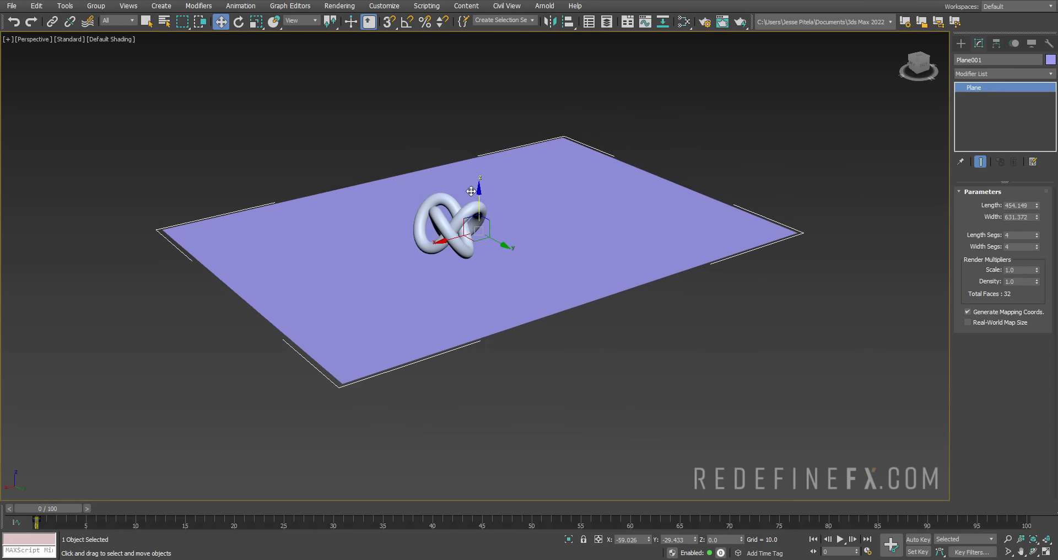
Turn off Selection Brackets in the perspective view's Per-View Preferences and close the viewport settings.
click(62, 39)
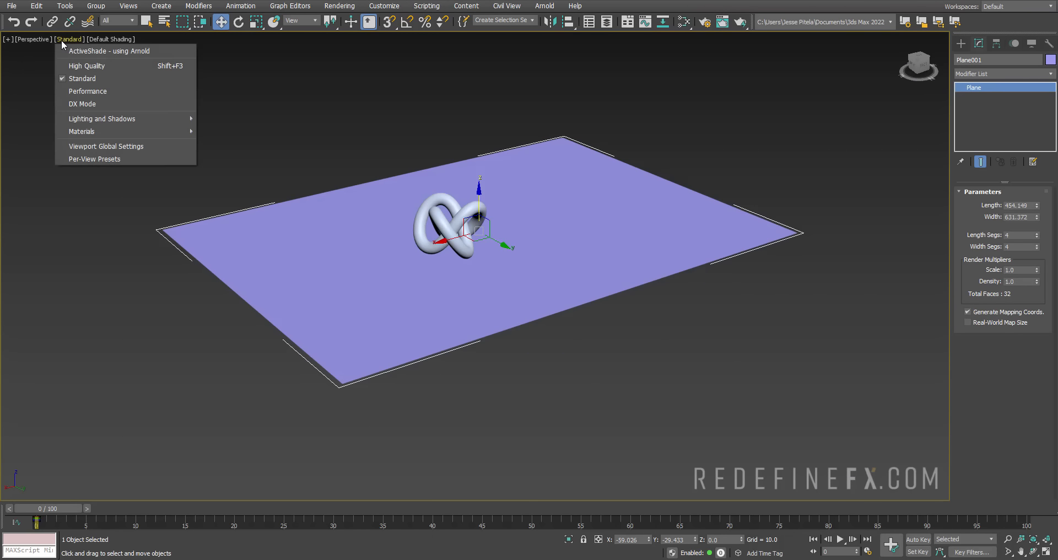
click(101, 159)
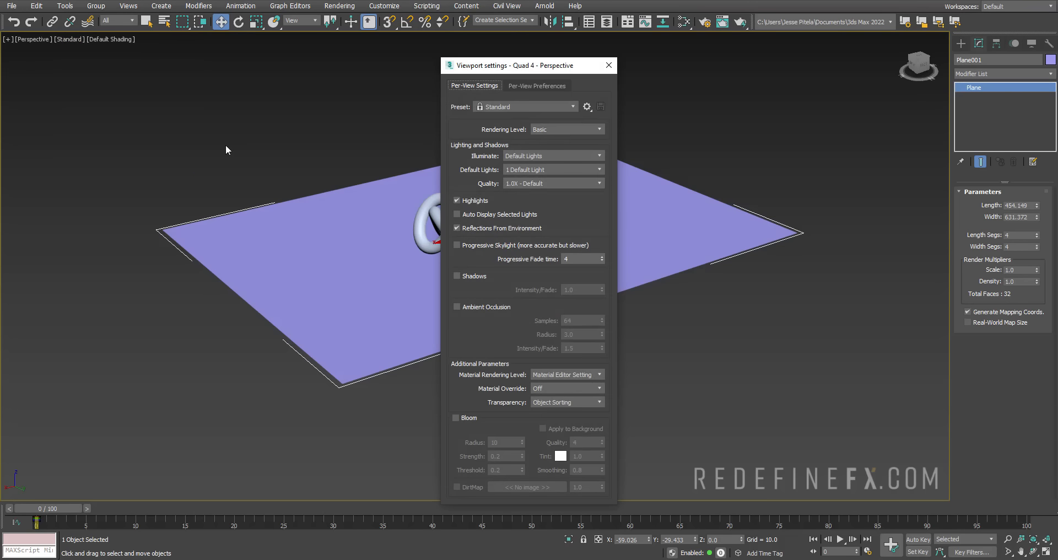
click(392, 78)
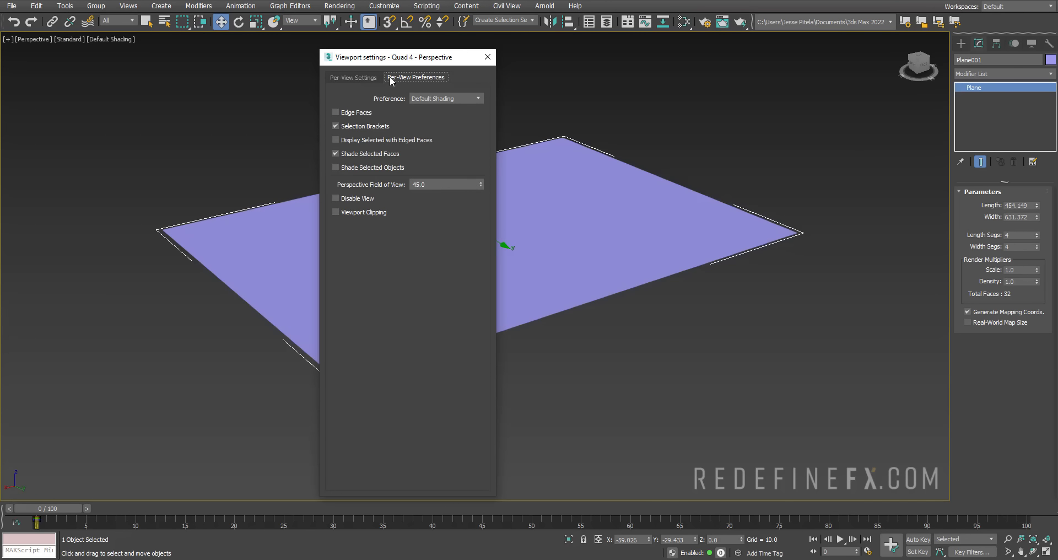
drag(388, 65, 313, 59)
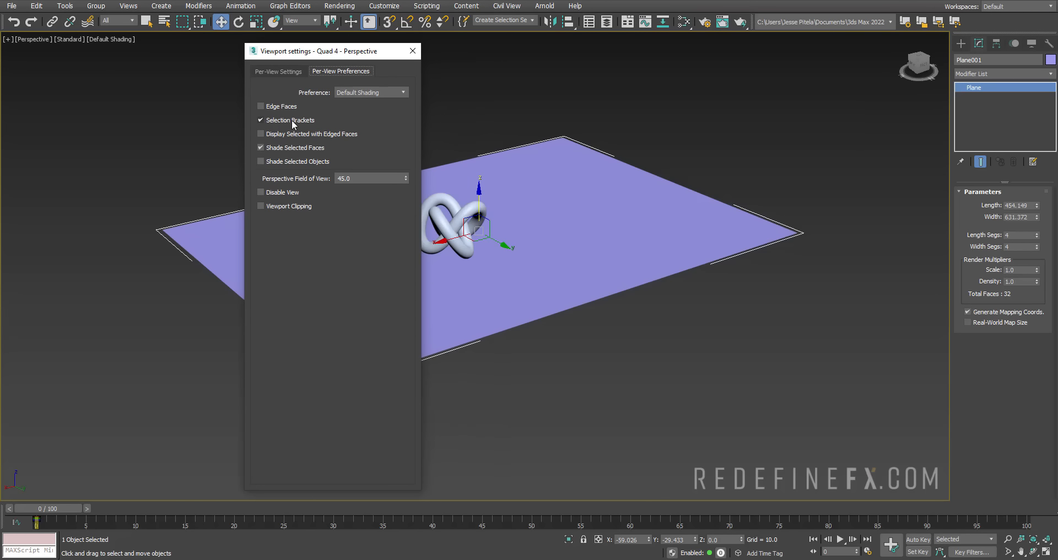
click(261, 120)
click(294, 121)
click(291, 121)
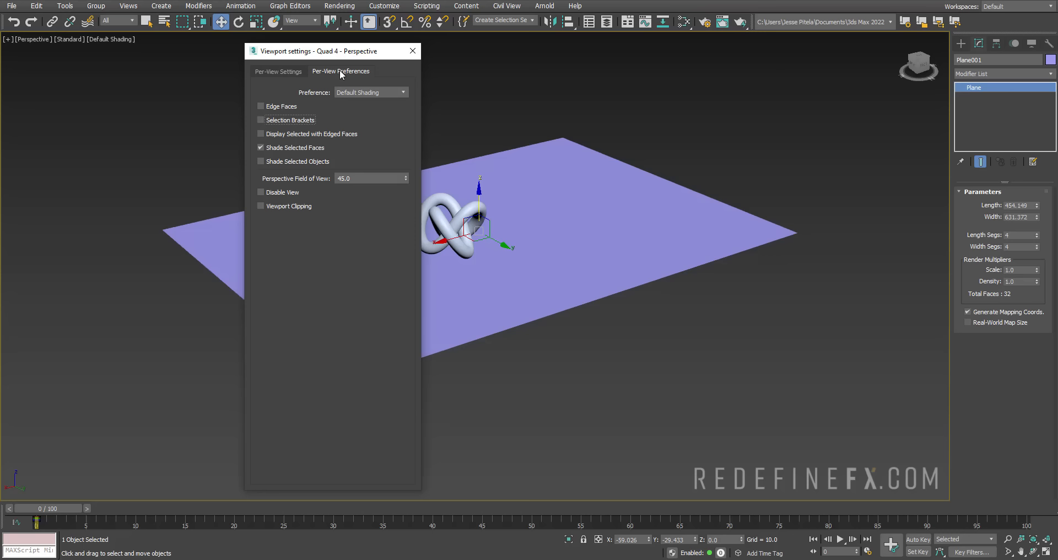
click(412, 51)
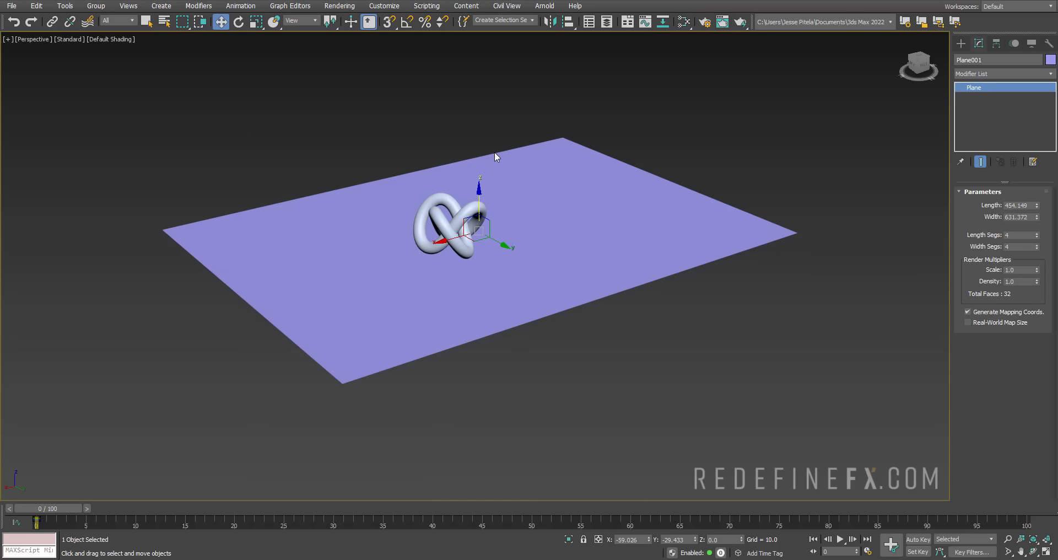
Turn edged faces on in the perspective viewport, toggling them off and on again to compare the shading.
key(F4)
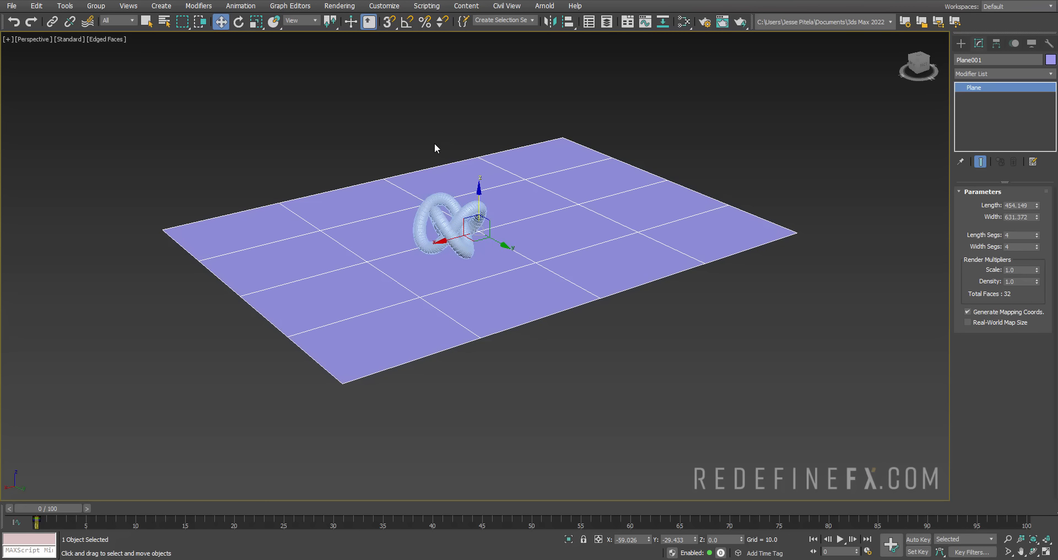
scroll(415, 177, up, 3)
key(F4)
key(F4)
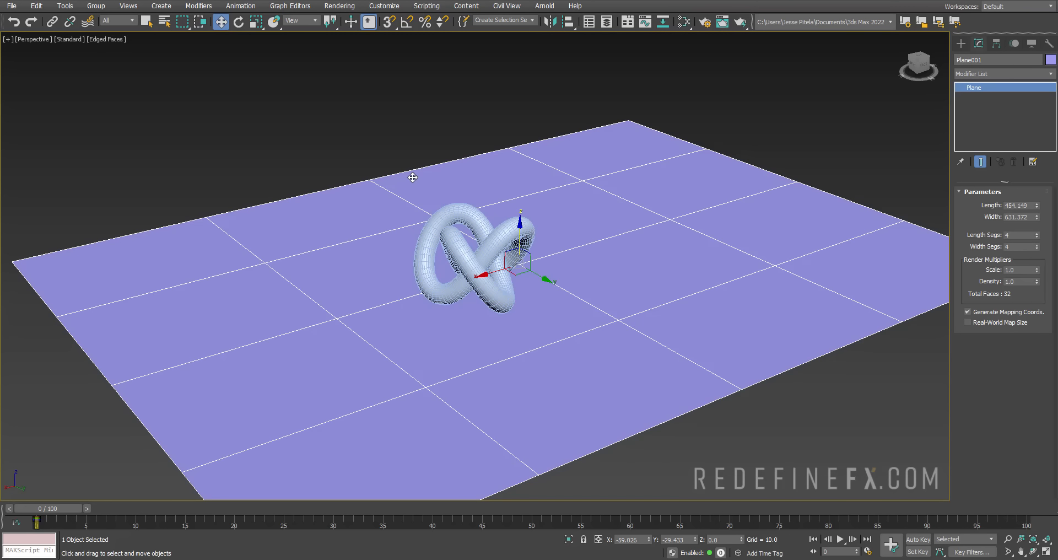
Select the torus knot and the plane alternately to compare the wireframe colour of selected and unselected objects.
click(459, 252)
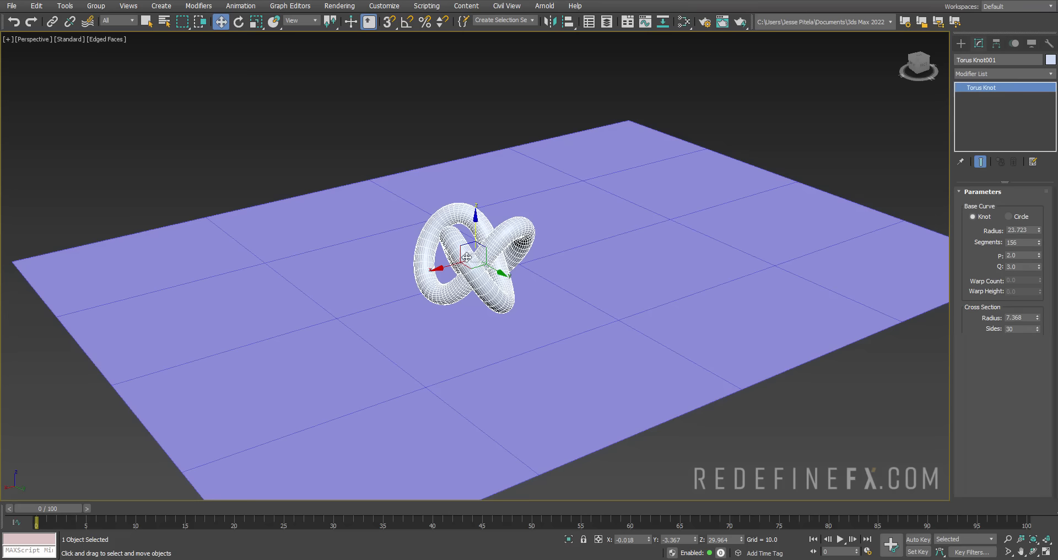
scroll(441, 226, up, 2)
scroll(468, 256, down, 2)
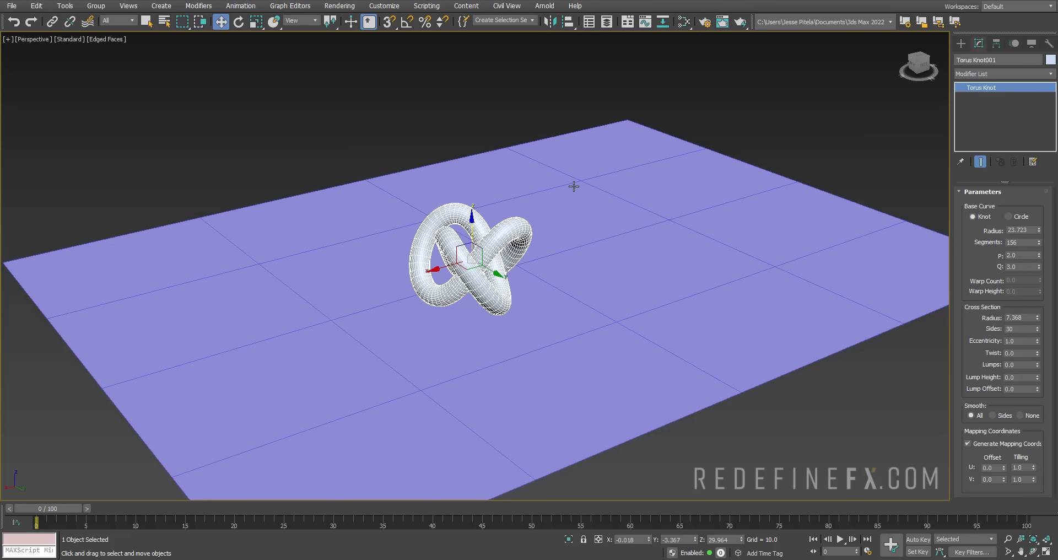
click(573, 185)
click(469, 263)
click(576, 205)
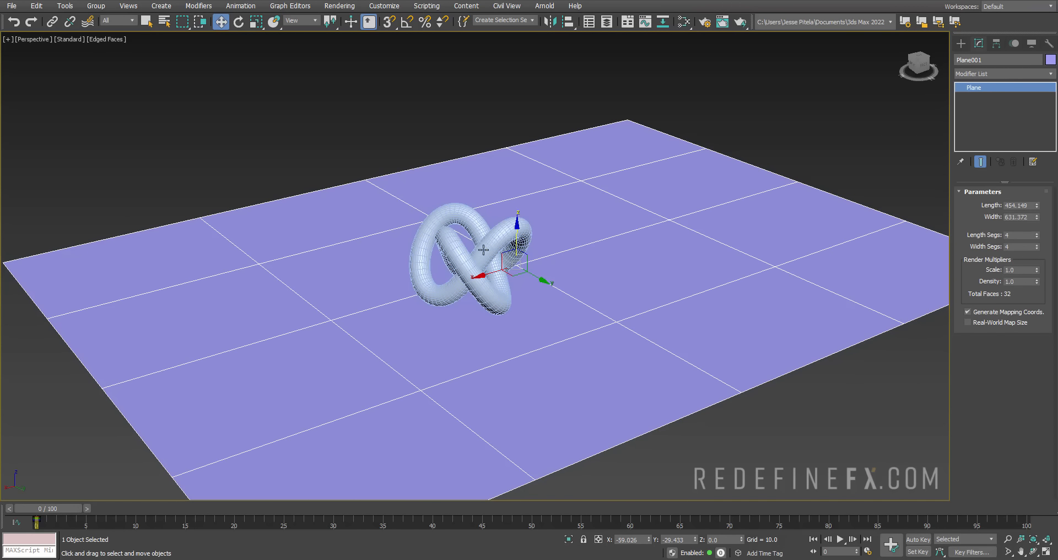
click(496, 243)
click(586, 206)
click(492, 242)
click(567, 198)
click(478, 233)
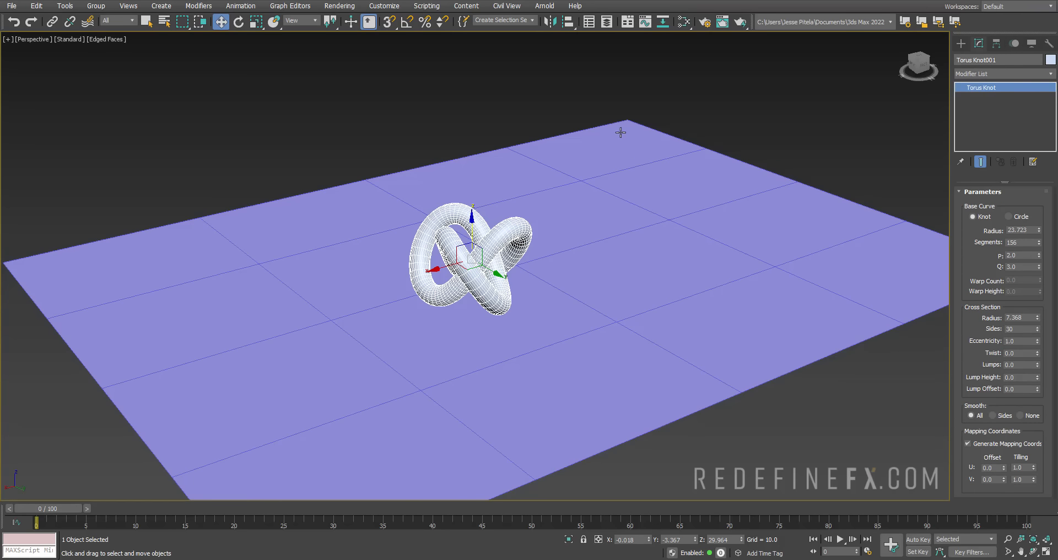
click(588, 159)
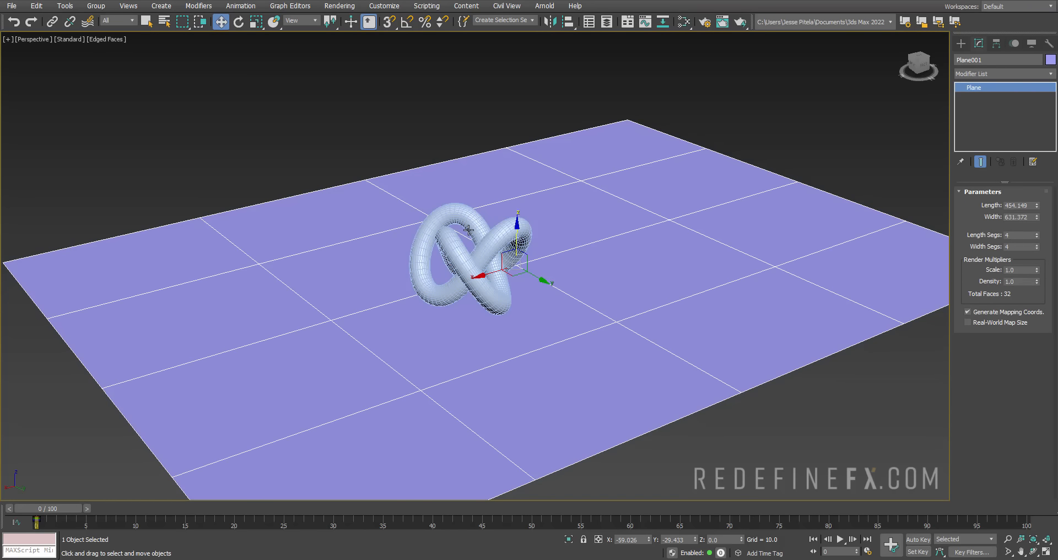
click(475, 248)
Deselect all objects and view the whole plane with the torus knot from a higher angle.
mouse_move(514, 230)
alt+middle_down()
mouse_move(534, 228)
mouse_move(547, 272)
mouse_move(541, 333)
mouse_move(546, 224)
mouse_move(512, 225)
alt+middle_up()
key(ctrl+d)
scroll(512, 177, down, 3)
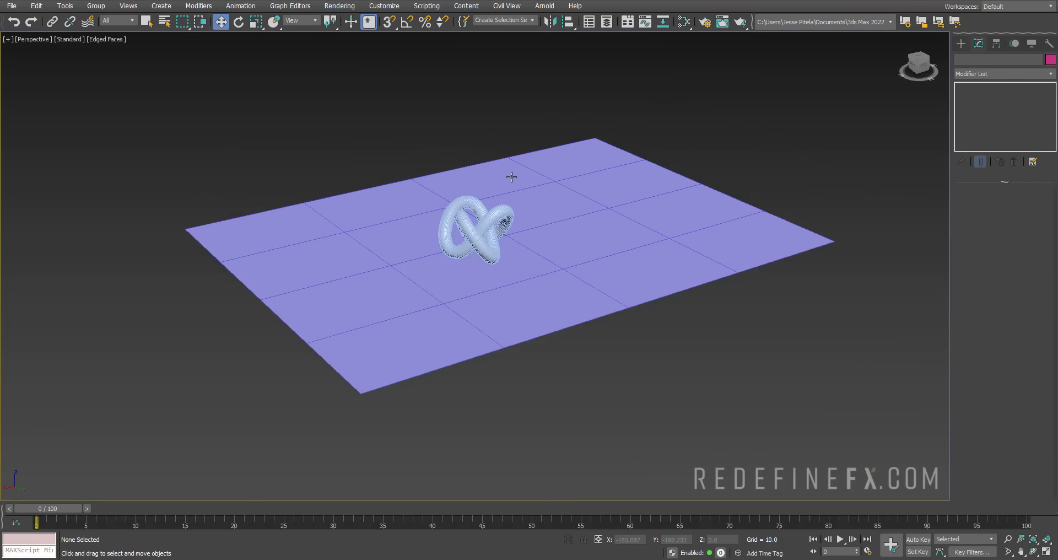
alt+middle_drag(466, 156, 563, 194)
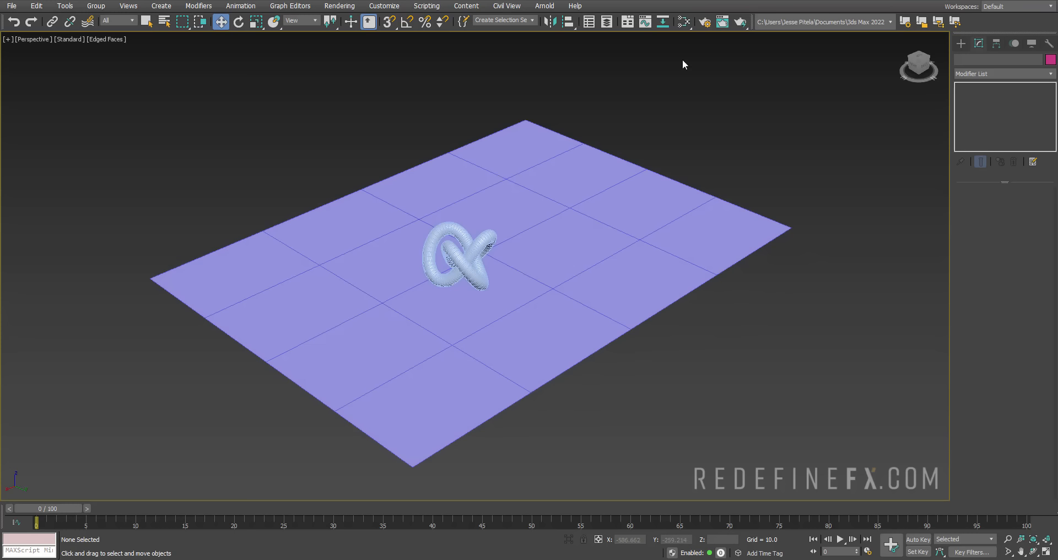
Open the Render Setup for Arnold, look over its common parameters, and close it unchanged.
click(707, 23)
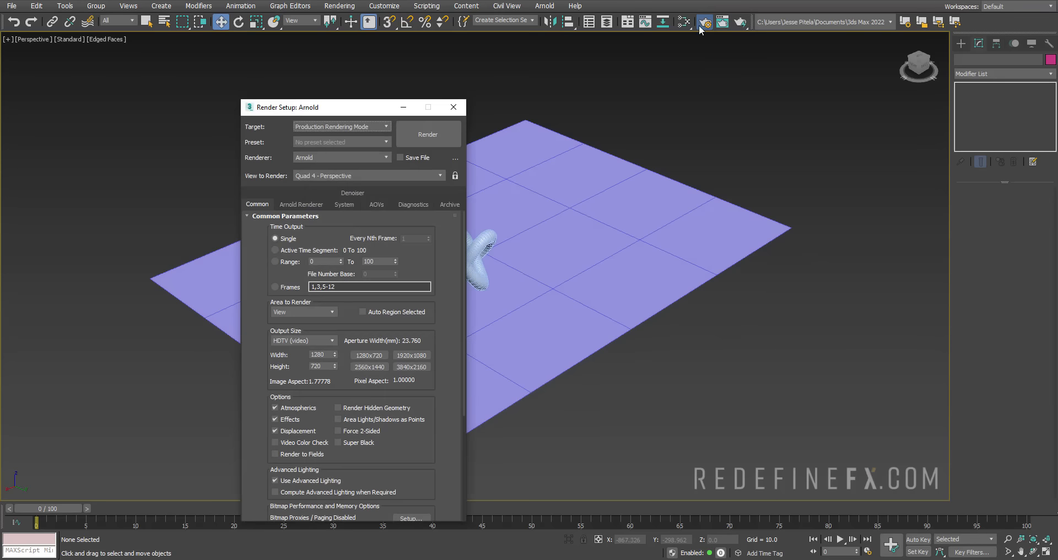
drag(307, 113, 271, 95)
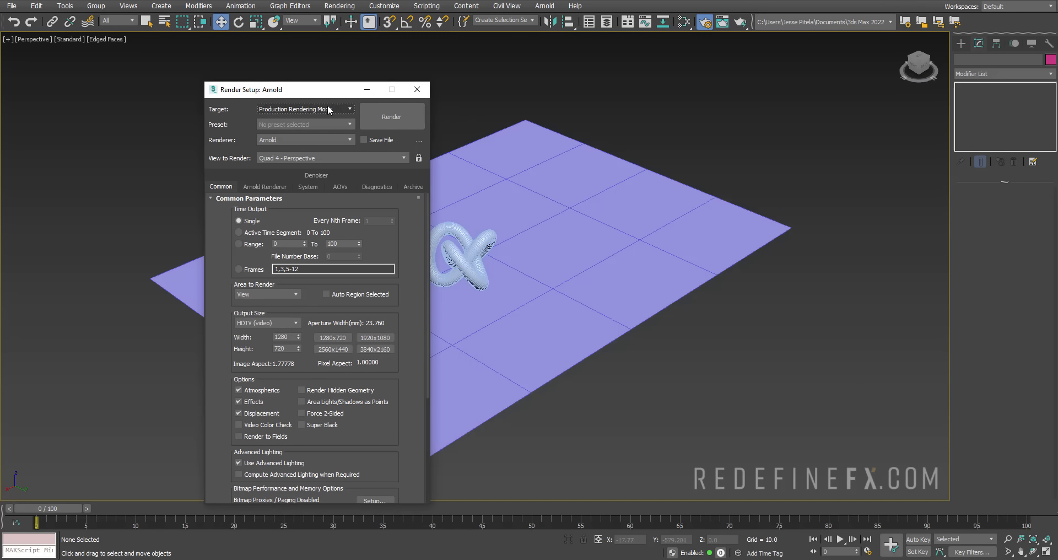
drag(337, 91, 308, 81)
click(388, 80)
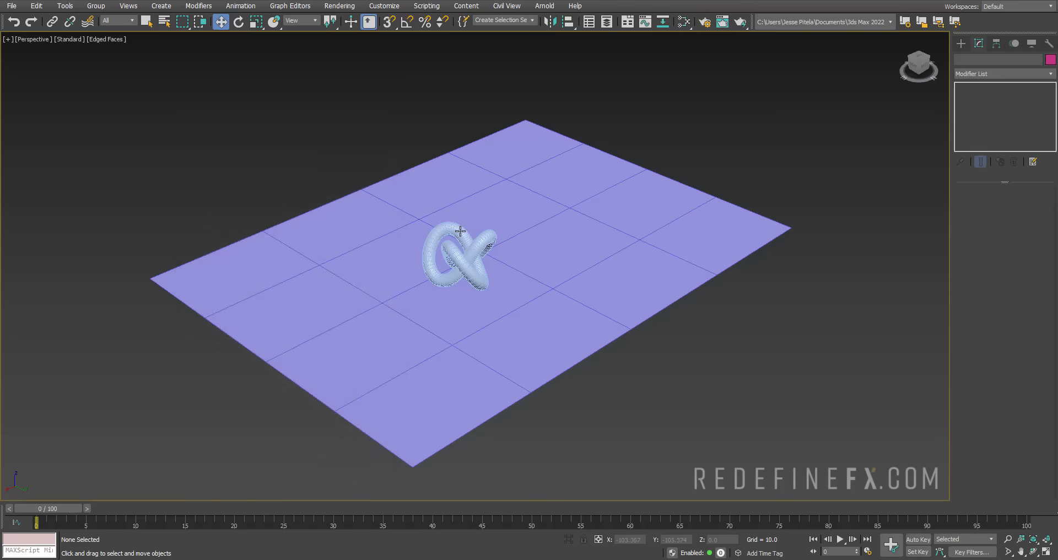
scroll(463, 236, up, 3)
alt+middle_drag(456, 229, 358, 223)
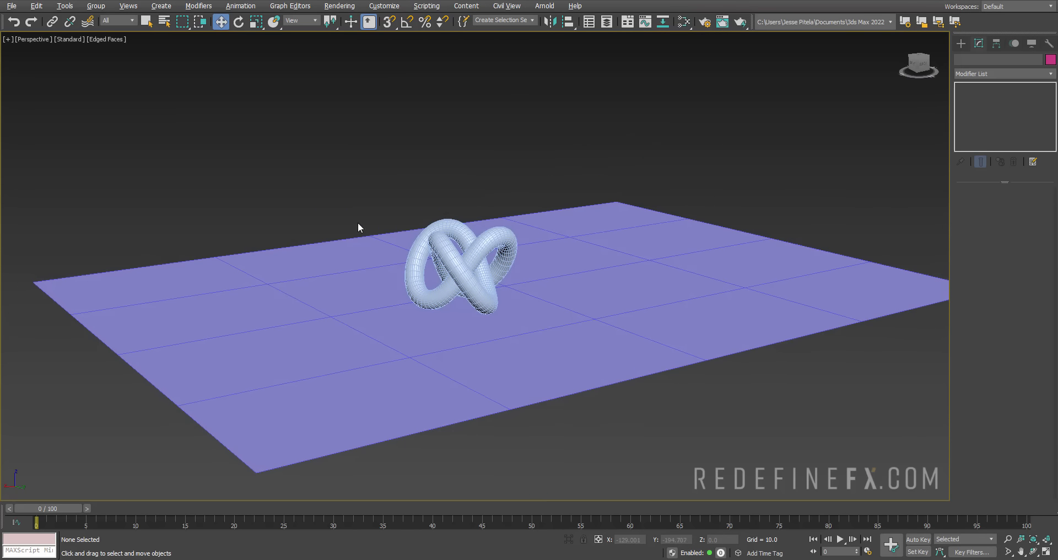
Switch the perspective viewport to ActiveShade using Arnold and view the torus knot's live render from a higher, closer angle.
click(69, 39)
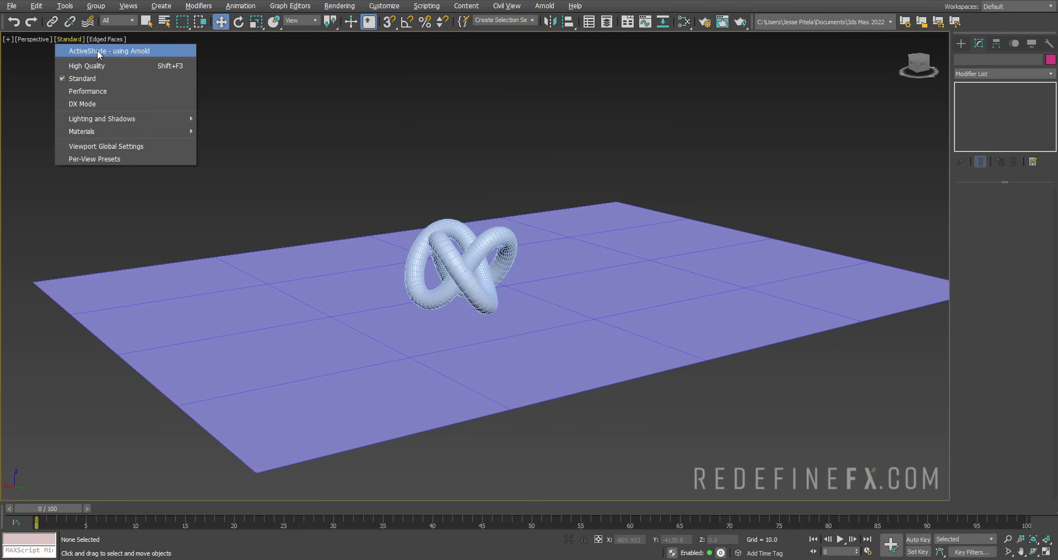
click(112, 51)
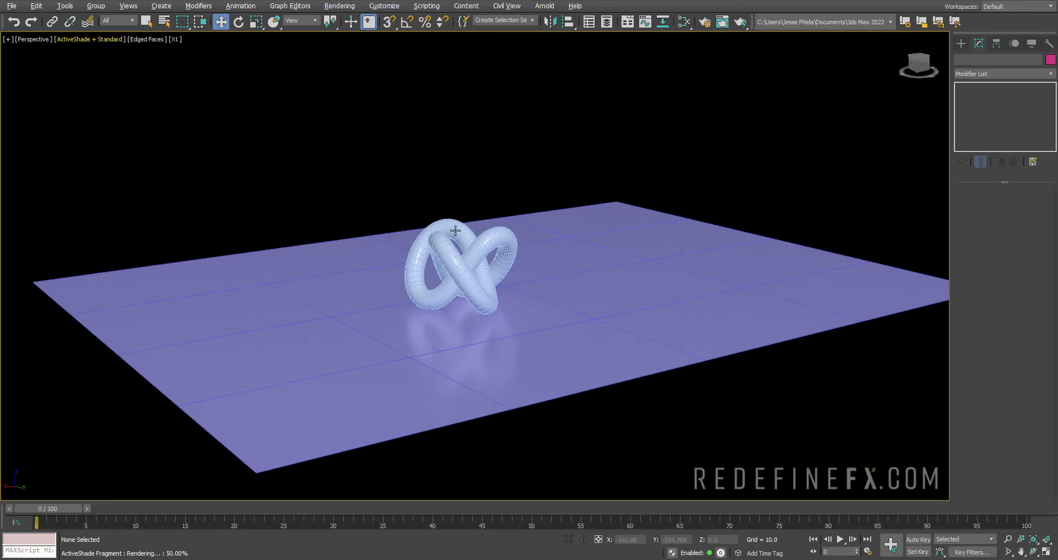
mouse_move(503, 244)
alt+middle_down()
mouse_move(505, 263)
mouse_move(490, 254)
mouse_move(498, 236)
alt+middle_up()
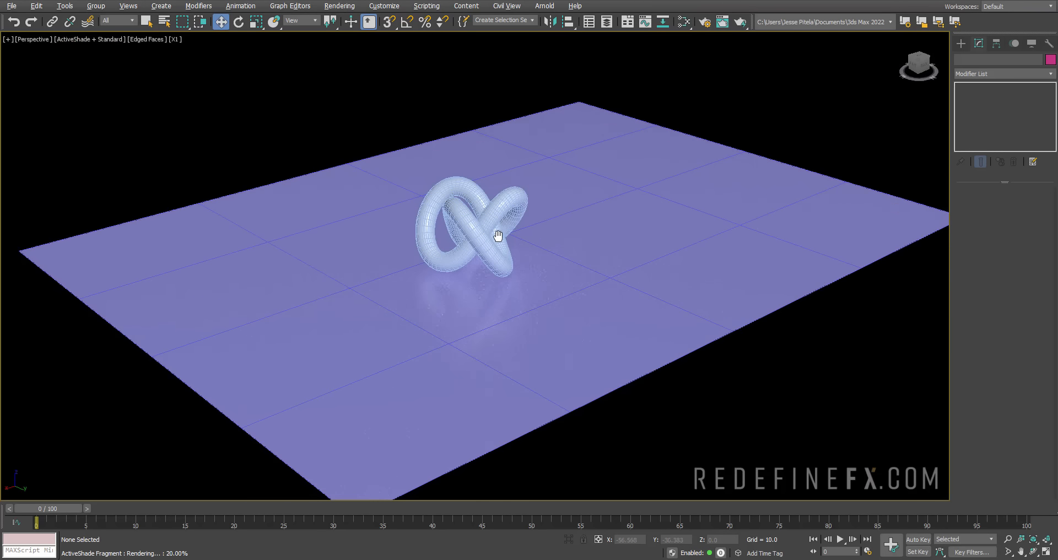
scroll(496, 239, up, 2)
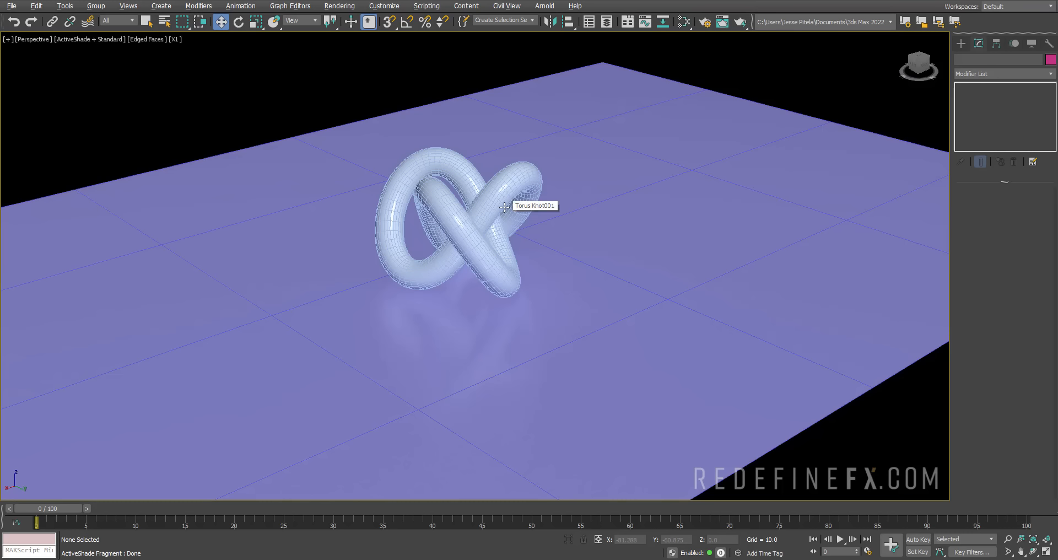
Create an Arnold quad light with AutoGrid on the plane beneath the torus knot and raise it to about Z 104.
click(961, 43)
click(989, 60)
click(979, 77)
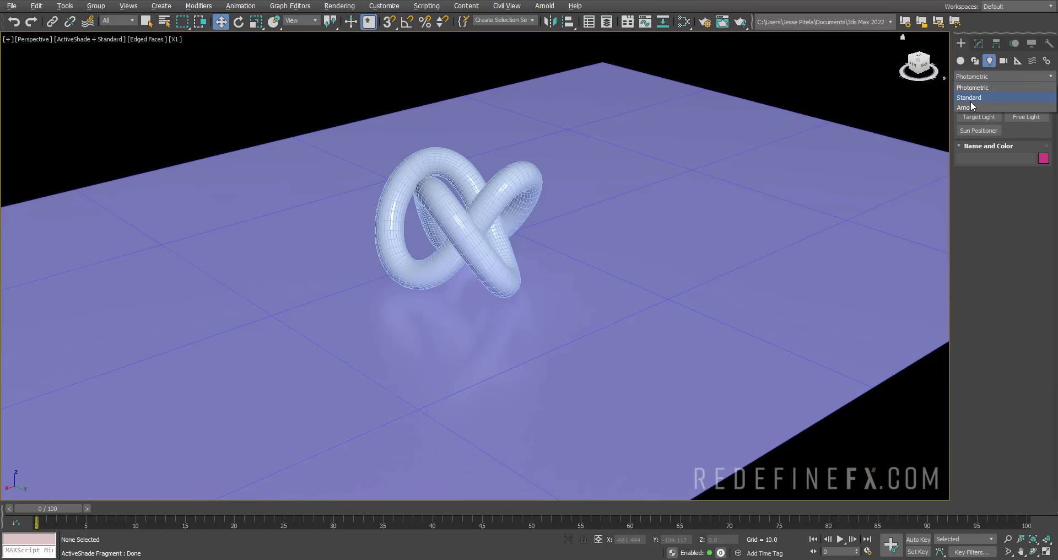
click(970, 101)
click(1002, 116)
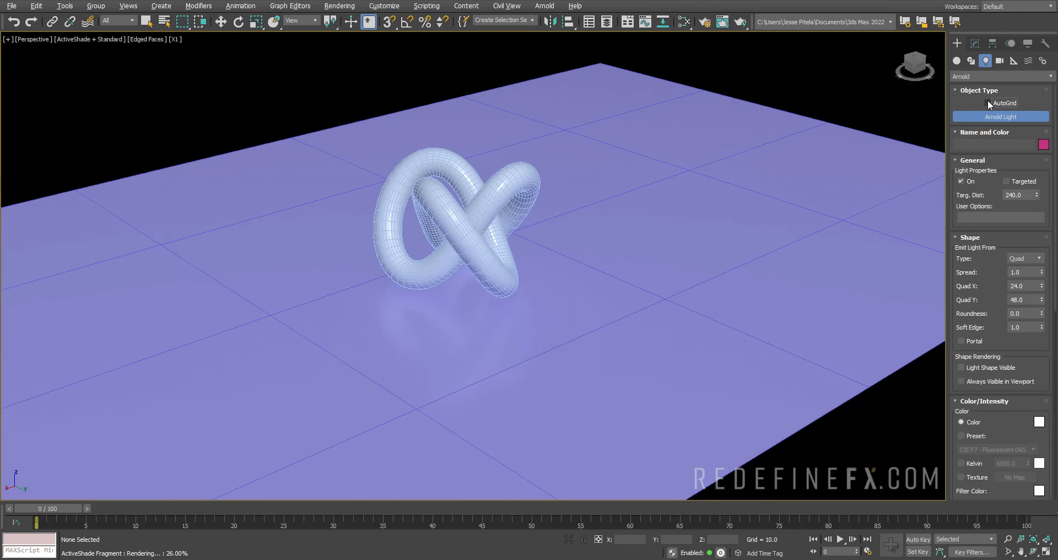
click(988, 103)
click(463, 295)
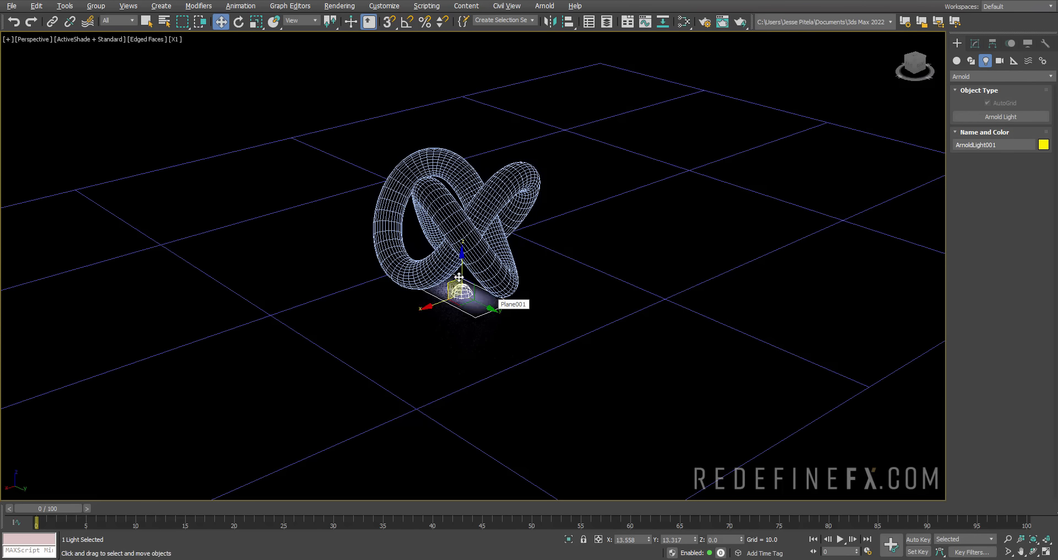
drag(463, 268, 441, 74)
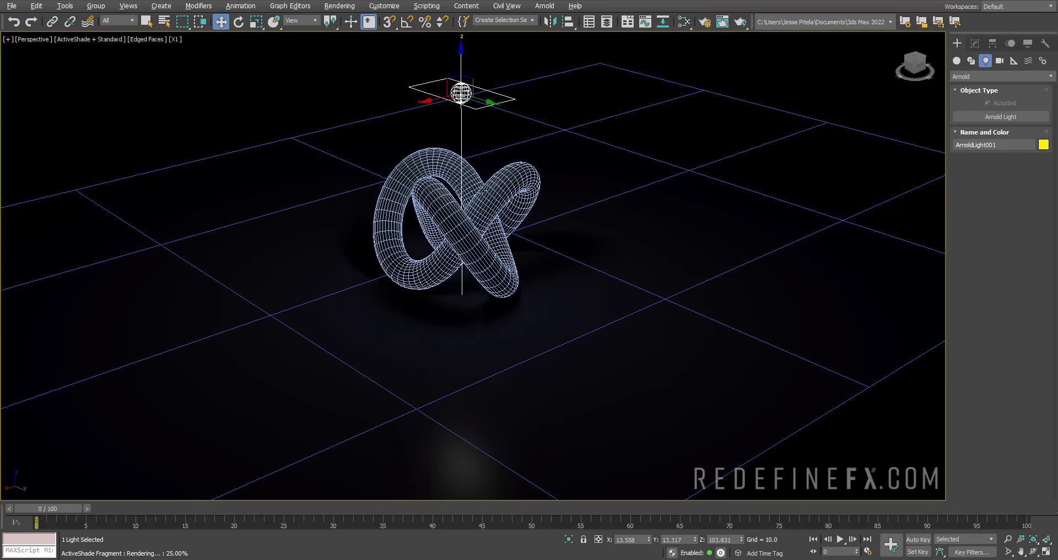
Turn off edged faces in the ActiveShade viewport and frame the torus knot together with the light above it.
key(F4)
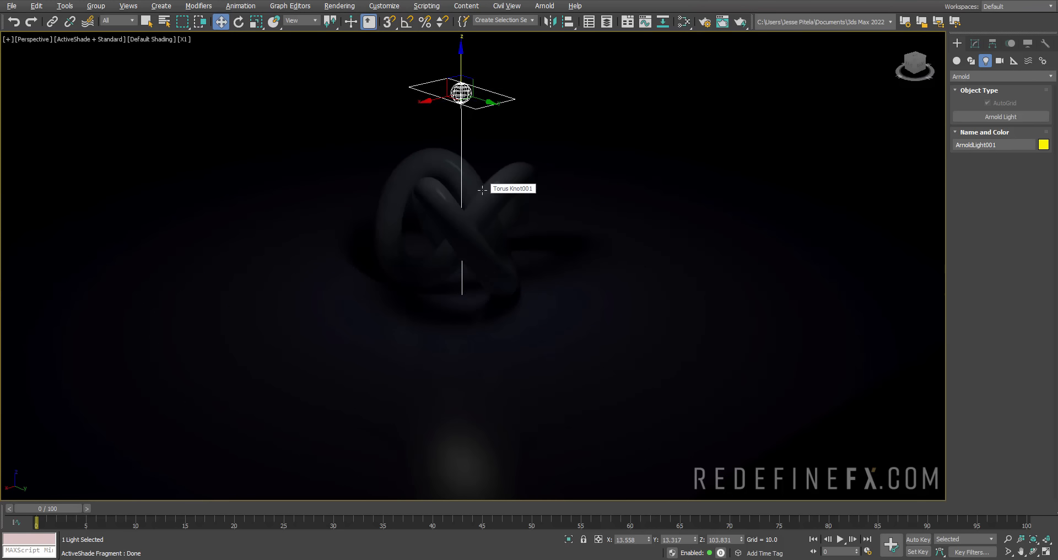
scroll(508, 204, up, 2)
middle_drag(489, 231, 493, 248)
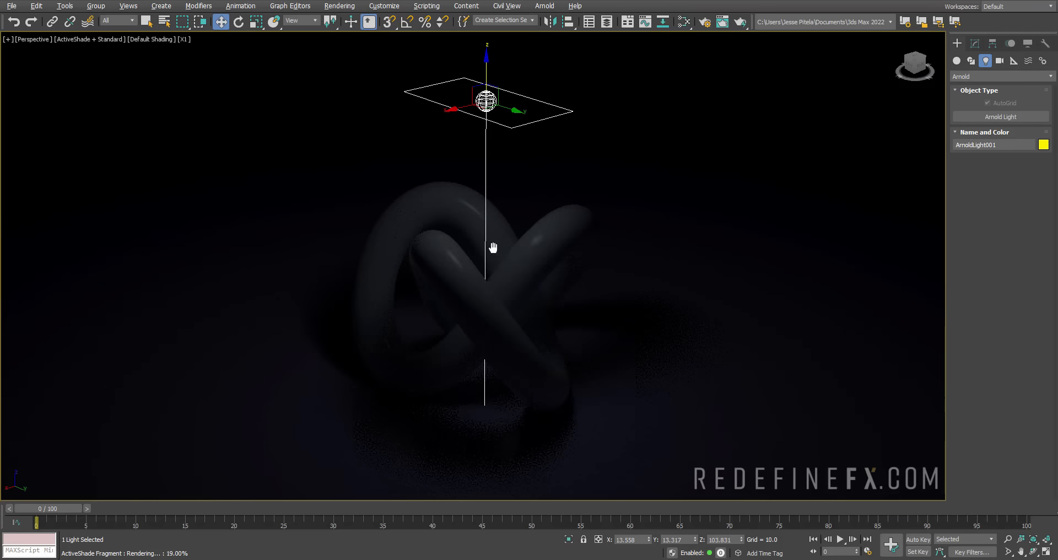
scroll(478, 140, down, 2)
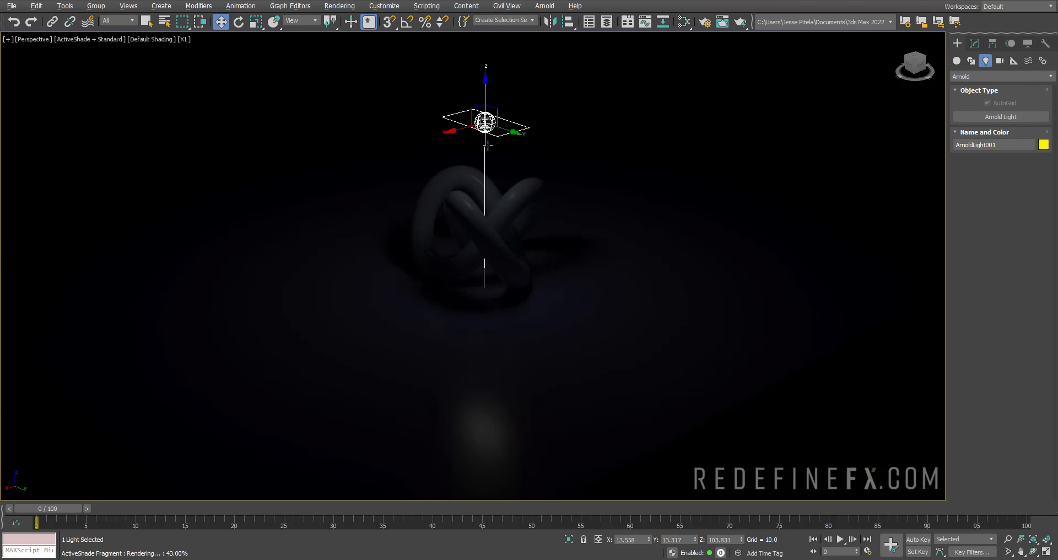
Scale the Arnold light uniformly to about 272% and raise its intensity to about 26.2.
key(r)
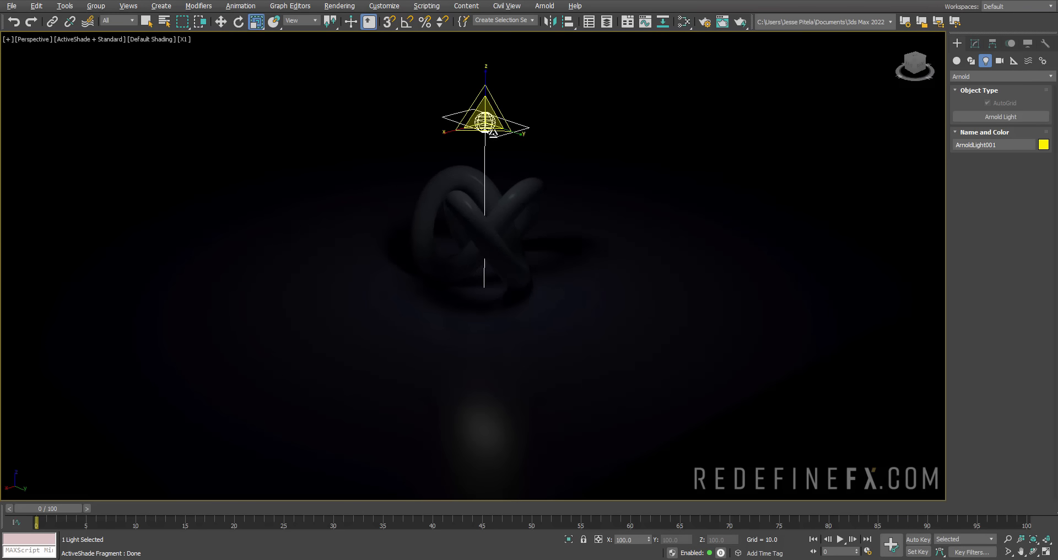
drag(493, 133, 532, 170)
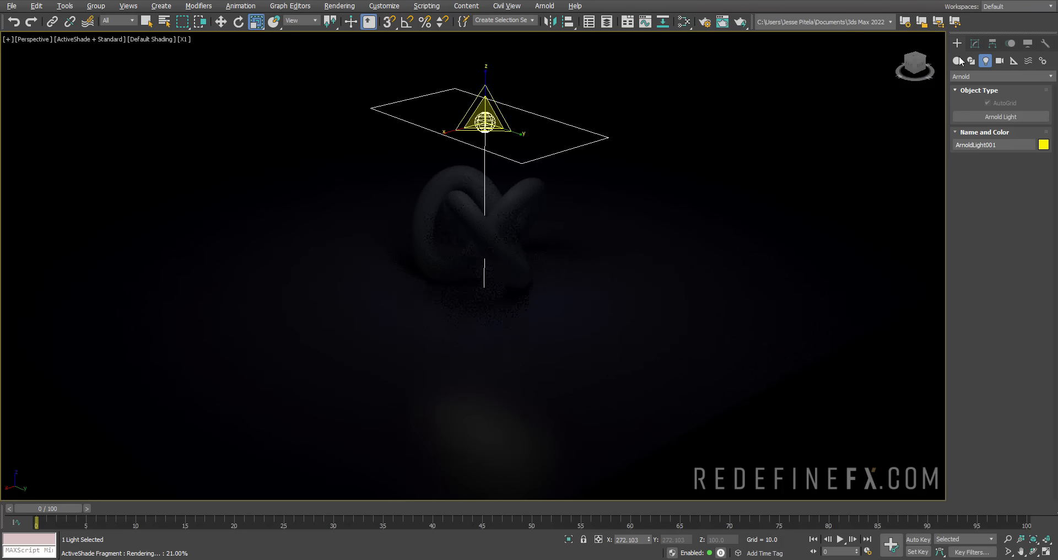
click(974, 43)
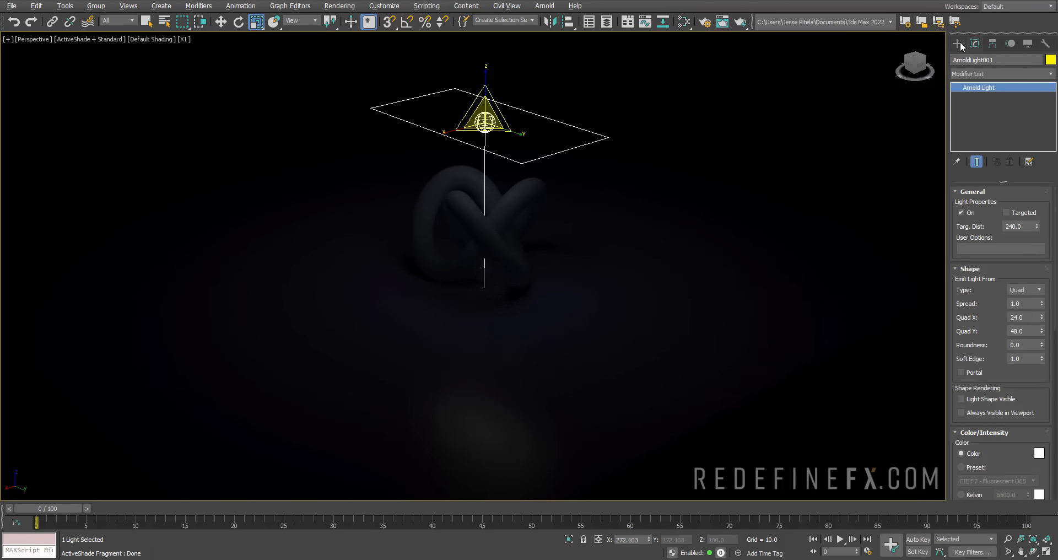
scroll(1021, 375, down, 5)
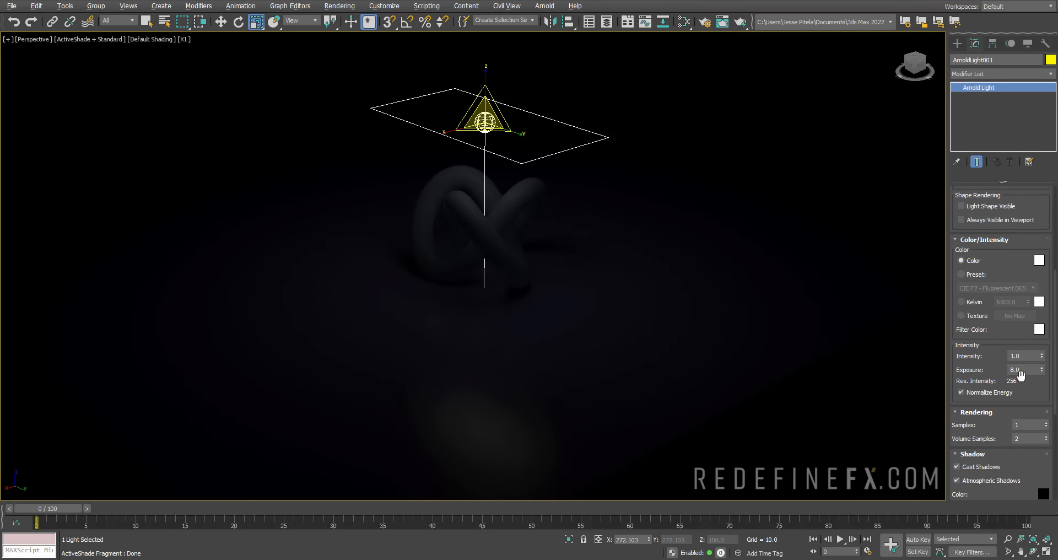
drag(1042, 357, 1007, 192)
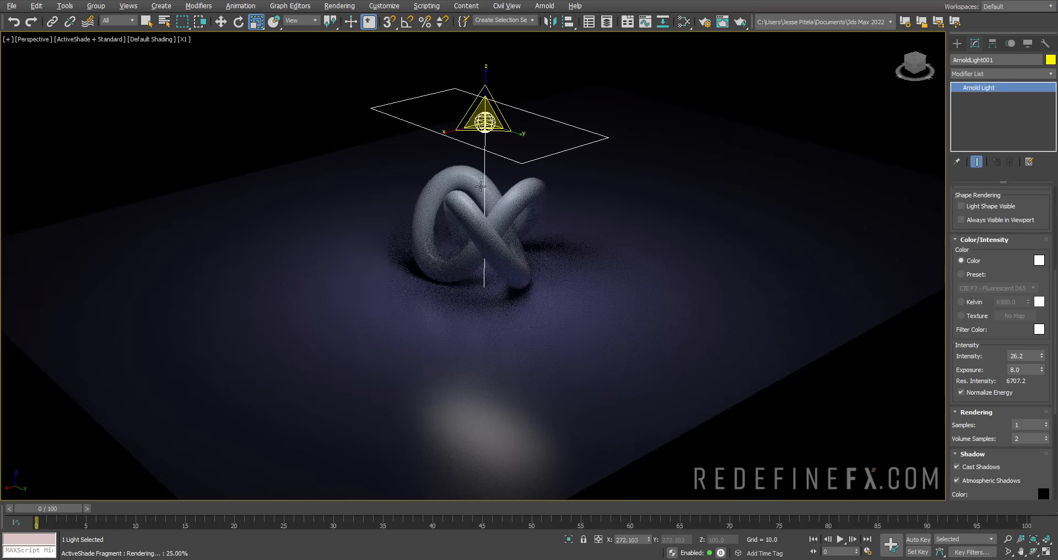
Move the light along X to about 68, beside the torus knot, and tilt it to aim at the knot.
alt+middle_drag(480, 189, 456, 175)
key(w)
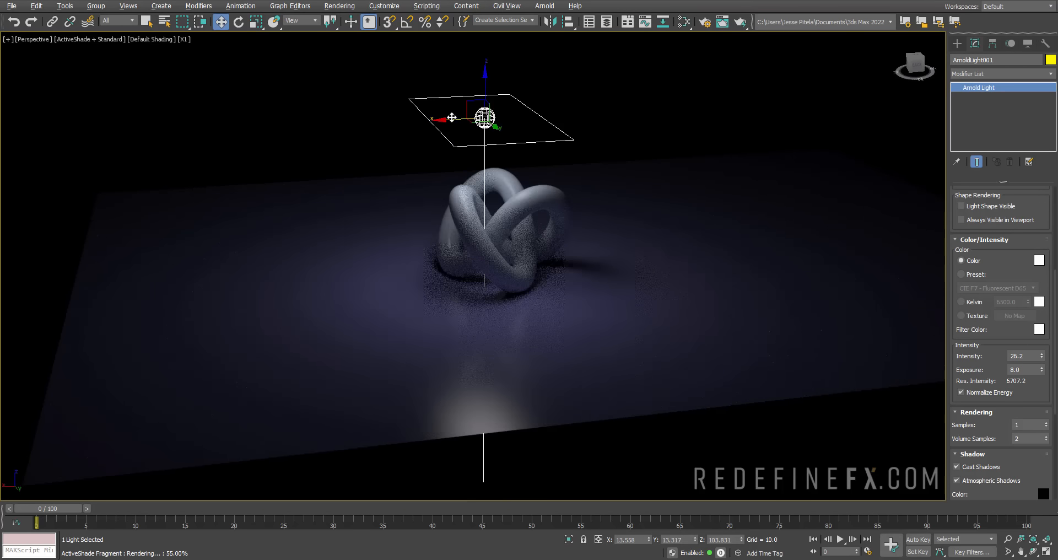
drag(450, 114, 358, 123)
key(e)
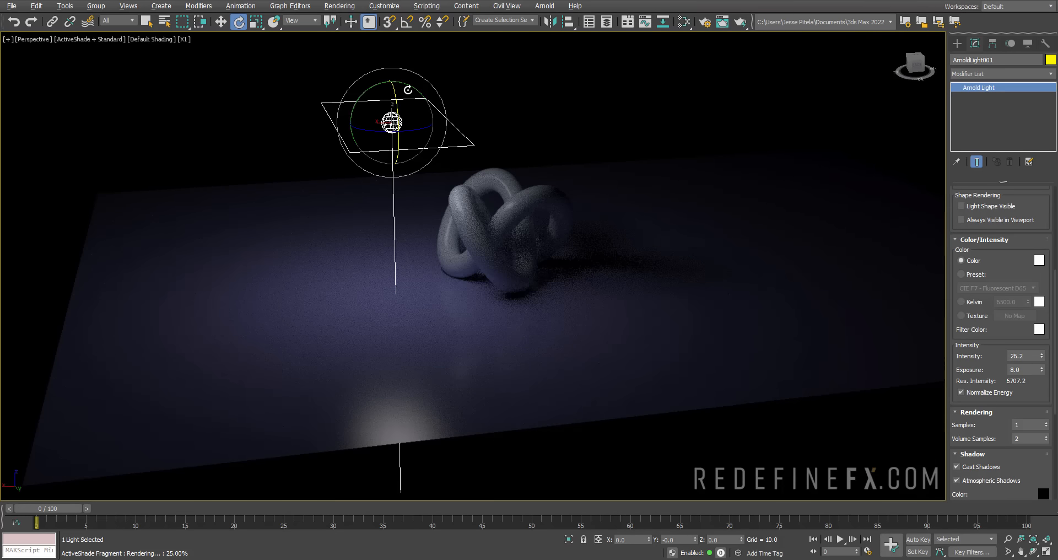
drag(407, 87, 353, 81)
alt+middle_drag(491, 164, 477, 141)
Clone the Arnold light along X to the opposite side of the torus knot.
key(w)
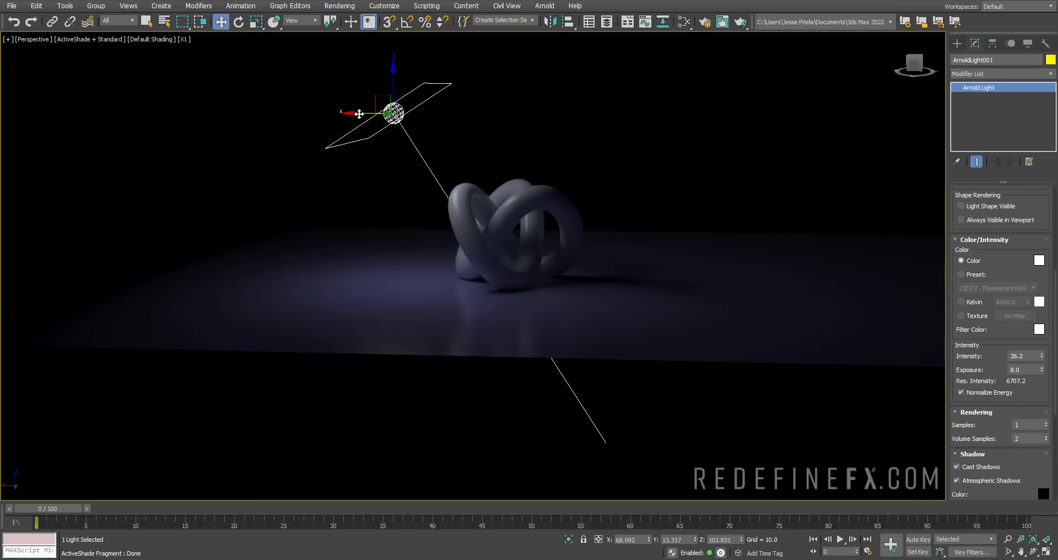
shift+drag(359, 114, 601, 134)
click(537, 326)
Rotate the cloned light about Y by roughly 46 degrees to aim at the torus knot, and view the knot up close.
key(e)
mouse_move(653, 70)
mouse_down()
mouse_move(722, 129)
mouse_move(696, 131)
mouse_up()
alt+middle_drag(425, 175, 471, 186)
scroll(478, 205, up, 3)
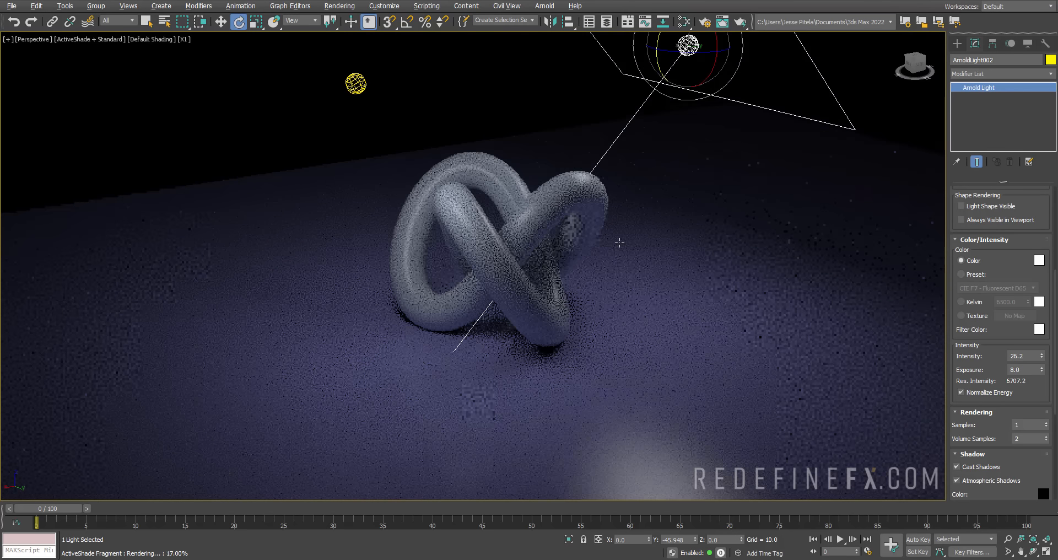
middle_drag(627, 251, 615, 227)
scroll(477, 196, up, 3)
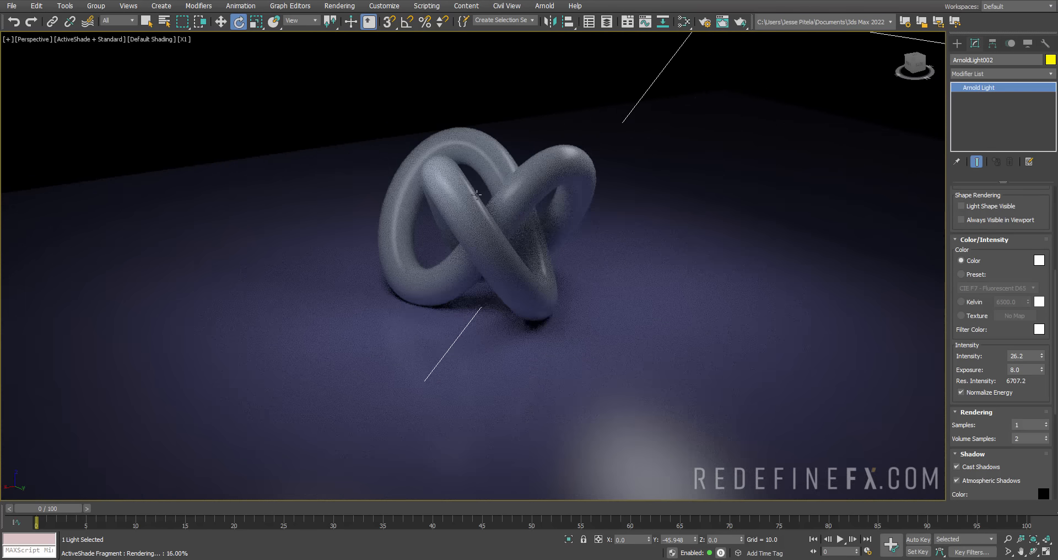
Open the Slate Material Editor and add a Physical Material to its view, enlarging the window to fit the node.
click(684, 24)
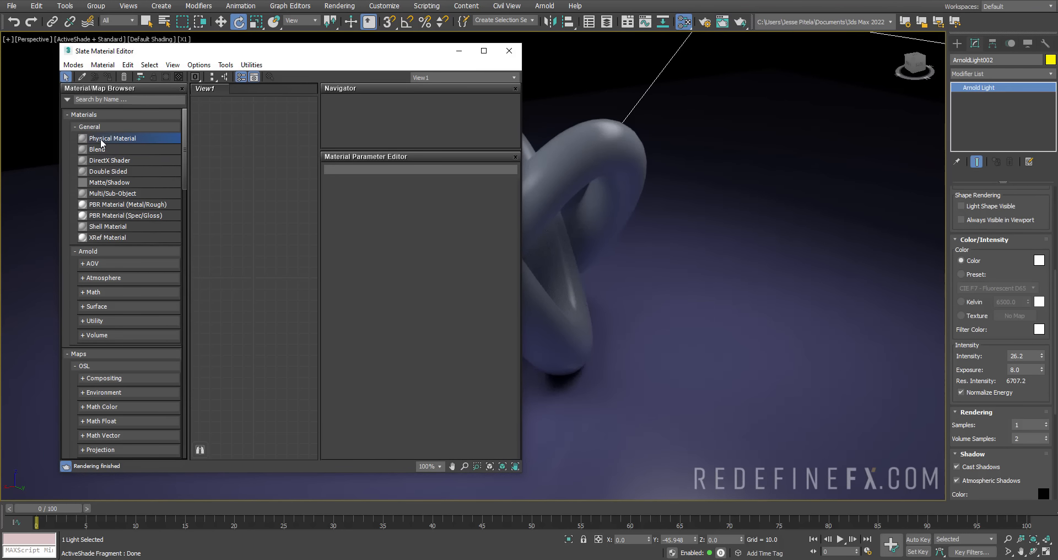
drag(233, 195, 233, 197)
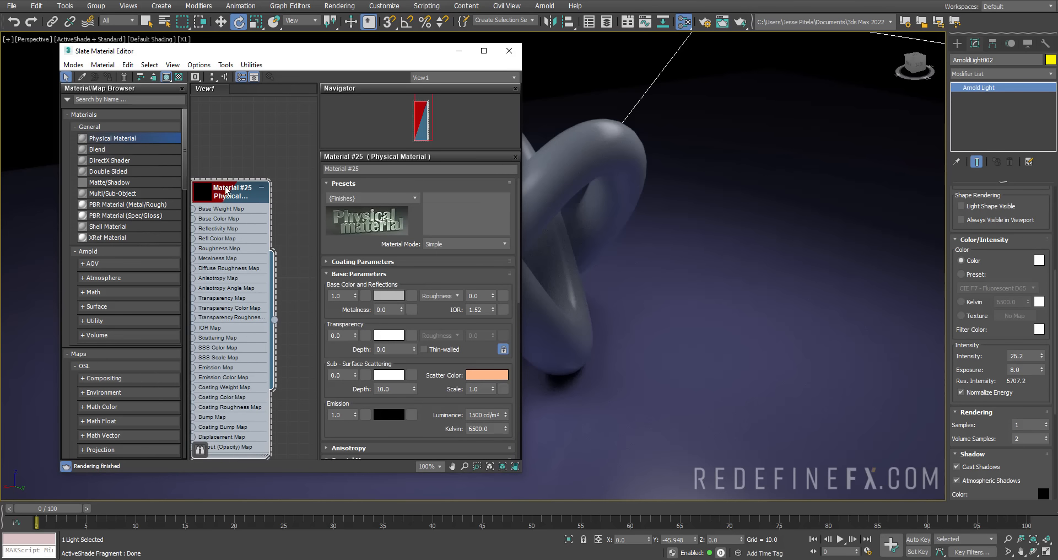
drag(502, 451, 532, 466)
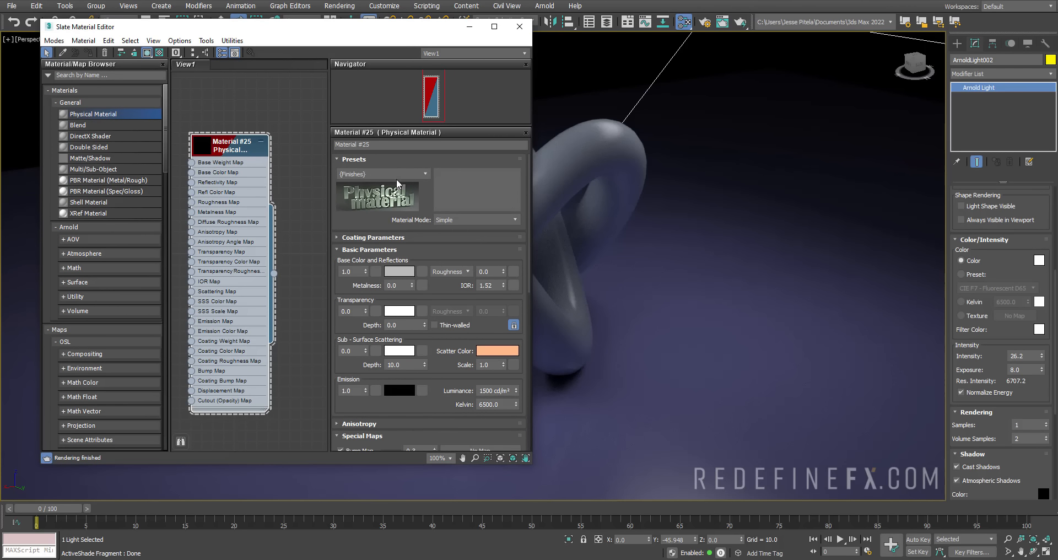
Apply the Glossy Paint preset to the Physical Material and set its base color to a golden yellow.
click(387, 175)
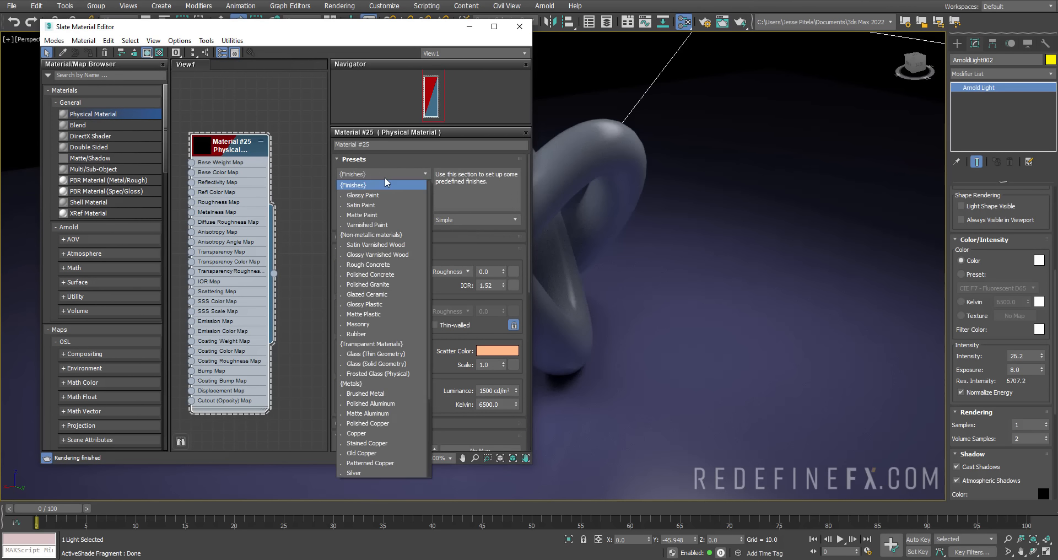
click(389, 195)
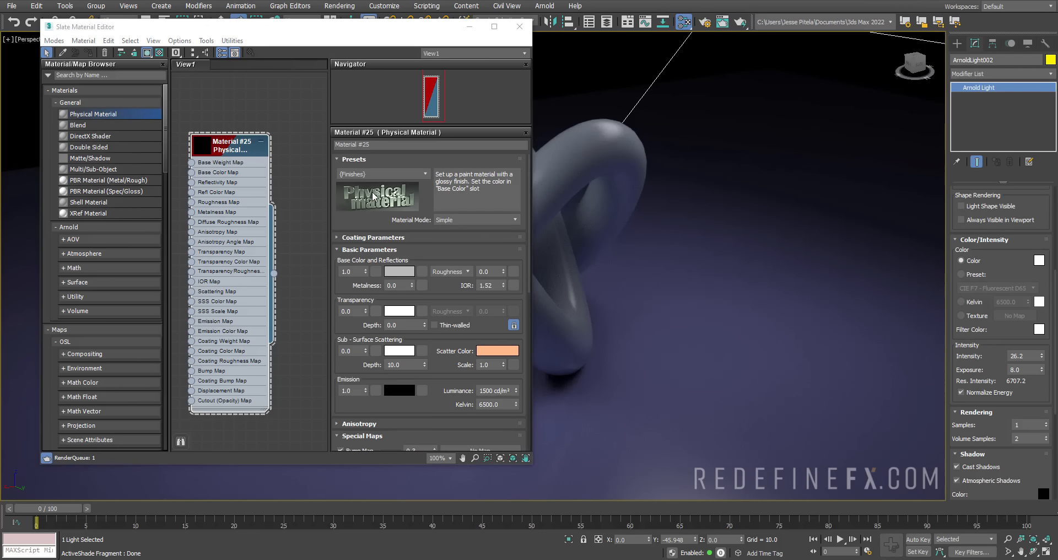
click(397, 275)
drag(262, 86, 237, 61)
drag(325, 76, 326, 62)
drag(410, 69, 394, 69)
click(408, 157)
Assign the yellow glossy paint material to the torus knot, check it in the viewport, and close the material editor.
click(606, 143)
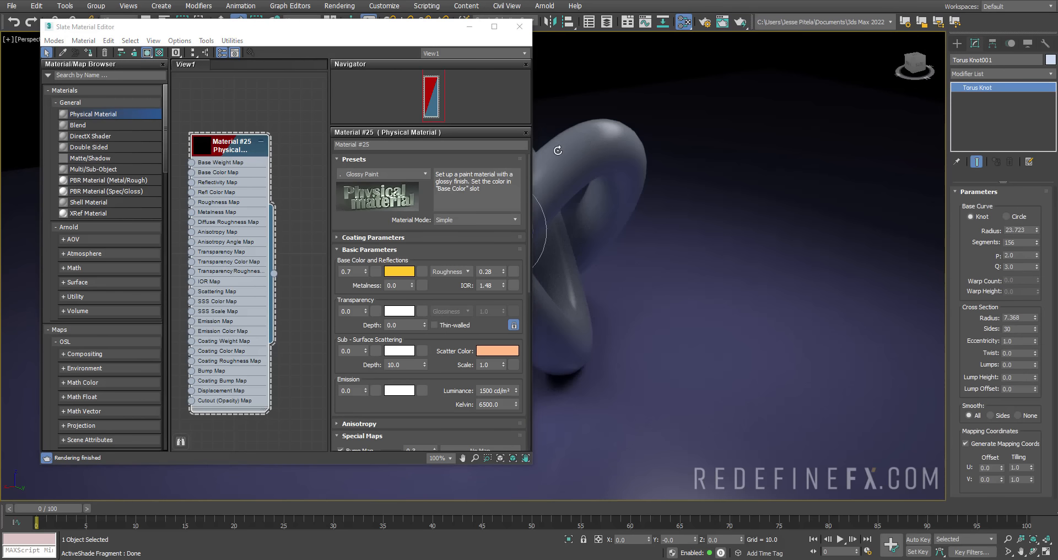
click(89, 55)
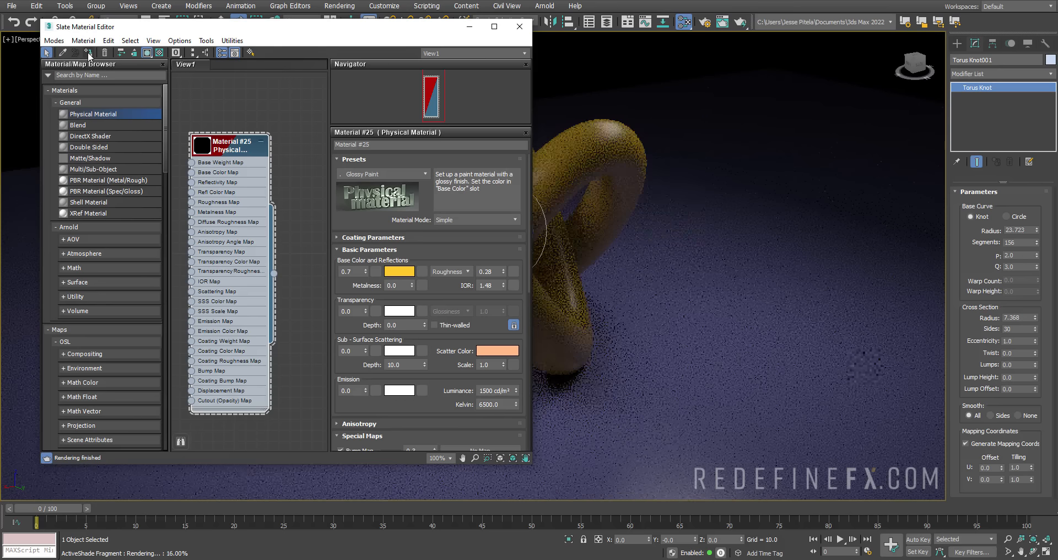
drag(378, 35, 114, 43)
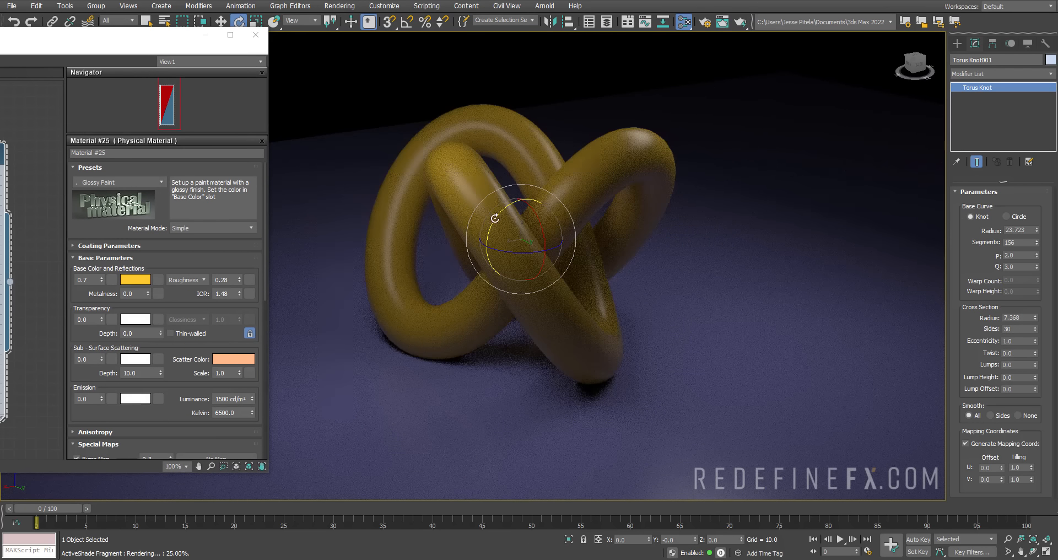
drag(137, 40, 250, 41)
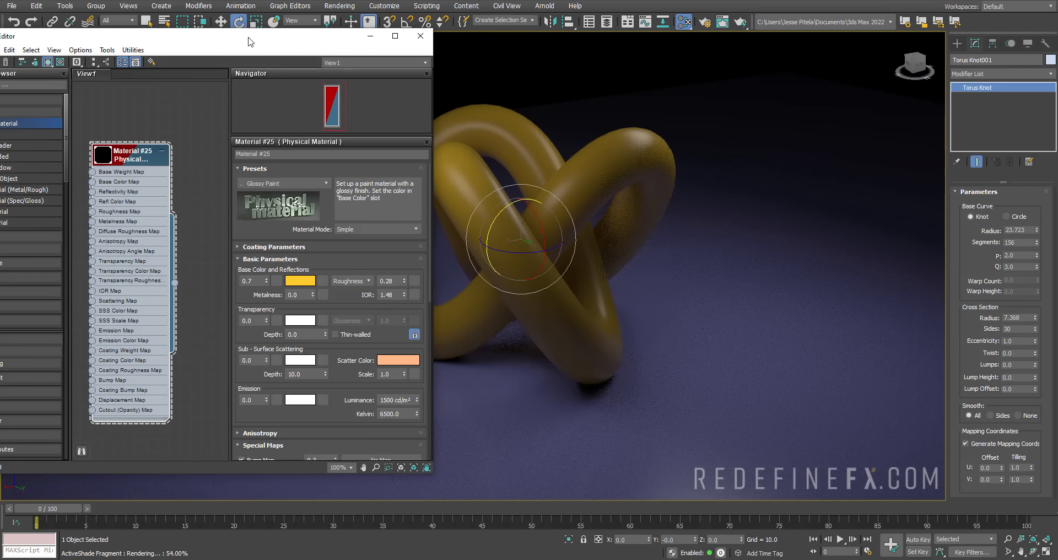
click(421, 36)
middle_drag(575, 153, 557, 156)
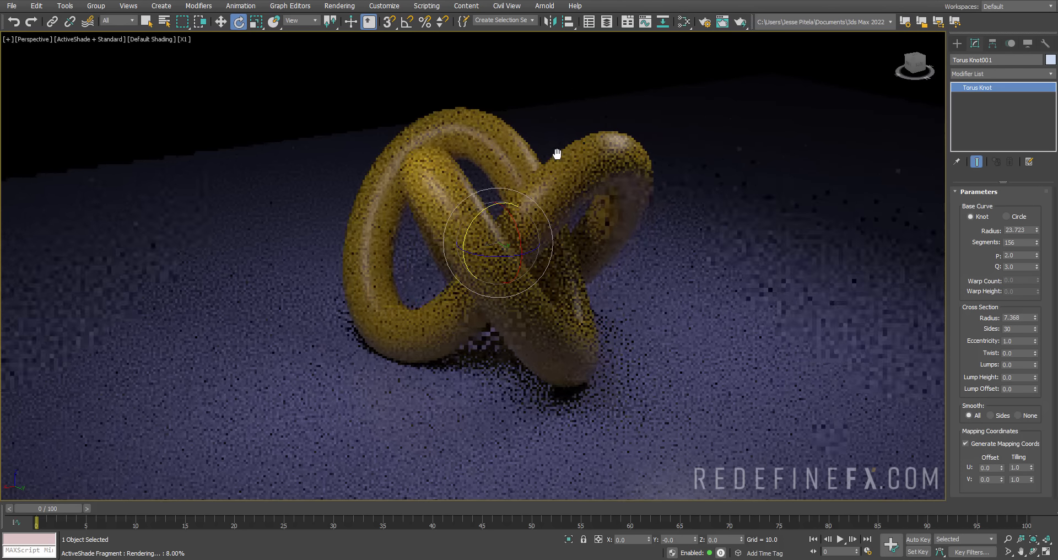
Render the perspective view with the production renderer and examine the finished image of the torus knot.
click(740, 22)
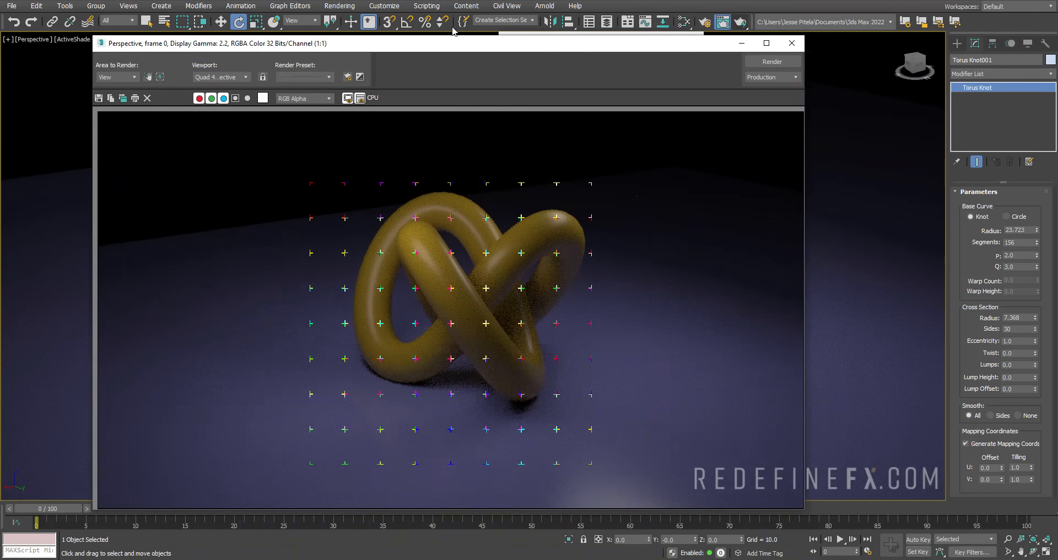
drag(473, 47, 440, 16)
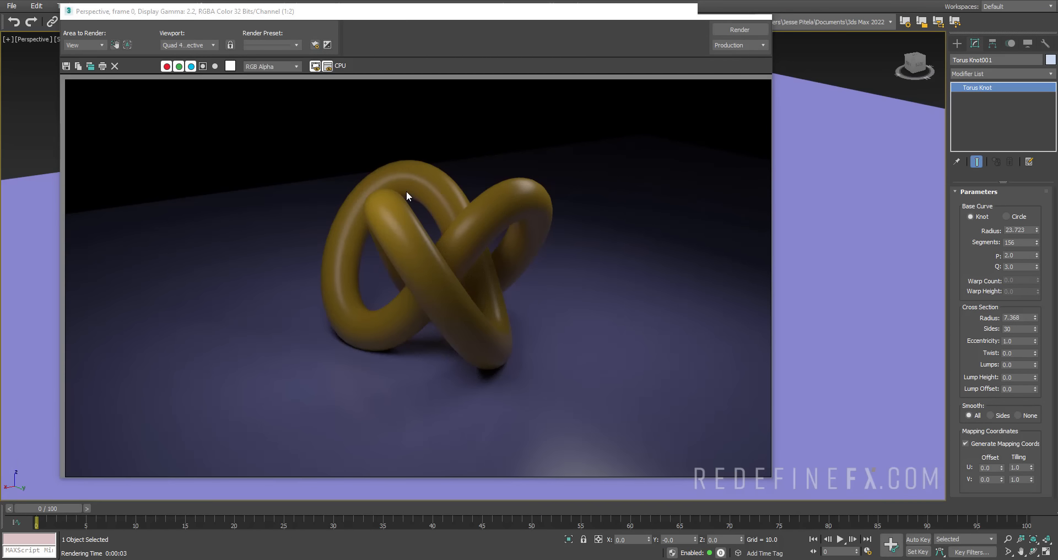
scroll(407, 193, down, 3)
scroll(414, 200, up, 3)
Try saving the rendered image as a JPEG file and leave the save dialog without saving.
click(64, 67)
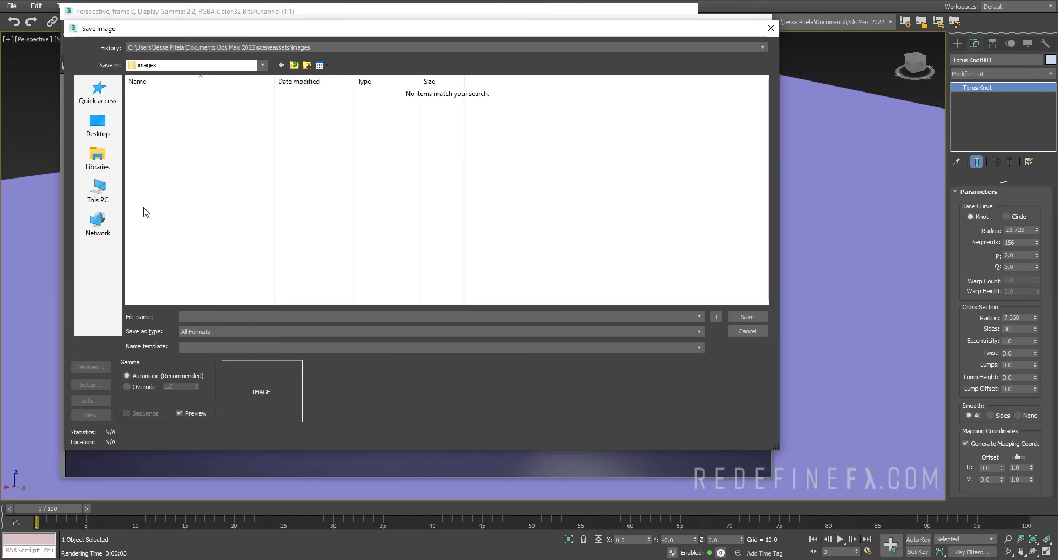
click(213, 331)
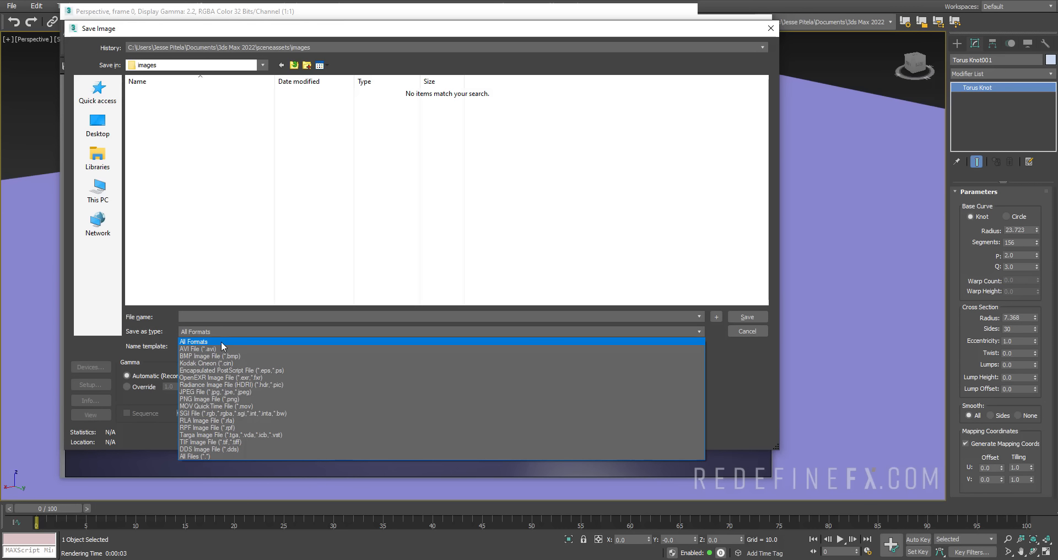
click(217, 392)
drag(334, 29, 330, 130)
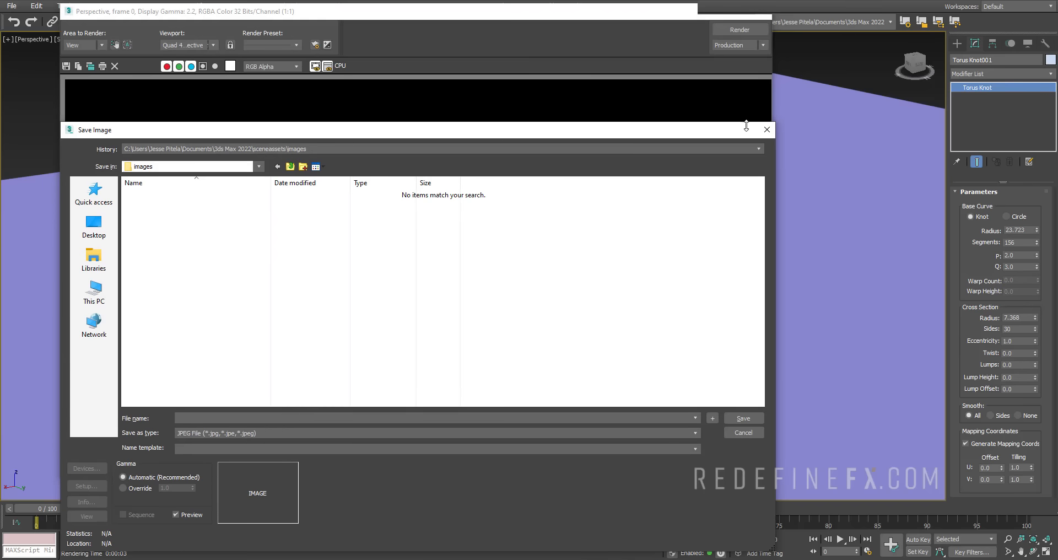
click(766, 129)
Inspect the rendered torus knot up close and close the rendered frame window.
scroll(399, 225, up, 1)
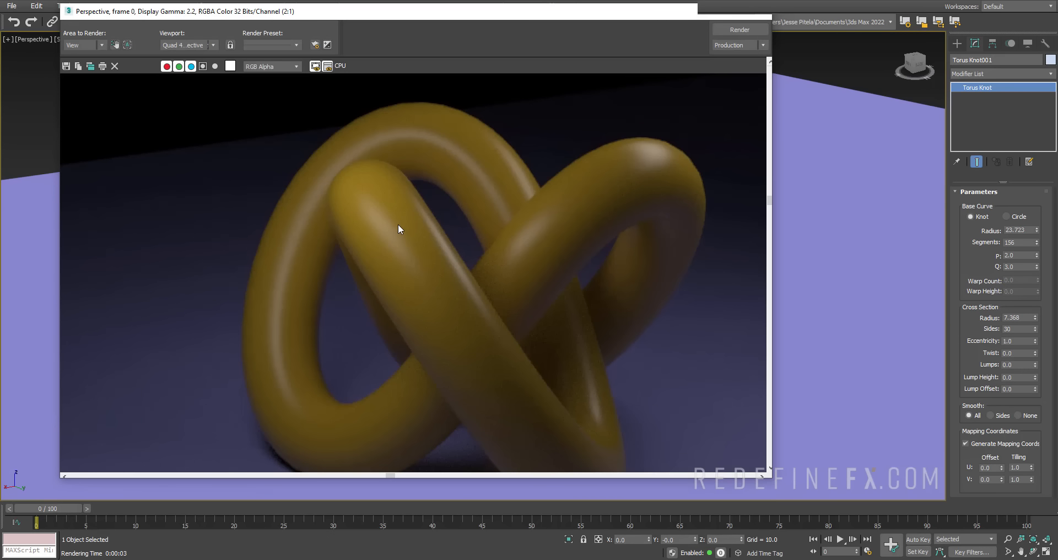
scroll(399, 225, down, 1)
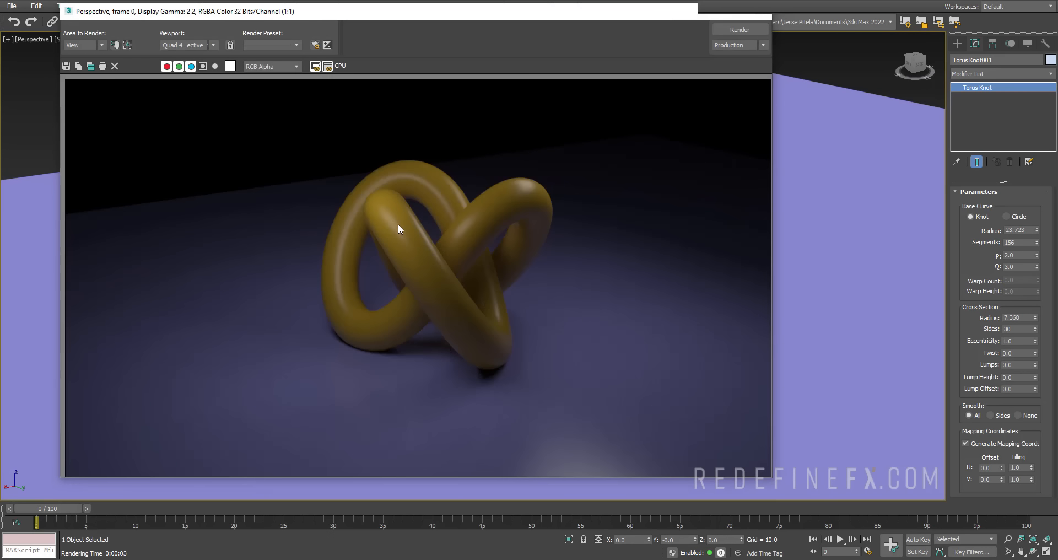
click(760, 13)
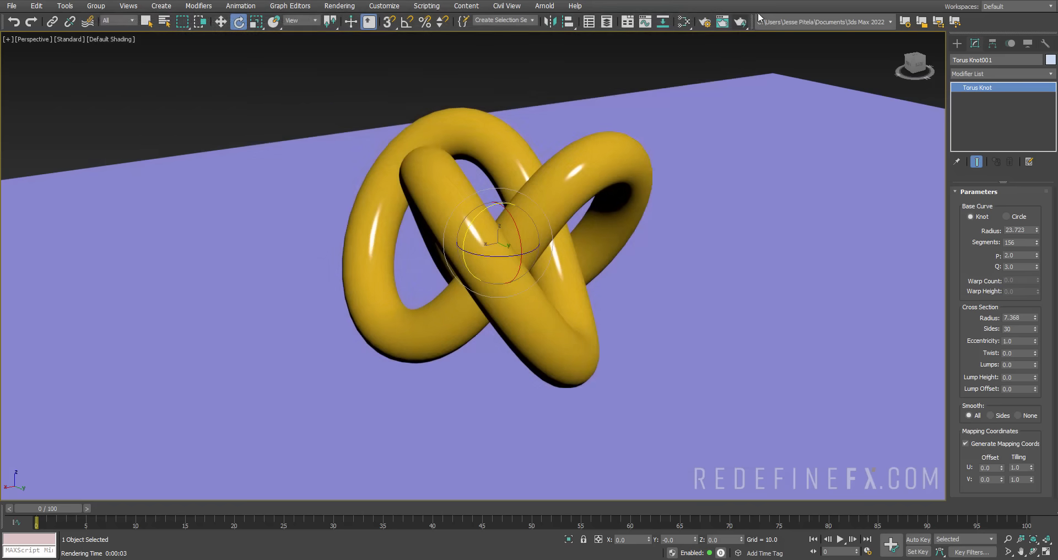
Open the render setup, review Arnold's sampling and ray depth settings, and return to the common parameters.
click(705, 22)
drag(279, 88, 322, 49)
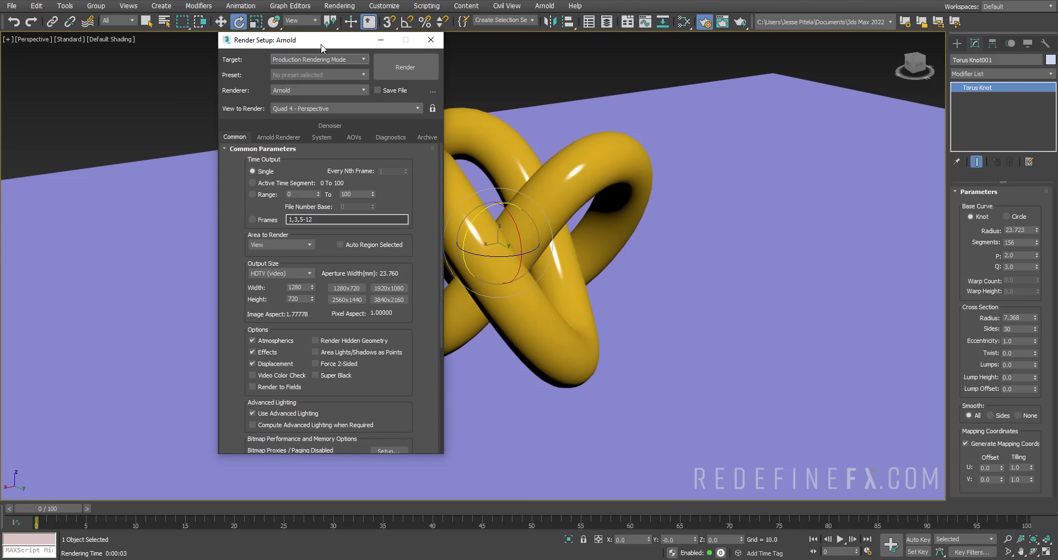
click(277, 137)
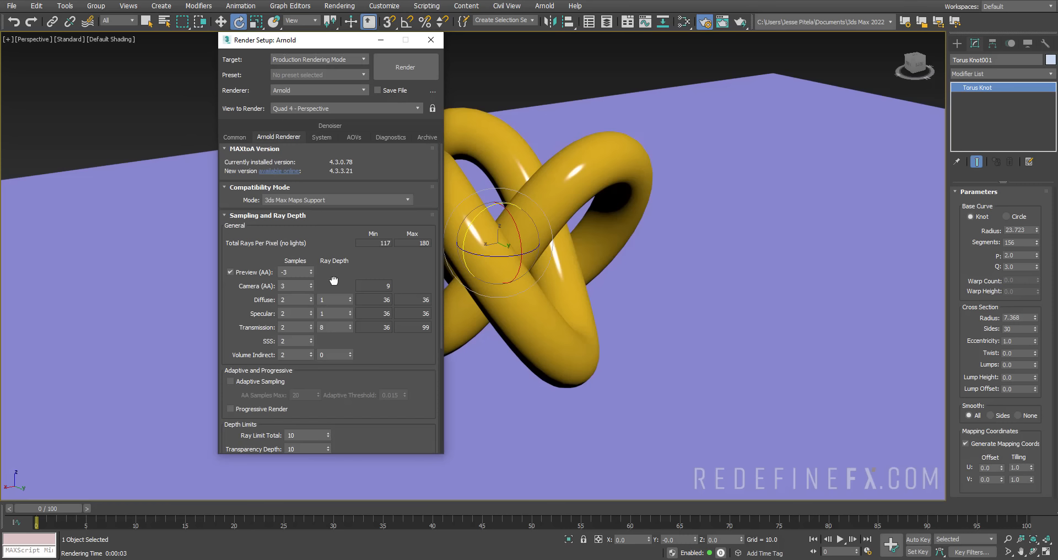
mouse_move(333, 280)
mouse_down()
mouse_move(329, 154)
mouse_move(333, 282)
mouse_up()
click(234, 137)
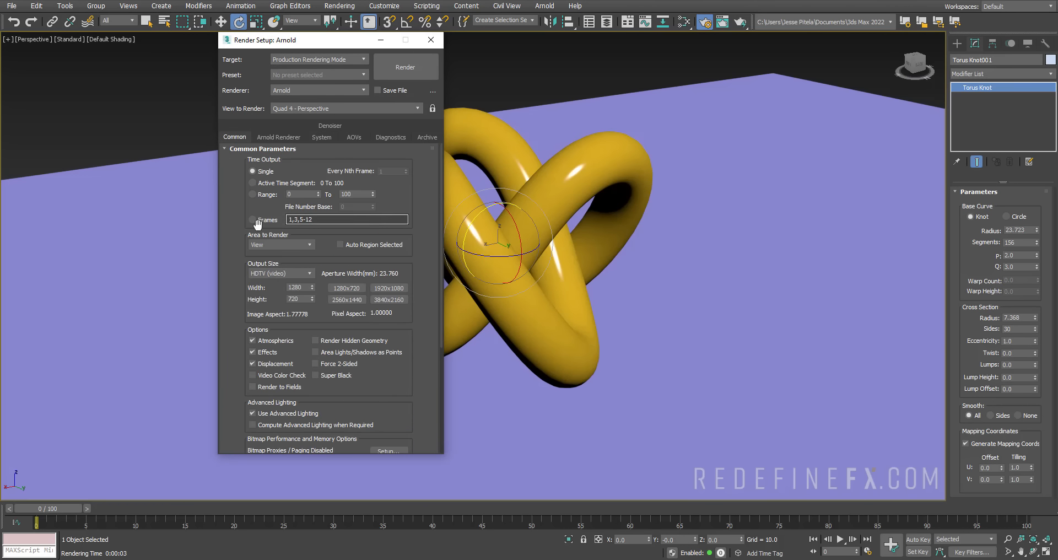
Set the render output size to 3840x2160.
click(285, 273)
click(278, 276)
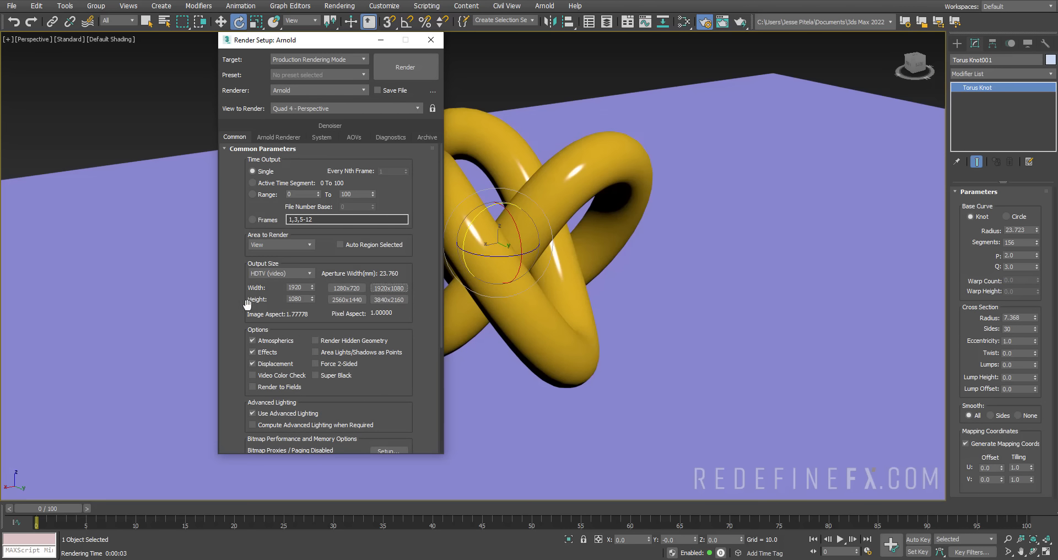
click(389, 300)
Find the render output settings and open the file browser for the saved render.
drag(311, 313, 308, 374)
drag(286, 41, 235, 26)
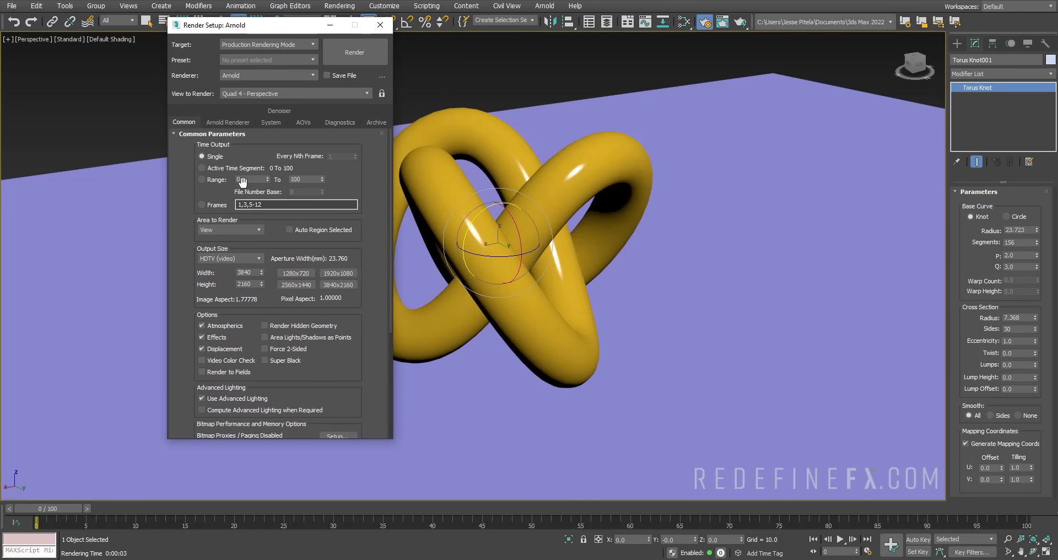
scroll(295, 148, down, 5)
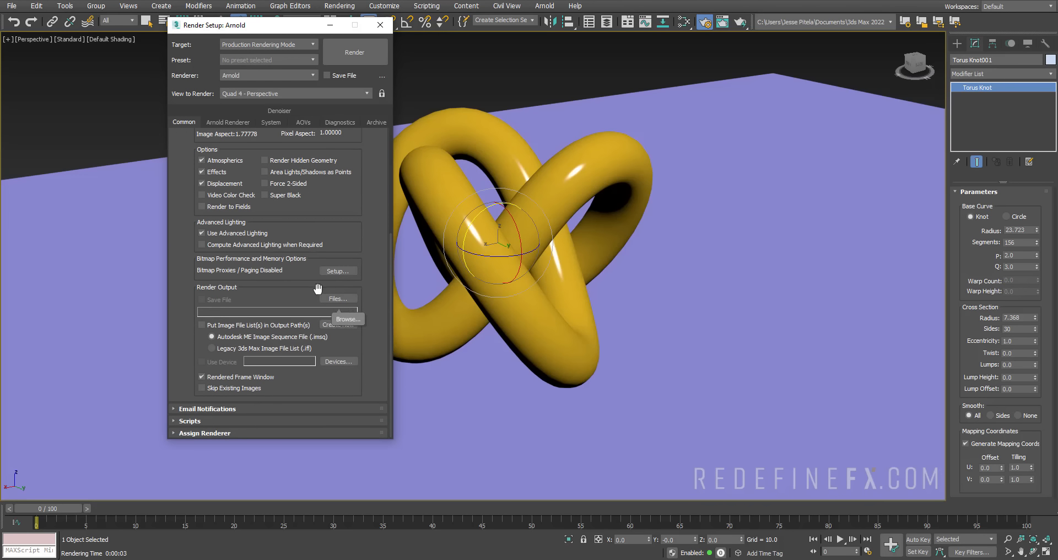
click(333, 302)
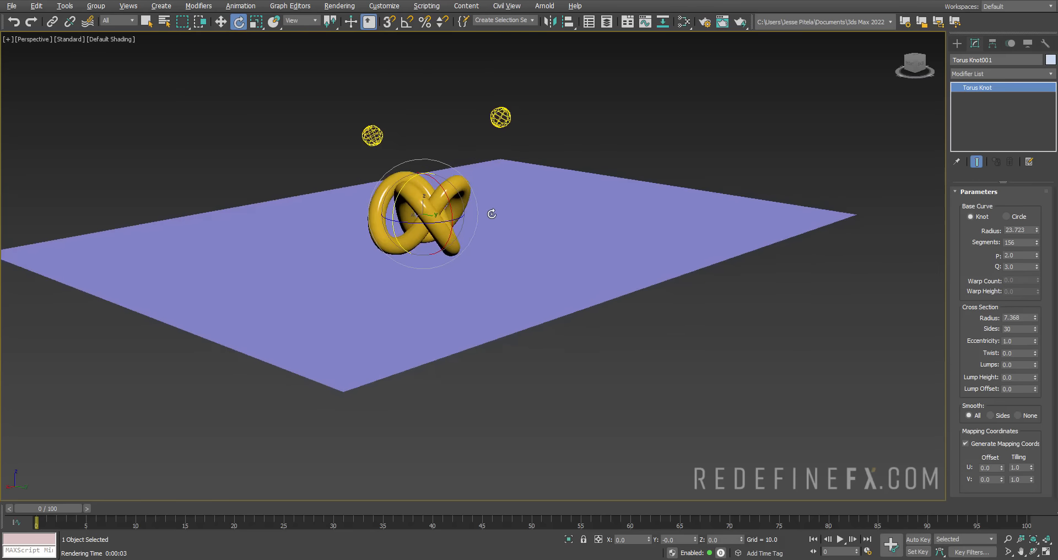
Show the four-viewport layout and activate the individual viewports in turn, ending with Perspective.
alt+middle_drag(551, 232, 484, 230)
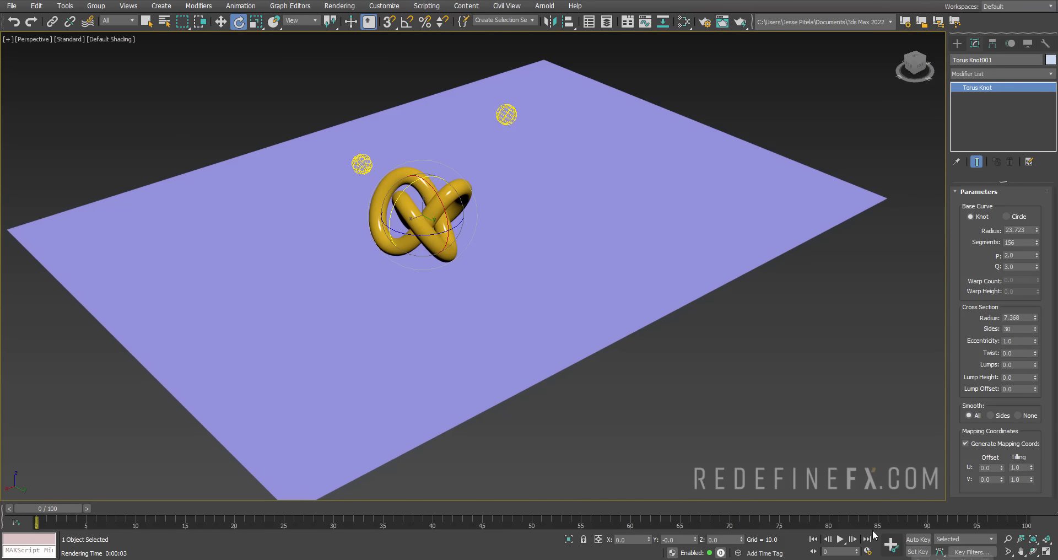
alt+middle_drag(593, 208, 562, 192)
middle_drag(434, 191, 476, 228)
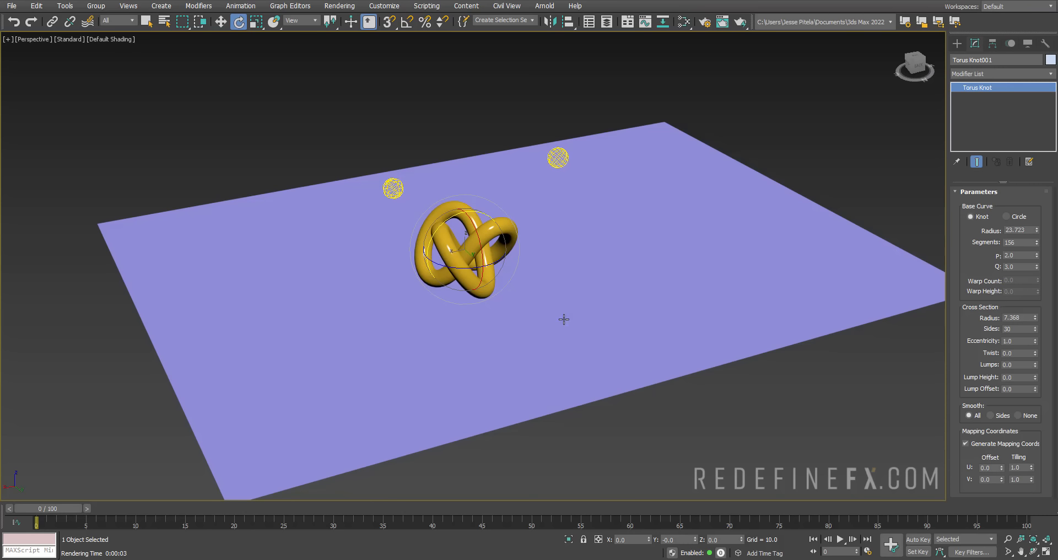
scroll(643, 265, down, 4)
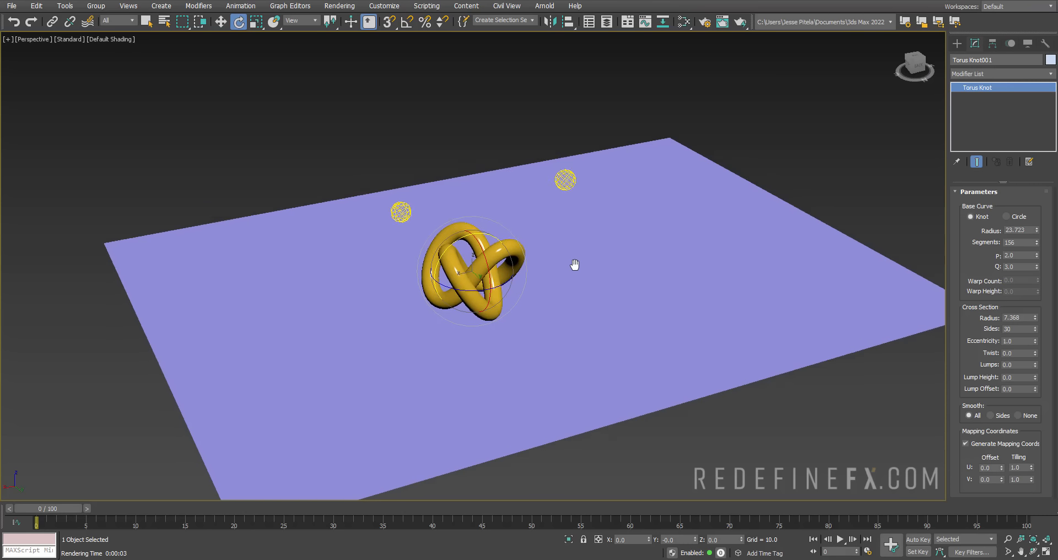
key(alt+w)
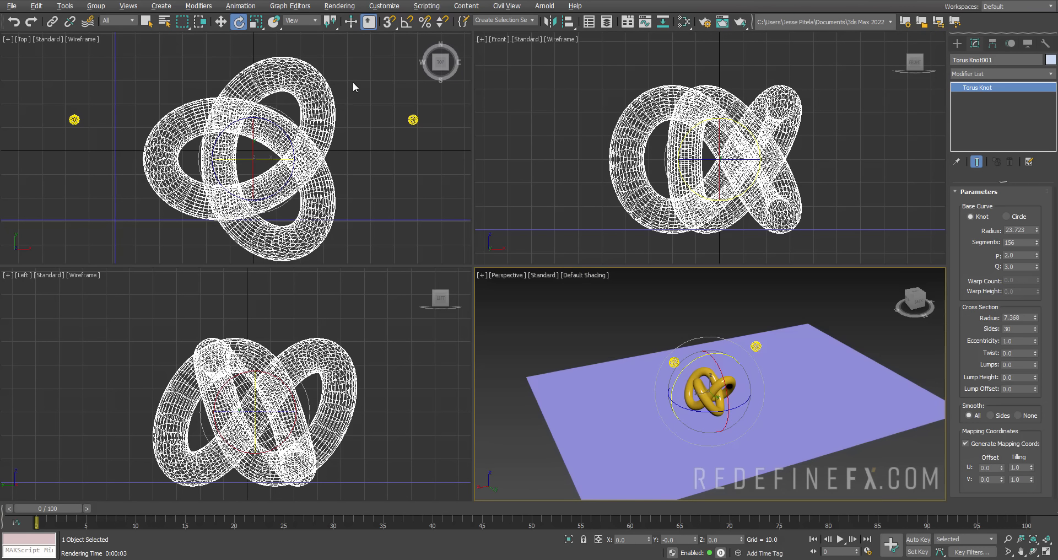
click(600, 78)
click(586, 332)
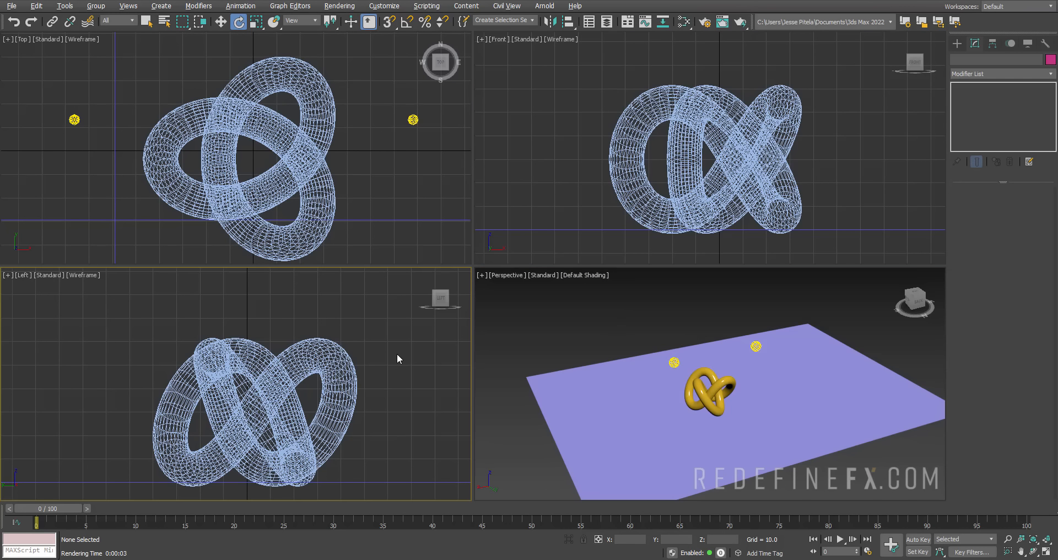
click(591, 198)
click(371, 157)
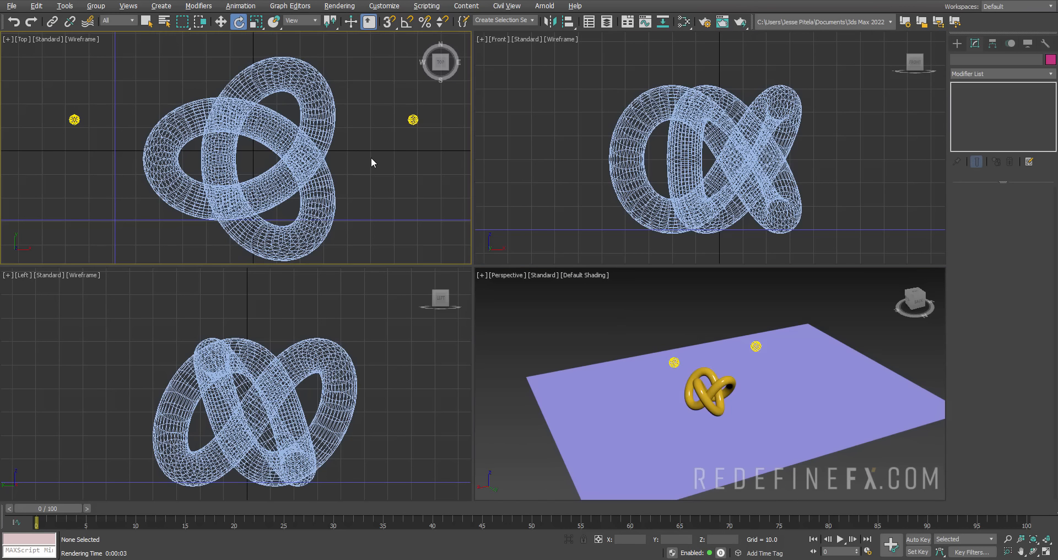
click(535, 322)
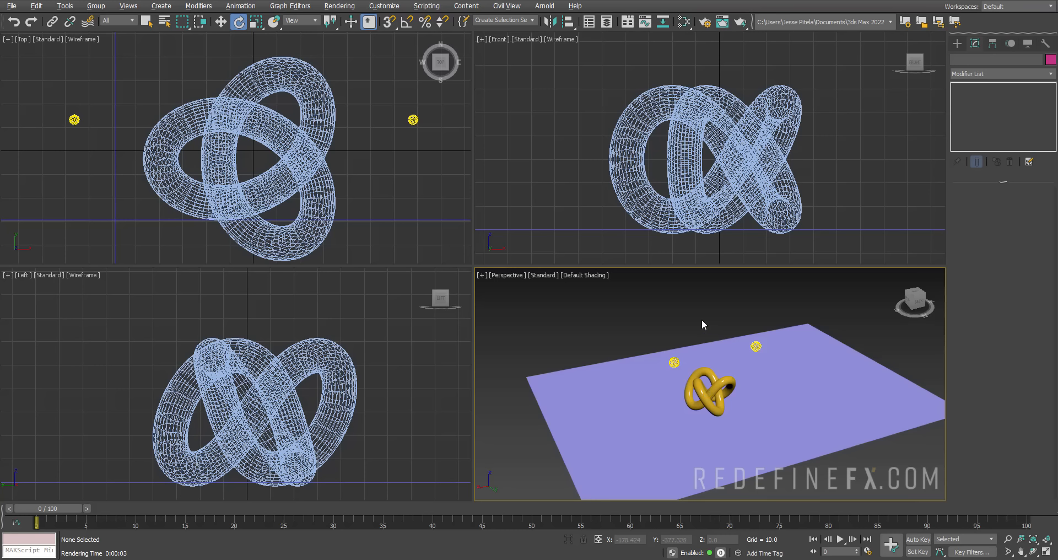
Check the perspective viewport's view options, and show its safe frames and hide them again.
click(511, 276)
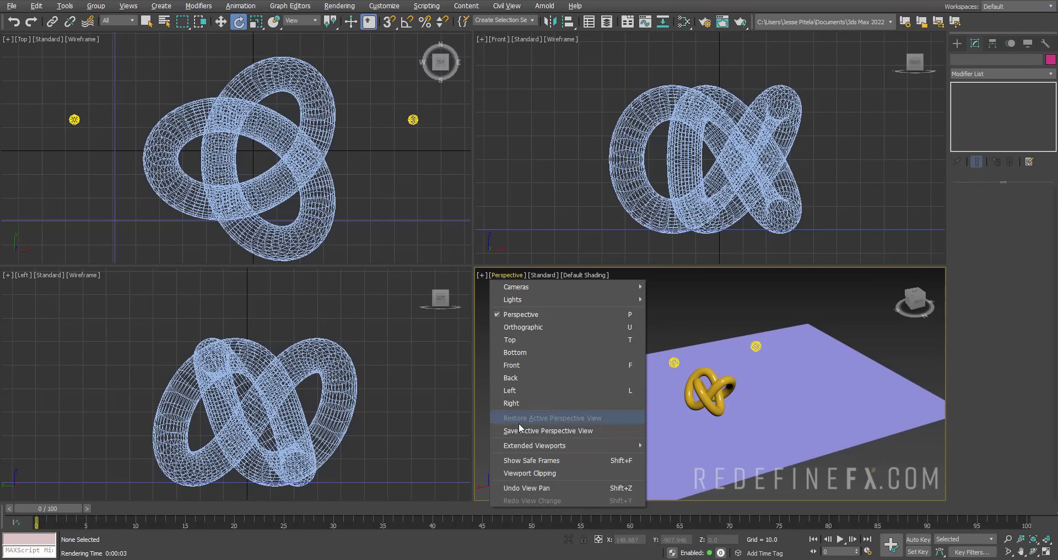
click(699, 332)
key(shift+f)
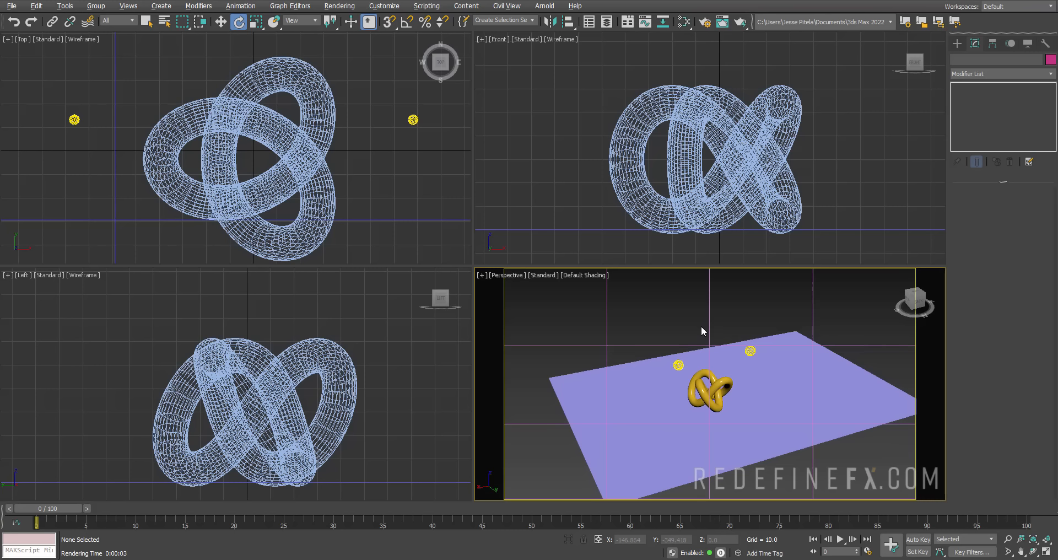
key(shift+f)
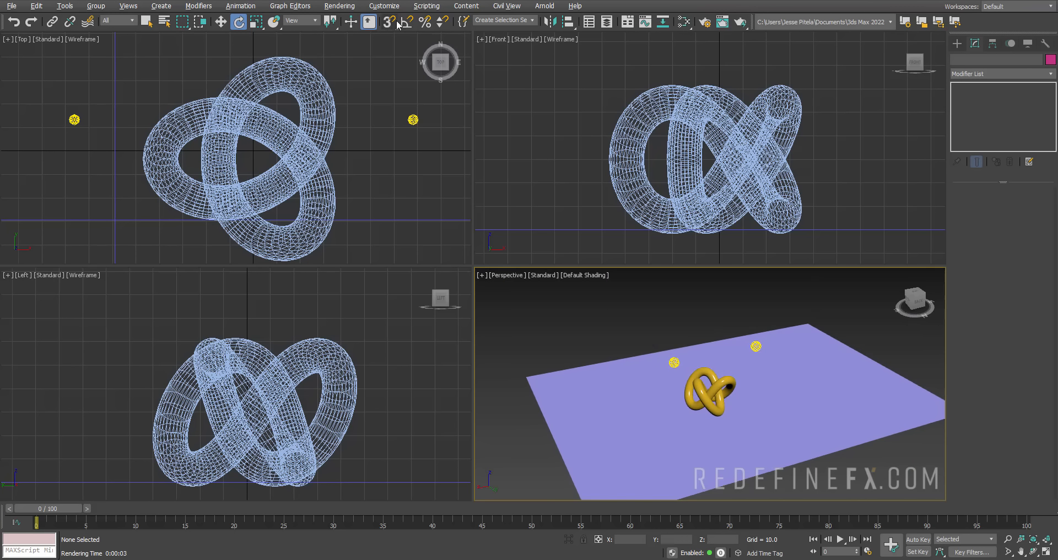
Examine the torus knot, lights and plane in the perspective viewport from different distances and angles.
click(717, 408)
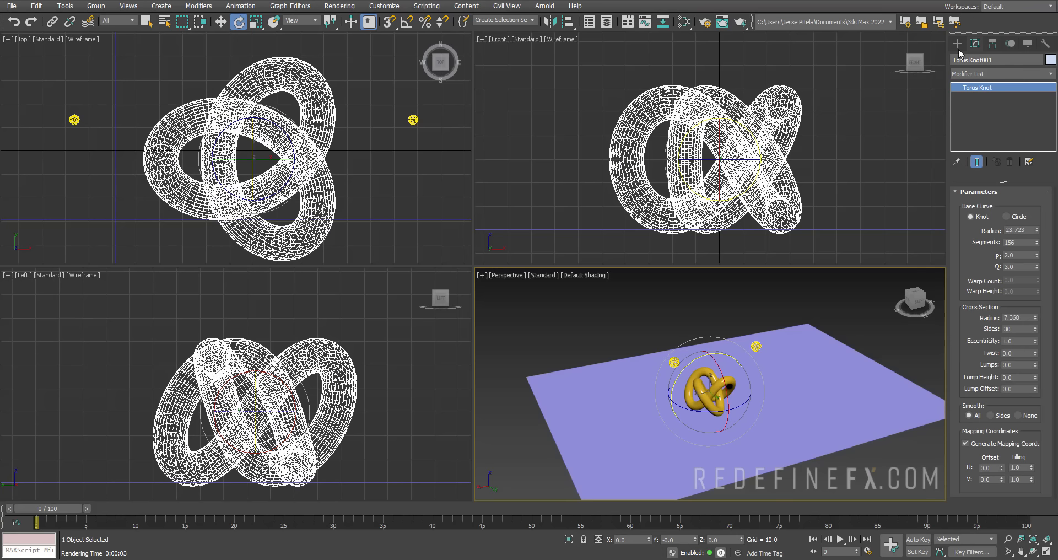
click(697, 320)
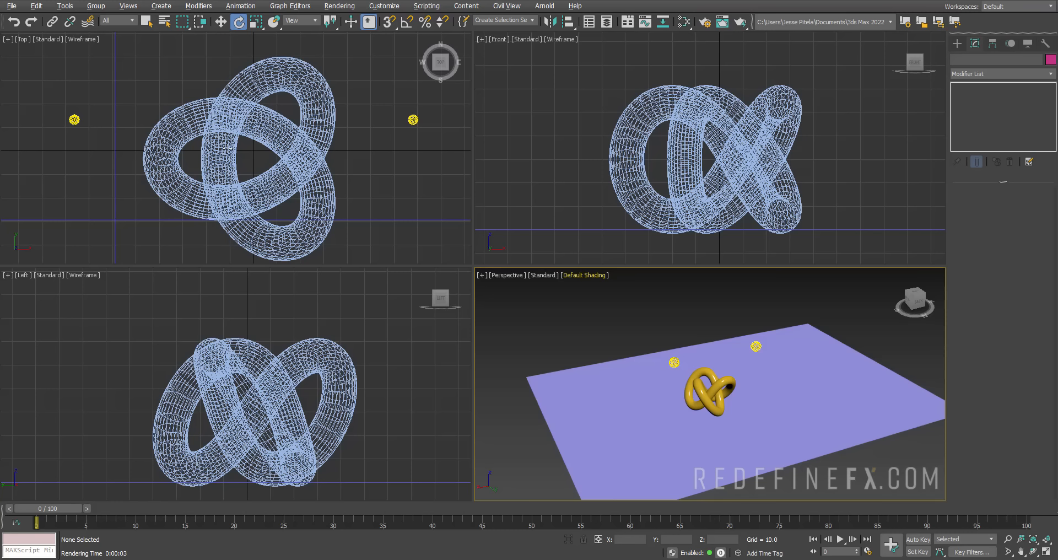
middle_drag(719, 366, 687, 339)
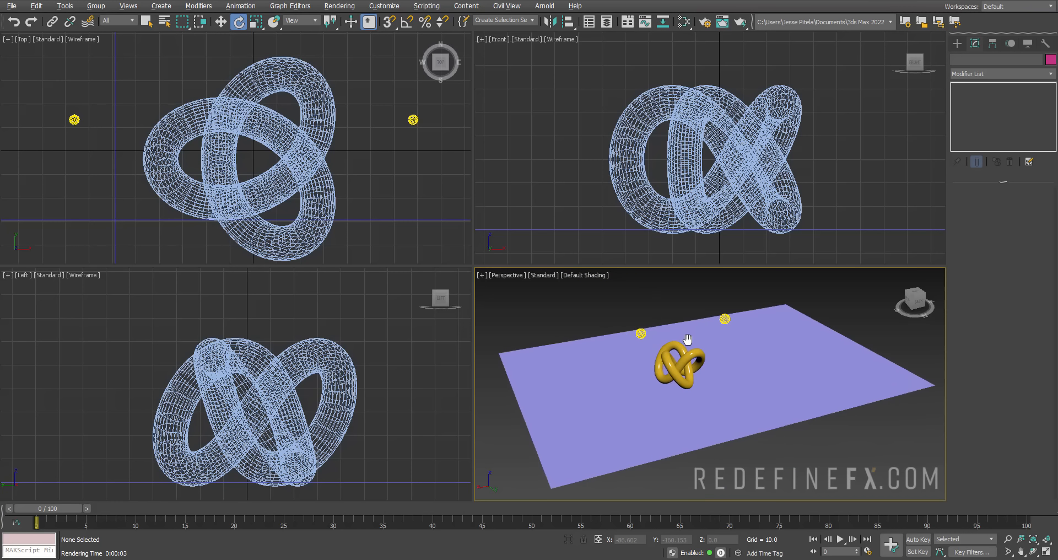
scroll(676, 356, up, 3)
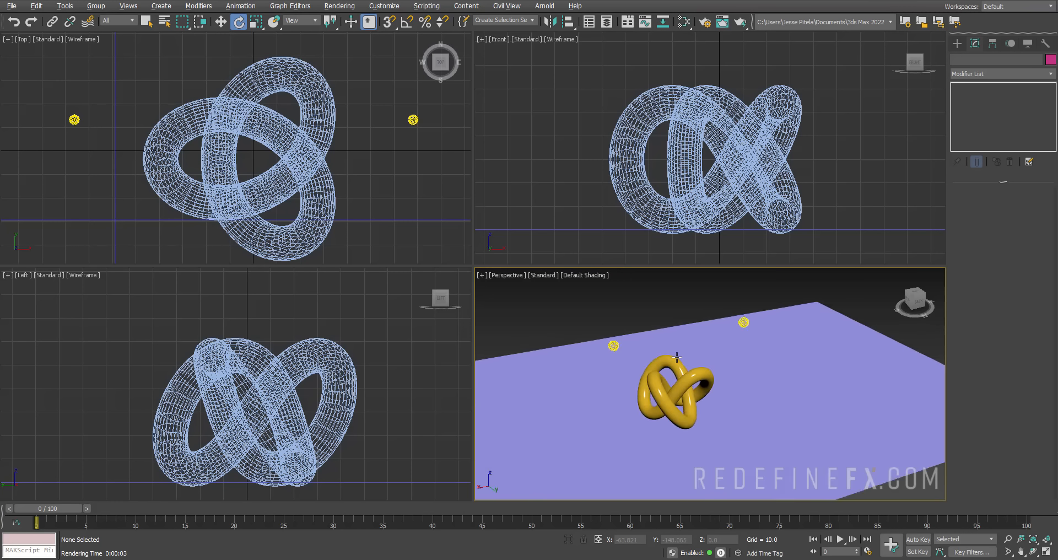
scroll(676, 358, up, 2)
scroll(676, 357, down, 7)
scroll(676, 357, up, 5)
alt+middle_drag(677, 357, 719, 343)
alt+middle_drag(728, 390, 687, 350)
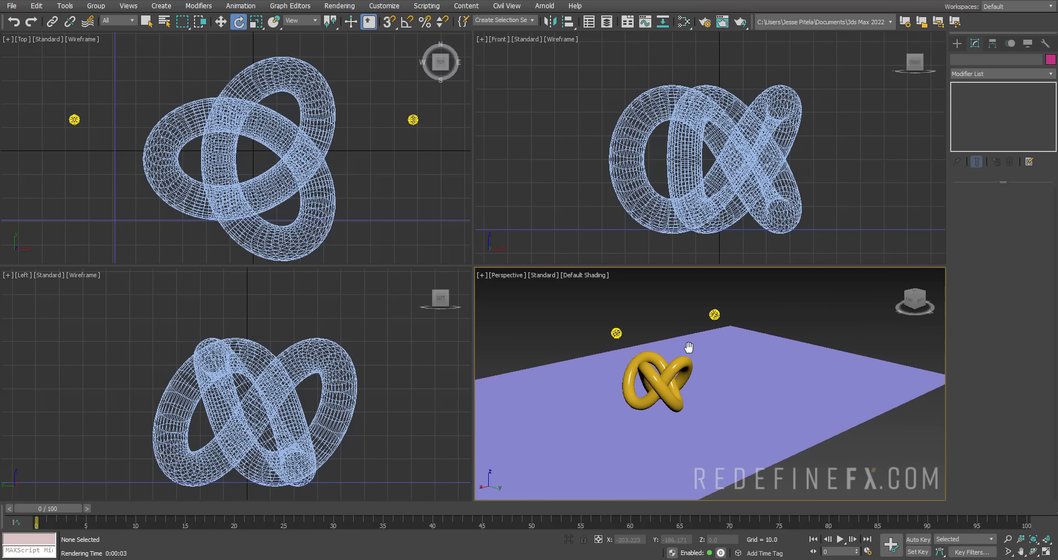
click(376, 215)
click(482, 81)
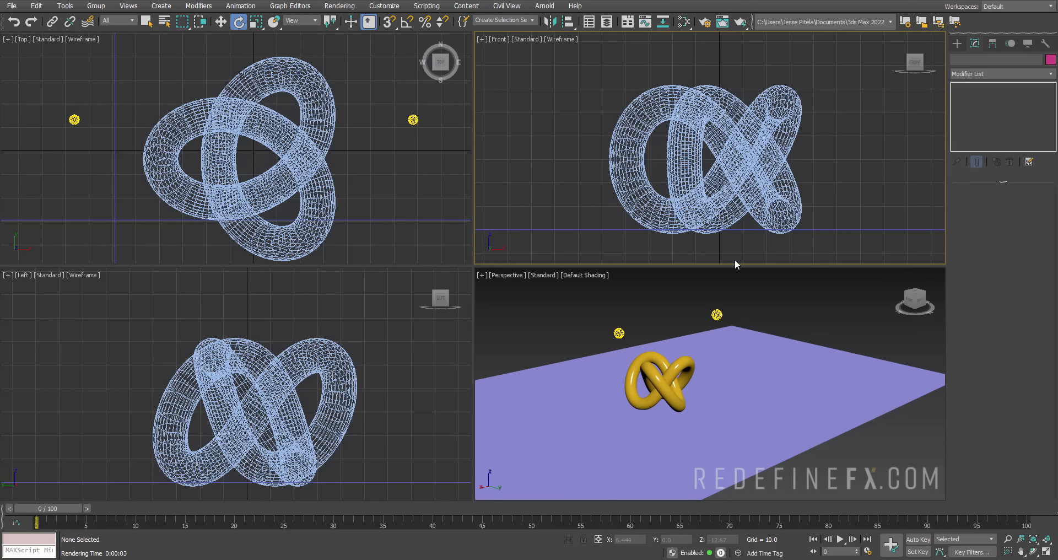
click(710, 205)
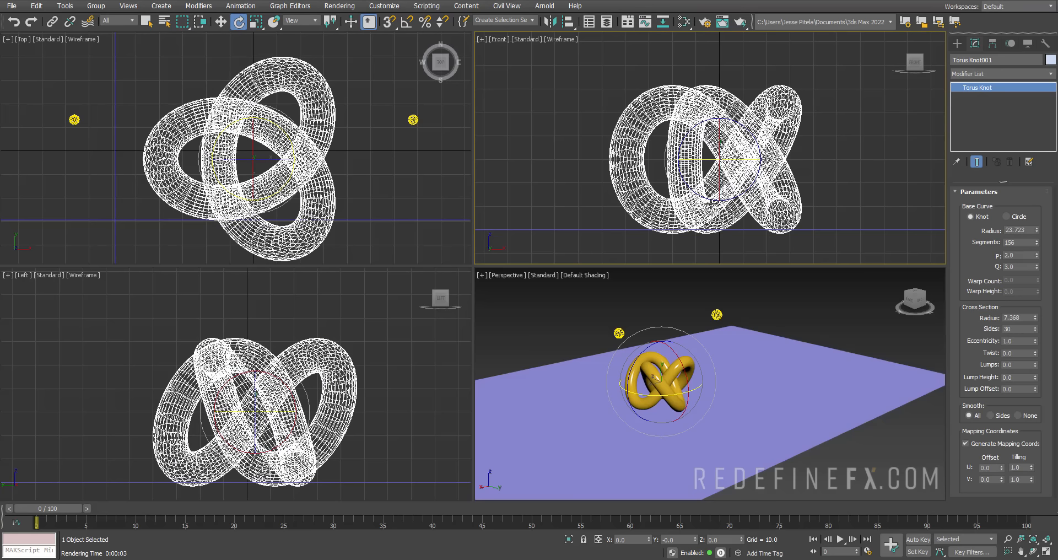
click(650, 322)
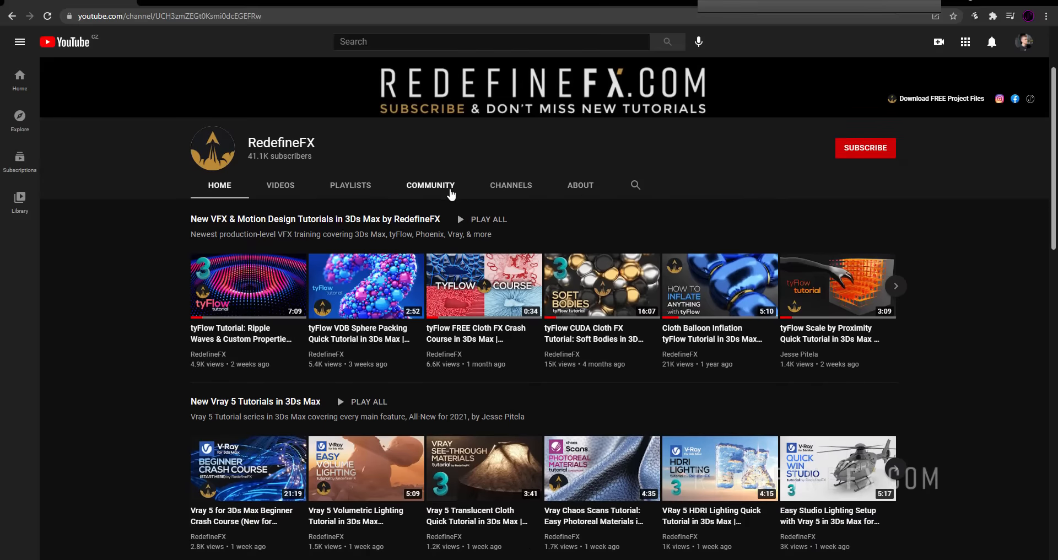
Switch to the web browser, look through the tutorials on the RedefineFX YouTube channel, and subscribe to it.
scroll(301, 212, down, 3)
scroll(301, 212, down, 6)
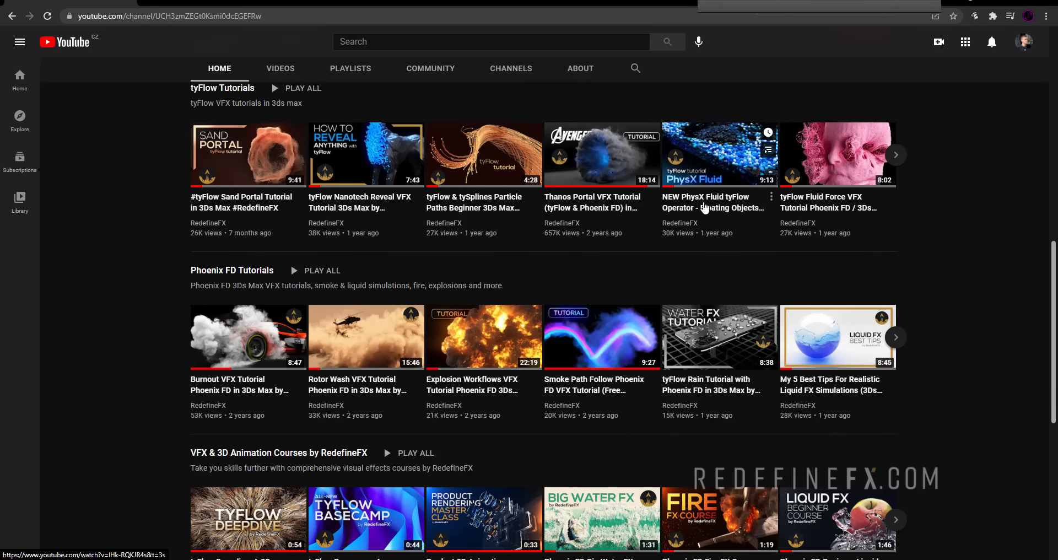
scroll(574, 260, down, 5)
scroll(527, 283, up, 15)
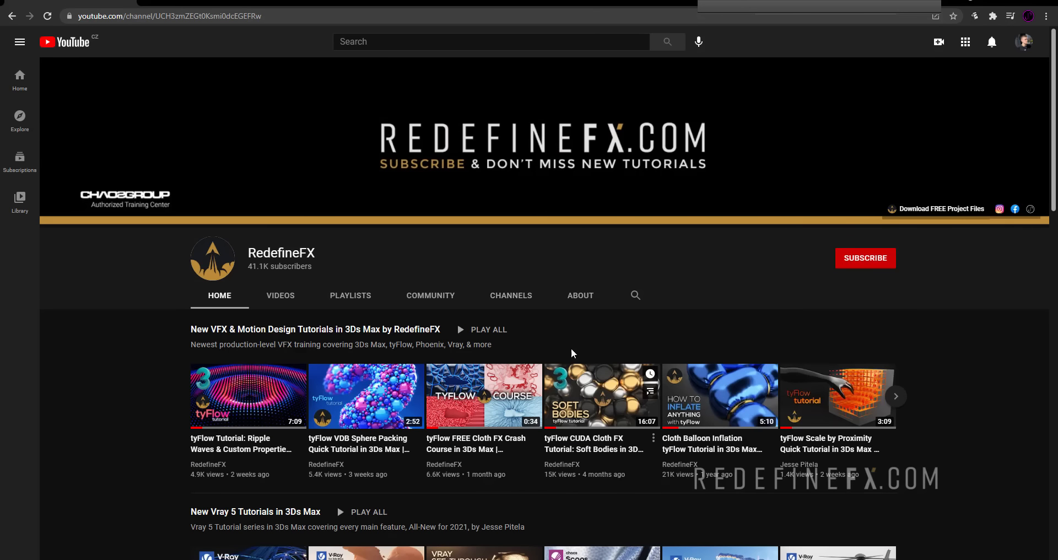
scroll(606, 397, down, 3)
scroll(459, 411, up, 3)
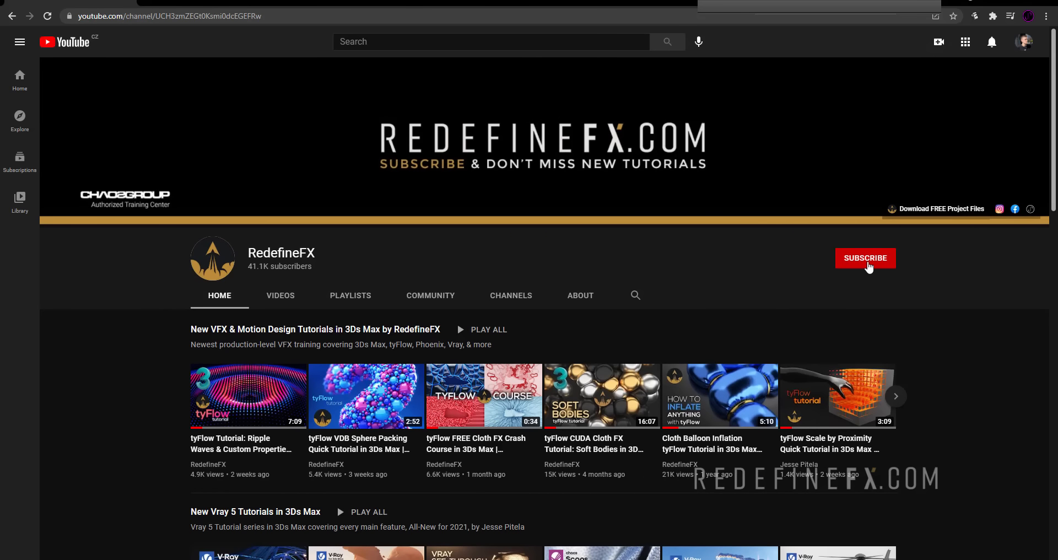
click(867, 258)
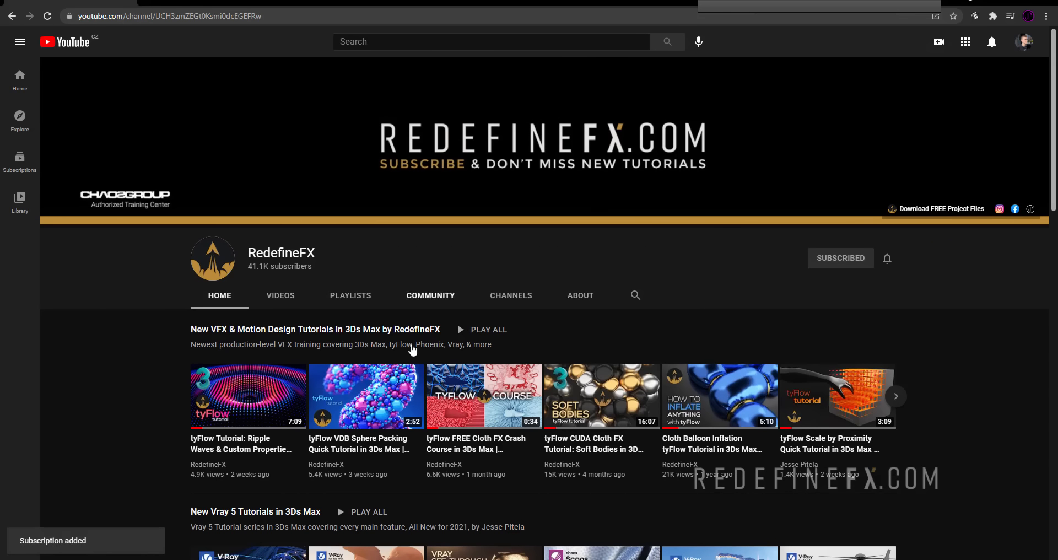